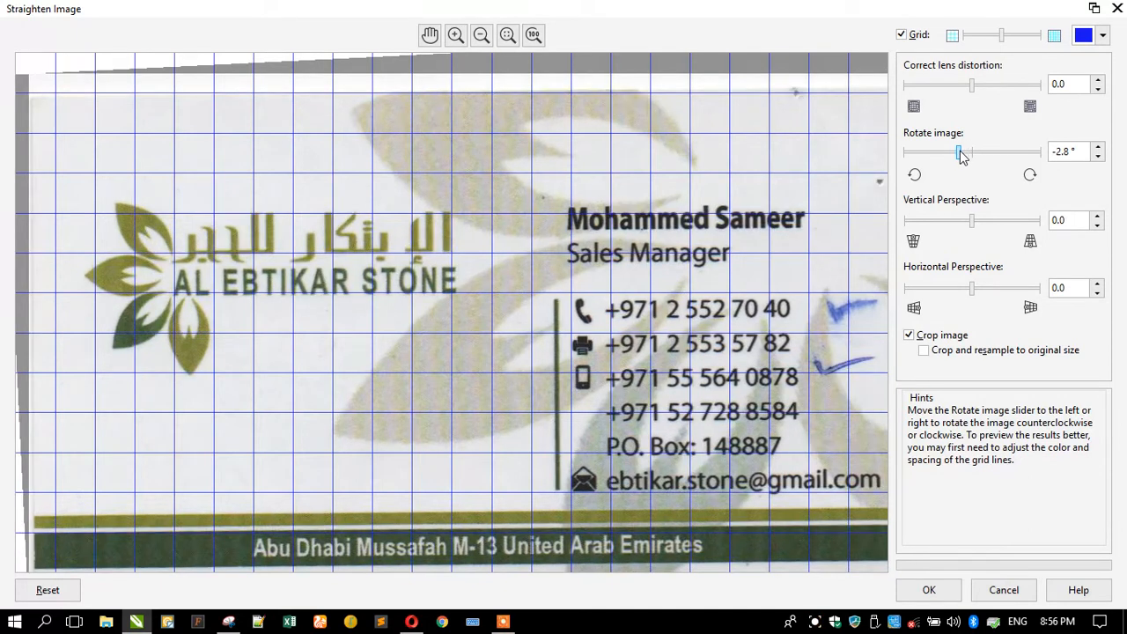
Straighten the scanned card bitmap with a -2.2° rotation.
left_click_drag(966, 155, 965, 155)
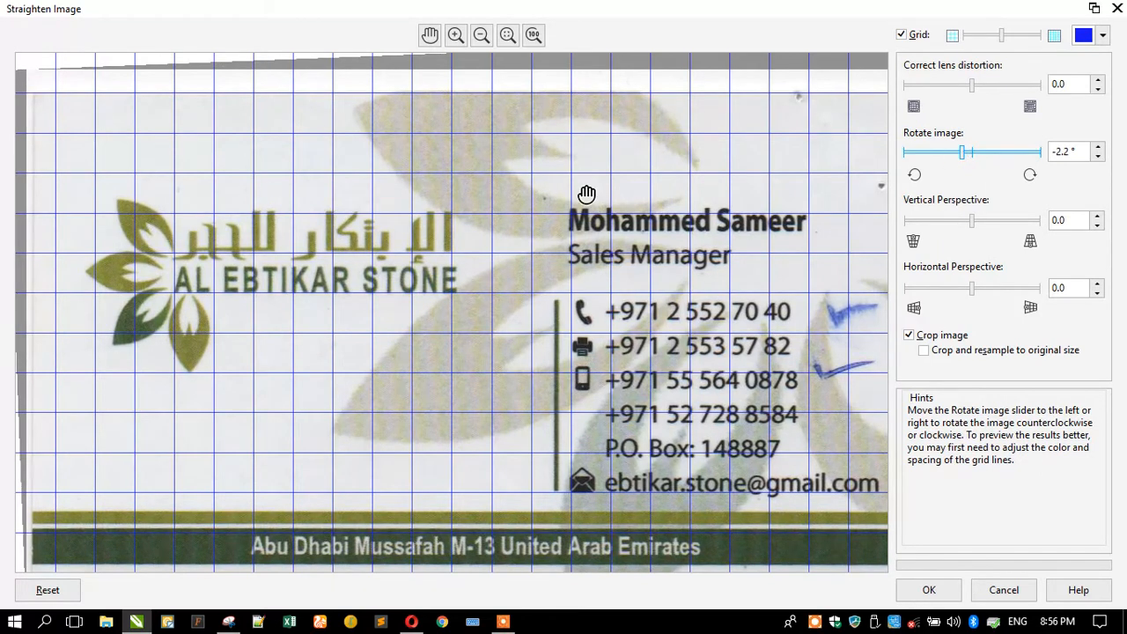
left_click(928, 591)
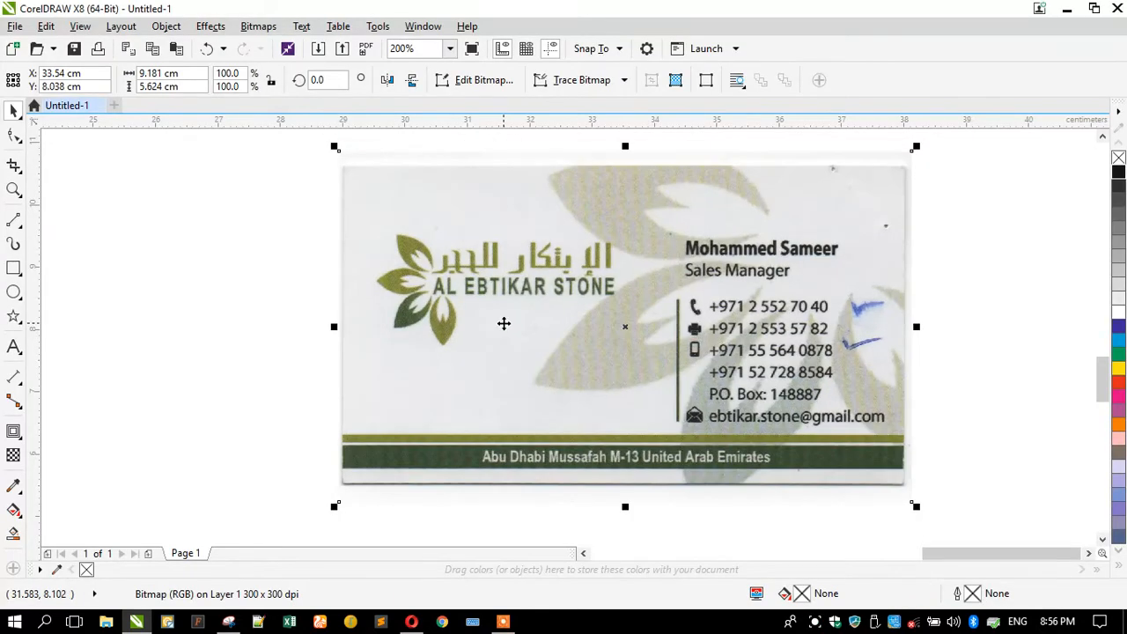
Lock the scanned card and draw a rectangle over its outline.
right_click(466, 365)
left_click(518, 399)
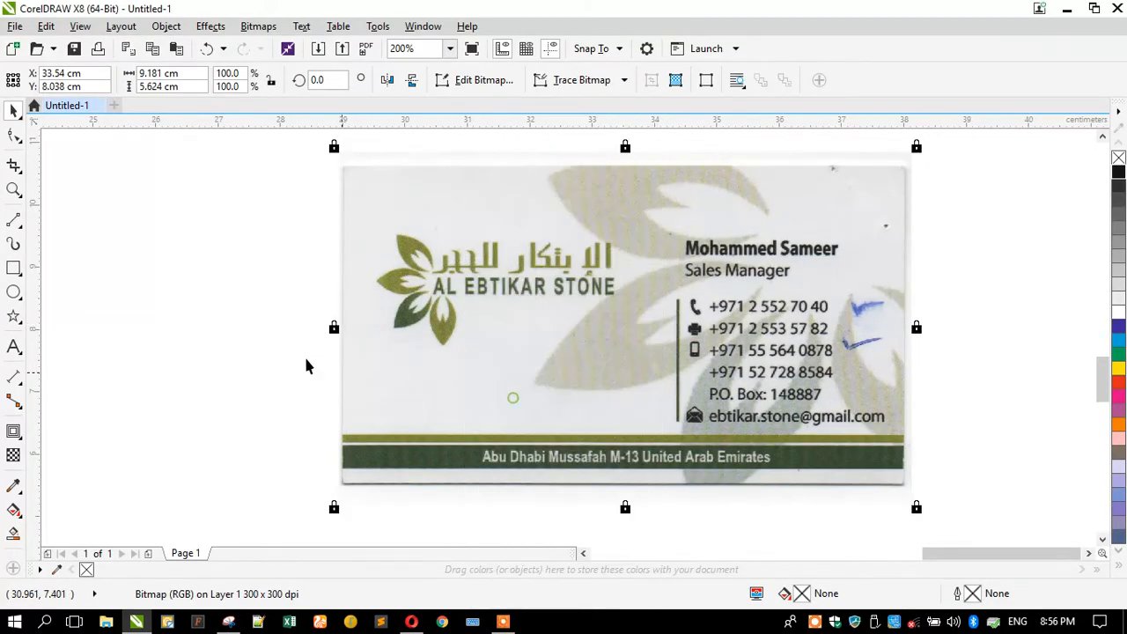
left_click(13, 269)
left_click_drag(343, 163, 902, 483)
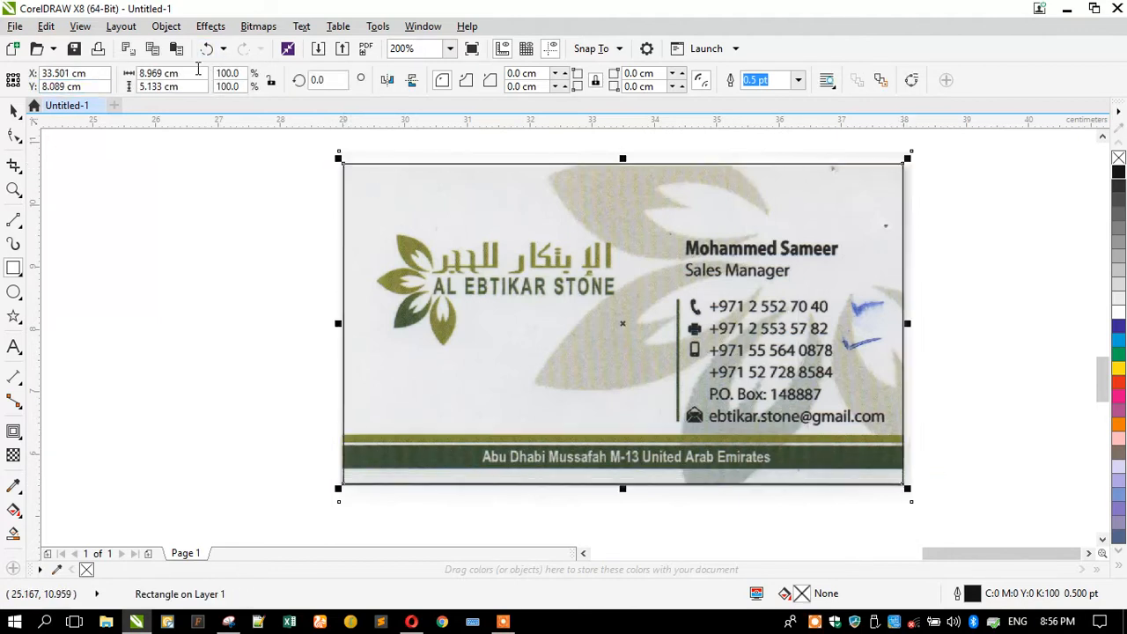
Size the rectangle to 9.0 × 5.15 cm, then deselect it.
type("9")
key("Tab")
type("5")
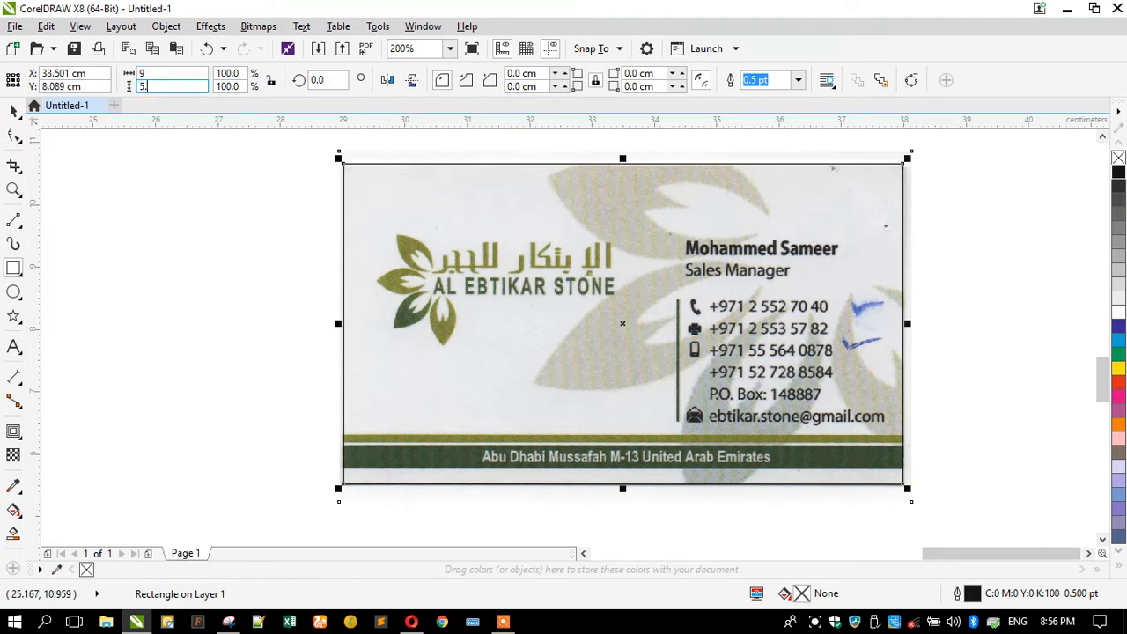
key("Return")
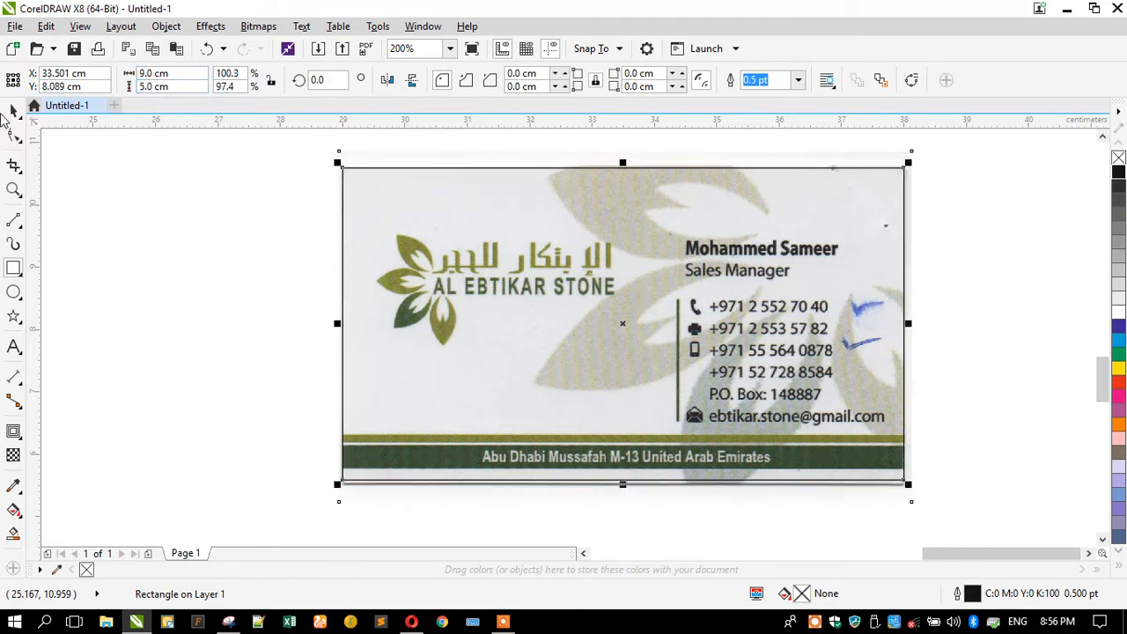
left_click(139, 92)
left_click_drag(138, 94, 147, 95)
type(".1")
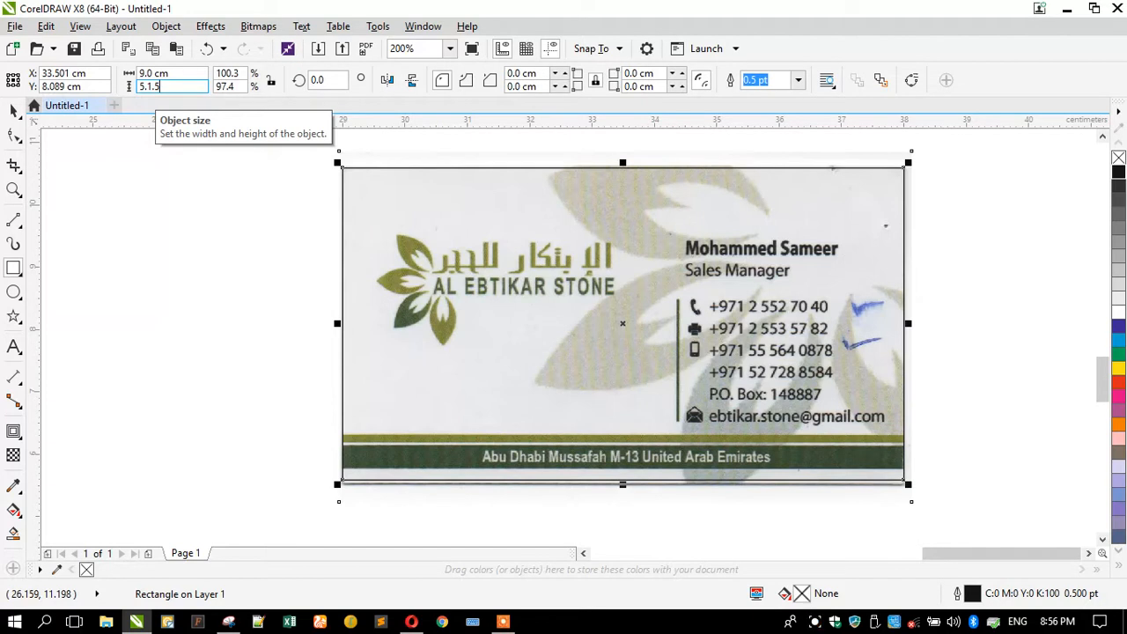
type("5")
key("Return")
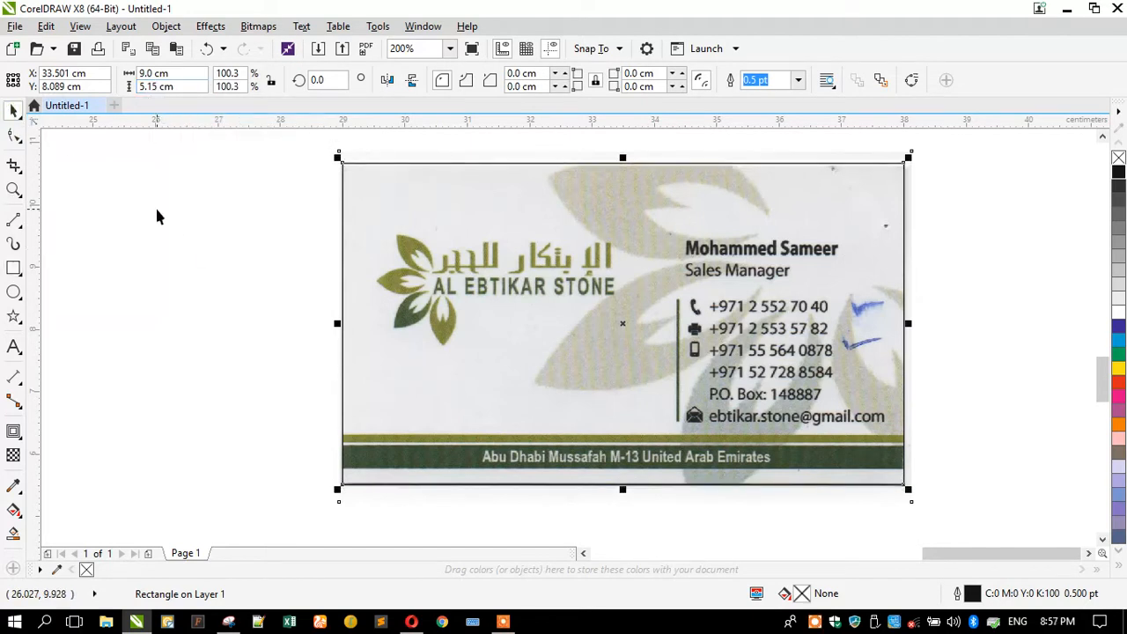
scroll(155, 208, "down", 1)
scroll(303, 223, "up", 1)
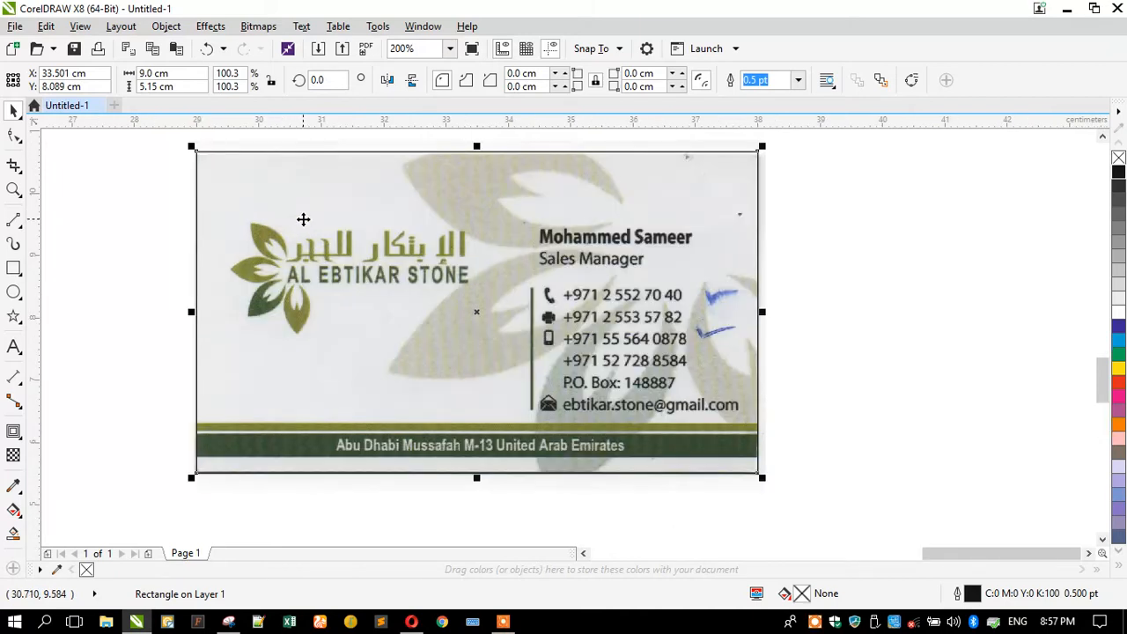
scroll(632, 293, "down", 1)
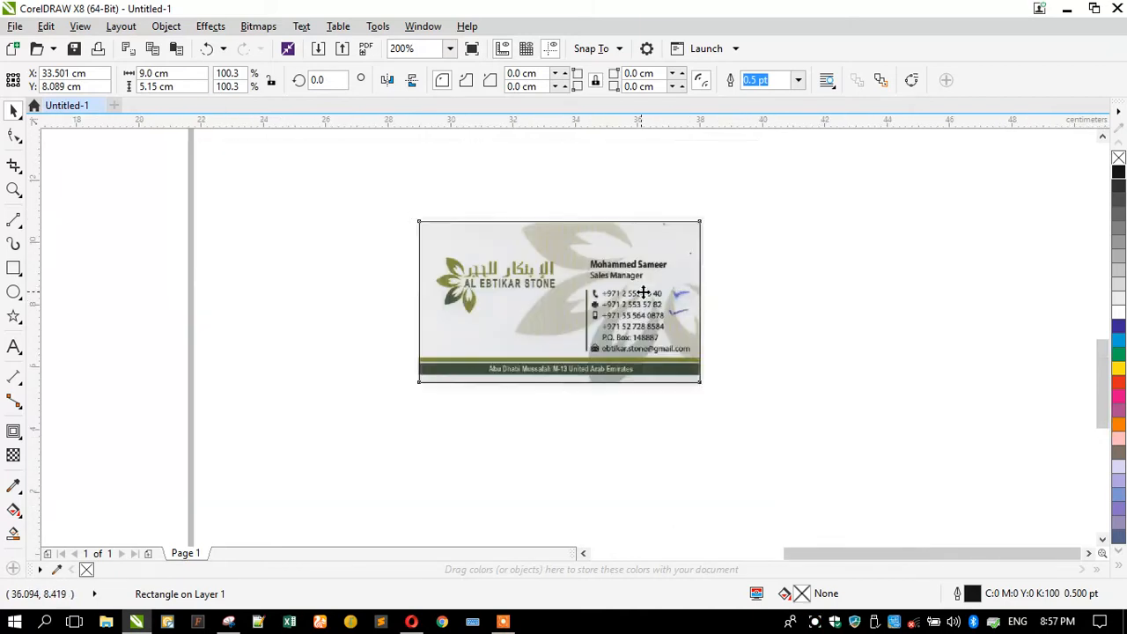
scroll(455, 280, "up", 1)
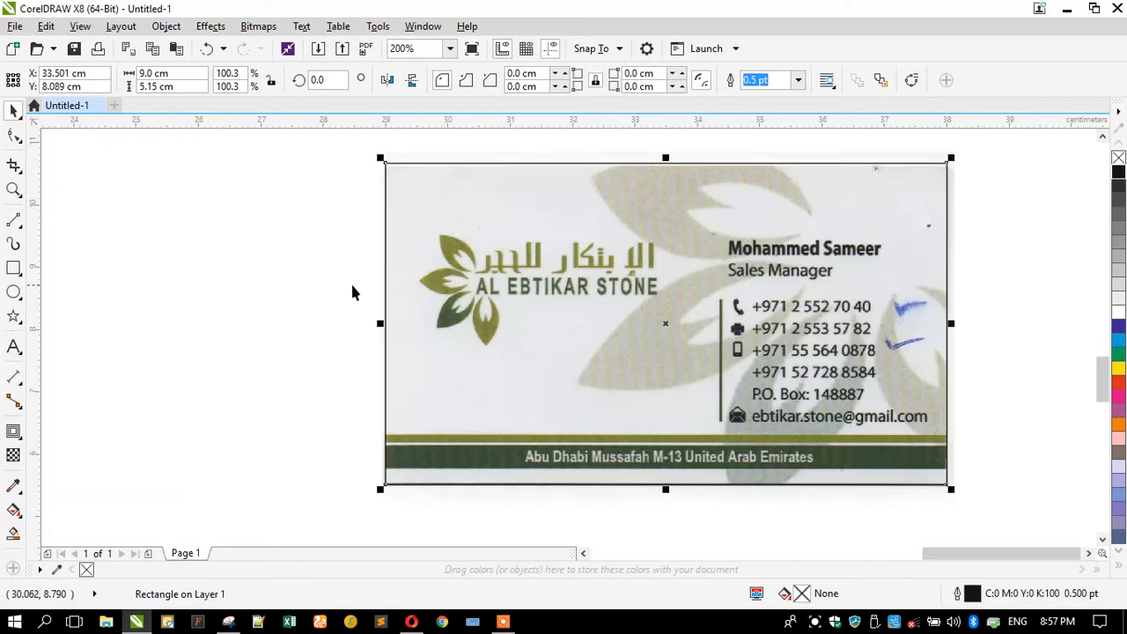
left_click(266, 299)
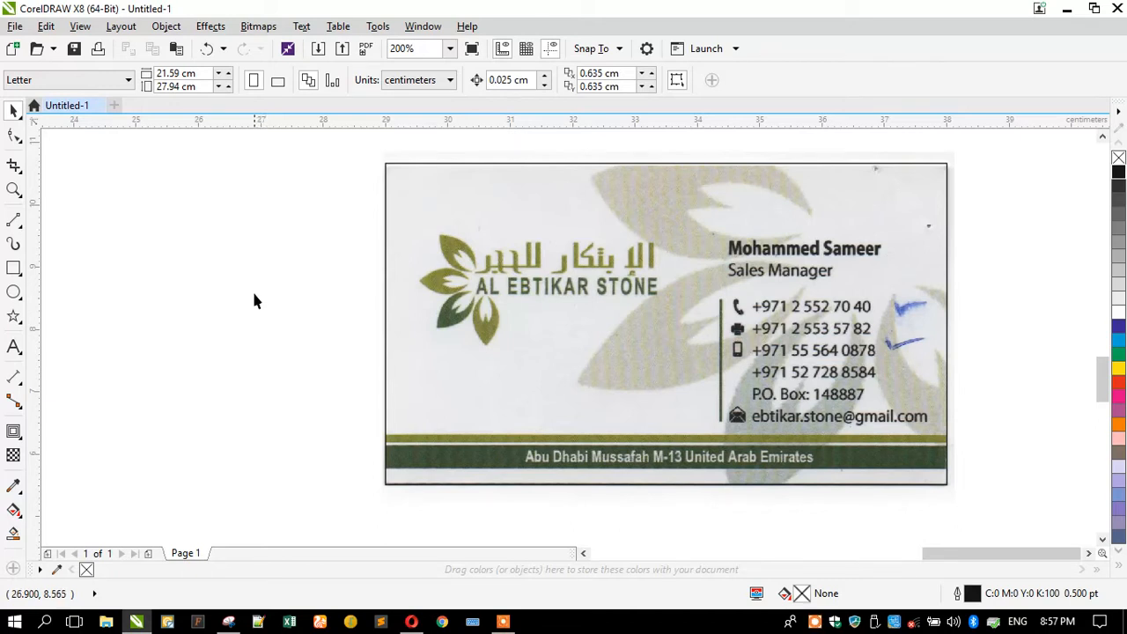
Start a text block left of the card with the contact's full name.
left_click(13, 346)
left_click(124, 308)
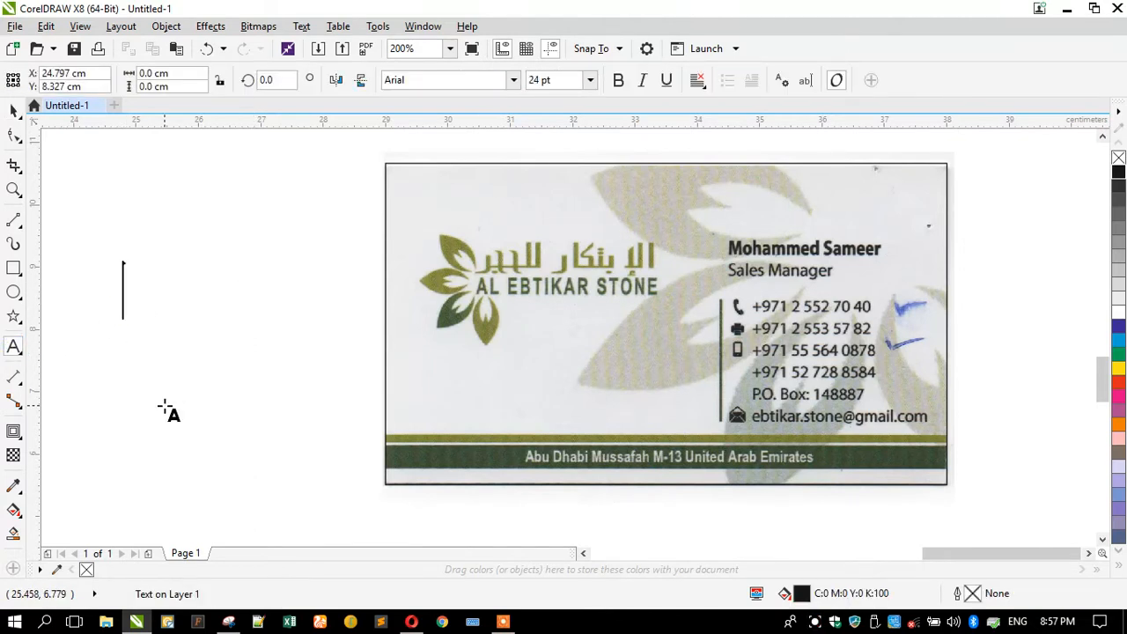
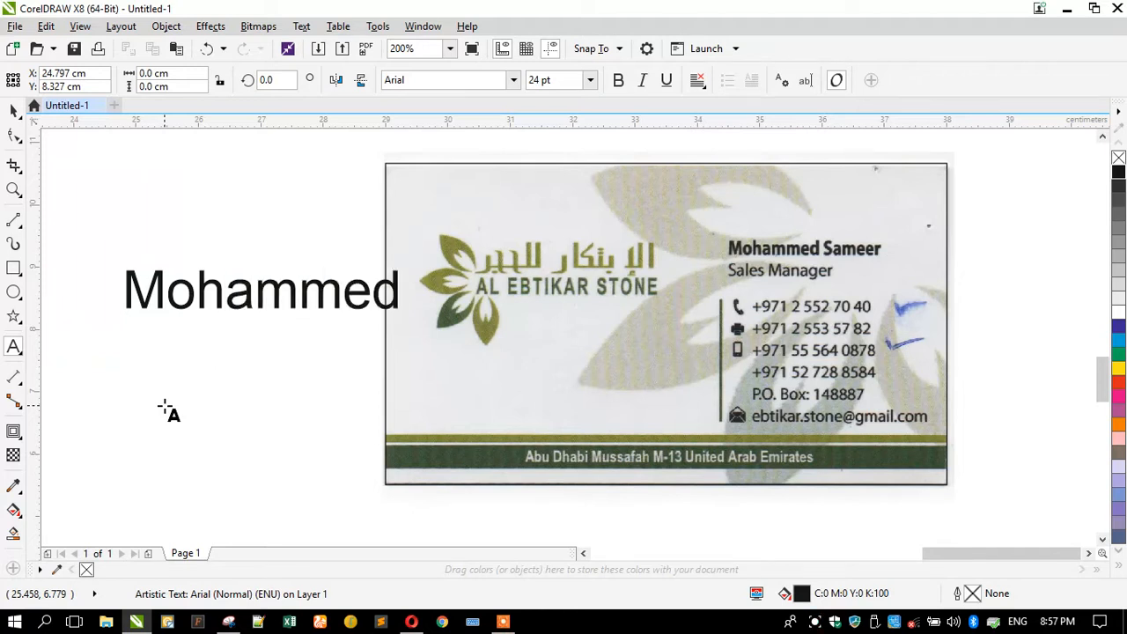
key("Return")
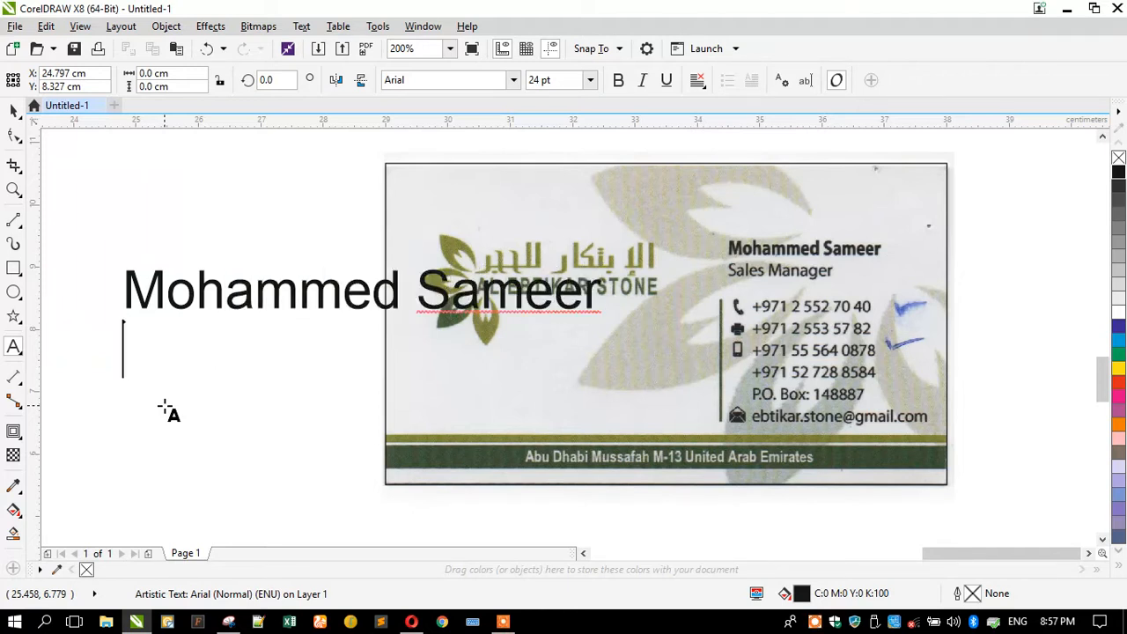
Add the job title 'Sales Manager' on the next line.
type("Sales")
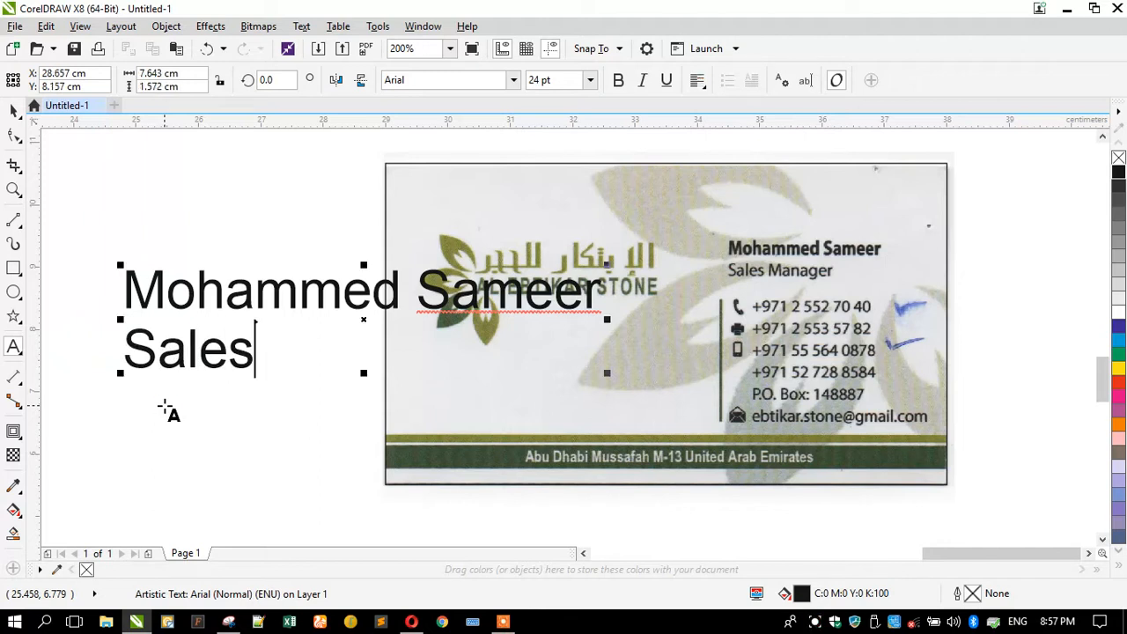
left_click(503, 621)
left_click(583, 590)
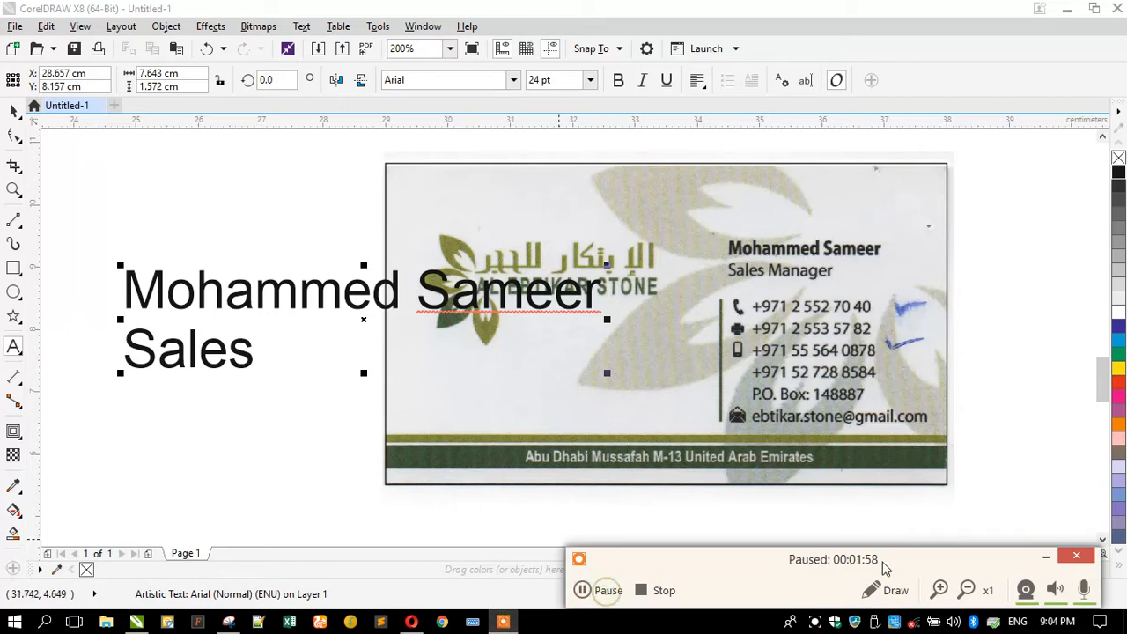
left_click(1045, 556)
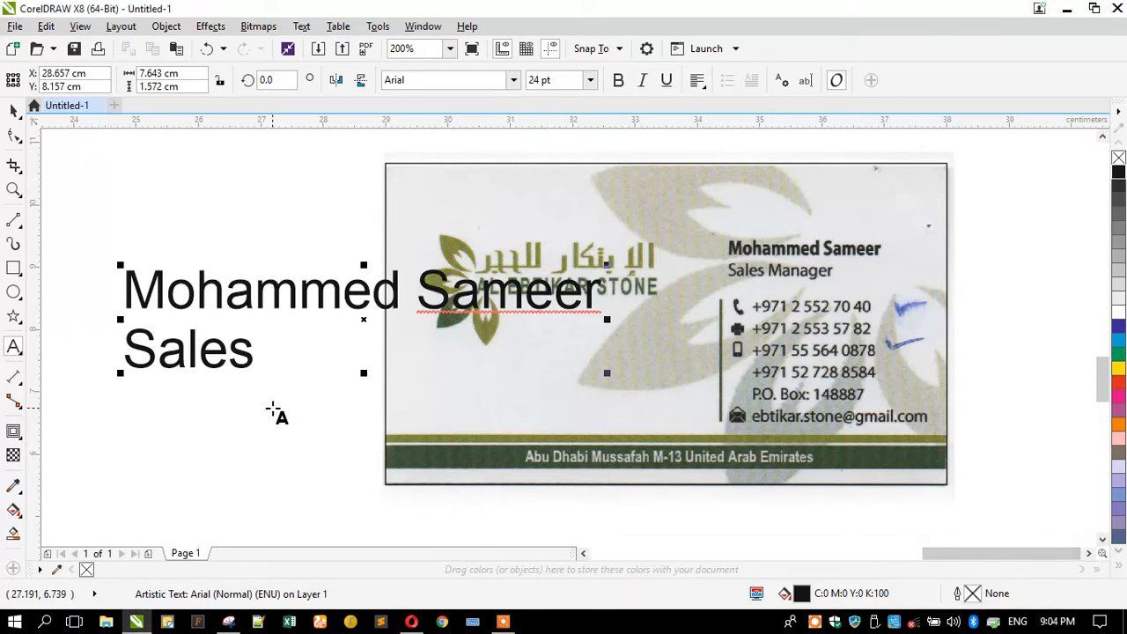
type("Ma")
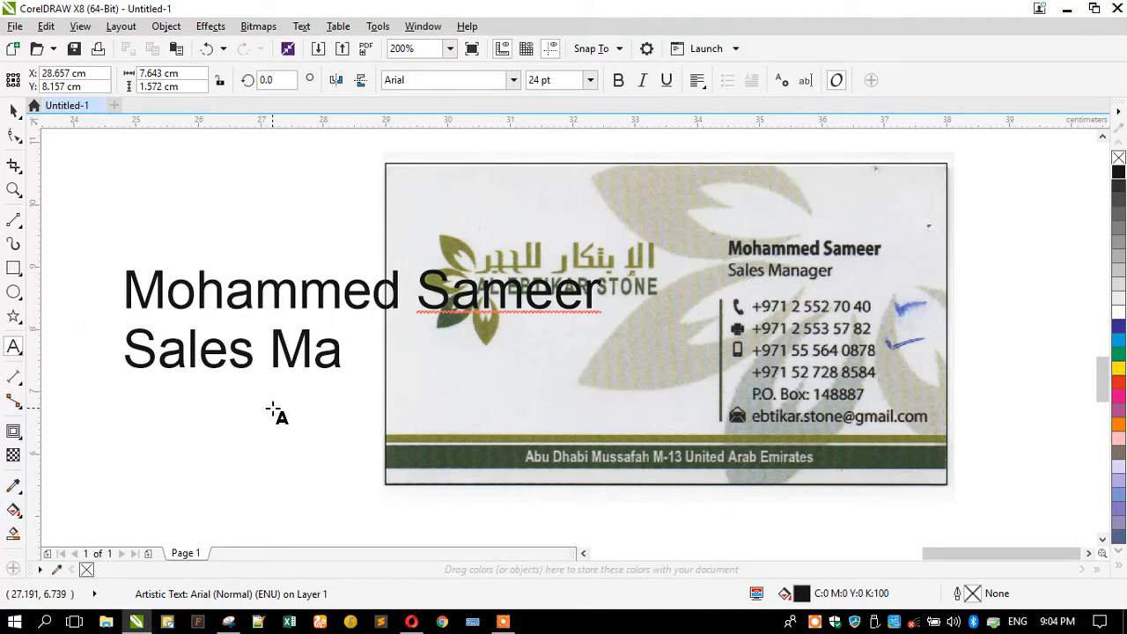
type("nager")
key("Return")
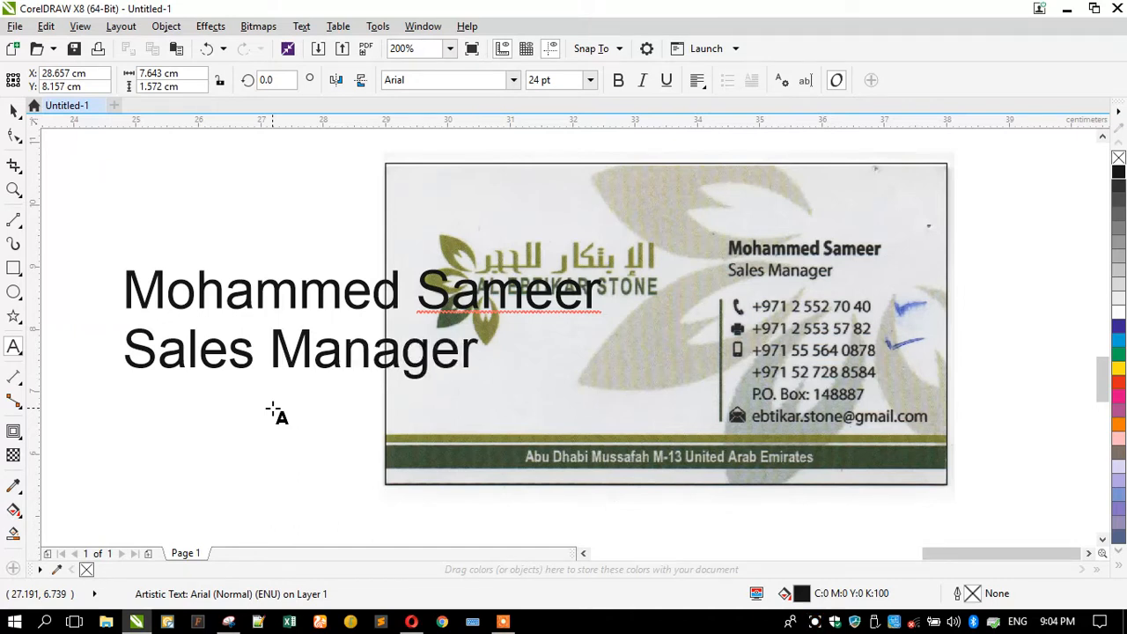
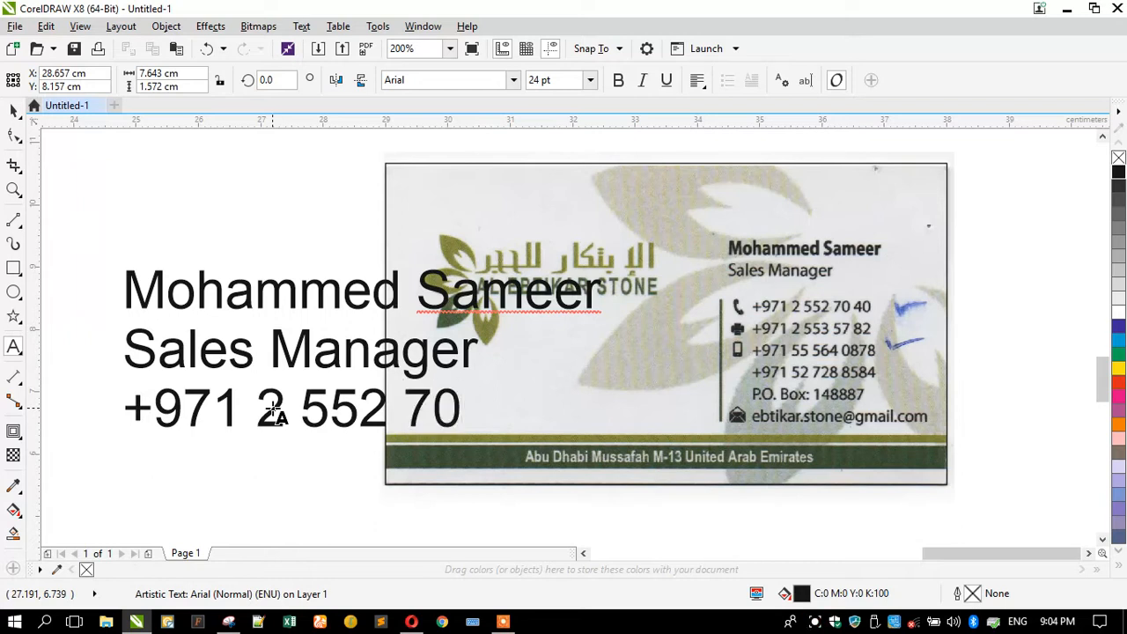
Add the first two phone numbers on separate lines.
key("Return")
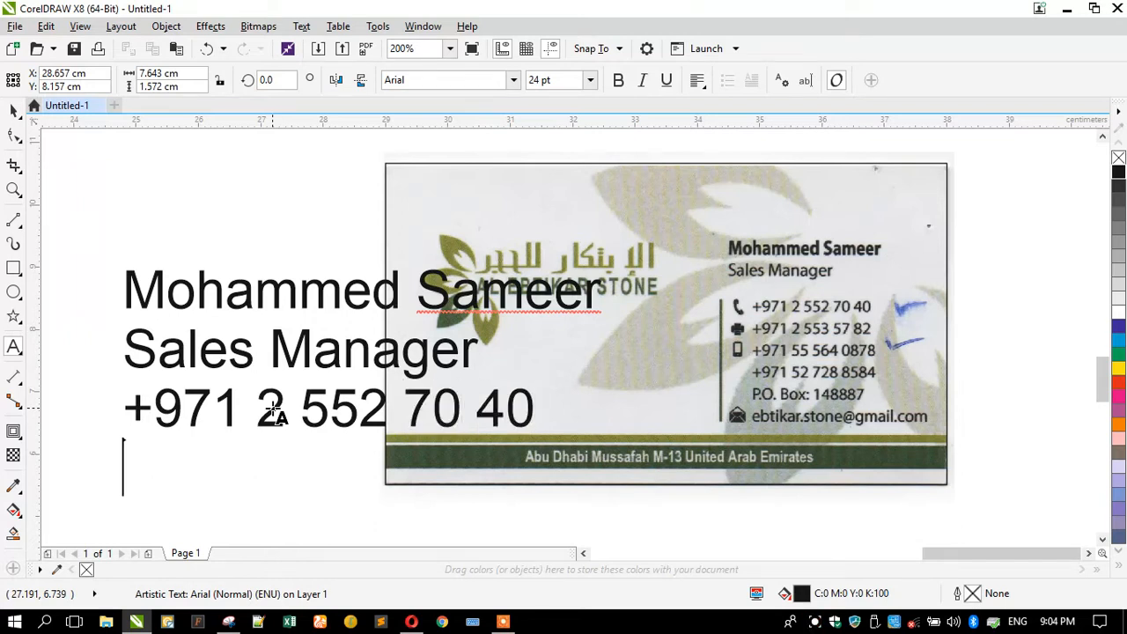
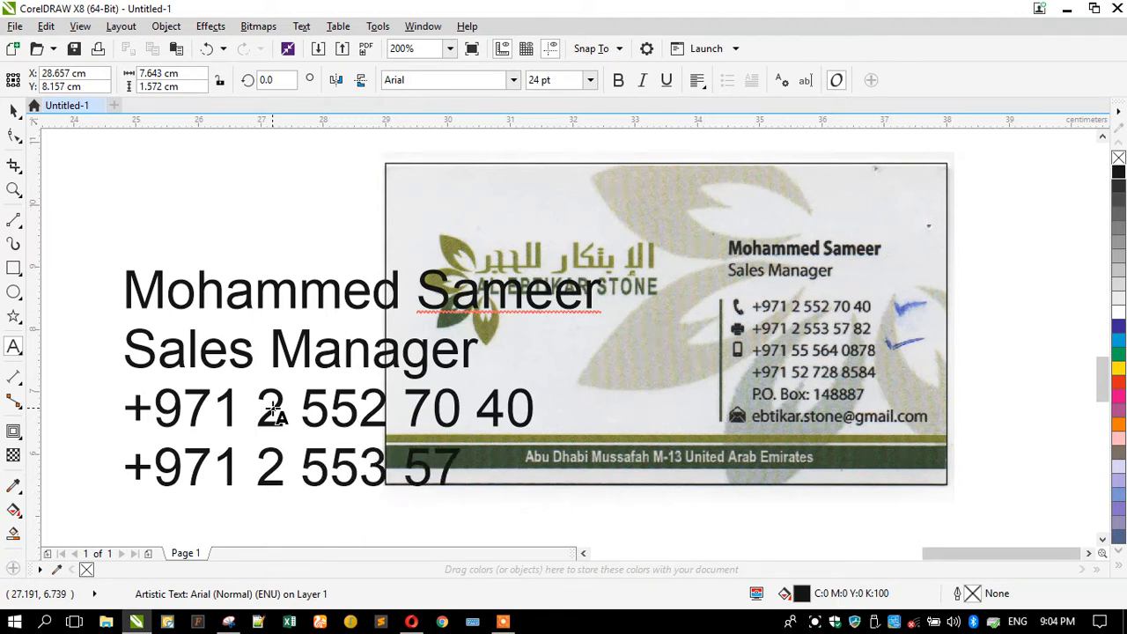
key("Return")
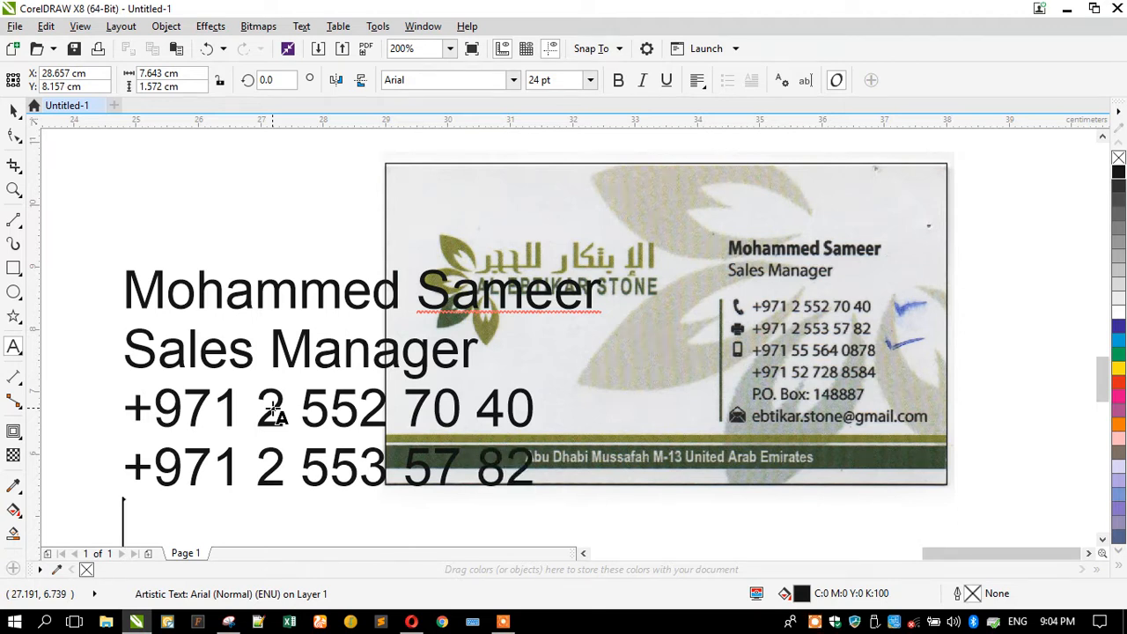
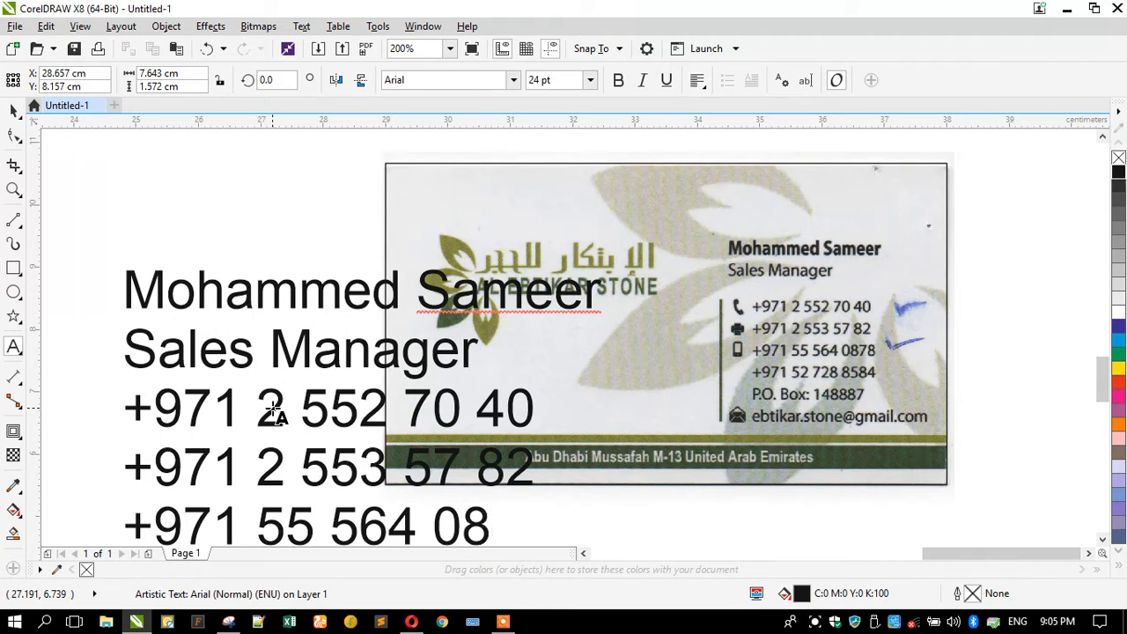
Add two more phone numbers, the P.O. box and the e-mail address as new lines.
key("Return")
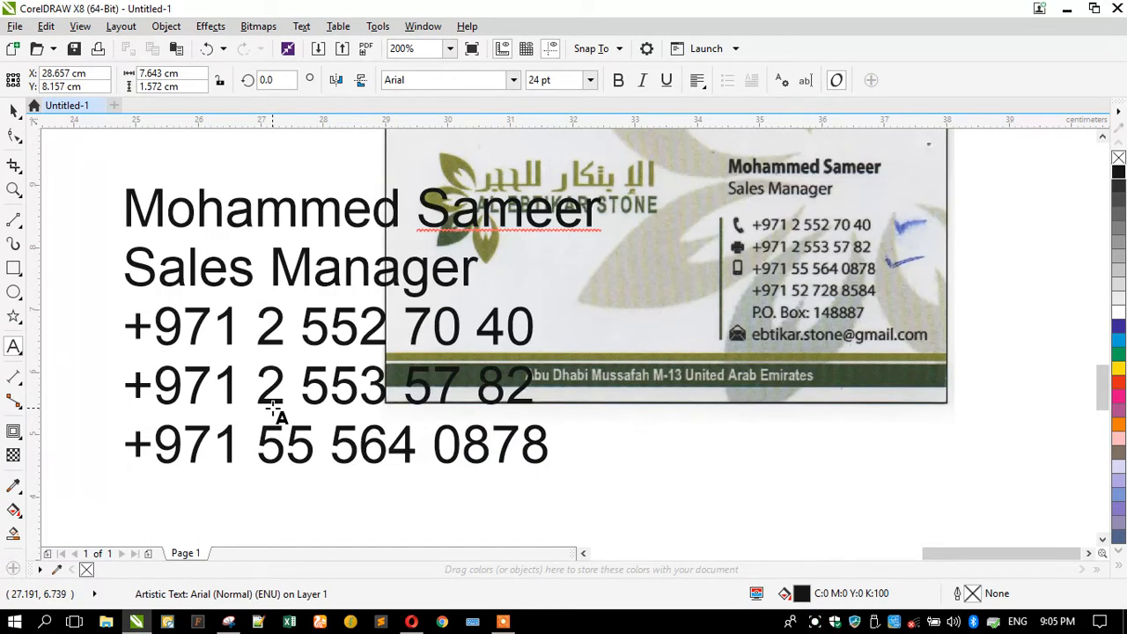
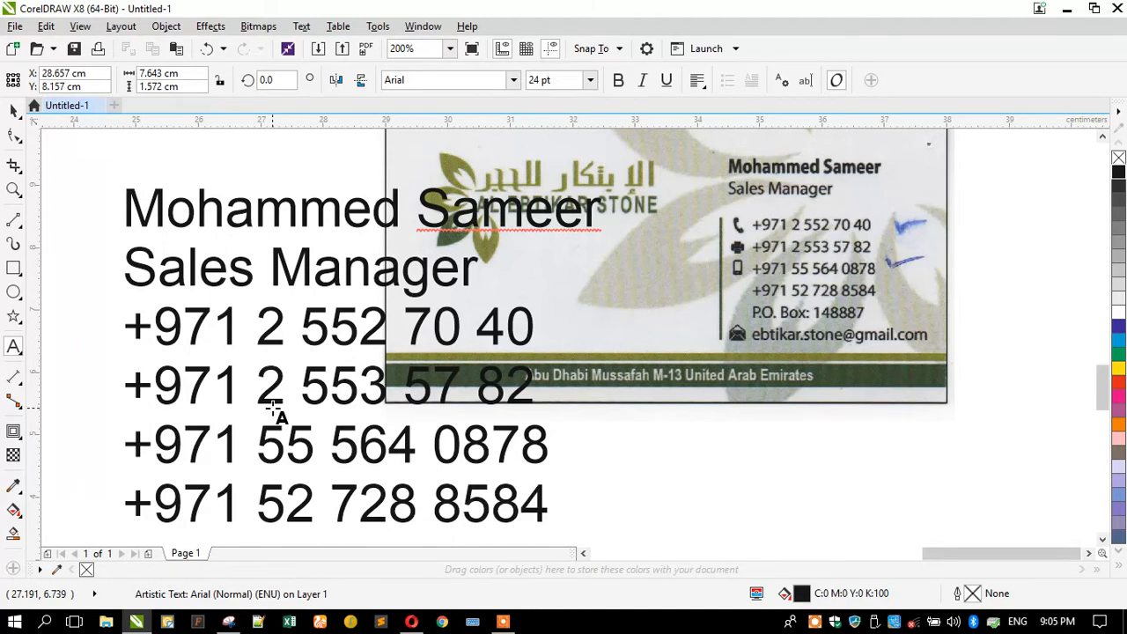
key("Return")
type("P.o.")
key("BackSpace")
key("BackSpace")
type("O.")
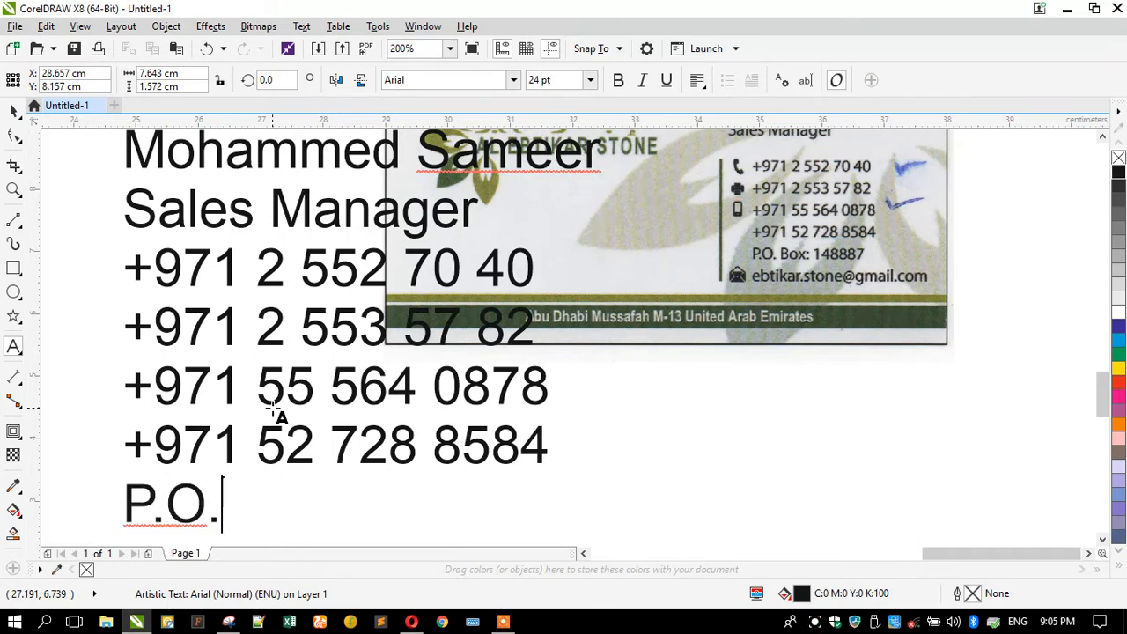
type("Box: 14")
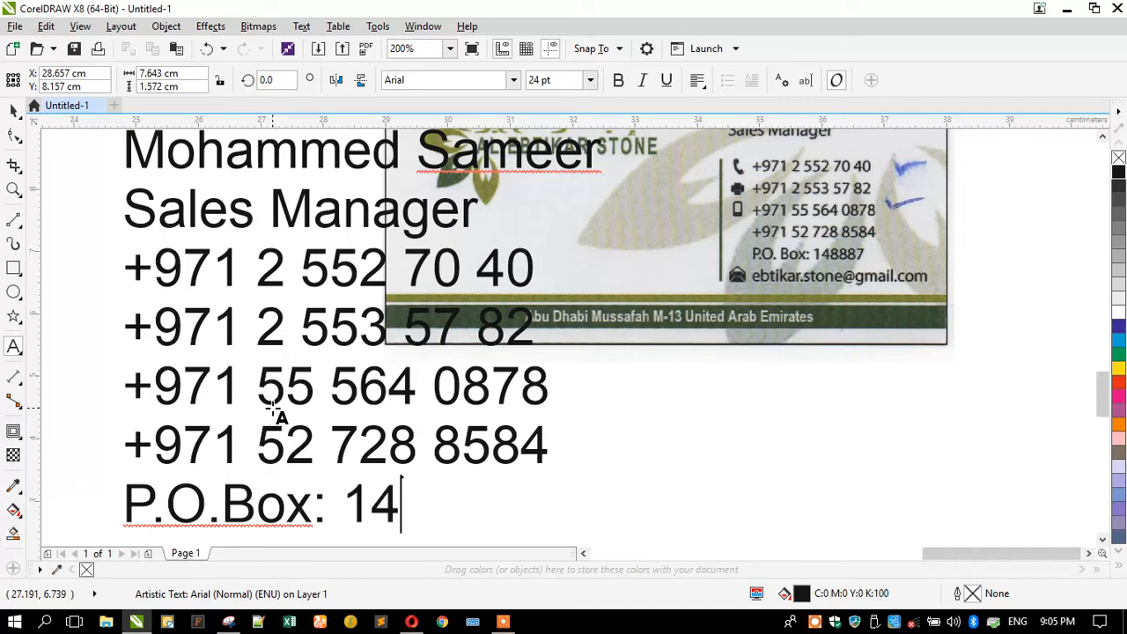
type("8887")
key("Return")
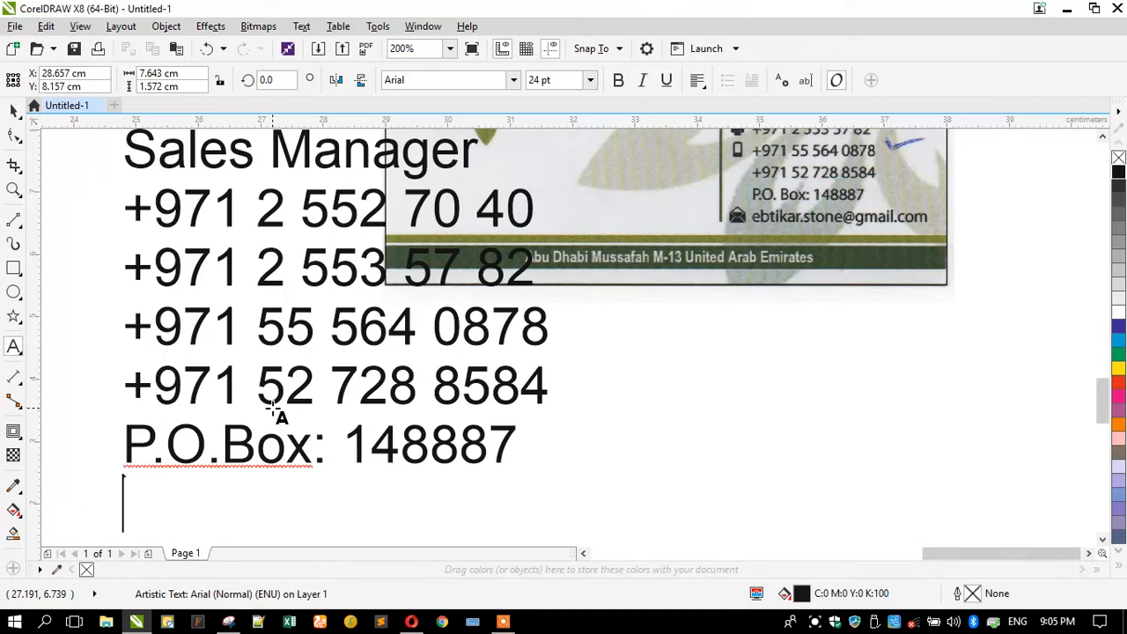
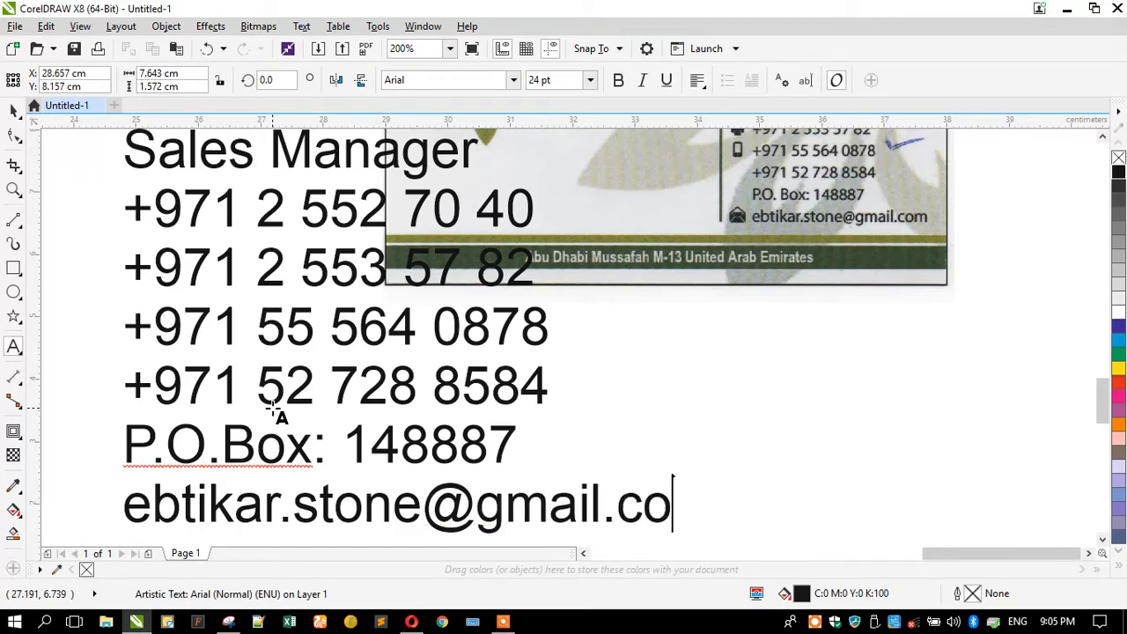
Scale the text block down to about 10.7 pt and drag it below the card.
left_click(16, 113)
scroll(305, 417, "down", 1)
left_click_drag(208, 238, 684, 267)
scroll(624, 268, "up", 1)
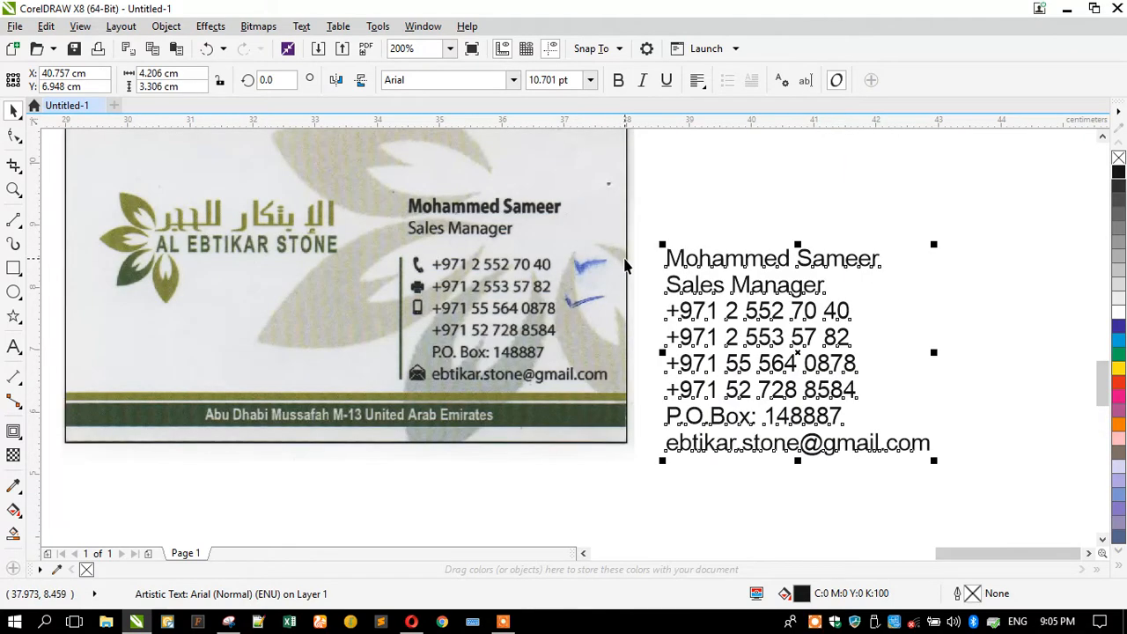
left_click_drag(720, 269, 252, 498)
Drop a copy of the text below the card and replace its contents with the card's address line.
right_click(252, 497)
left_click(13, 346)
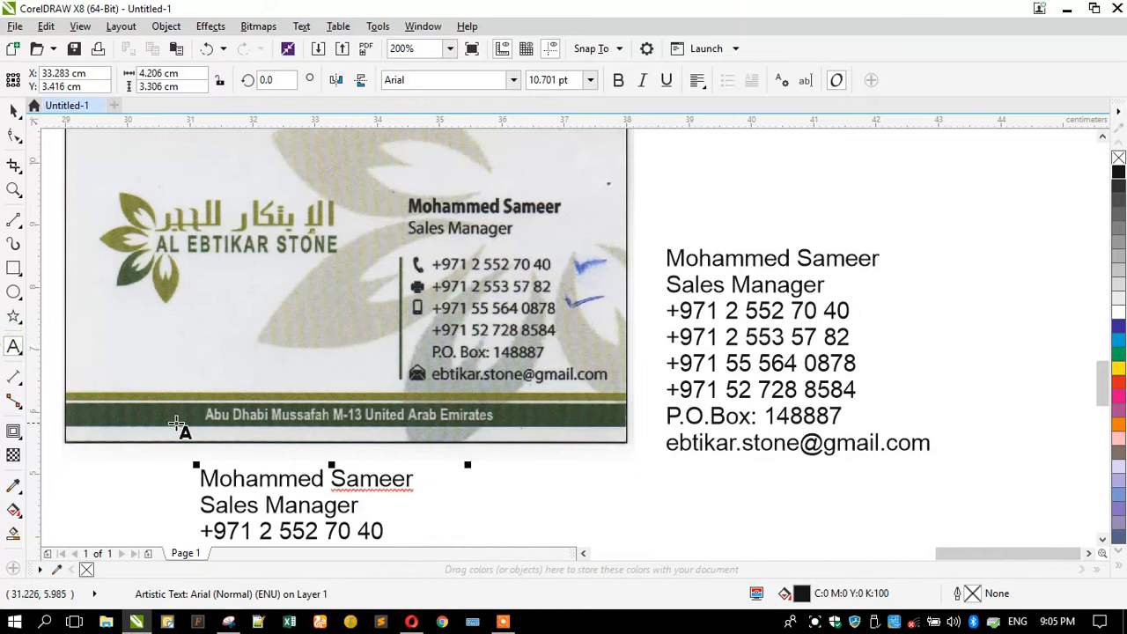
key("ctrl+a")
type("Abu")
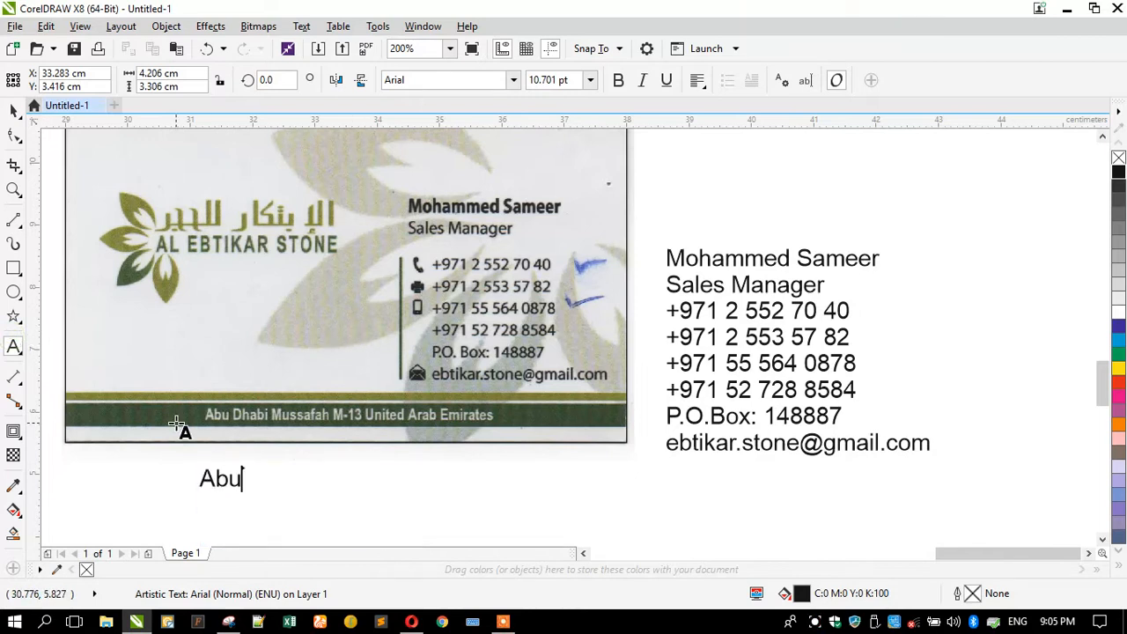
type(" Dhabi Mussafah M-")
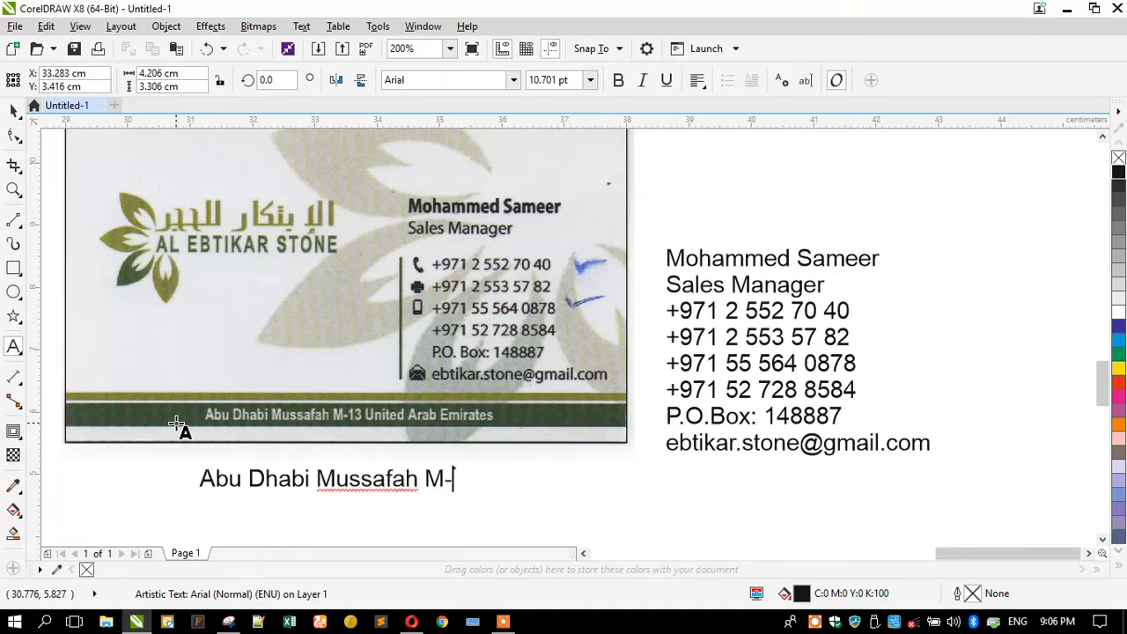
type("13 United")
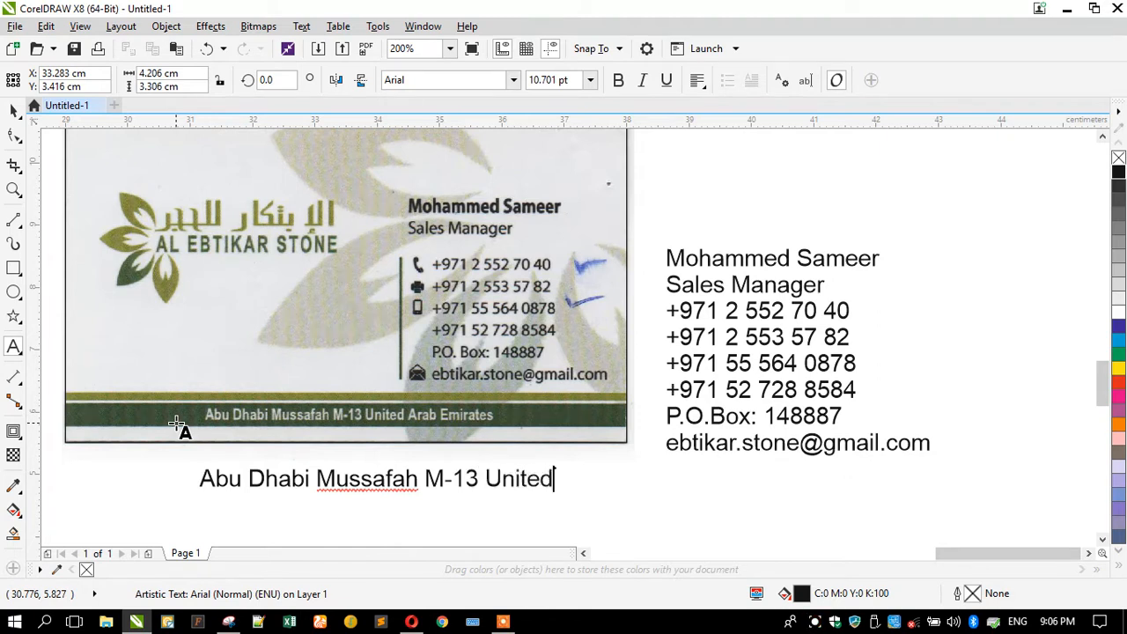
type(" Arab")
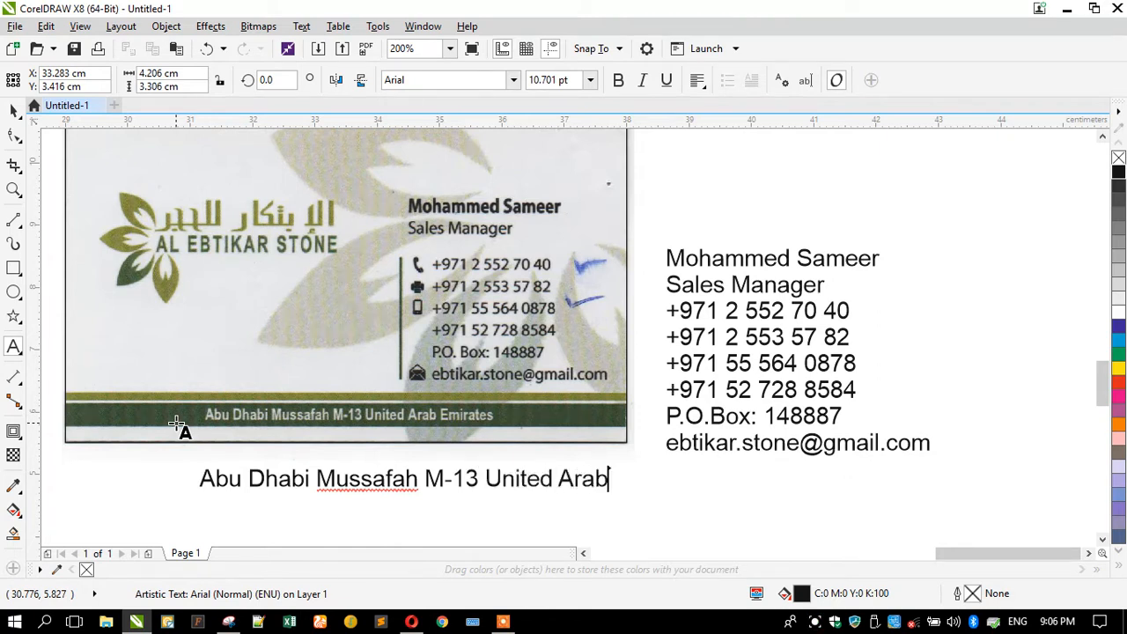
type(" Emirates")
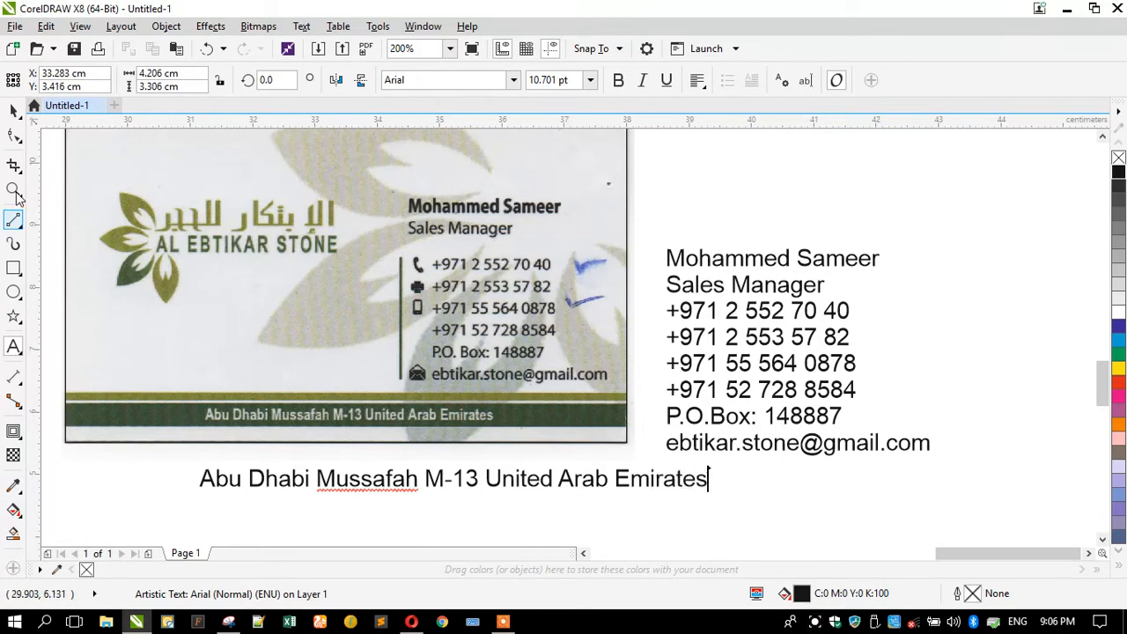
left_click(13, 109)
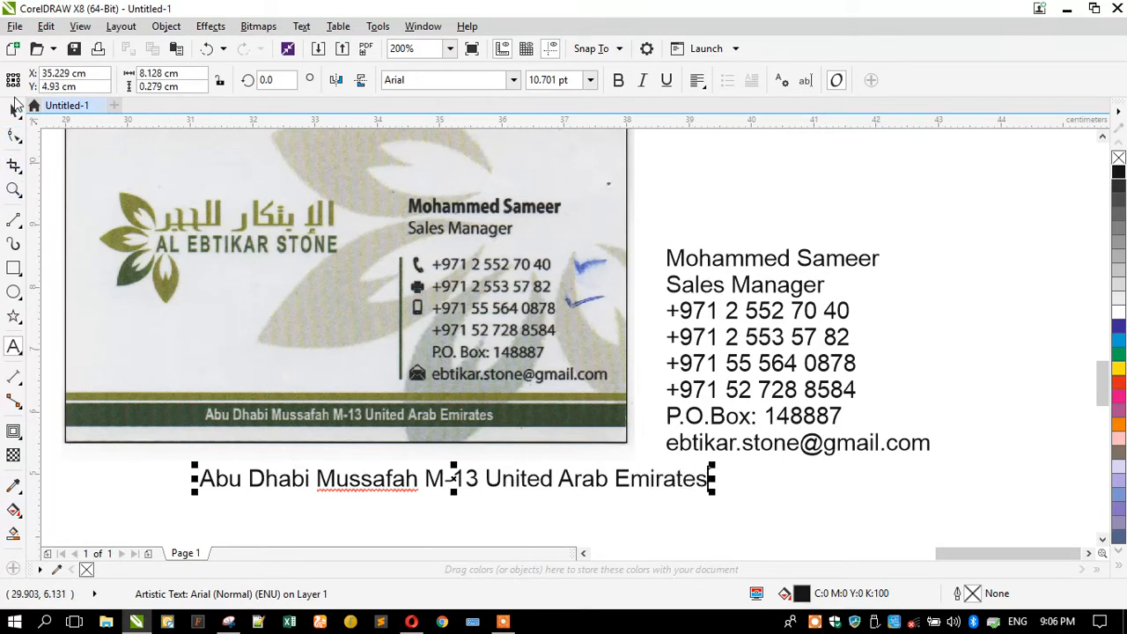
scroll(673, 419, "down", 2)
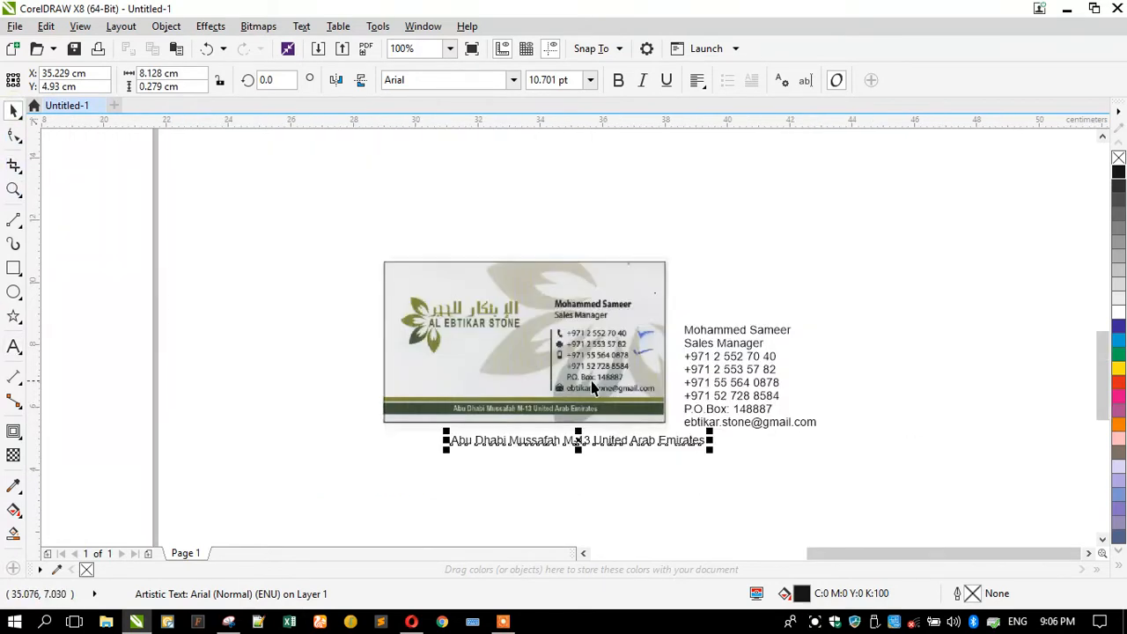
scroll(614, 359, "up", 2)
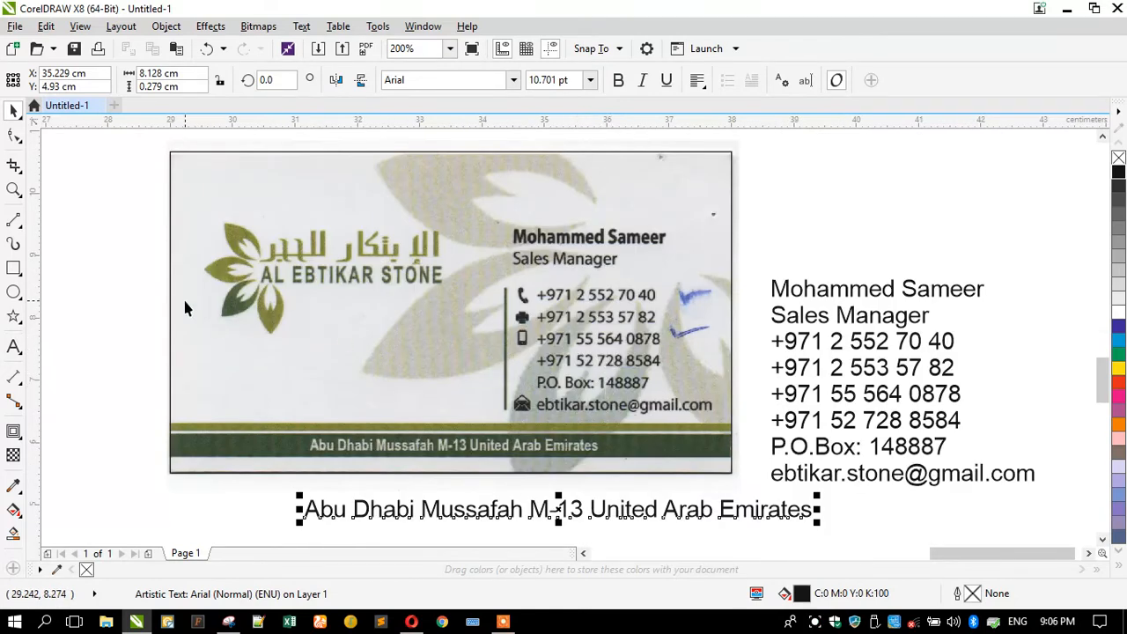
left_click(150, 319)
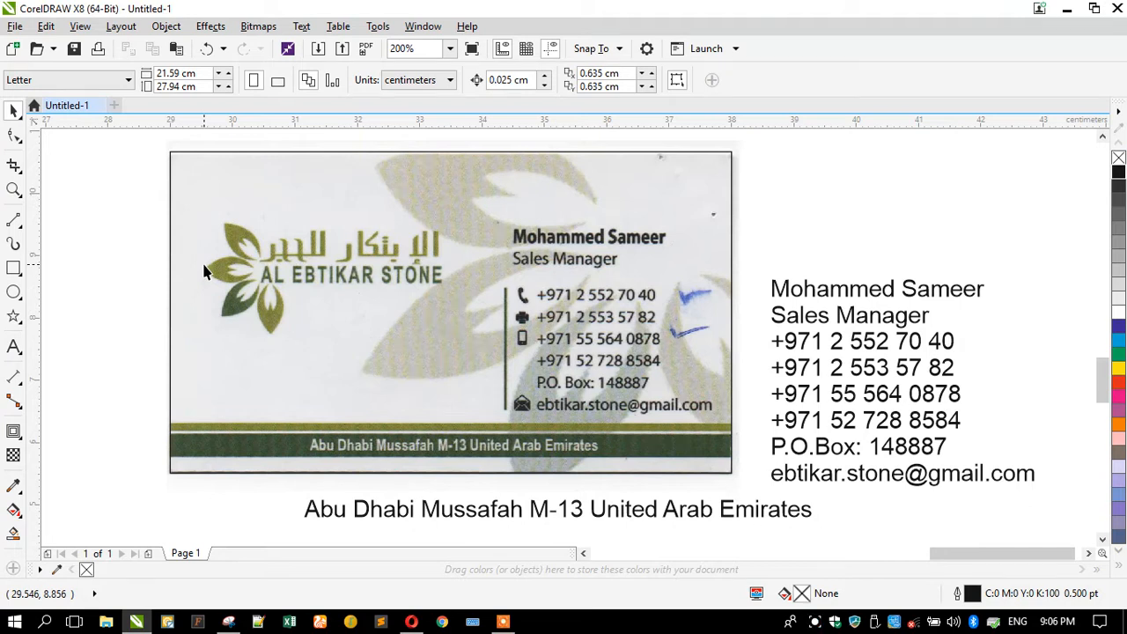
scroll(219, 244, "up", 2)
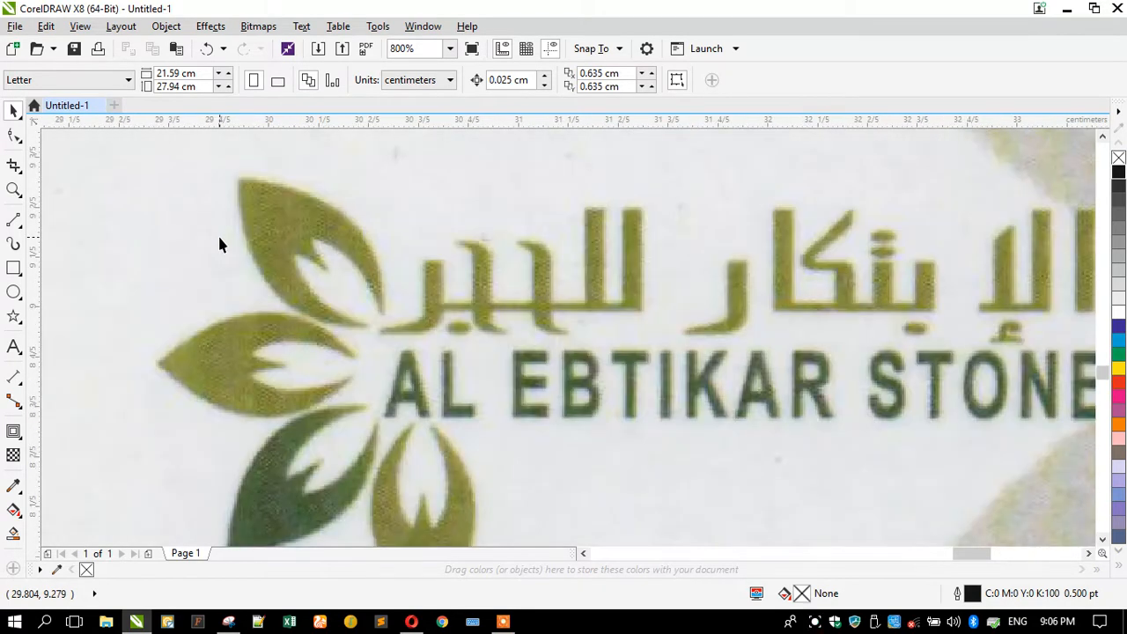
scroll(219, 245, "down", 1)
scroll(220, 245, "down", 1)
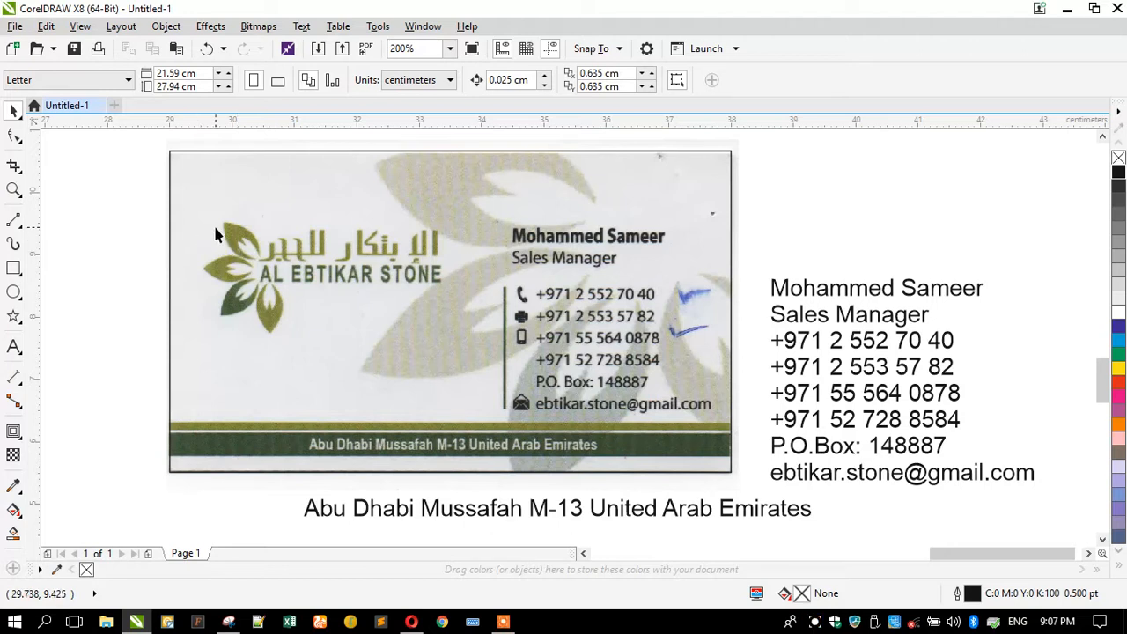
scroll(220, 229, "up", 1)
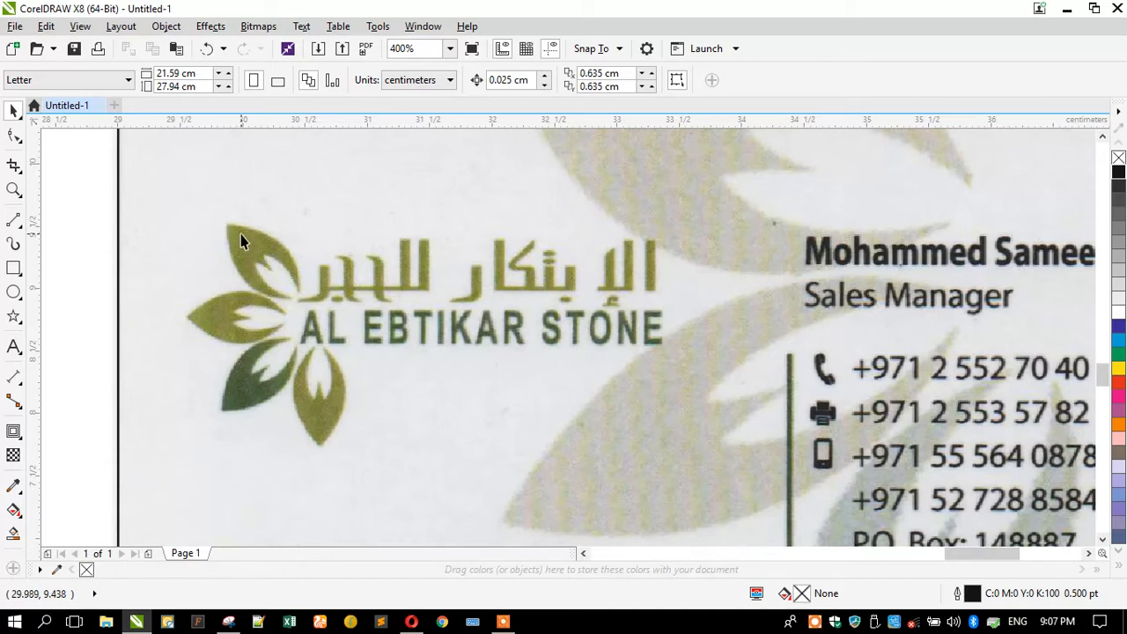
left_click(914, 621)
left_click(863, 588)
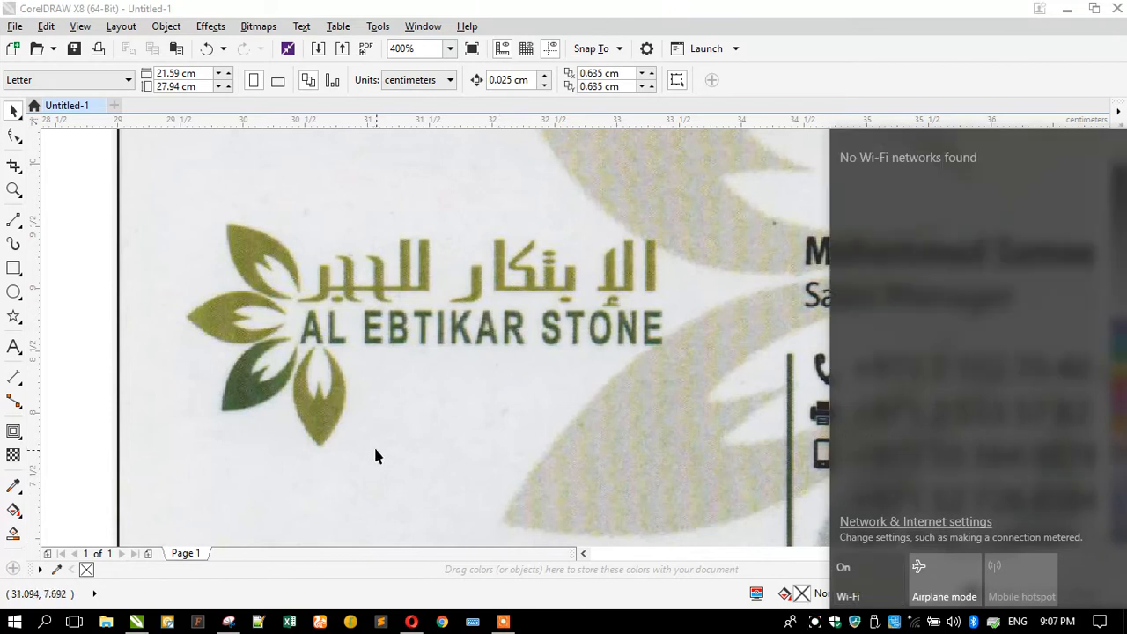
left_click(373, 445)
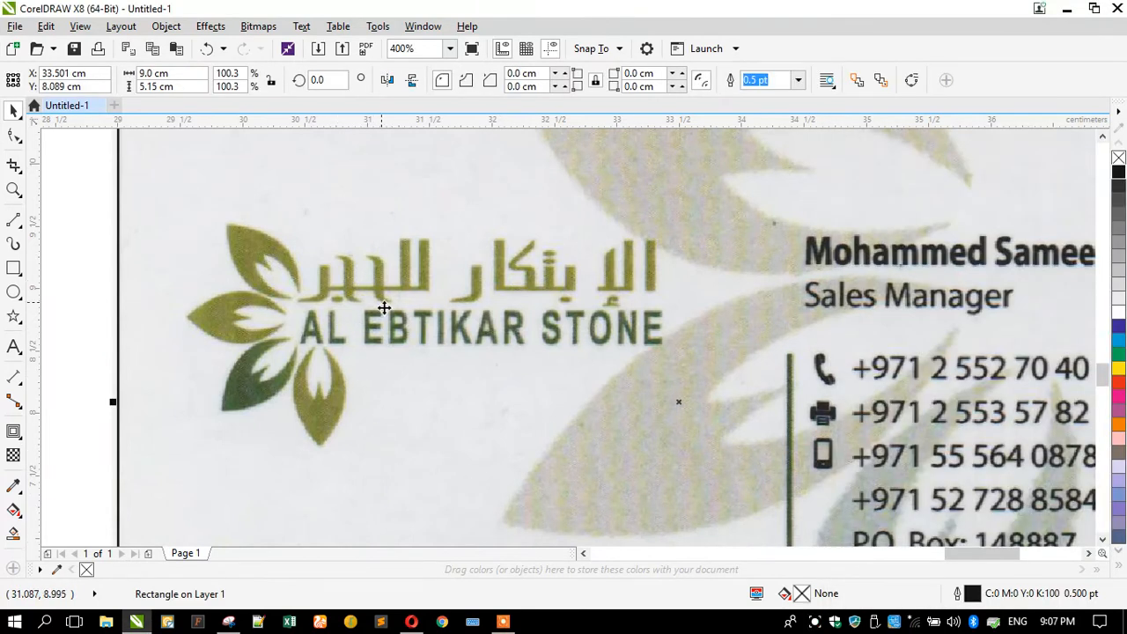
scroll(382, 301, "down", 1)
left_click(221, 312)
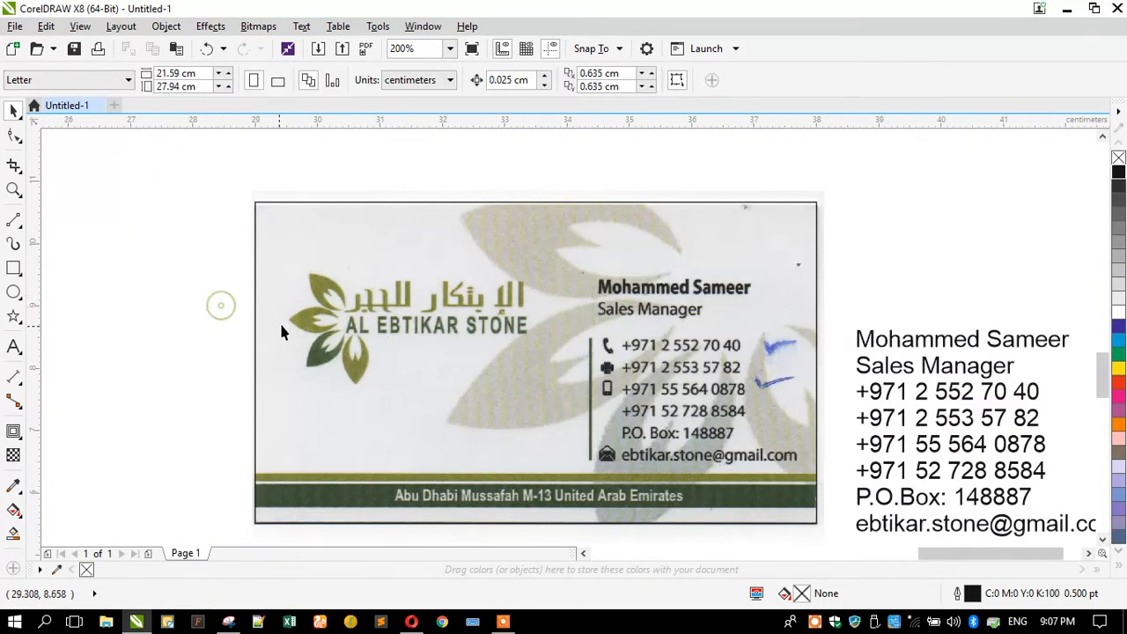
scroll(327, 317, "up", 2)
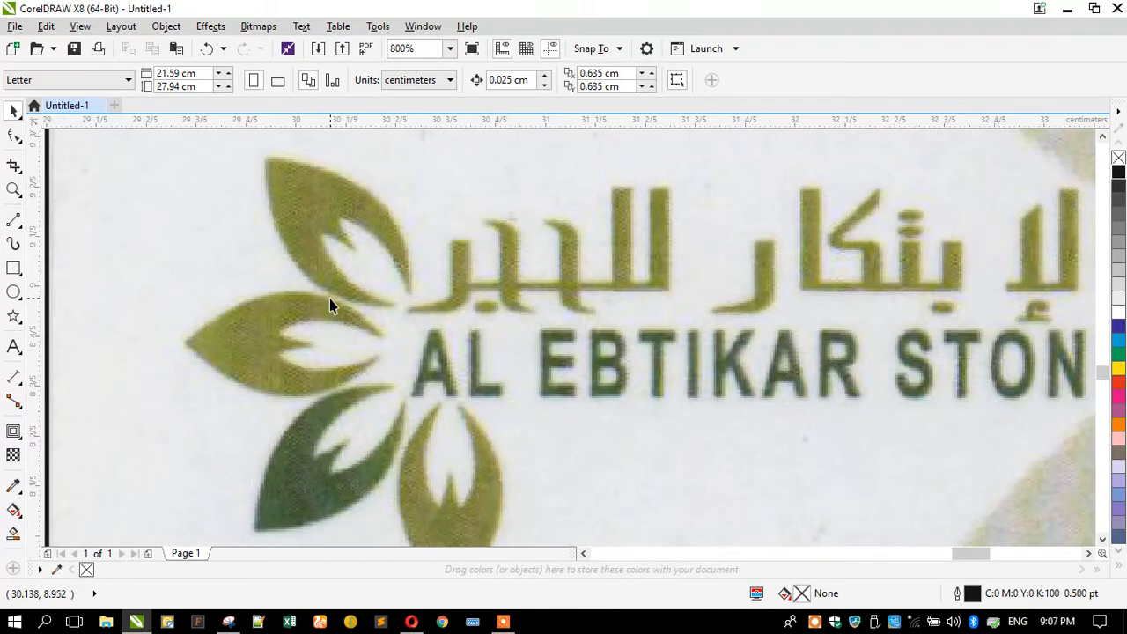
scroll(338, 272, "down", 1)
scroll(324, 365, "up", 2)
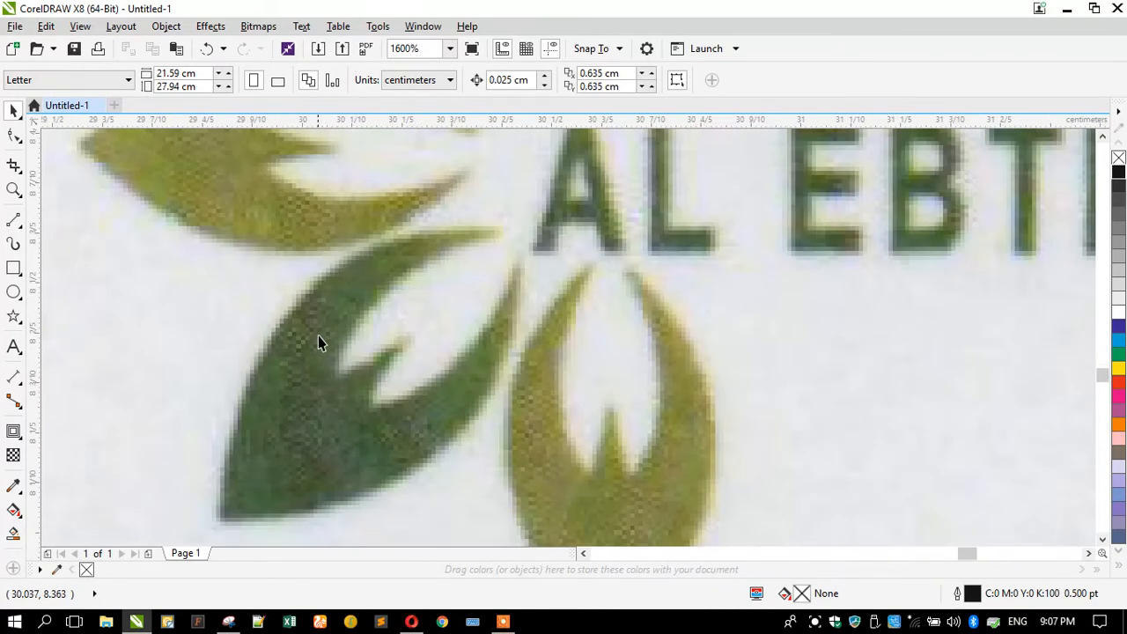
scroll(318, 341, "down", 1)
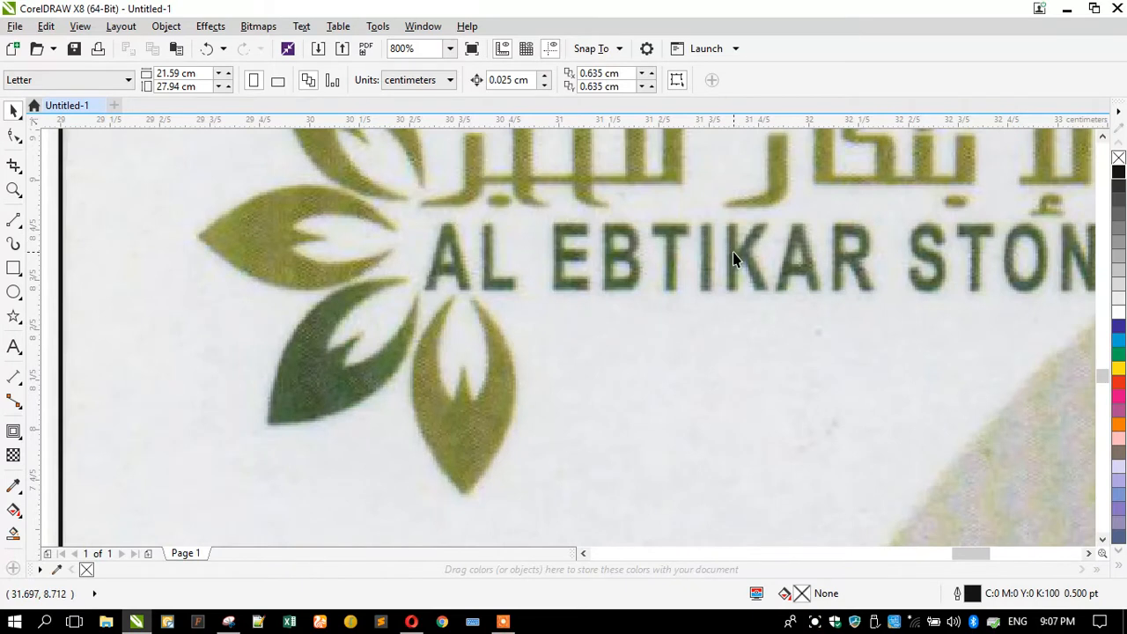
scroll(445, 309, "down", 1)
scroll(424, 318, "down", 1)
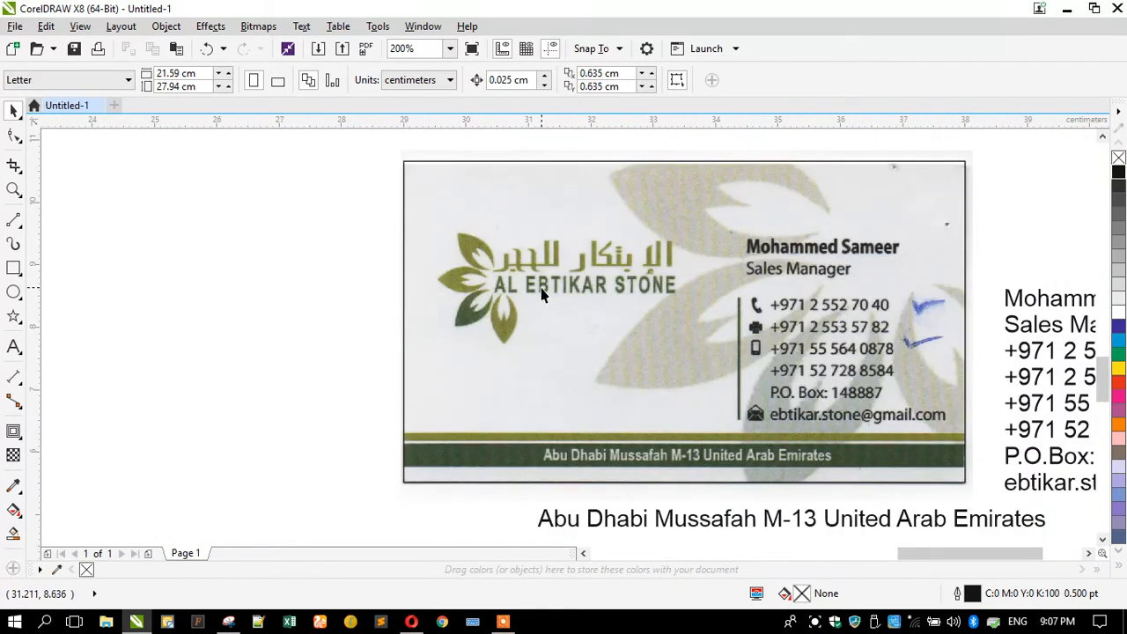
scroll(541, 295, "up", 1)
scroll(368, 265, "up", 1)
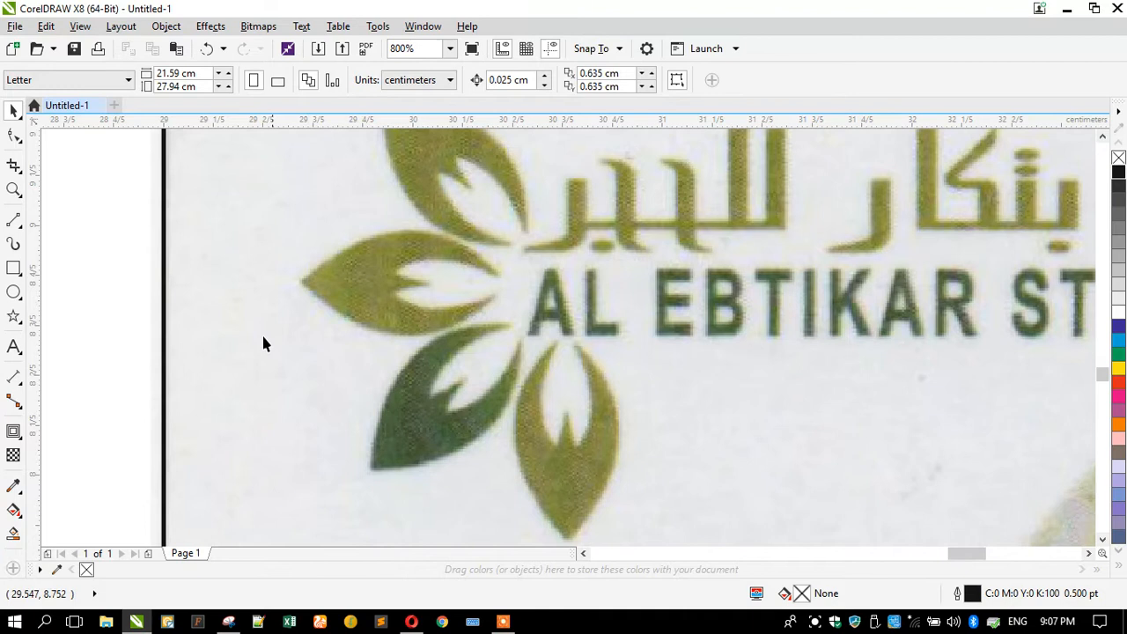
left_click(14, 268)
Draw a small square left of the card and drop a copy below it.
mouse_move(58, 224)
left_mouse_down()
mouse_move(119, 282)
mouse_move(106, 330)
left_mouse_up()
left_click(13, 111)
right_click(106, 330)
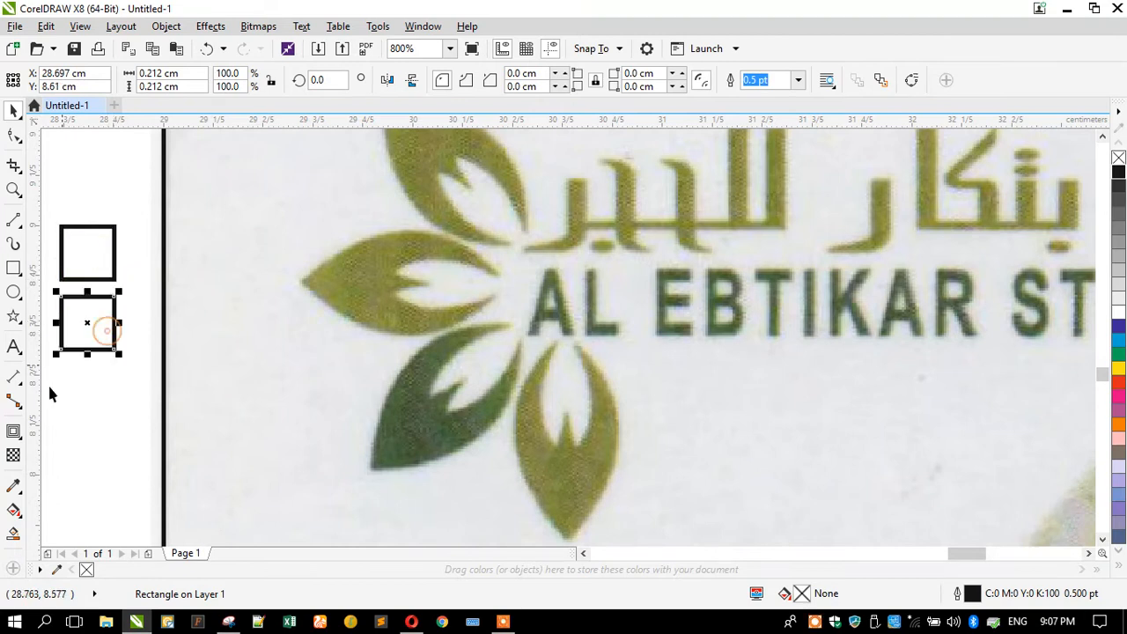
Fill the top square with olive #869444 sampled from the logo leaf.
left_click(11, 489)
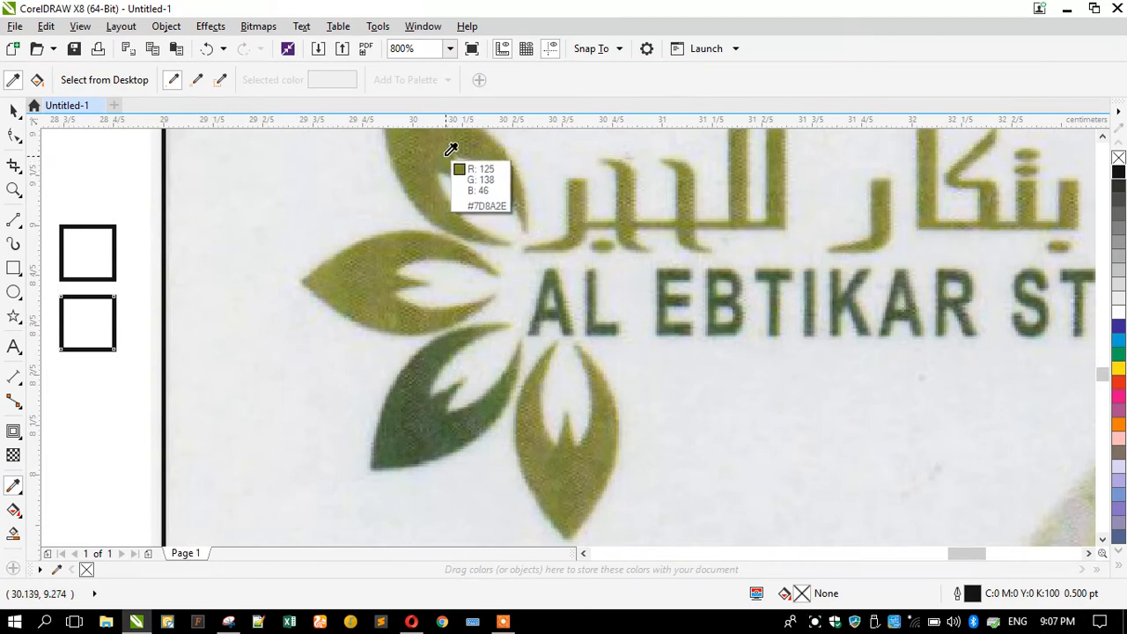
scroll(445, 146, "up", 2)
scroll(445, 146, "up", 1)
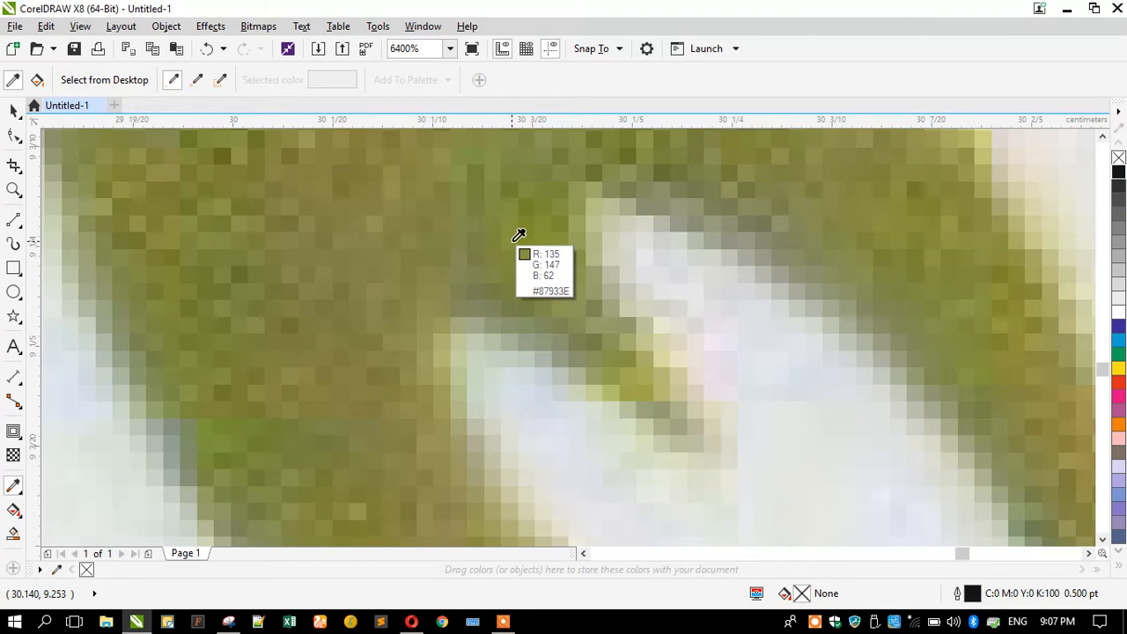
scroll(520, 235, "up", 3)
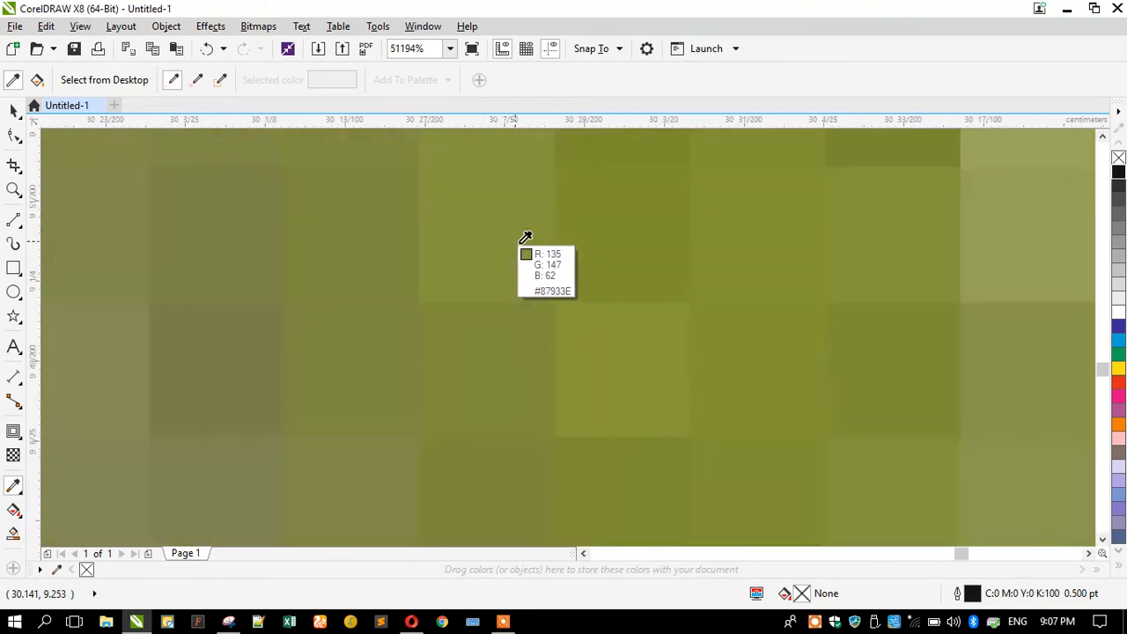
left_click(884, 217)
scroll(793, 229, "down", 6)
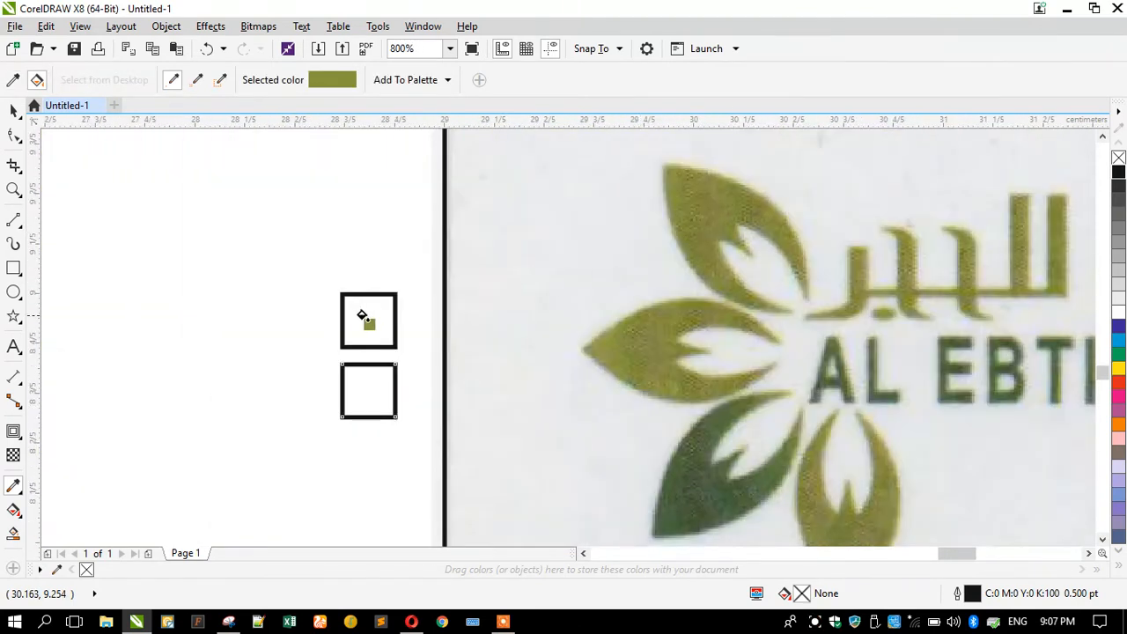
left_click(362, 315)
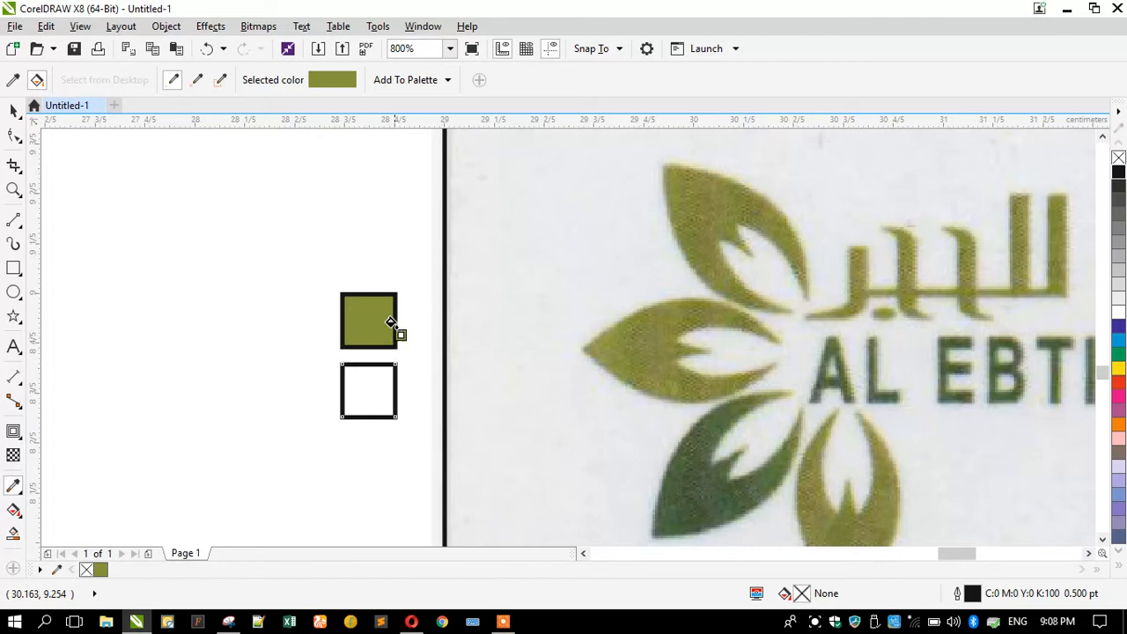
left_click(13, 79)
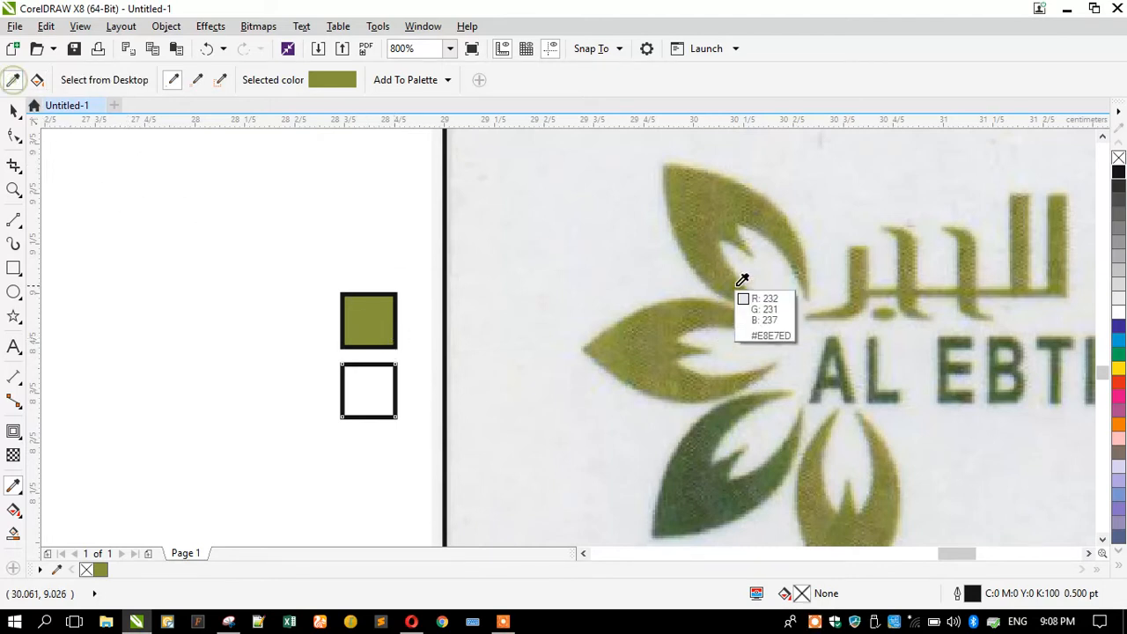
scroll(766, 213, "up", 3)
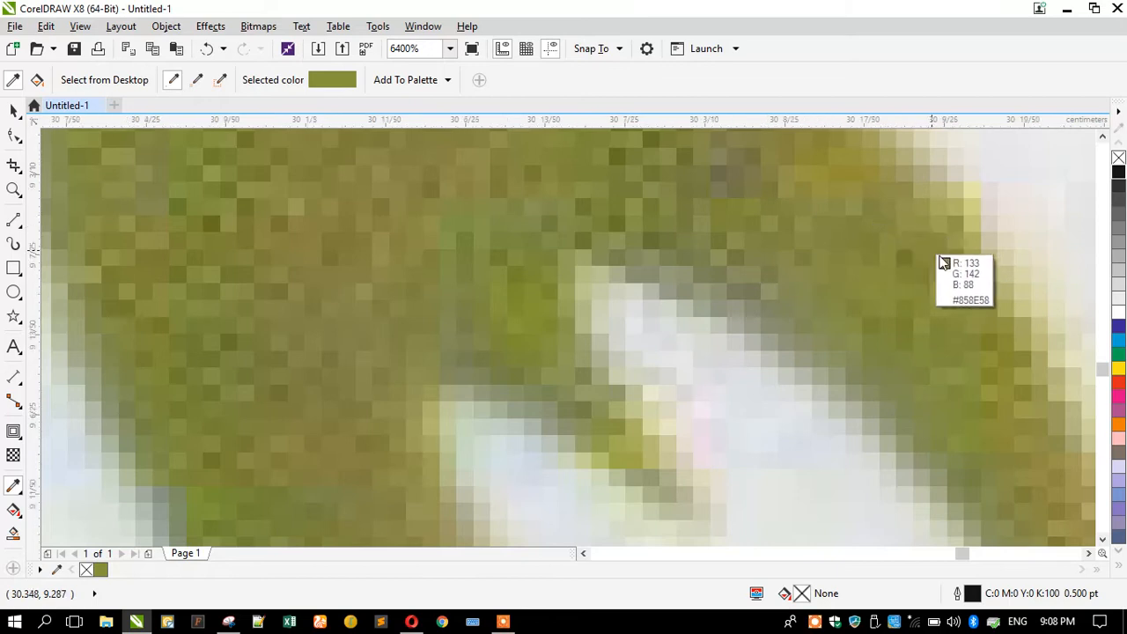
scroll(938, 258, "up", 2)
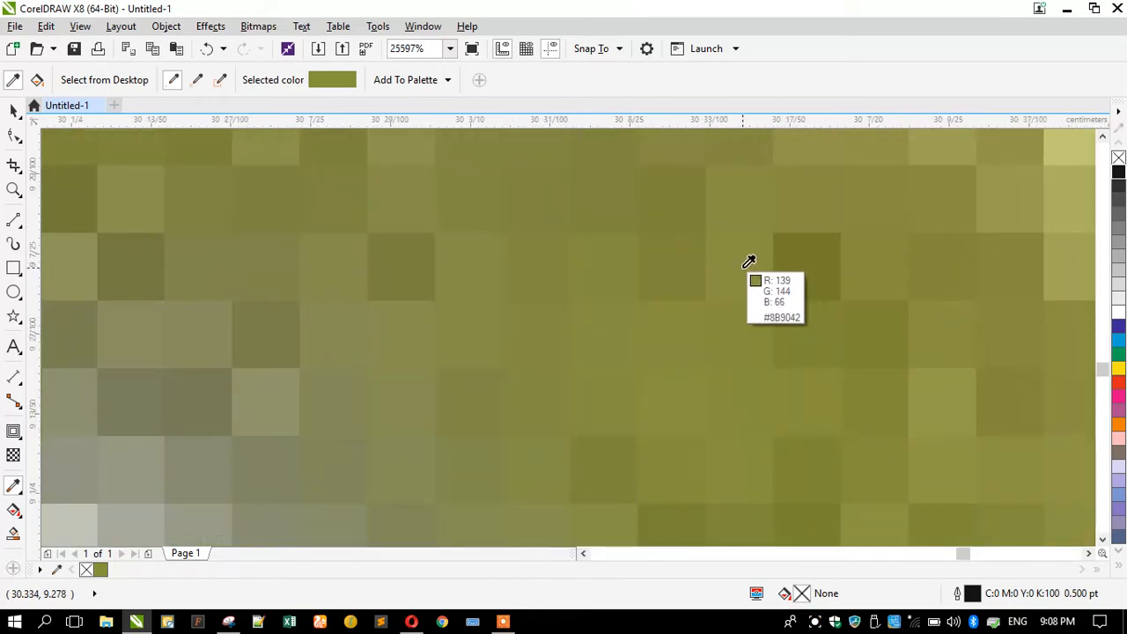
scroll(748, 259, "up", 3)
scroll(714, 246, "down", 3)
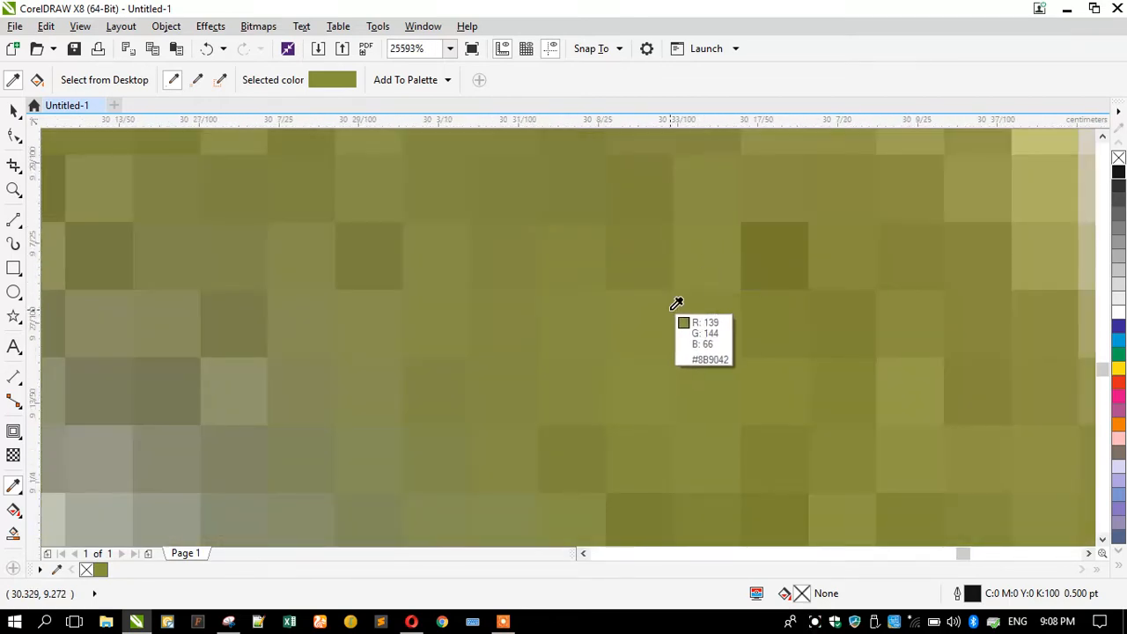
scroll(641, 370, "up", 3)
left_click(630, 357)
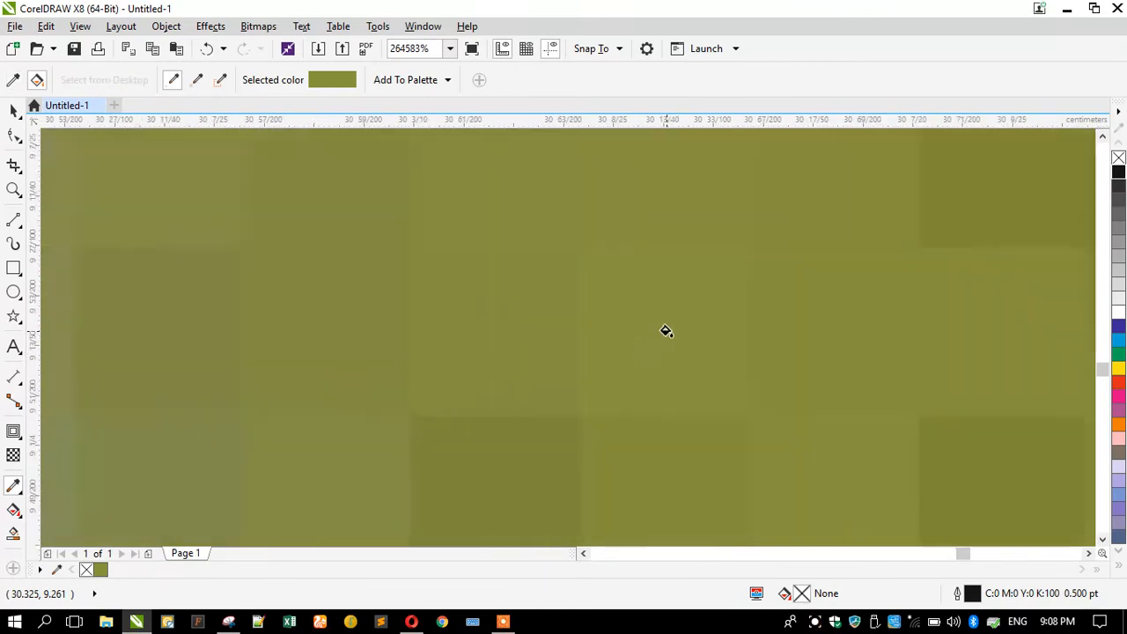
scroll(666, 331, "down", 5)
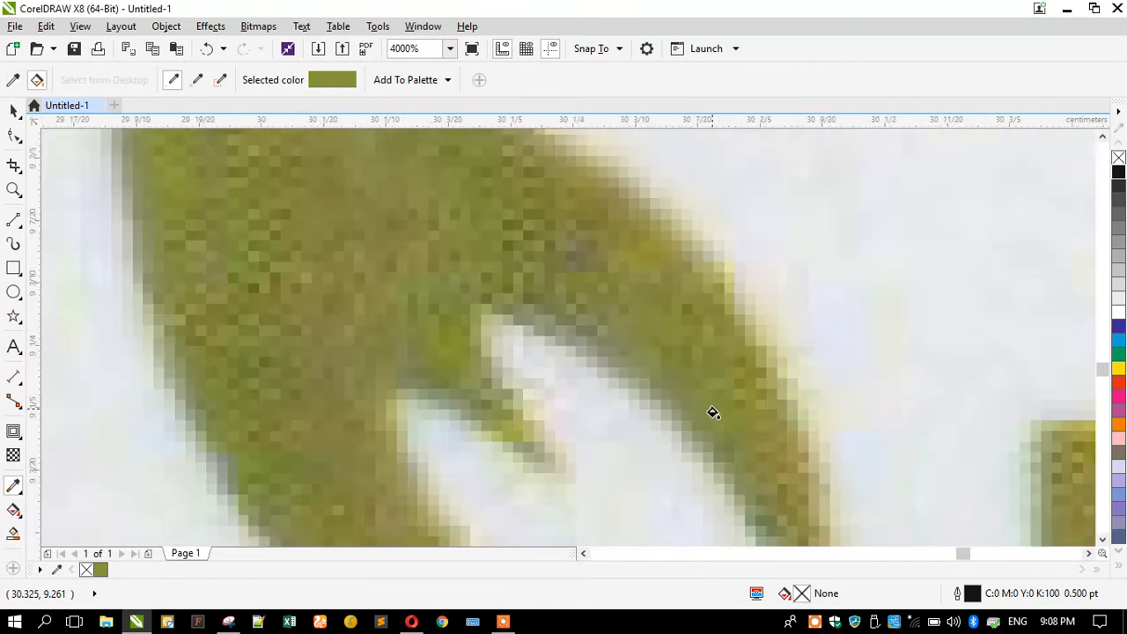
scroll(729, 432, "up", 4)
left_click(13, 80)
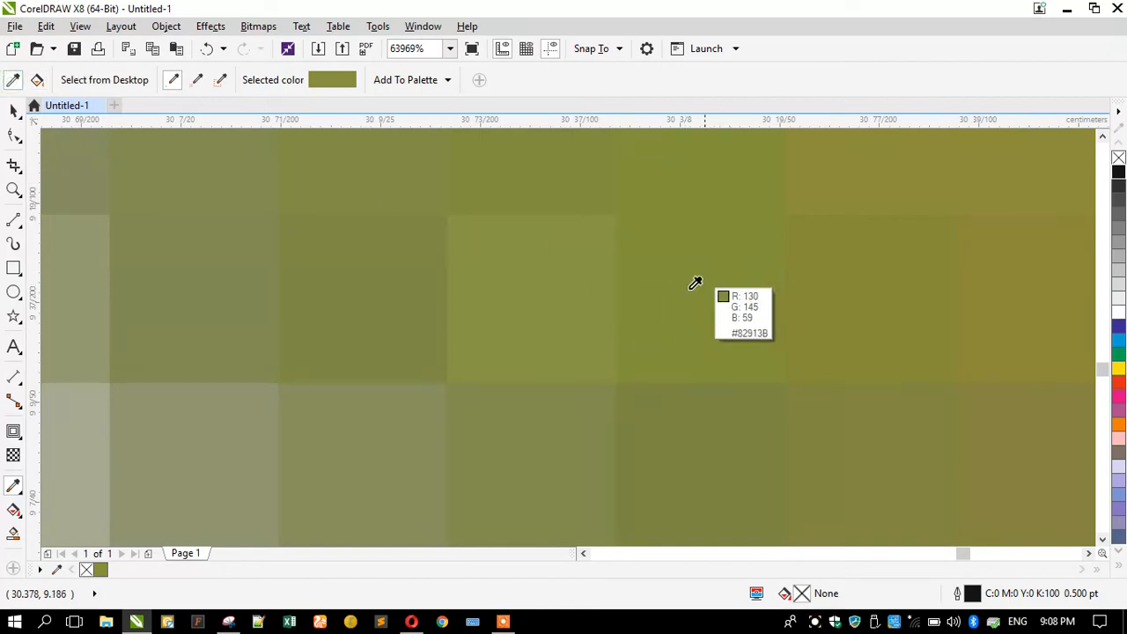
left_click(555, 262)
scroll(672, 281, "down", 5)
scroll(415, 345, "down", 3)
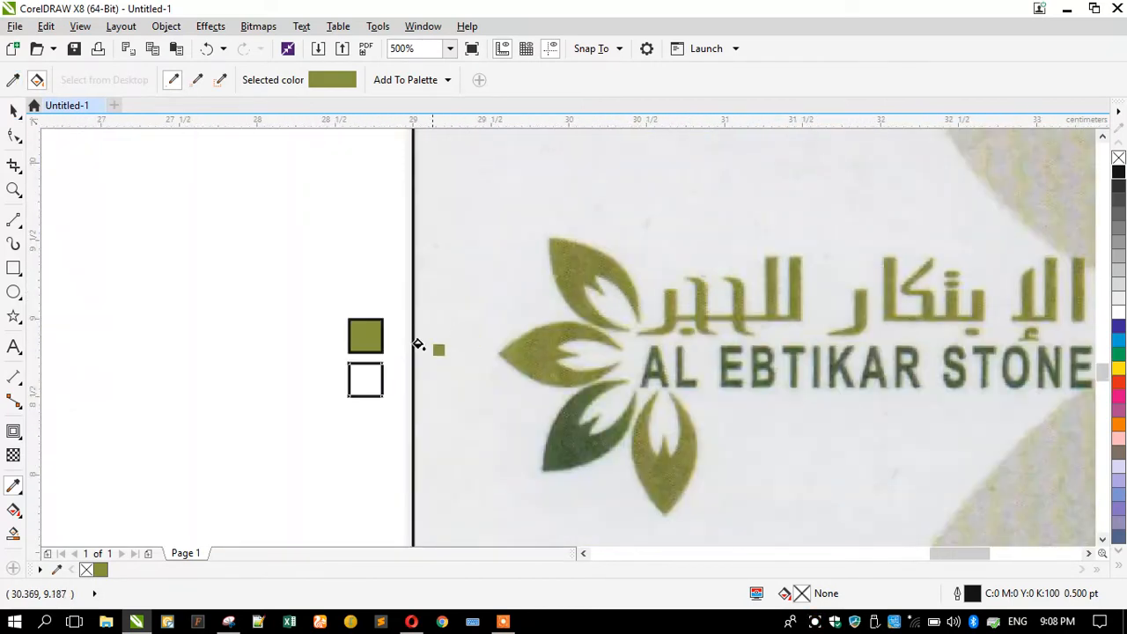
scroll(358, 315, "up", 3)
left_click(352, 308)
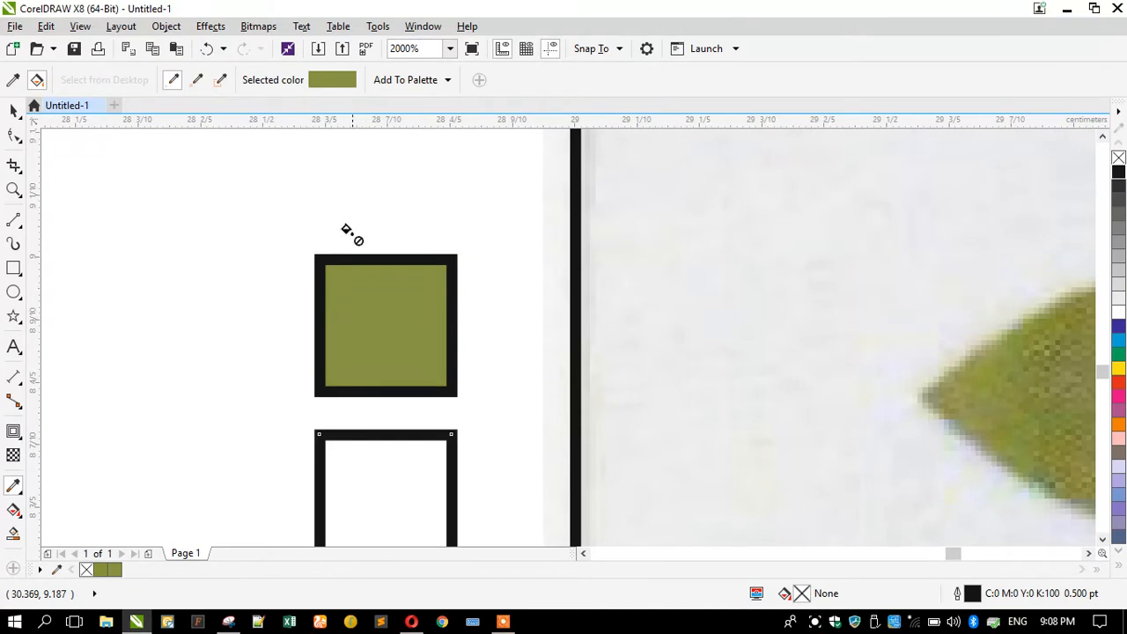
Fill the second square with the dark leaf green #354E26 sampled from the logo.
left_click(14, 80)
scroll(525, 163, "down", 3)
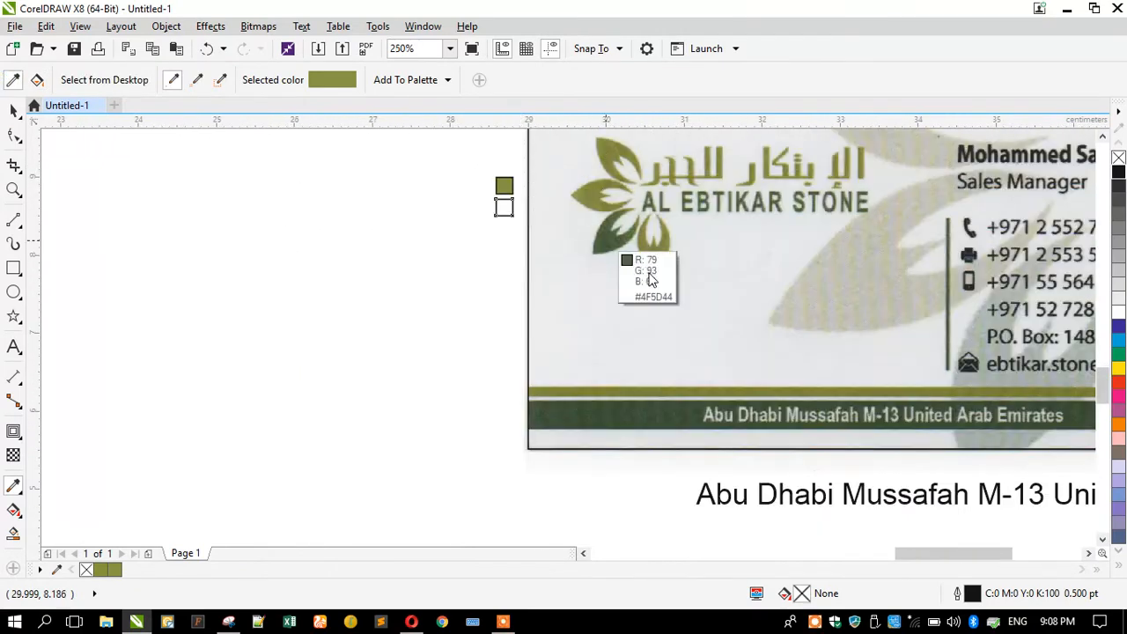
scroll(613, 243, "up", 3)
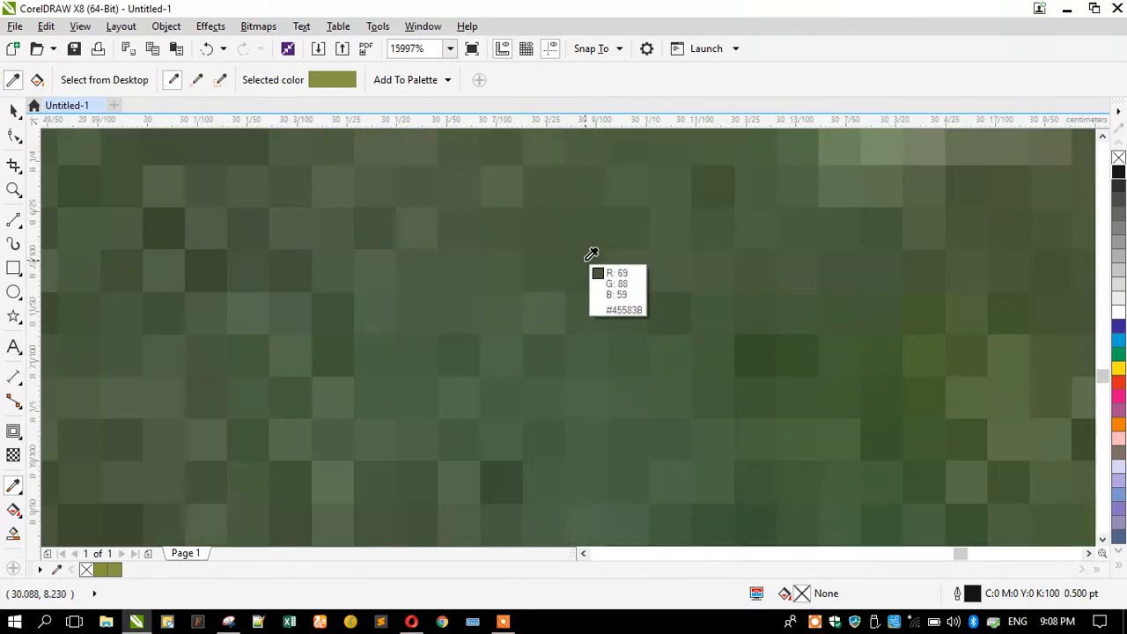
left_click(773, 352)
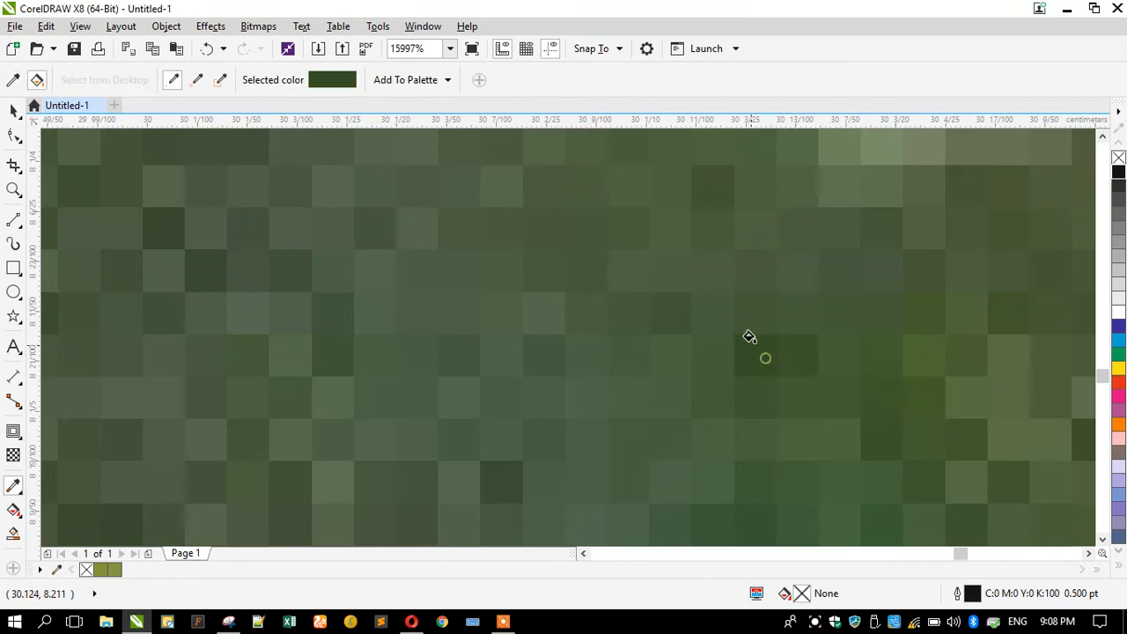
scroll(749, 335, "down", 3)
left_click(532, 230)
scroll(531, 227, "up", 2)
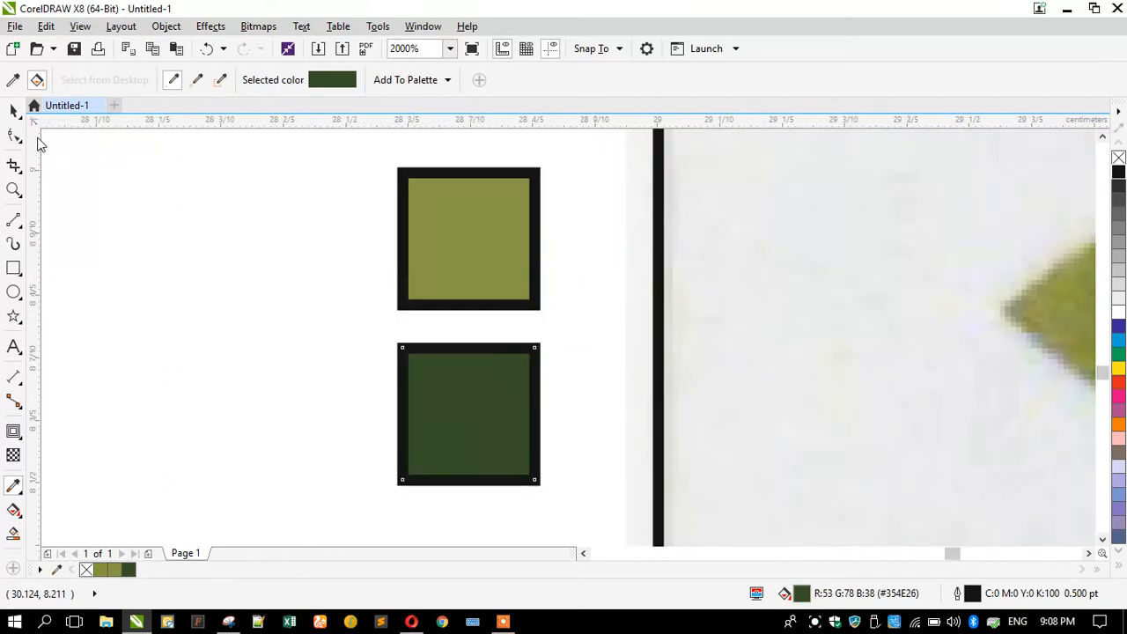
left_click(14, 109)
Brighten the top square's olive fill from #869444 to #91A62A in the fill colour square.
left_click(408, 227)
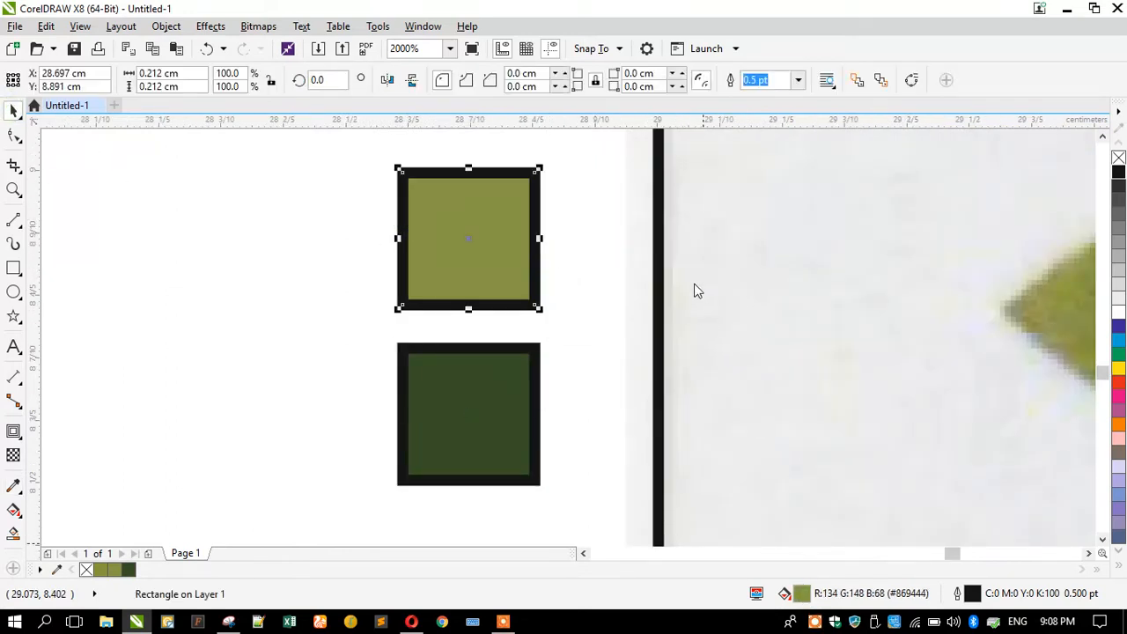
key("shift+F11")
left_click(691, 222)
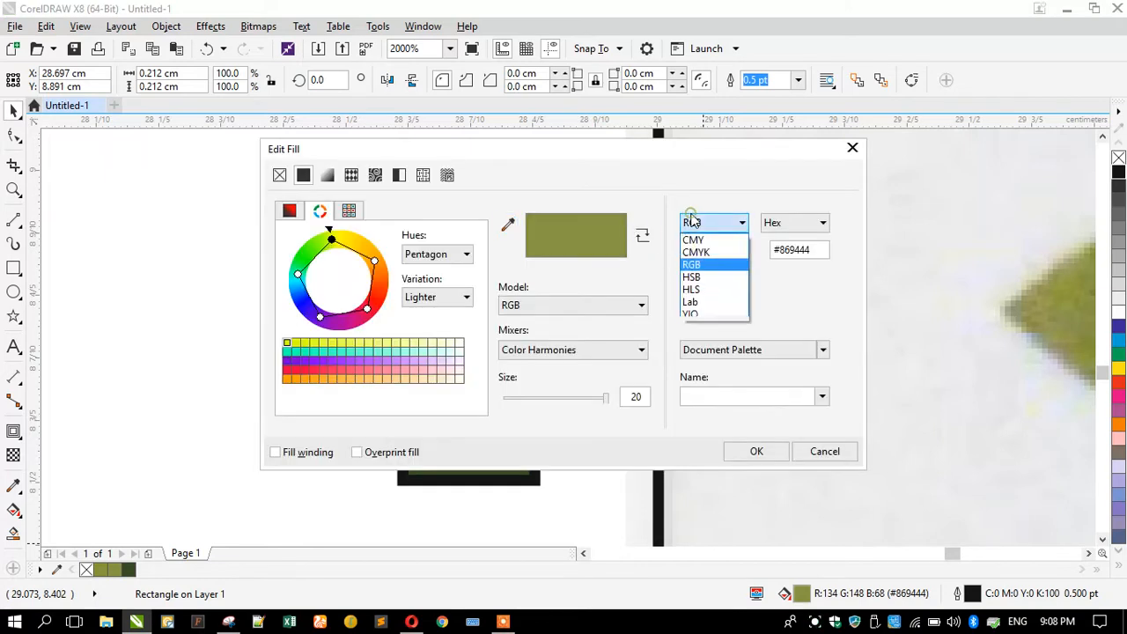
left_click(699, 251)
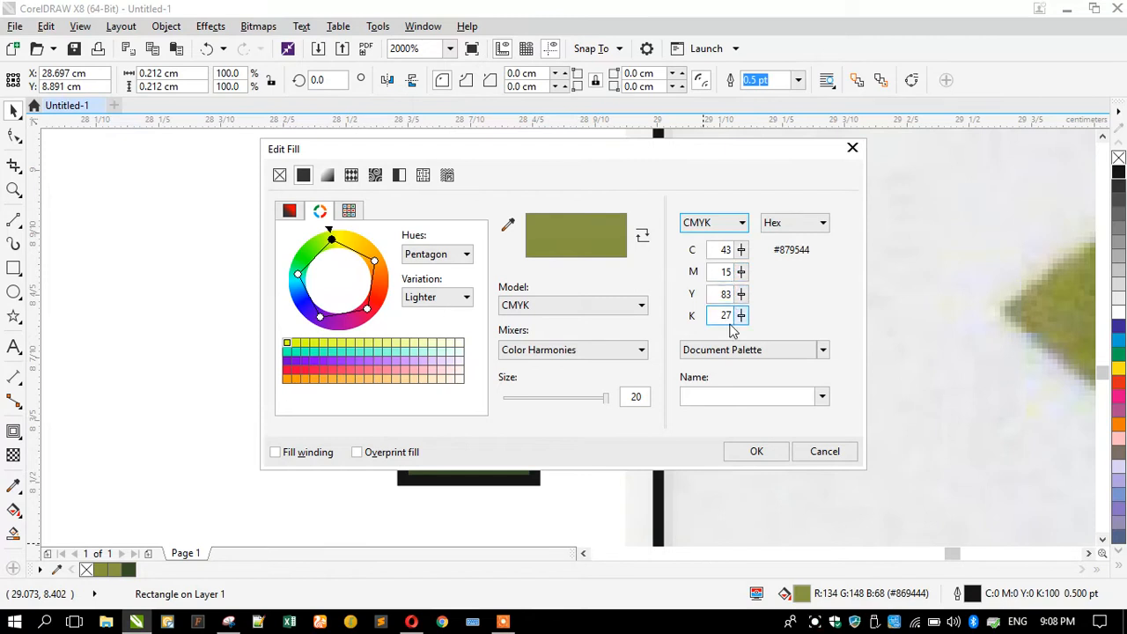
left_click(289, 210)
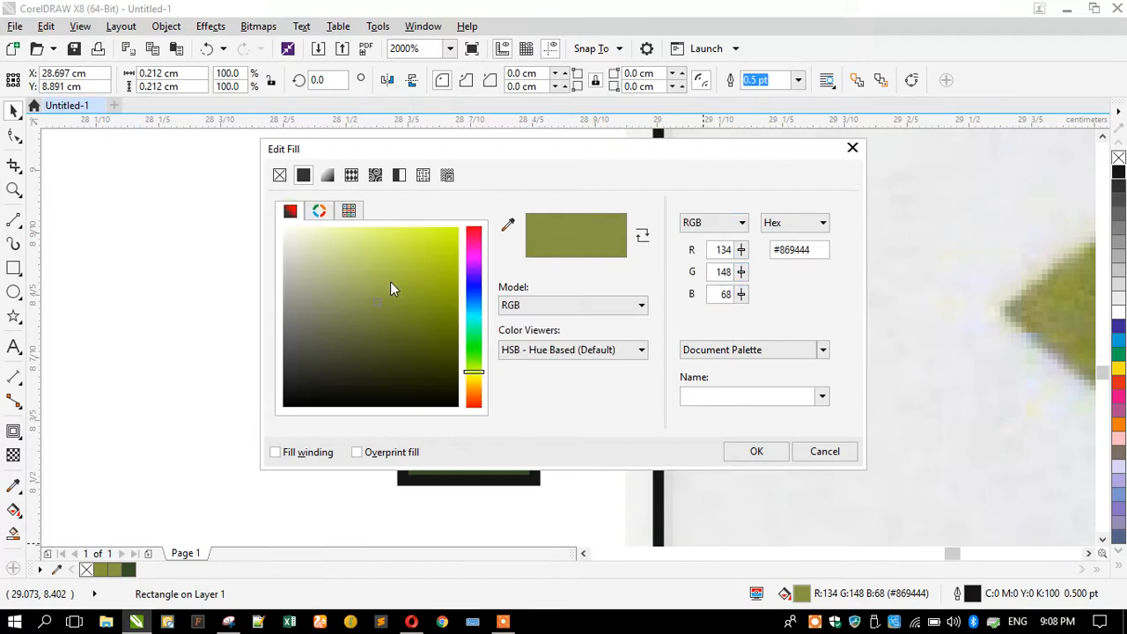
left_click_drag(376, 304, 413, 289)
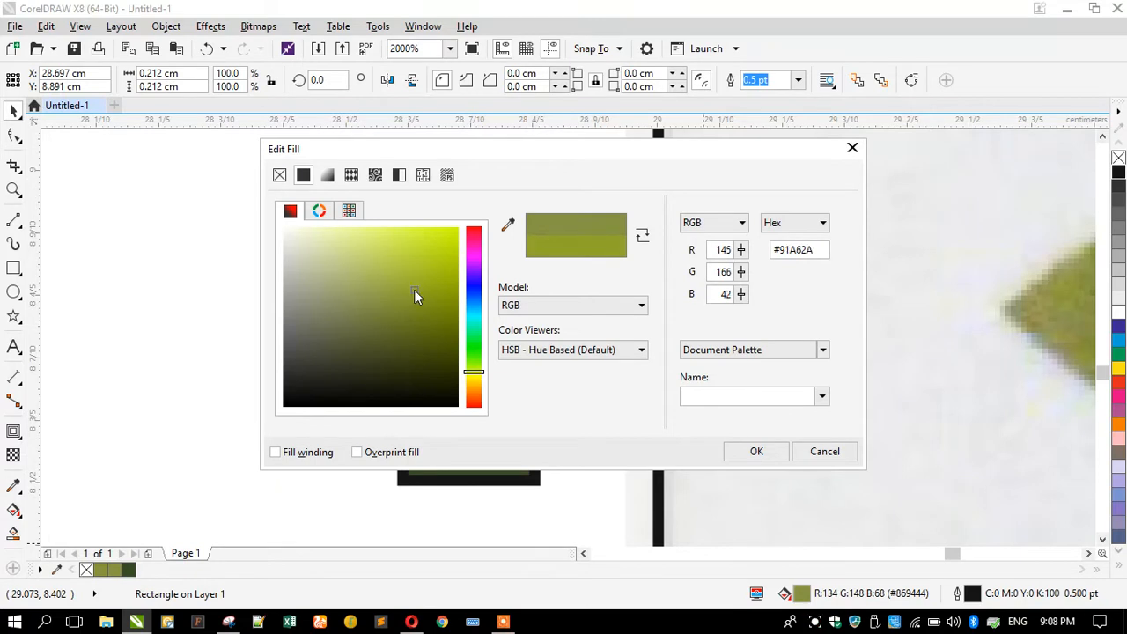
left_click(760, 453)
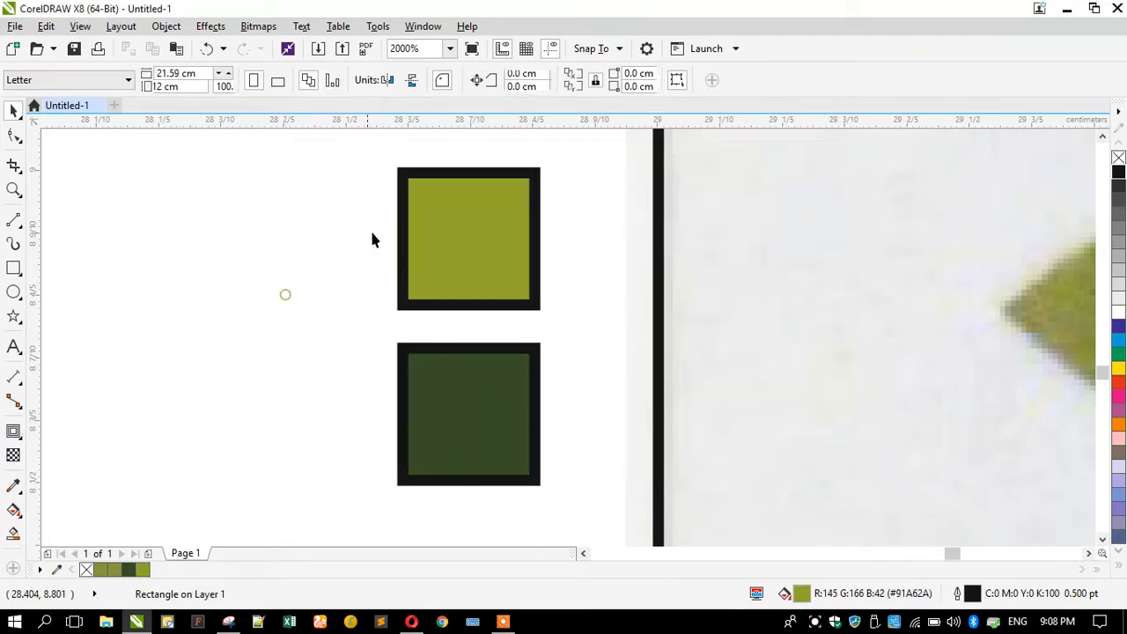
scroll(426, 232, "down", 4)
Lighten the bottom square's fill to C65 M22 Y91 K52 (#466332) and zoom out.
left_click(428, 231)
left_click(427, 280)
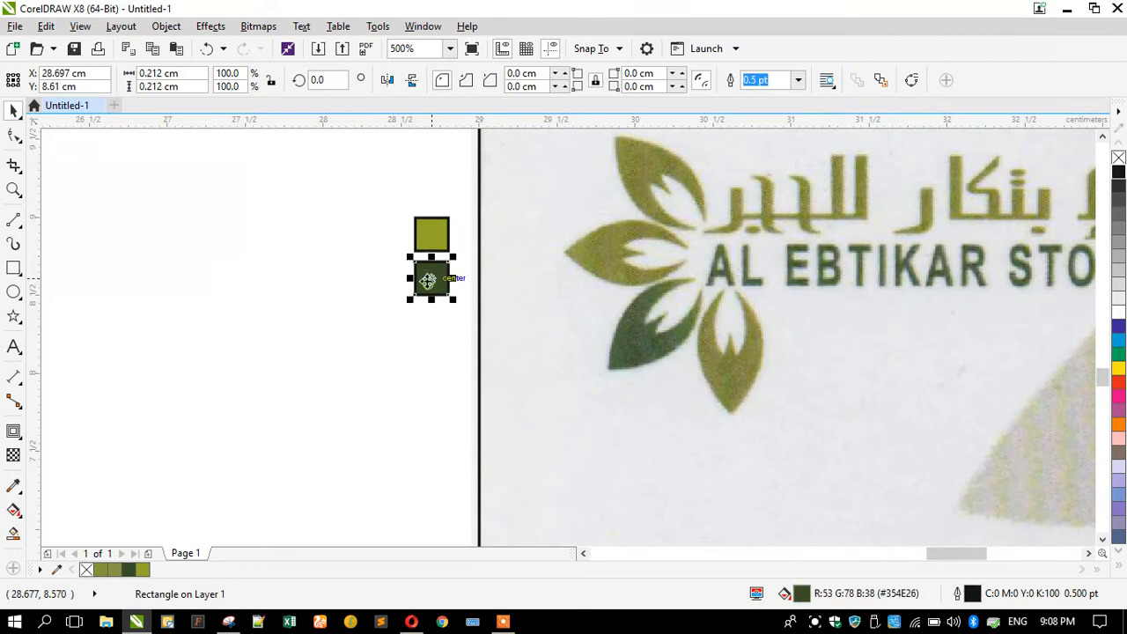
scroll(428, 280, "up", 4)
double_click(803, 594)
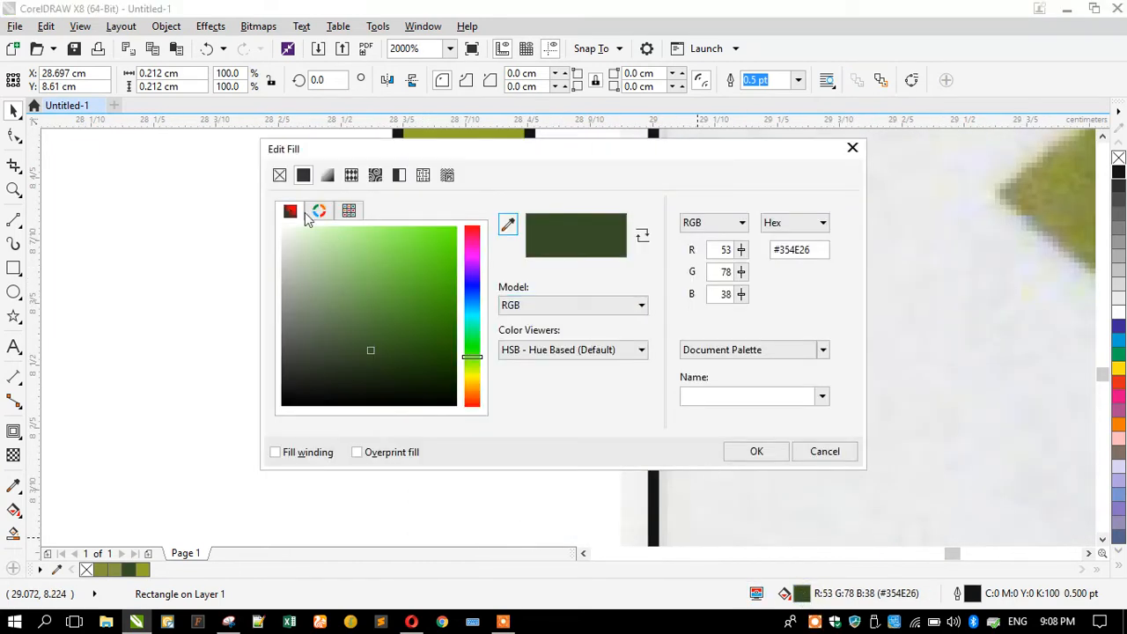
left_click(707, 225)
left_click(704, 249)
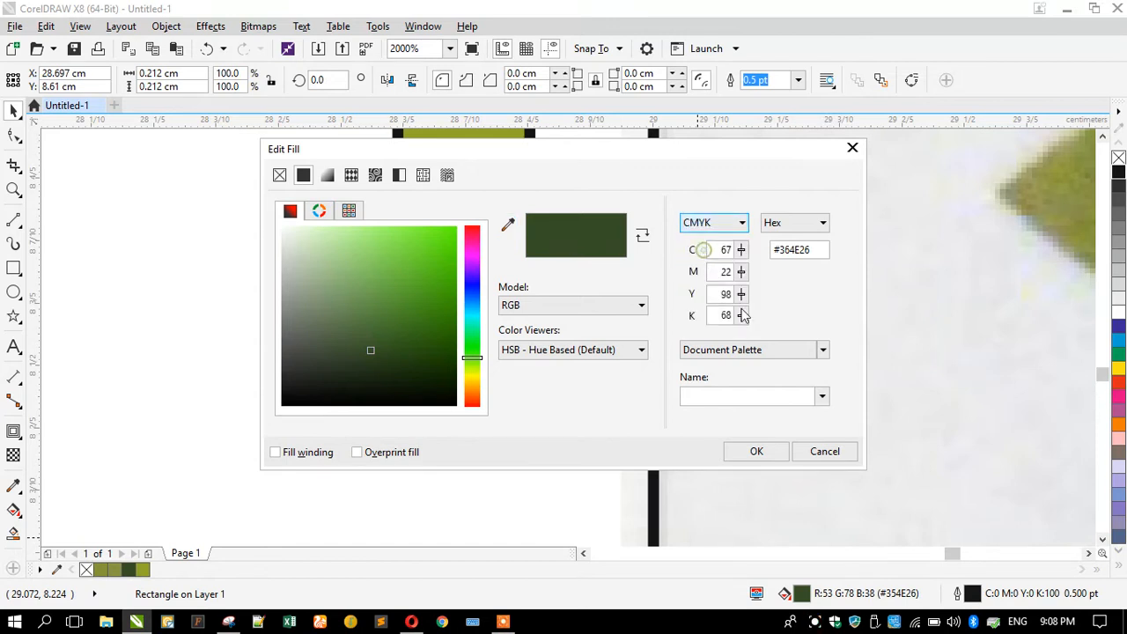
mouse_move(371, 350)
left_mouse_down()
mouse_move(403, 342)
mouse_move(384, 332)
mouse_move(392, 355)
mouse_move(406, 351)
mouse_move(366, 346)
mouse_move(373, 332)
mouse_move(396, 343)
mouse_move(371, 335)
left_mouse_up()
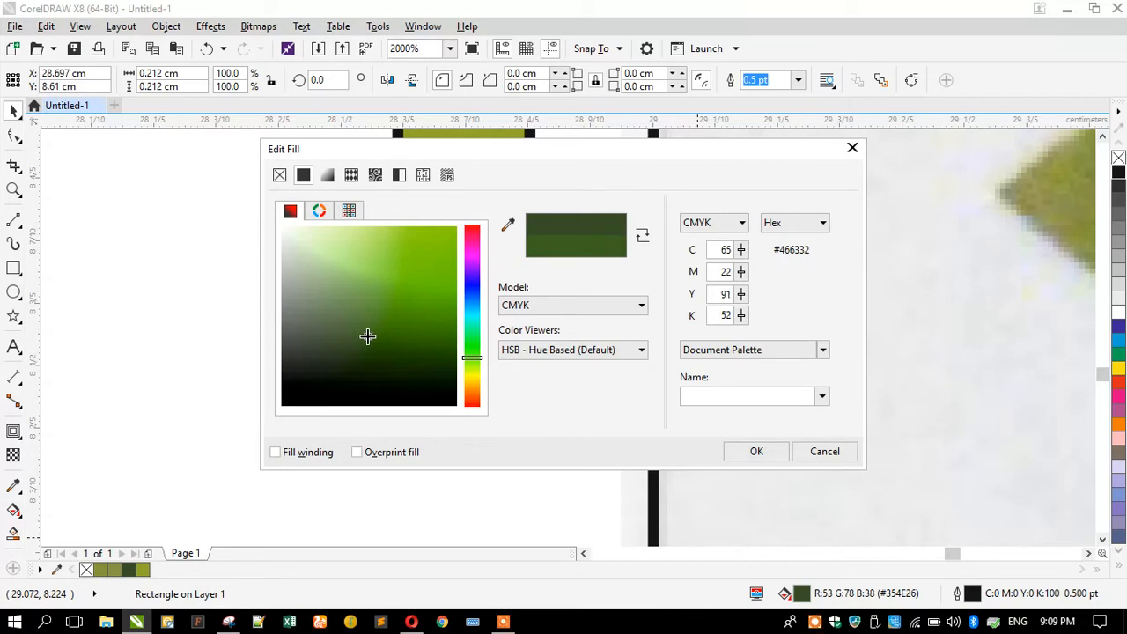
left_click(756, 451)
scroll(395, 331, "down", 1)
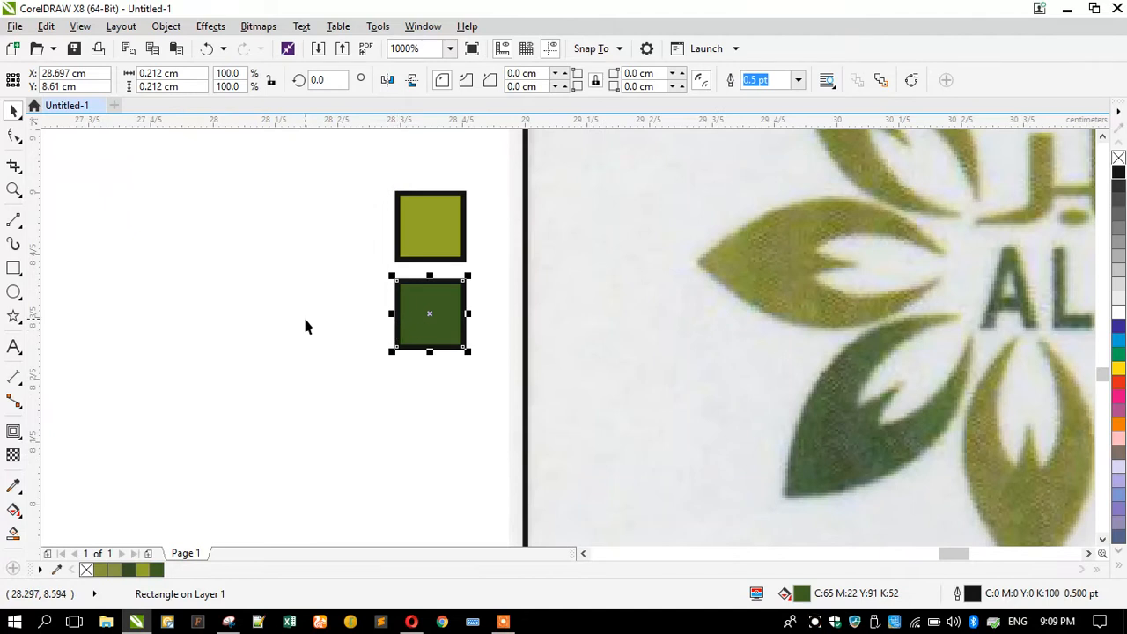
left_click(304, 317)
scroll(385, 268, "down", 1)
scroll(411, 241, "up", 2)
scroll(421, 246, "down", 2)
scroll(357, 295, "down", 1)
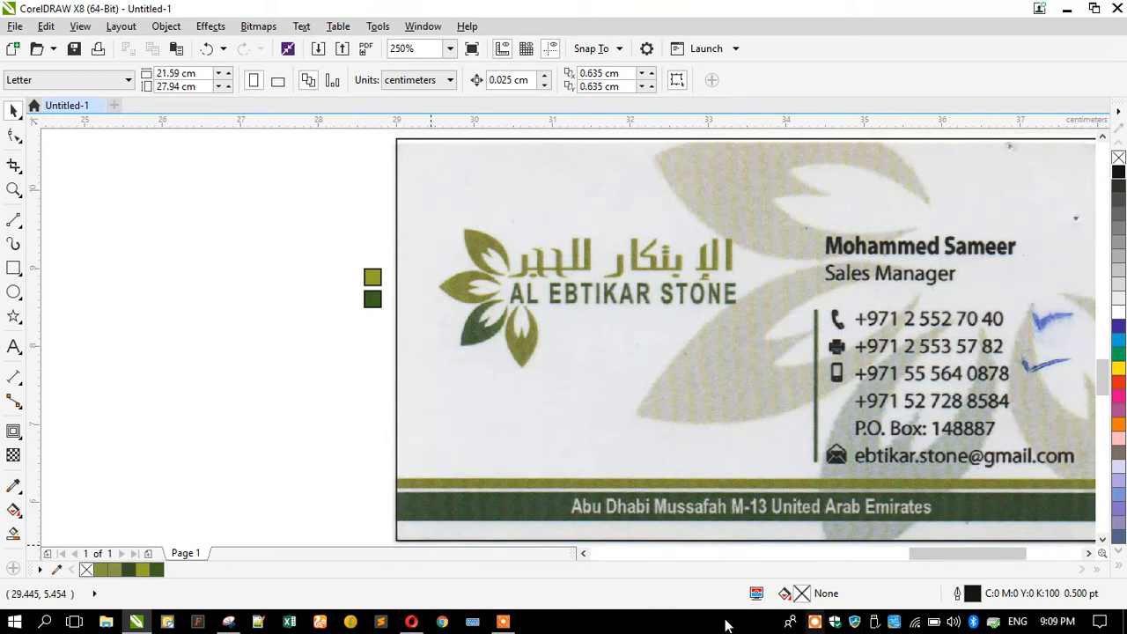
Open a blank Speed Dial tab in Opera, then minimise the browser.
left_click(412, 621)
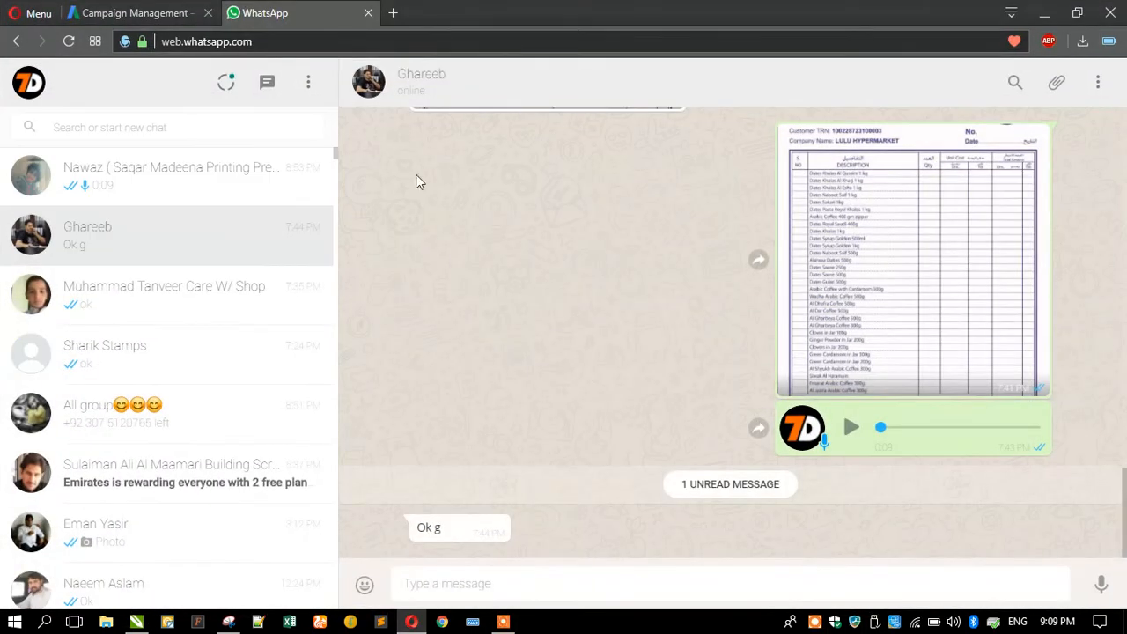
left_click(393, 13)
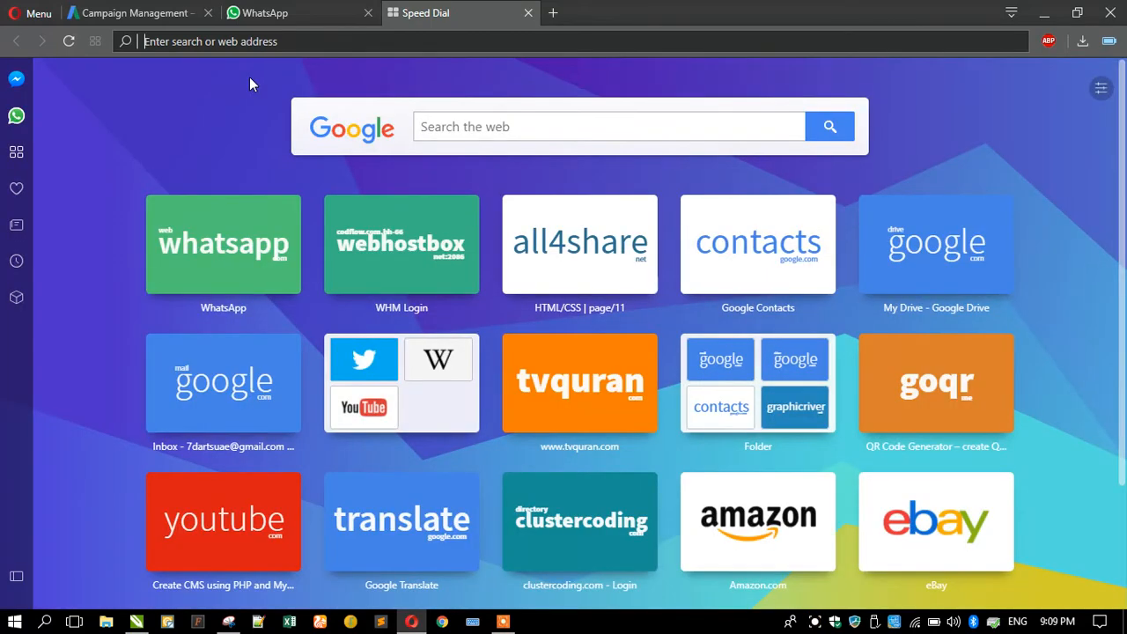
left_click(1045, 14)
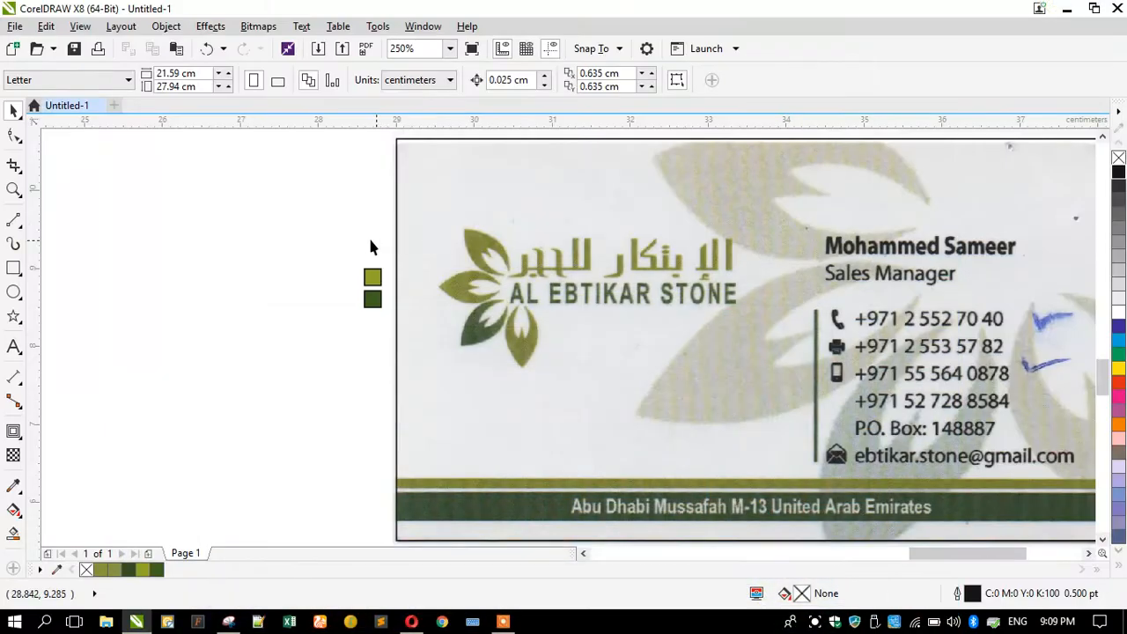
Type 'AL EBTIKAR STONE' as a new text line left of the card.
left_click(13, 350)
left_click(169, 353)
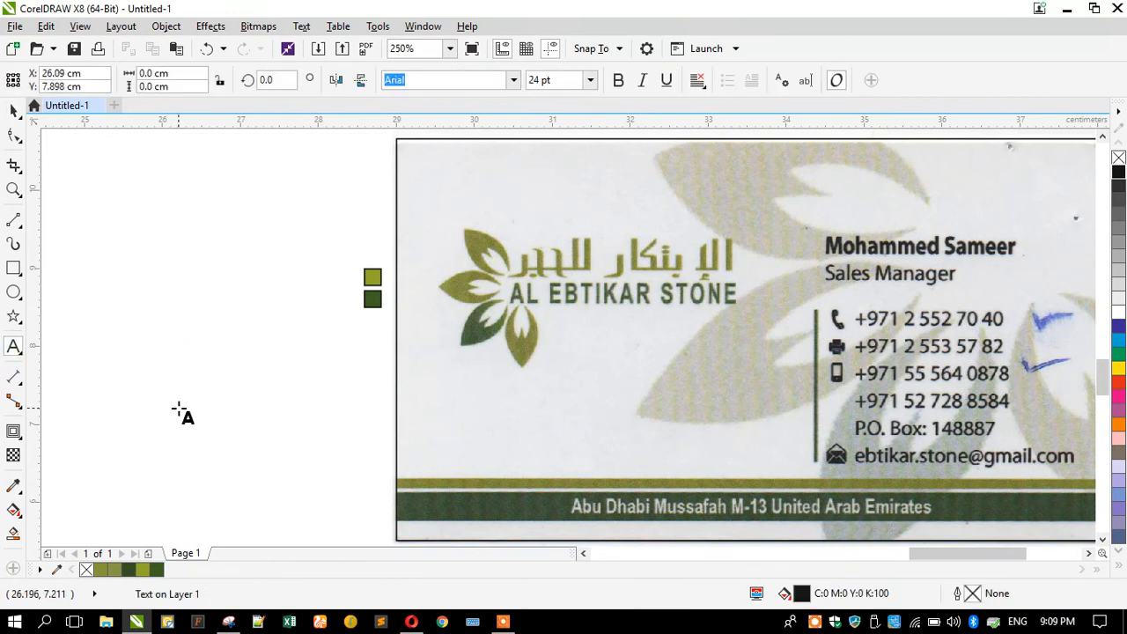
type("A")
key("Caps_Lock")
type("L E")
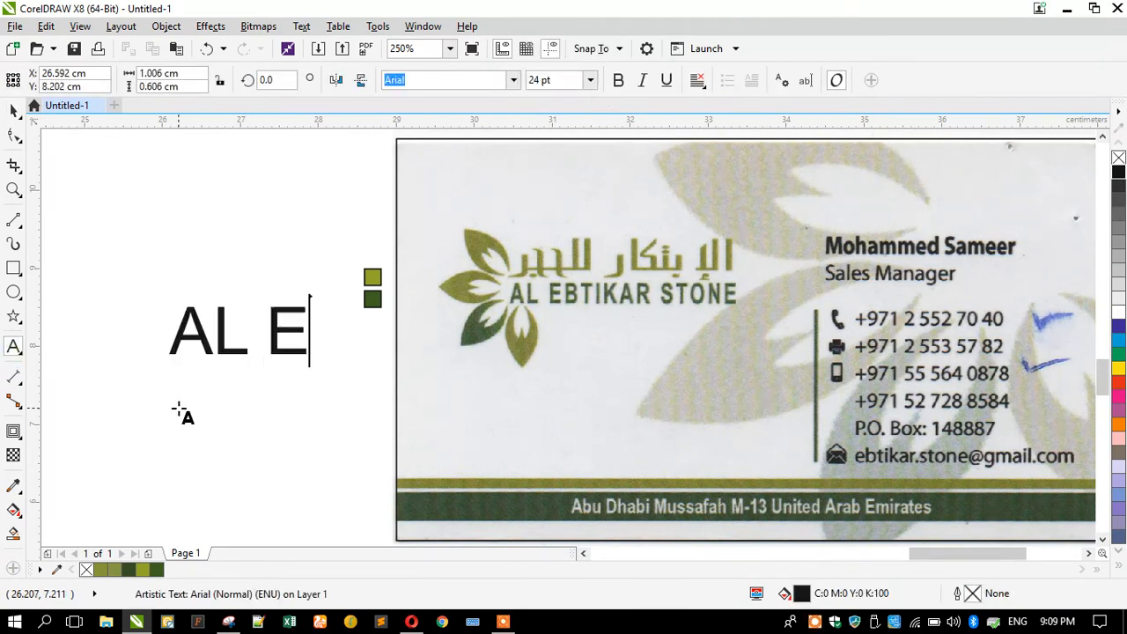
type("BTIKAR SO")
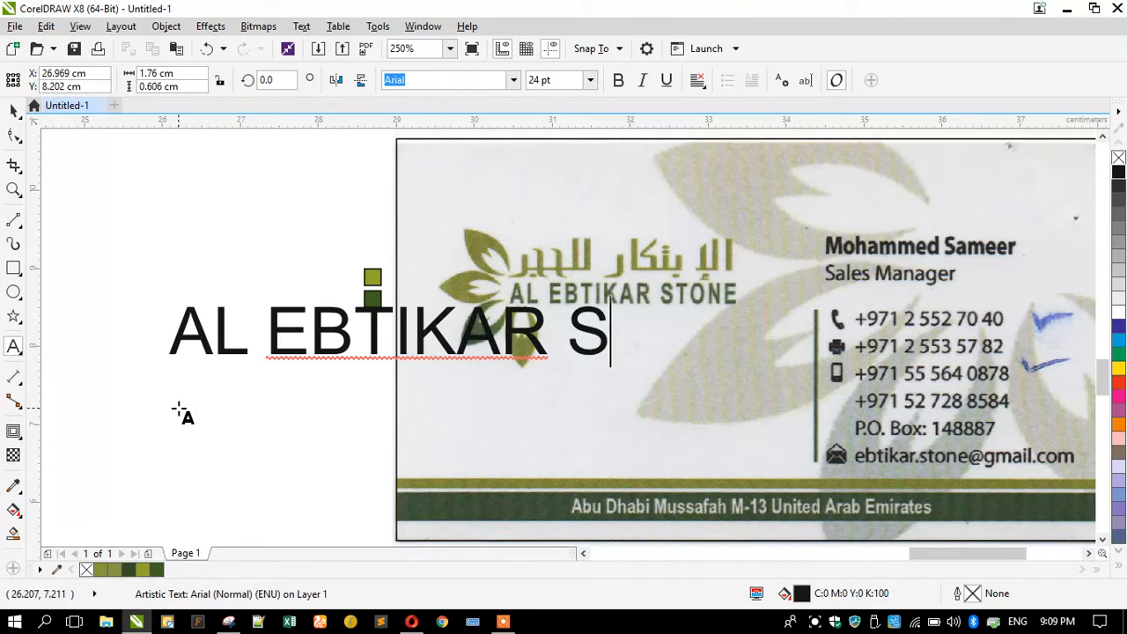
key("BackSpace")
type("TONE")
key("ctrl+a")
key("ctrl+c")
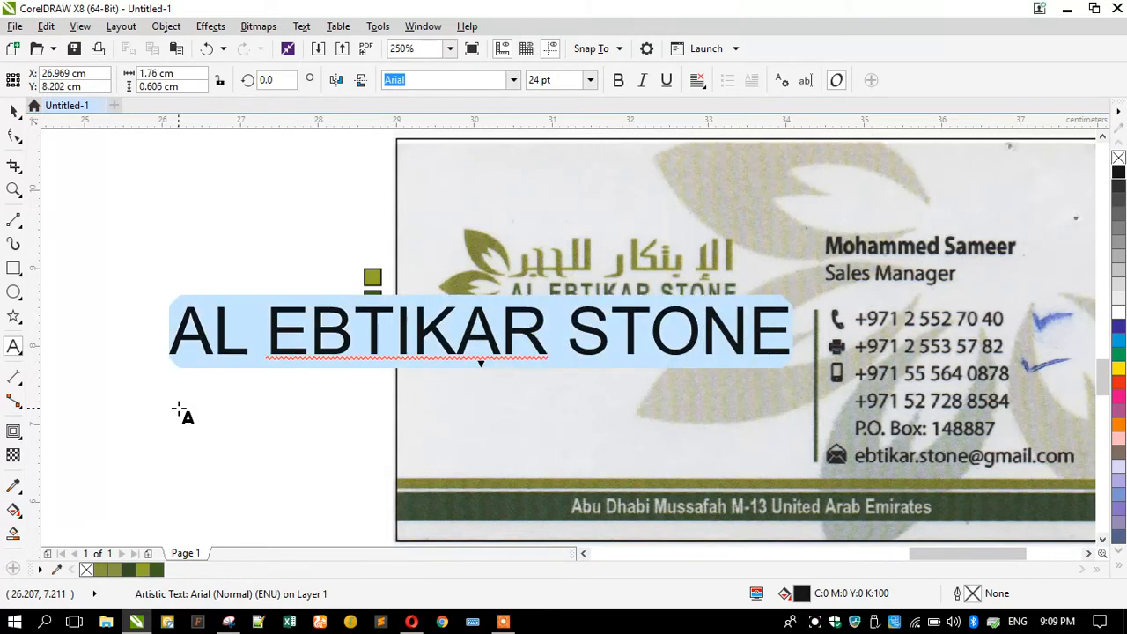
Scale the text down to about 8.5 pt and place it over the logo's English name.
left_click(15, 114)
left_click(162, 373)
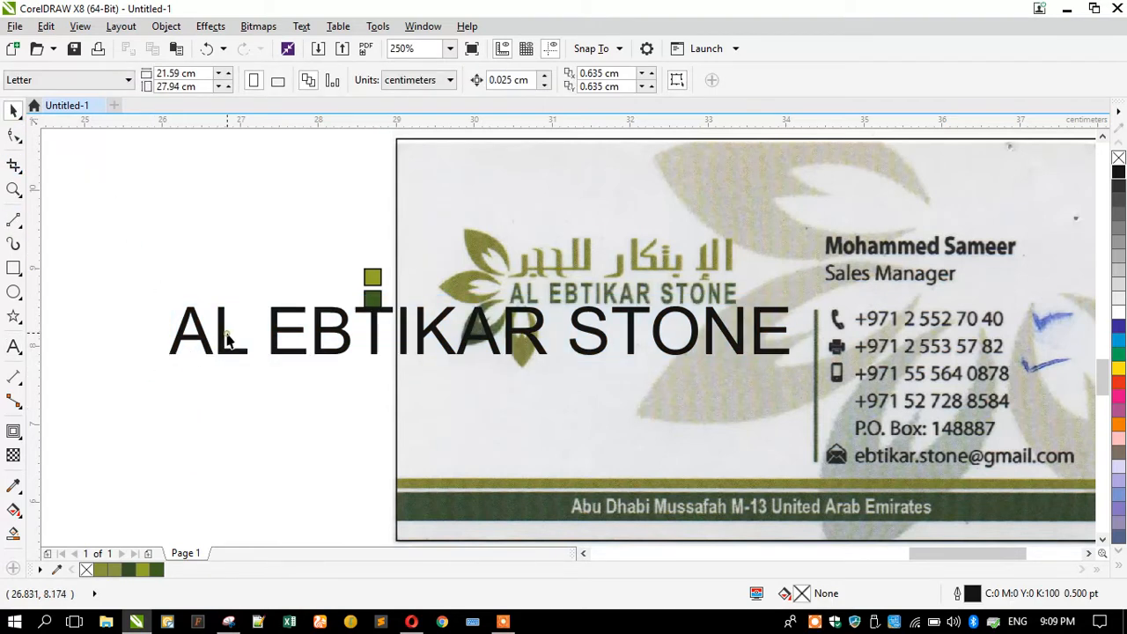
left_click(183, 348)
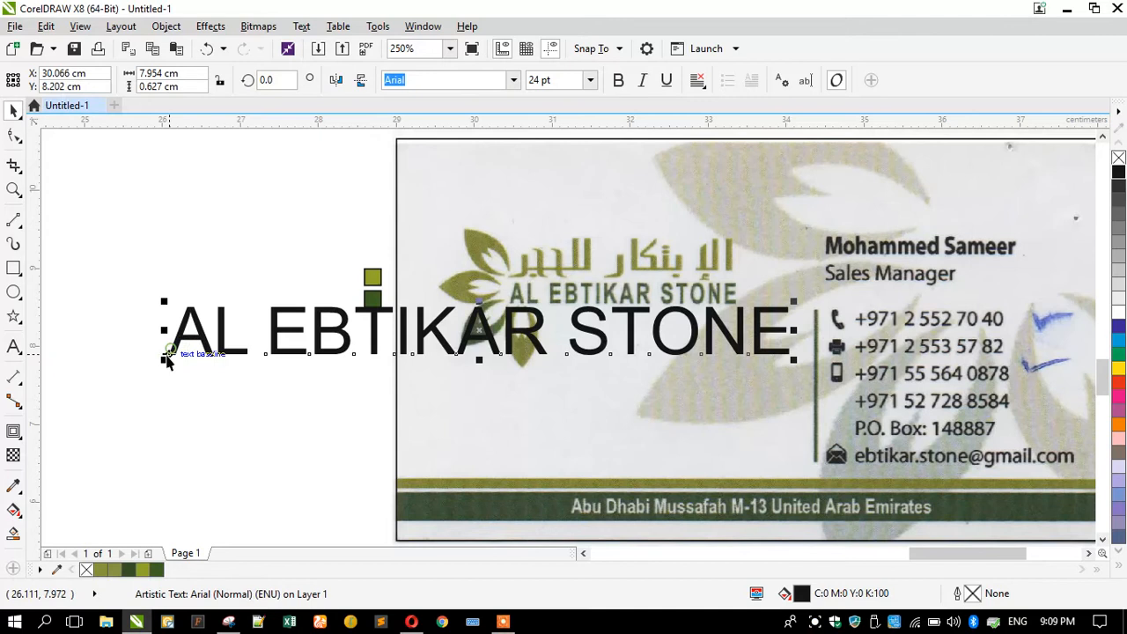
left_click_drag(162, 360, 362, 372)
left_click_drag(419, 347, 579, 315)
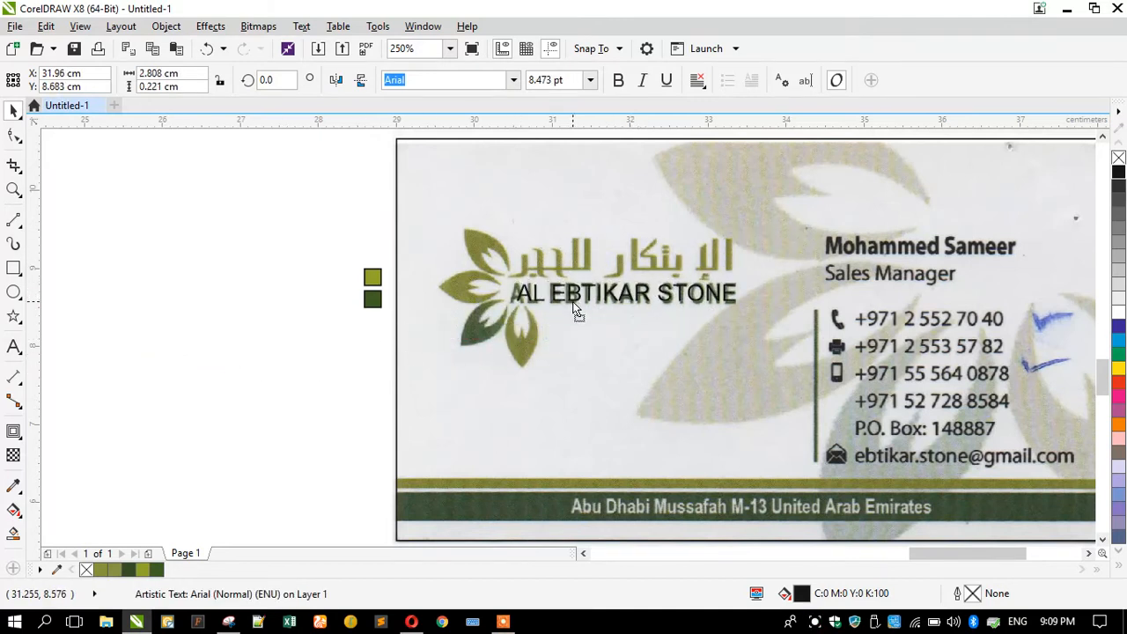
left_click(422, 616)
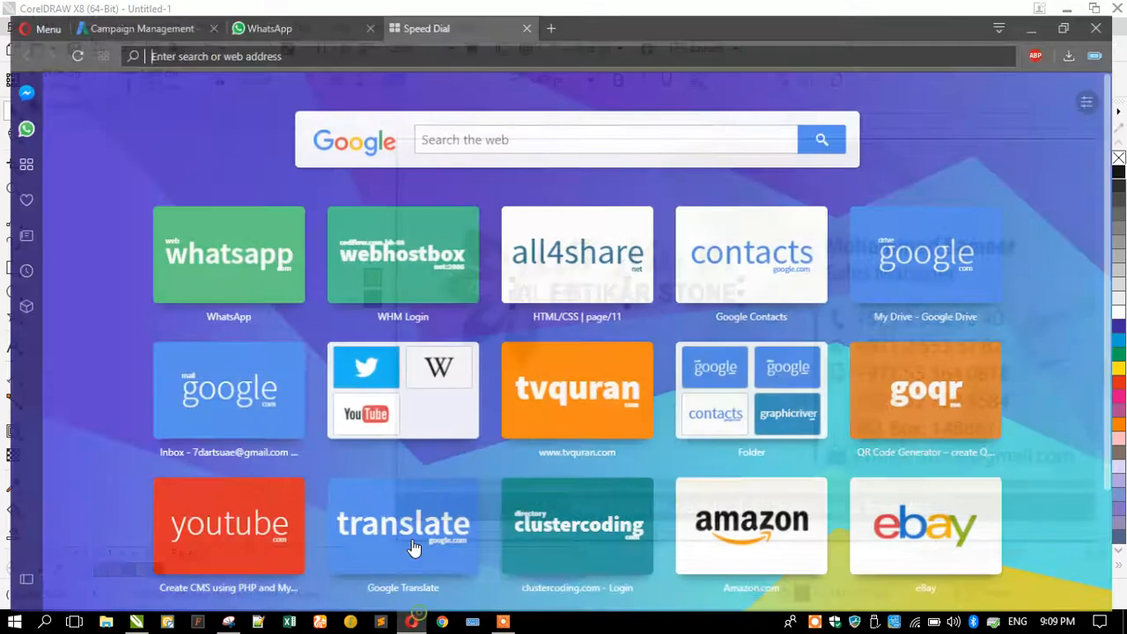
Search Google Images for the pasted company name AL EBTIKAR STONE.
left_click(503, 118)
key("ctrl+v")
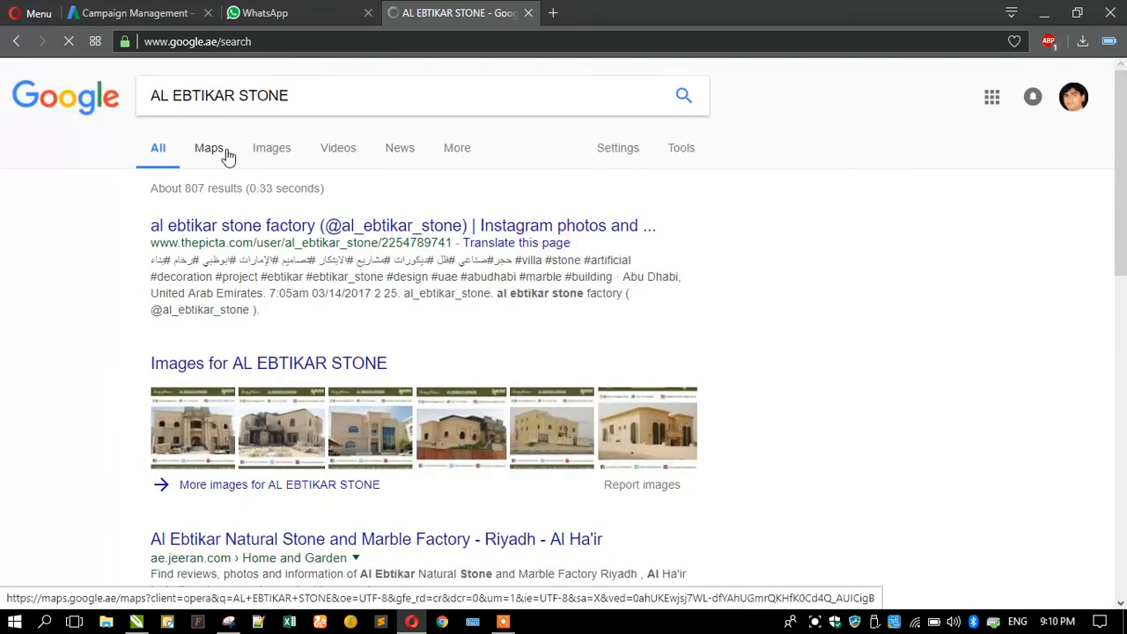
left_click(271, 155)
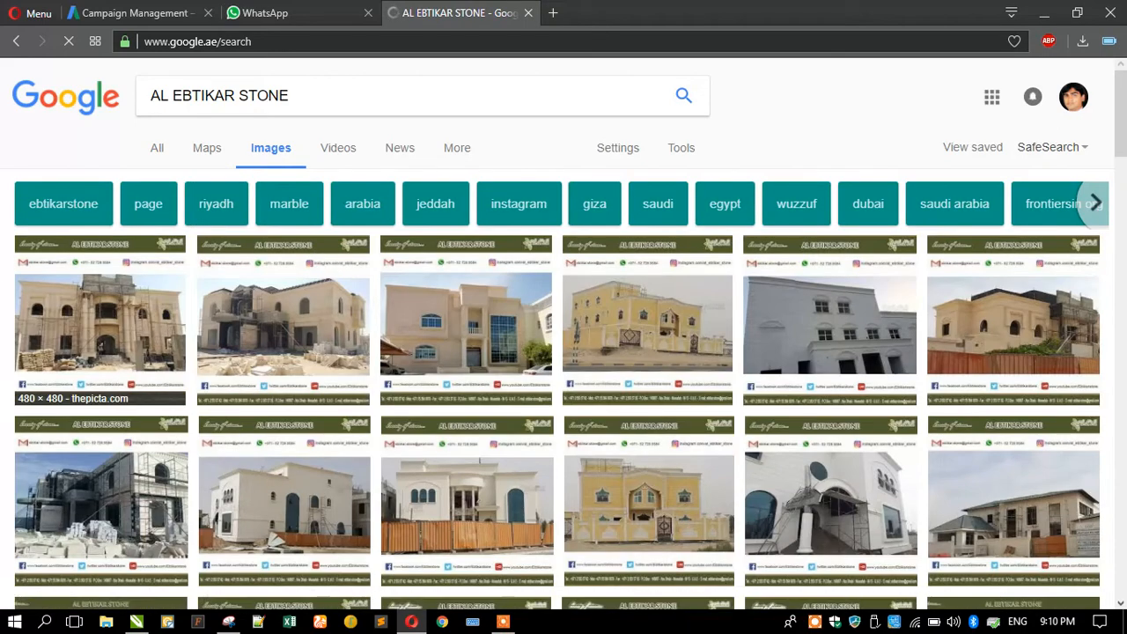
scroll(4, 284, "down", 5)
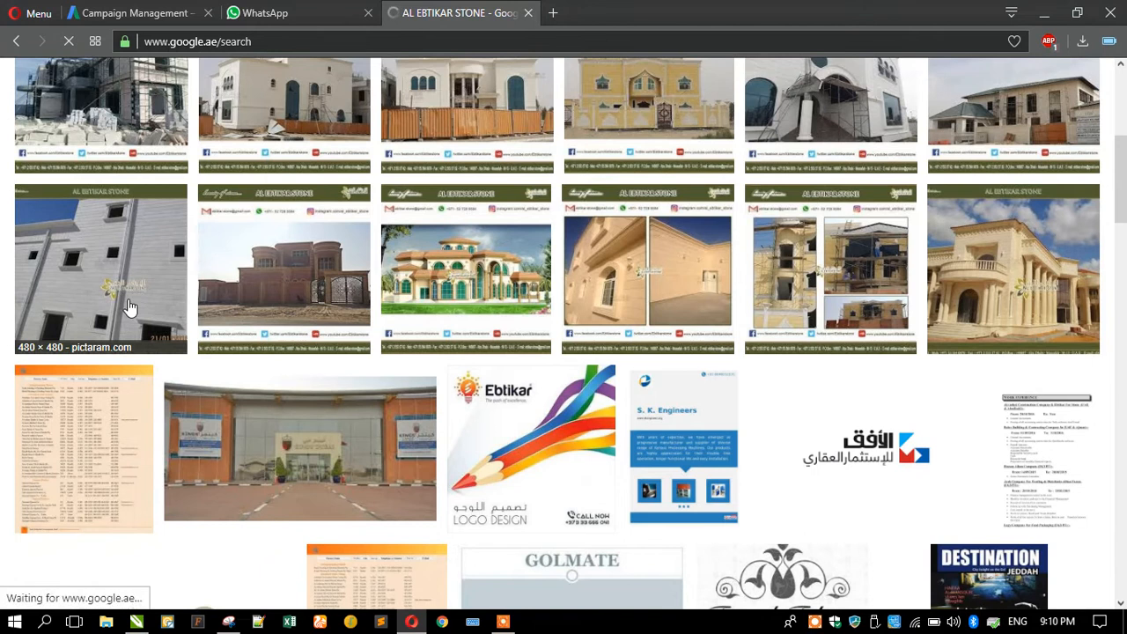
Open the Al Ebtikar Stone building photo in a new tab, then add LOGO to the search.
left_click(128, 307)
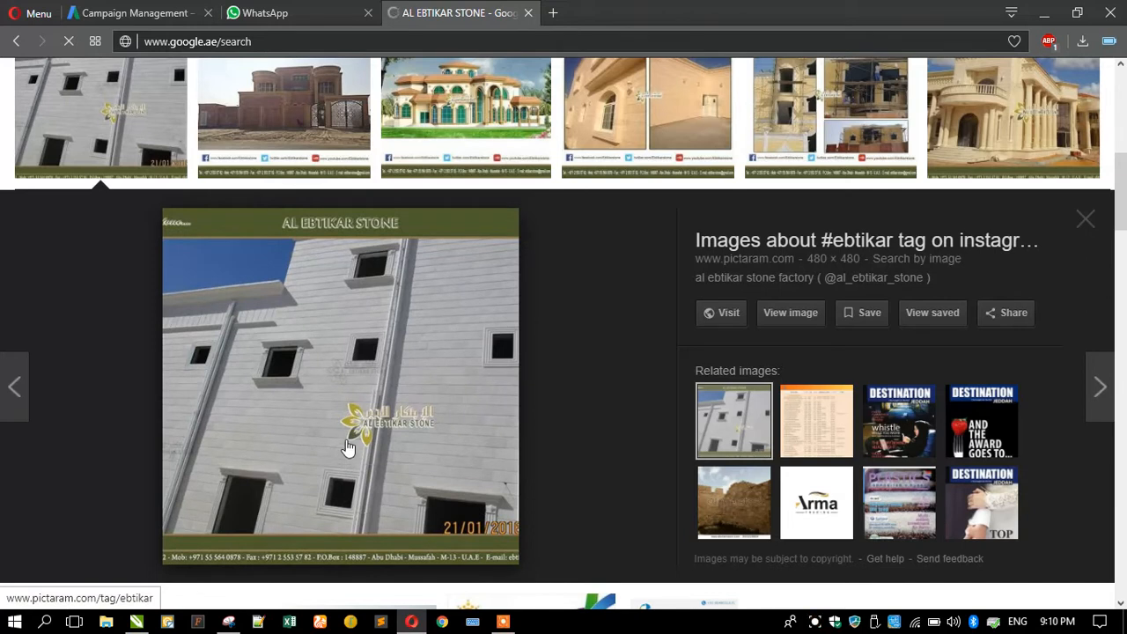
left_click(790, 317)
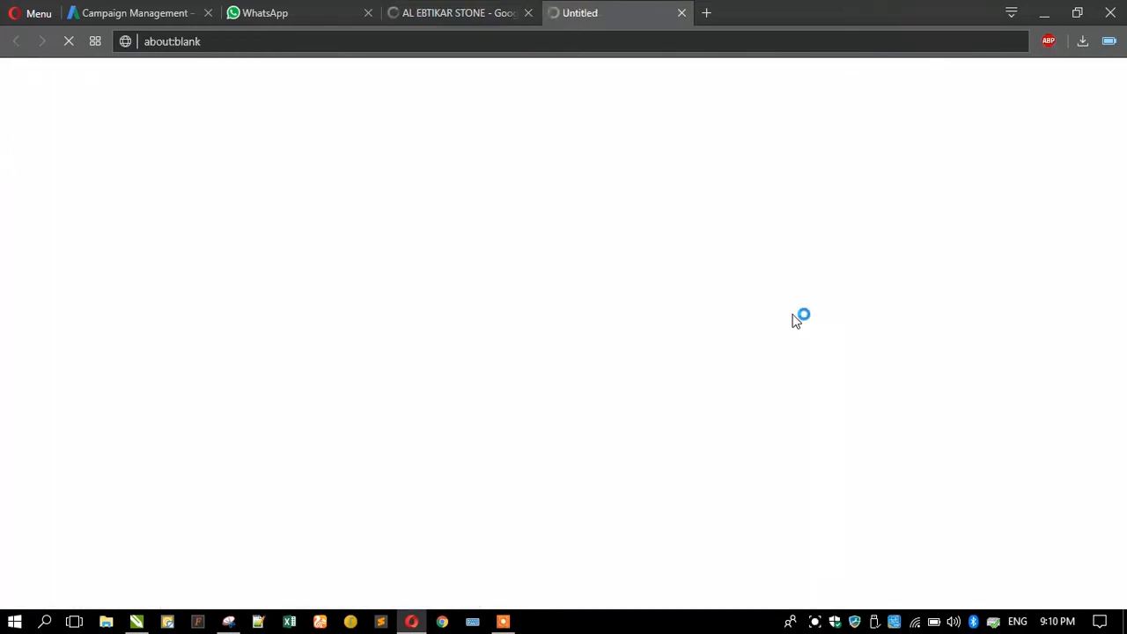
left_click(470, 13)
scroll(354, 194, "up", 8)
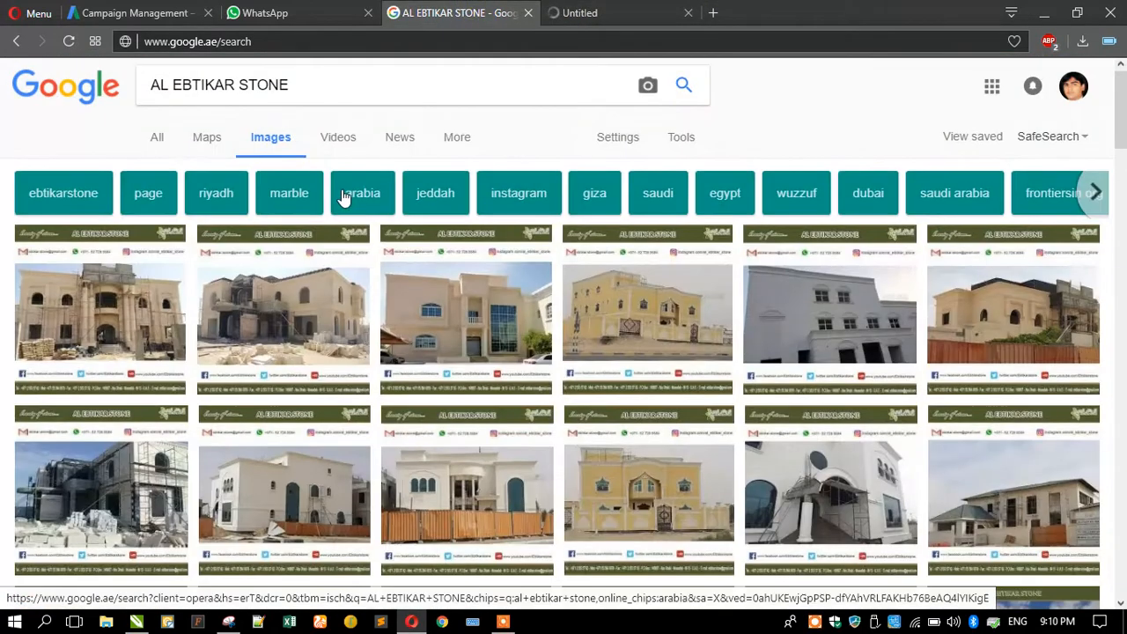
type("LOGO")
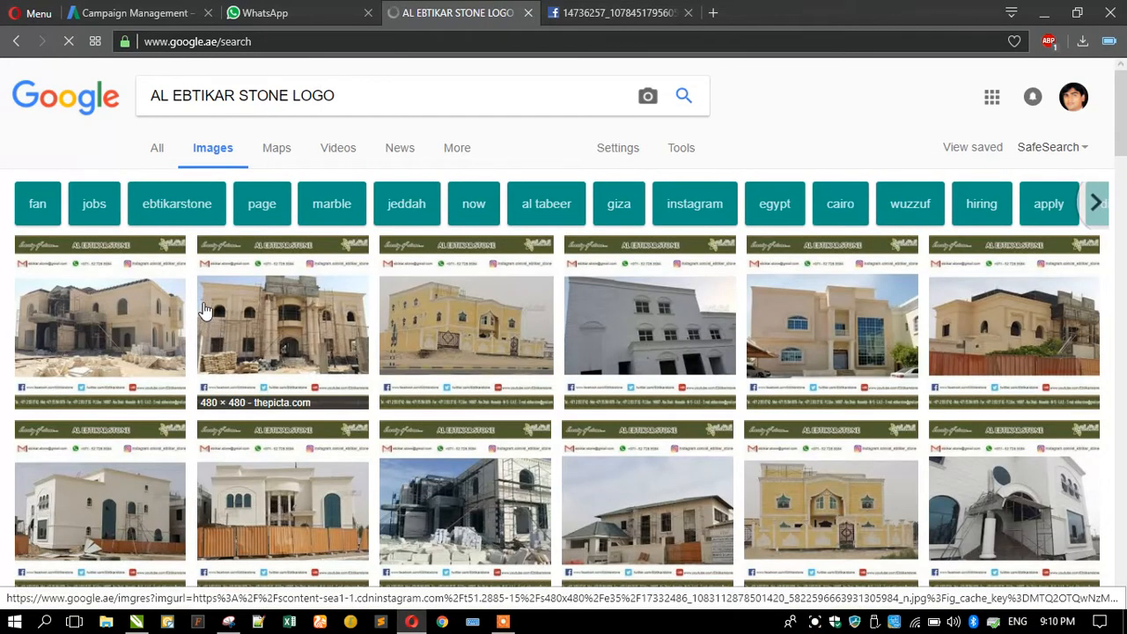
Browse the results and narrow the image results to ebtikarstone.
scroll(243, 282, "down", 5)
scroll(249, 253, "down", 4)
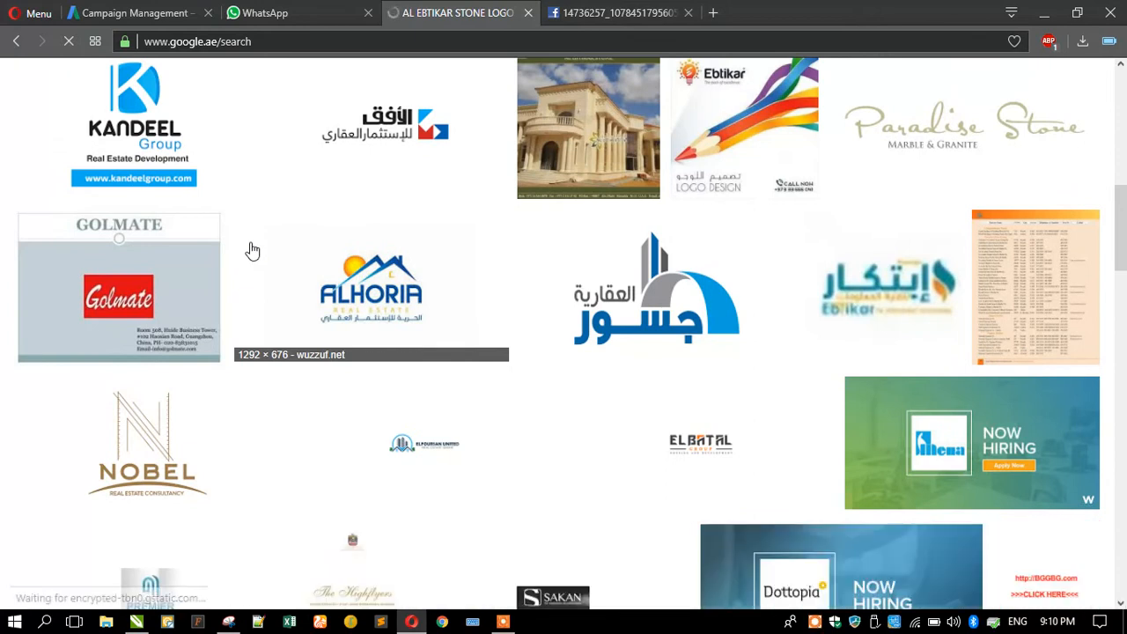
scroll(252, 252, "down", 4)
scroll(253, 252, "down", 2)
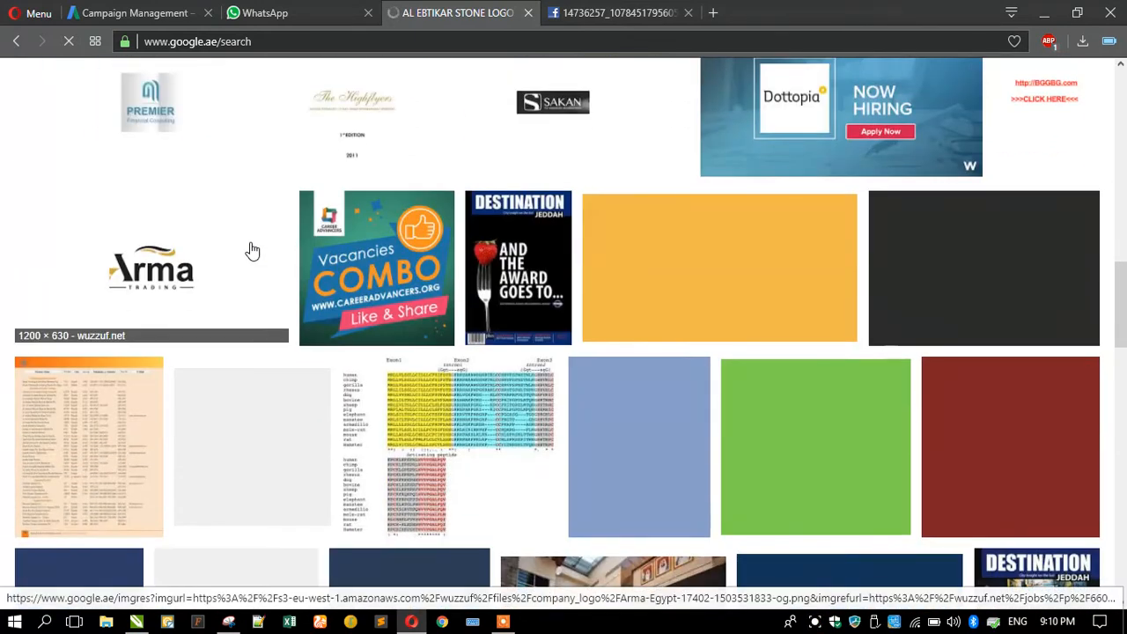
scroll(253, 251, "down", 3)
scroll(251, 249, "down", 3)
scroll(251, 250, "up", 15)
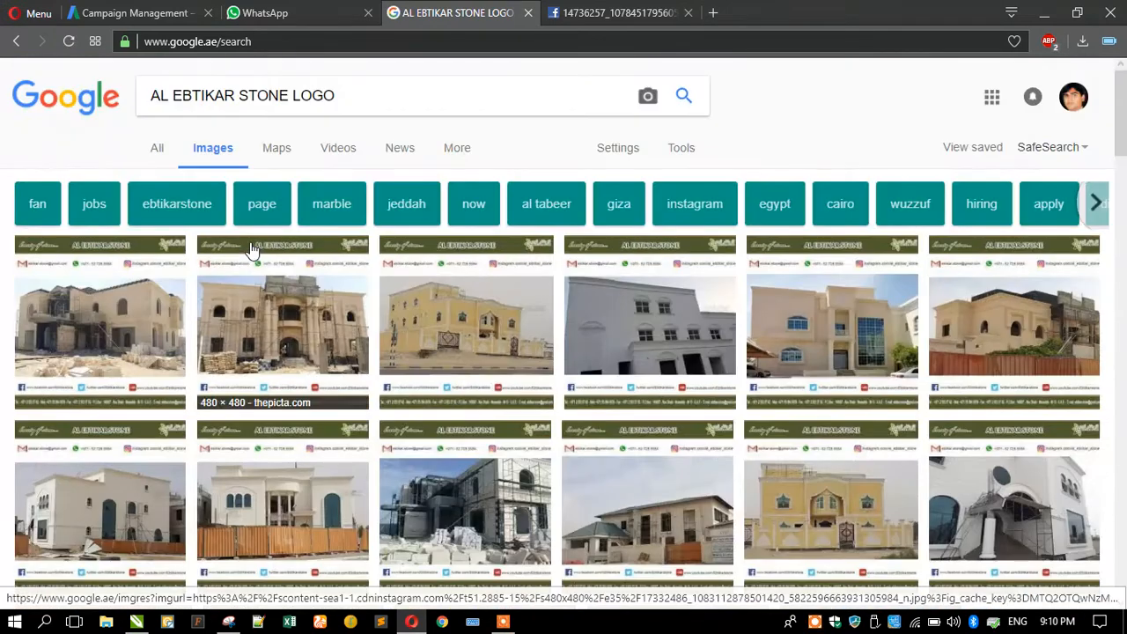
left_click(157, 150)
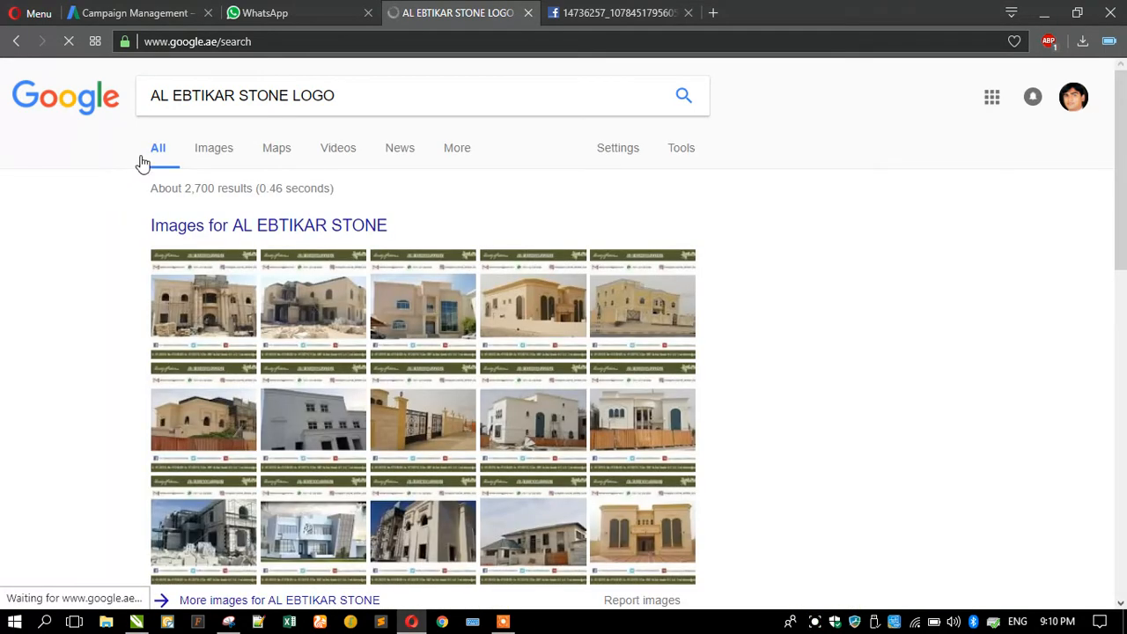
left_click(16, 42)
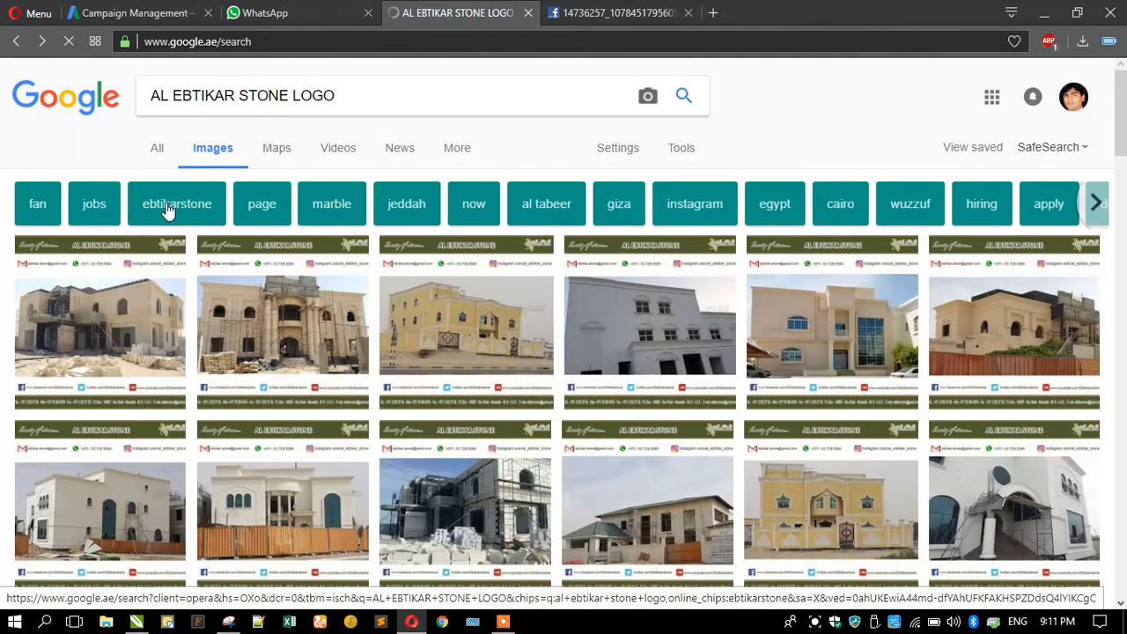
left_click(168, 207)
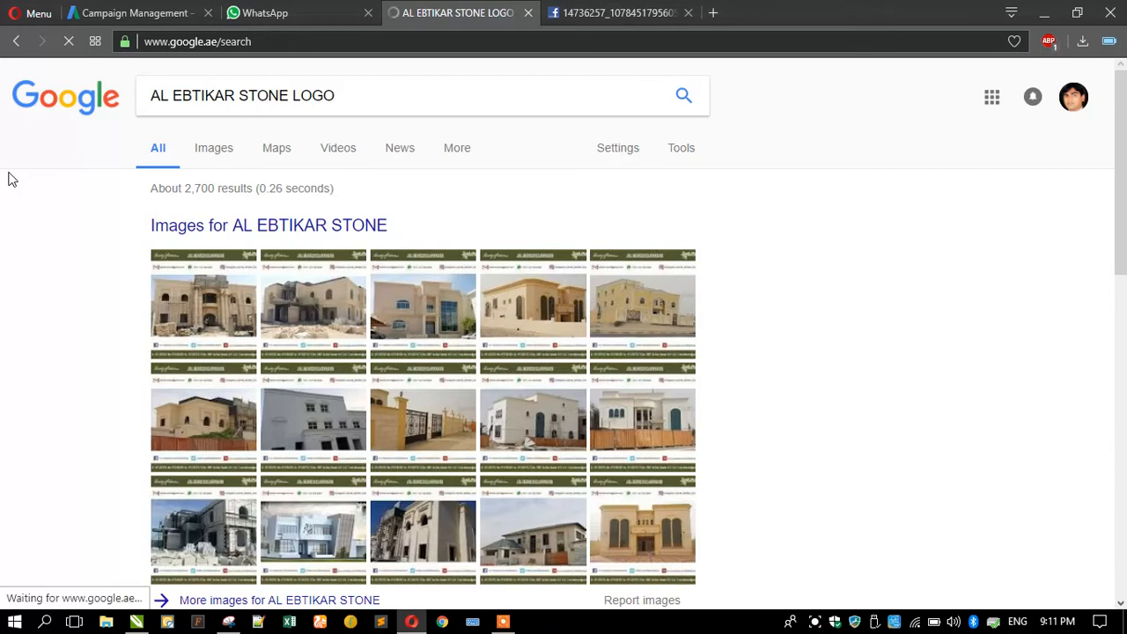
Copy the Al Ebtikar Stone building photo and minimize Opera to return to CorelDRAW.
scroll(51, 197, "down", 4)
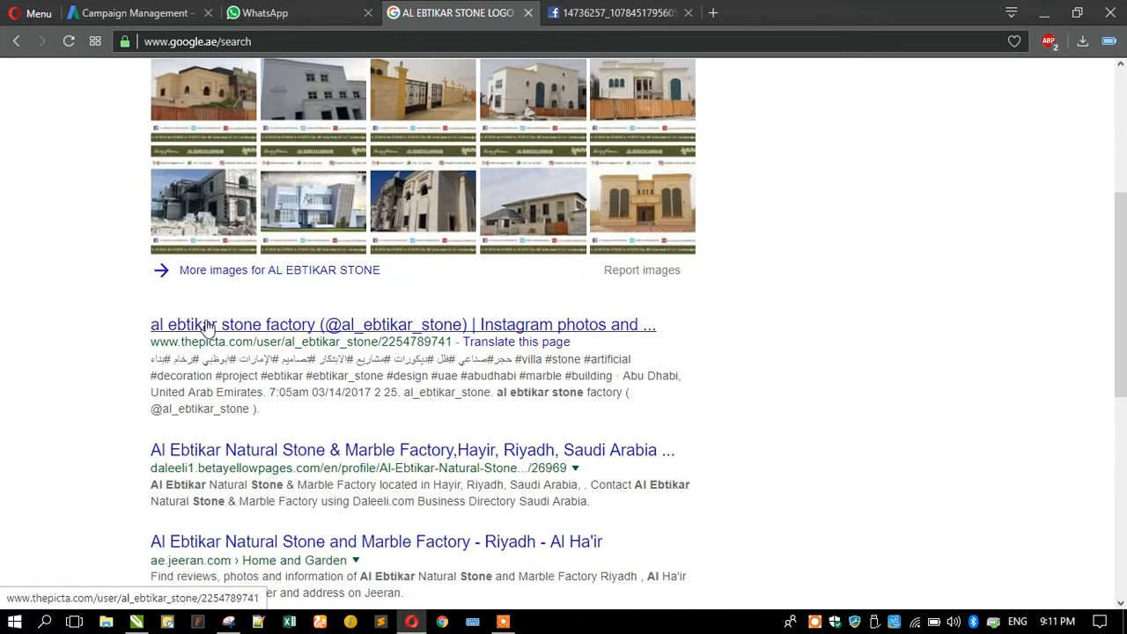
scroll(93, 282, "down", 2)
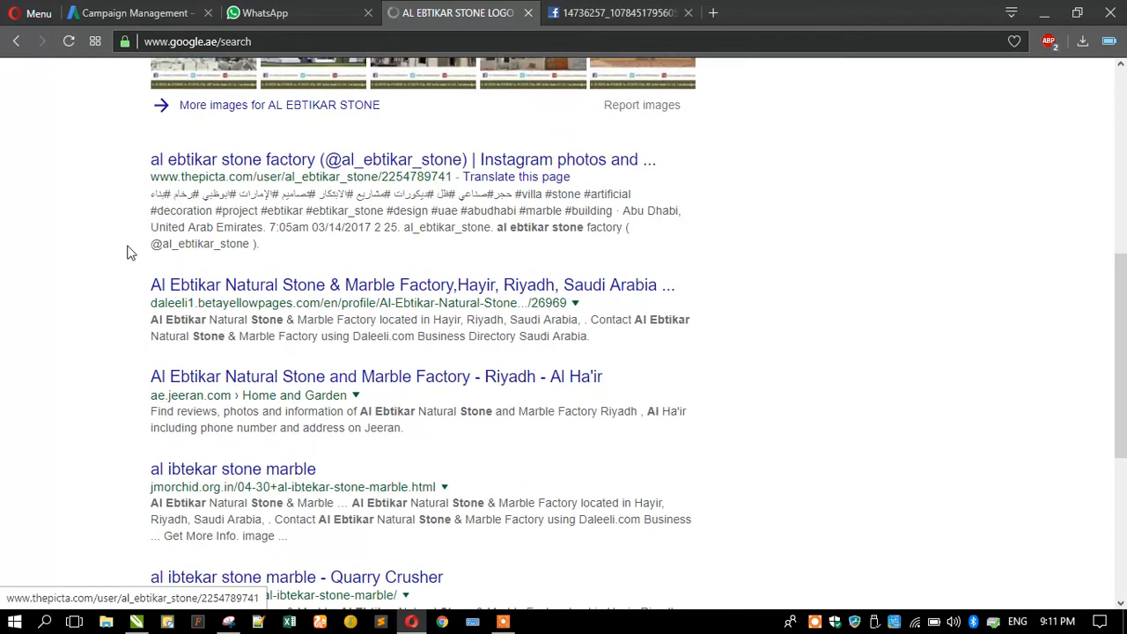
left_click(577, 19)
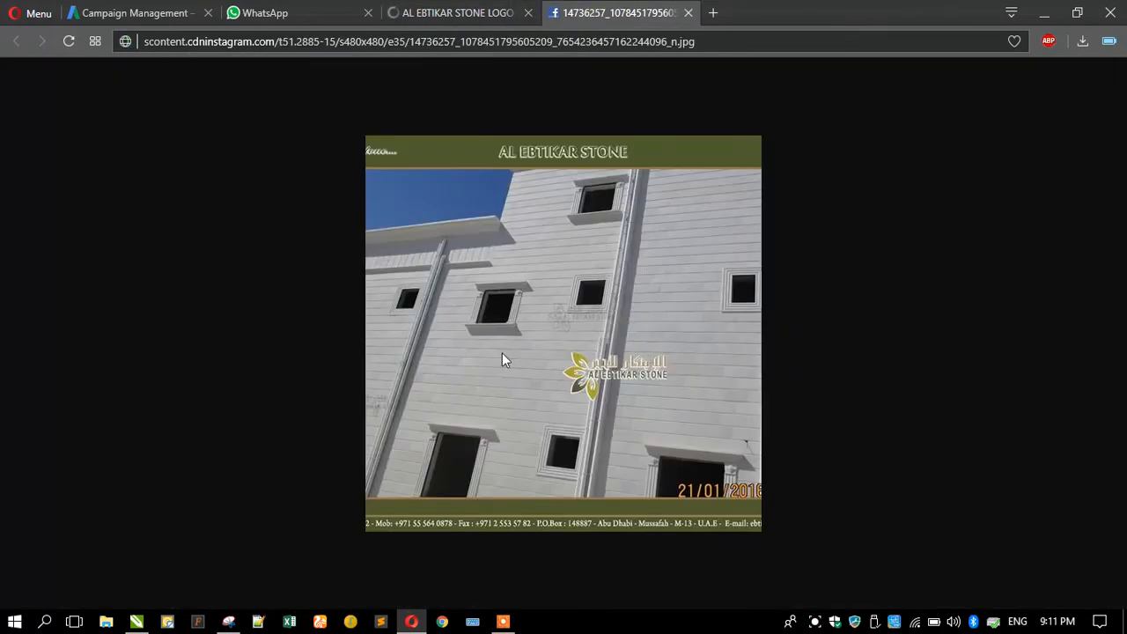
right_click(566, 407)
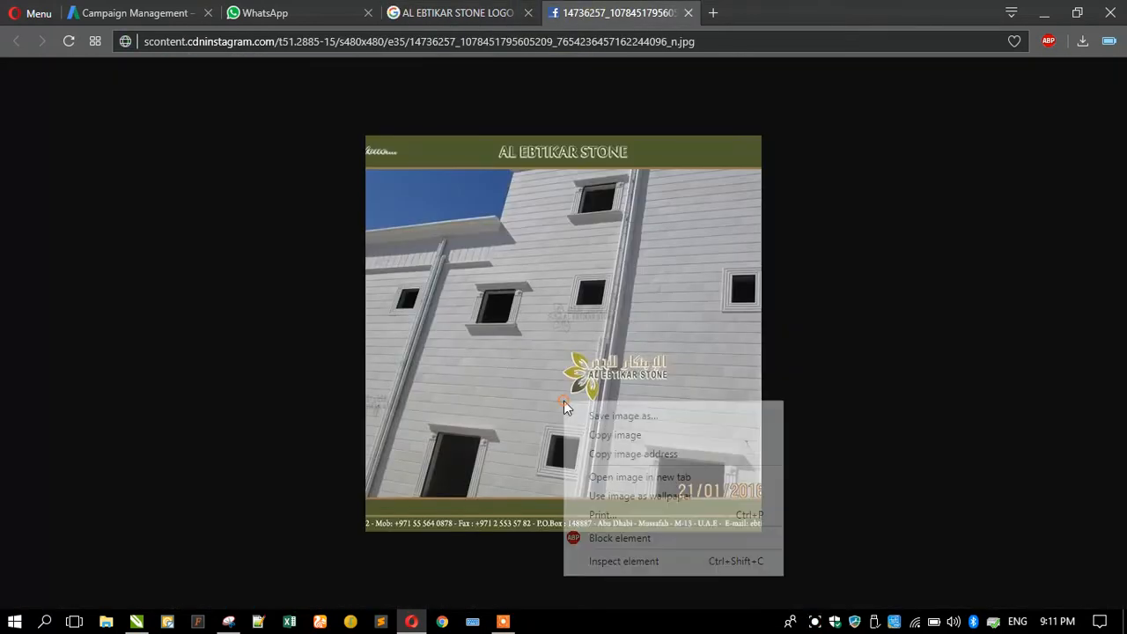
left_click(616, 435)
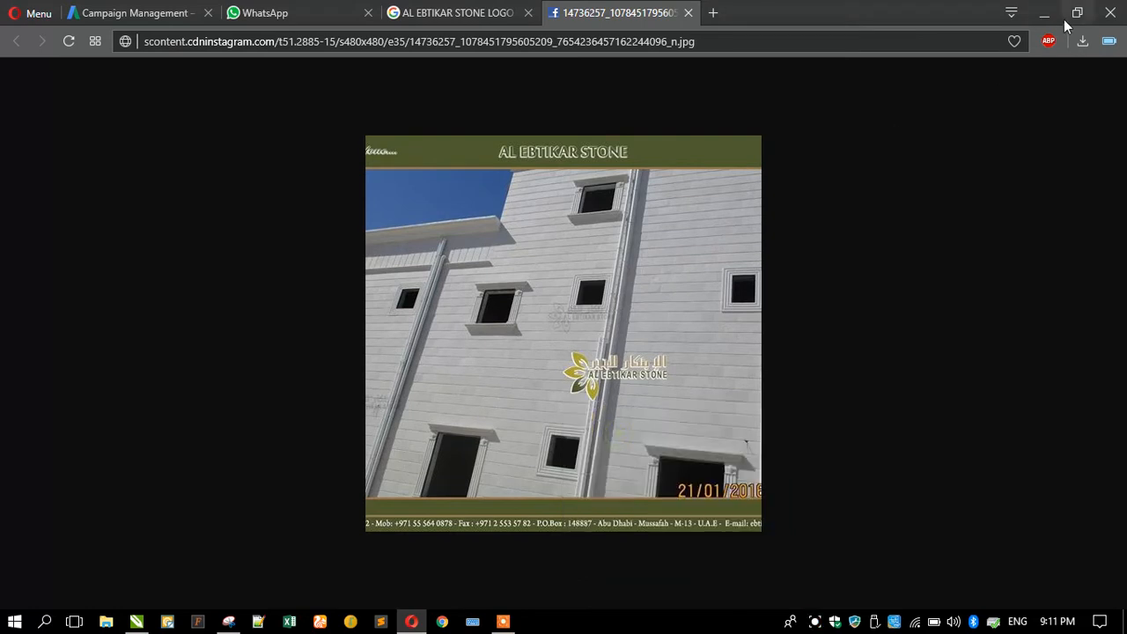
left_click(1052, 18)
left_click(294, 235)
right_click(255, 231)
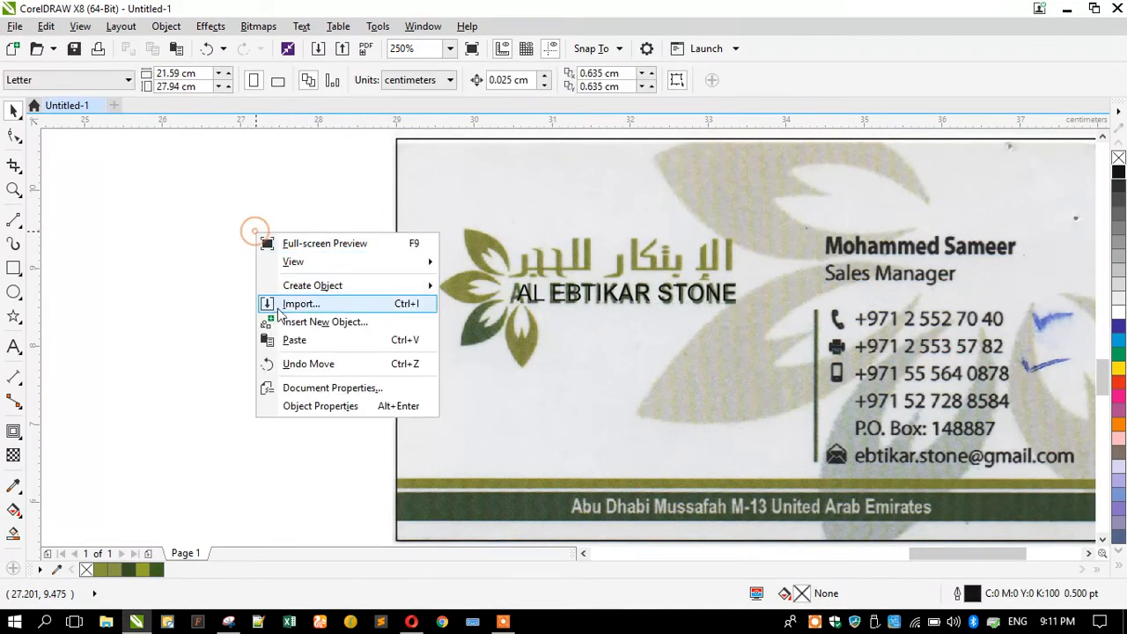
Paste the building photo and place it to the right of the business card.
left_click(294, 340)
scroll(493, 250, "down", 3)
left_click_drag(359, 239, 754, 267)
scroll(739, 256, "up", 3)
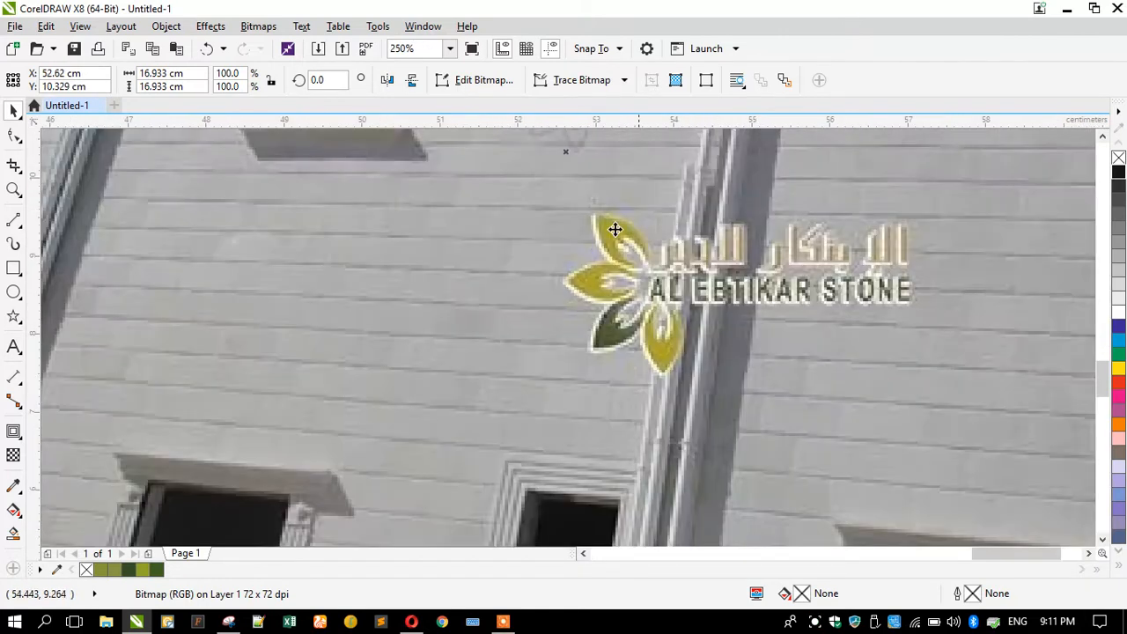
scroll(614, 229, "up", 4)
scroll(625, 215, "down", 1)
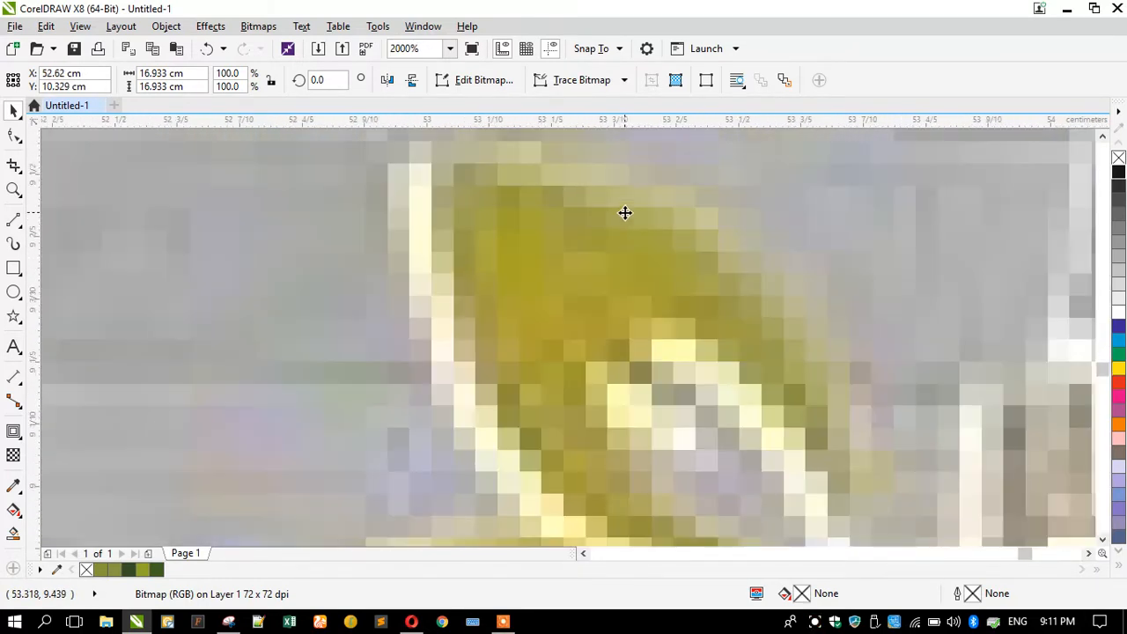
scroll(496, 280, "up", 1)
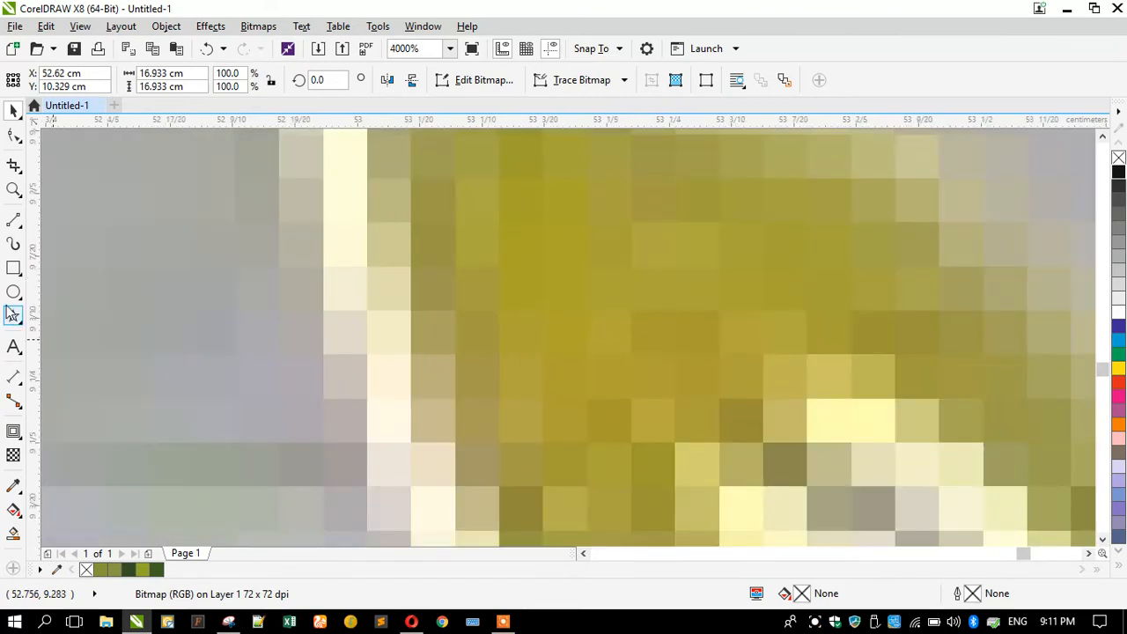
Draw a swatch square and fill it with olive sampled from the logo leaf.
left_click(15, 270)
left_click_drag(107, 218, 274, 382)
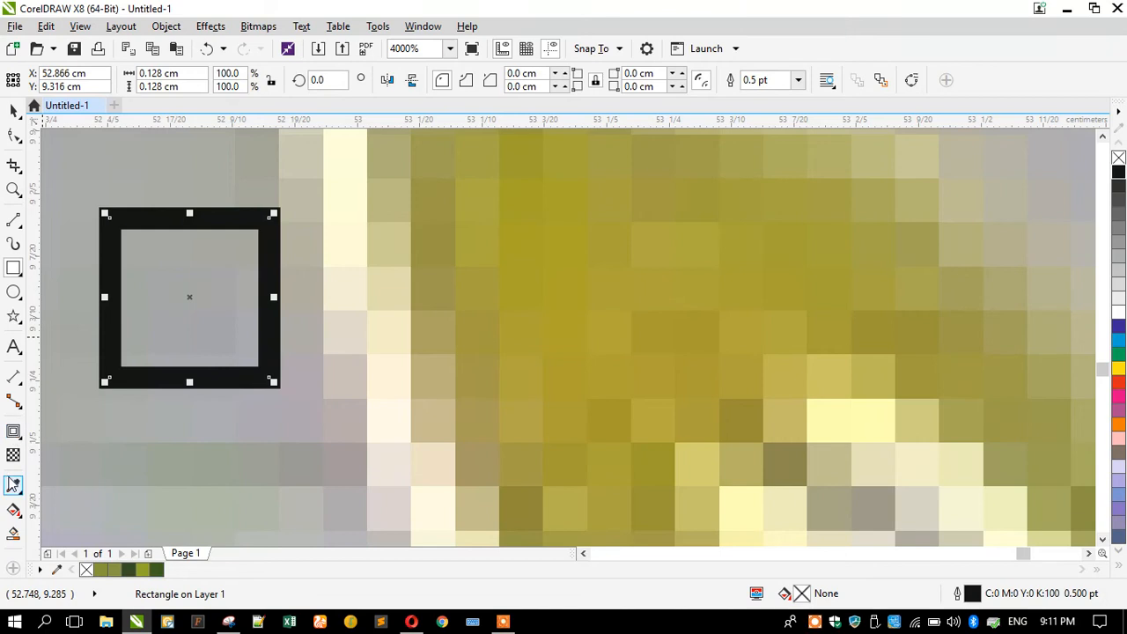
left_click(13, 485)
left_click(613, 284)
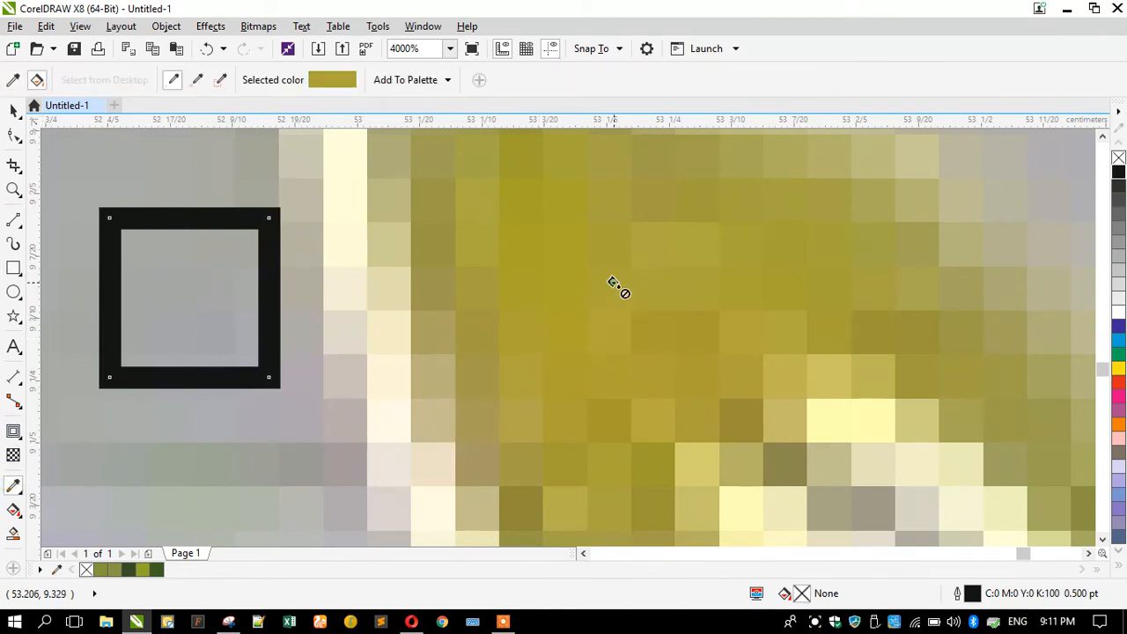
left_click(181, 292)
scroll(322, 260, "down", 5)
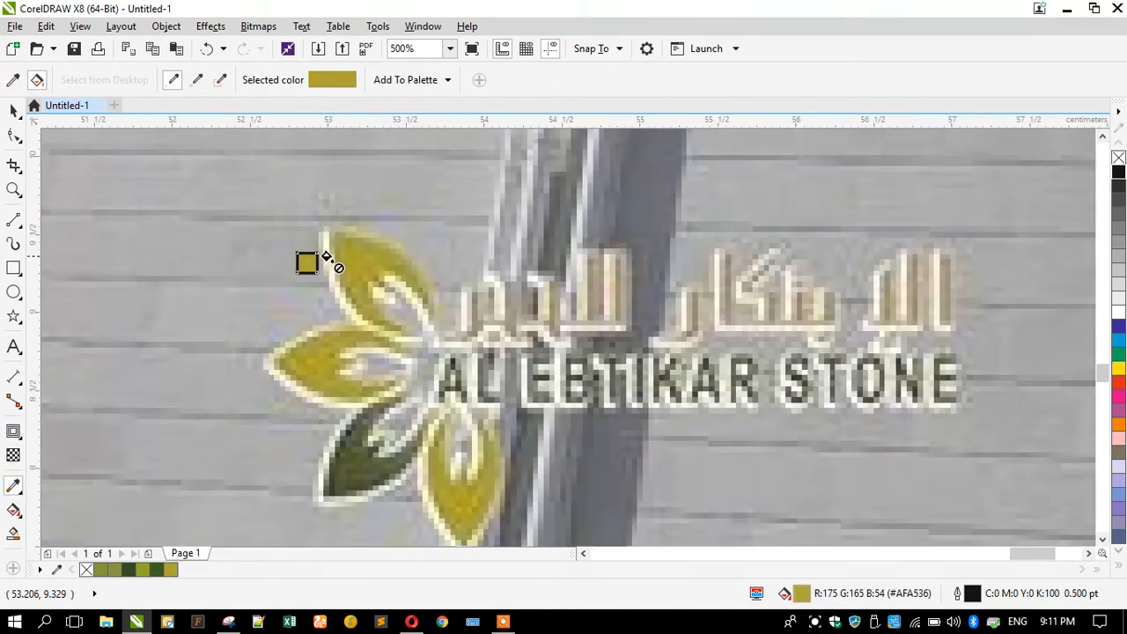
scroll(343, 491, "up", 5)
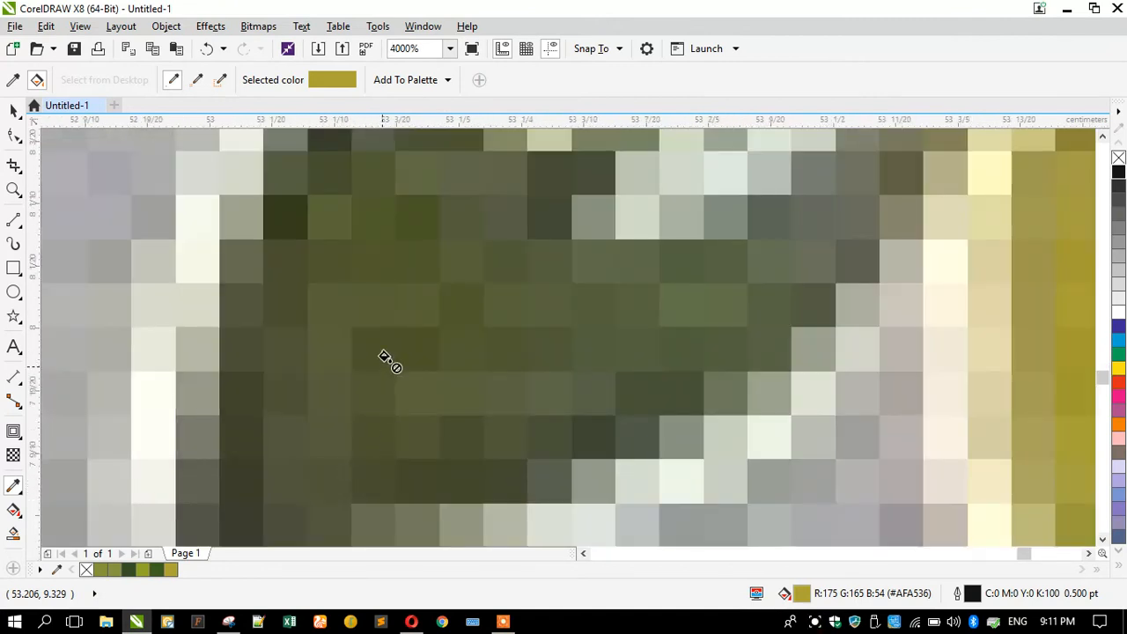
scroll(387, 353, "up", 2)
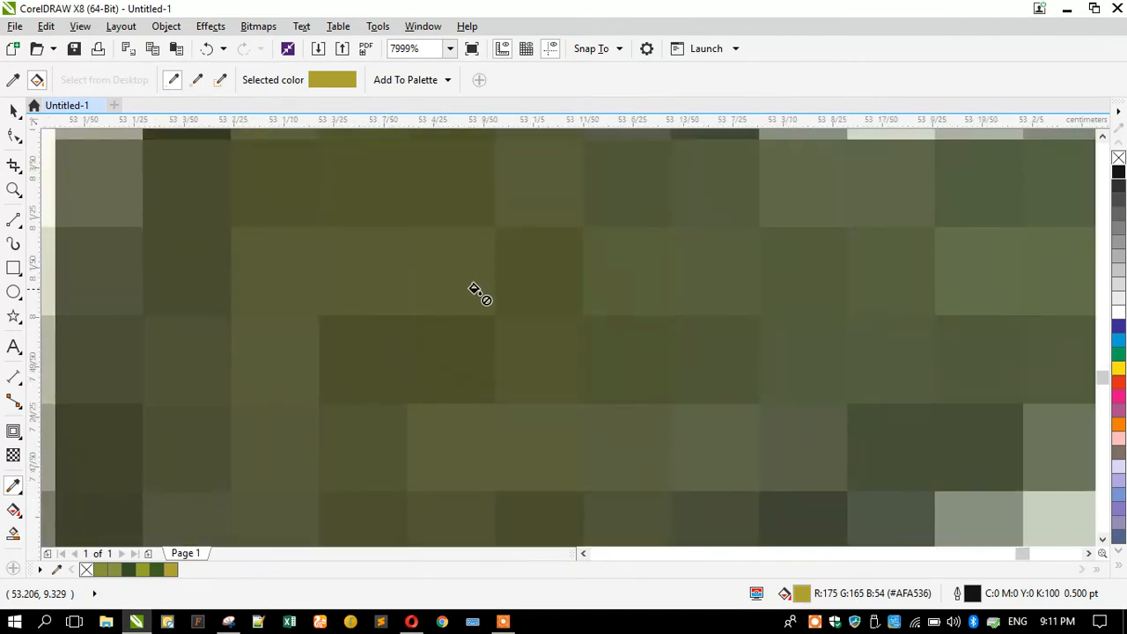
scroll(493, 326, "down", 2)
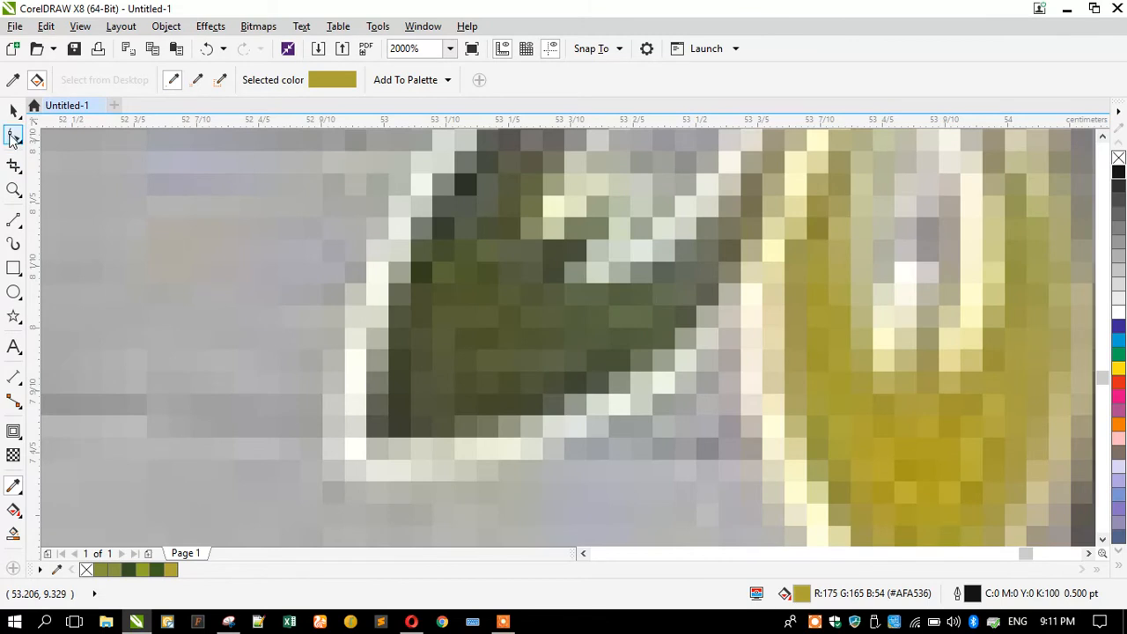
left_click(13, 111)
Draw a second small square filled with dark olive #4F582D from the lower leaf.
left_click(14, 269)
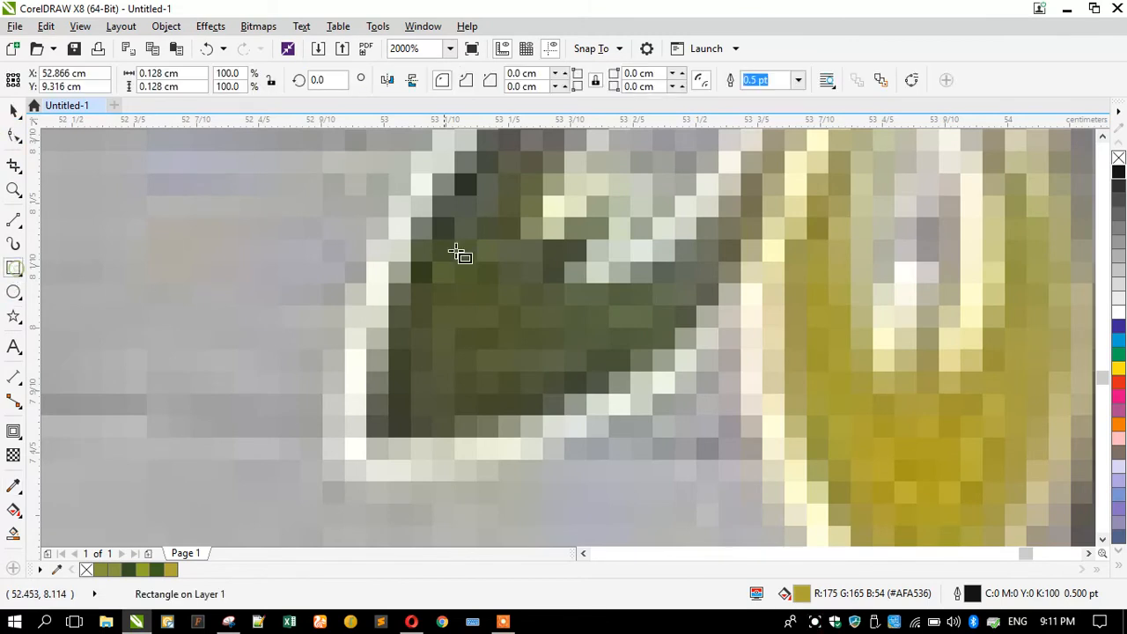
left_click_drag(205, 226, 297, 316)
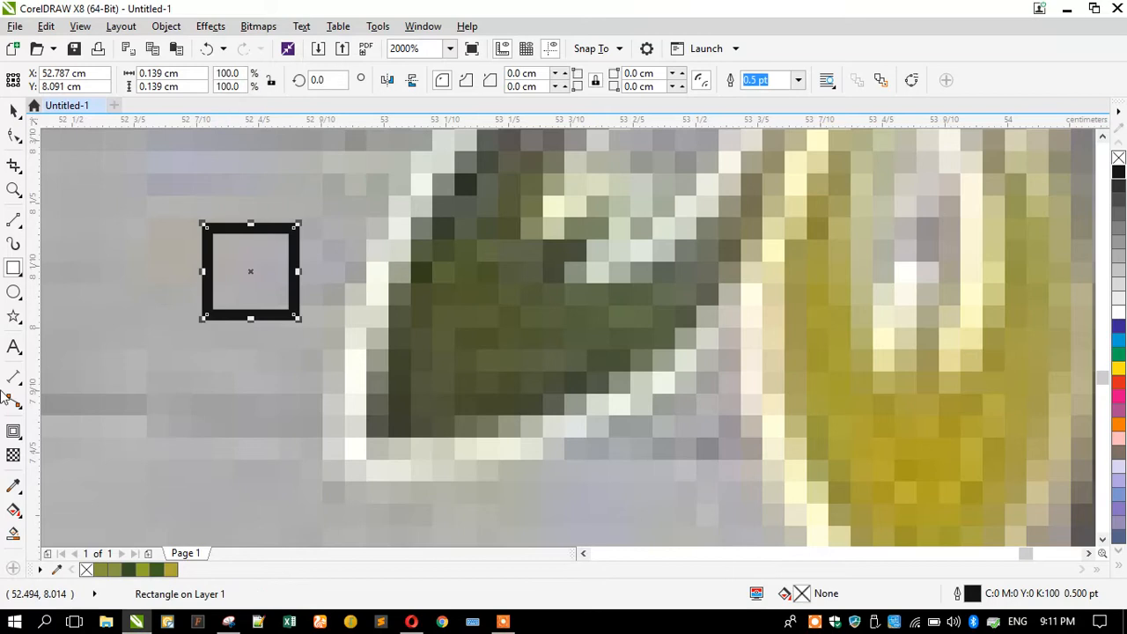
left_click(12, 487)
scroll(526, 282, "up", 2)
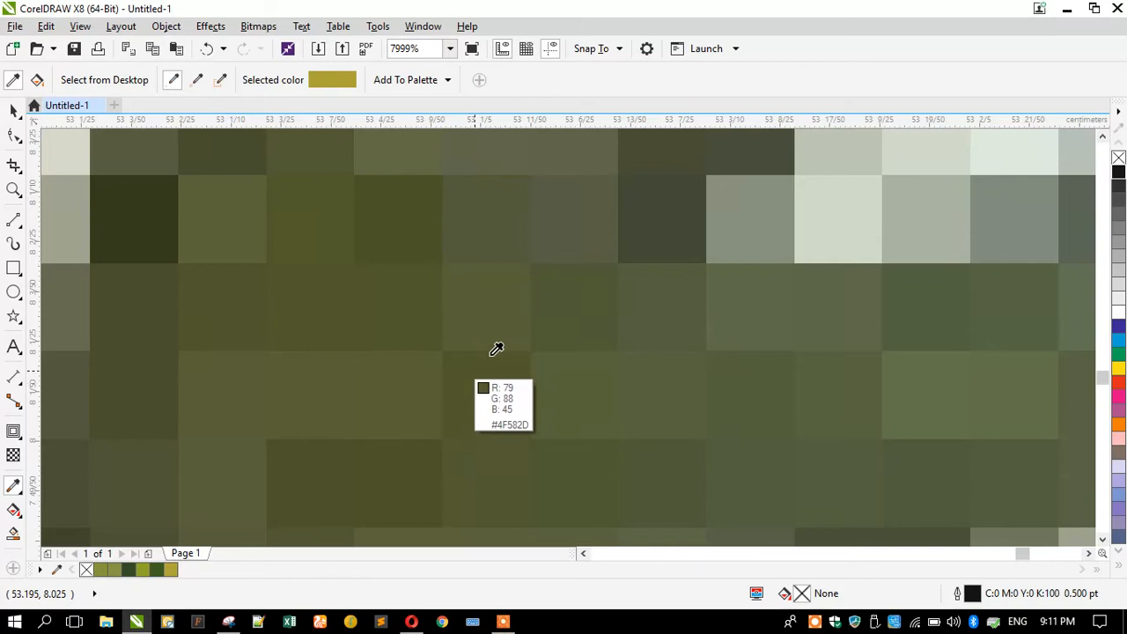
scroll(496, 352, "down", 3)
scroll(465, 366, "down", 1)
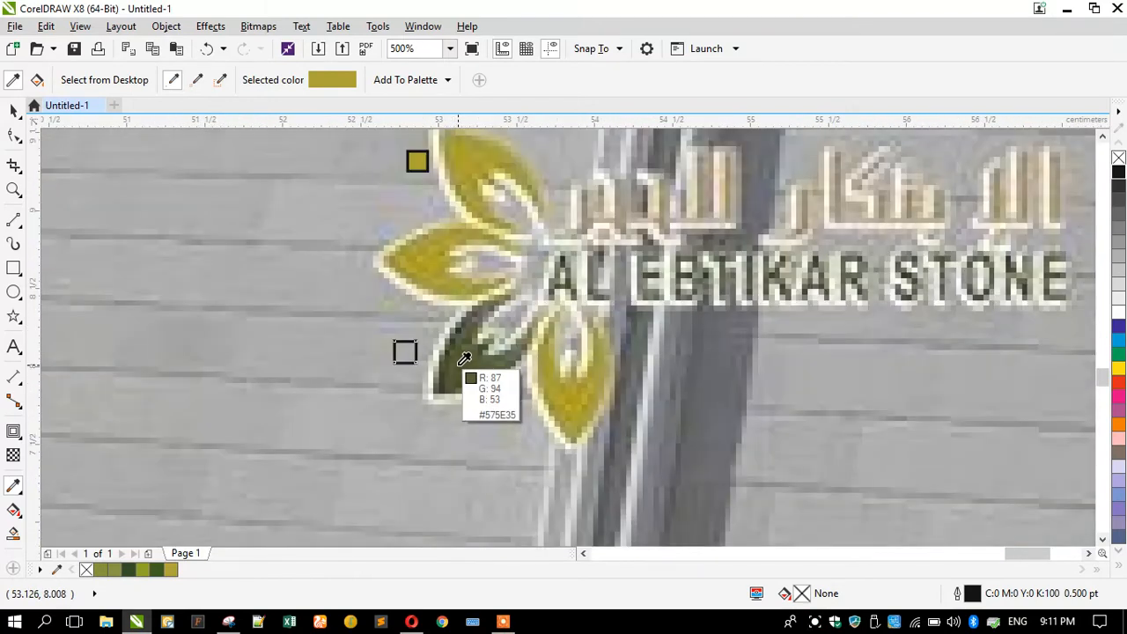
scroll(669, 282, "up", 3)
scroll(639, 266, "down", 3)
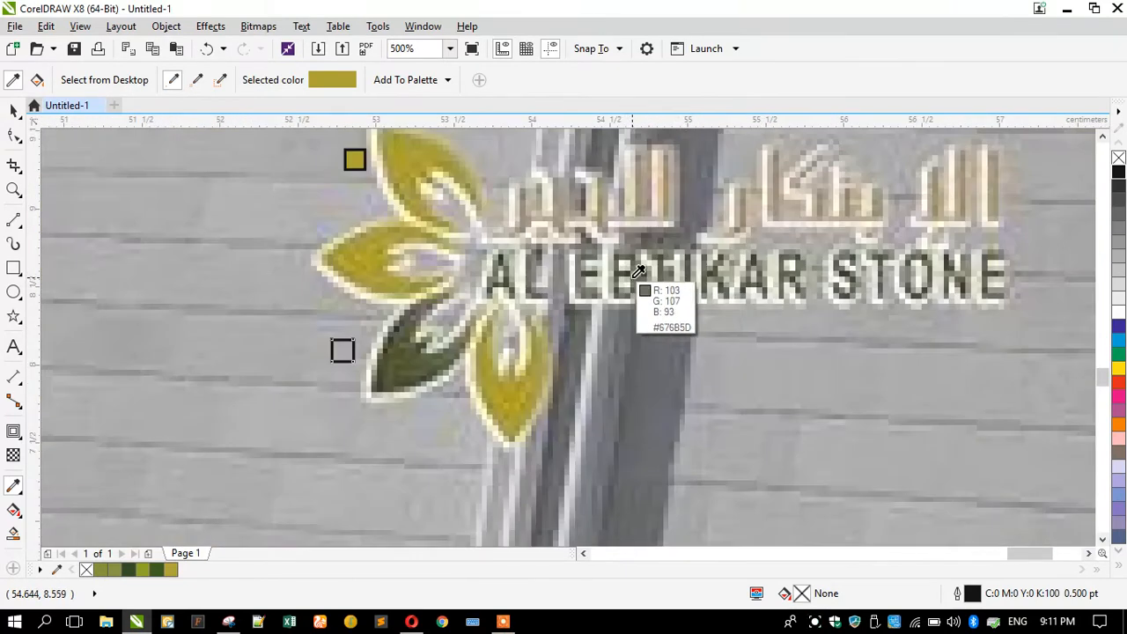
scroll(886, 241, "up", 1)
scroll(648, 337, "down", 2)
scroll(648, 337, "up", 3)
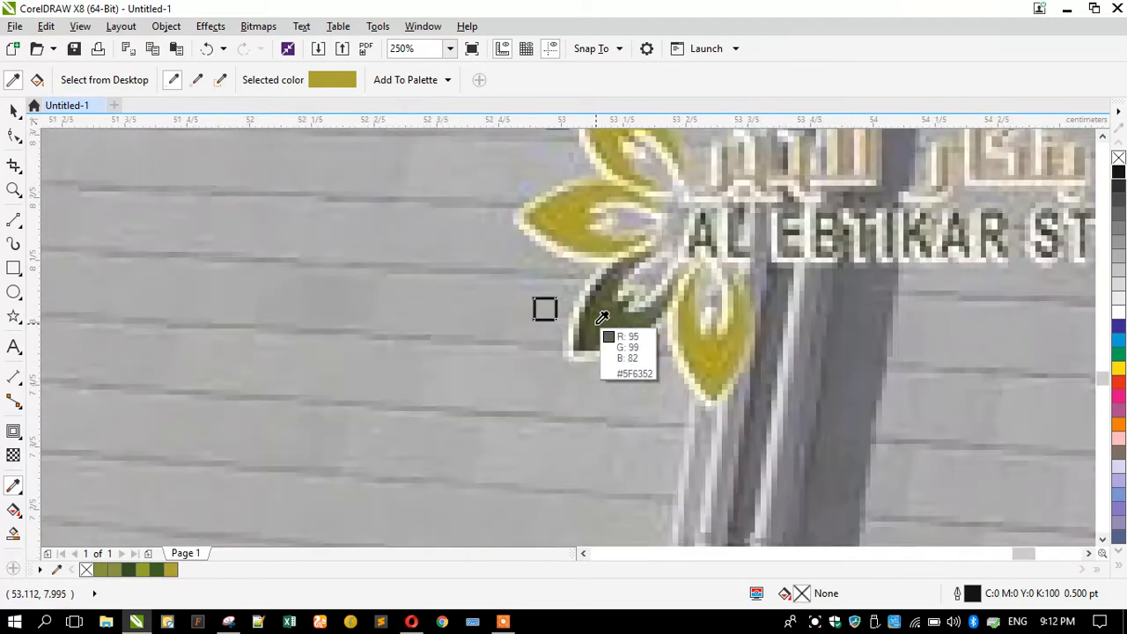
scroll(696, 308, "up", 1)
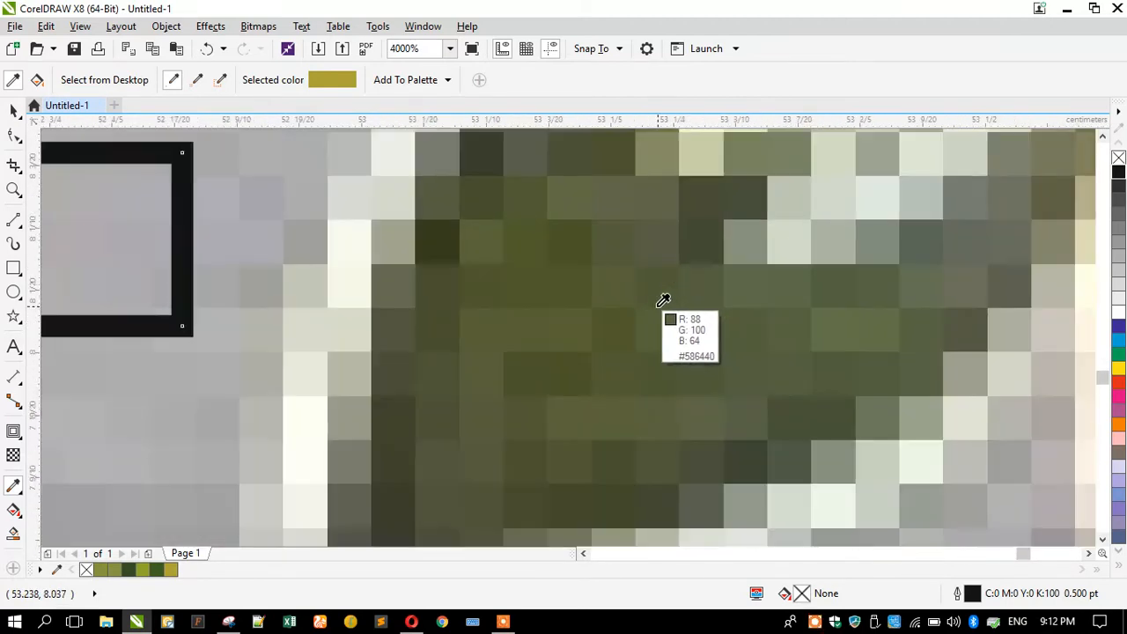
left_click(695, 330)
scroll(616, 330, "down", 2)
left_click(544, 324)
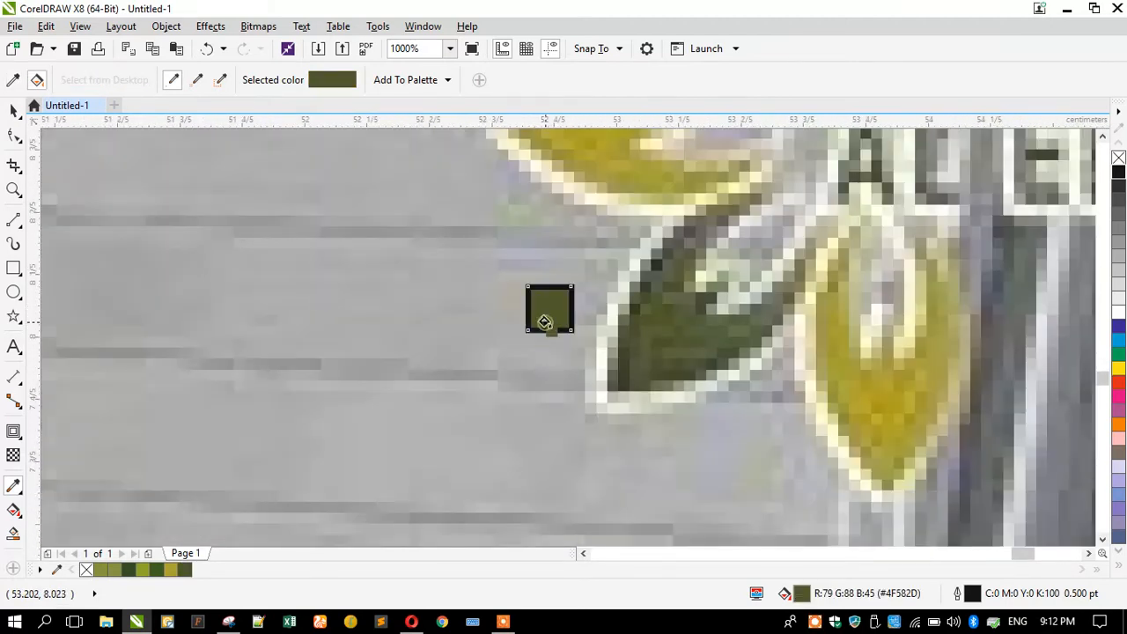
left_click(15, 111)
scroll(453, 258, "down", 3)
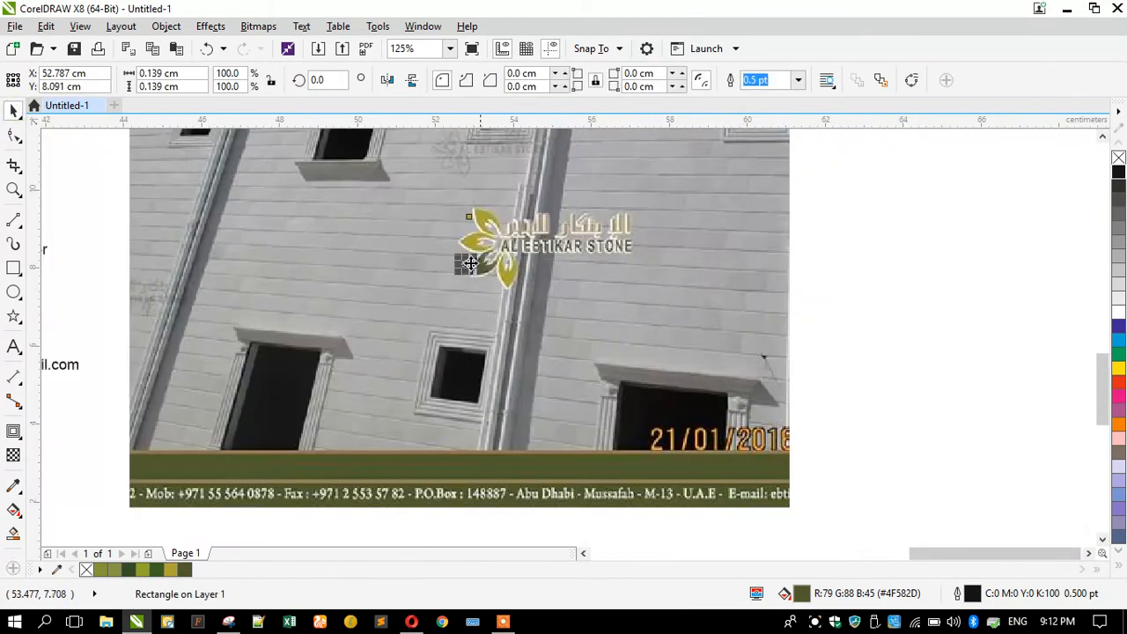
Sample the address band's olive #525F31 from the building photo for the swatch square.
left_click(351, 232)
scroll(370, 458, "up", 4)
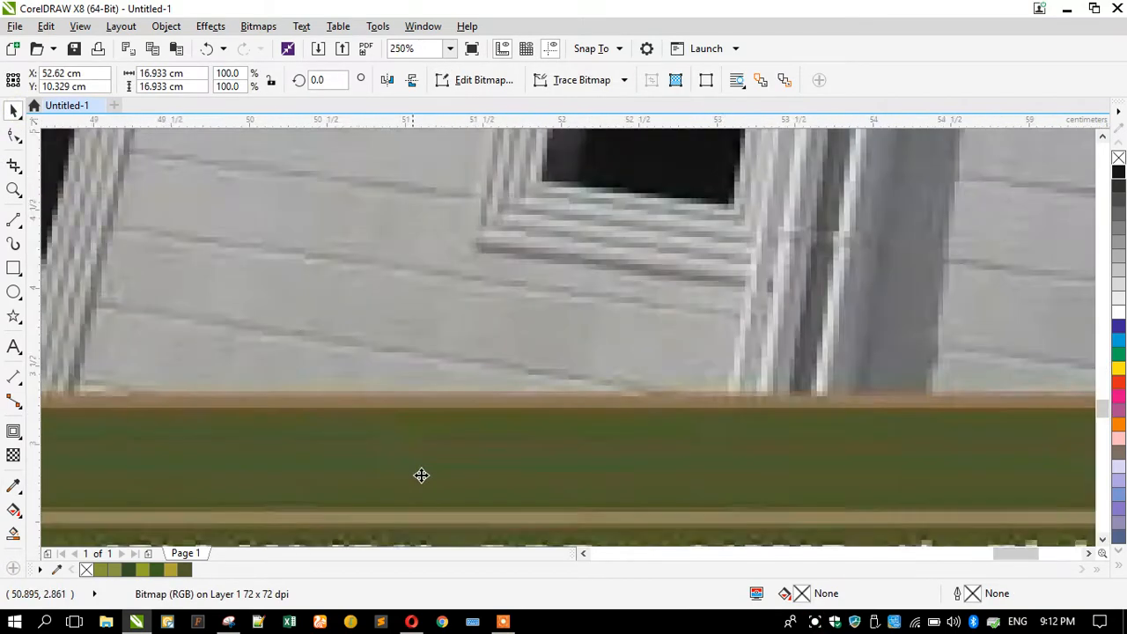
scroll(460, 392, "down", 3)
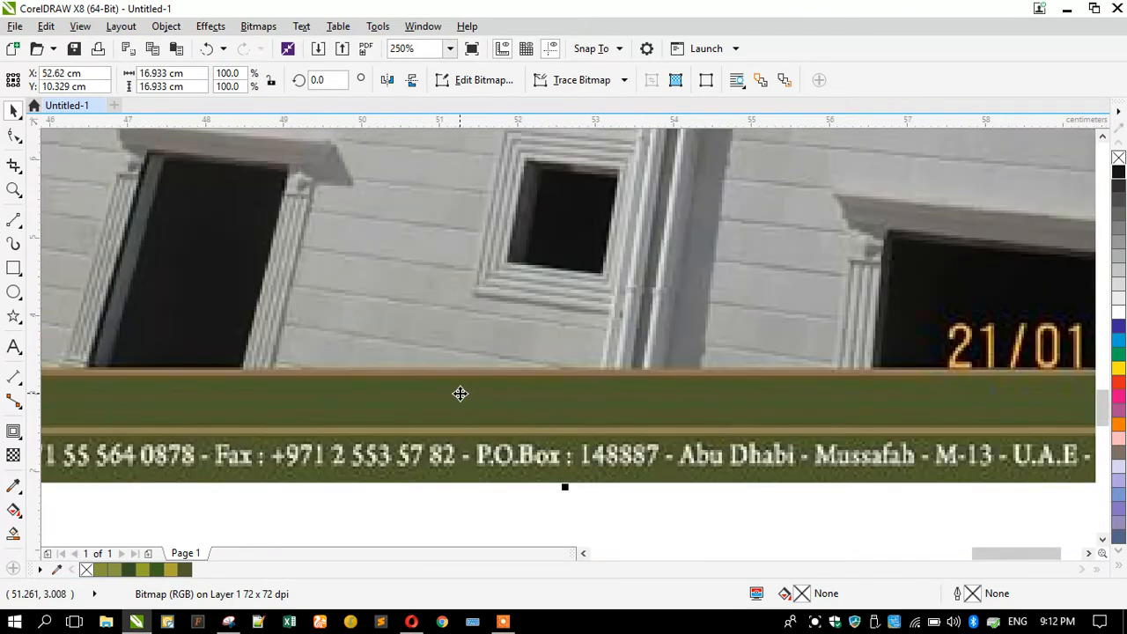
scroll(480, 498, "up", 3)
scroll(397, 399, "up", 1)
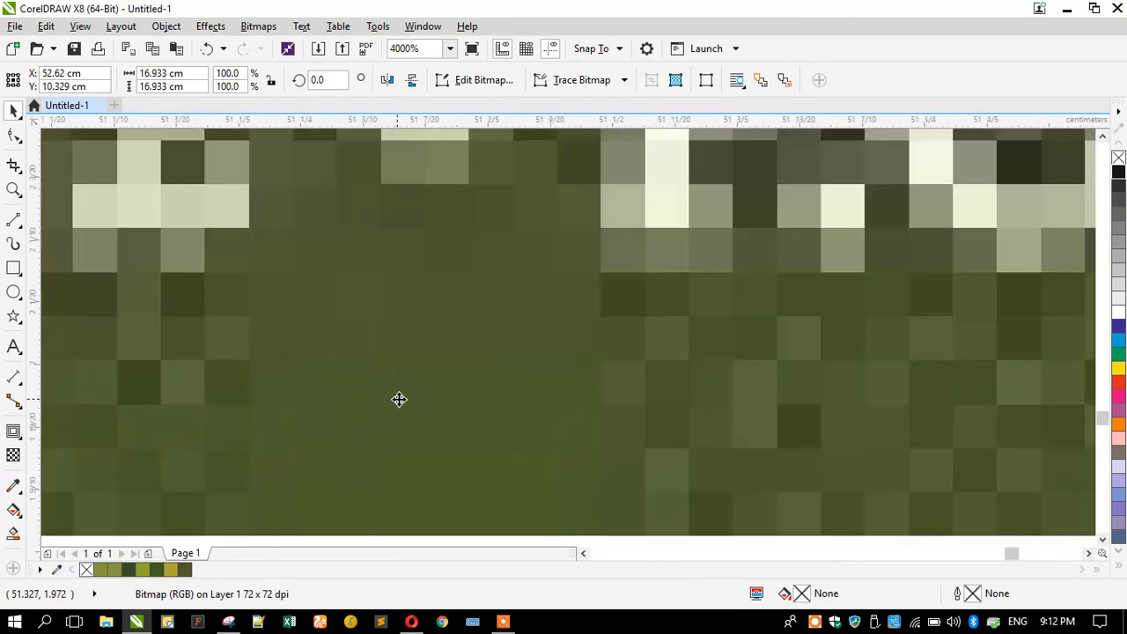
left_click(13, 486)
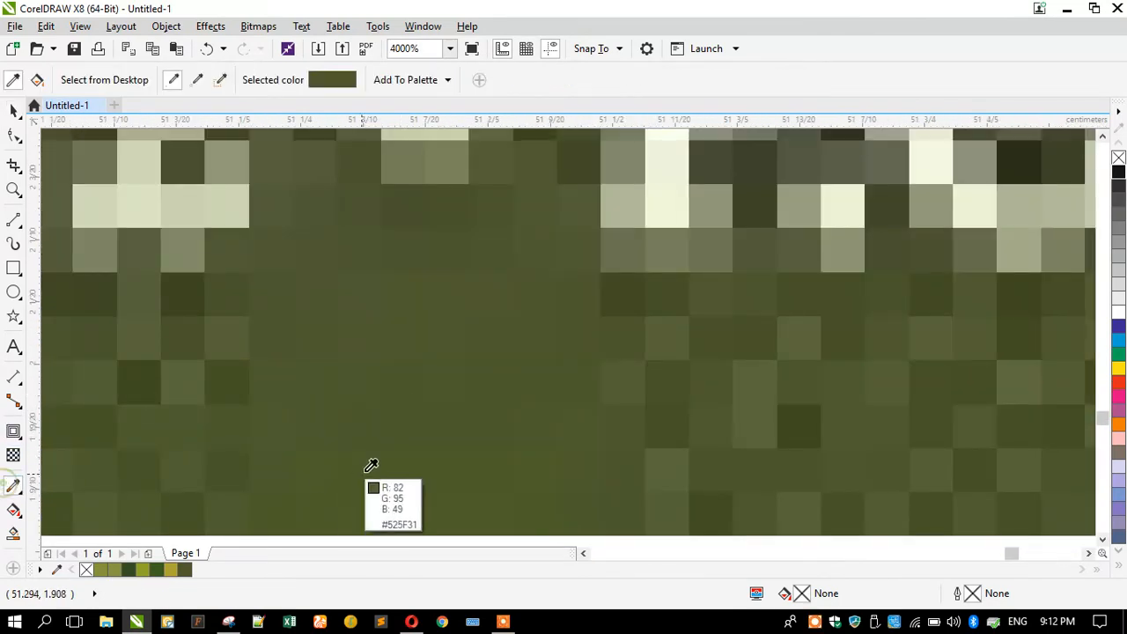
left_click(402, 387)
Delete the building photo from the page.
scroll(449, 400, "down", 6)
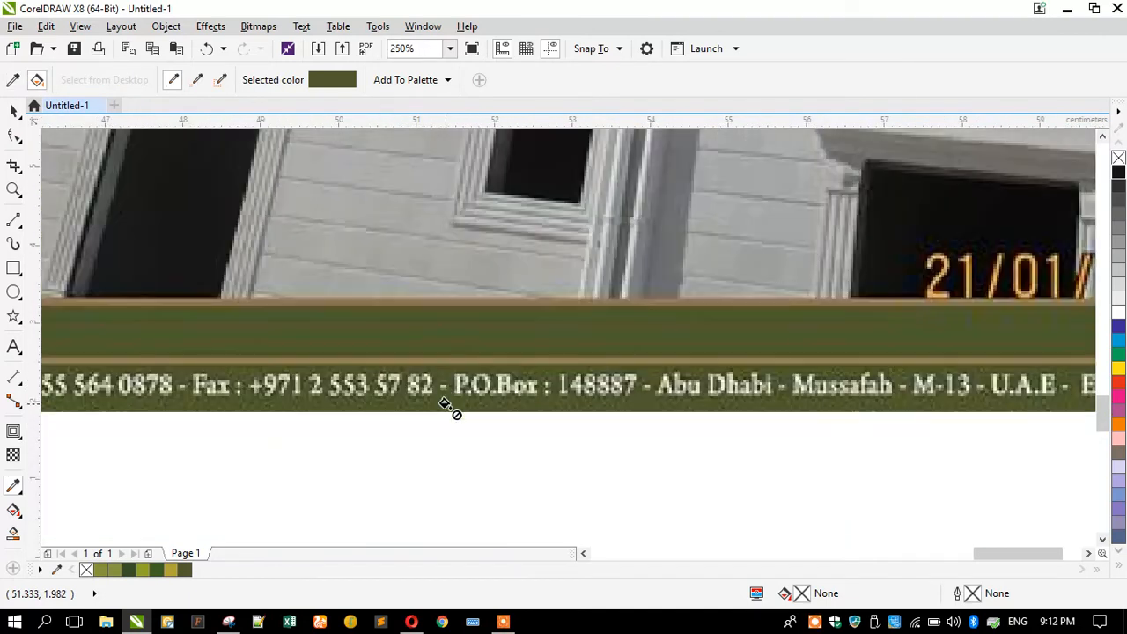
scroll(453, 335, "up", 3)
scroll(408, 293, "up", 3)
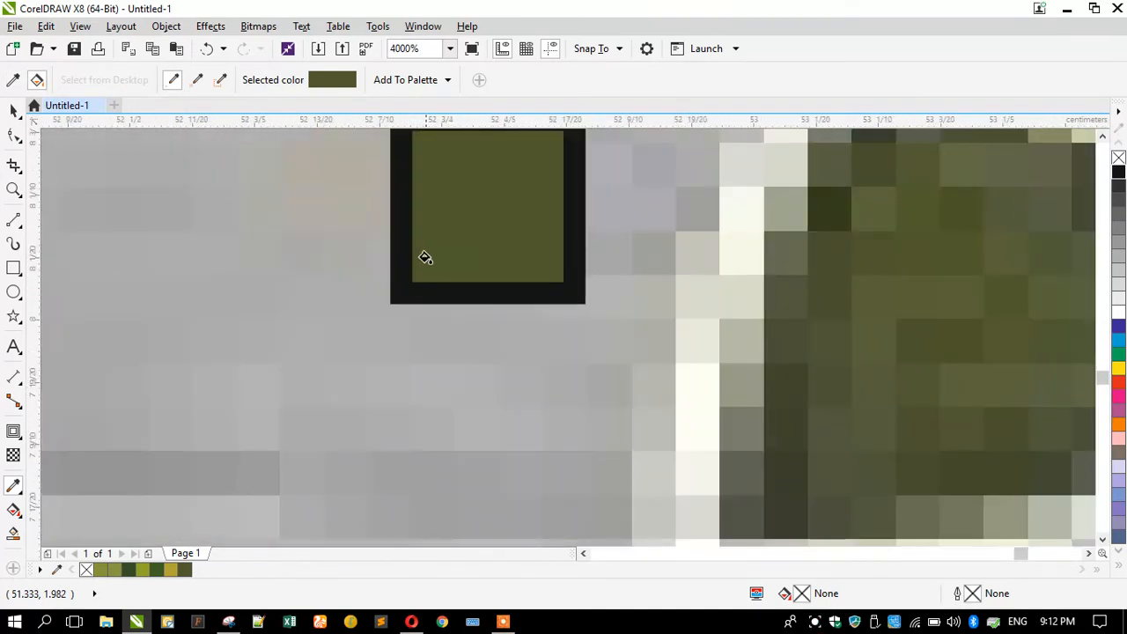
left_click(14, 109)
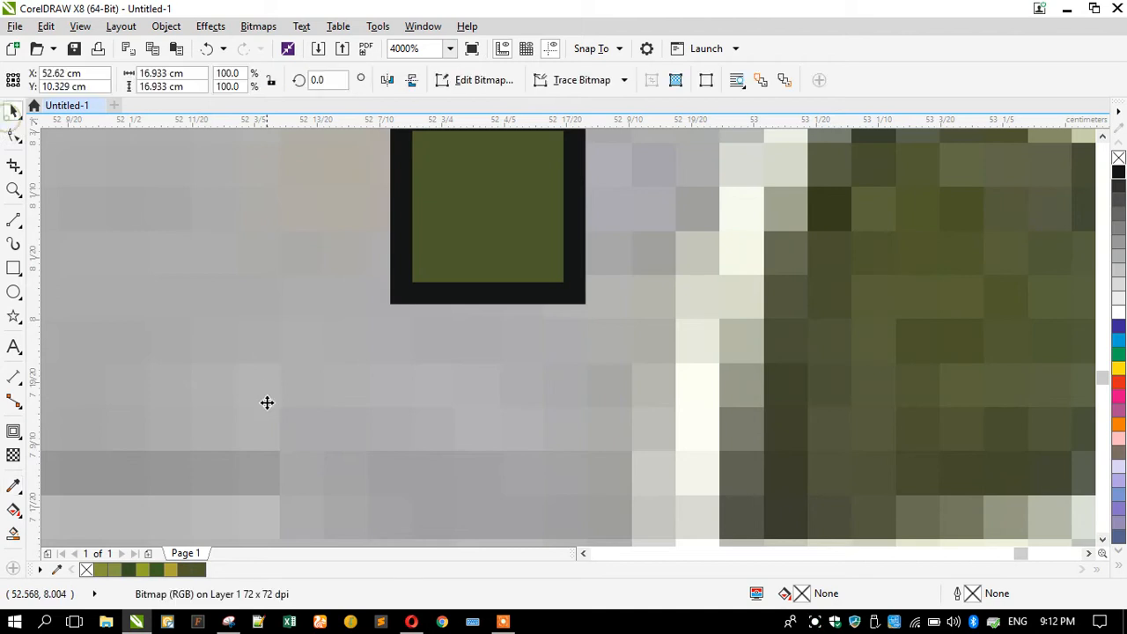
key("Delete")
scroll(608, 333, "down", 3)
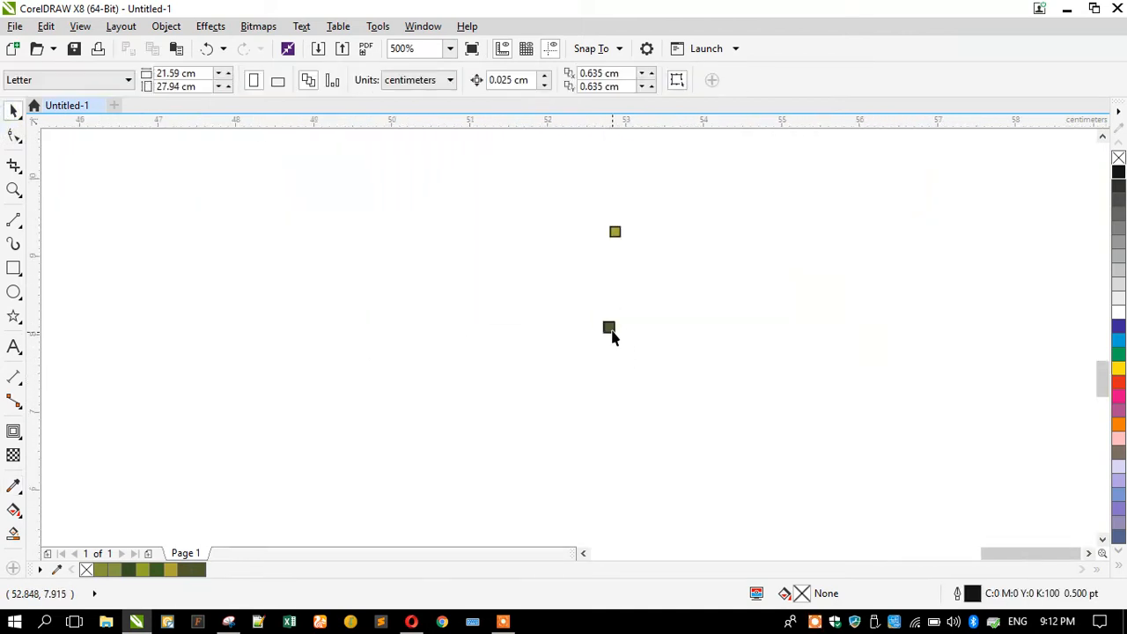
Select both colour squares and move them next to the contact text.
left_click_drag(657, 236, 657, 236)
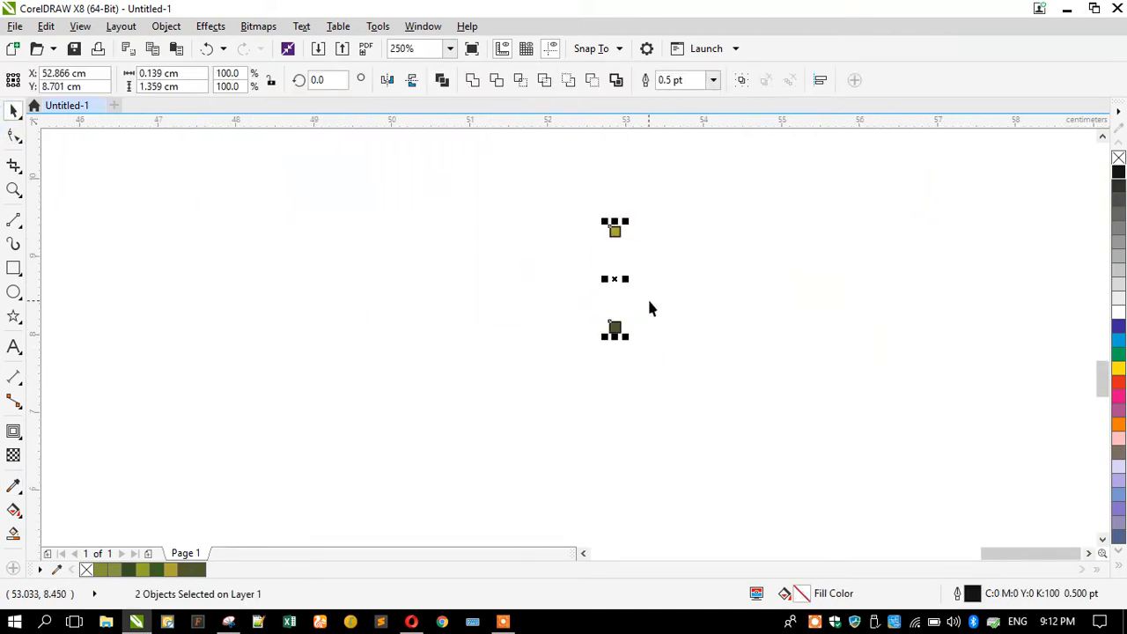
scroll(647, 297, "down", 1)
left_click_drag(631, 290, 264, 312)
scroll(538, 294, "down", 1)
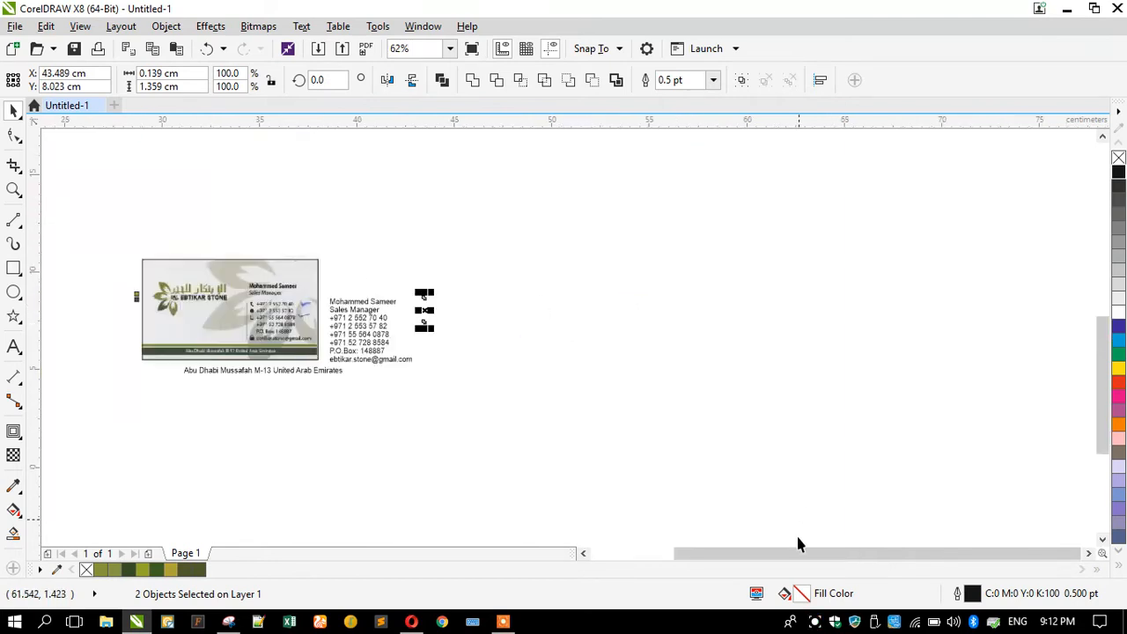
left_click(916, 622)
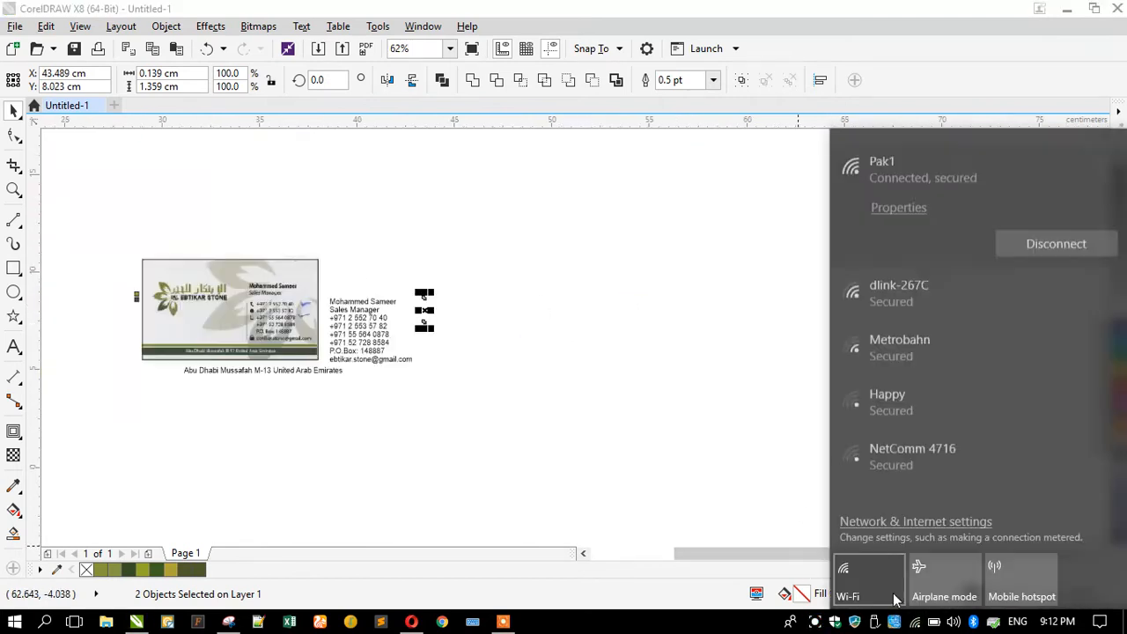
left_click(129, 376)
scroll(91, 282, "up", 1)
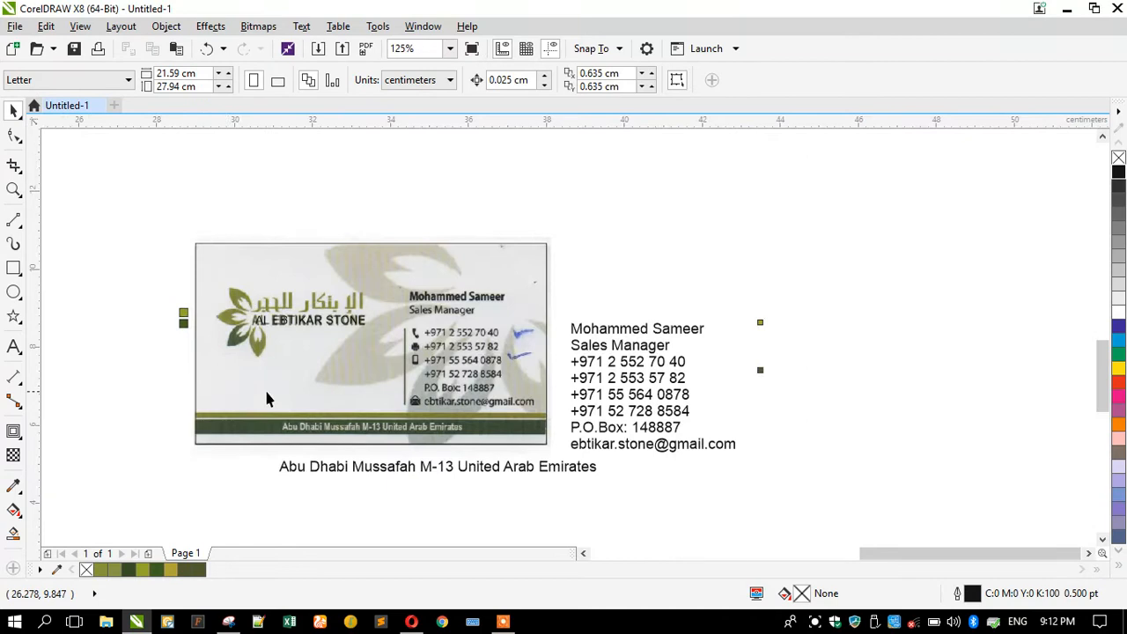
Move the squares beside the card logo, placing the dark square below the gold one.
left_click_drag(816, 423, 815, 424)
left_click_drag(772, 319, 148, 291)
scroll(148, 290, "up", 2)
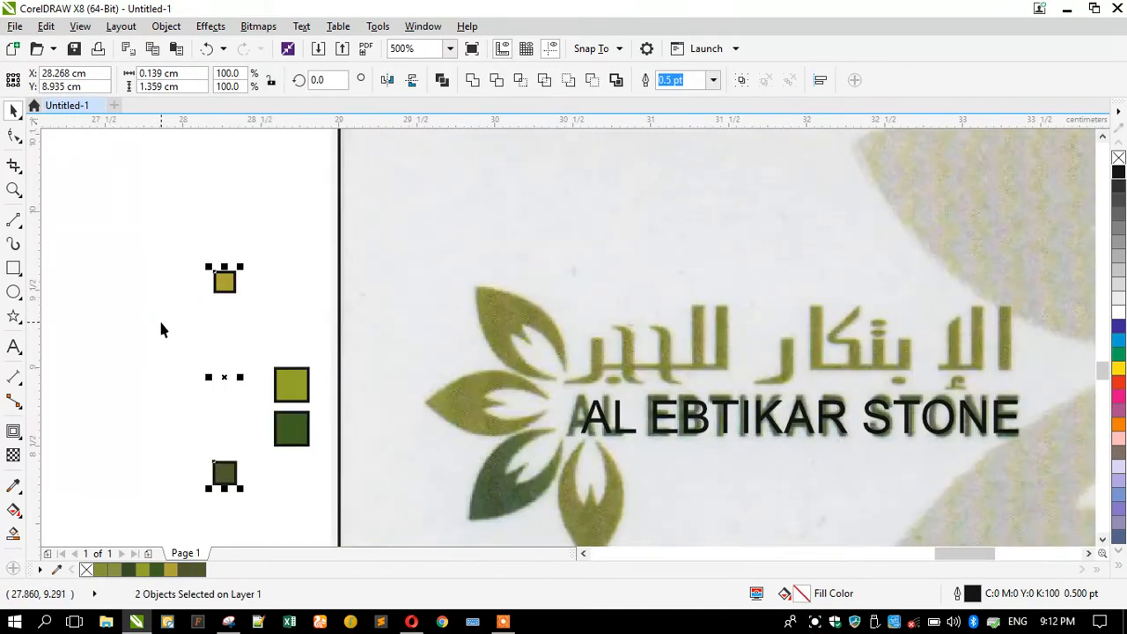
left_click(208, 429)
left_click_drag(225, 476, 185, 428)
left_click(219, 281)
left_click(226, 319, "shift")
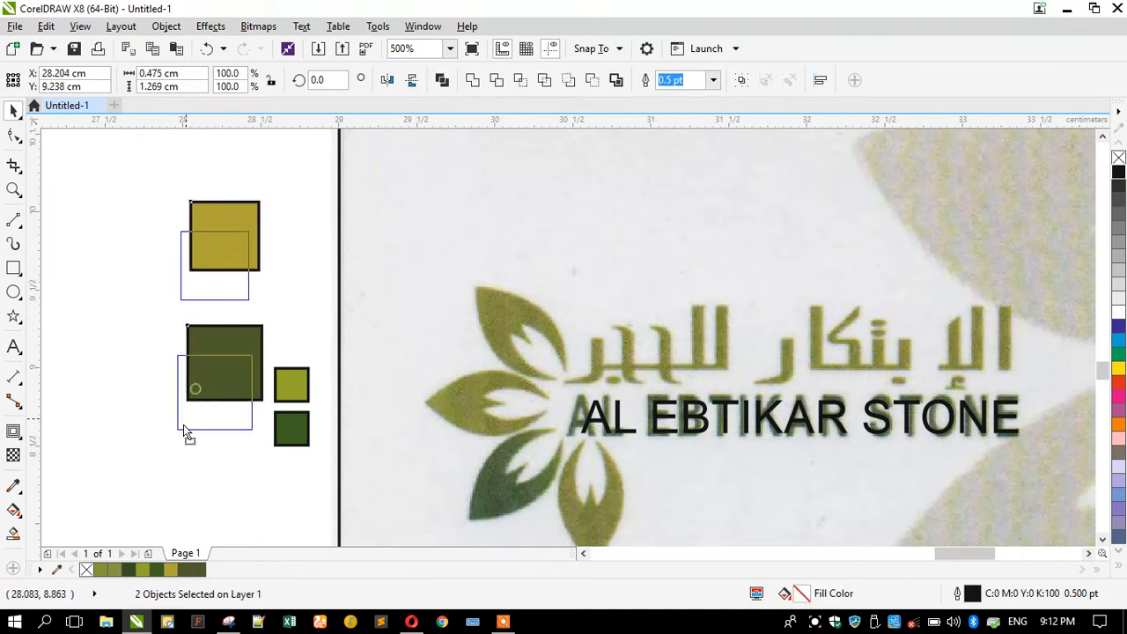
Delete the two extra small olive and dark green squares.
left_click(293, 388)
key("Delete")
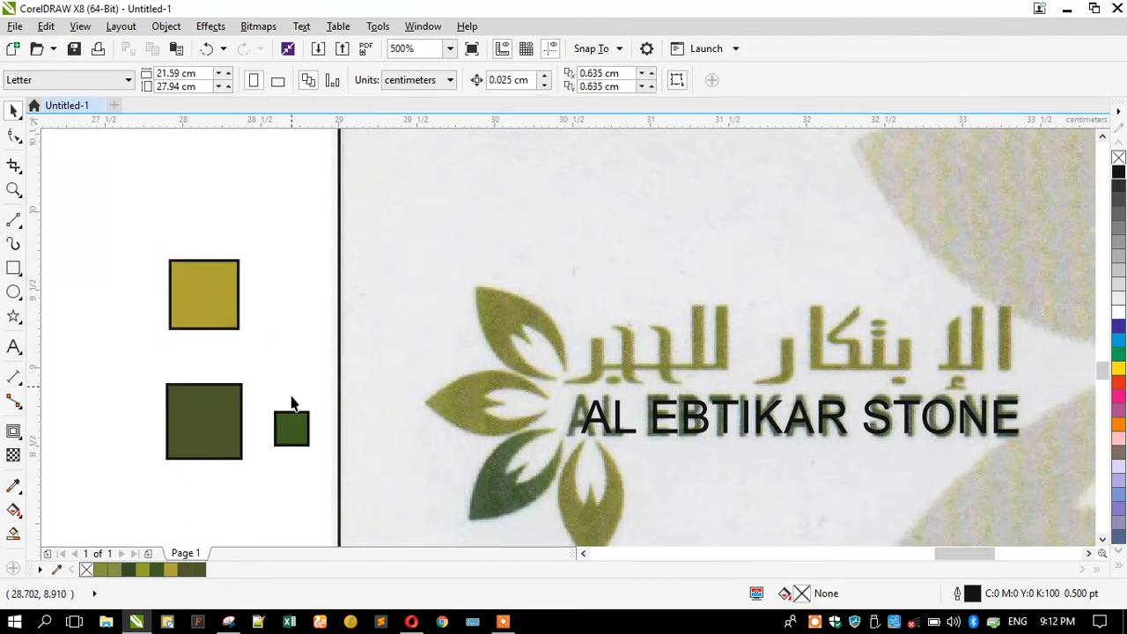
left_click(284, 424)
key("Delete")
Stack the dark square under the gold one and shift both right together.
left_click(190, 426)
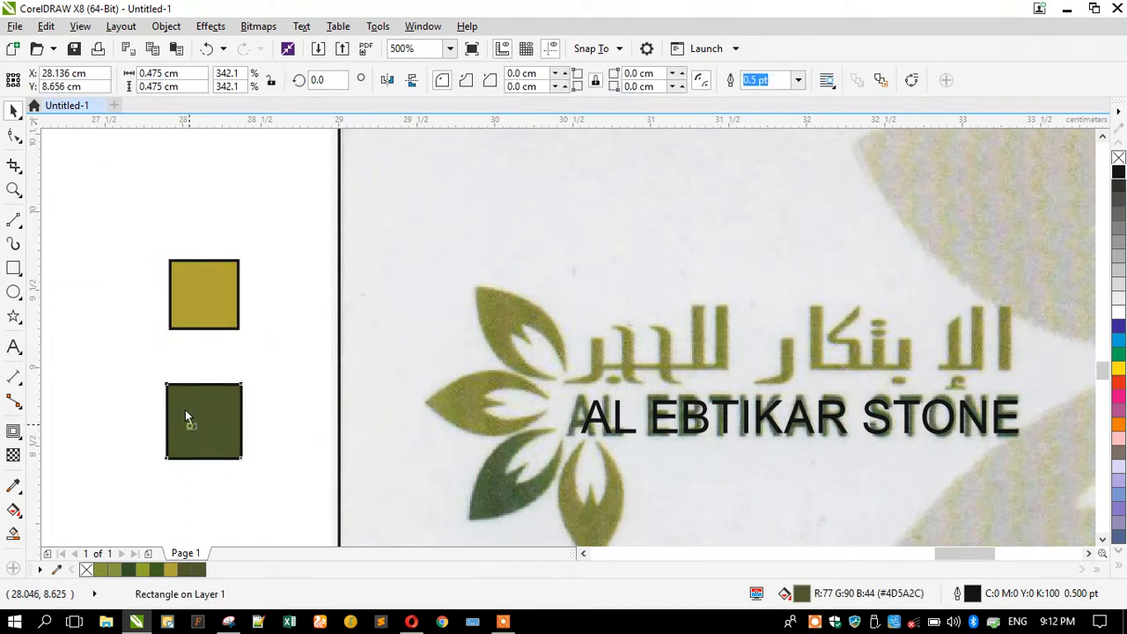
left_click_drag(184, 401, 184, 400)
left_click(184, 297, "shift")
left_click_drag(184, 297, 245, 362)
scroll(261, 382, "up", 1)
left_click(234, 307)
left_click(254, 407, "shift")
left_click(147, 361)
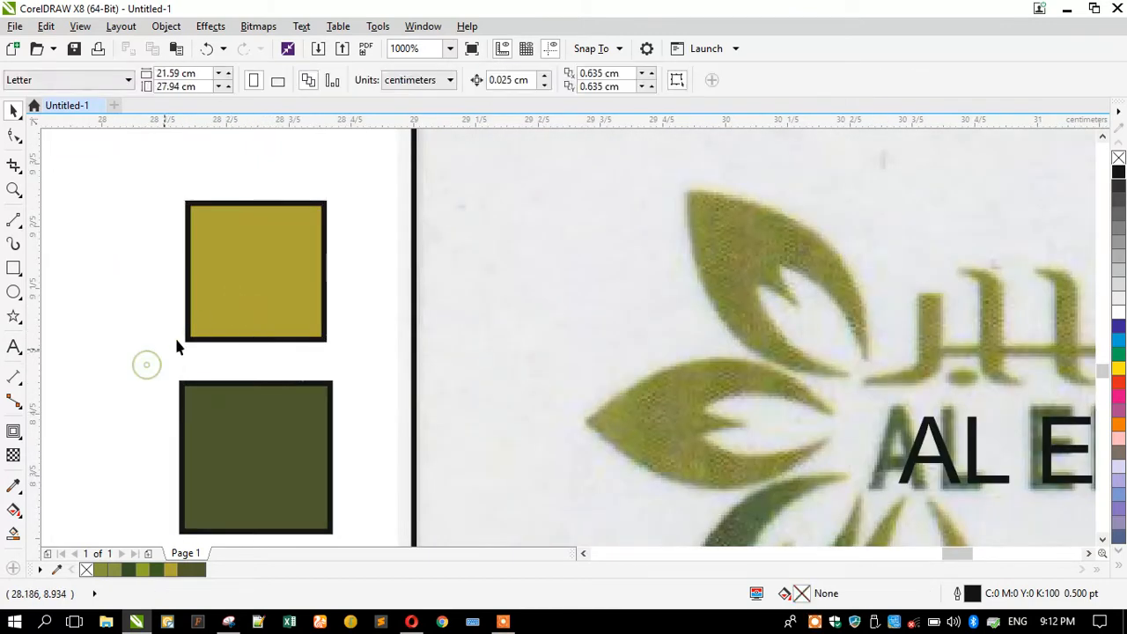
Redefine the gold square's fill #AFA536 in the CMYK colour model.
left_click(238, 269)
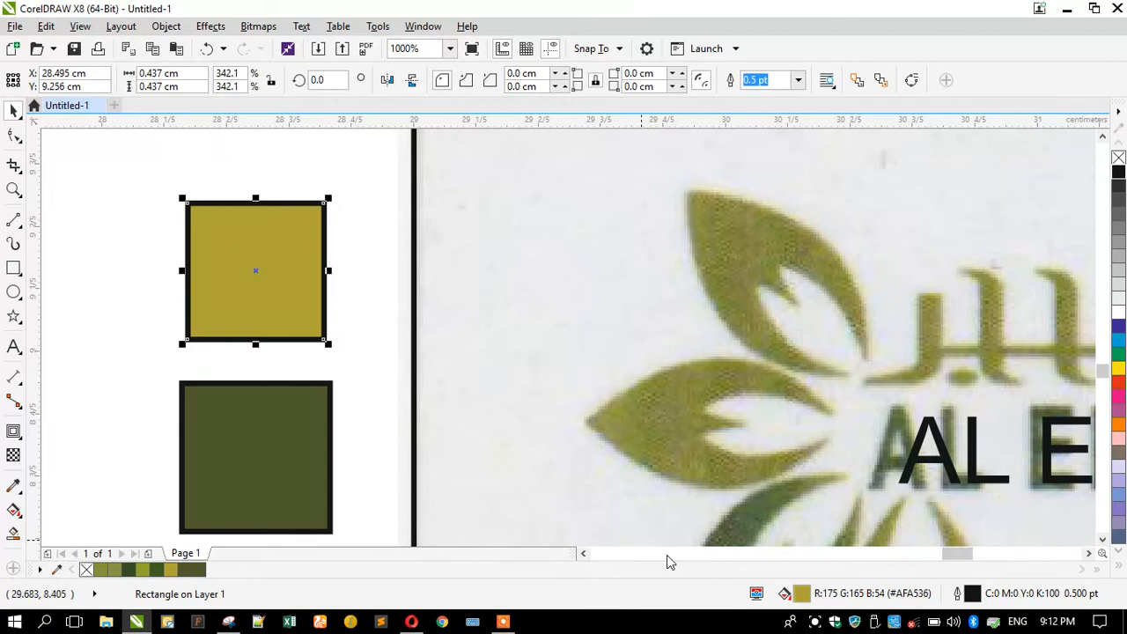
double_click(802, 595)
left_click(704, 222)
left_click(702, 252)
left_click(730, 452)
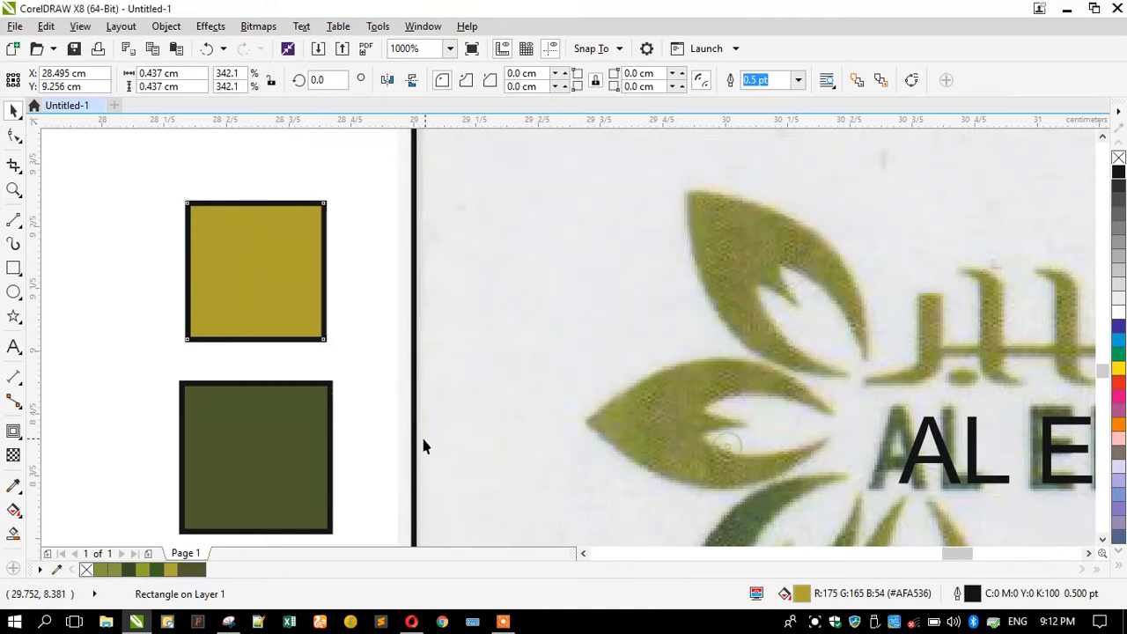
Set the dark olive square's fill to CMYK, reading C55 M26 Y92 K60.
left_click(286, 438)
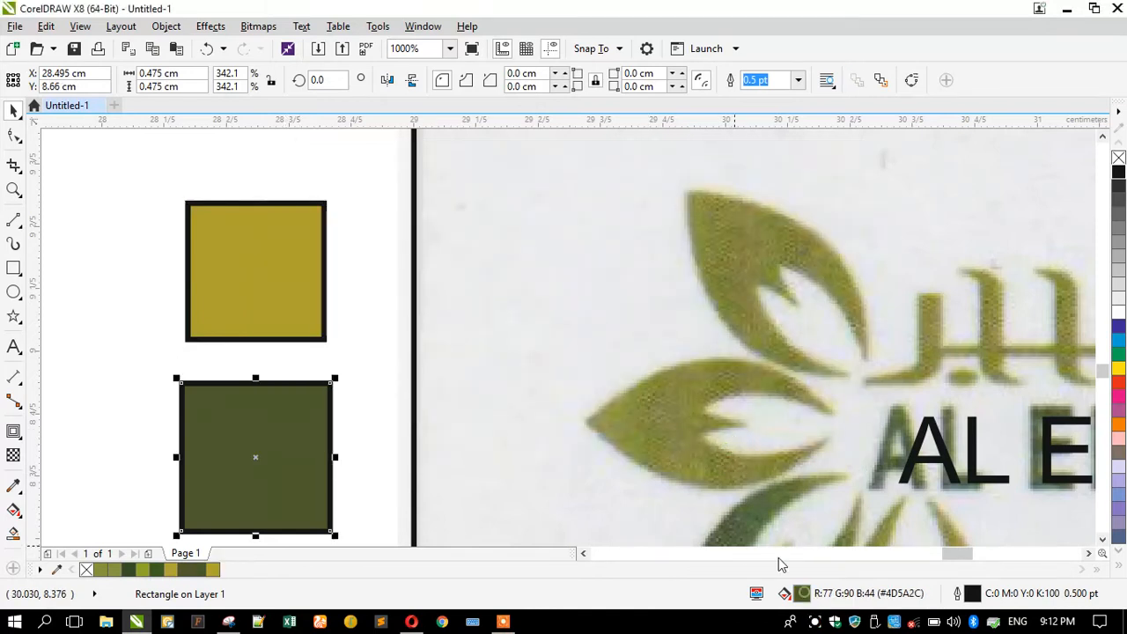
double_click(801, 593)
left_click(709, 223)
left_click(702, 251)
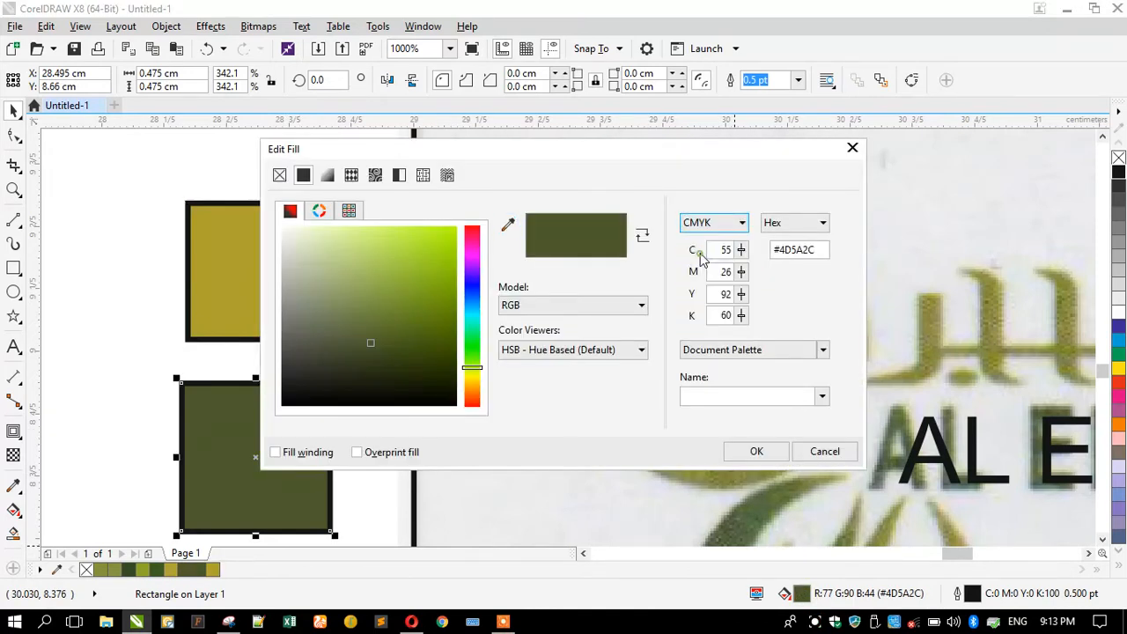
left_click(152, 364)
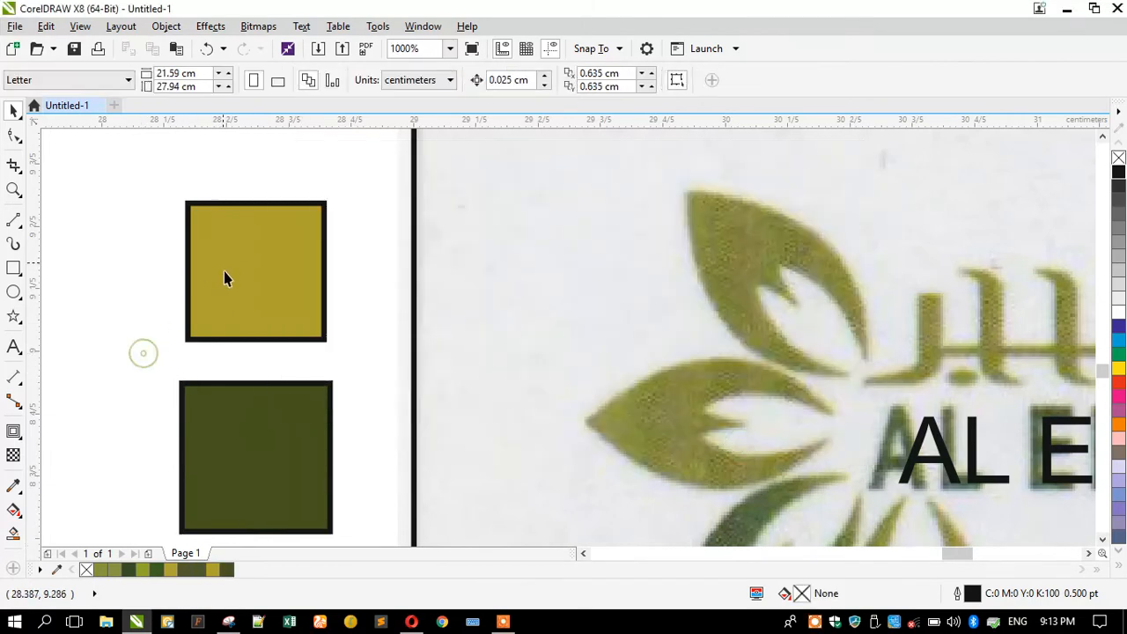
scroll(227, 291, "down", 1)
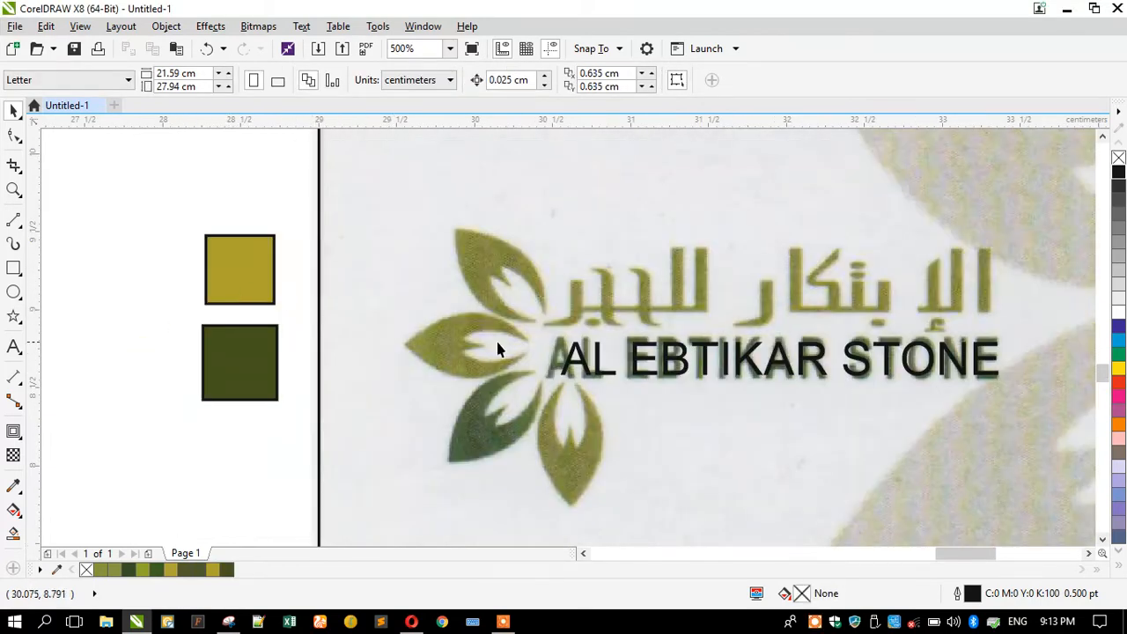
Make the AL EBTIKAR STONE text bold and fit it over the scanned lettering.
scroll(577, 374, "up", 1)
left_click(574, 342)
left_click(618, 80)
scroll(478, 319, "down", 1)
scroll(817, 334, "up", 1)
left_click_drag(817, 334, 781, 327)
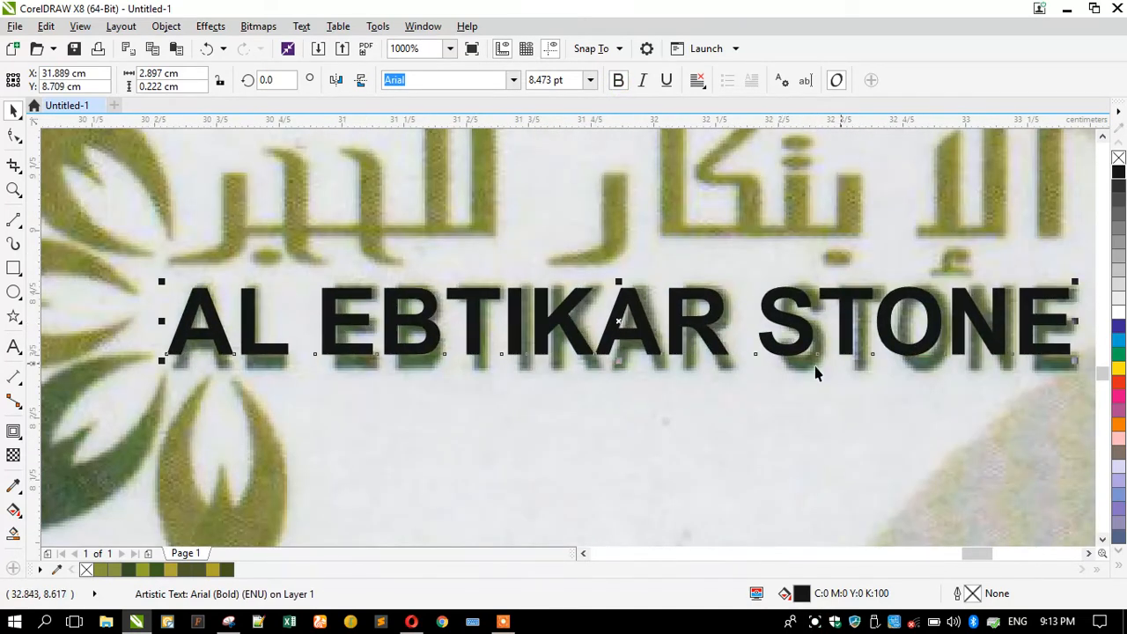
left_click_drag(623, 364, 623, 378)
left_click_drag(1073, 329, 1081, 329)
left_click_drag(163, 327, 169, 329)
Add extra spaces after AL and EBTIKAR, then squeeze the text to about 94% width.
left_click(13, 345)
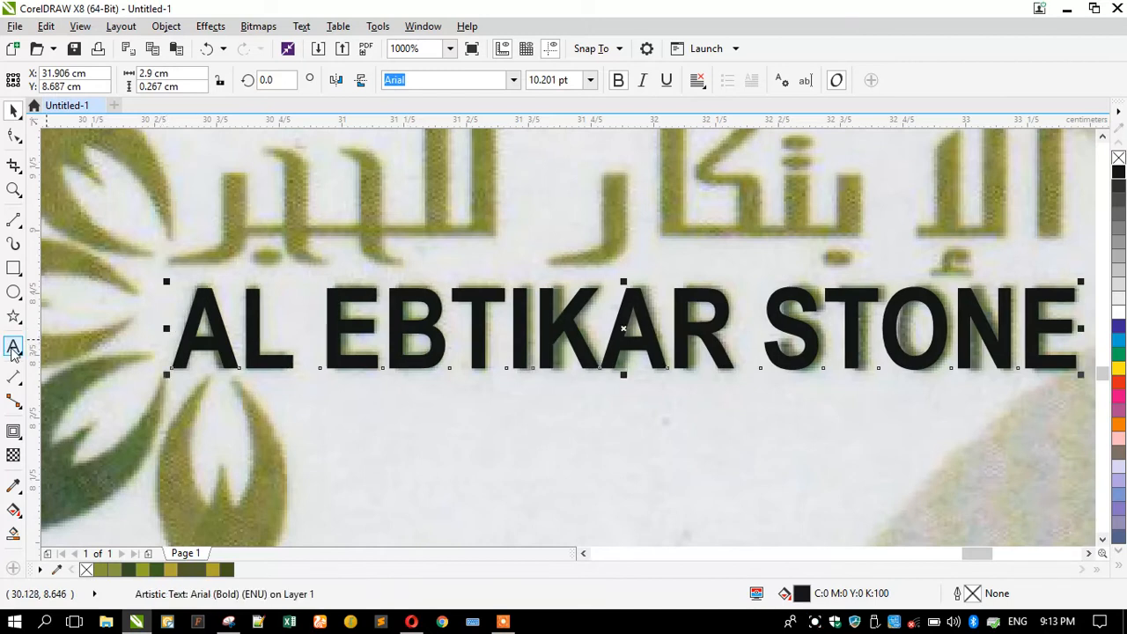
left_click(287, 345)
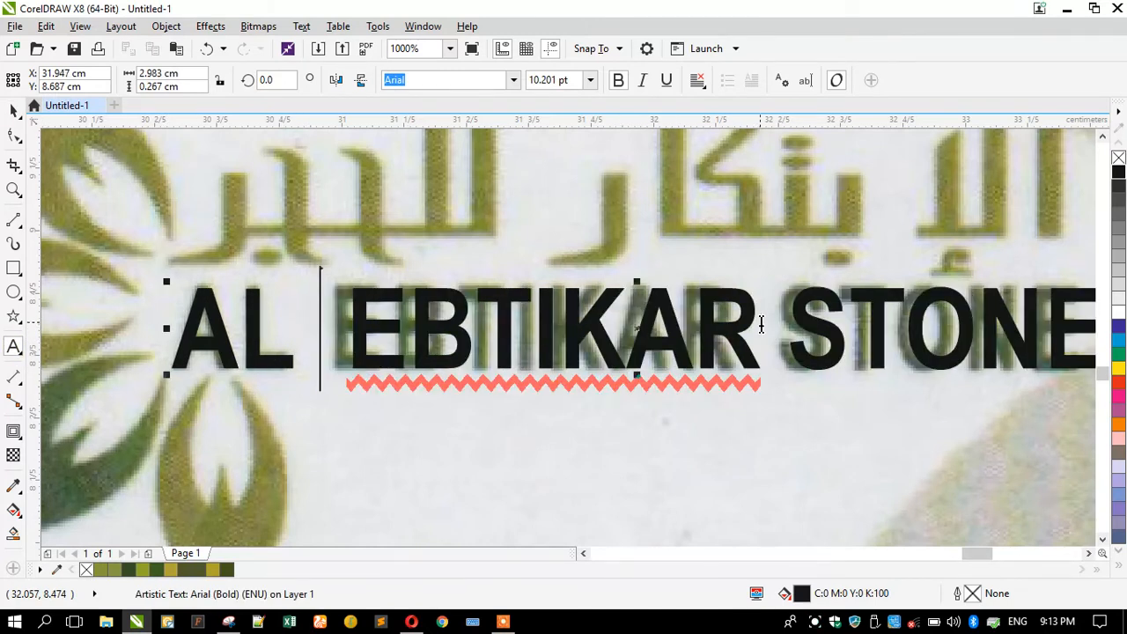
left_click(762, 326)
left_click(14, 110)
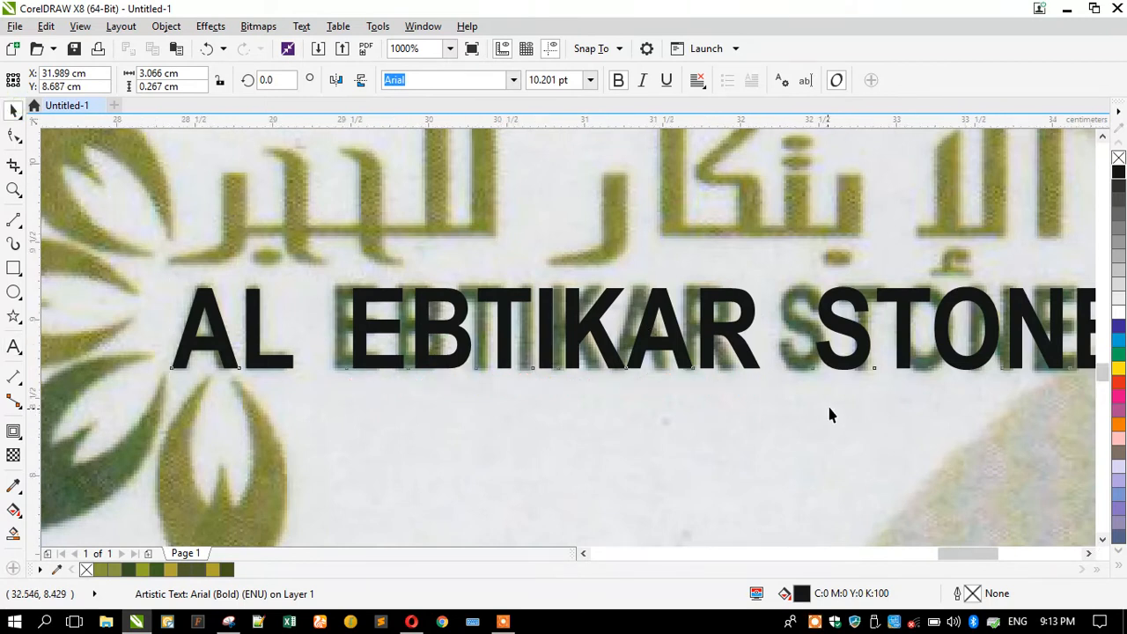
scroll(827, 402, "down", 3)
scroll(956, 359, "up", 3)
left_click_drag(969, 356, 920, 357)
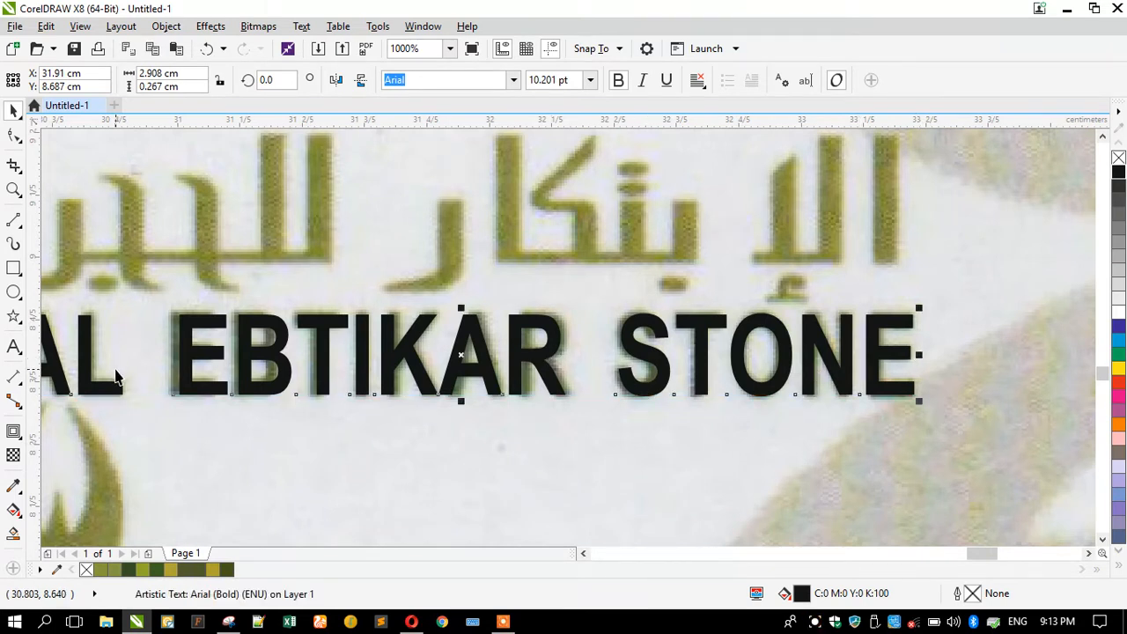
scroll(470, 352, "down", 1)
Undo the narrowing and extra word spacing, restoring the original text width.
key("ctrl+z")
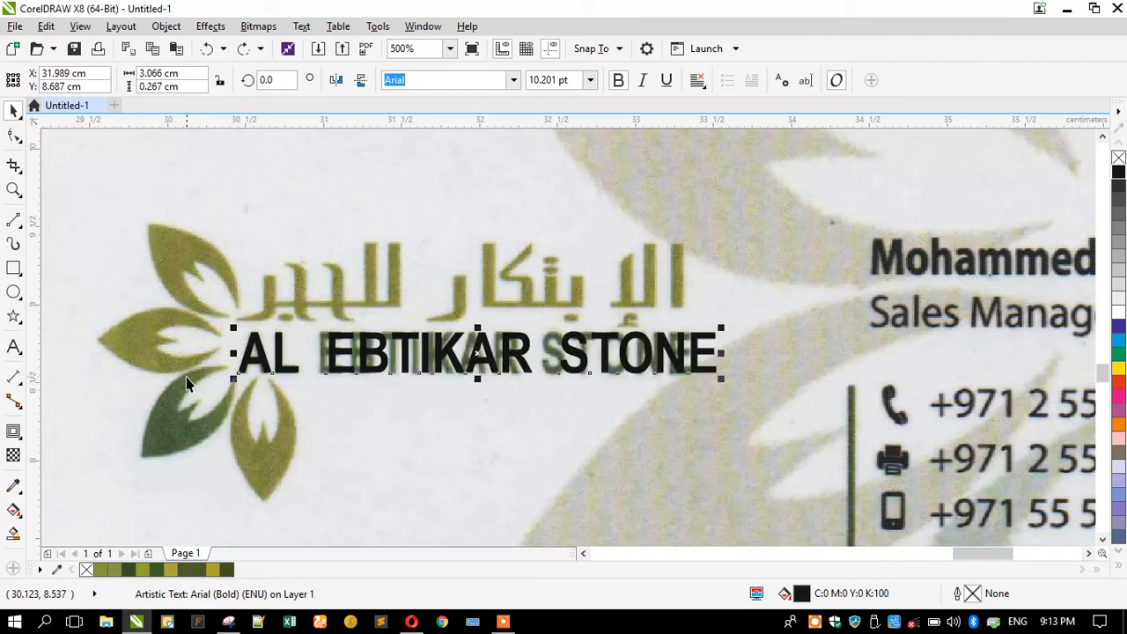
key("ctrl+z")
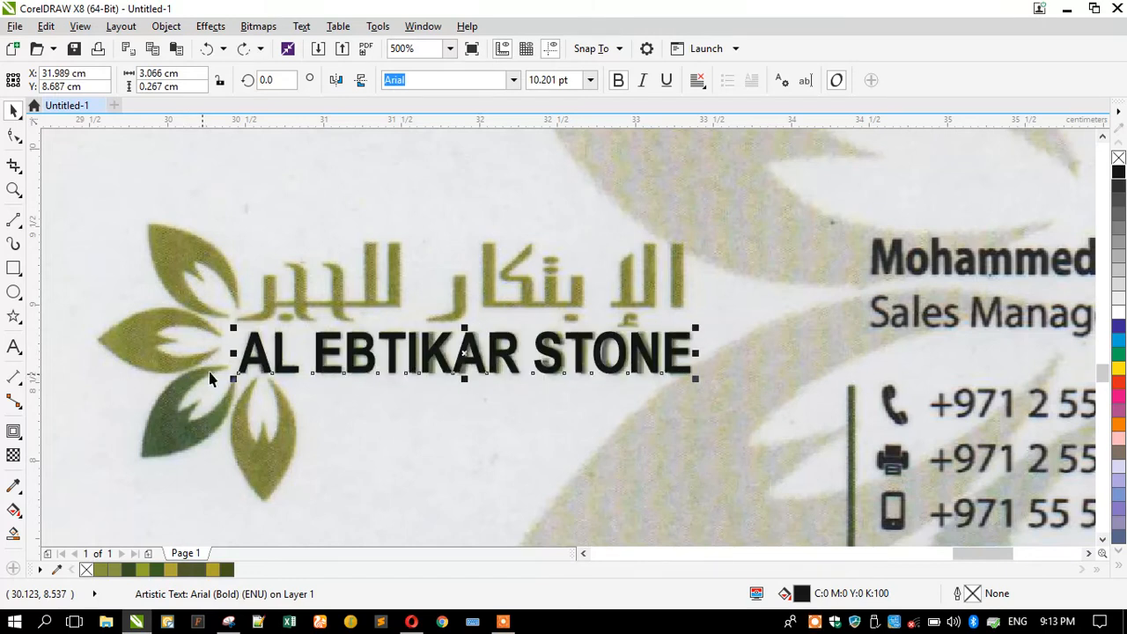
scroll(552, 359, "down", 1)
scroll(385, 315, "up", 1)
scroll(793, 370, "down", 1)
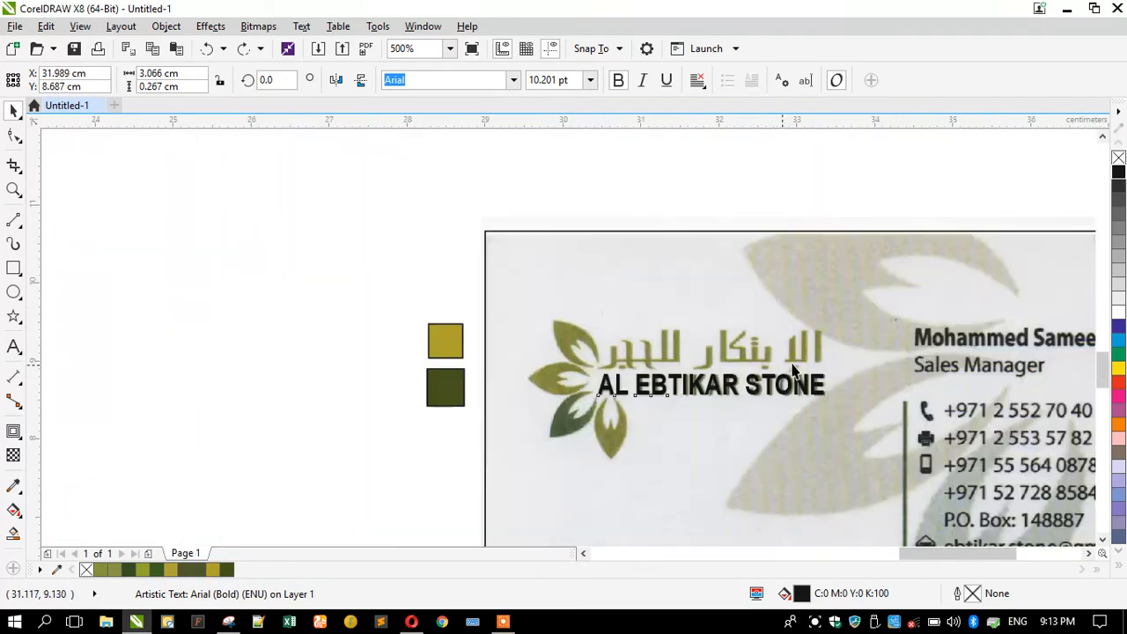
scroll(445, 368, "up", 1)
scroll(445, 368, "down", 1)
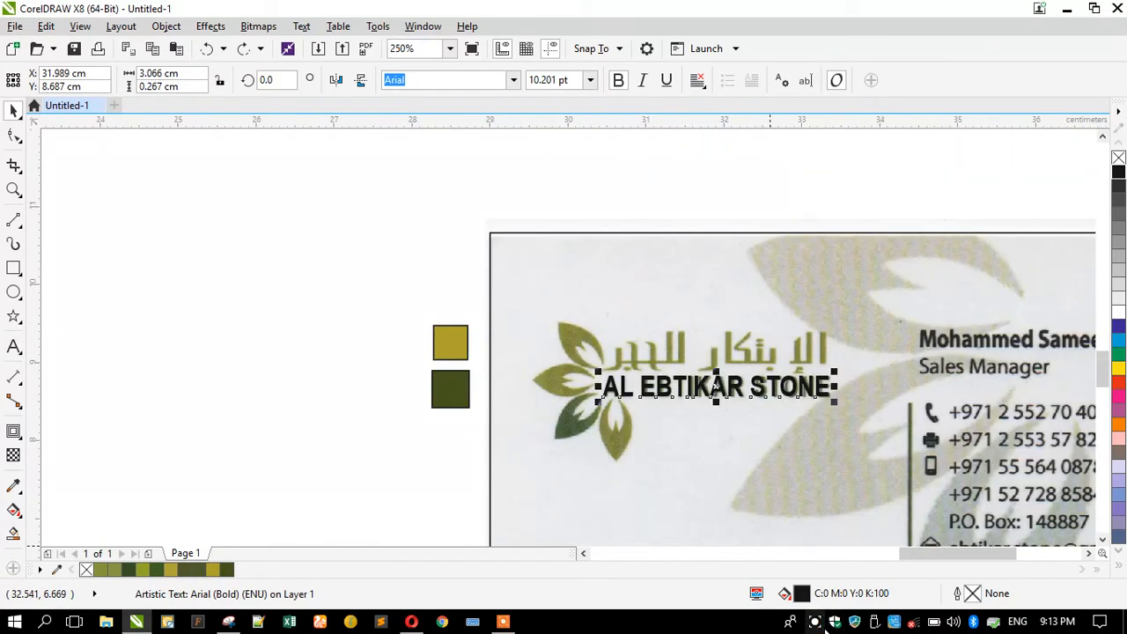
left_click(815, 622)
left_click(604, 590)
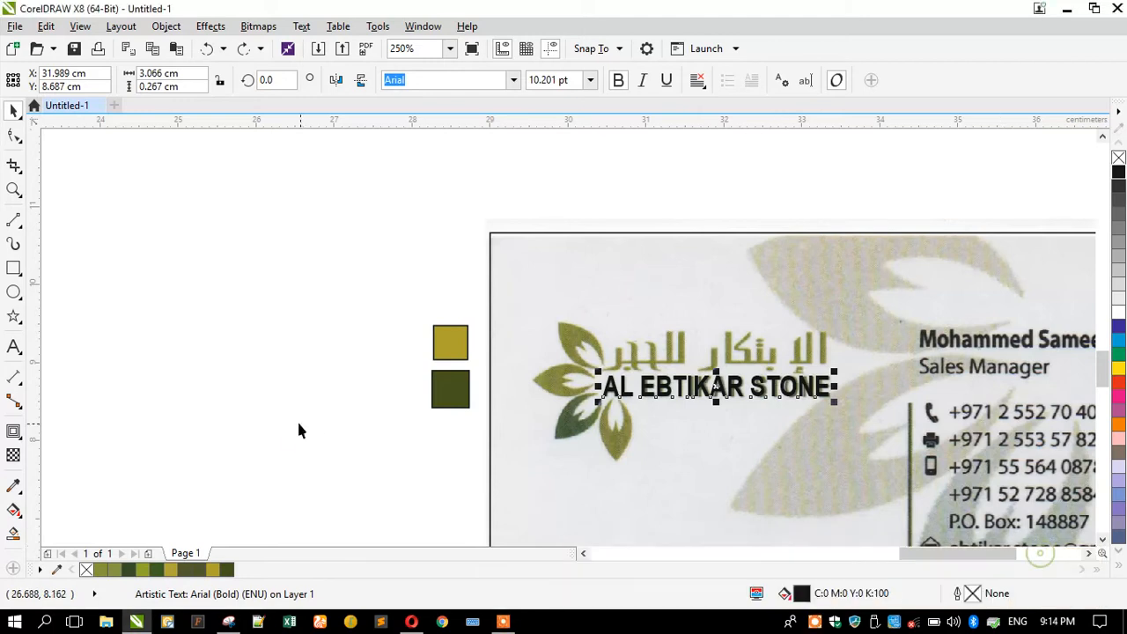
left_click(282, 420)
Add a new Arabic text line reading 'الإبتكار للحجر' on the empty canvas.
key("F8")
left_click(278, 341)
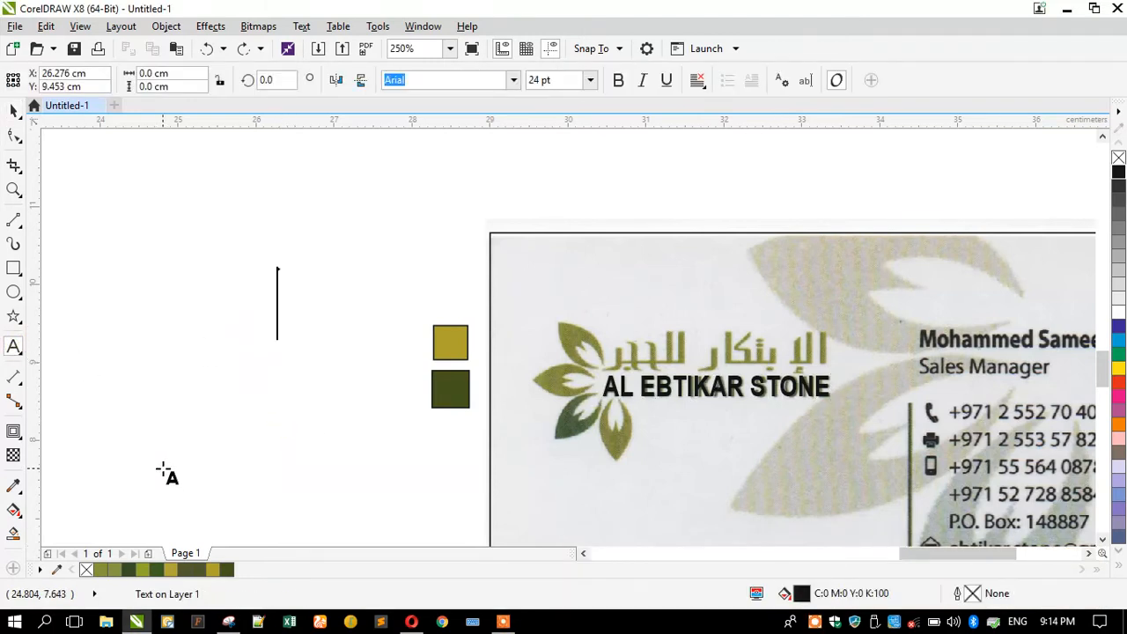
key("alt+shift")
type("ال")
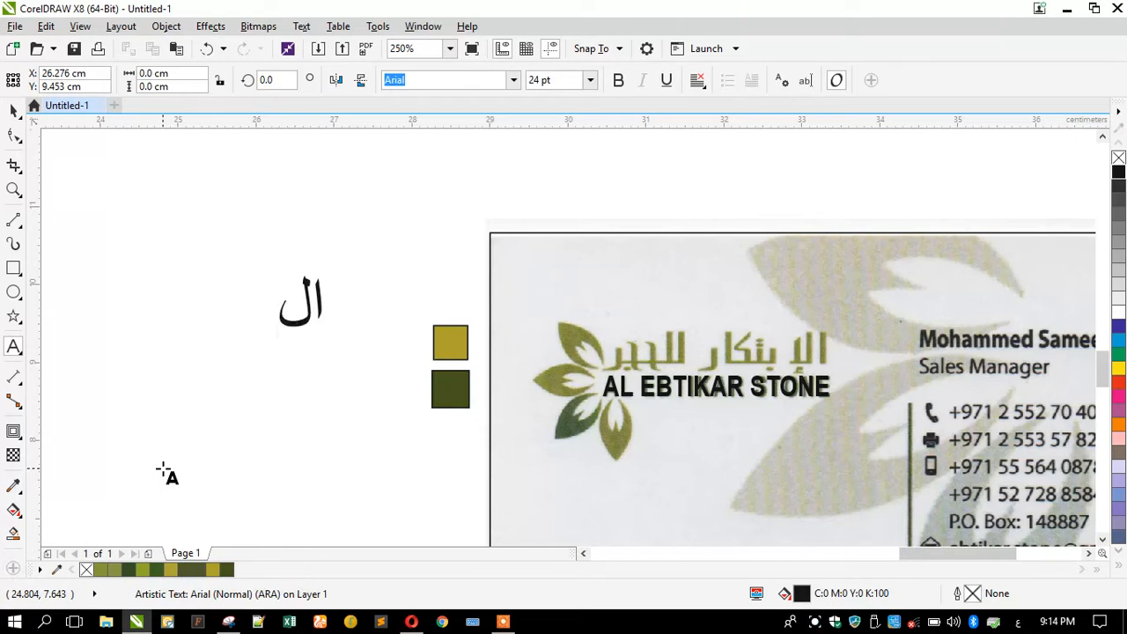
type("إبت")
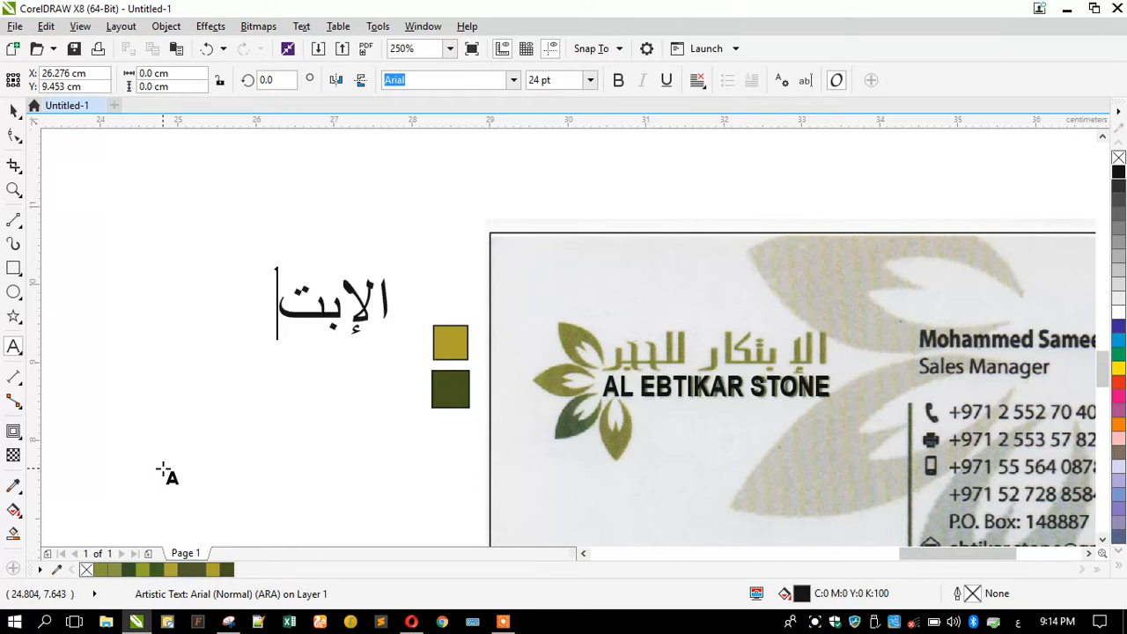
type("كار للح")
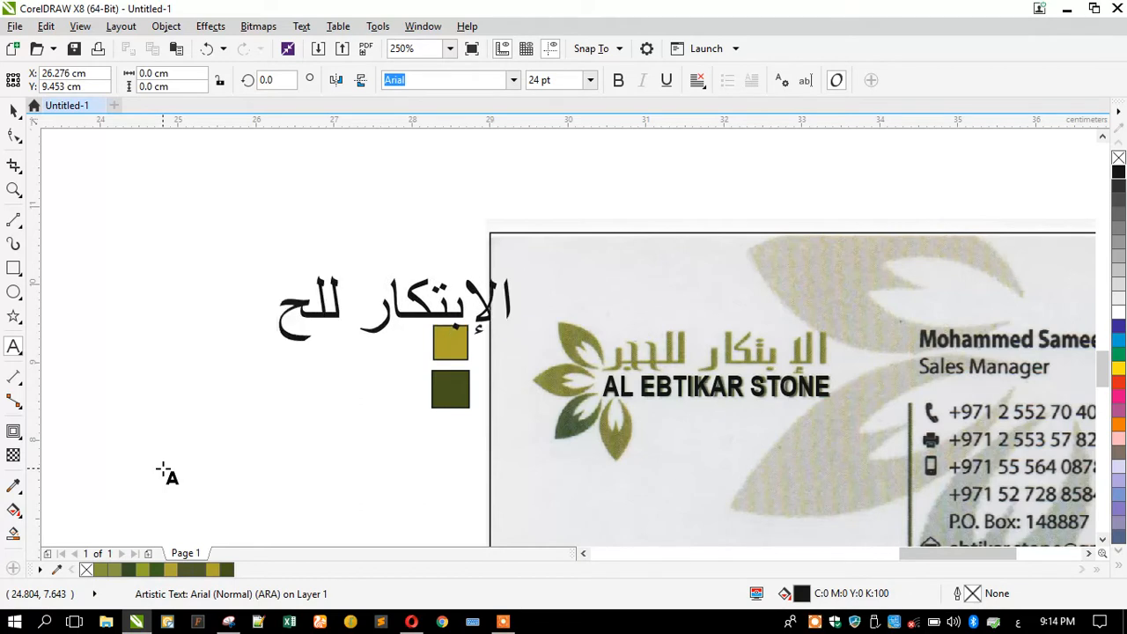
type("جر")
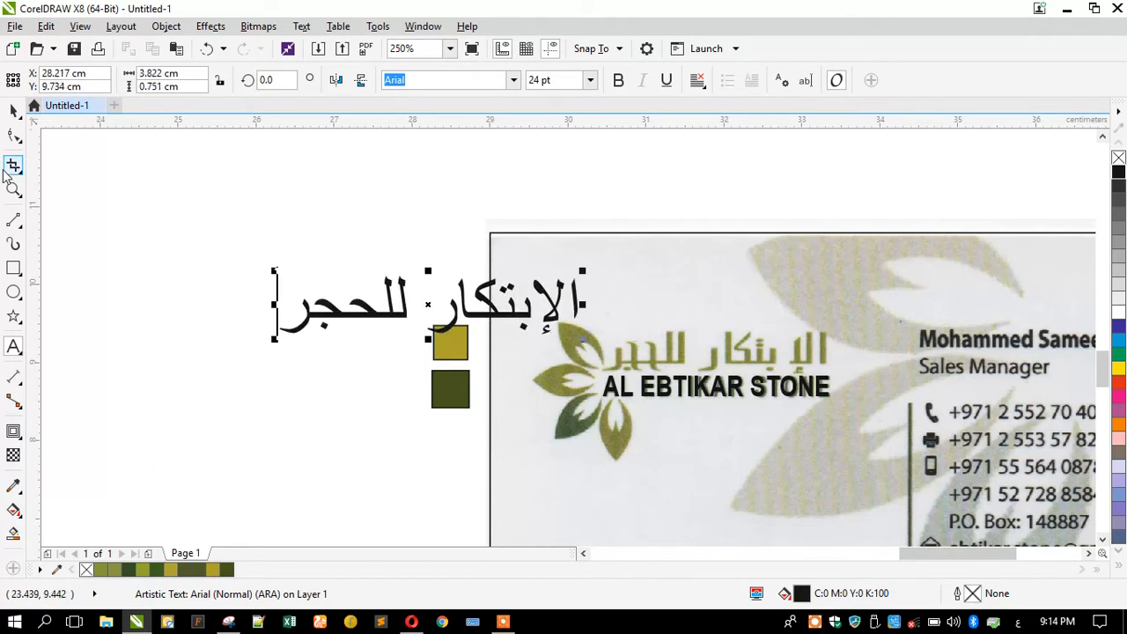
Move the Arabic text above the card image, zoom in around it and the logo, and reselect it.
left_click(13, 111)
scroll(858, 270, "down", 1)
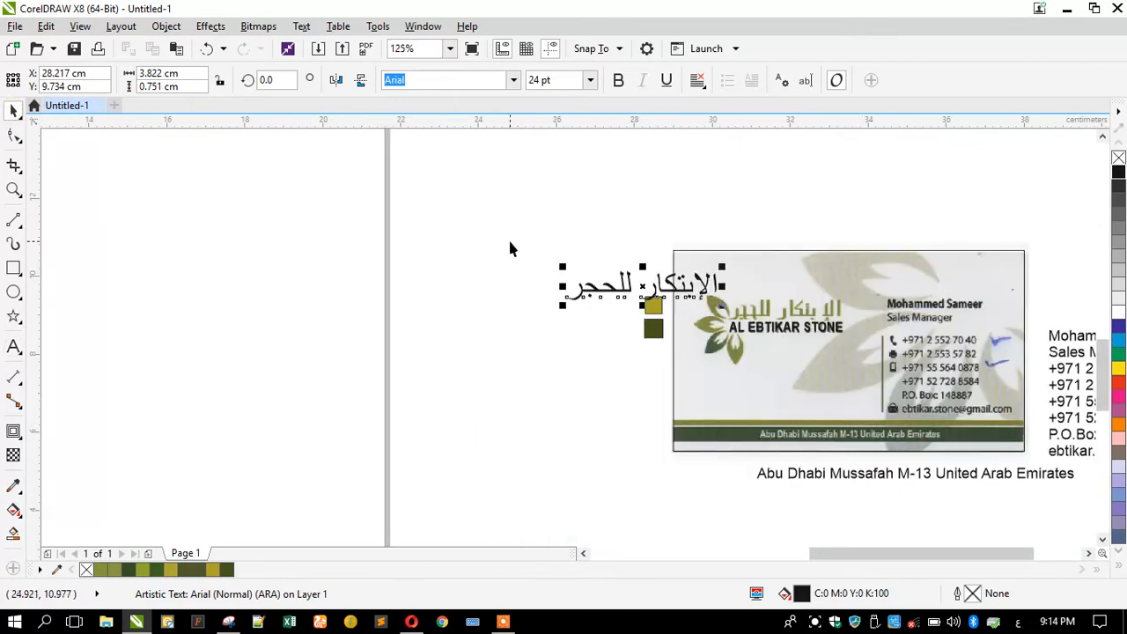
scroll(509, 249, "up", 2)
left_click_drag(654, 341, 762, 230)
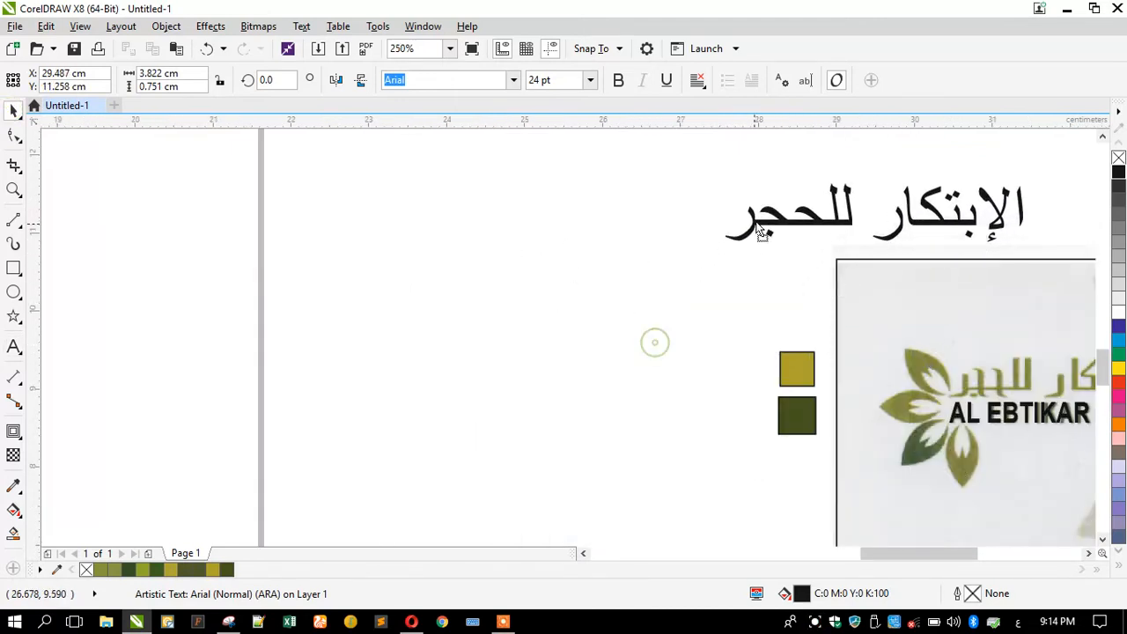
scroll(593, 273, "down", 2)
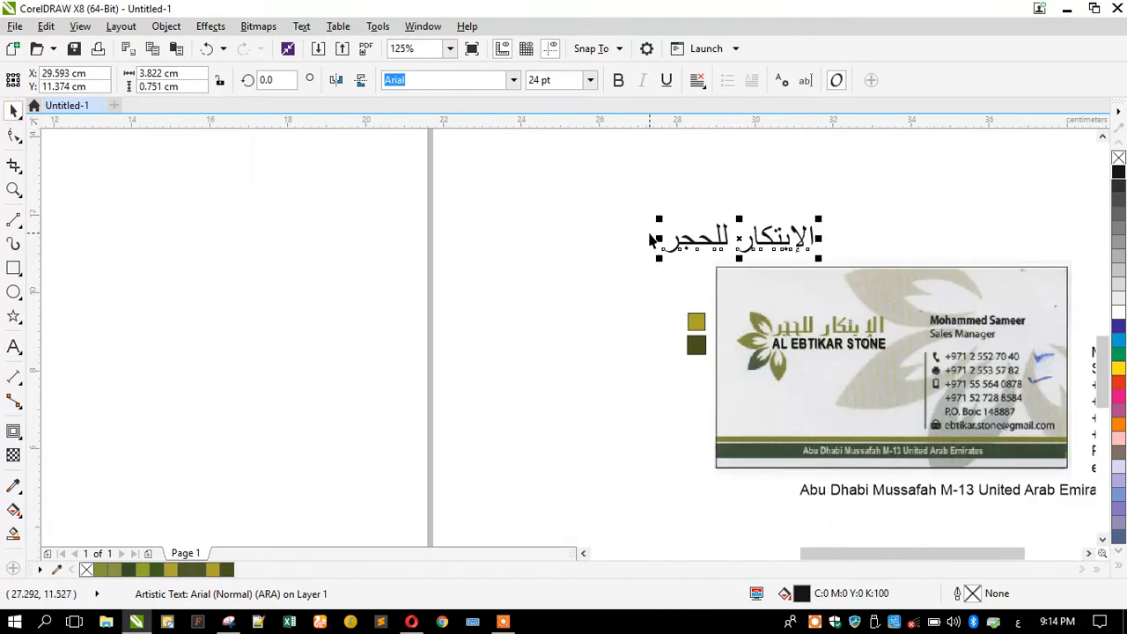
left_click(13, 189)
left_click_drag(250, 172, 916, 414)
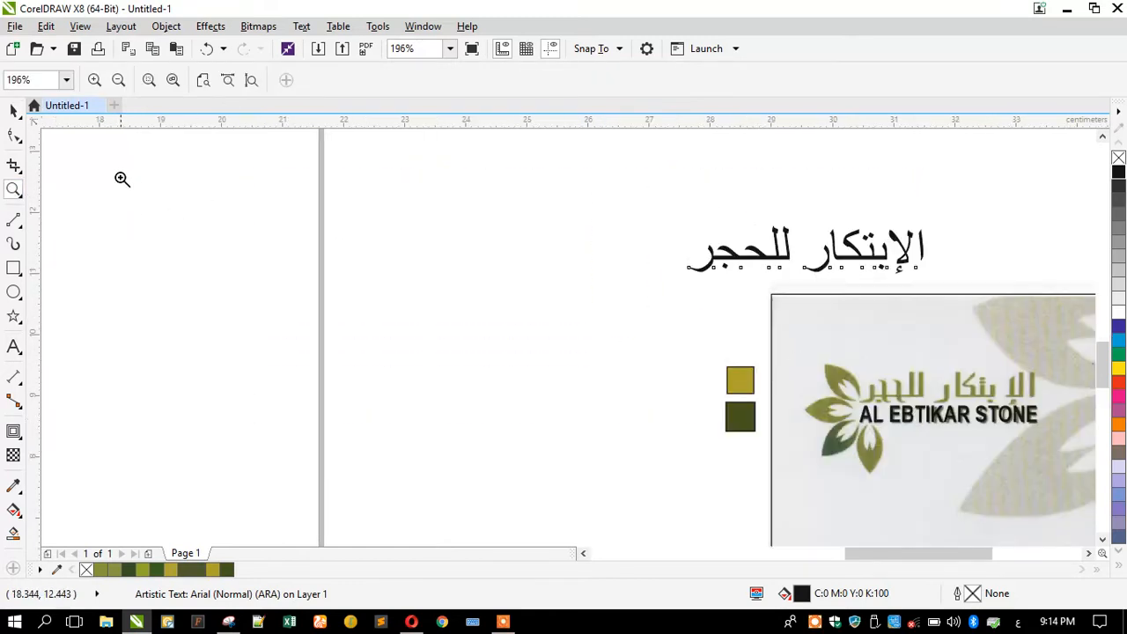
left_click(13, 109)
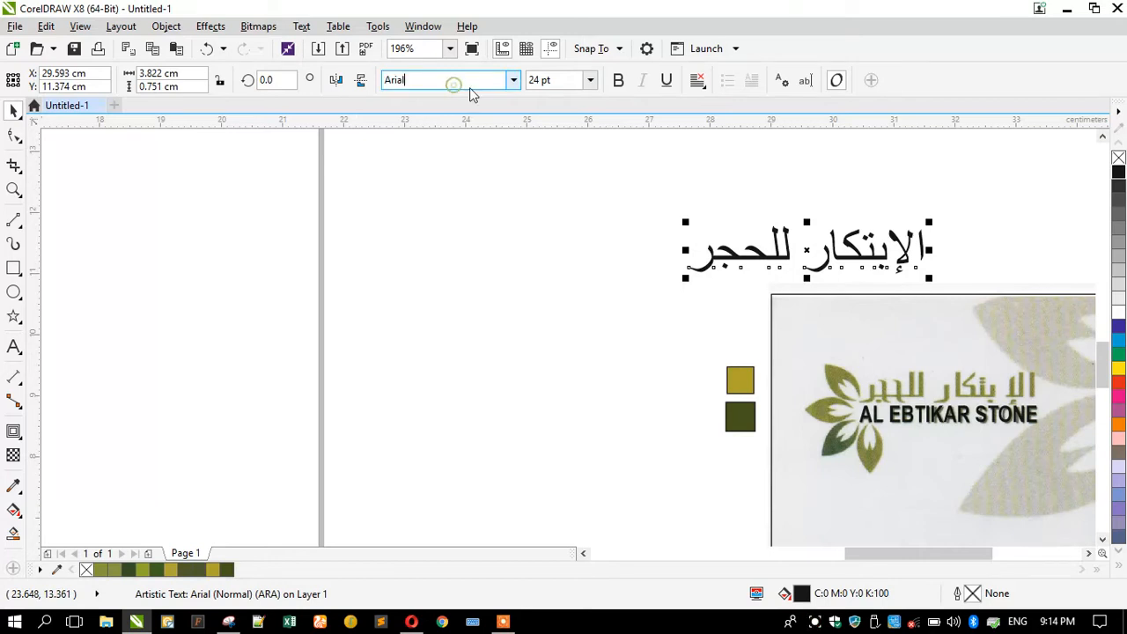
Set the Arabic name in GE Narrow Light and enlarge it to about 44 pt.
type("G")
type("E Narrow Light")
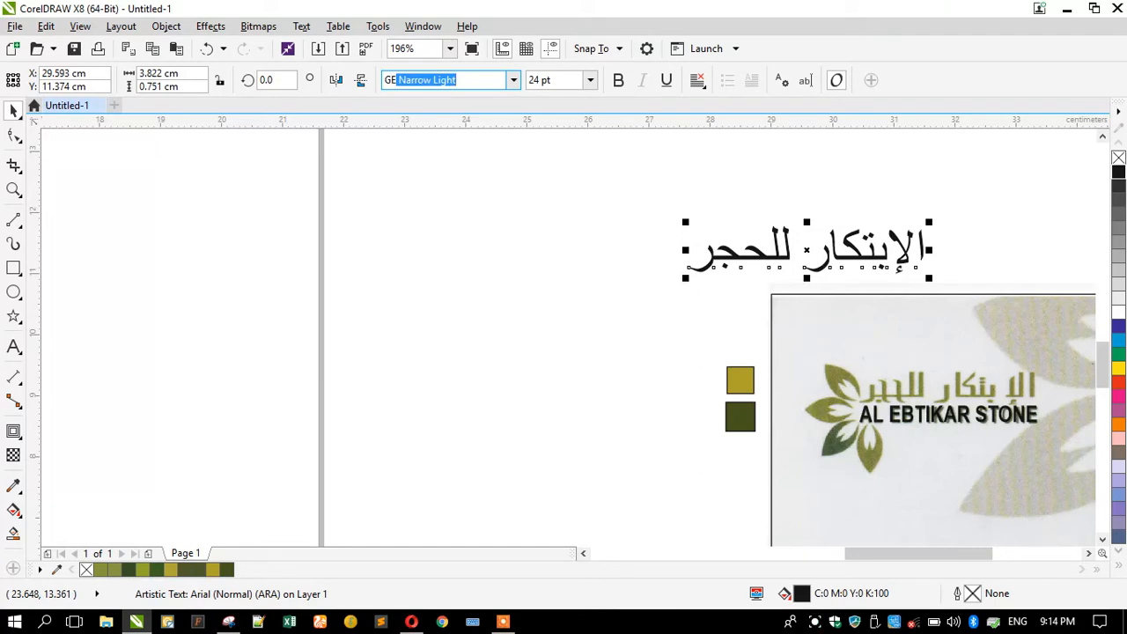
key("Return")
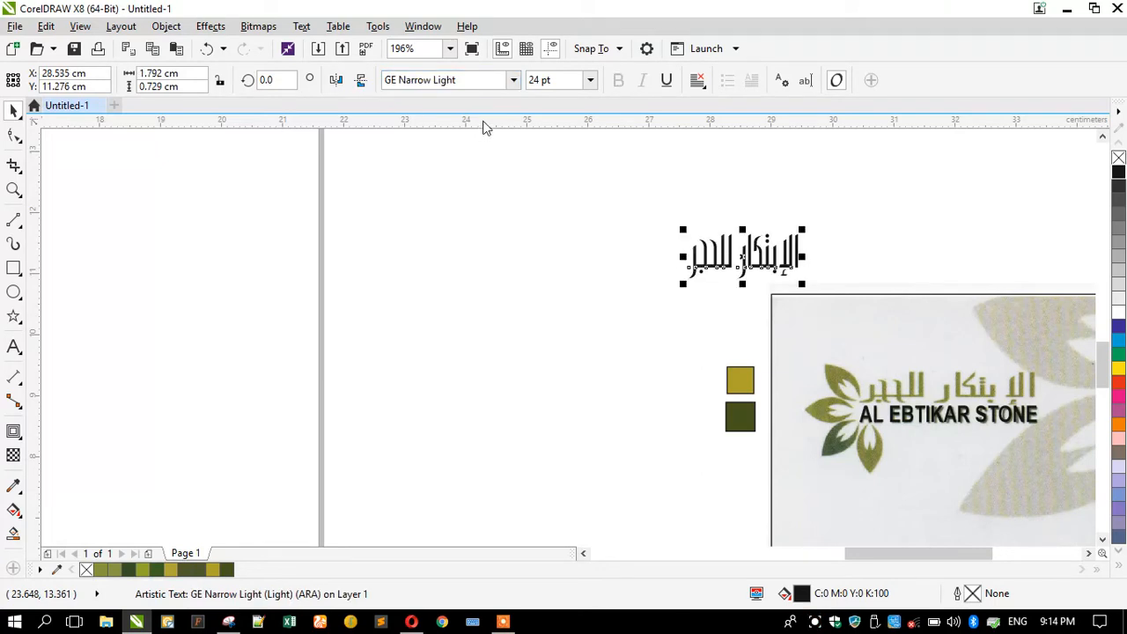
mouse_move(681, 290)
left_mouse_down()
mouse_move(631, 307)
mouse_move(874, 298)
mouse_move(870, 287)
left_mouse_up()
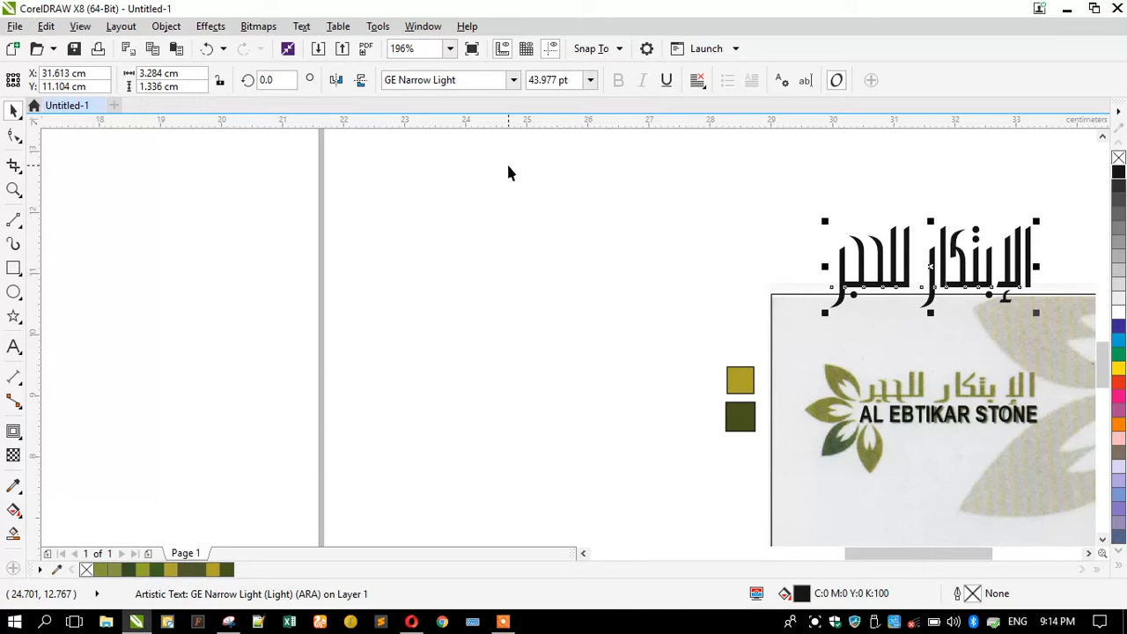
left_click(513, 80)
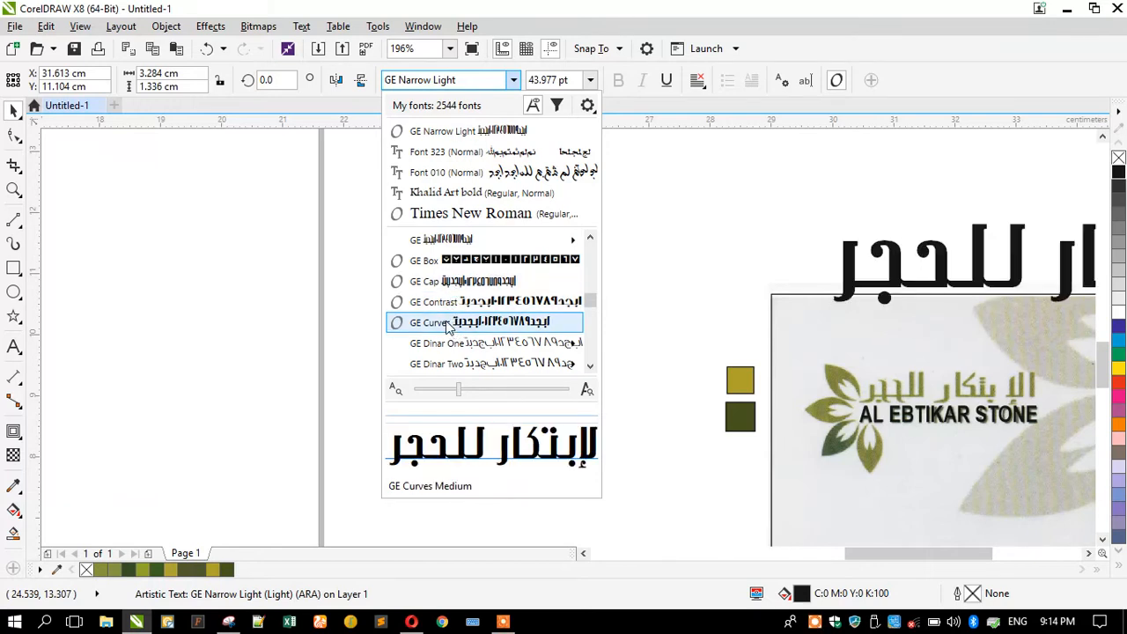
scroll(435, 333, "down", 2)
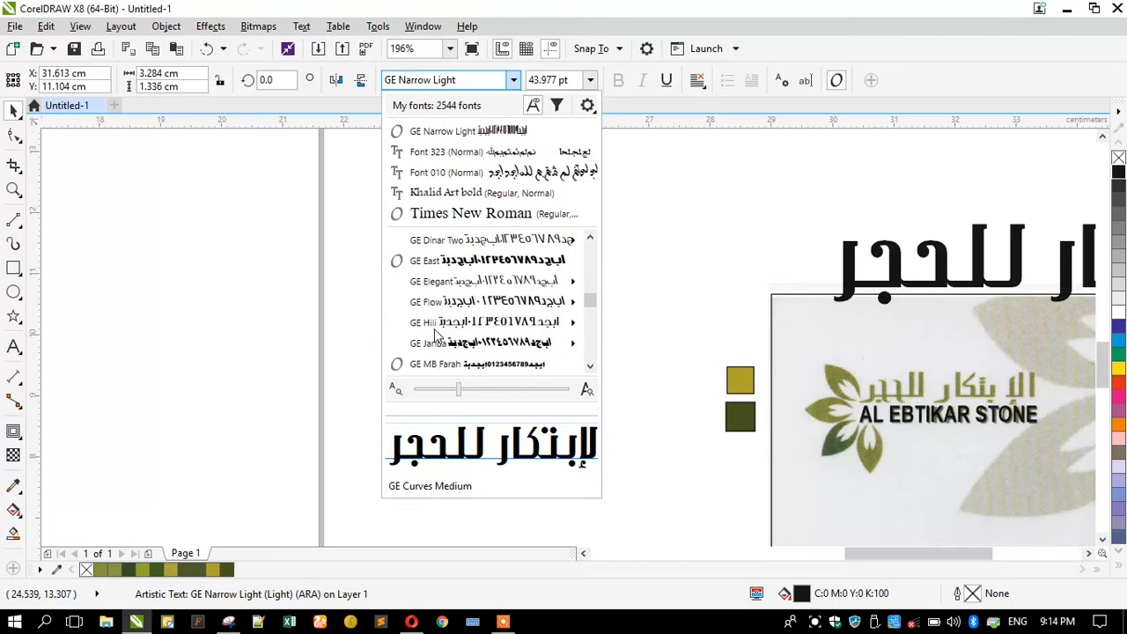
scroll(437, 336, "down", 2)
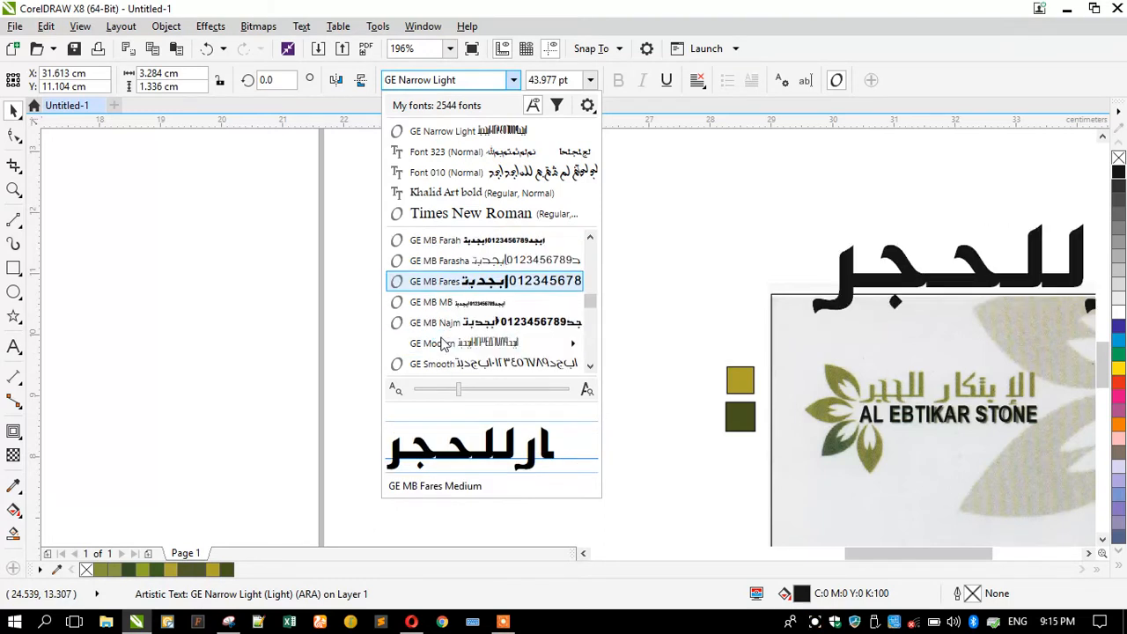
scroll(440, 343, "down", 1)
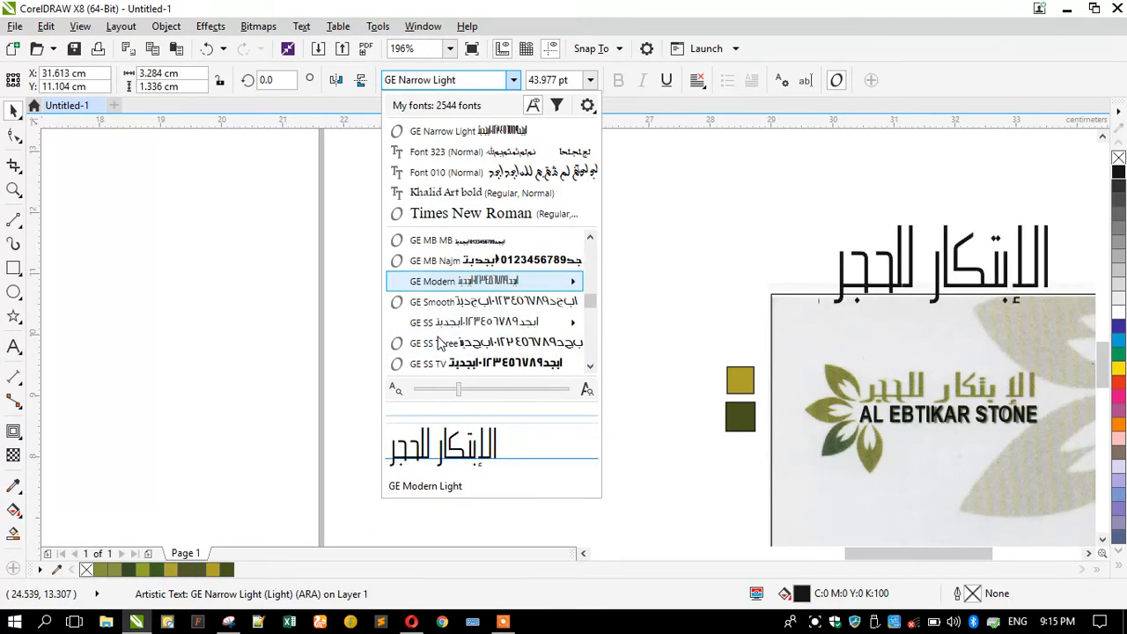
scroll(440, 344, "down", 1)
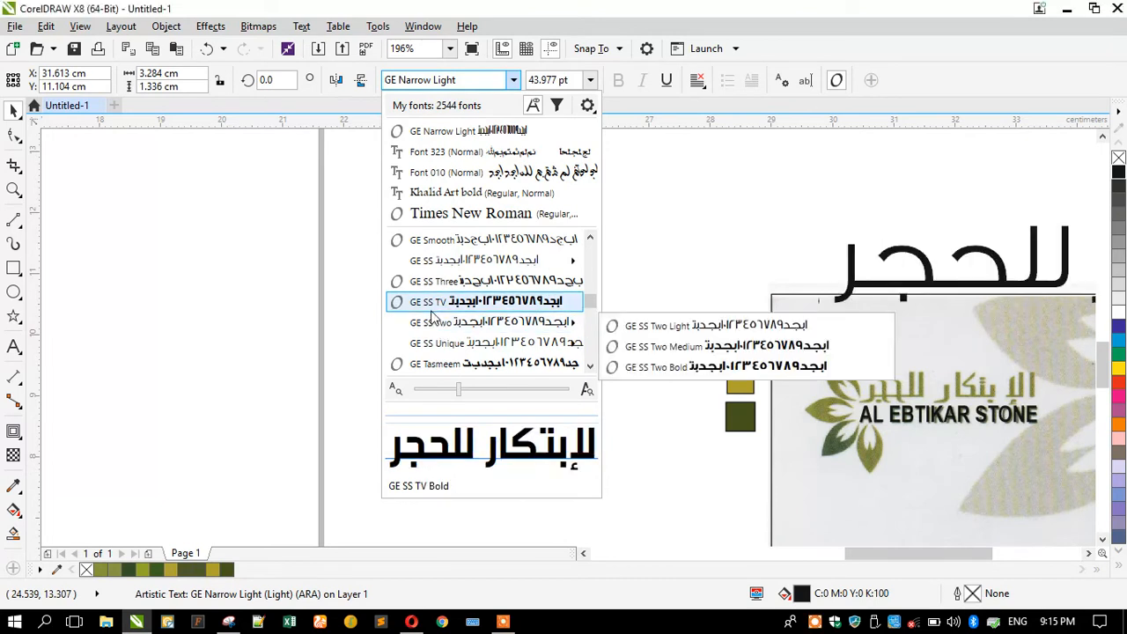
scroll(433, 326, "down", 1)
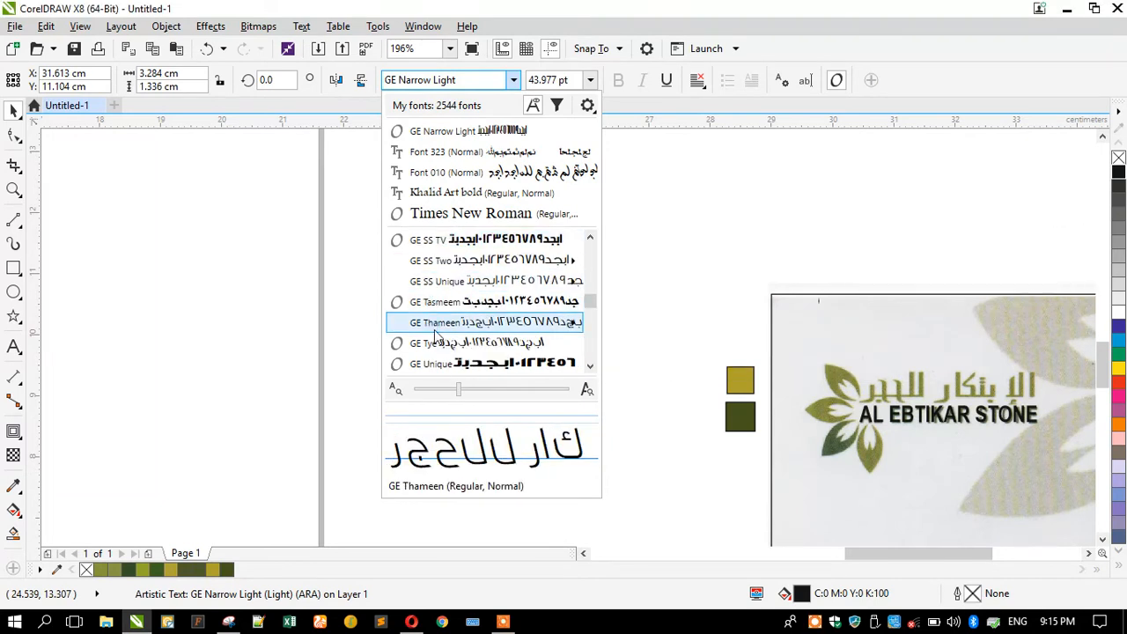
scroll(434, 333, "down", 2)
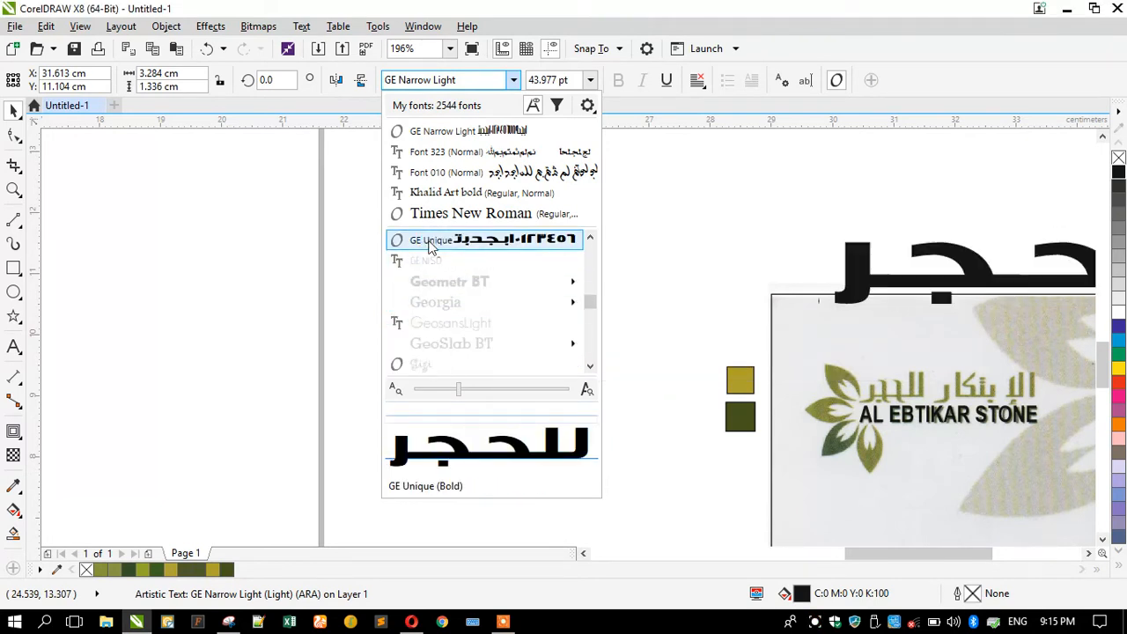
scroll(414, 291, "up", 1)
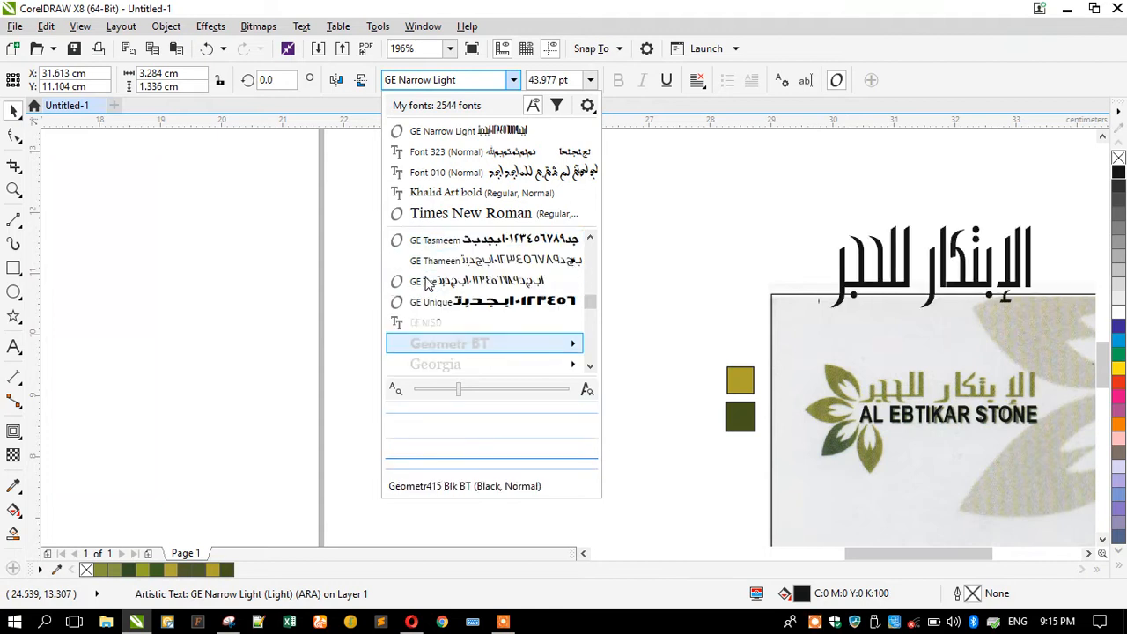
left_click(423, 131)
left_click(450, 277)
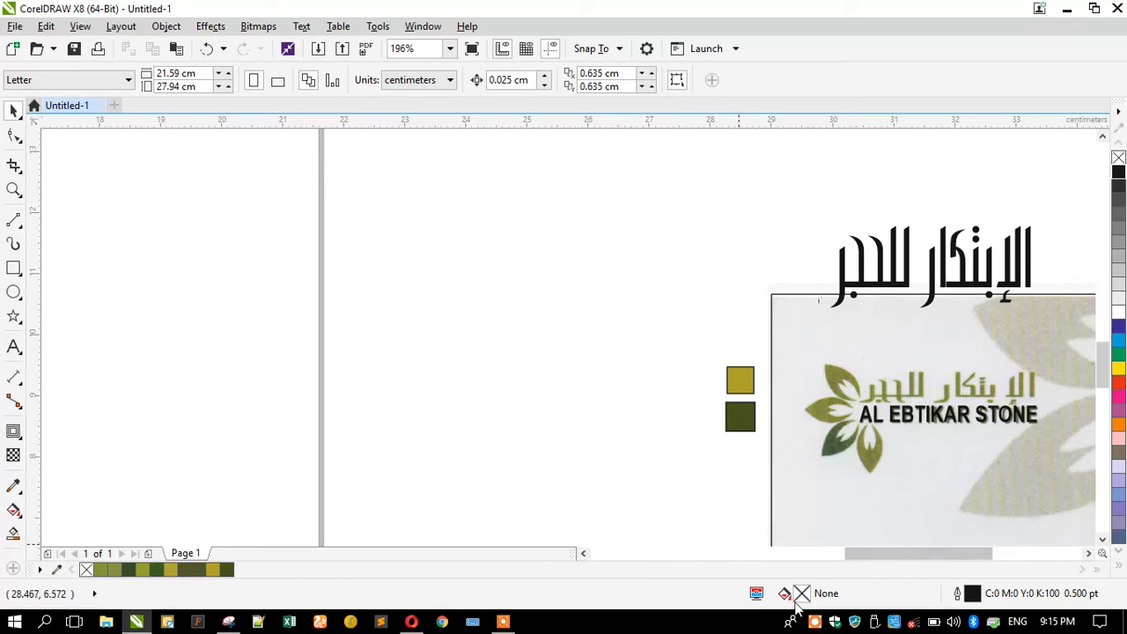
left_click(814, 623)
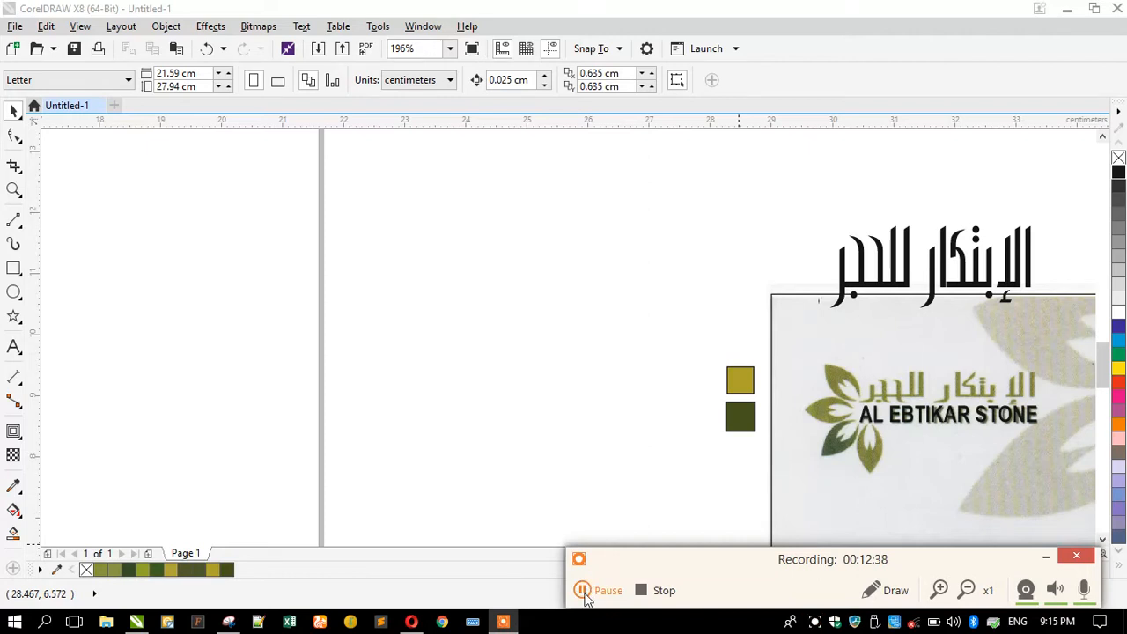
Change the Arabic name's font from GE Narrow Light to Font 074.
left_click(585, 596)
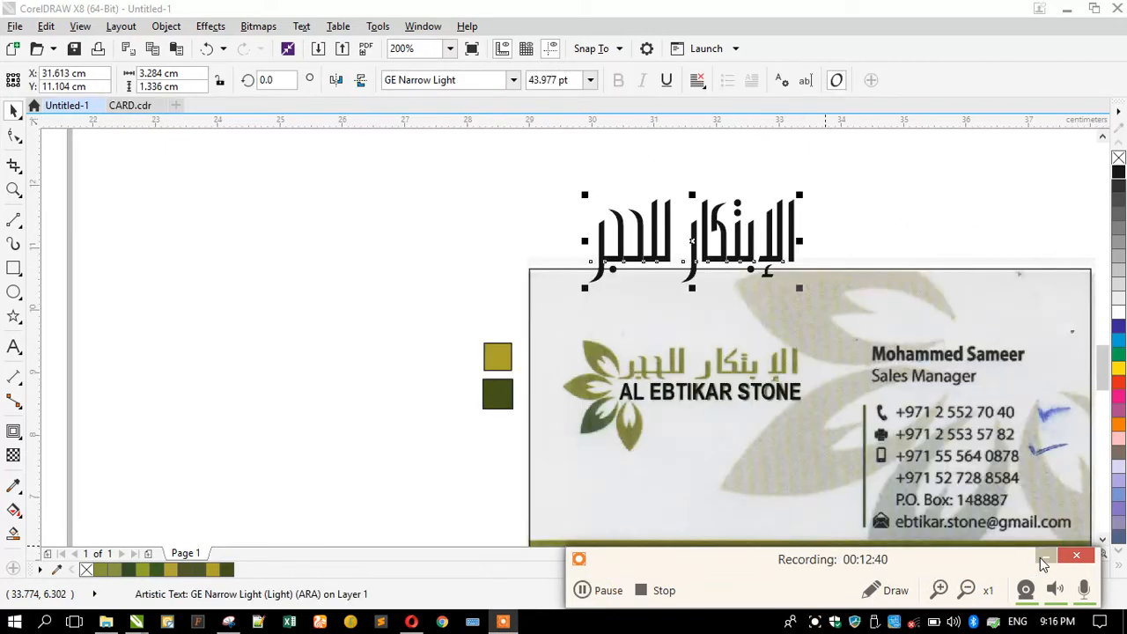
left_click(1043, 556)
left_click(475, 80)
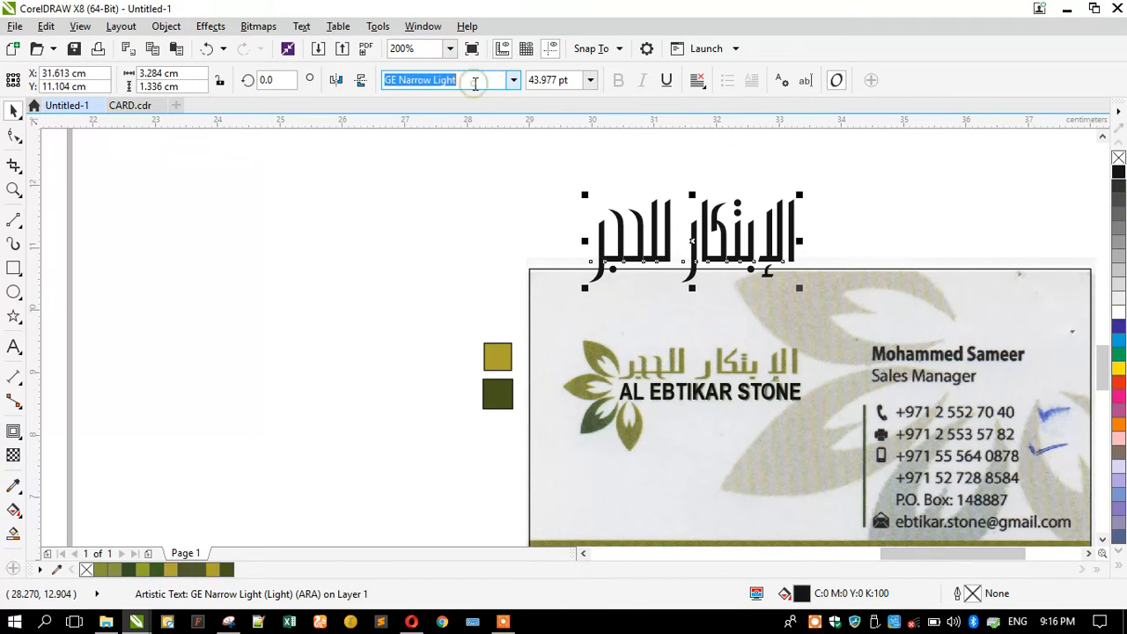
type("F")
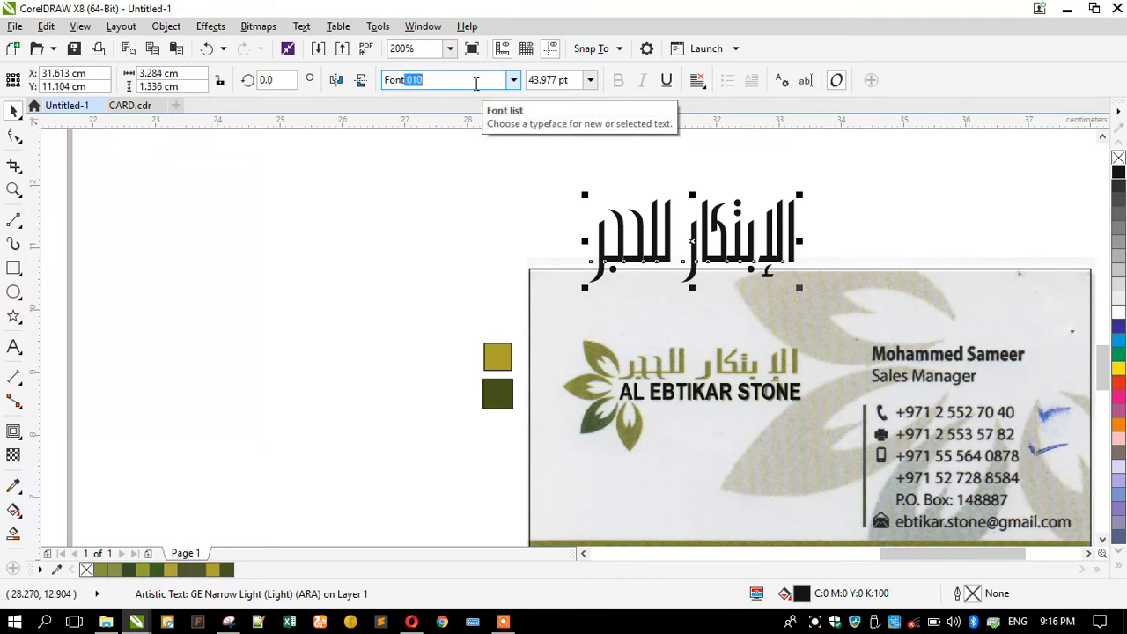
type("ont")
key("Return")
left_click(514, 81)
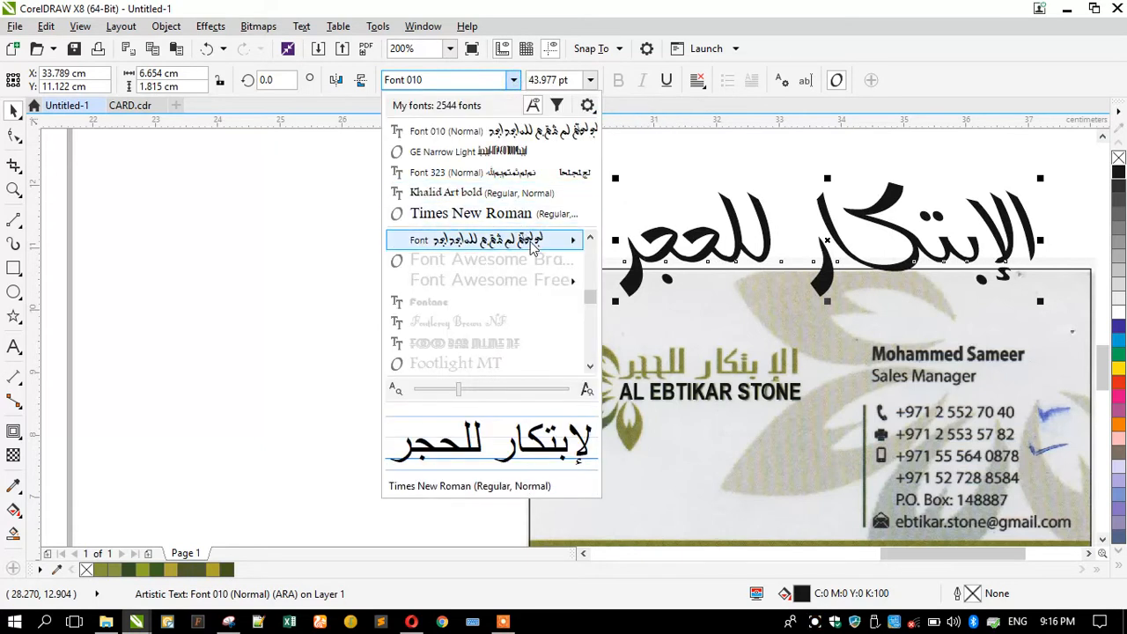
mouse_move(572, 239)
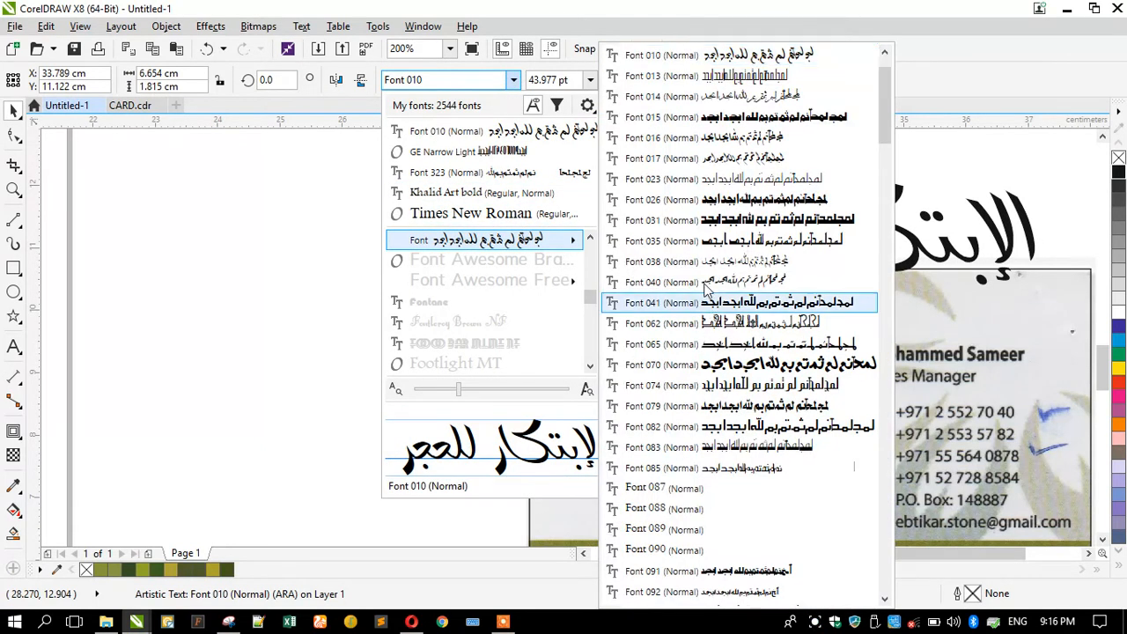
left_click(695, 392)
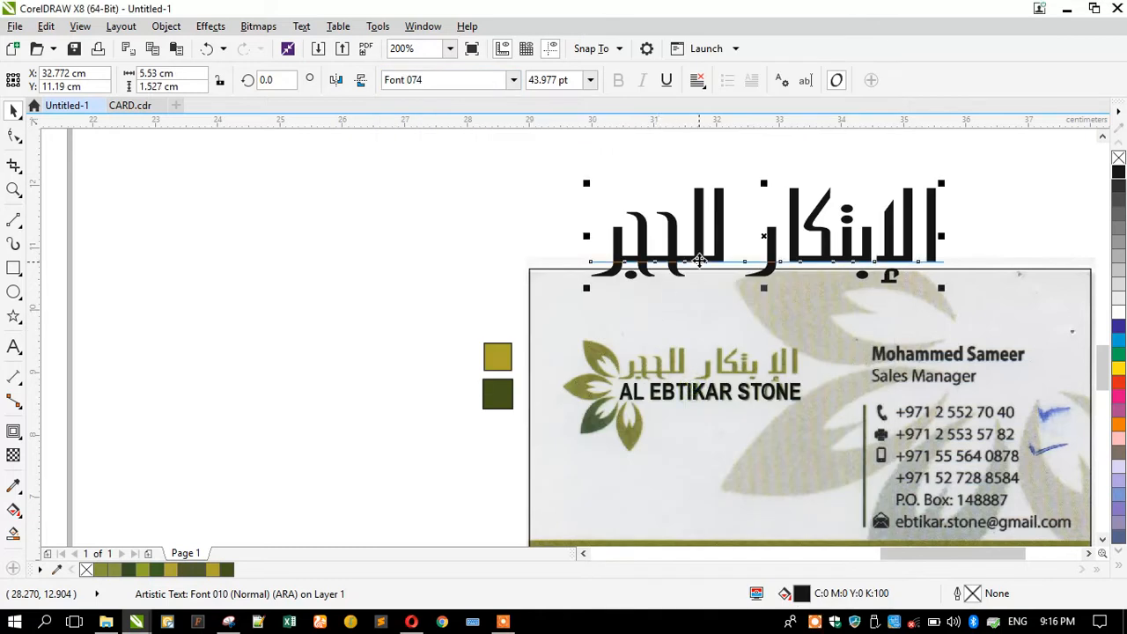
Shrink the Arabic name to about 15 pt, move it onto the logo, and stretch it to fit the scan.
left_click_drag(642, 297, 679, 292)
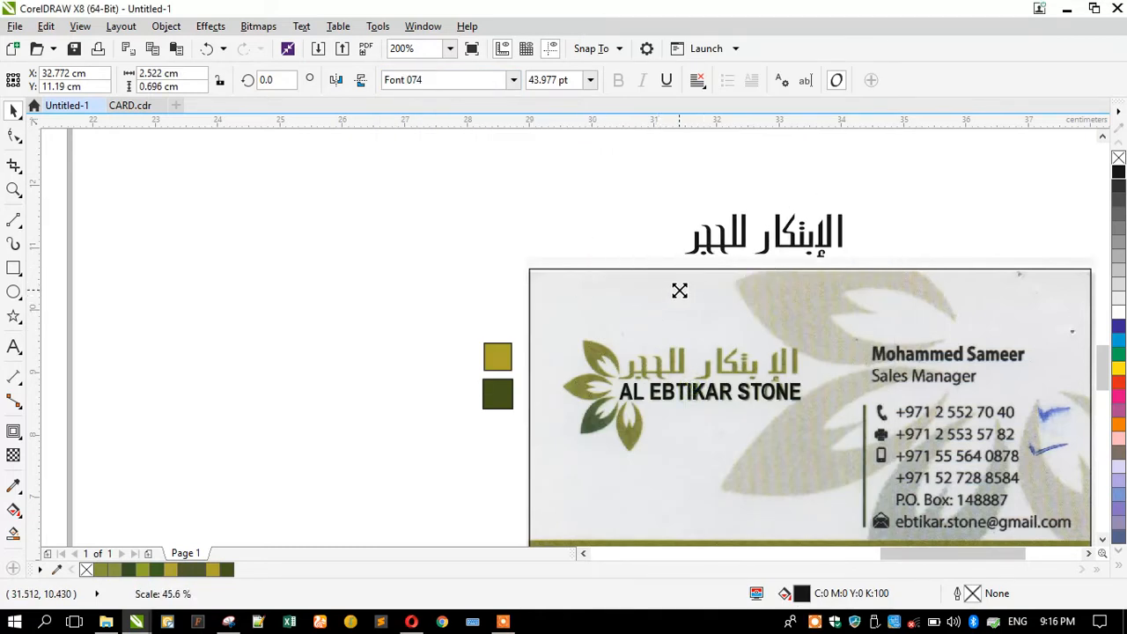
left_click_drag(747, 240, 730, 339)
scroll(695, 359, "up", 2)
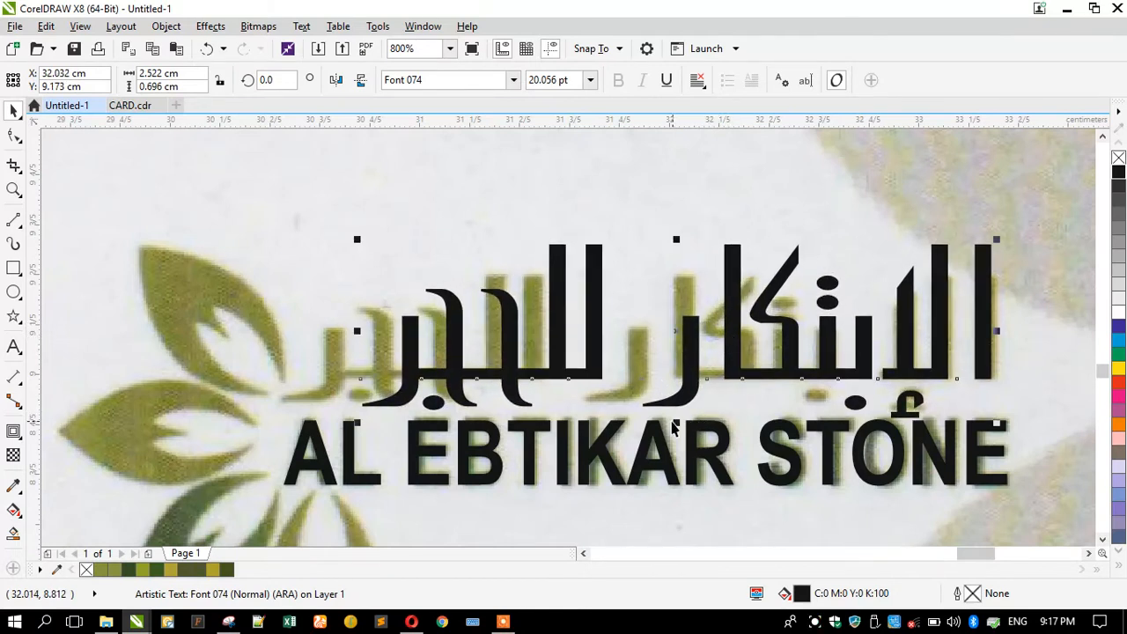
left_click_drag(676, 423, 671, 414)
left_click_drag(674, 234, 657, 265)
mouse_move(359, 343)
left_mouse_down()
mouse_move(242, 325)
mouse_move(417, 326)
mouse_move(316, 324)
mouse_move(367, 322)
mouse_move(354, 324)
left_mouse_up()
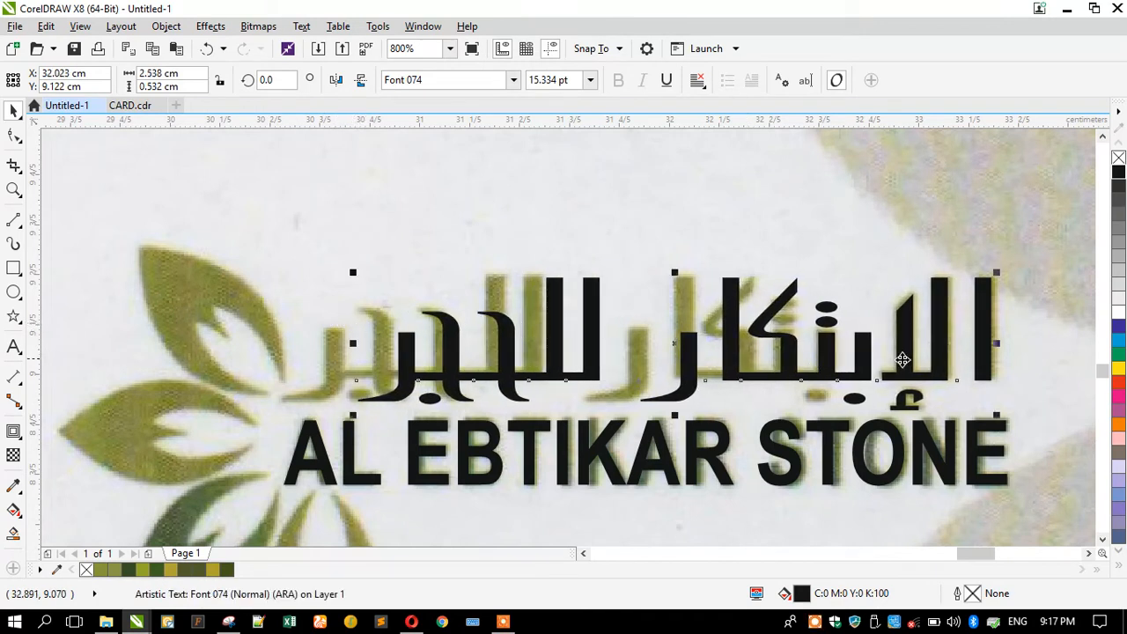
Insert a space after 'الإ' in the Arabic name.
double_click(868, 348)
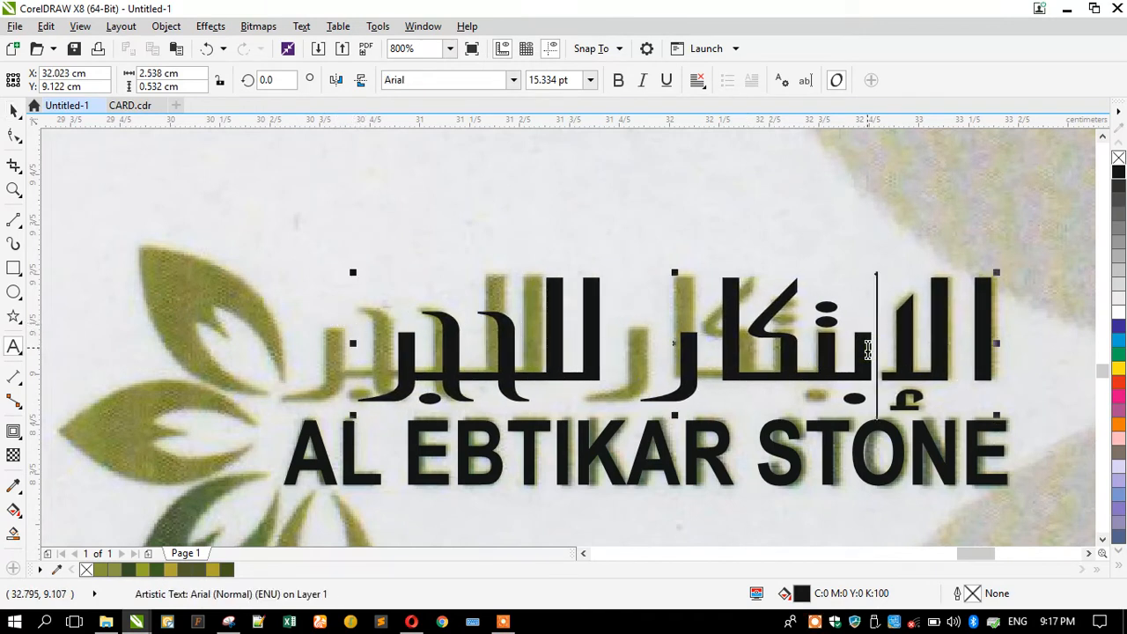
left_click(12, 111)
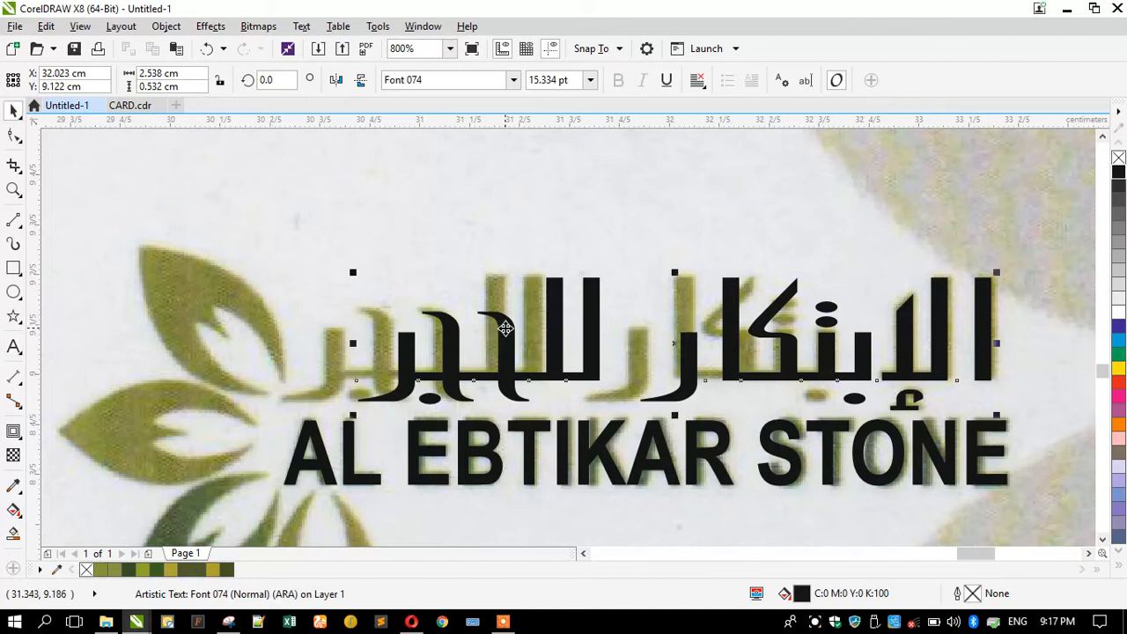
left_click_drag(503, 327, 496, 226)
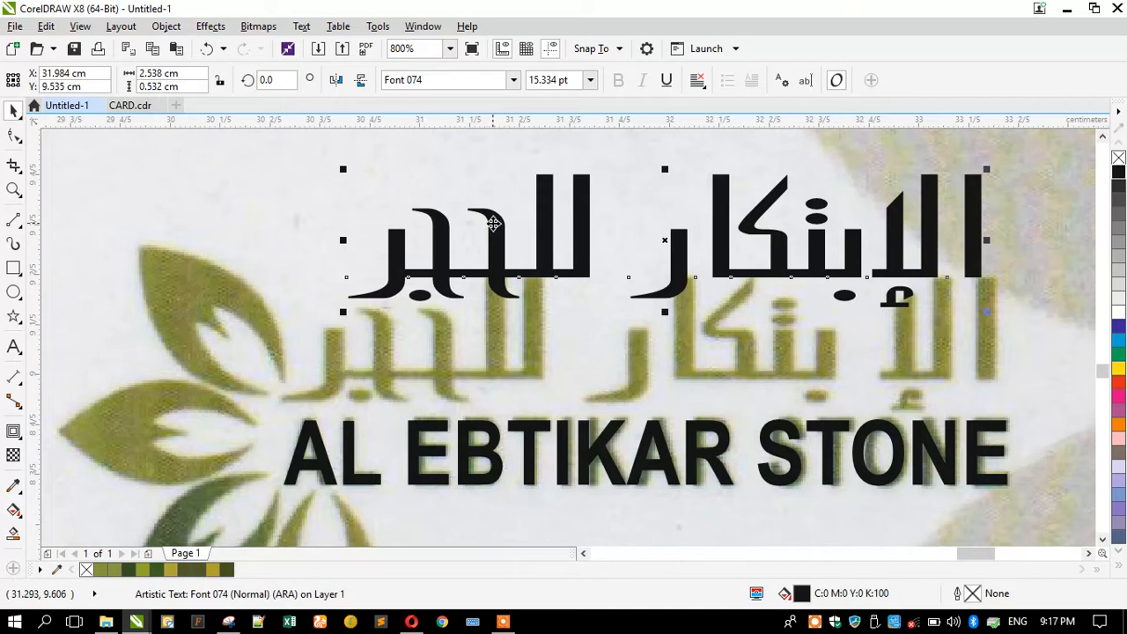
key("ctrl+z")
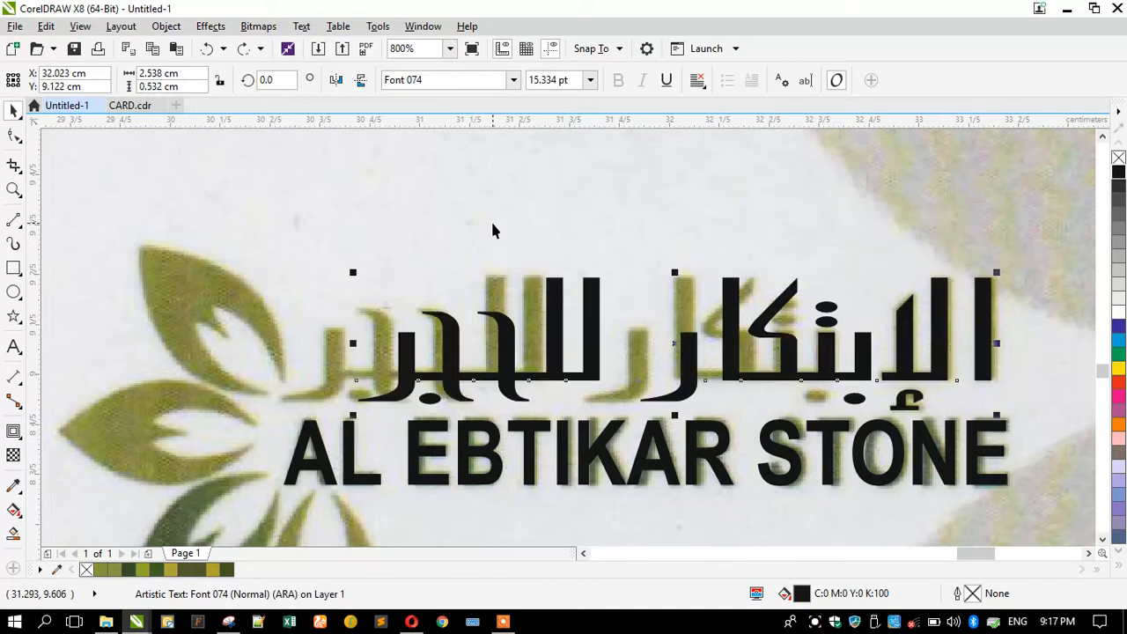
double_click(865, 359)
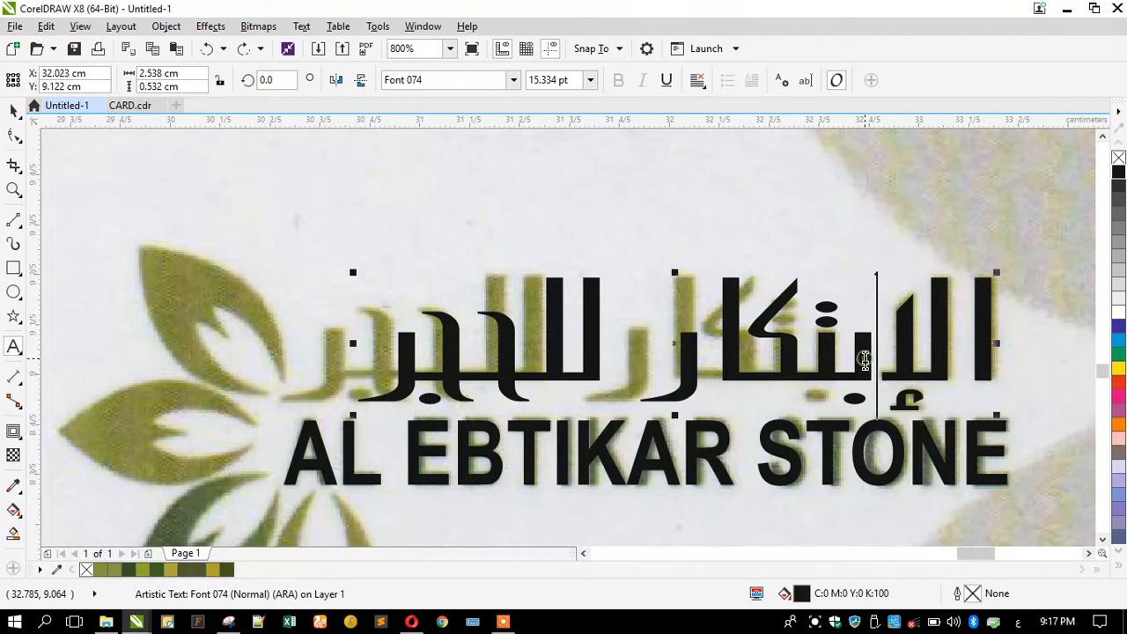
left_click(14, 111)
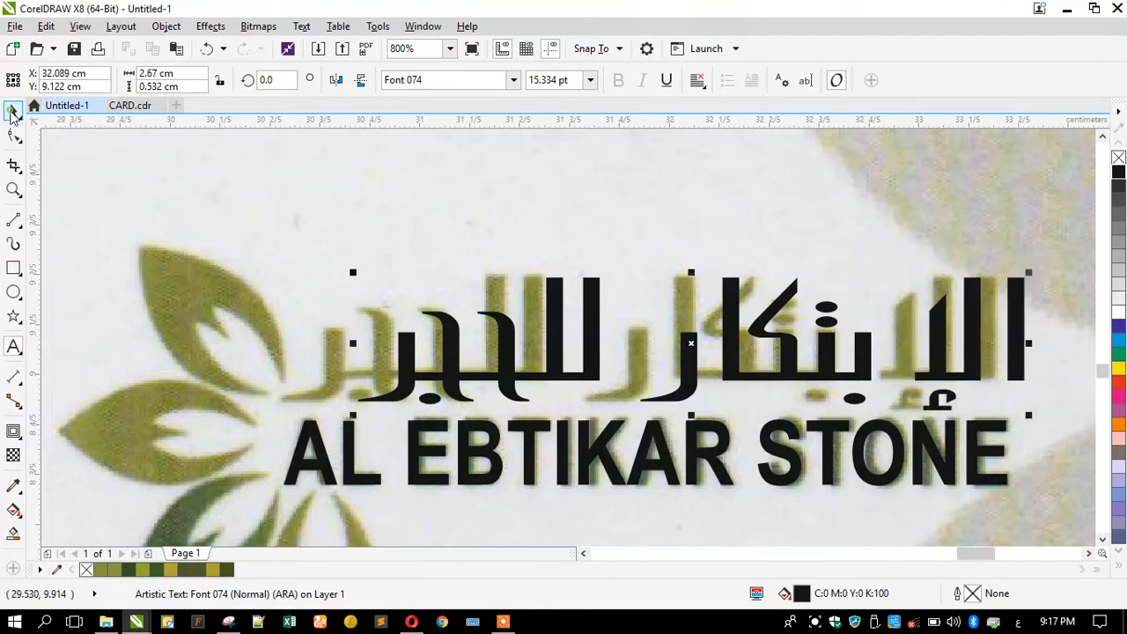
Nudge the Arabic name left and widen it to 2.858 cm across the scanned lettering.
left_click_drag(787, 359, 754, 365)
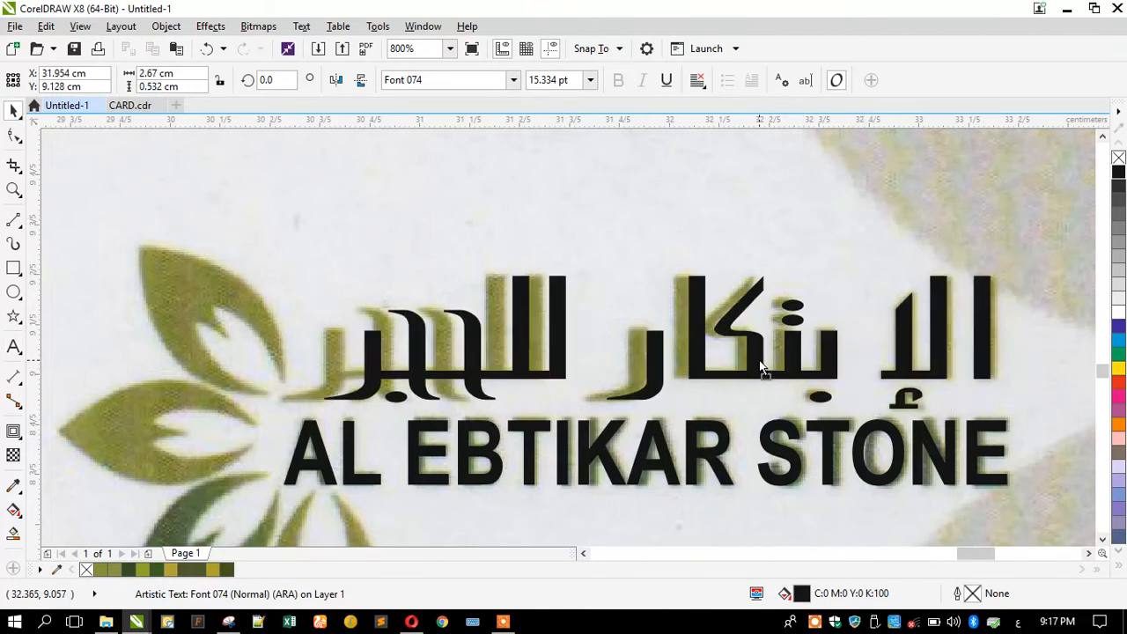
left_click_drag(319, 342, 276, 340)
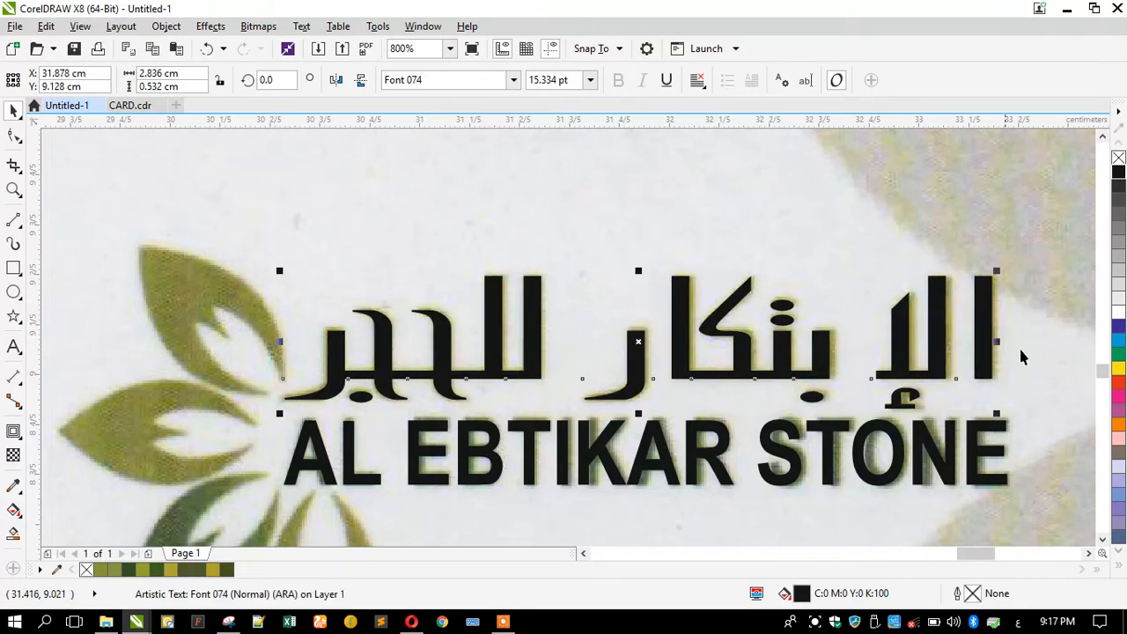
left_click_drag(991, 343, 1002, 341)
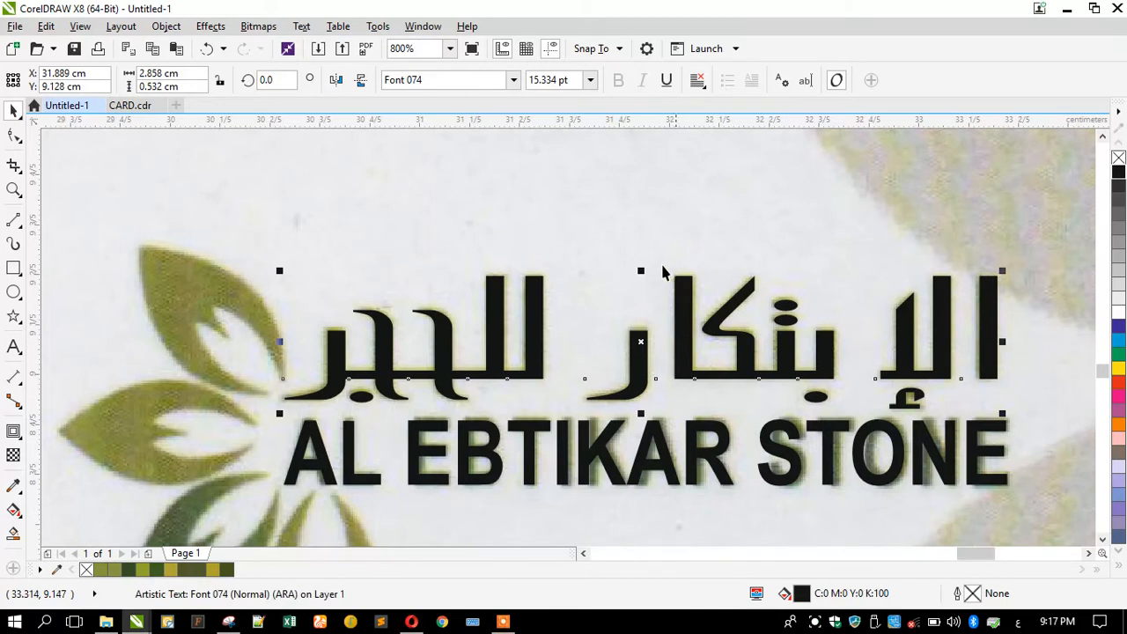
scroll(632, 433, "up", 1)
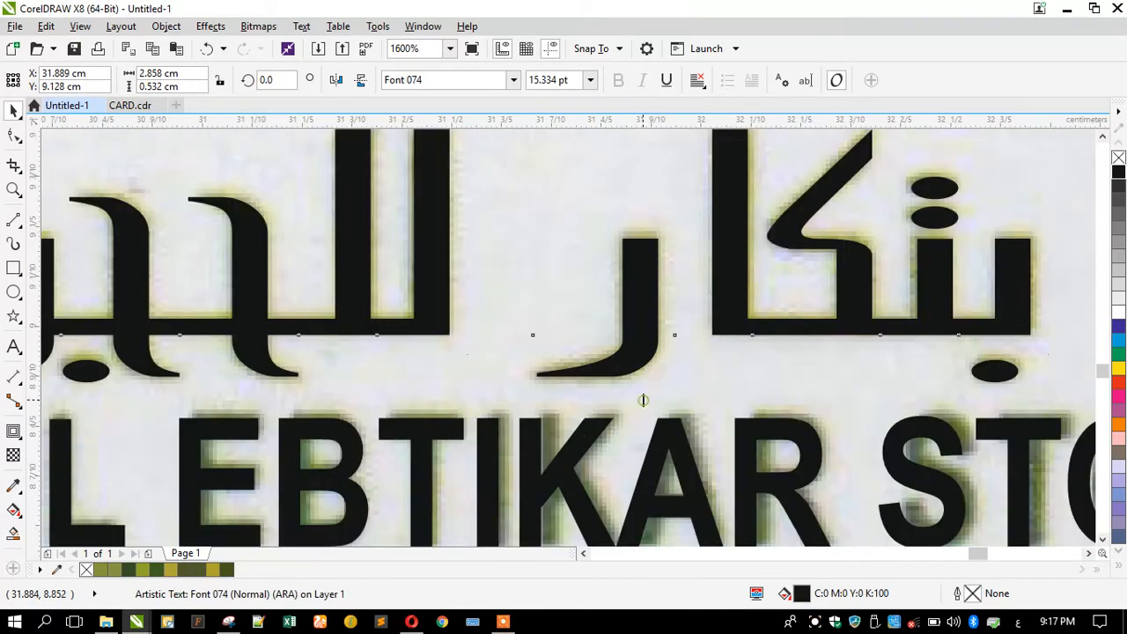
Trim the Arabic name's height slightly, to 15.191 pt and 2.857 × 0.528 cm.
left_click_drag(641, 399, 642, 396)
scroll(614, 342, "down", 2)
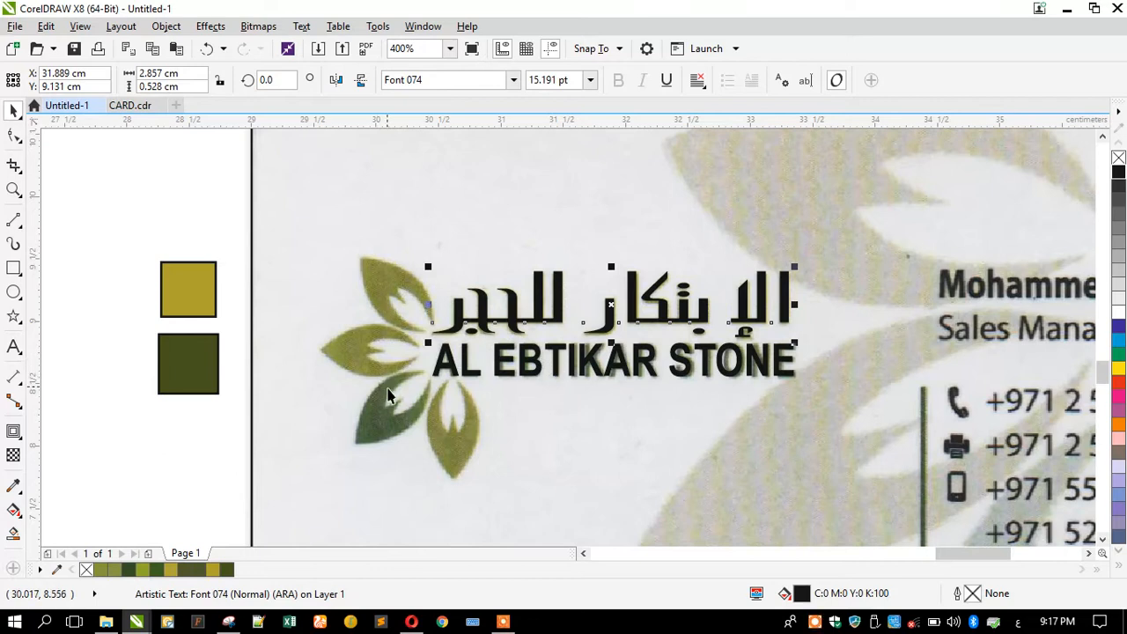
scroll(445, 484, "up", 1)
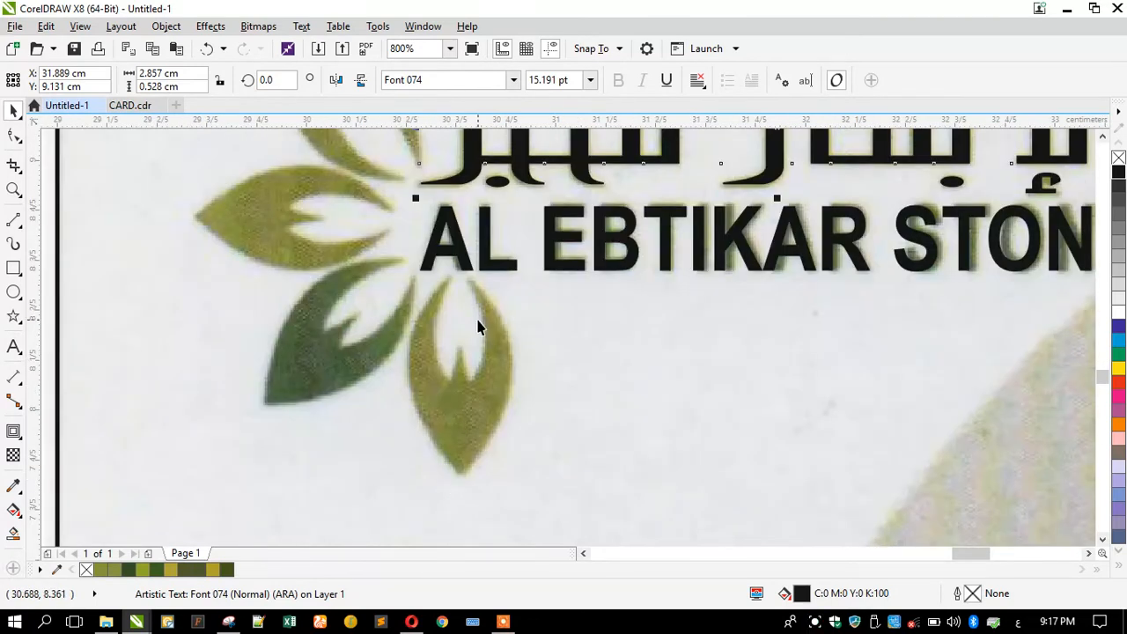
Zoom in closely on the logo's lower leaf.
left_click(13, 188)
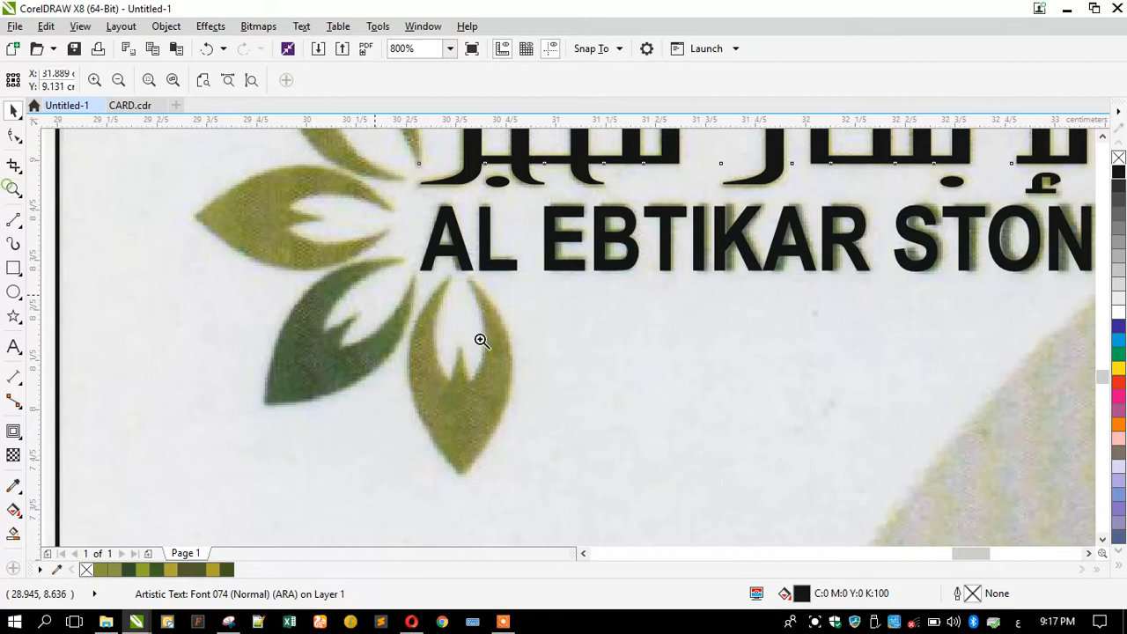
left_click_drag(371, 250, 594, 501)
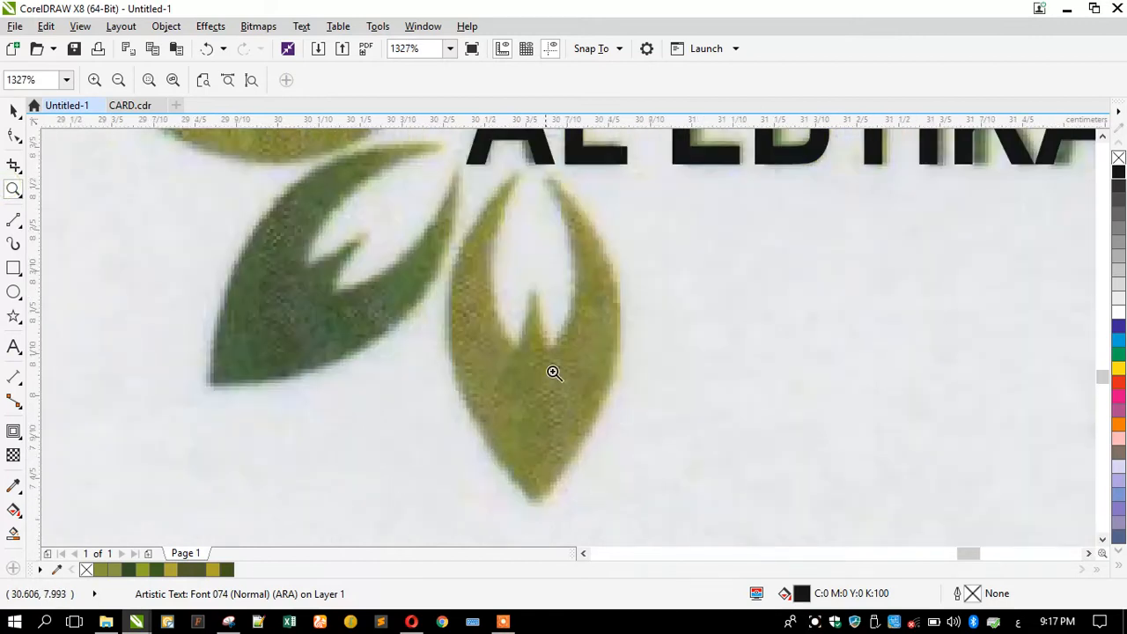
scroll(583, 440, "down", 1)
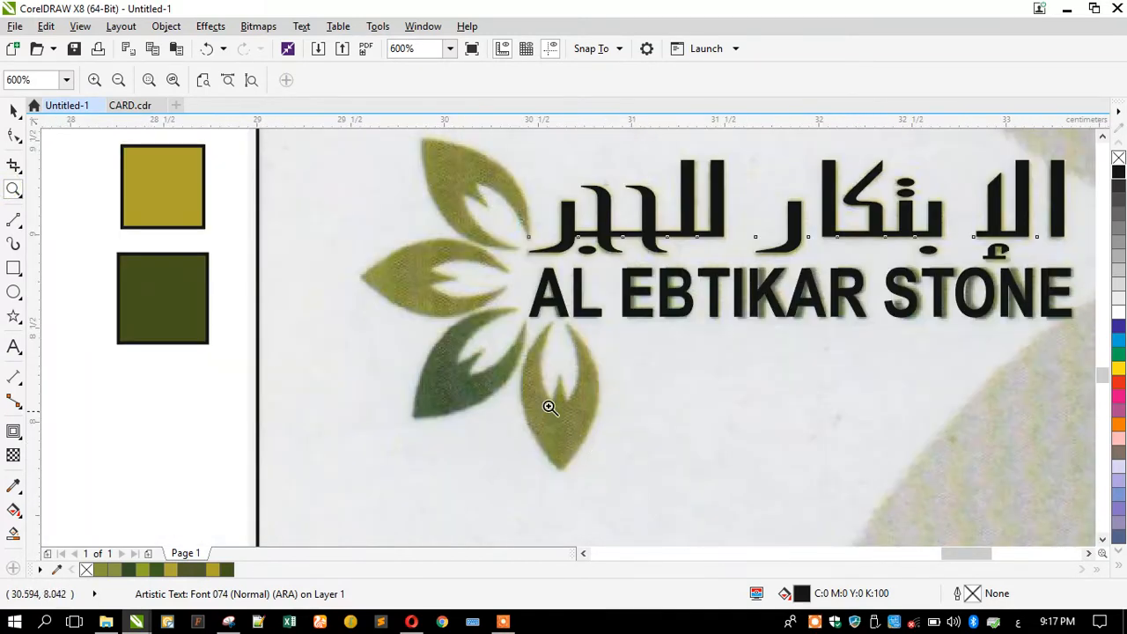
left_click_drag(496, 299, 637, 493)
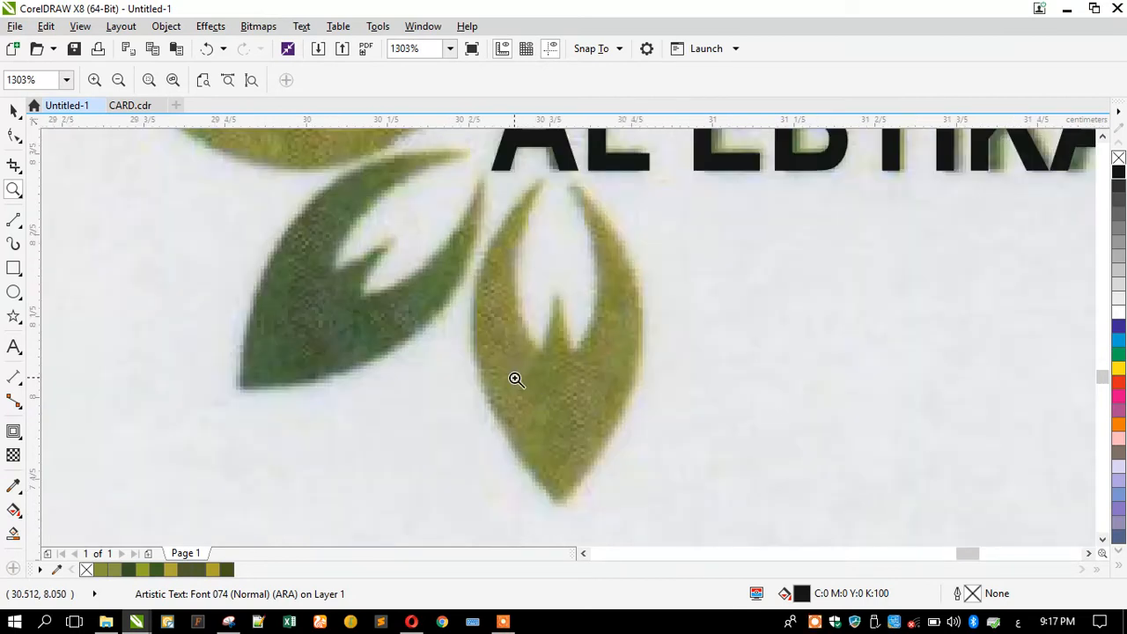
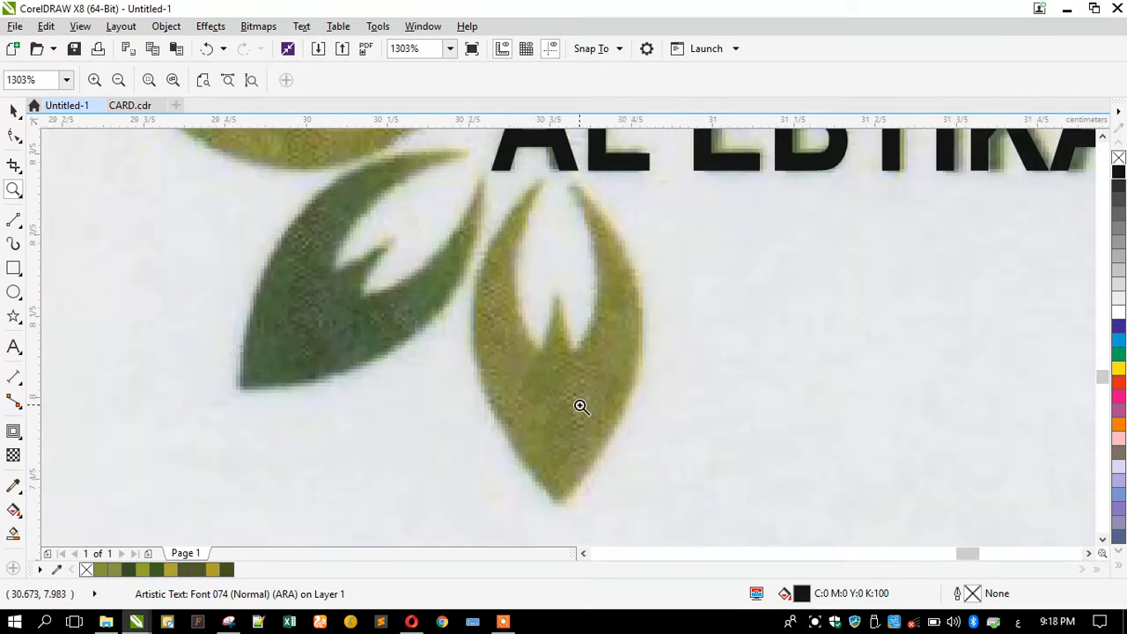
Draw a rectangle over the leaf's right half and convert it to curves with Ctrl+Q.
left_click(15, 269)
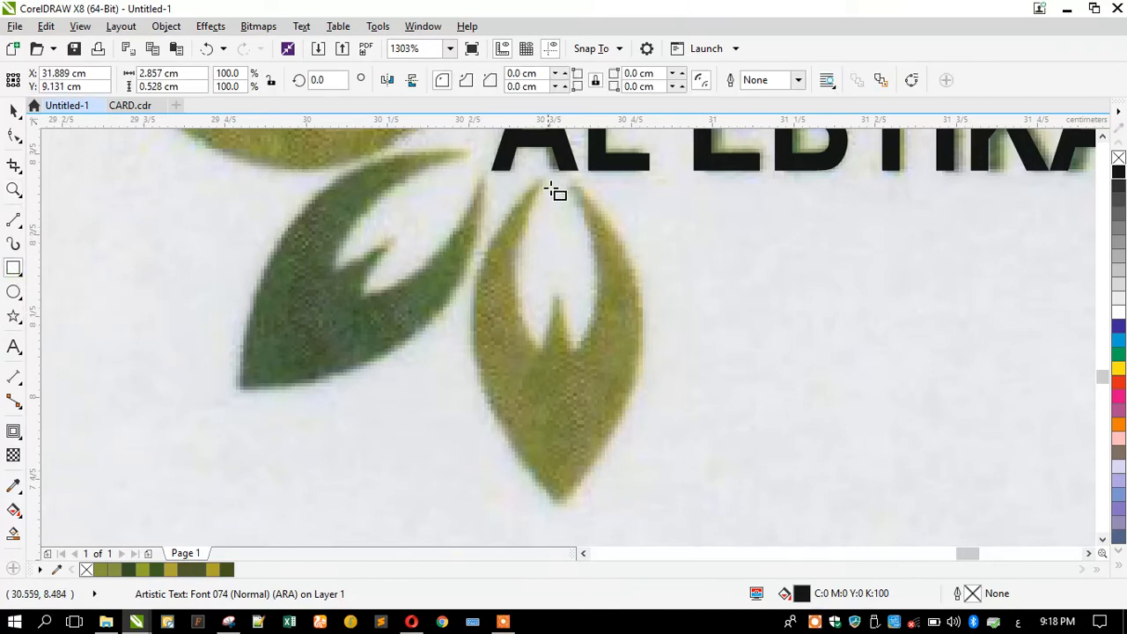
left_click_drag(560, 506, 693, 171)
left_click(14, 134)
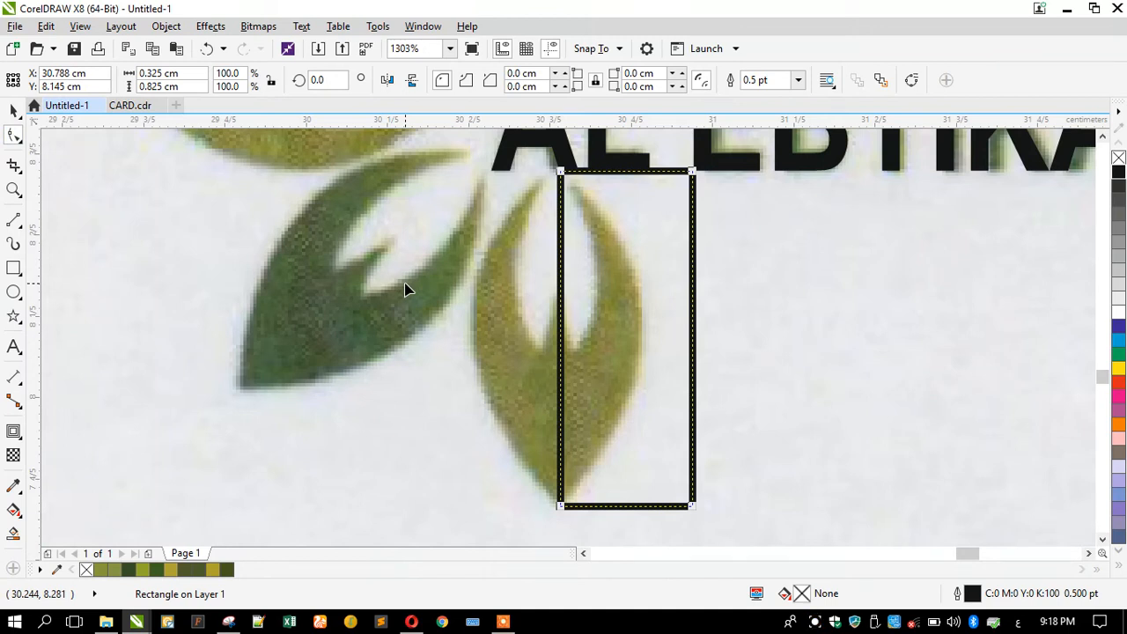
key("ctrl+q")
Make the rectangle's left side a curve and bow it outward around the leaf's edge.
left_click_drag(560, 314, 502, 314)
key("ctrl+z")
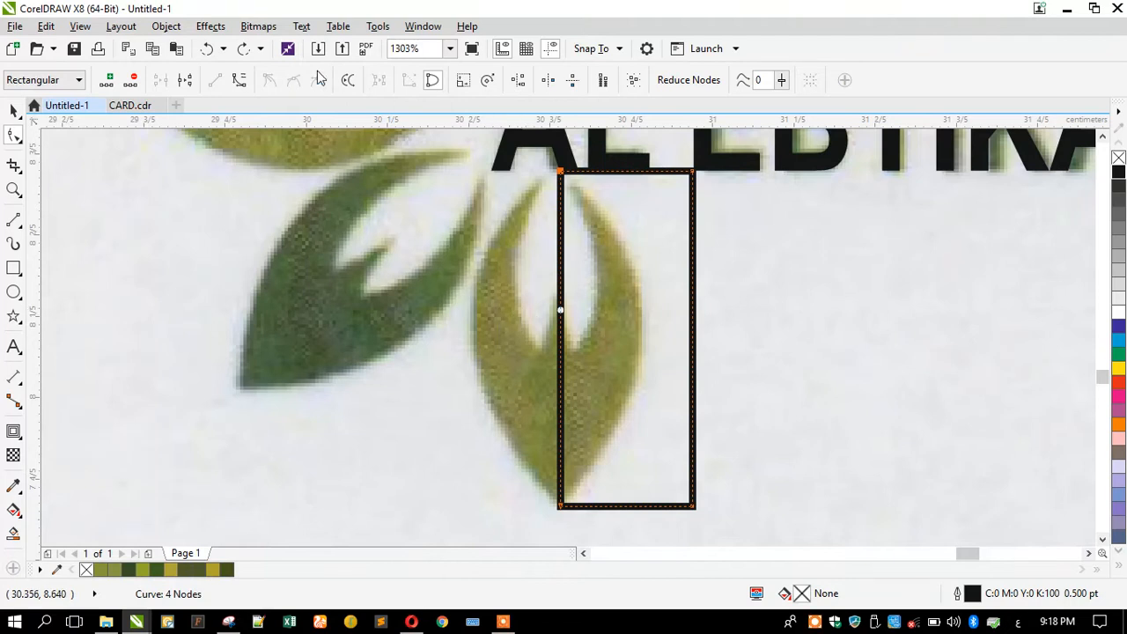
left_click(238, 79)
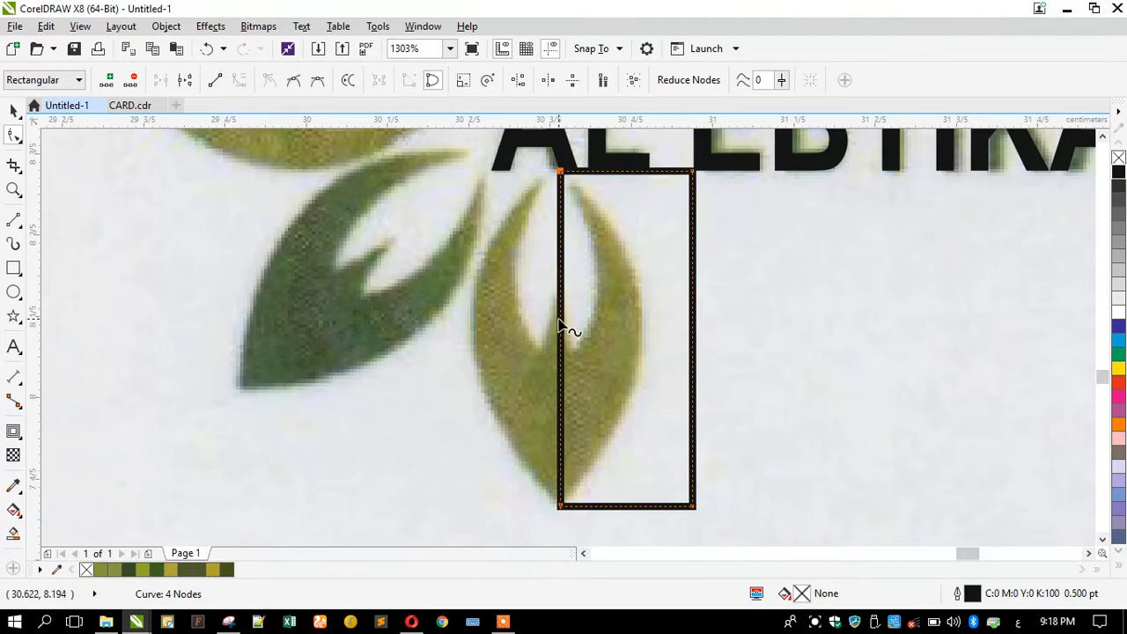
left_click_drag(561, 326, 473, 321)
left_click(13, 110)
scroll(556, 338, "down", 2)
Adjust the curved shape: stretch its top up, nudge it left and narrow its left side.
scroll(556, 338, "up", 2)
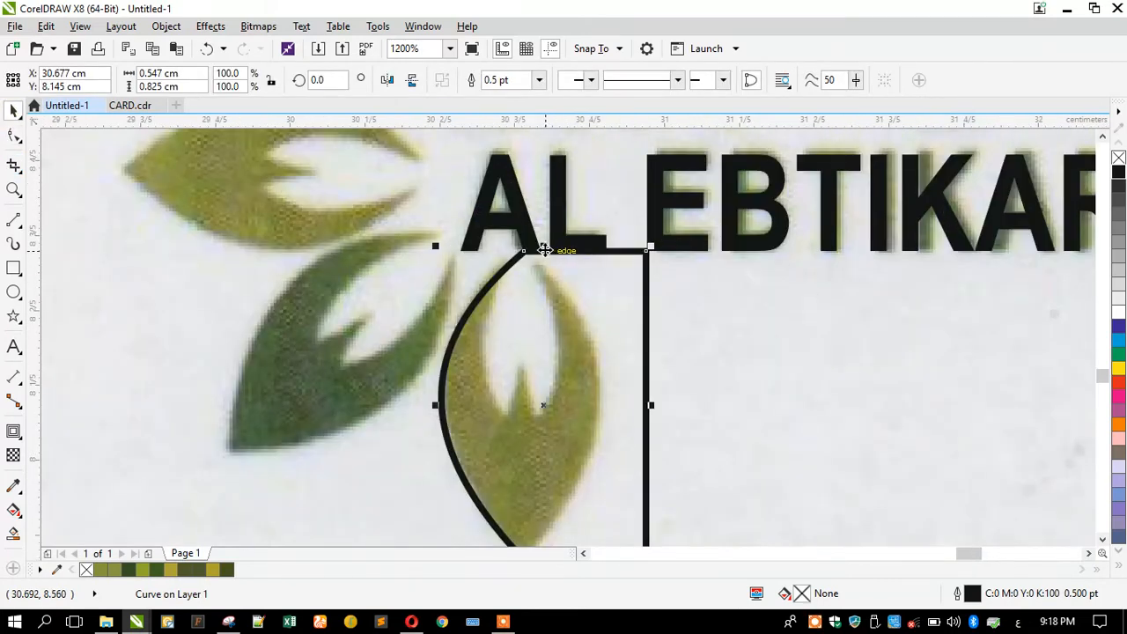
left_click_drag(544, 251, 550, 234)
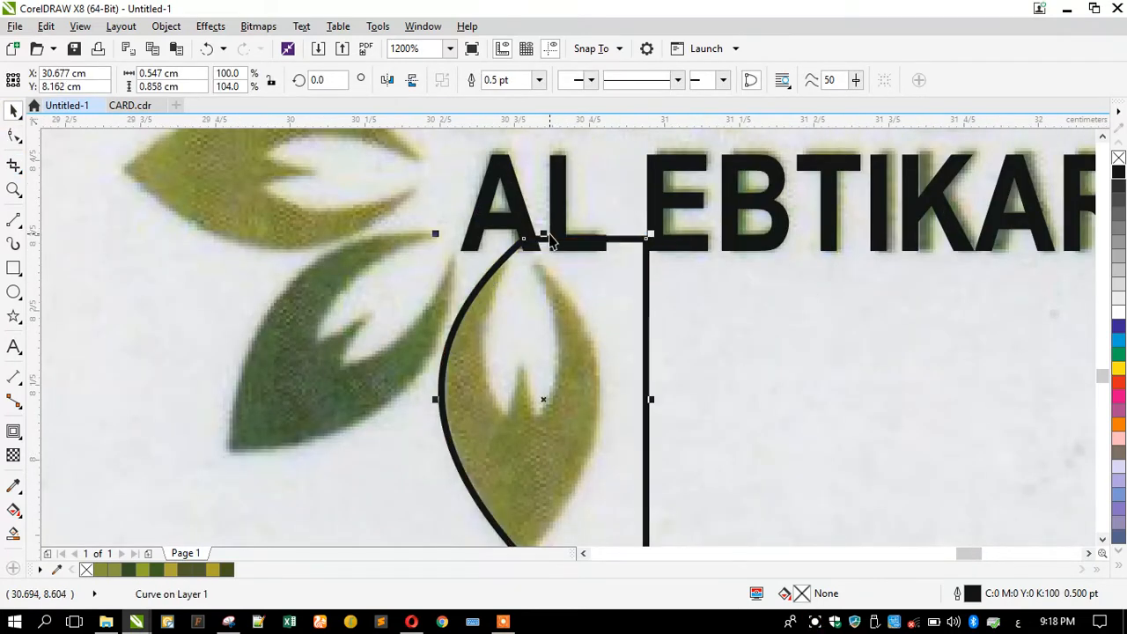
scroll(471, 229, "down", 1)
scroll(550, 361, "up", 3)
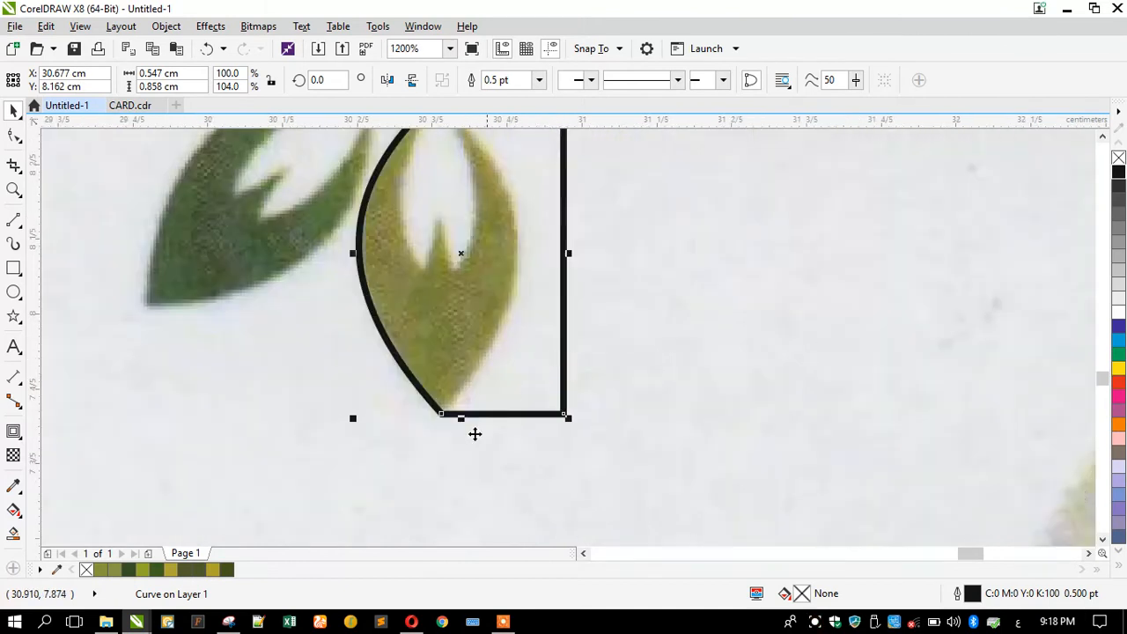
left_click_drag(387, 387, 380, 387)
scroll(530, 473, "down", 2)
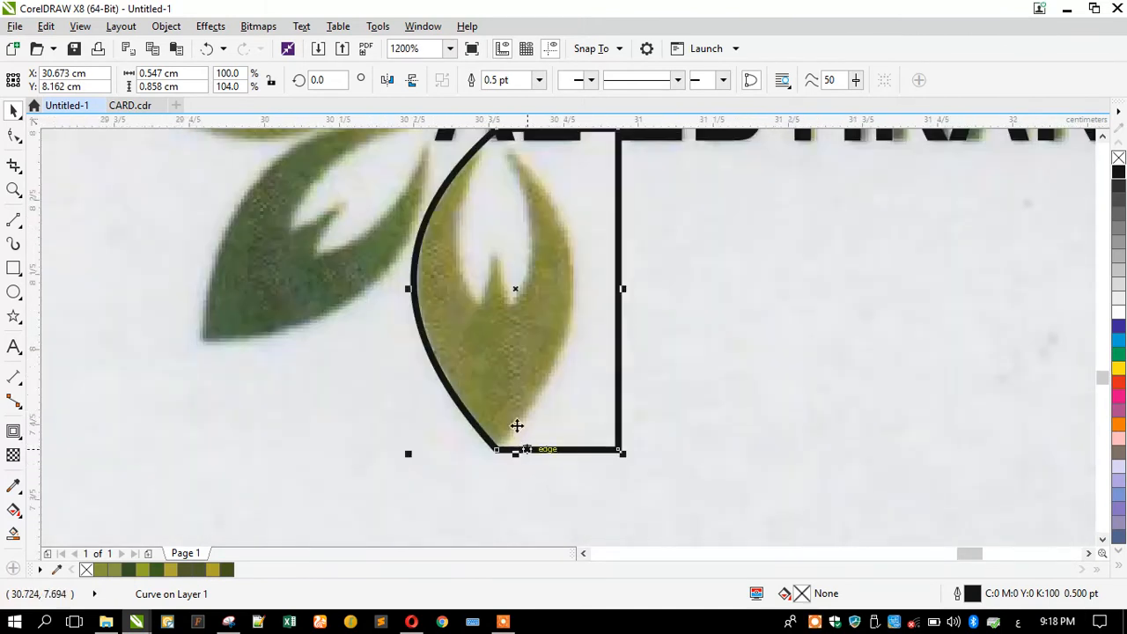
scroll(468, 253, "up", 1)
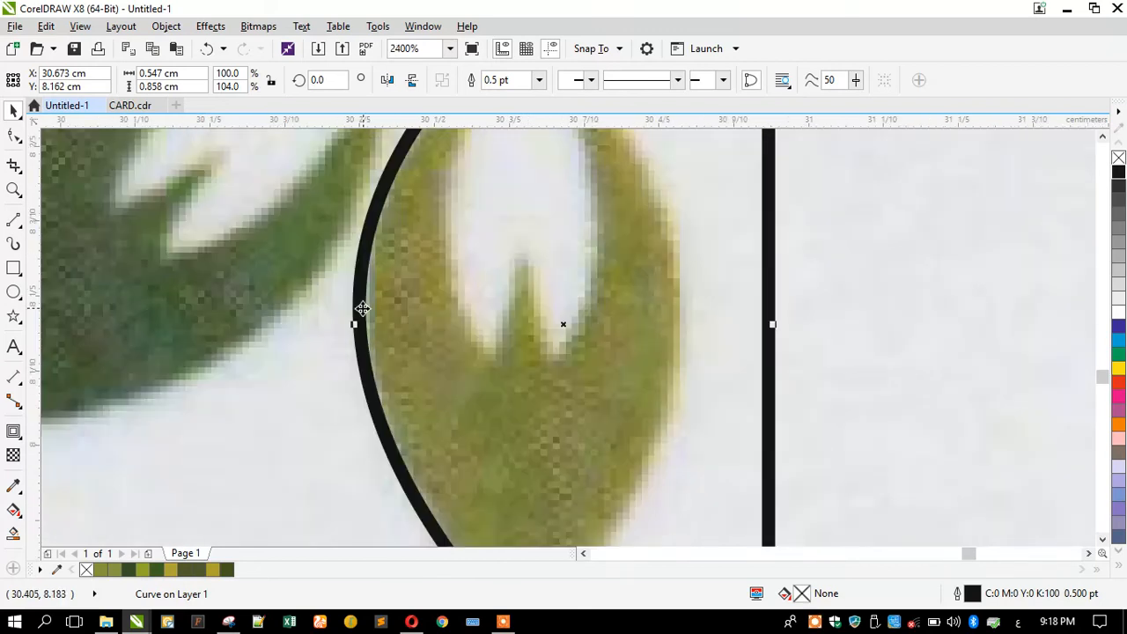
left_click_drag(353, 327, 371, 327)
scroll(468, 322, "down", 1)
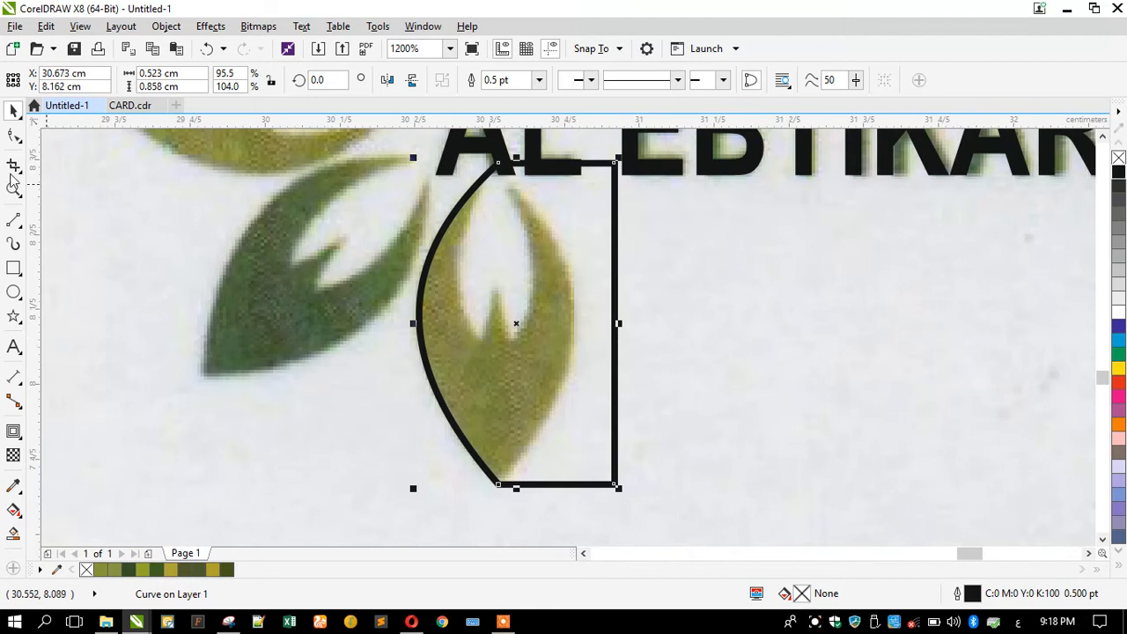
Refine the arc's upper and lower curvature by moving its nodes.
left_click(13, 135)
left_click_drag(367, 362, 509, 492)
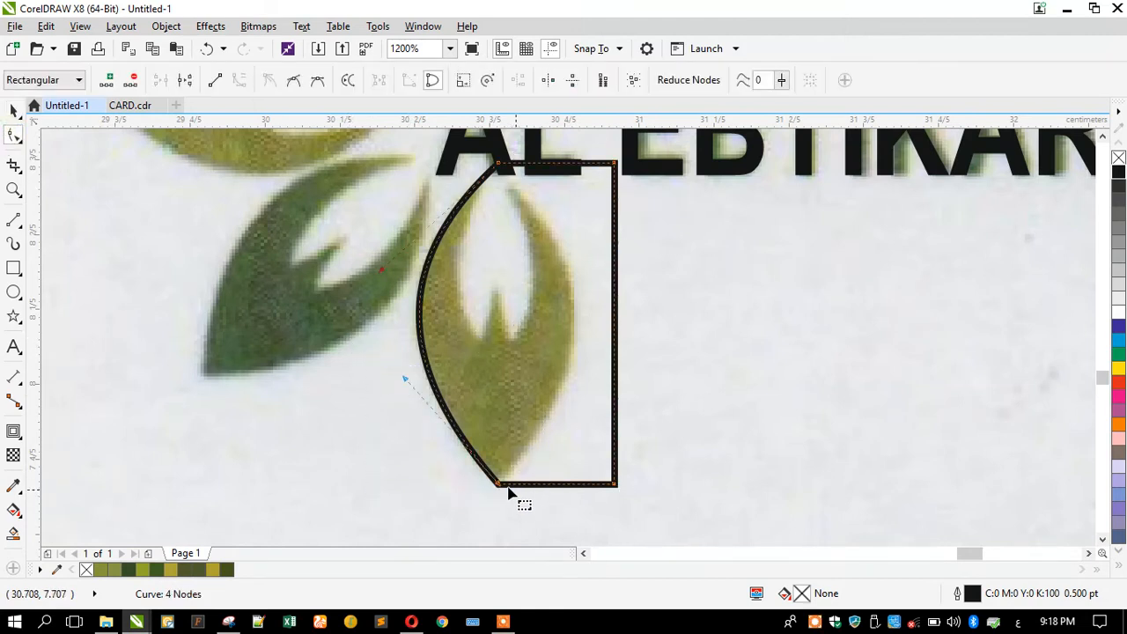
left_click_drag(405, 383, 402, 388)
left_click_drag(382, 274, 380, 263)
left_click_drag(399, 386, 402, 389)
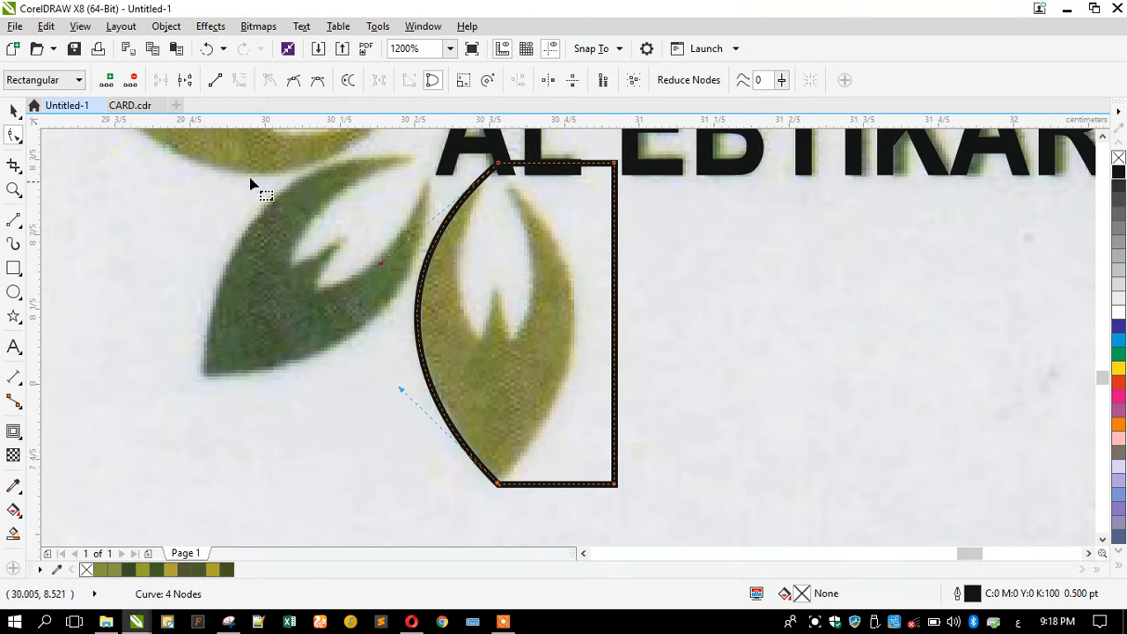
left_click(14, 110)
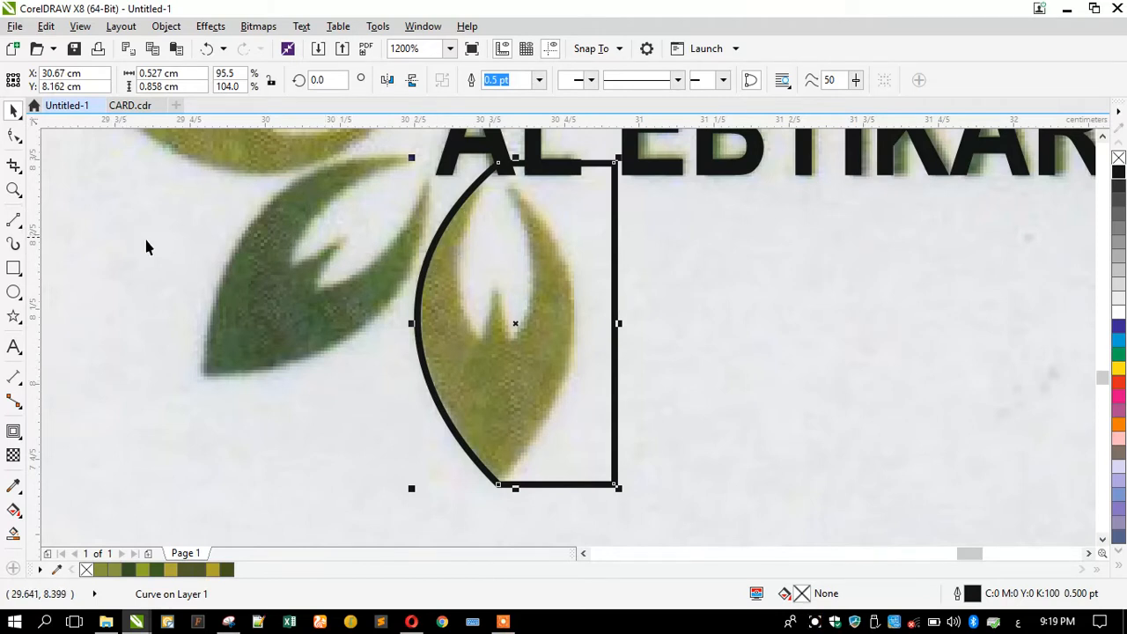
Duplicate the curved half, mirror it horizontally and align it so the halves meet.
left_click_drag(500, 278, 263, 373)
left_click(387, 80)
scroll(492, 500, "up", 3)
left_click_drag(329, 356, 541, 355)
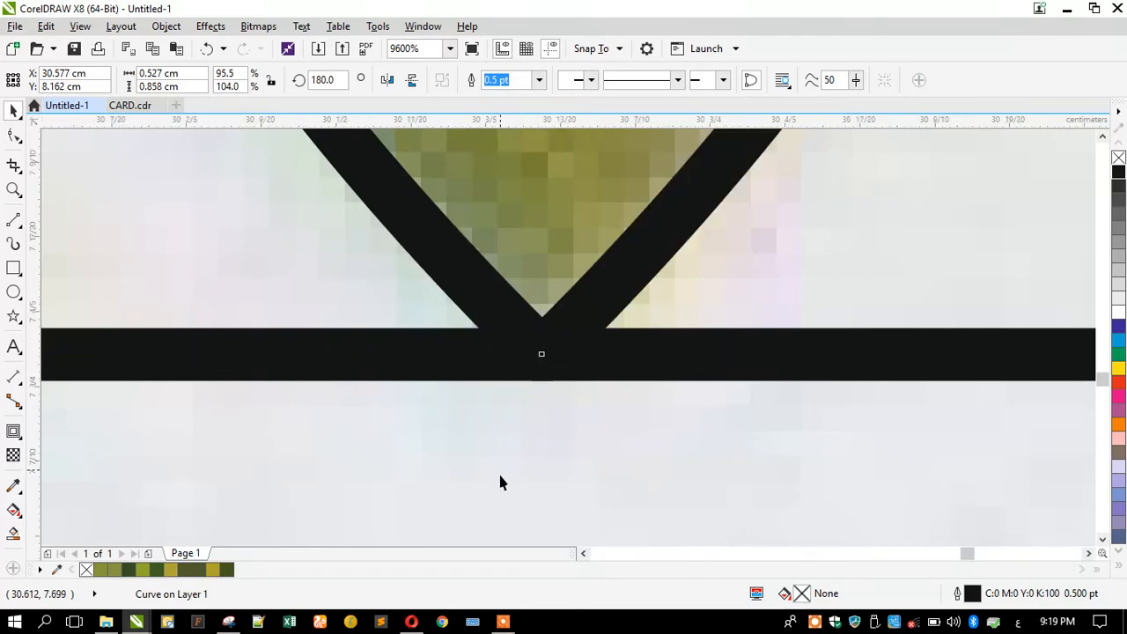
scroll(498, 475, "down", 4)
scroll(503, 314, "up", 2)
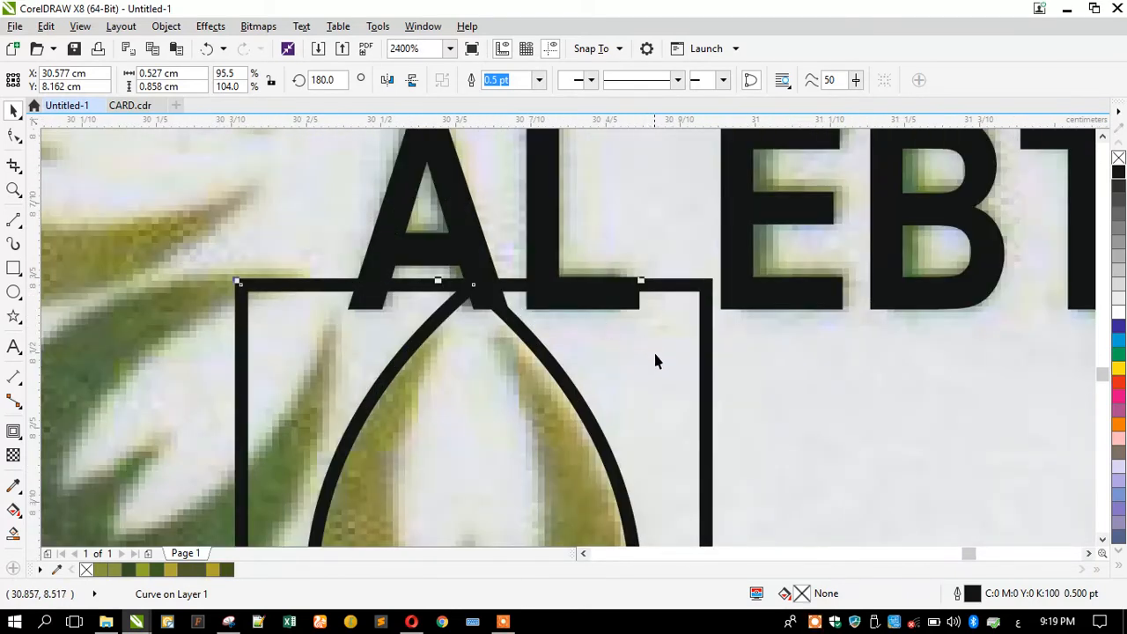
Merge both halves into one pointed leaf outline and delete a leftover box edge.
left_click(655, 354, "shift")
left_click(521, 81)
scroll(392, 308, "down", 1)
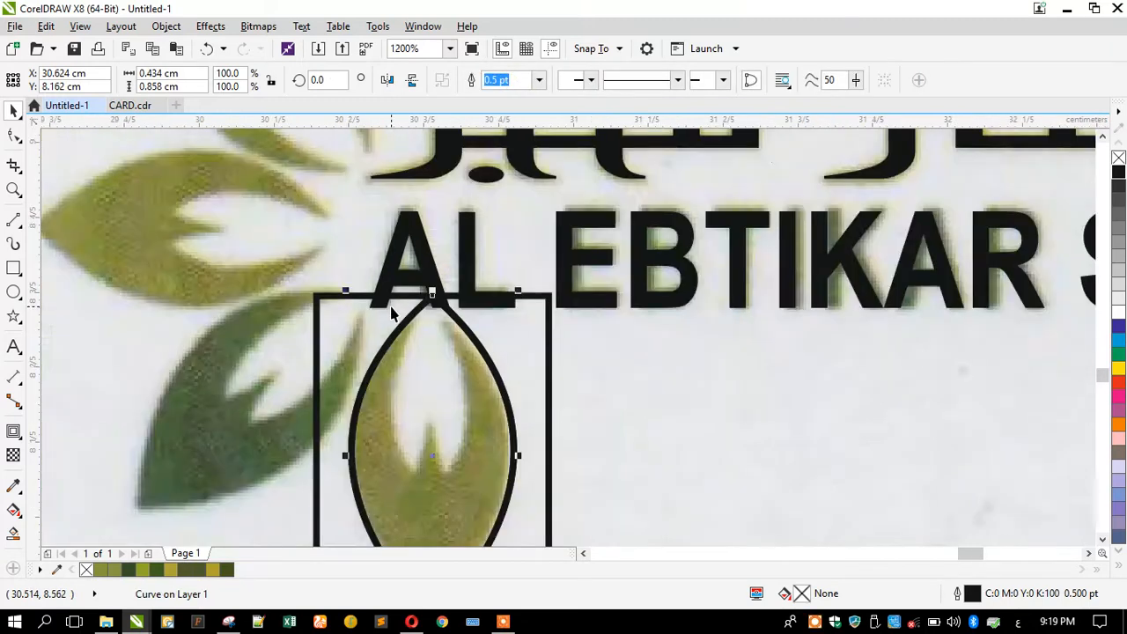
scroll(392, 308, "down", 1)
left_click(359, 315)
scroll(349, 379, "up", 1)
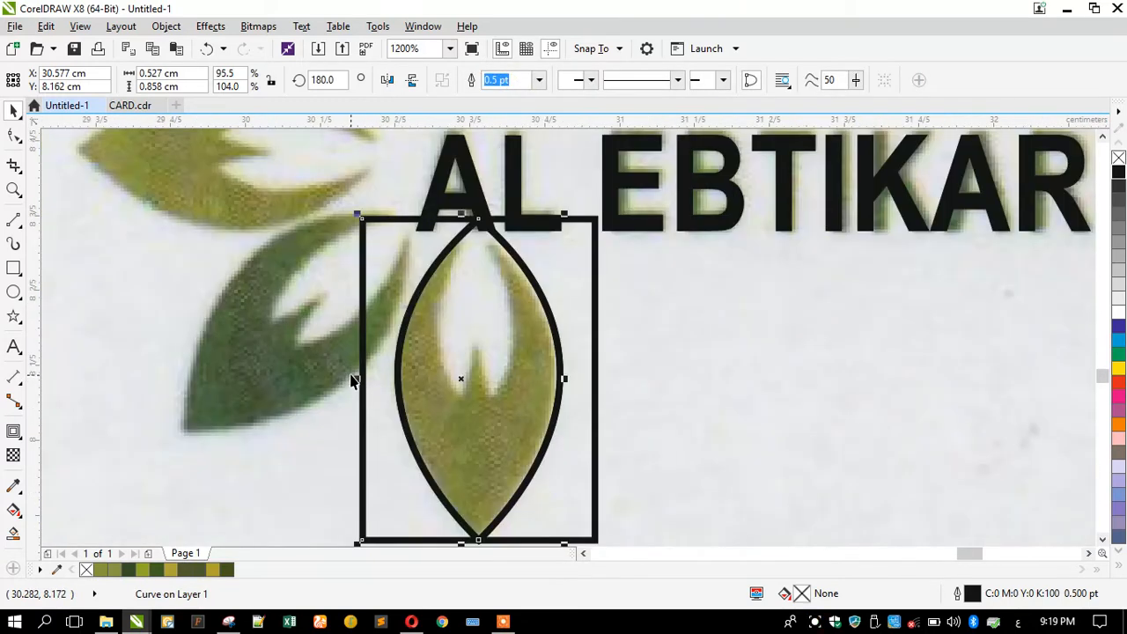
key("Delete")
Delete the last leftover box piece and lower the leaf outline's top tip slightly.
left_click(582, 297)
key("Delete")
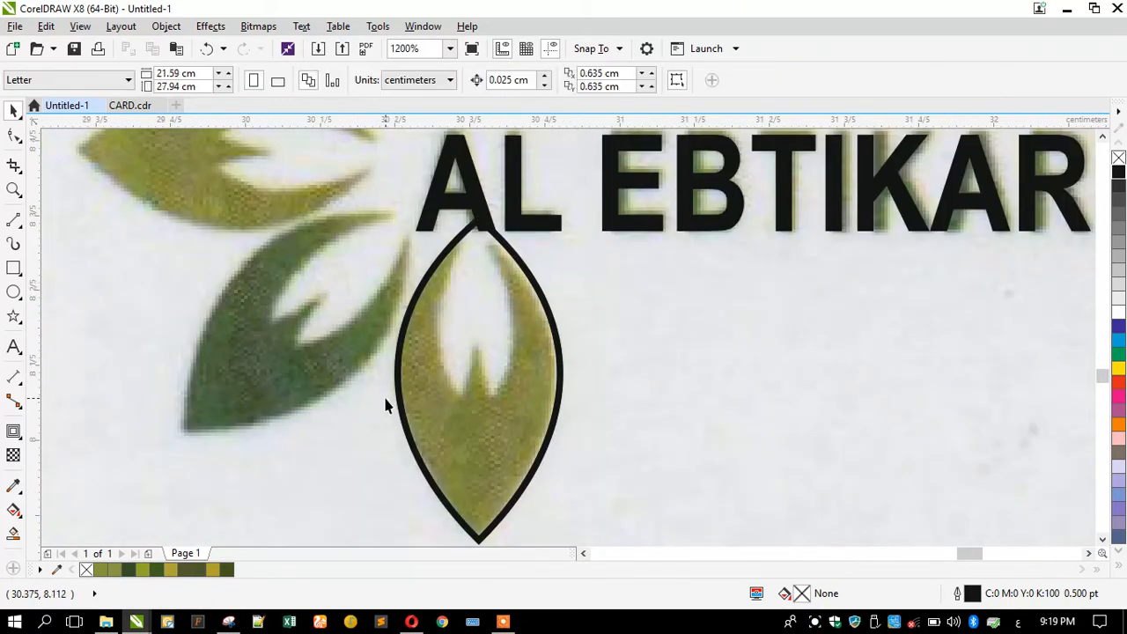
left_click(460, 370)
scroll(467, 222, "up", 1)
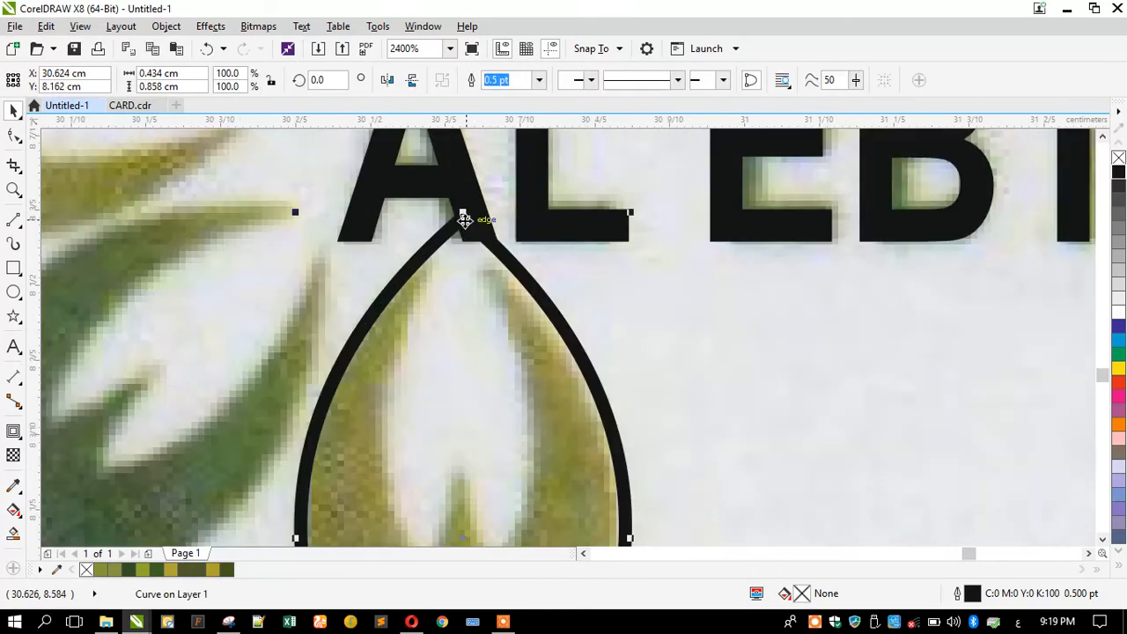
mouse_move(462, 213)
left_mouse_down()
mouse_move(453, 221)
mouse_move(468, 234)
left_mouse_up()
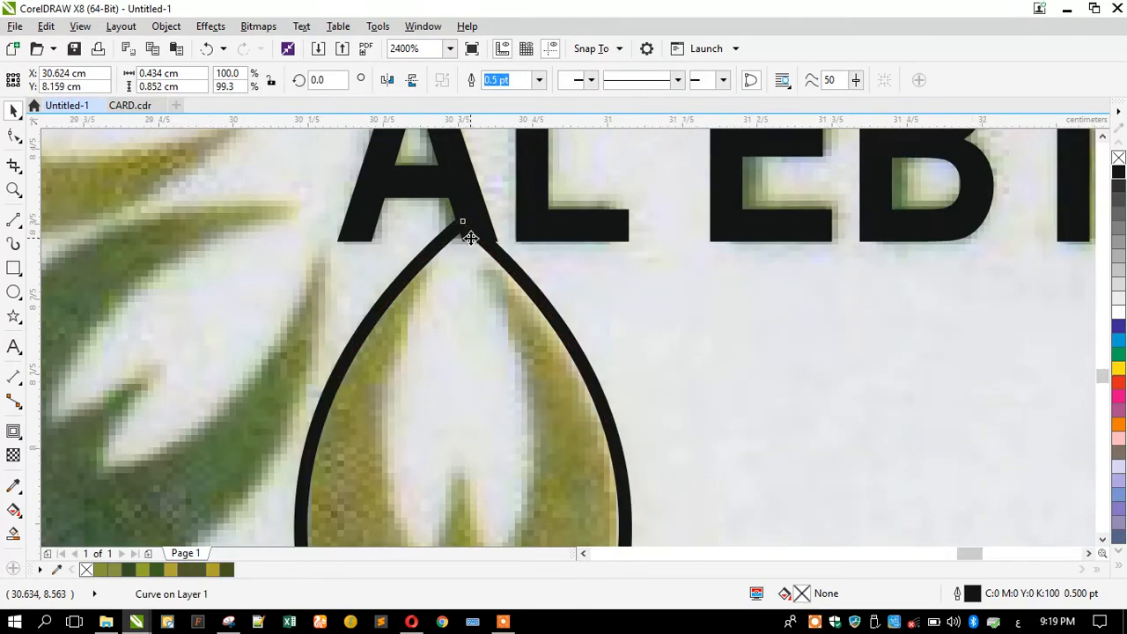
scroll(468, 234, "down", 1)
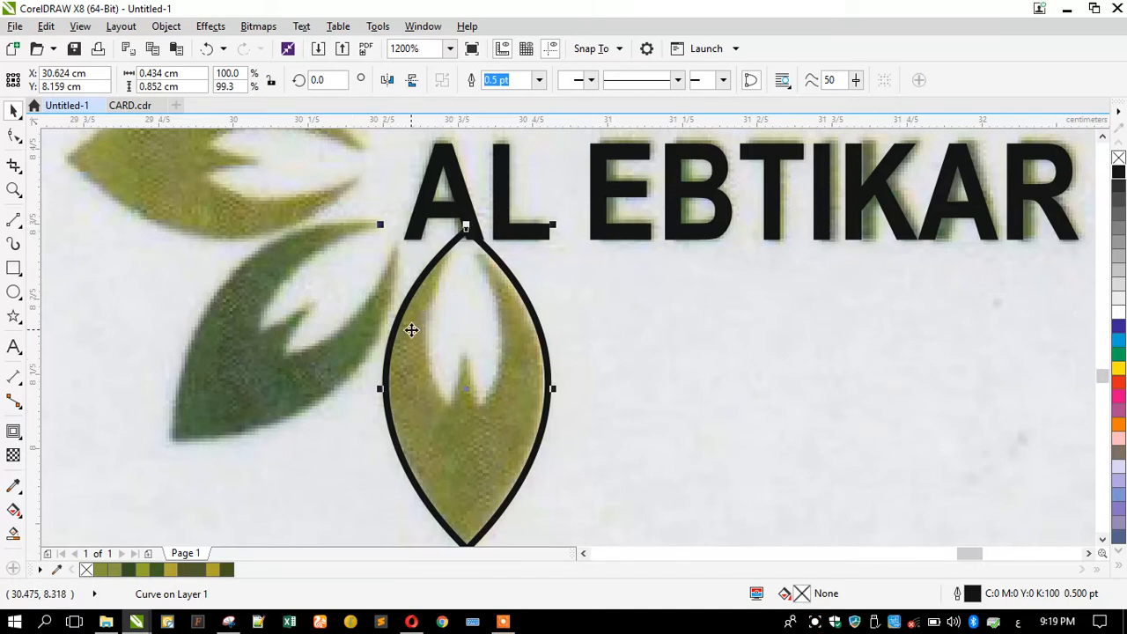
Make a smaller inner copy of the leaf, moved up and resized to share the top tip.
left_click_drag(390, 224, 410, 237)
left_click_drag(452, 347, 466, 277)
scroll(433, 323, "up", 1)
left_click_drag(410, 312, 426, 311)
scroll(460, 298, "down", 1)
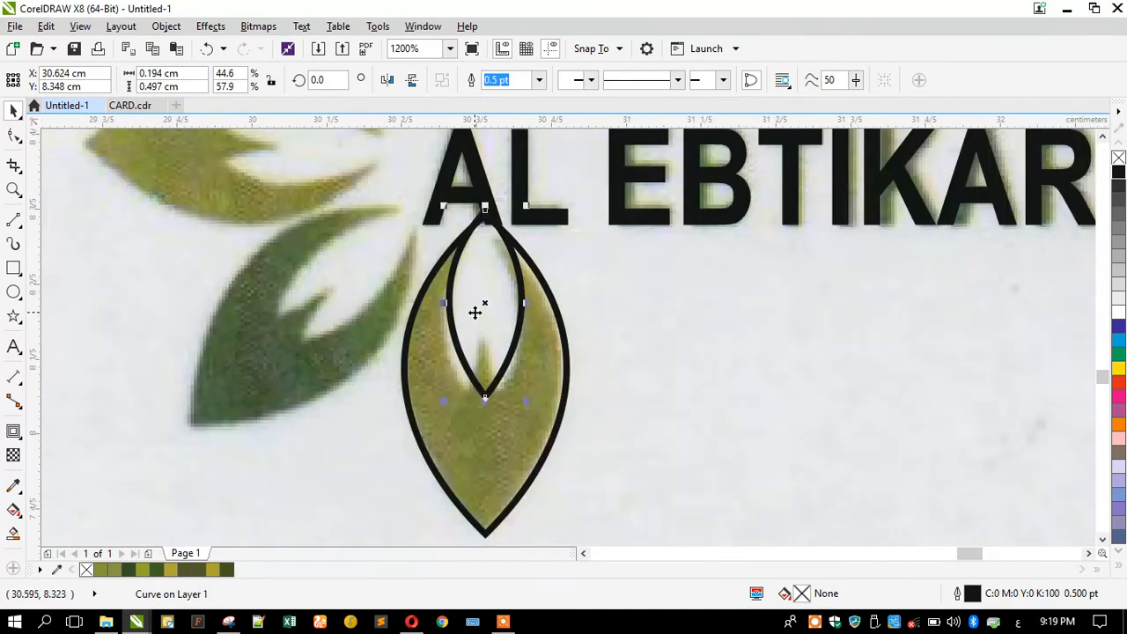
scroll(475, 207, "up", 1)
left_click_drag(492, 220, 489, 213)
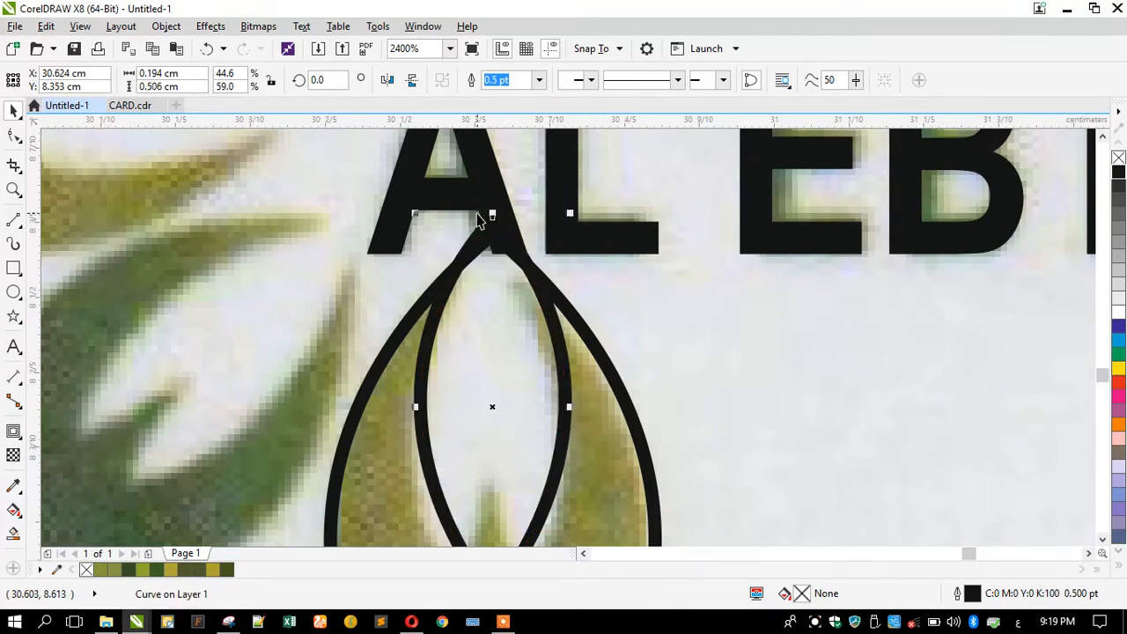
scroll(478, 220, "down", 1)
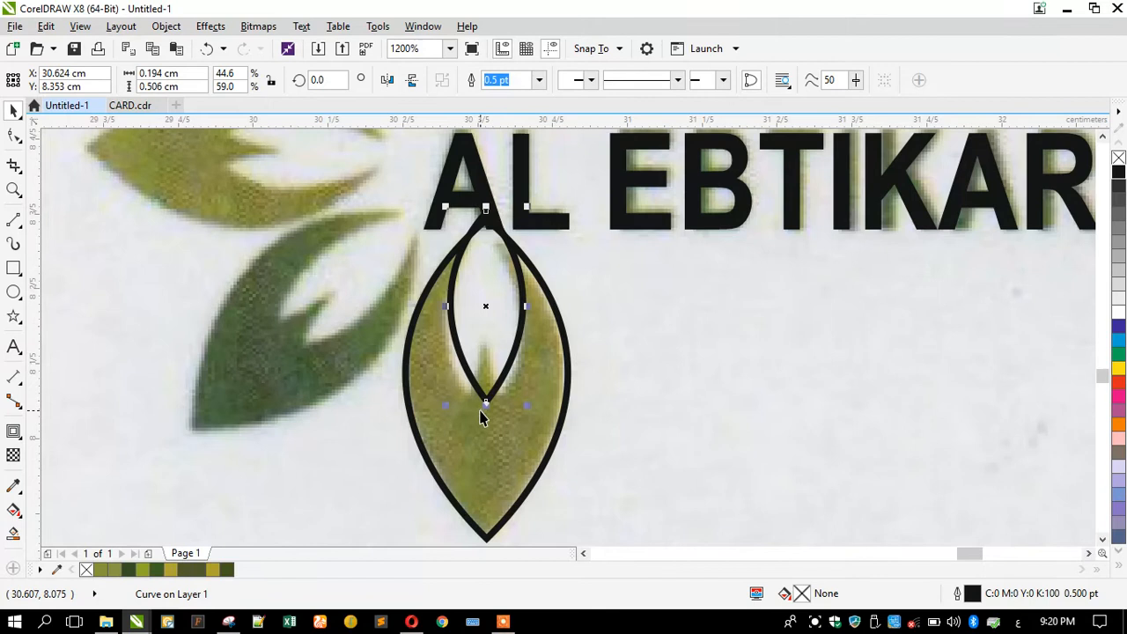
left_click_drag(484, 407, 485, 431)
scroll(446, 325, "up", 1)
left_click_drag(453, 315, 443, 329)
scroll(509, 182, "down", 1)
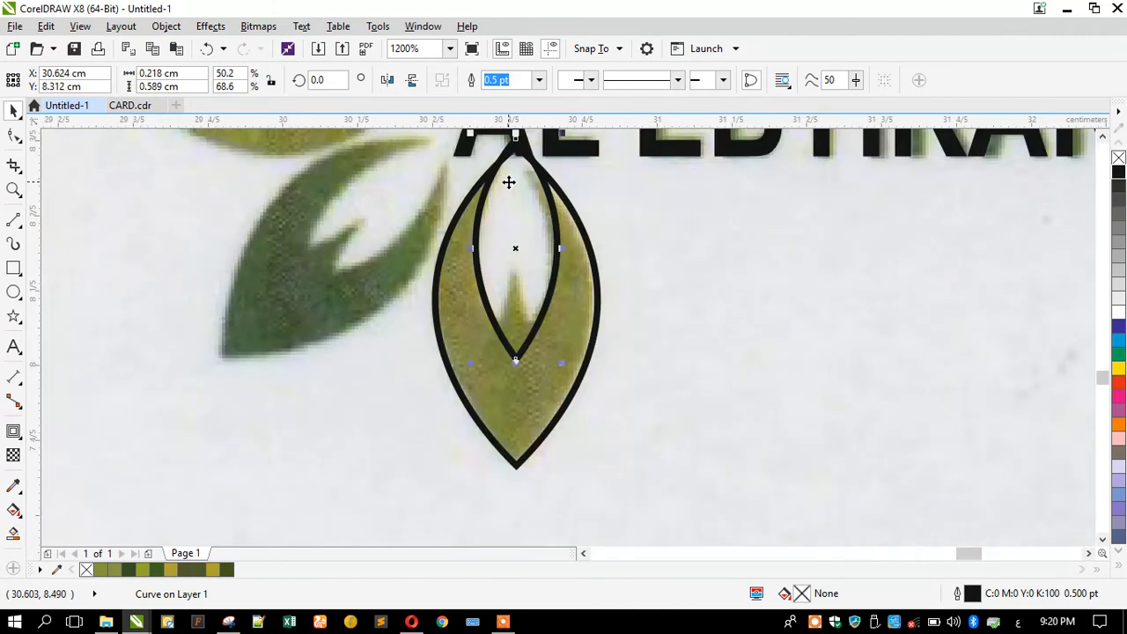
Draw a diagonal line across the inner leaf's point and bend it into a curve.
left_click(348, 307)
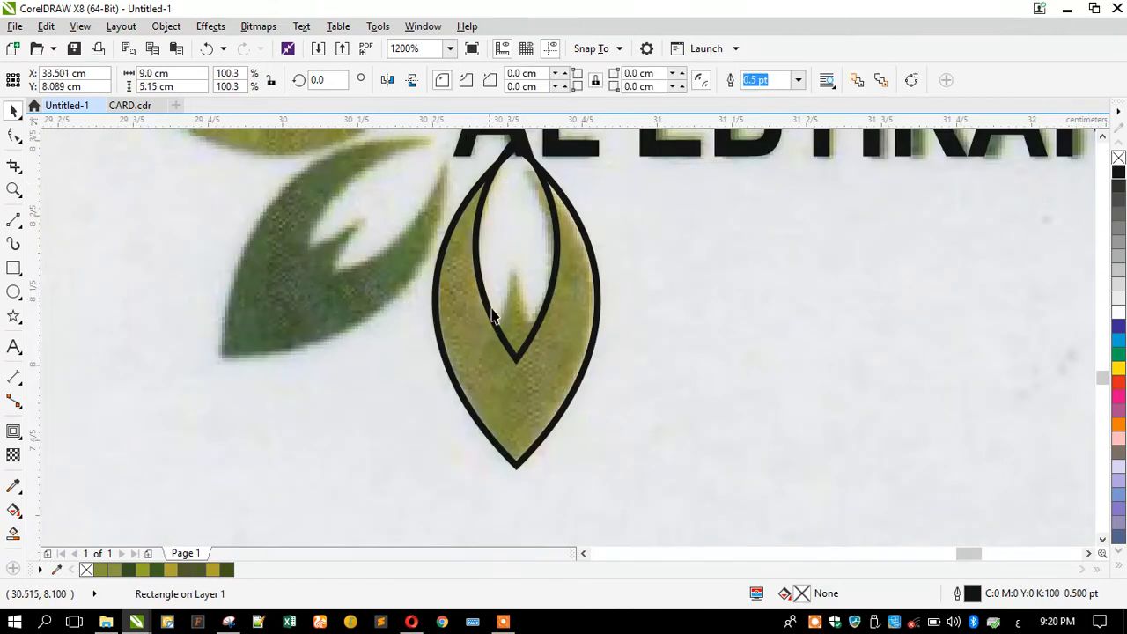
scroll(513, 294, "up", 1)
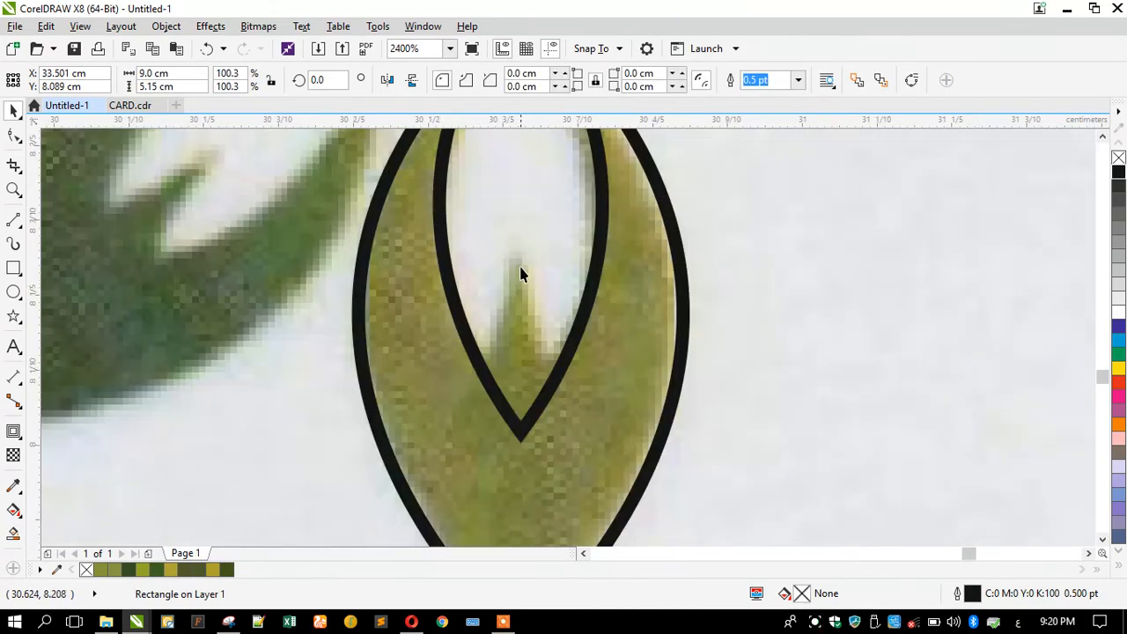
left_click(13, 218)
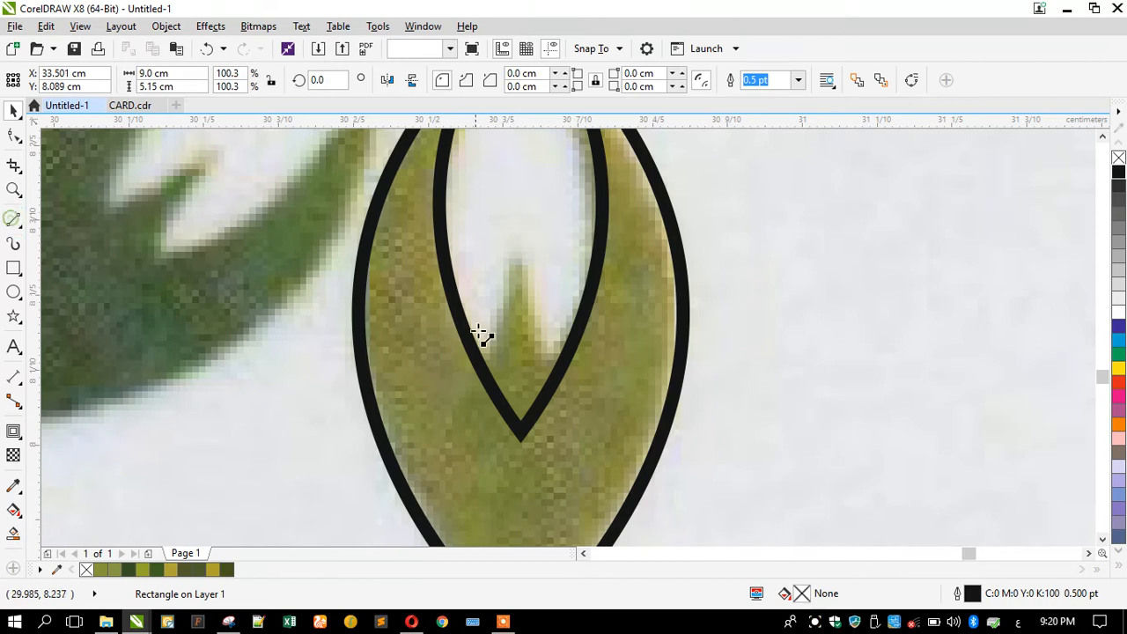
left_click(519, 255)
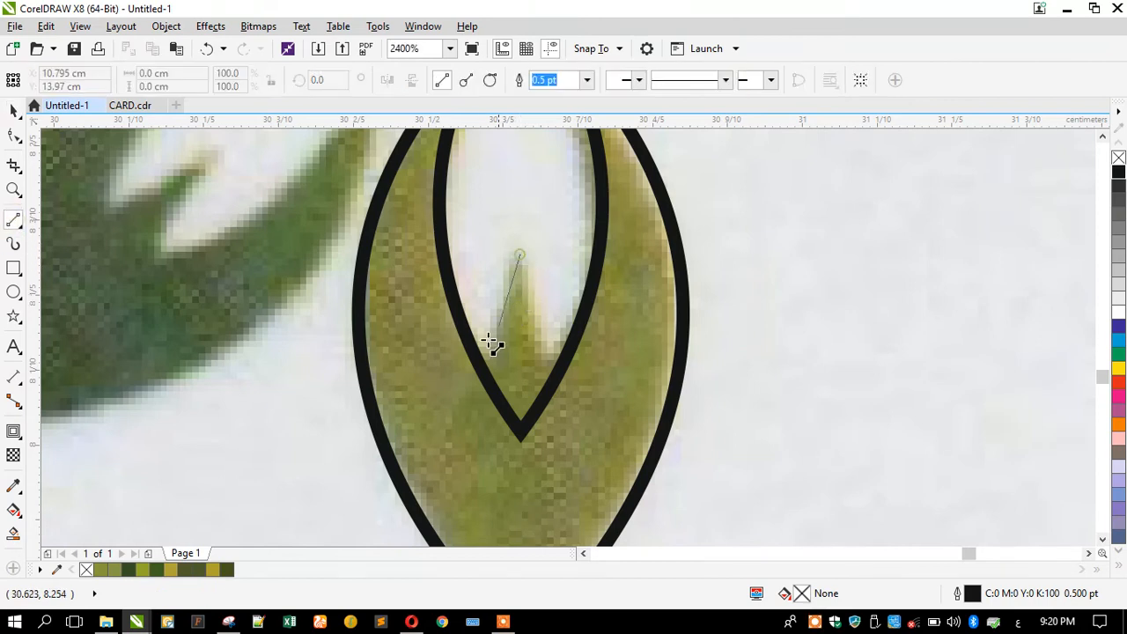
left_click(440, 438)
left_click(14, 141)
left_click_drag(368, 242, 622, 460)
left_click(234, 81)
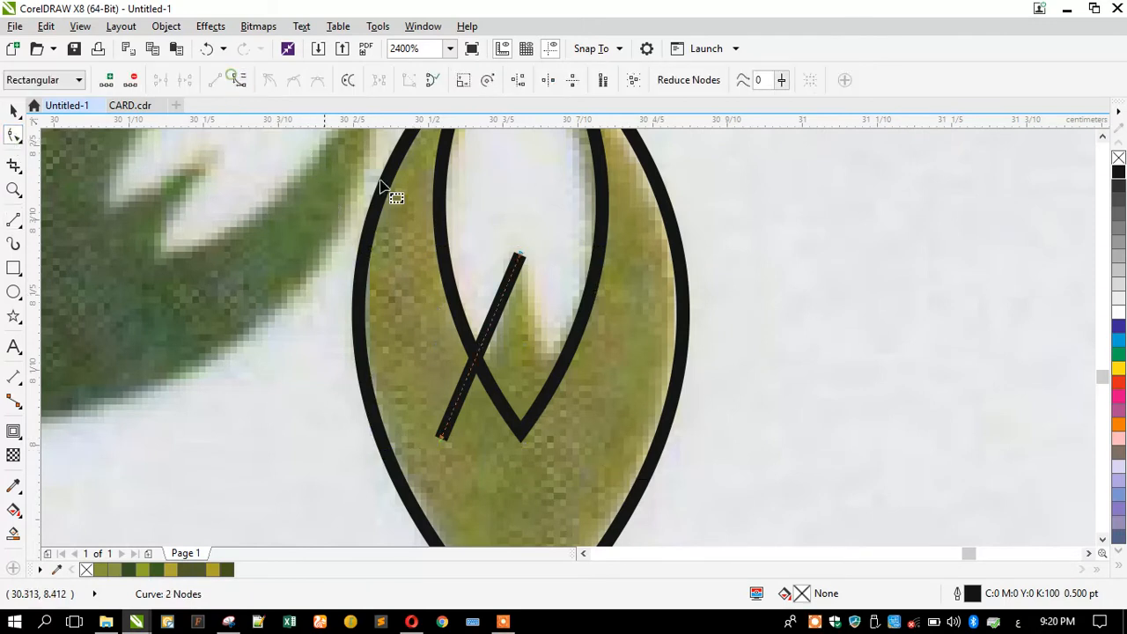
left_click_drag(487, 337, 493, 343)
left_click(13, 110)
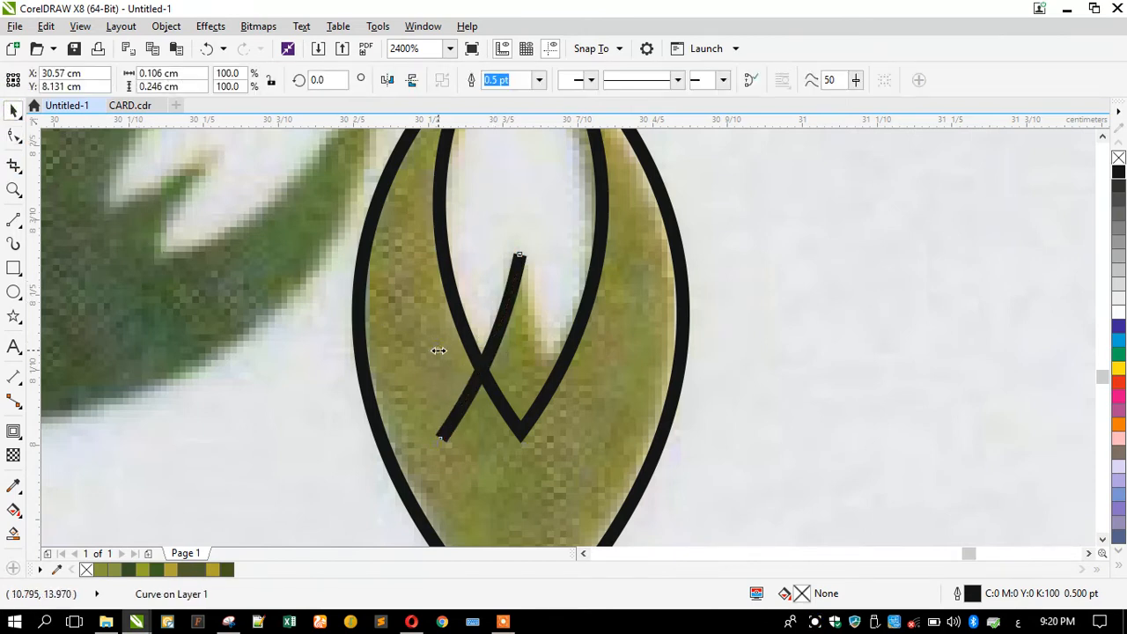
Add a mirrored copy of the stroke, combine both, join the top nodes and close the curve.
left_click_drag(440, 350, 602, 351)
left_click(460, 398, "shift")
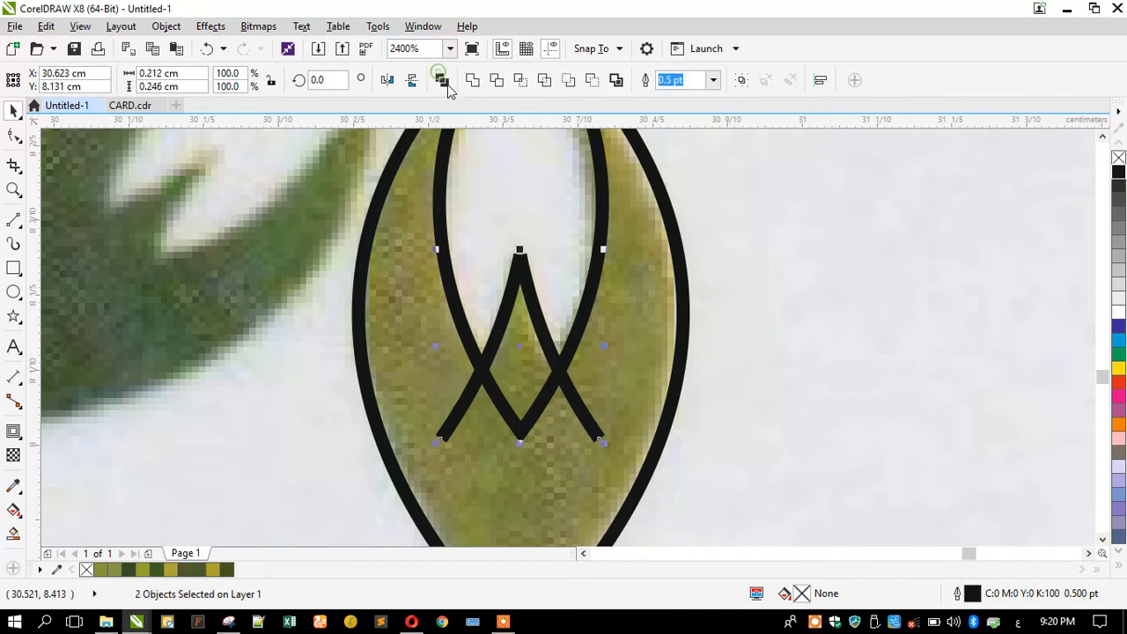
left_click(441, 79)
key("F10")
left_click_drag(469, 189, 552, 278)
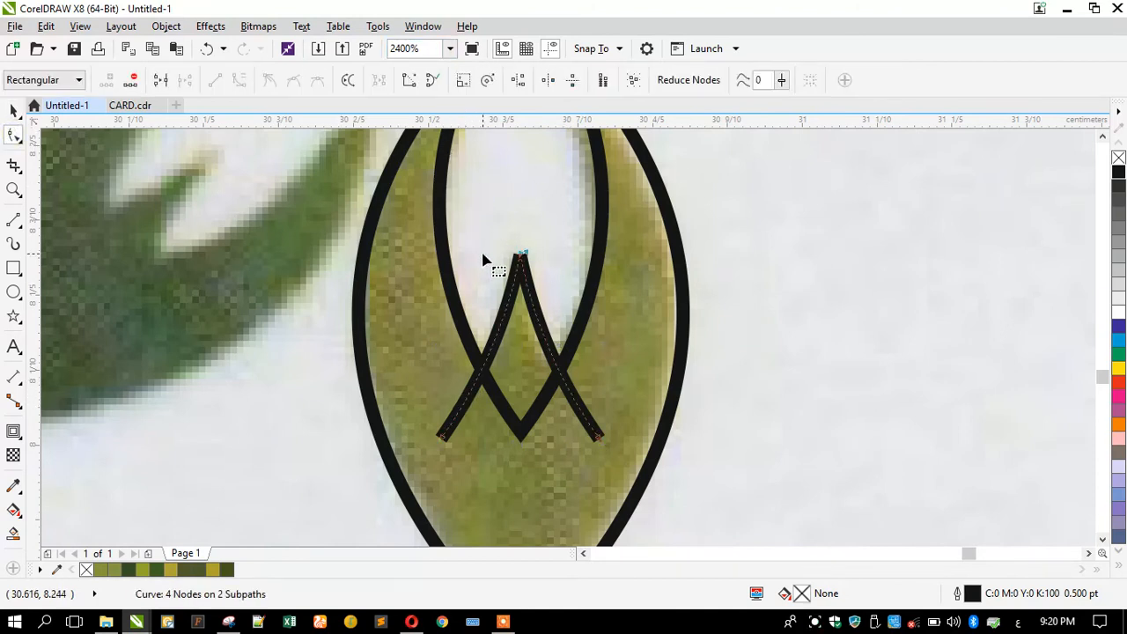
left_click(411, 80)
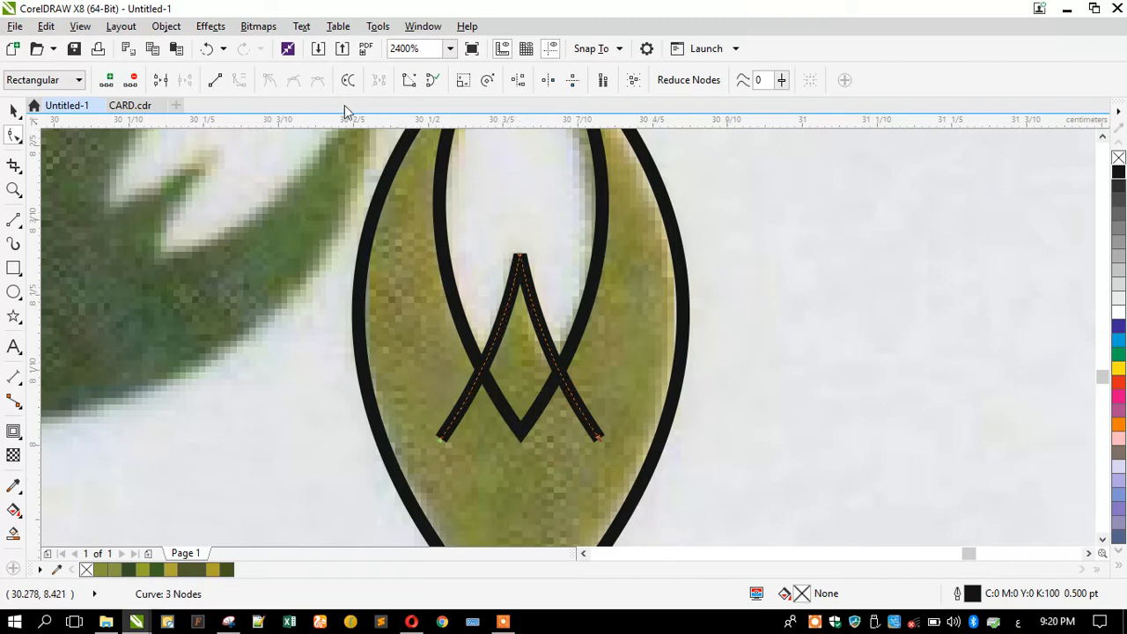
left_click(408, 80)
Add a node mid-bottom and pull it down to make a diamond, then select the inner leaf.
double_click(521, 438)
left_click_drag(521, 438, 525, 512)
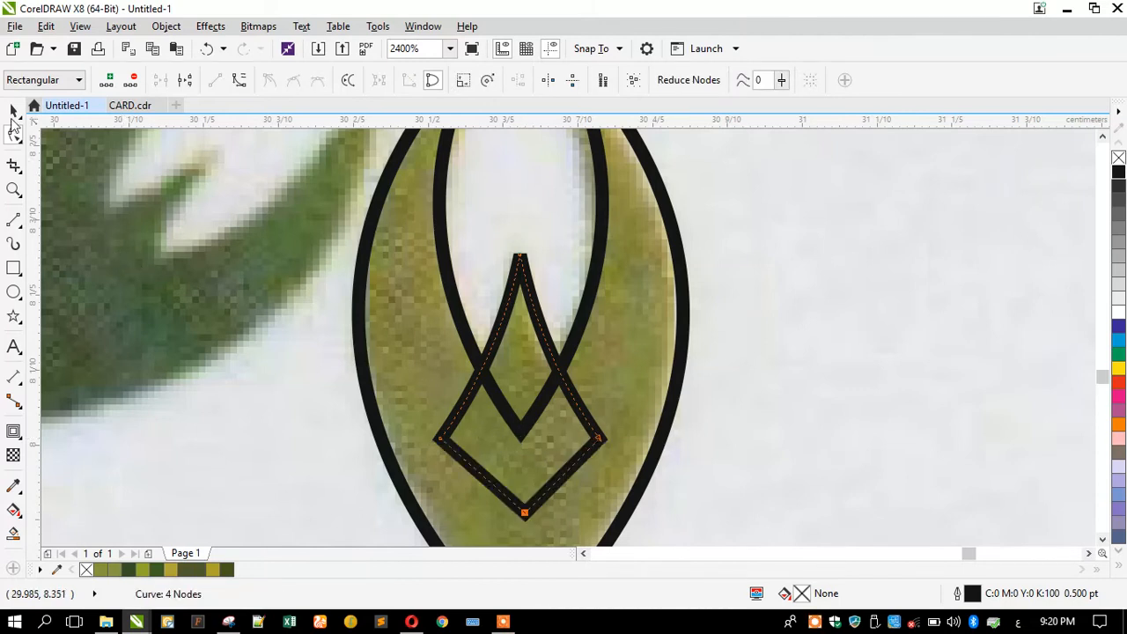
left_click(13, 111)
scroll(468, 301, "down", 1)
left_click(480, 239, "shift")
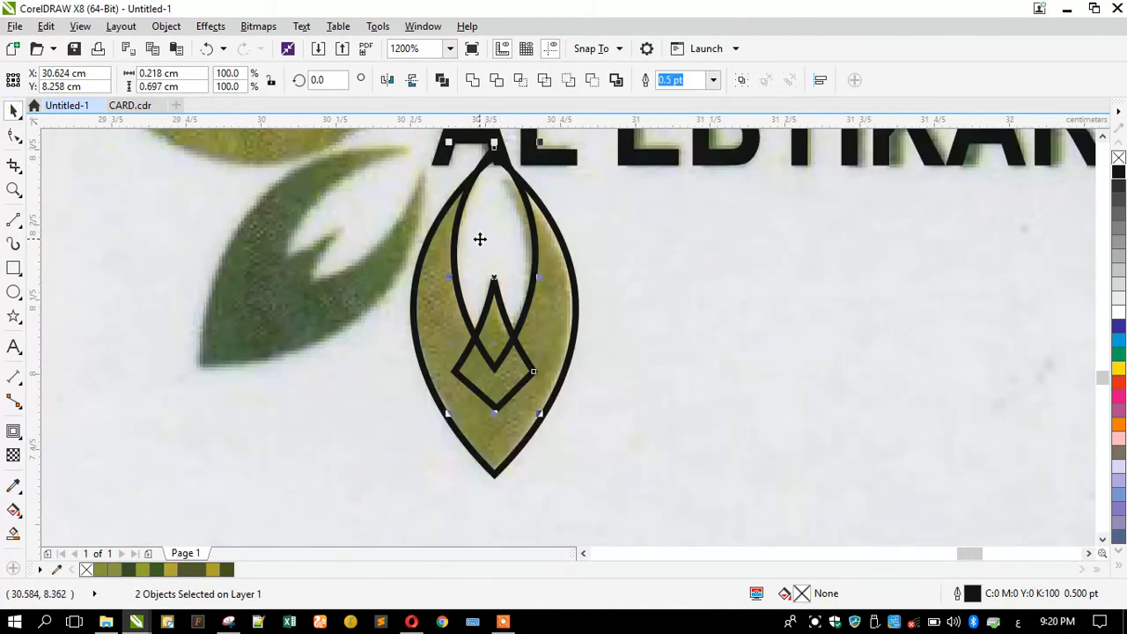
Move the colour squares and the whole leaf drawing off the card to the left.
left_click(481, 302)
scroll(584, 288, "down", 1)
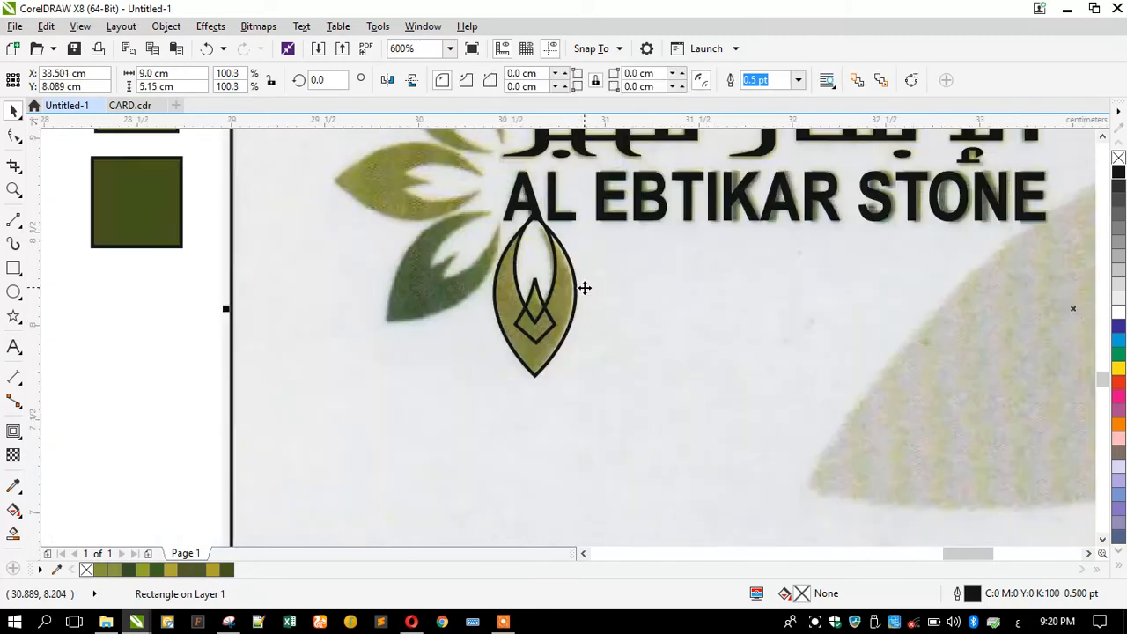
scroll(549, 306, "down", 1)
left_click_drag(272, 152, 398, 302)
left_click_drag(360, 264, 222, 246)
left_click(287, 393)
left_click_drag(289, 398, 588, 253)
left_click_drag(539, 299, 326, 297)
left_click(339, 226)
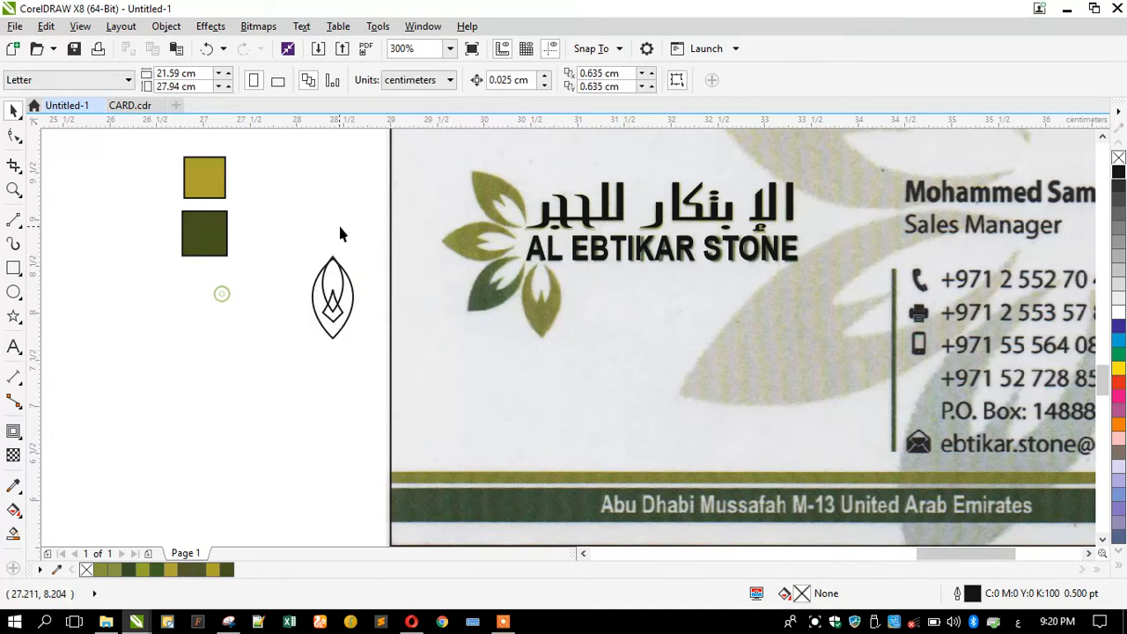
Trim the outer leaf with the inner leaf curve, then undo the trim.
scroll(287, 266, "up", 1)
left_click(320, 292)
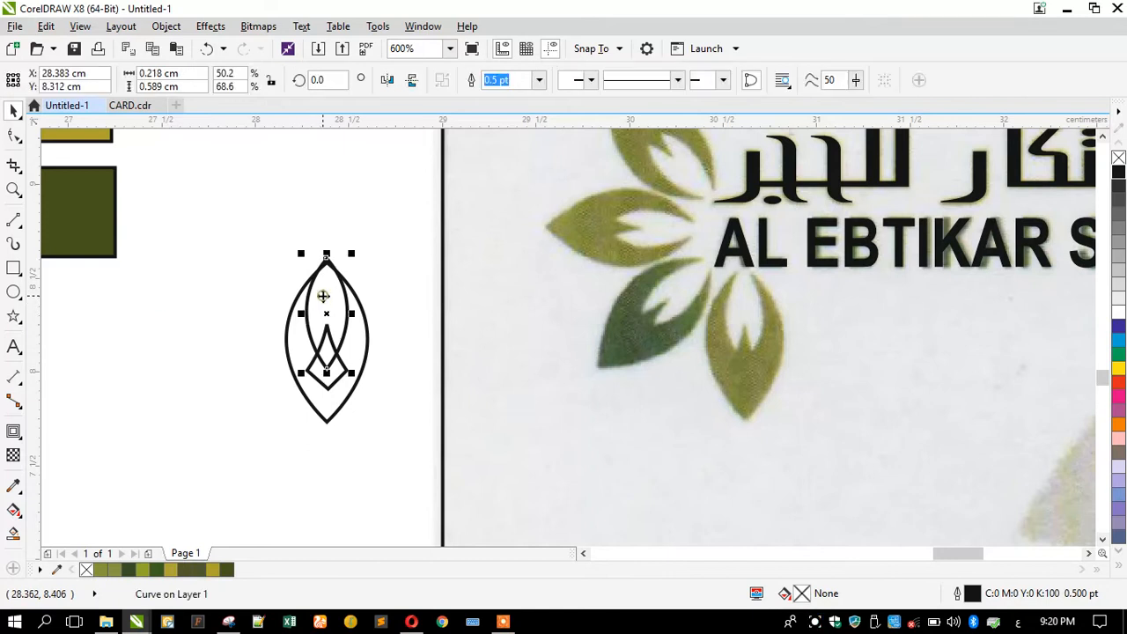
left_click(291, 341, "shift")
left_click(496, 80)
left_click(256, 221)
key("ctrl+z")
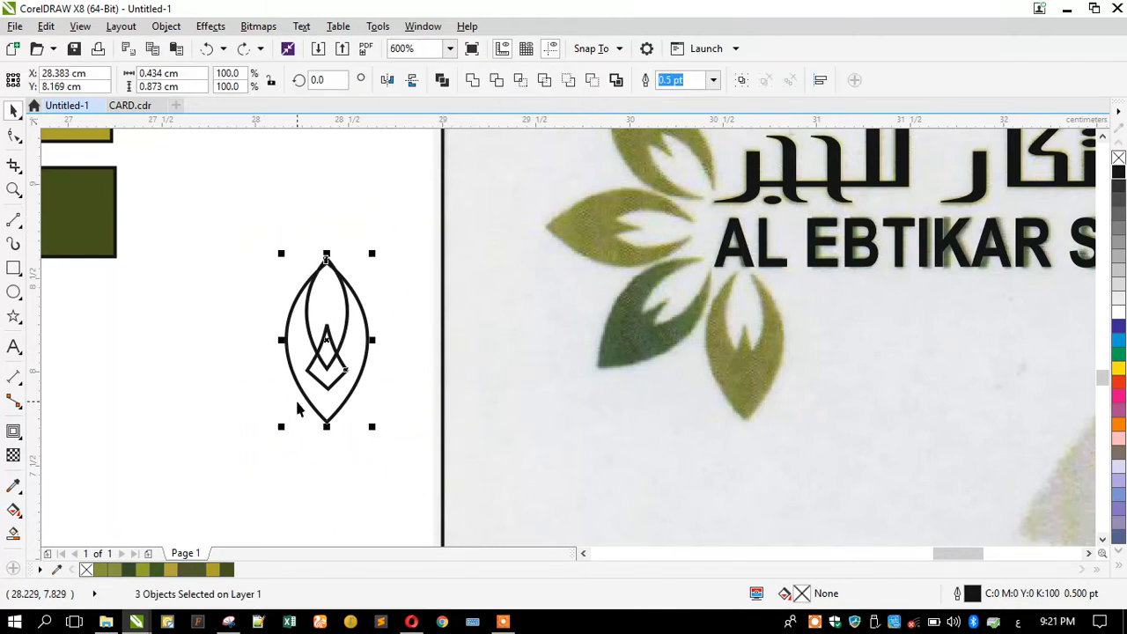
Trim the outer leaf with the inner curve, pull the inner curve aside and weld the diamond to the outer leaf.
left_click(210, 305)
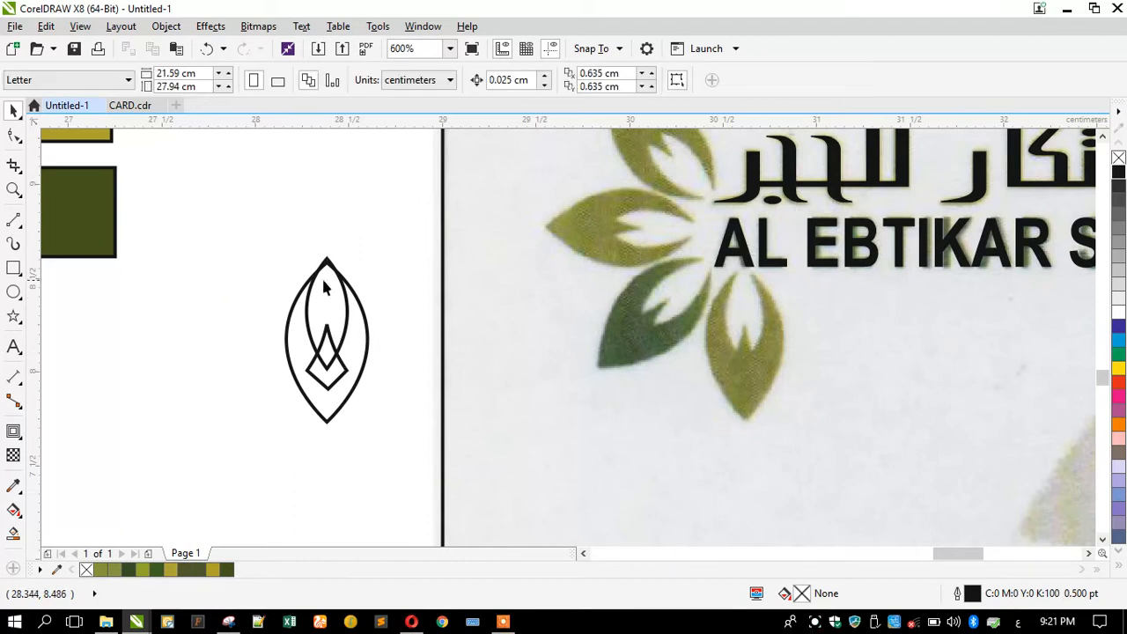
left_click(326, 257)
left_click(291, 347, "shift")
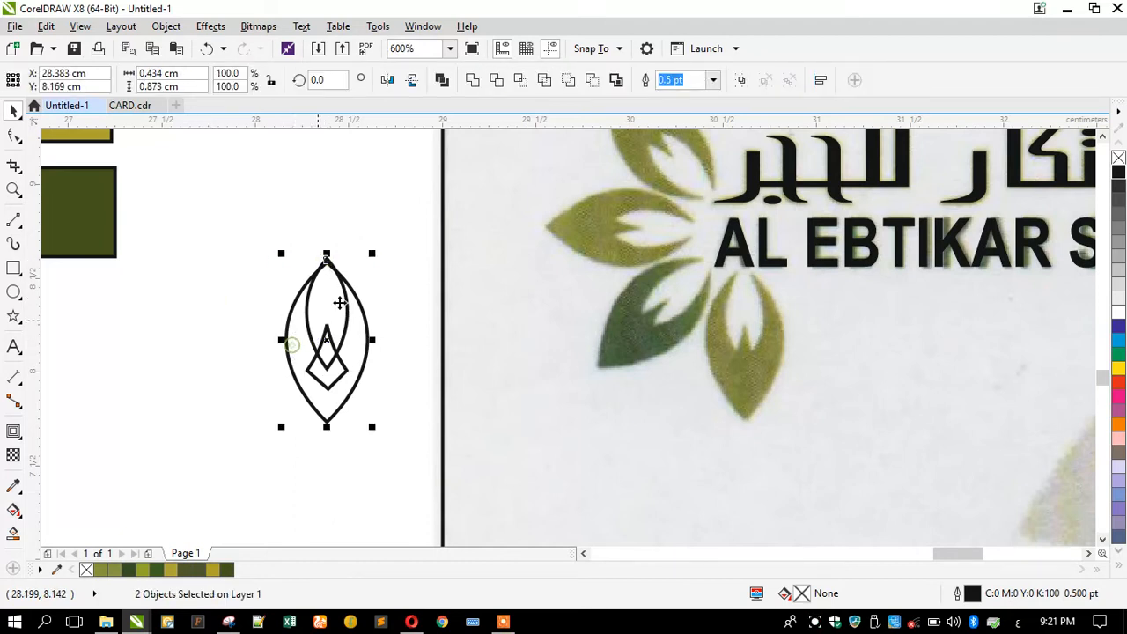
left_click(500, 80)
left_click(214, 309)
left_click_drag(303, 313, 172, 348)
left_click(244, 403)
left_click(330, 394)
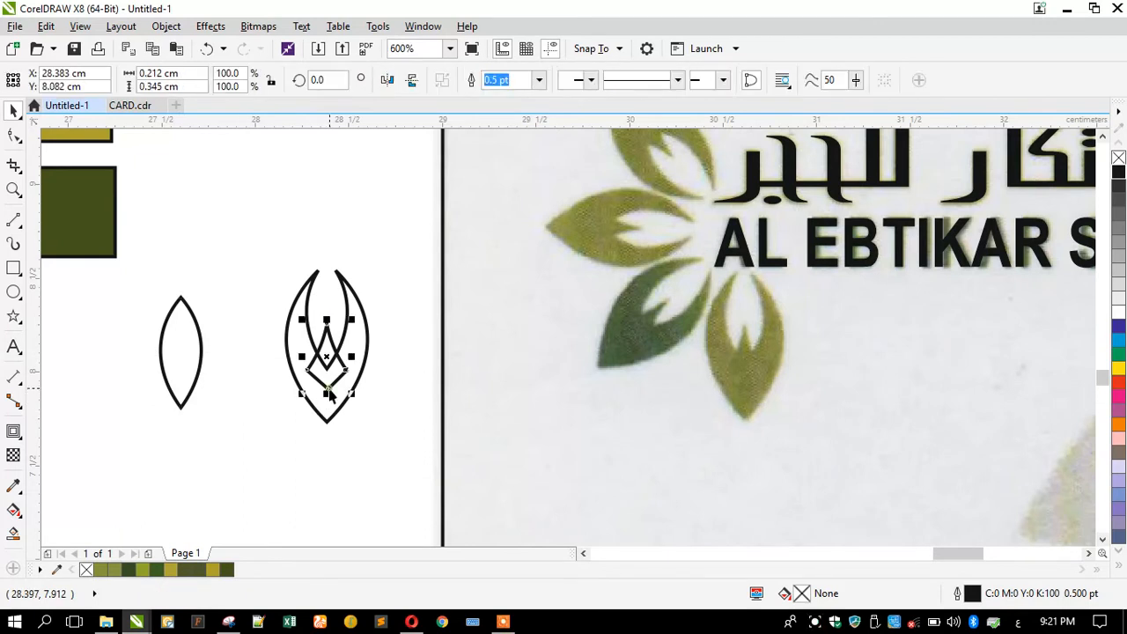
left_click(289, 338, "shift")
left_click(472, 80)
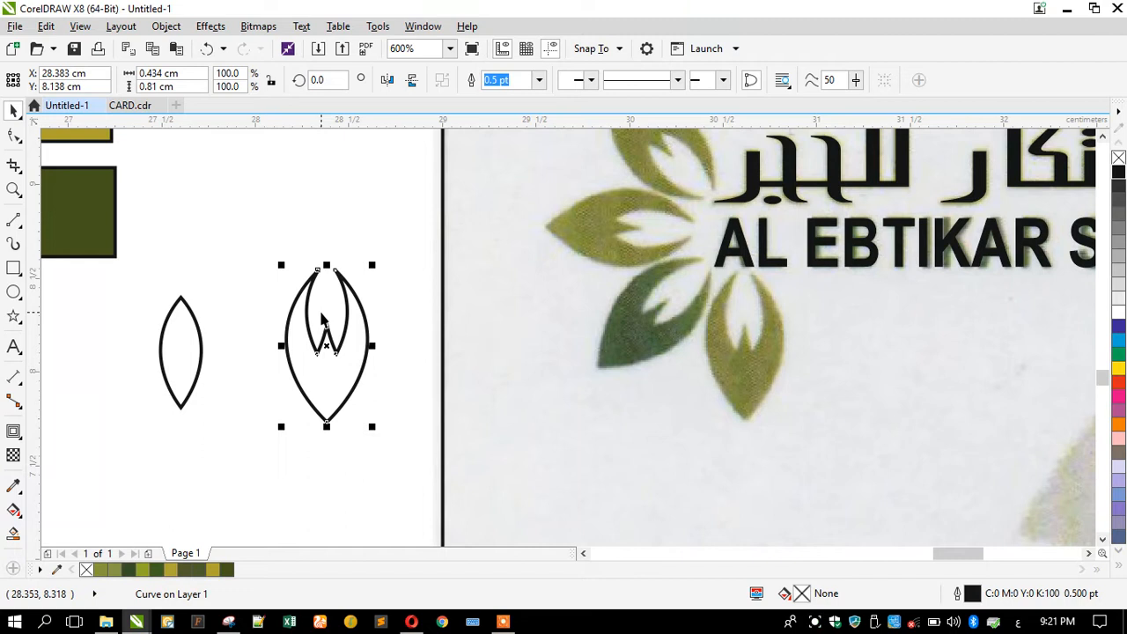
Fill the emblem black, move it over the card's leaf and shorten it to 98.5%, then undo.
left_click(1120, 172)
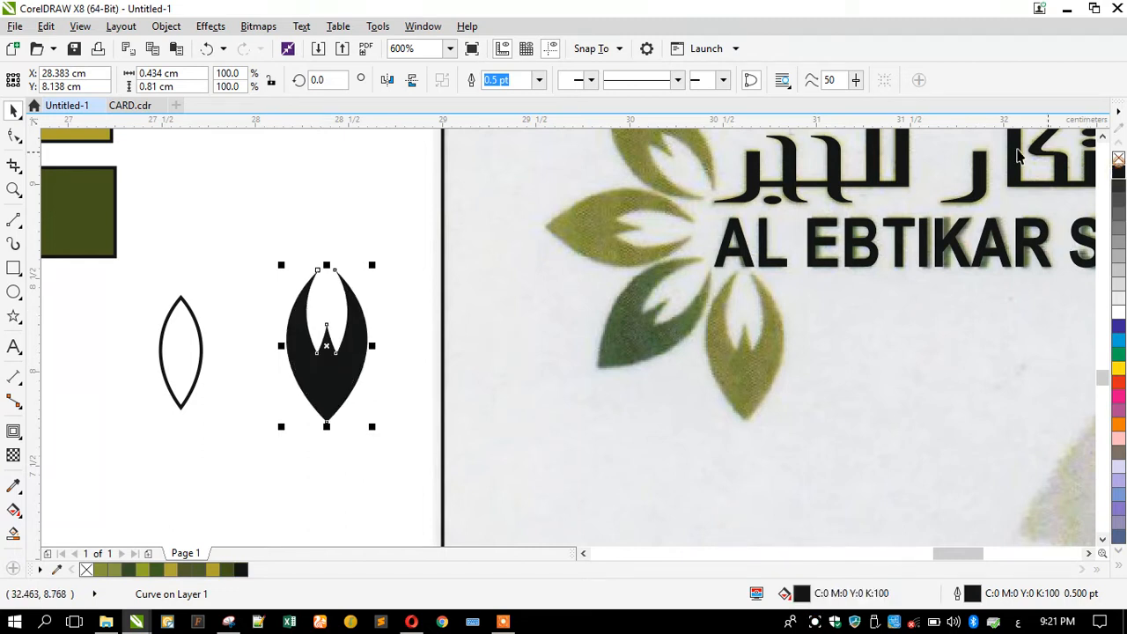
left_click(216, 276)
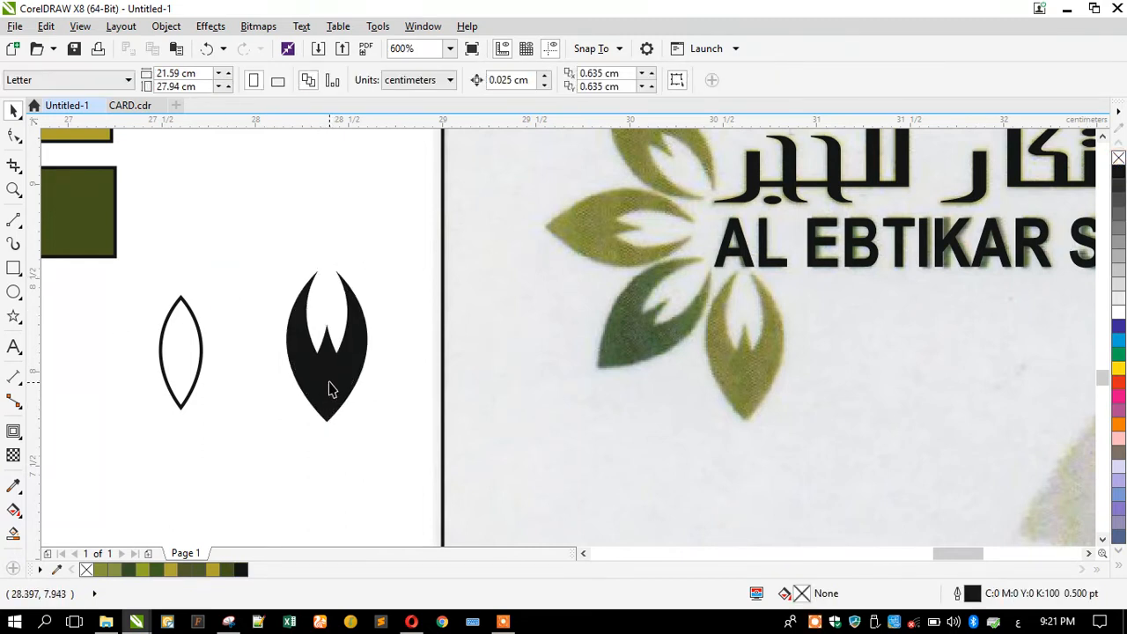
left_click_drag(331, 387, 747, 382)
scroll(753, 272, "up", 2)
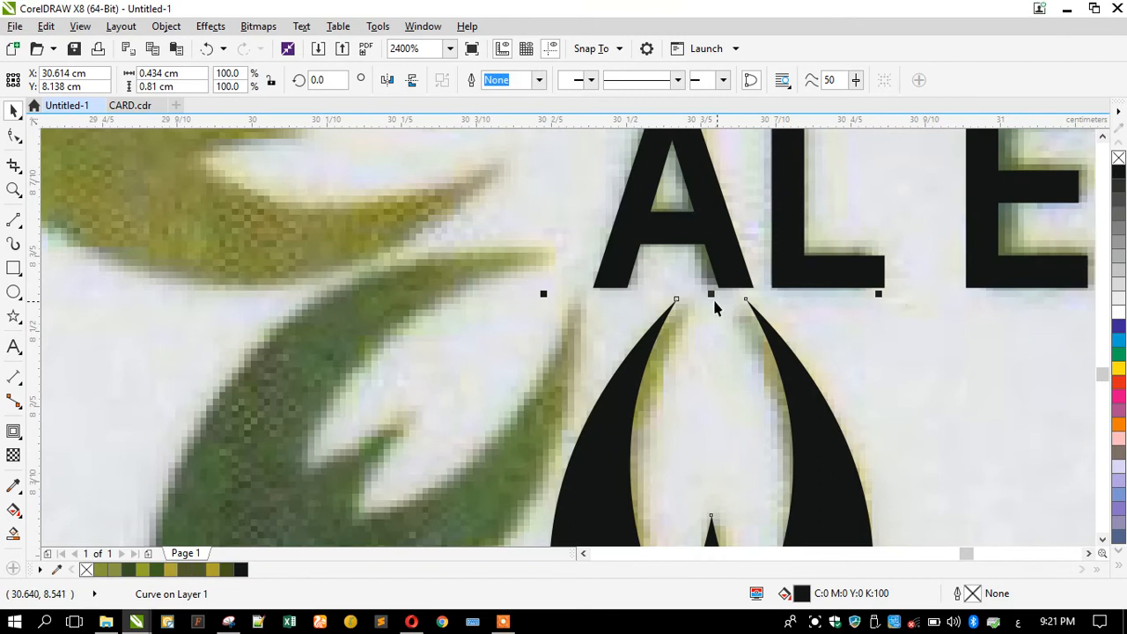
left_click_drag(710, 295, 706, 305)
left_click_drag(706, 305, 709, 305)
scroll(700, 301, "down", 1)
scroll(700, 304, "down", 1)
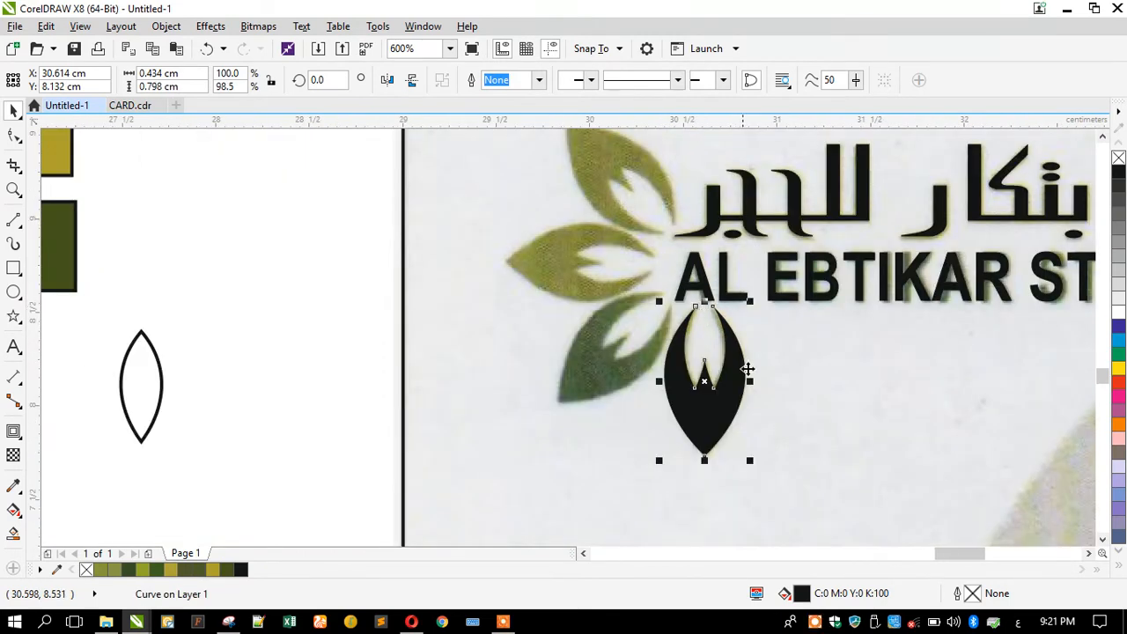
scroll(750, 420, "up", 1)
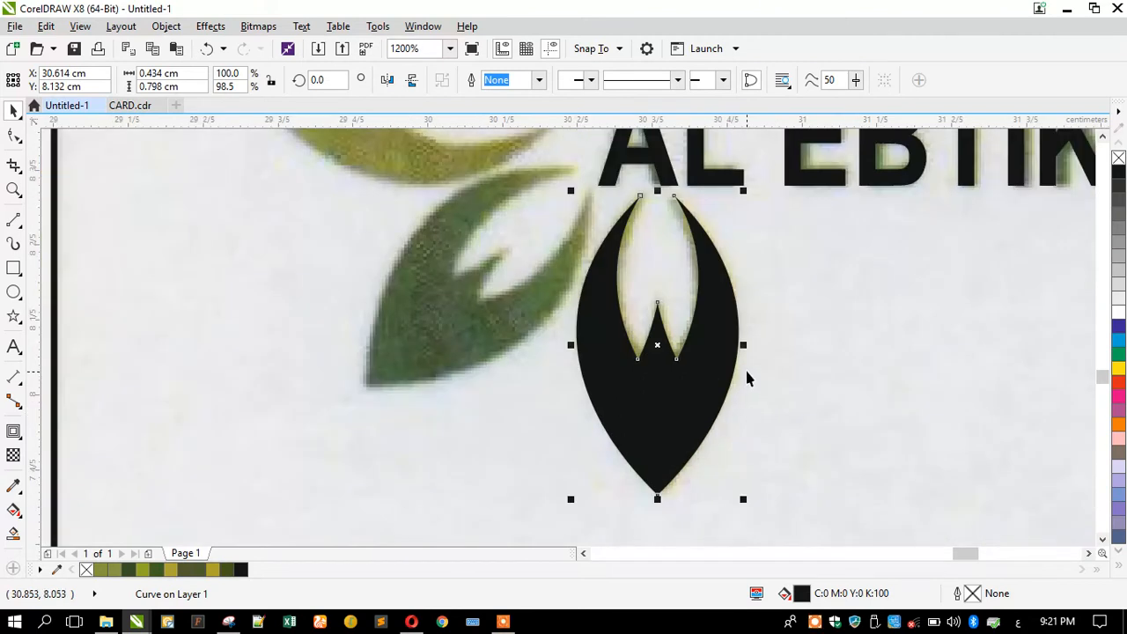
scroll(747, 369, "down", 1)
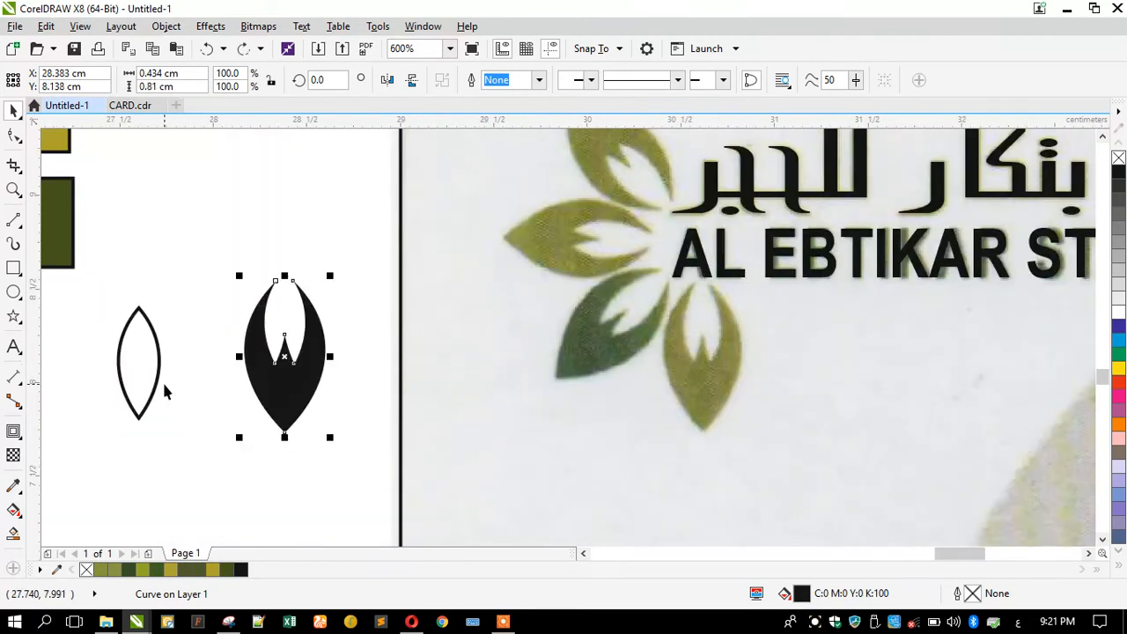
key("ctrl+z")
key("ctrl+z")
key("ctrl+z")
key("ctrl+z")
key("ctrl+z")
key("ctrl+z")
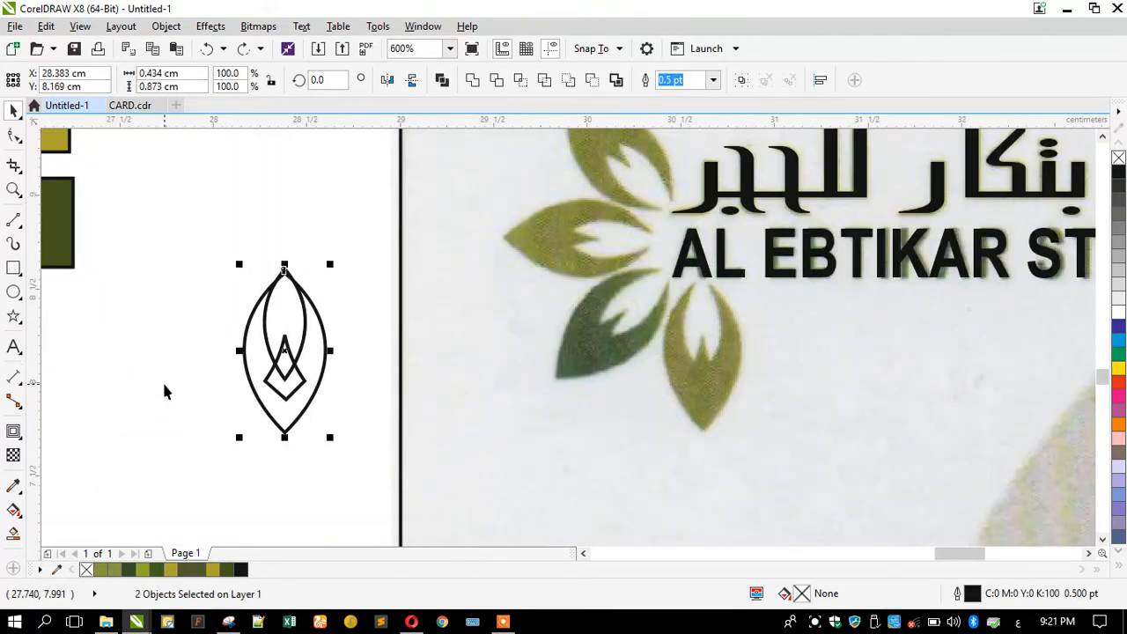
Select the leaf curve at its tip and switch the display to Wireframe.
left_click(151, 370)
scroll(284, 282, "up", 1)
scroll(283, 286, "up", 2)
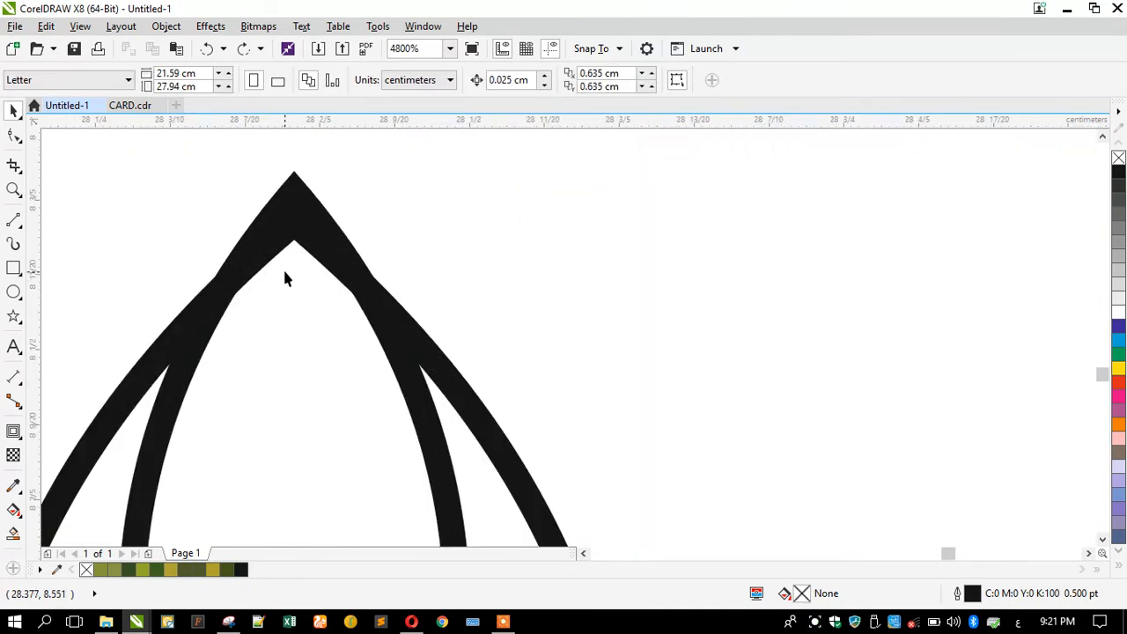
left_click(296, 186)
left_click(289, 175)
left_click(293, 181)
left_click(79, 25)
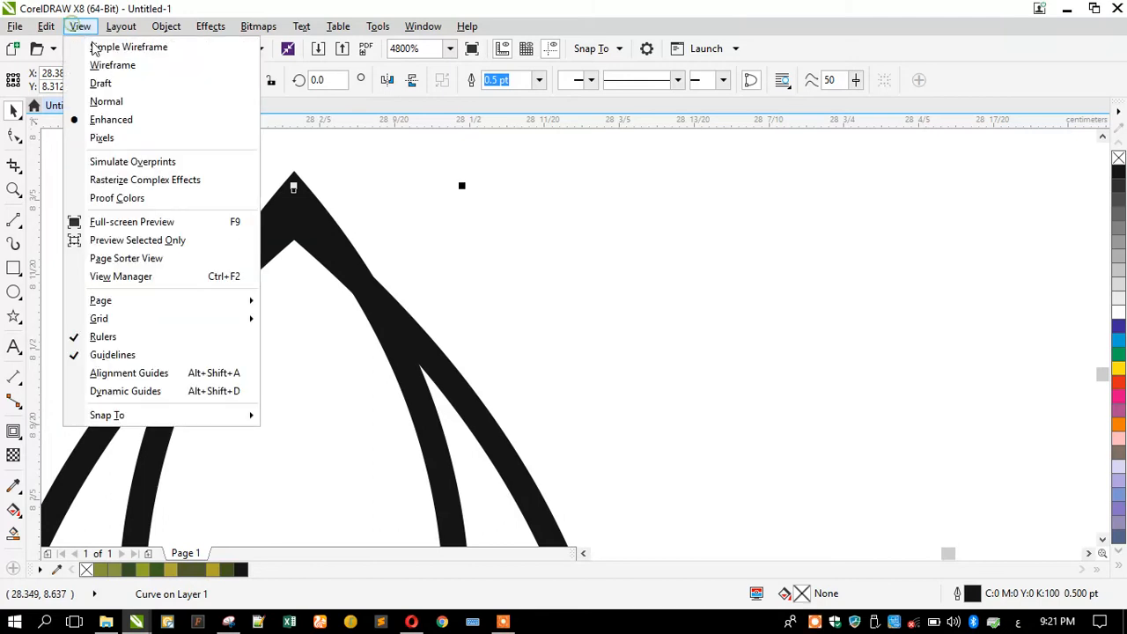
left_click(96, 47)
Squash the curve slightly, trim the outer leaf, move the inner leaf aside and weld the diamond.
scroll(272, 181, "up", 1)
left_click_drag(314, 203, 296, 232)
scroll(334, 171, "down", 3)
left_click(265, 305, "shift")
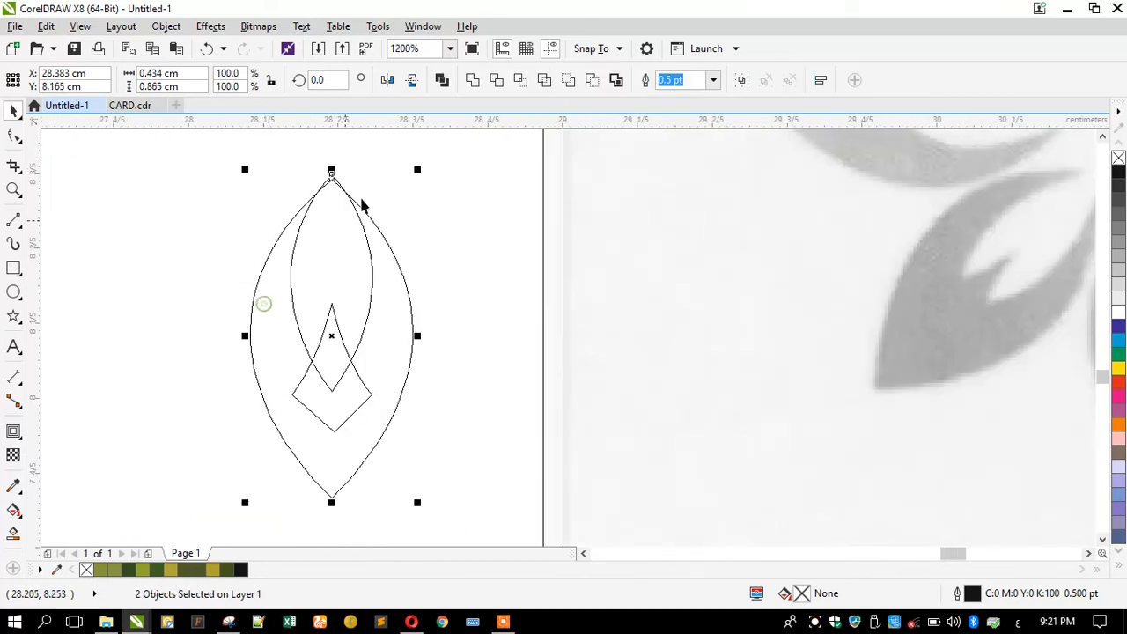
left_click(497, 83)
left_click_drag(286, 260, 95, 259)
left_click(309, 402)
left_click(358, 280, "shift")
left_click(472, 80)
Return to Enhanced view and give the welded emblem a black fill with no outline.
left_click(80, 26)
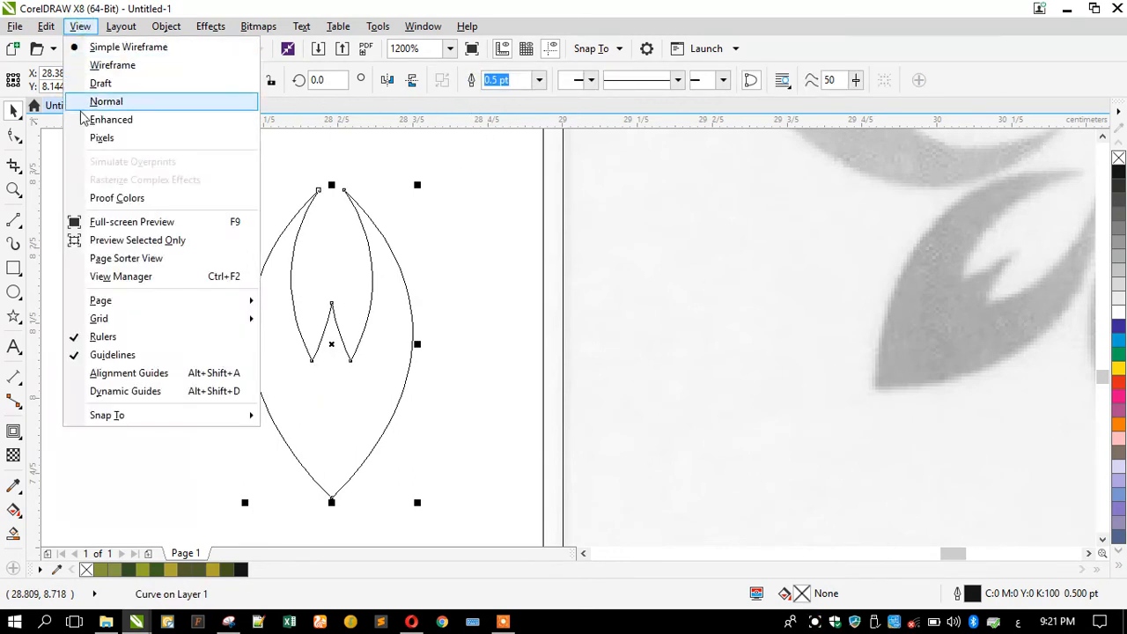
left_click(111, 119)
scroll(172, 273, "down", 2)
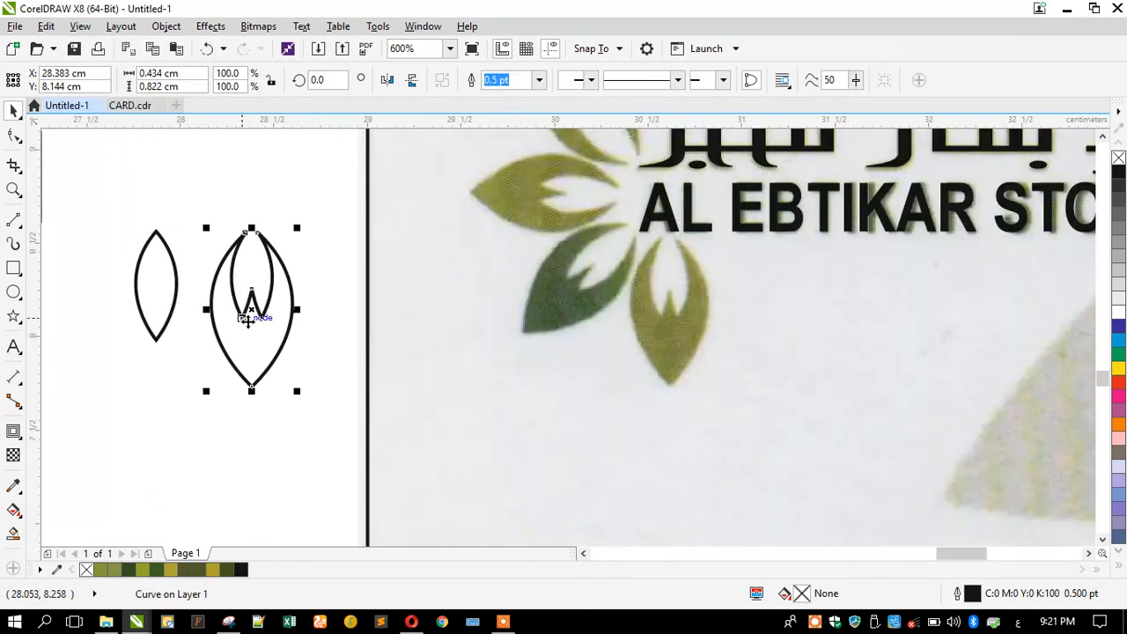
left_click(1120, 175)
right_click(1118, 159)
Move the black notched leaf onto the card's lower green leaf and shorten it slightly.
left_click_drag(236, 352, 655, 392)
scroll(666, 250, "up", 4)
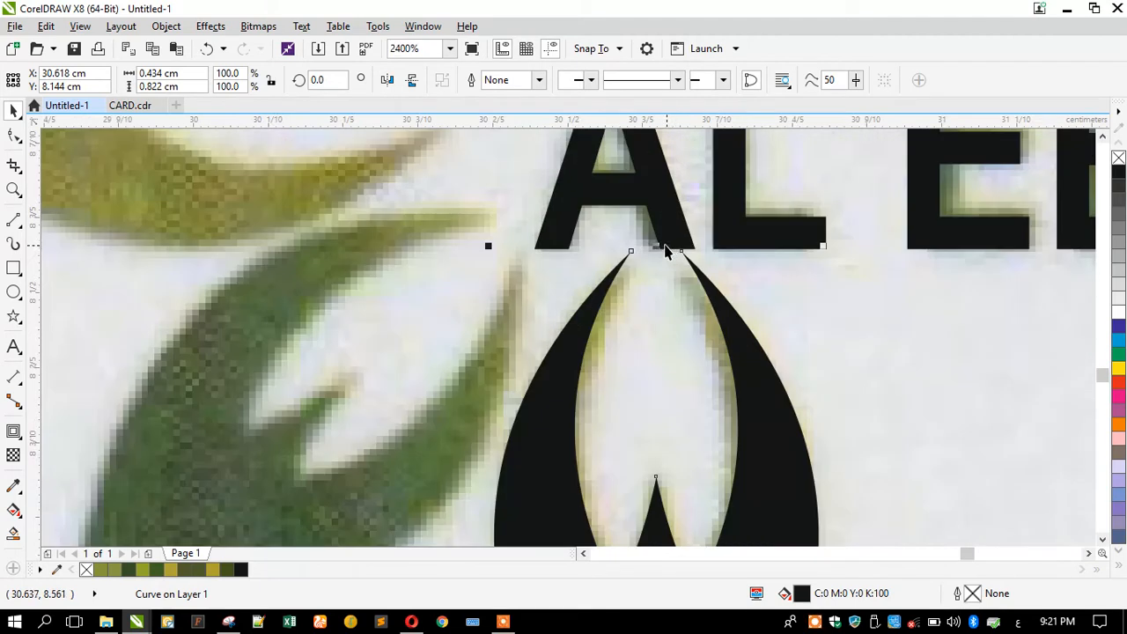
left_click_drag(655, 244, 655, 251)
scroll(554, 266, "down", 6)
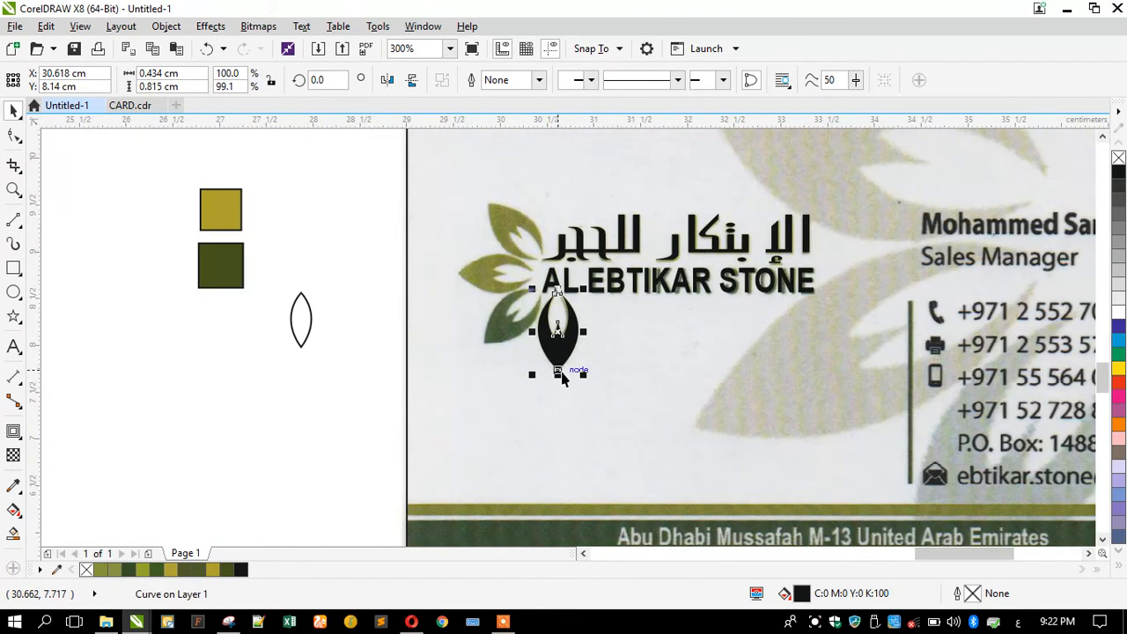
Place a copy of the leaf up near the Arabic text and select both leaves.
left_click_drag(558, 372, 552, 209)
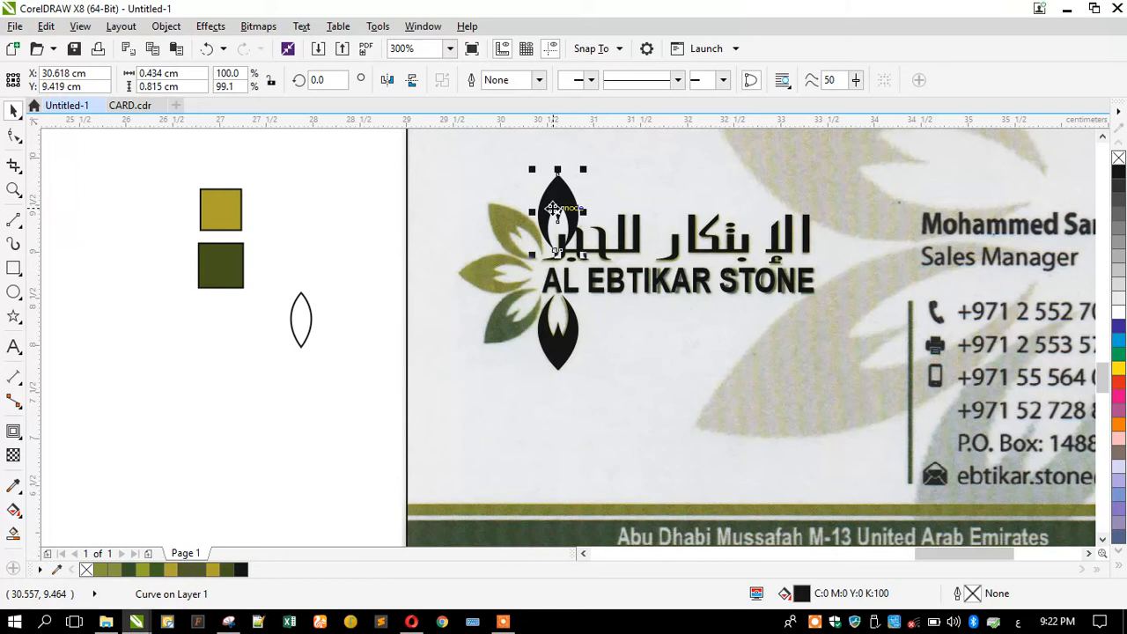
scroll(552, 209, "up", 2)
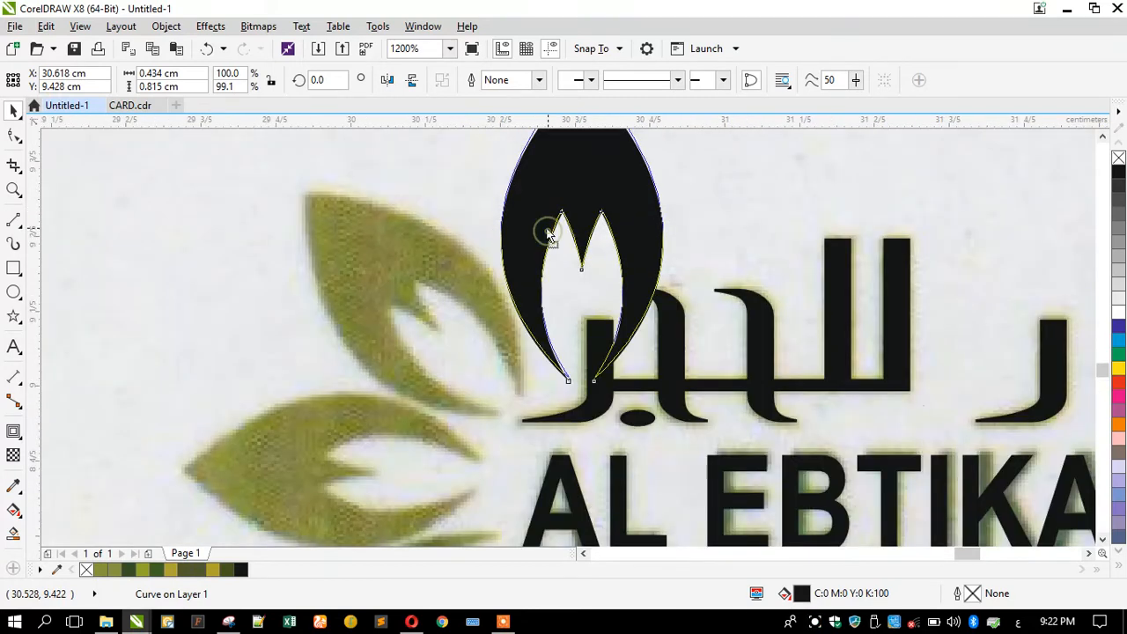
scroll(548, 231, "down", 2)
left_click(541, 346, "shift")
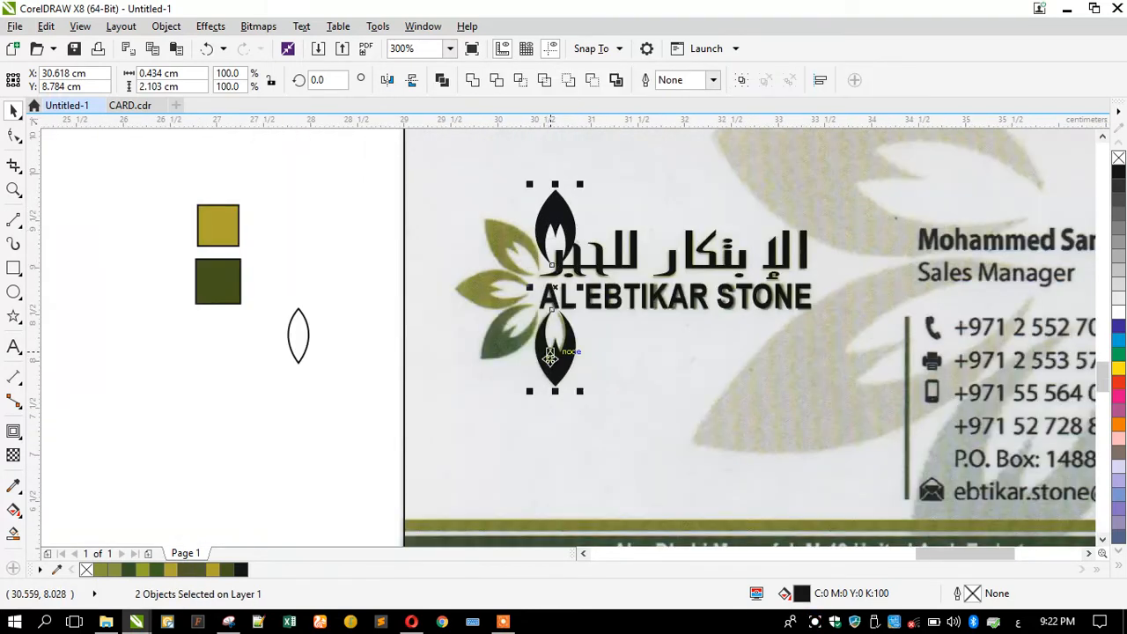
Group the leaf pair and repeat 45° rotated copies to form an eight-petal black flower.
left_click(750, 79)
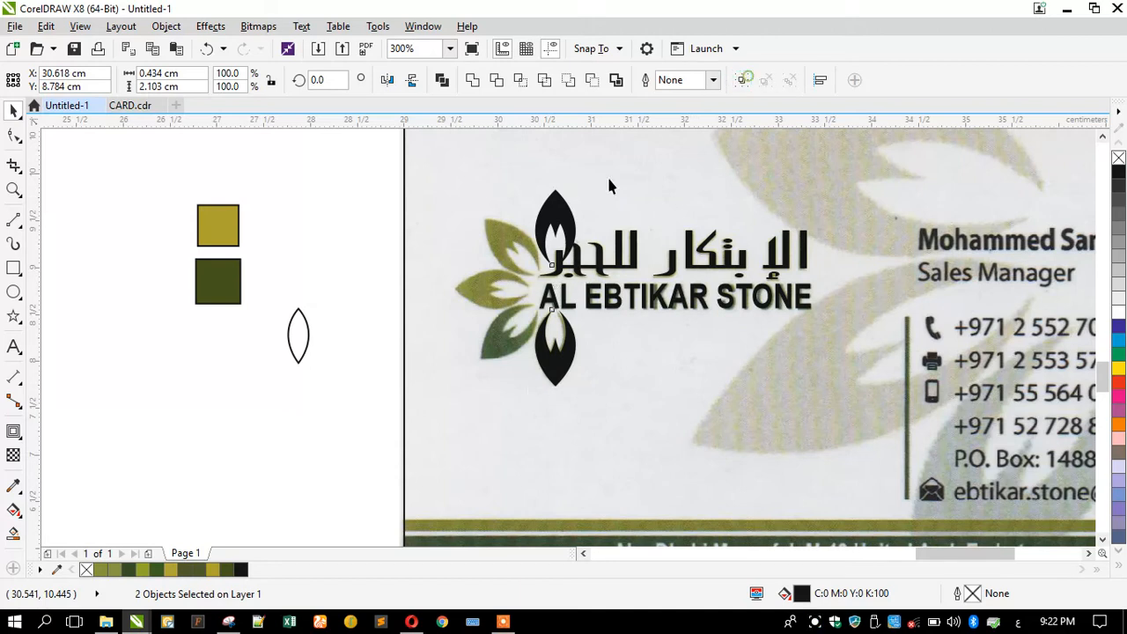
left_click(553, 215)
left_click_drag(526, 186, 457, 240)
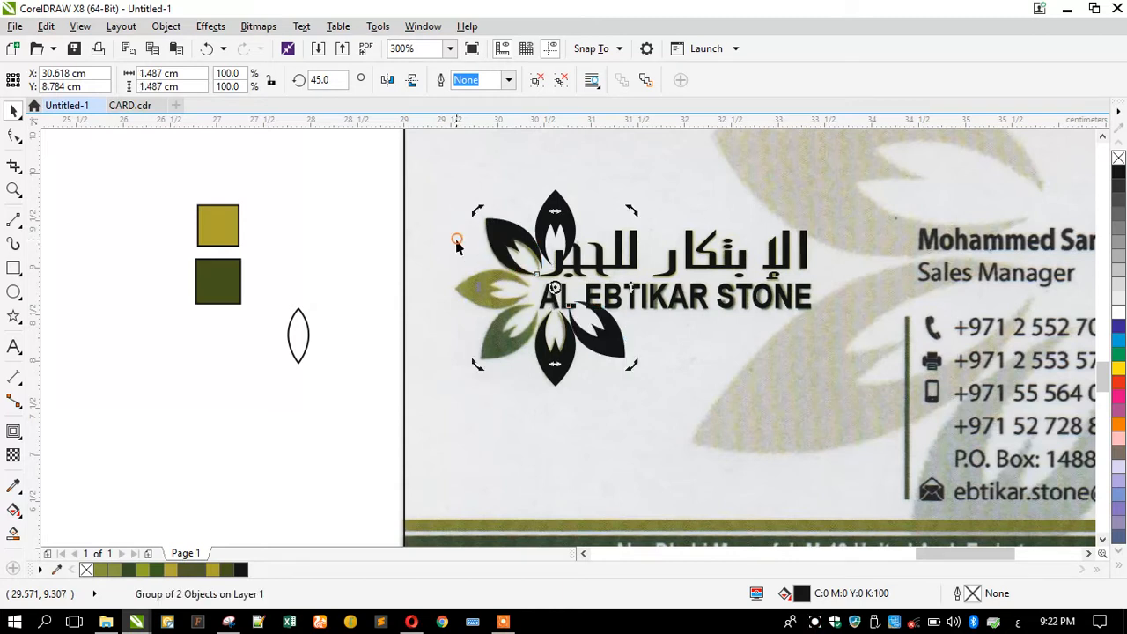
key("ctrl+r")
key("ctrl+r")
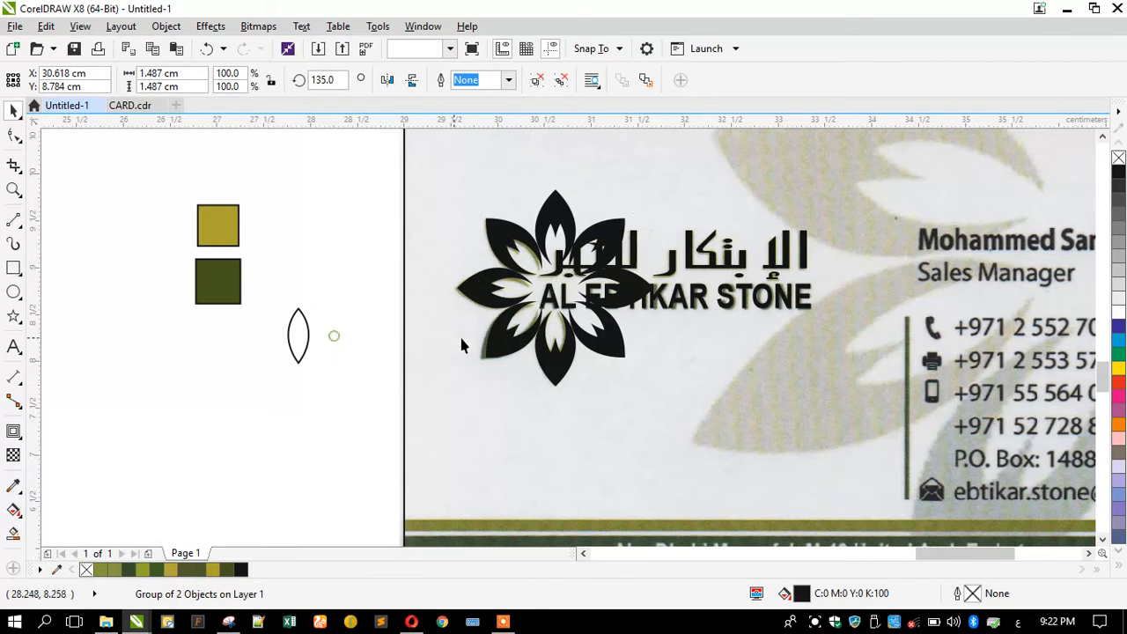
key("Escape")
scroll(513, 350, "up", 3)
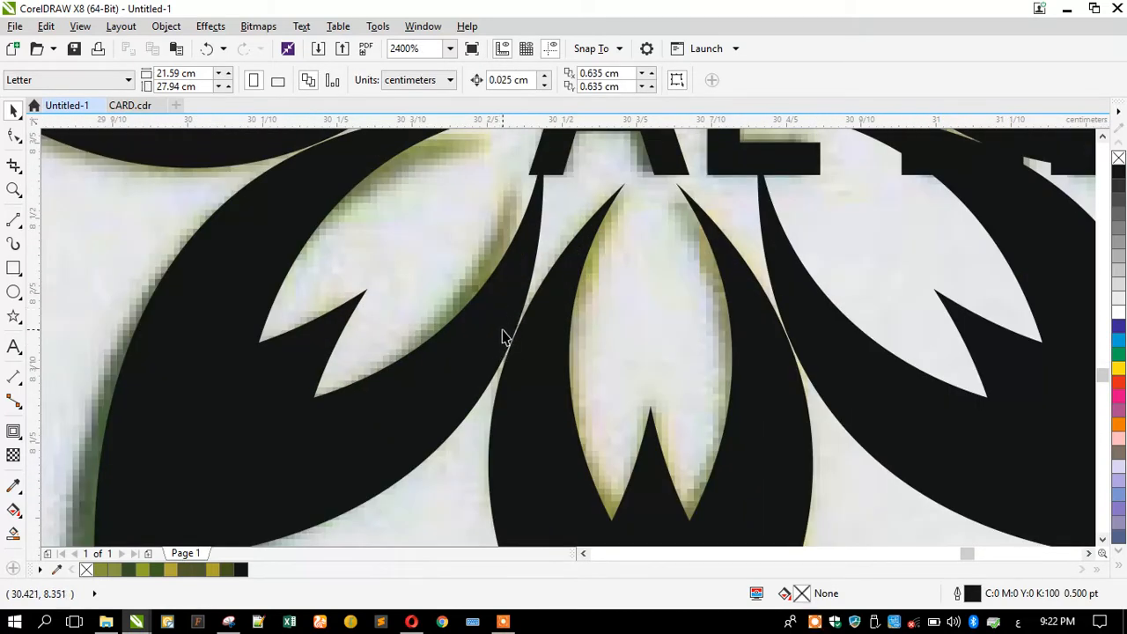
left_click(503, 338)
scroll(468, 339, "down", 3)
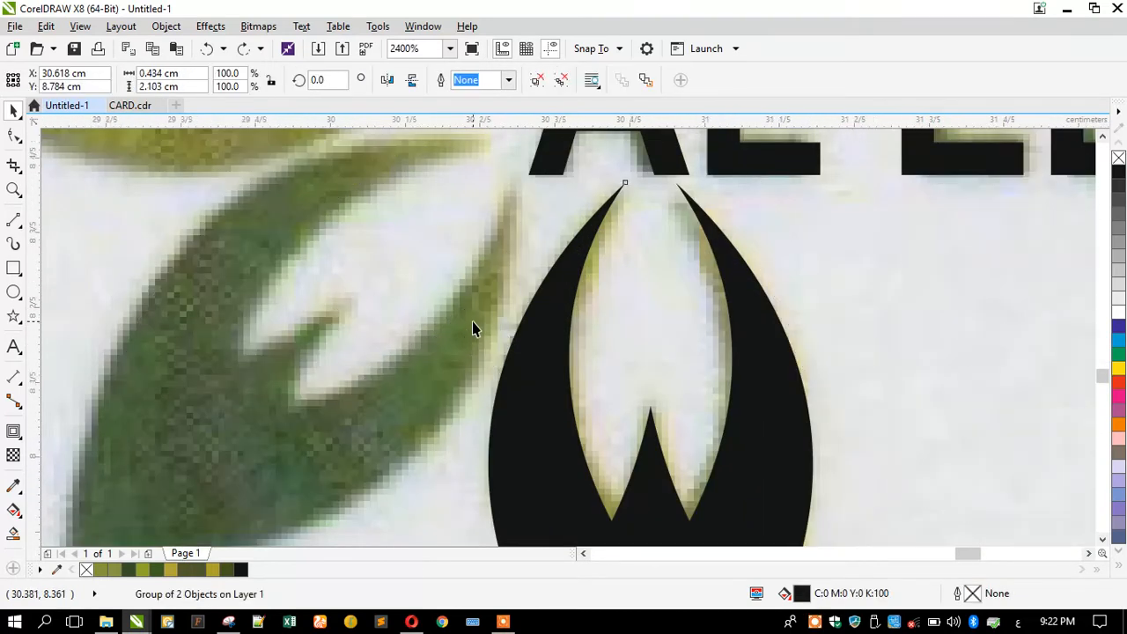
Select the upper leaf, then try a 45° rotation of the pair and cancel it.
scroll(505, 195, "up", 4)
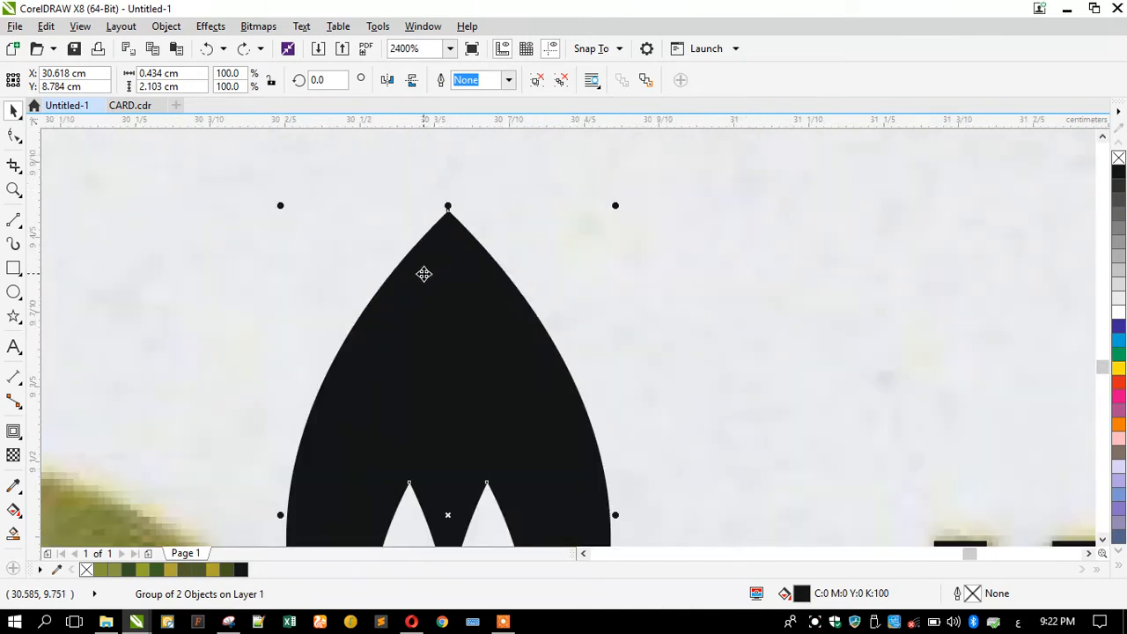
left_click(428, 280, "ctrl")
scroll(490, 189, "down", 2)
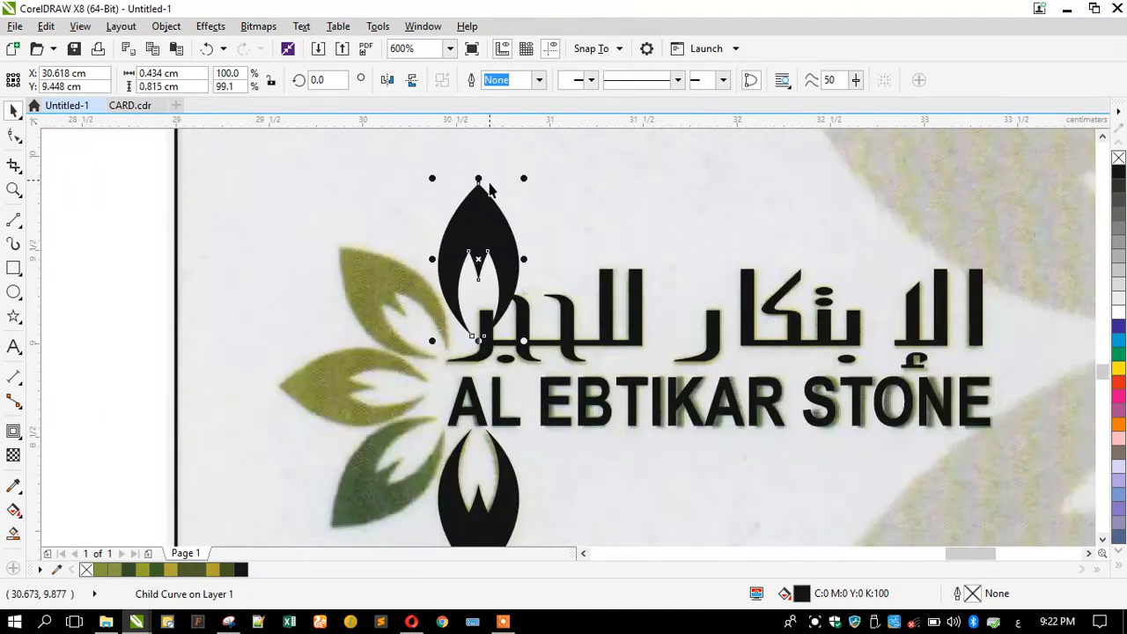
left_click(458, 454)
left_click(467, 232)
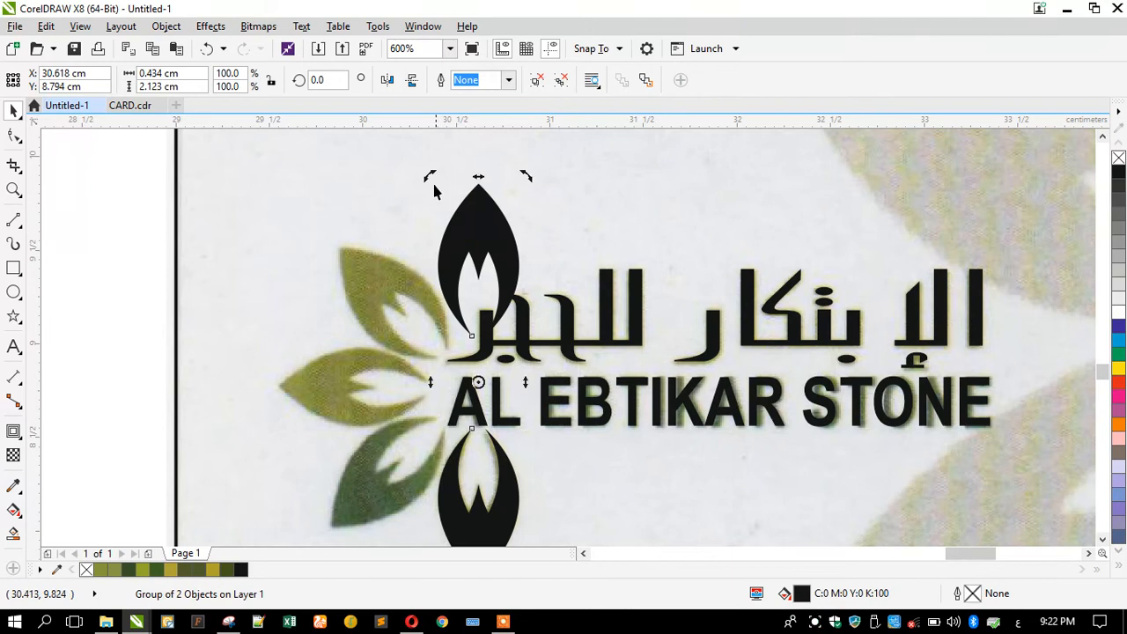
left_click_drag(428, 174, 289, 276)
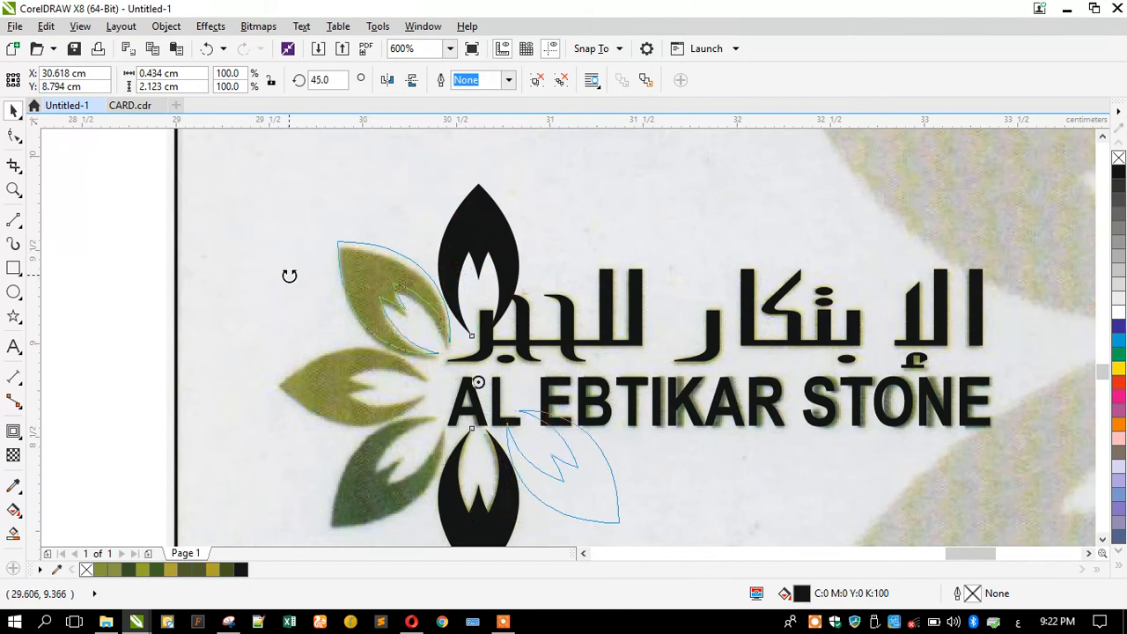
key("Escape")
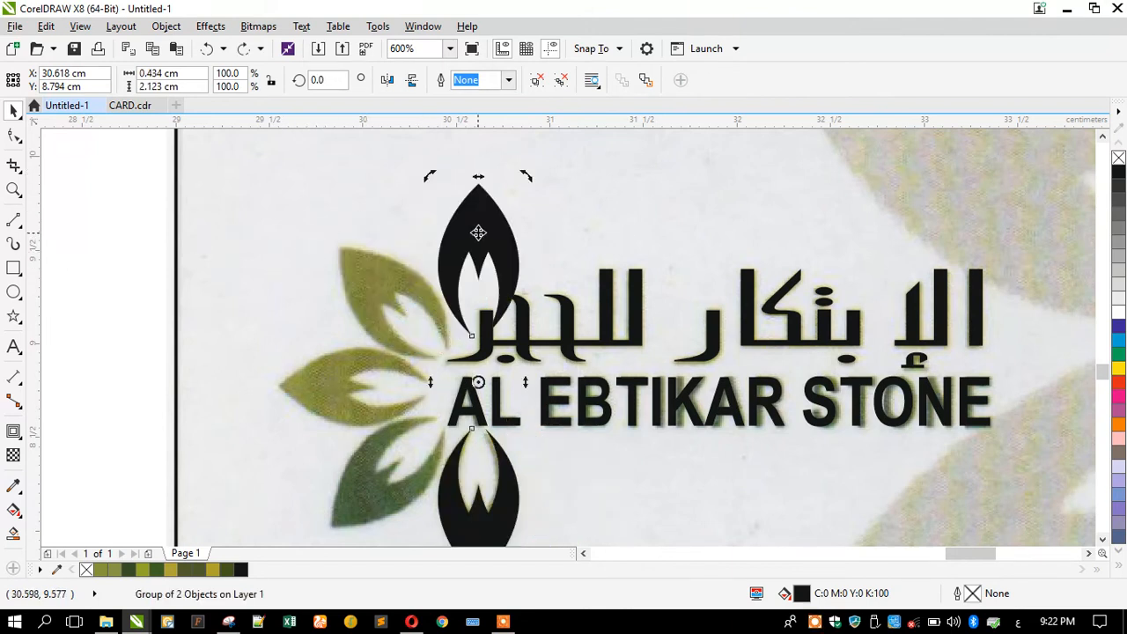
Adjust the position of a single leaf inside the pair.
left_click(478, 232, "ctrl")
scroll(474, 230, "up", 1)
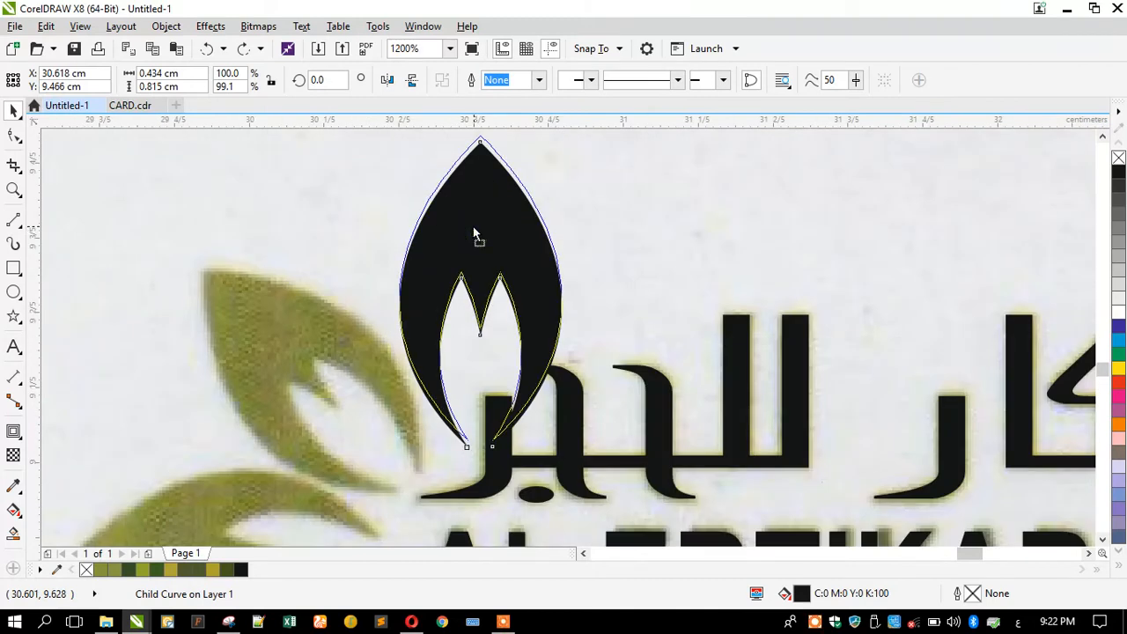
left_click(473, 225)
scroll(473, 225, "down", 2)
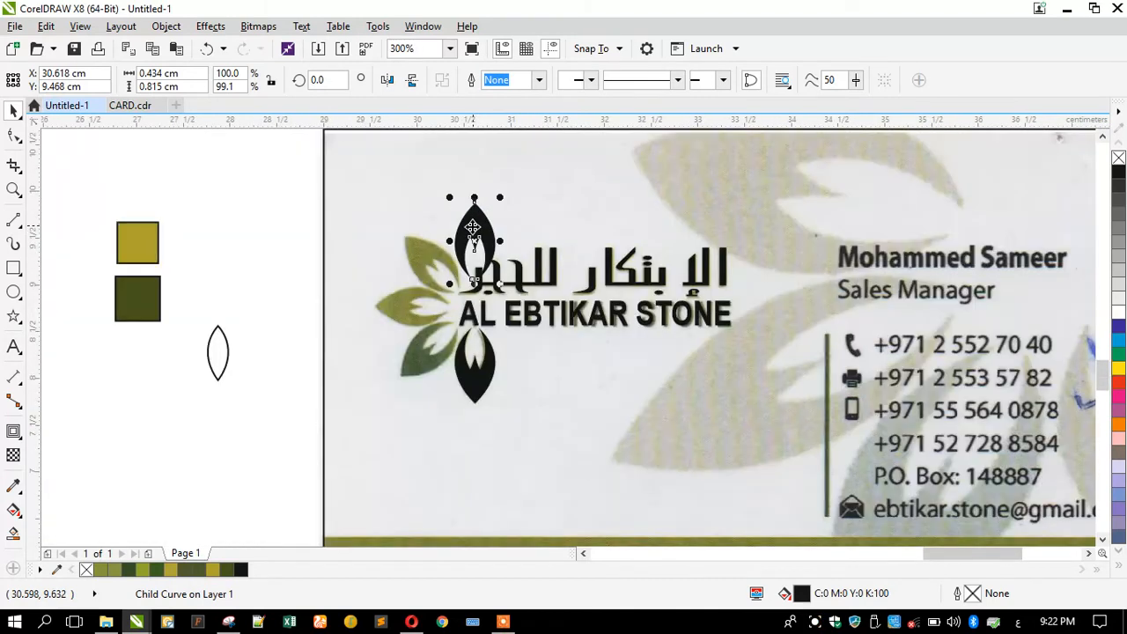
Rotate a copy of the leaf pair 45° and repeat it to rebuild the eight-petal flower.
left_click(467, 366)
scroll(474, 230, "up", 1)
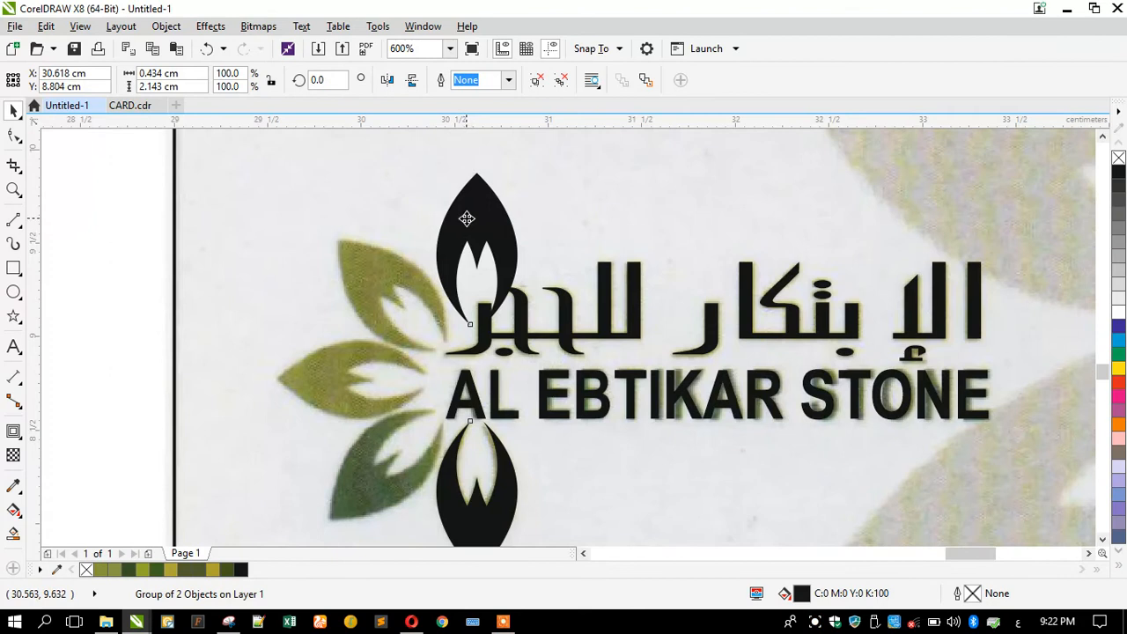
left_click_drag(422, 170, 333, 293)
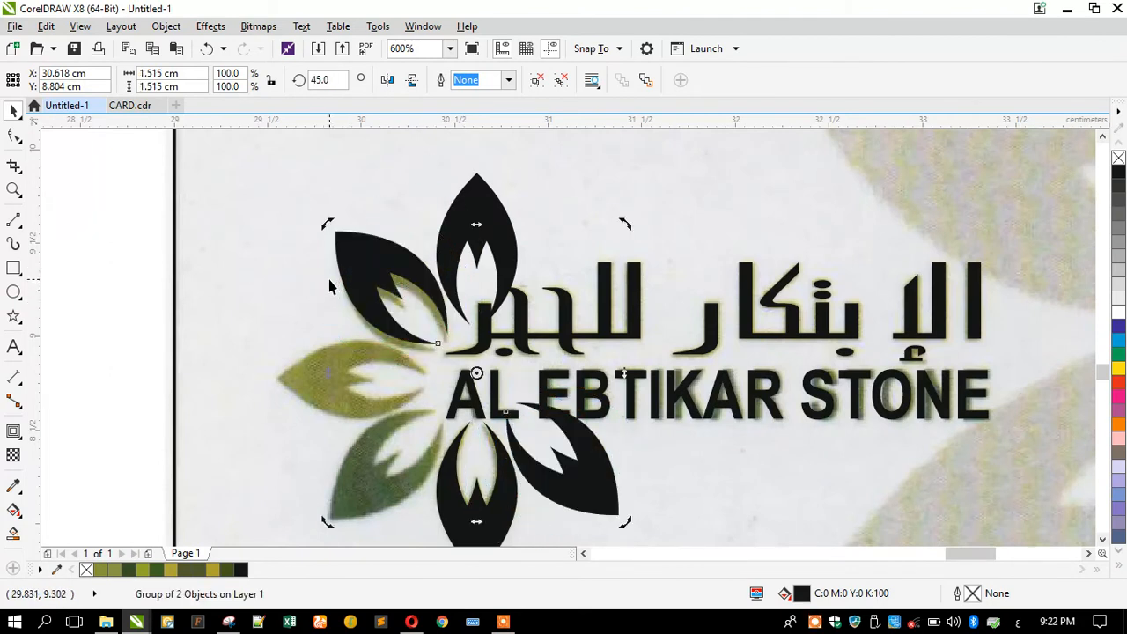
key("ctrl+r")
key("ctrl+r")
scroll(531, 251, "down", 1)
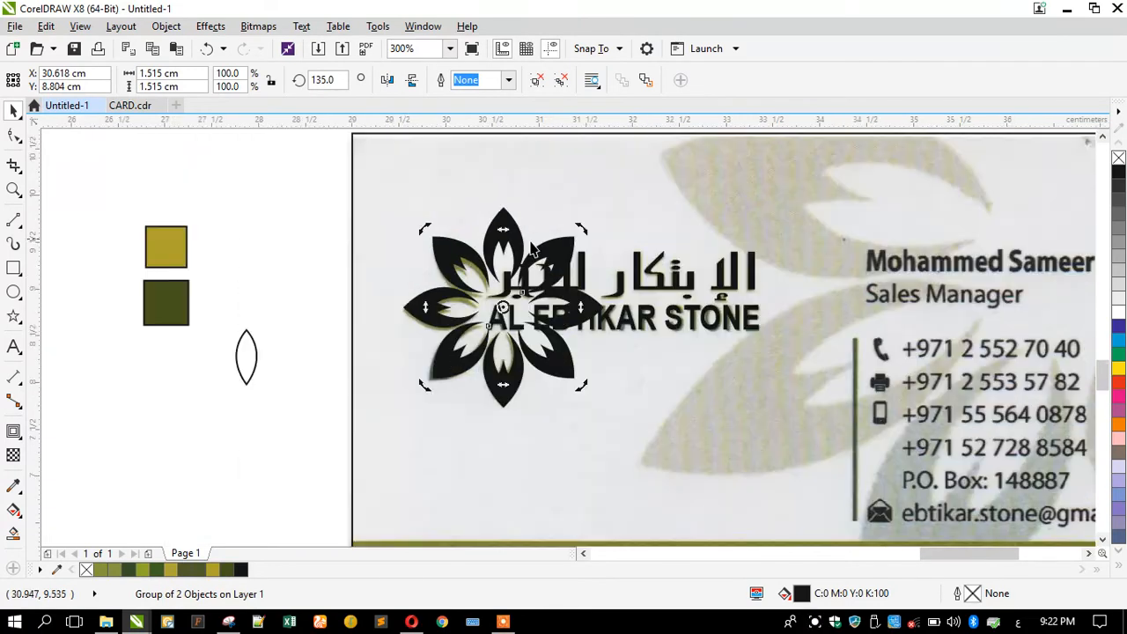
left_click(321, 240)
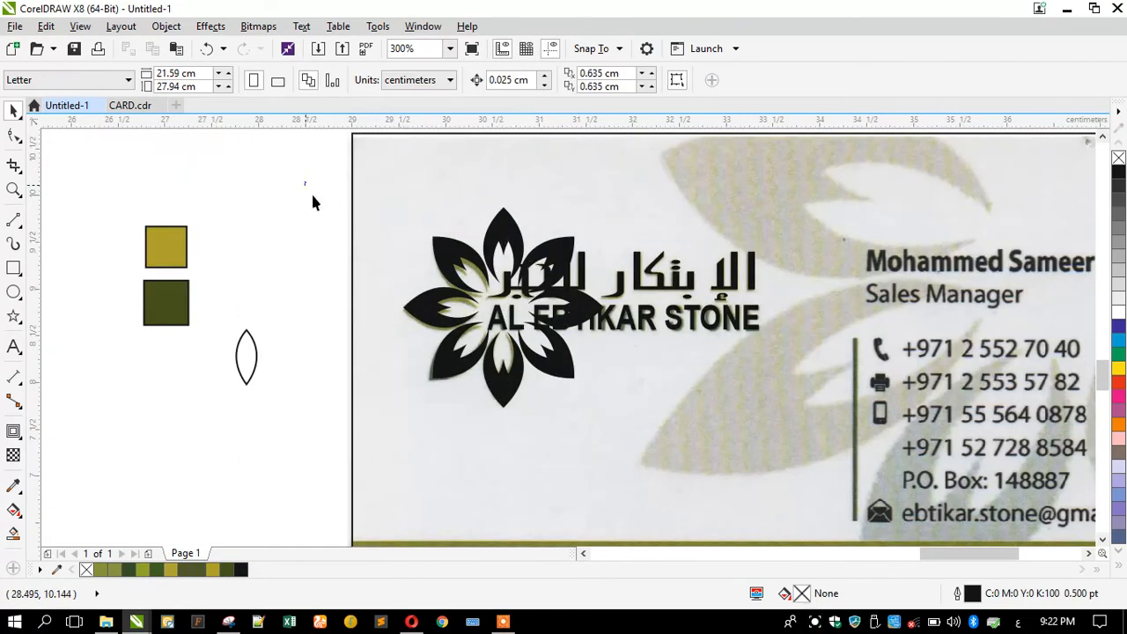
Delete the two stray curves near the Arabic text and the extra right-hand petal.
left_click_drag(641, 447, 641, 447)
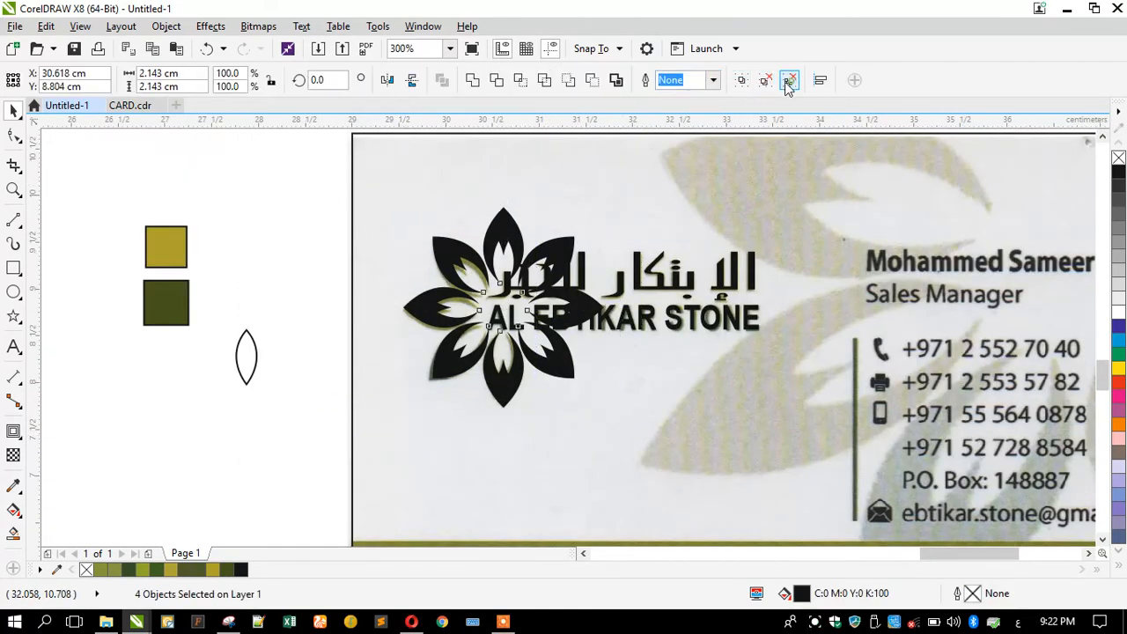
left_click(330, 258)
left_click(547, 249)
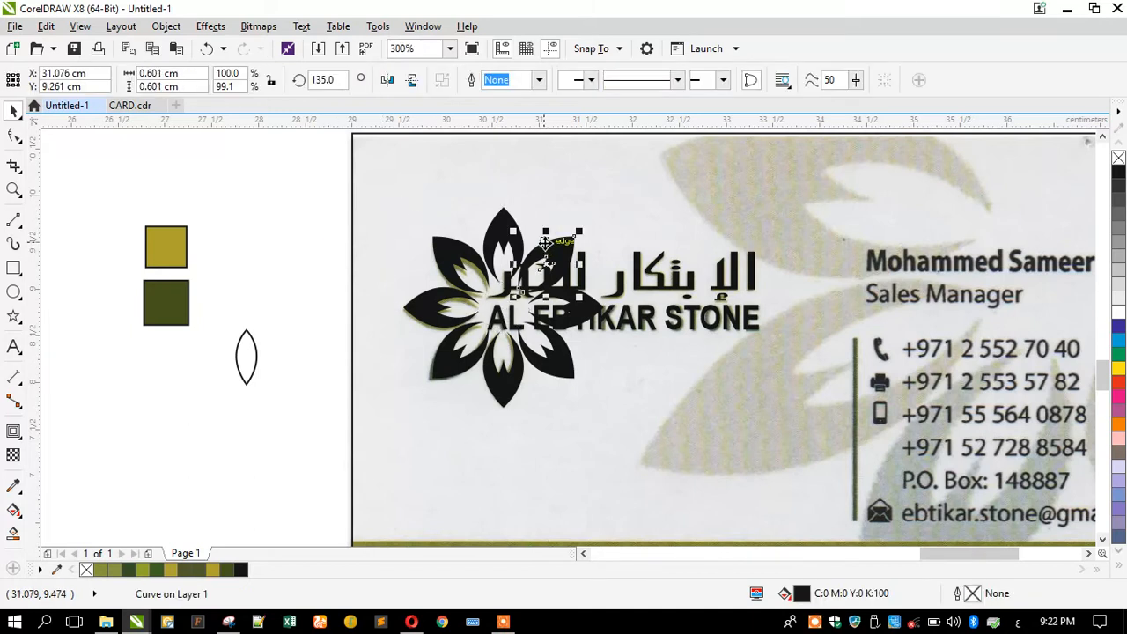
key("Delete")
left_click(564, 326)
key("Delete")
left_click(546, 370)
key("Delete")
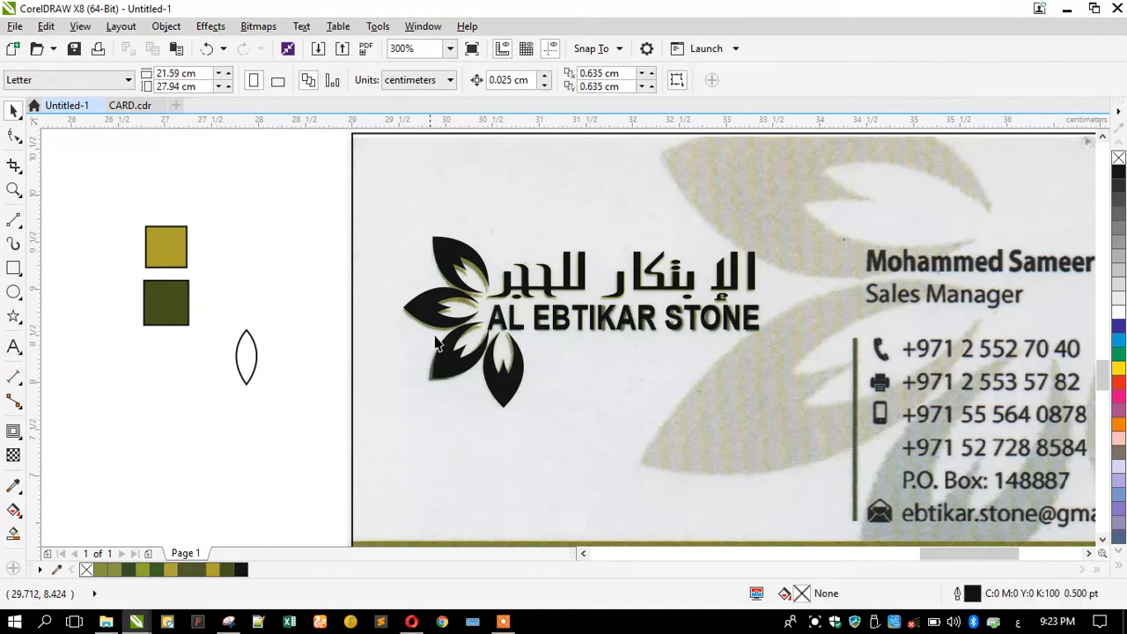
Marquee-select the logo tracing and move it onto the blank page beside the card.
left_click_drag(628, 375, 780, 447)
scroll(772, 322, "down", 2)
left_click_drag(727, 323, 474, 236)
scroll(399, 175, "up", 2)
left_click(400, 179)
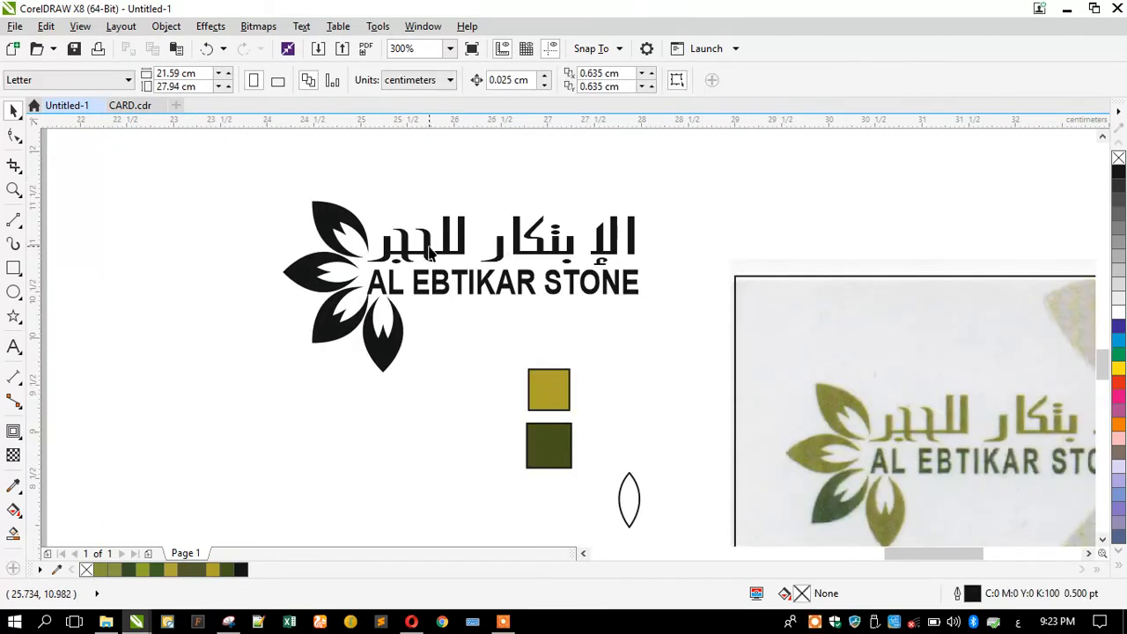
Select the logo's leaves and shift them slightly down.
left_click(429, 248)
left_click(434, 280, "shift")
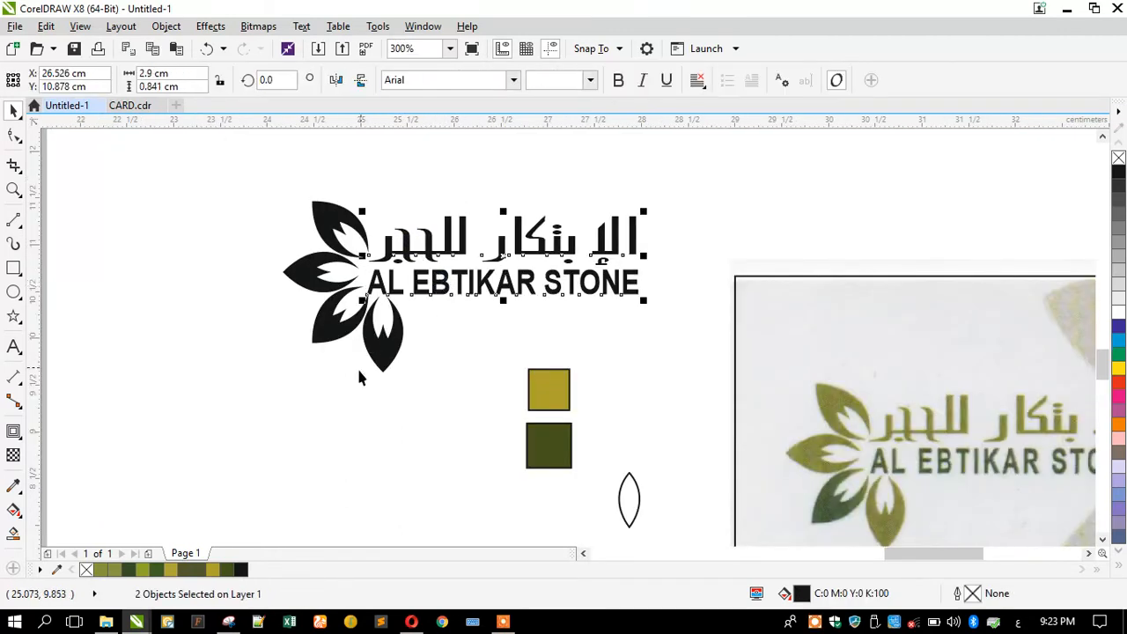
left_click(329, 388)
left_click_drag(260, 182, 428, 368)
scroll(348, 233, "up", 2)
left_click_drag(295, 239, 299, 266)
scroll(299, 266, "down", 2)
key("Escape")
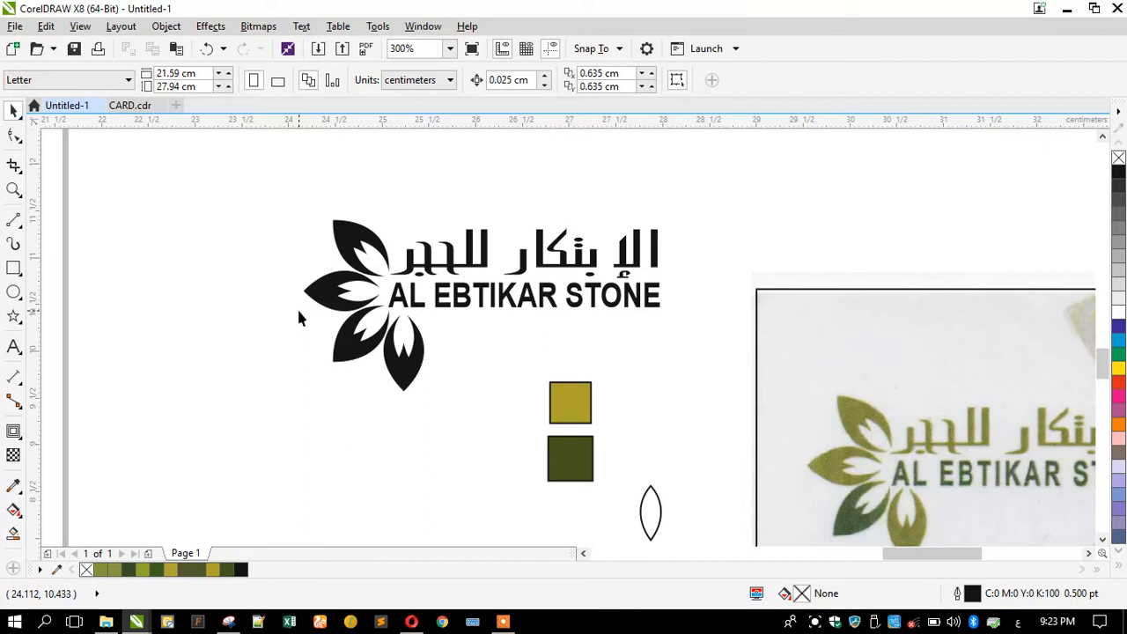
Nudge the four leaf objects slightly up and left beside the logo text.
left_click_drag(278, 176, 434, 401)
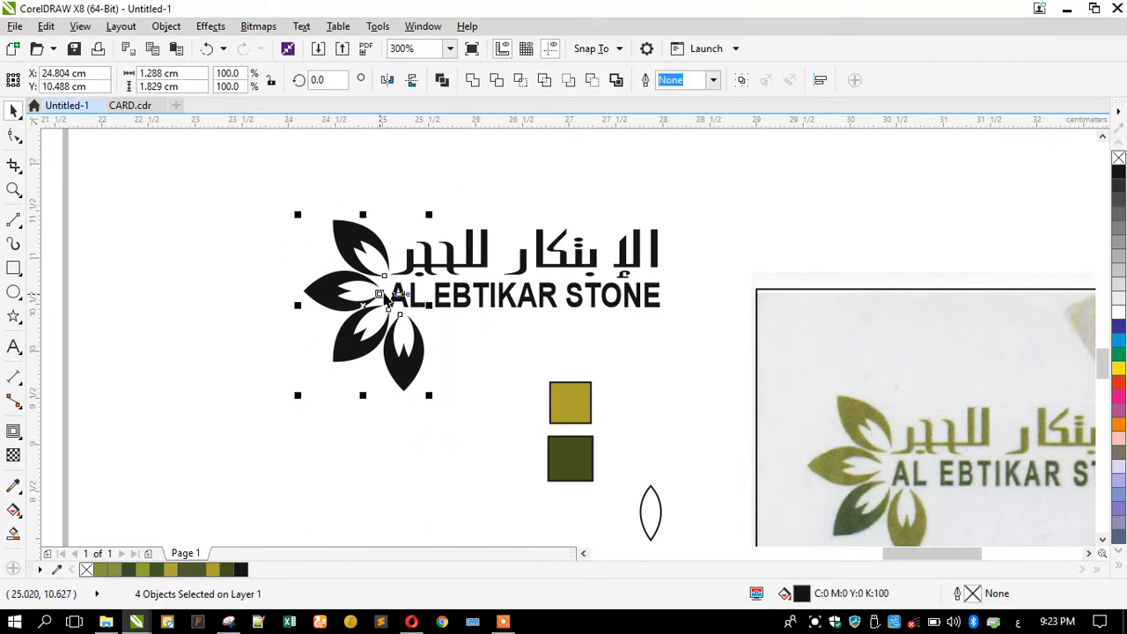
scroll(385, 300, "up", 2)
left_click_drag(383, 232, 377, 227)
left_click(183, 202)
scroll(394, 264, "down", 1)
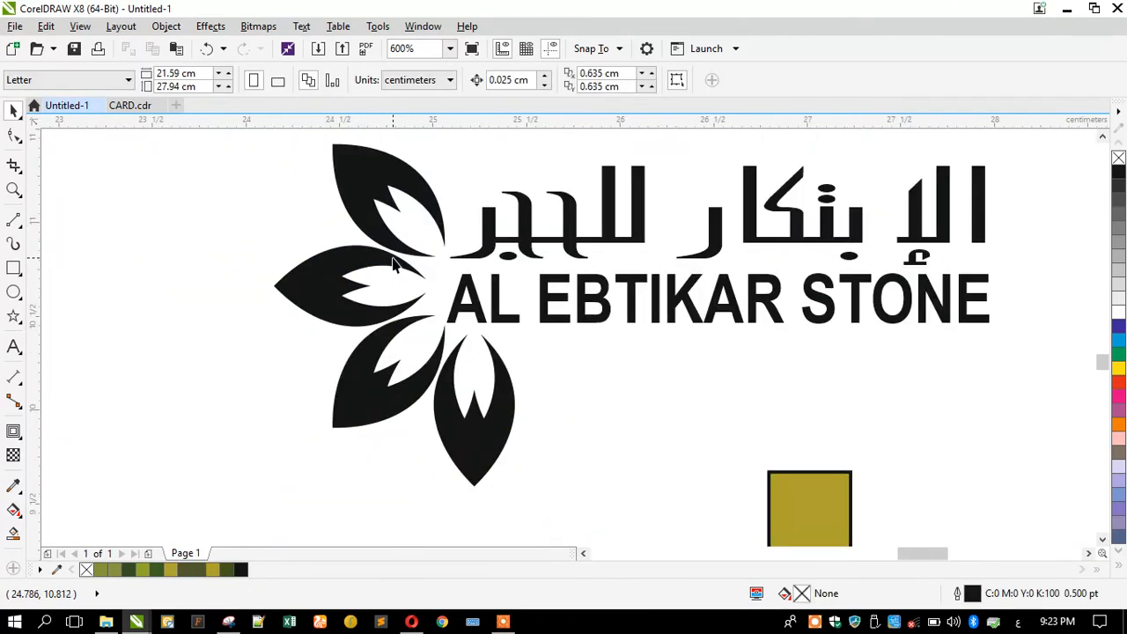
scroll(394, 264, "down", 2)
scroll(517, 295, "up", 1)
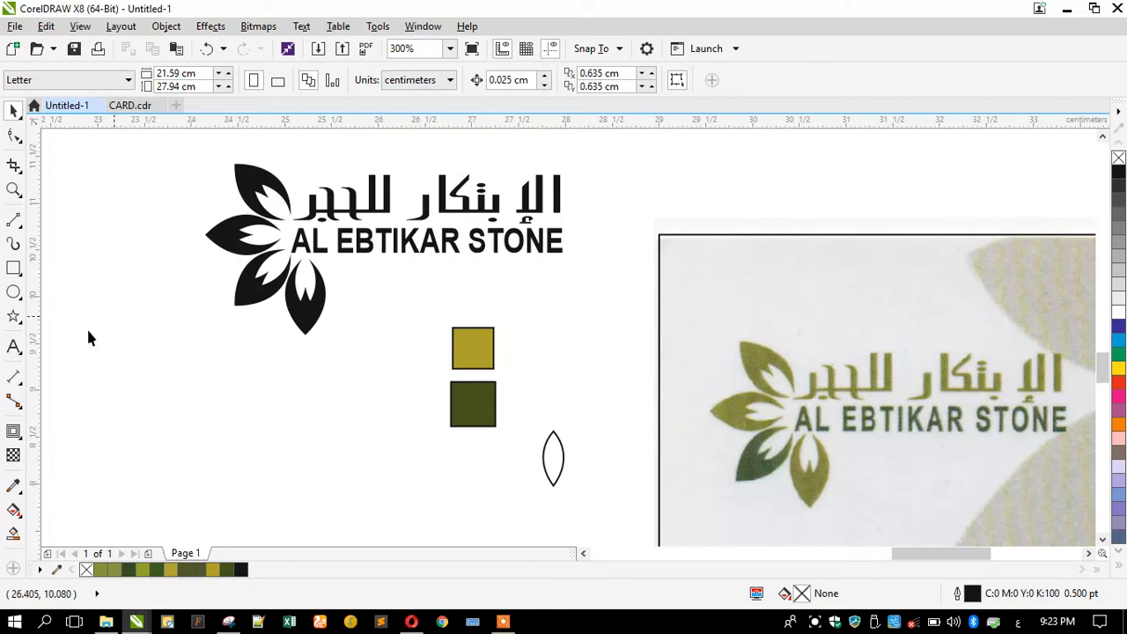
Colour the Arabic text and three petals yellow-olive, and AL EBTIKAR STONE plus the lower-left petal dark olive.
left_click(14, 489)
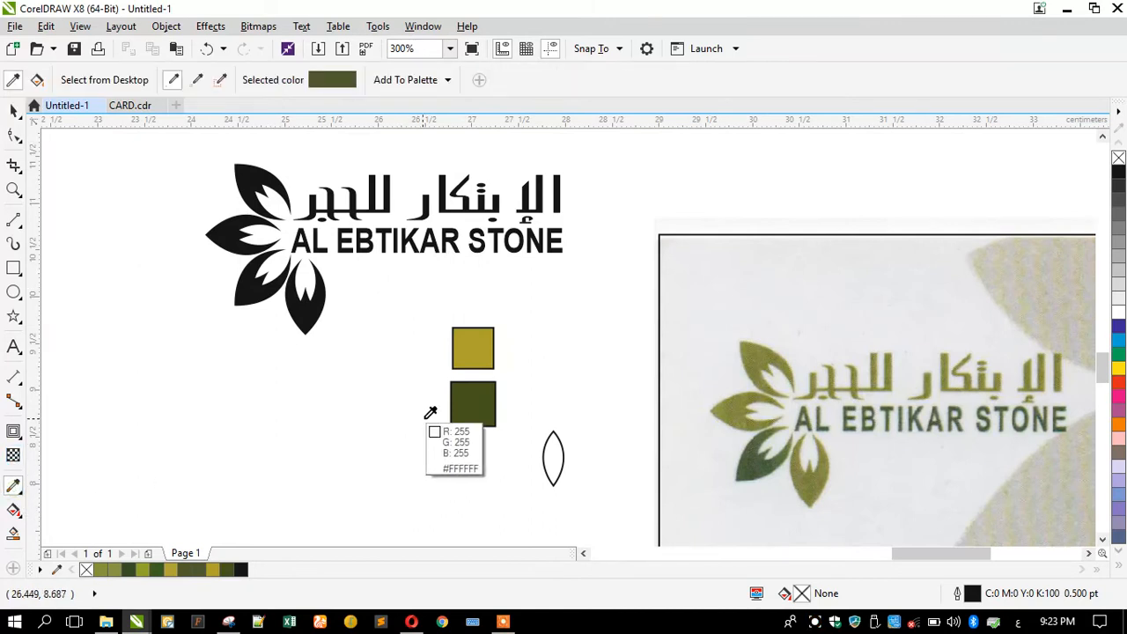
left_click(468, 339)
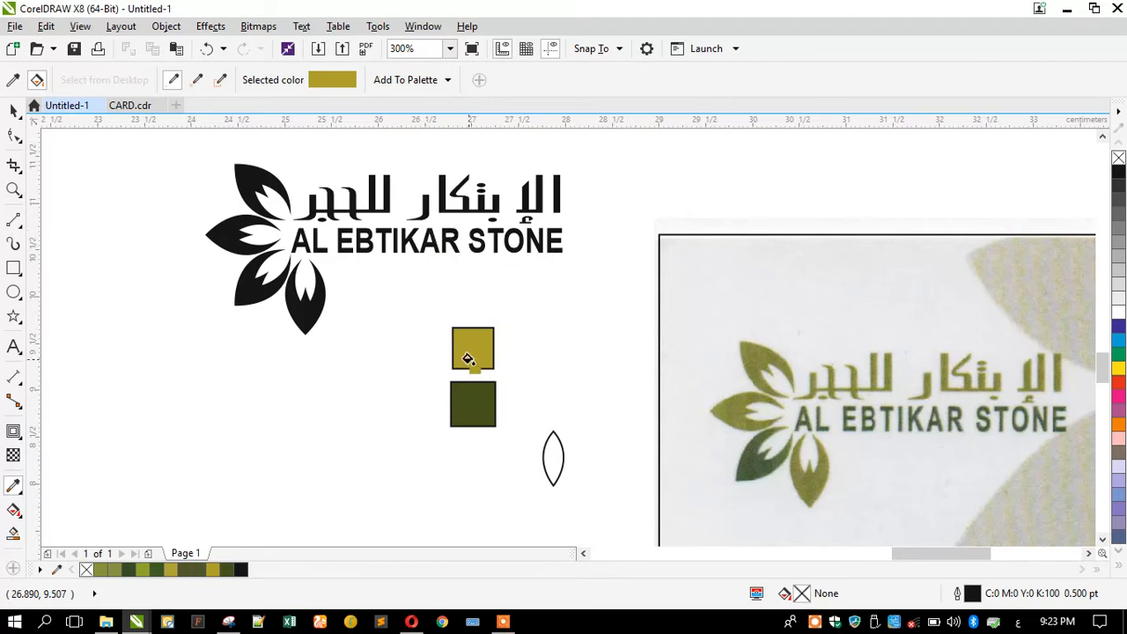
left_click(464, 204)
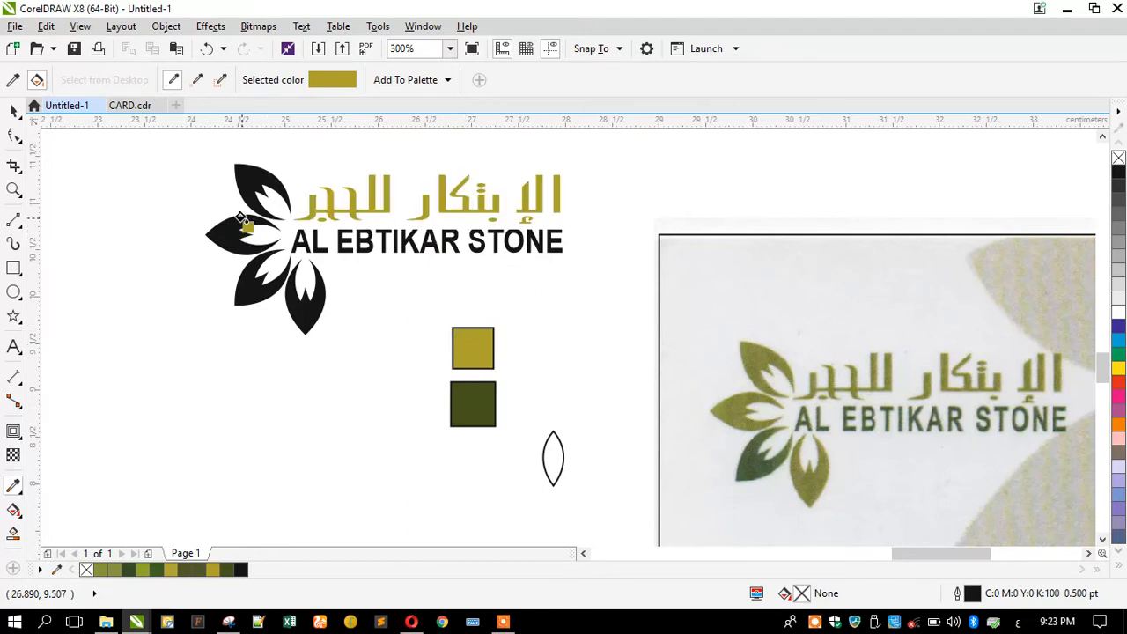
left_click(236, 183)
left_click(229, 233)
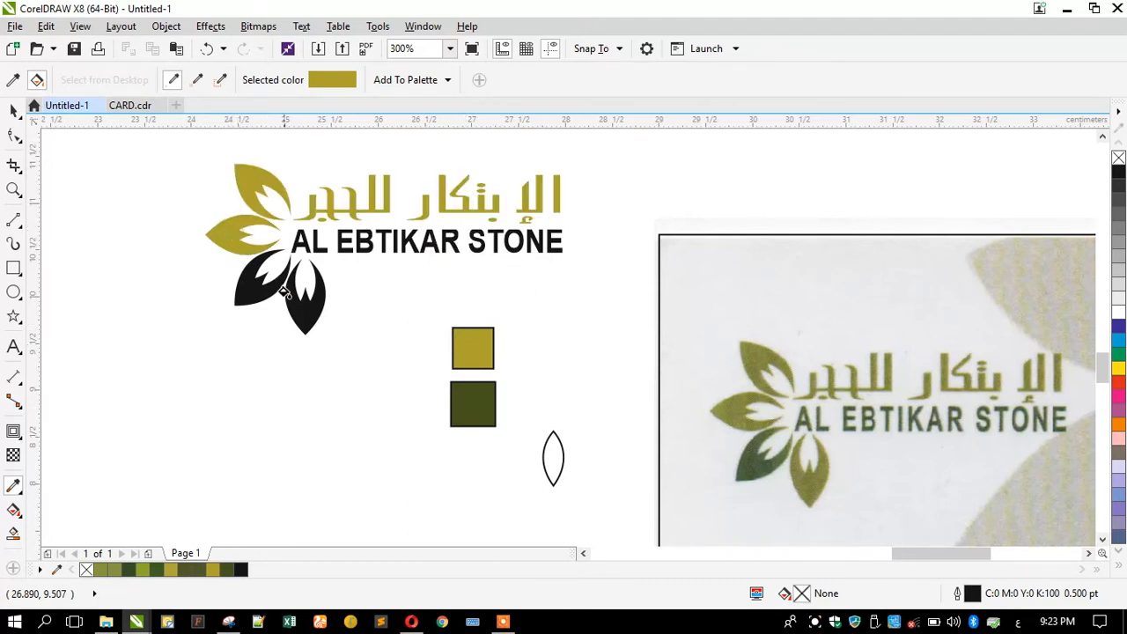
left_click(304, 315)
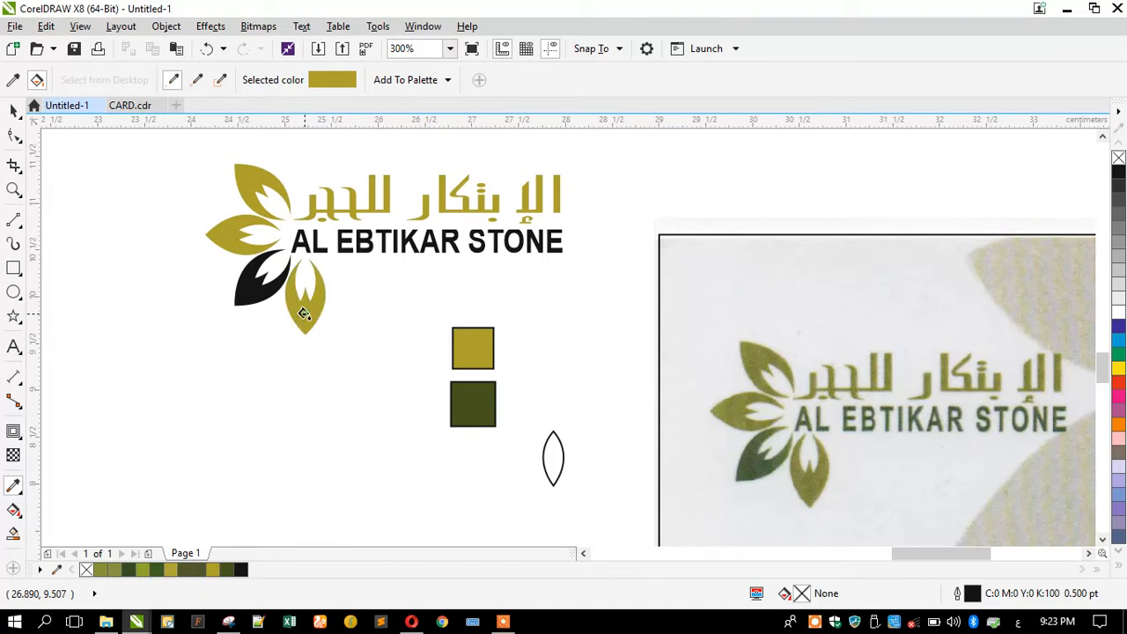
left_click(476, 402)
left_click(383, 239)
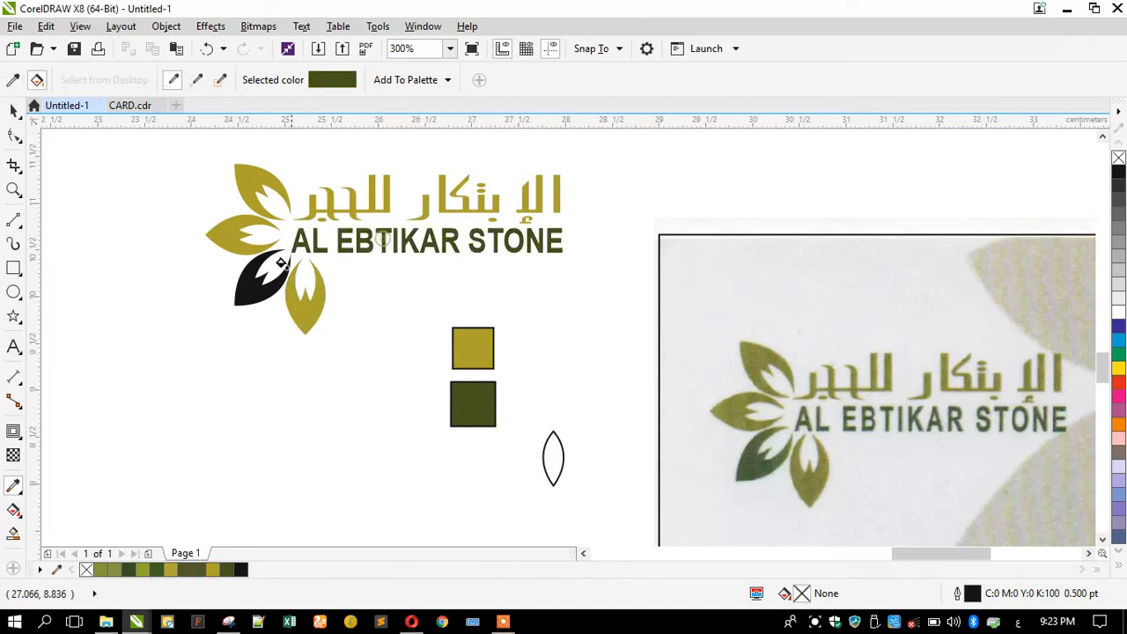
left_click(237, 293)
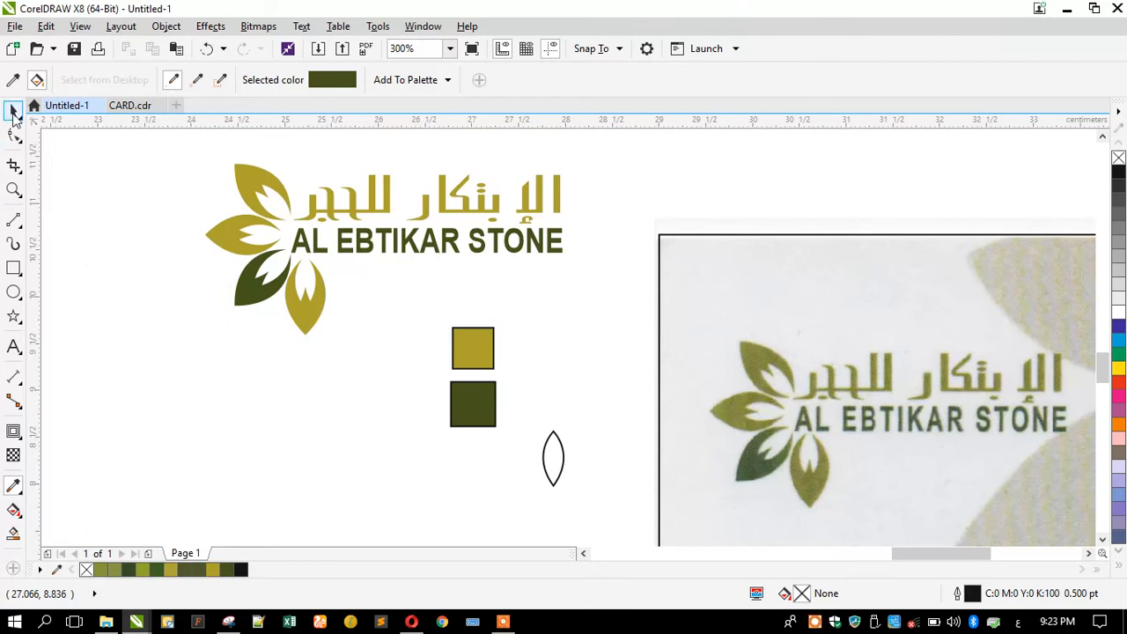
Delete the colour swatches and leaf outline, and group the logo parts with Ctrl+G.
left_click(13, 110)
left_click_drag(403, 310, 575, 491)
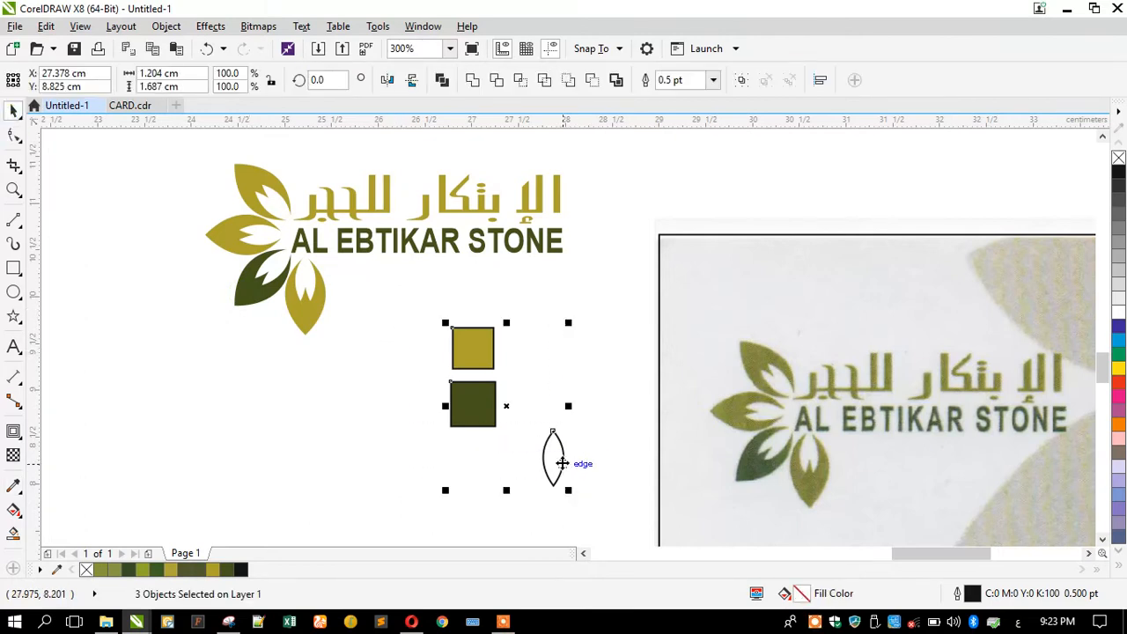
key("Delete")
scroll(312, 362, "down", 2)
left_click_drag(203, 422, 478, 176)
key("ctrl+g")
Move the grouped logo and the empty card rectangle to the right, off the card image.
scroll(356, 401, "down", 1)
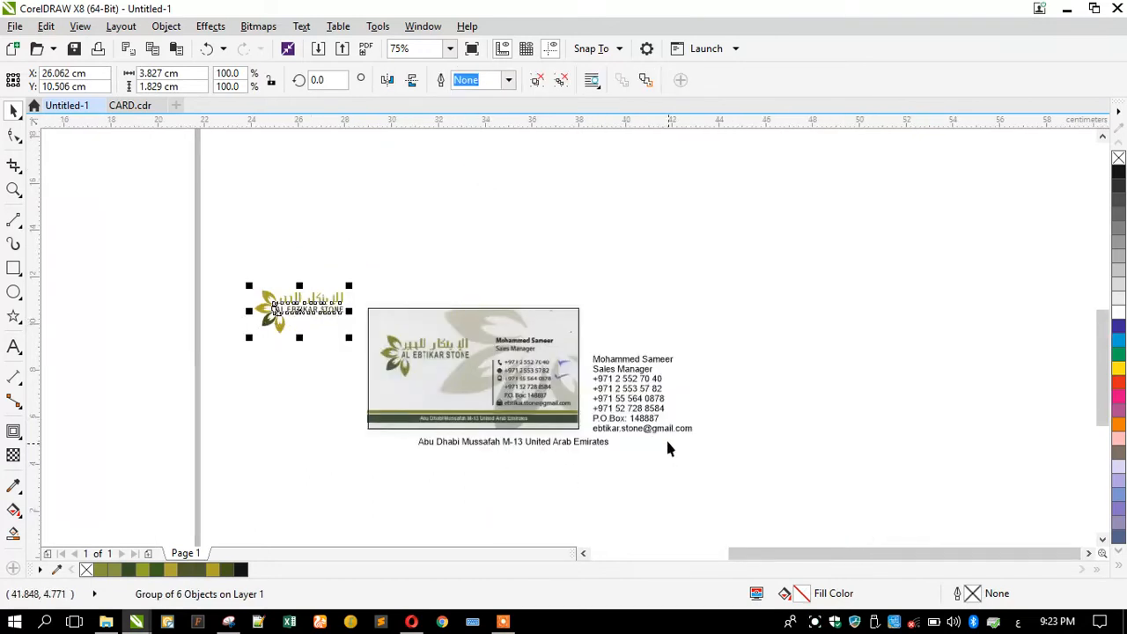
scroll(668, 448, "up", 1)
scroll(261, 352, "down", 1)
left_click_drag(142, 264, 652, 257)
left_click(312, 300)
left_click_drag(311, 300, 660, 297)
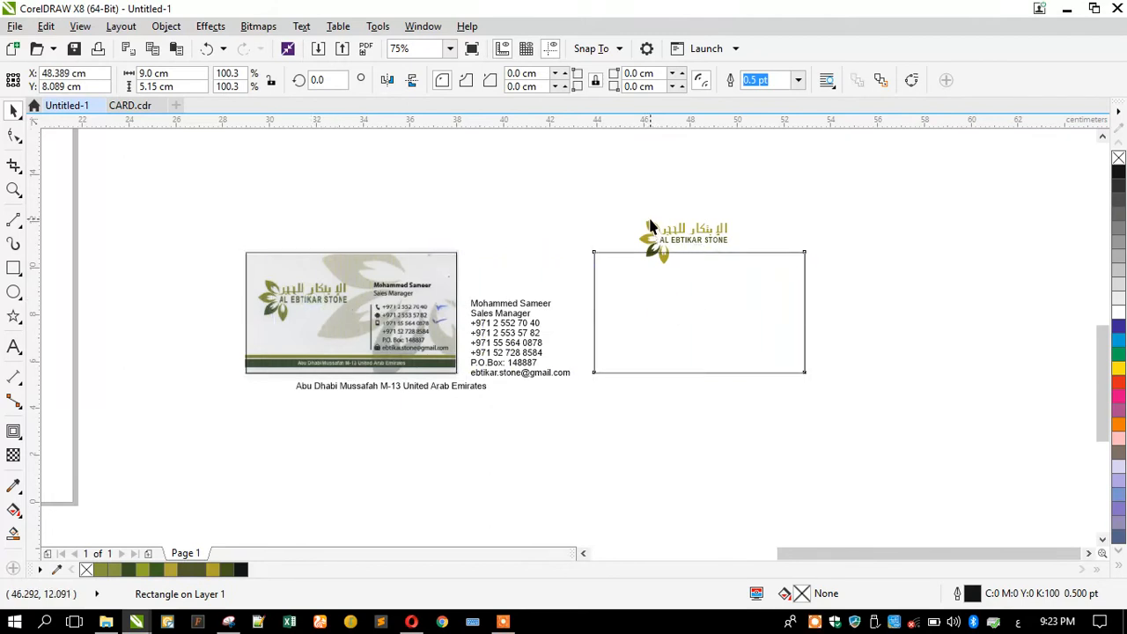
Centre the logo on the card rectangle with E and C, and shift both right.
left_click(650, 228)
left_click(593, 314, "shift")
key("e")
key("c")
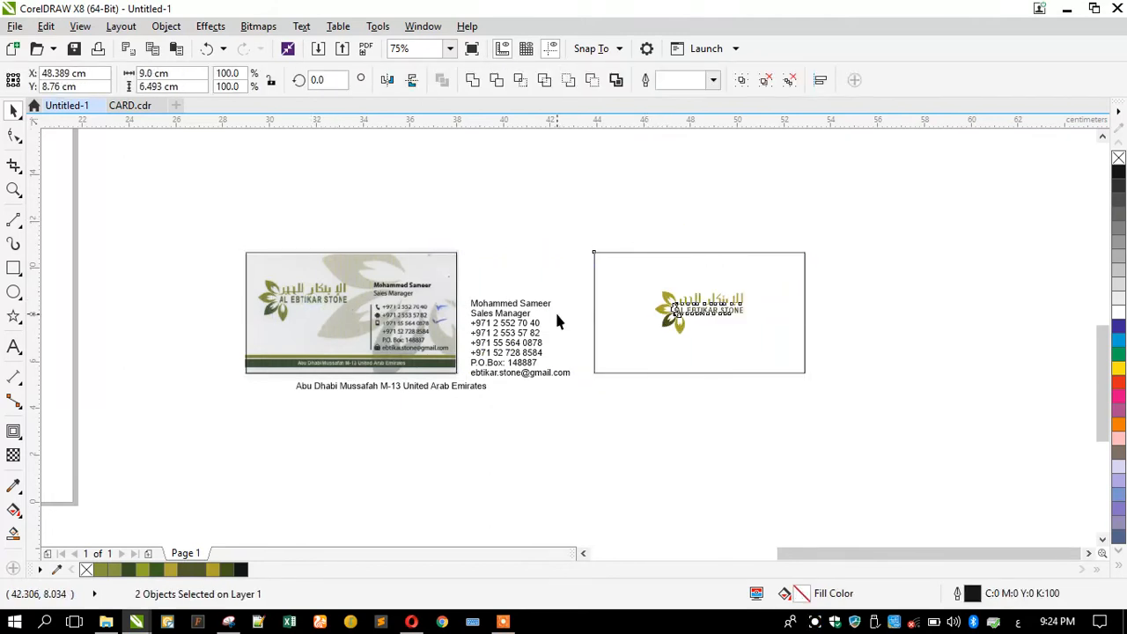
left_click_drag(622, 330, 663, 327)
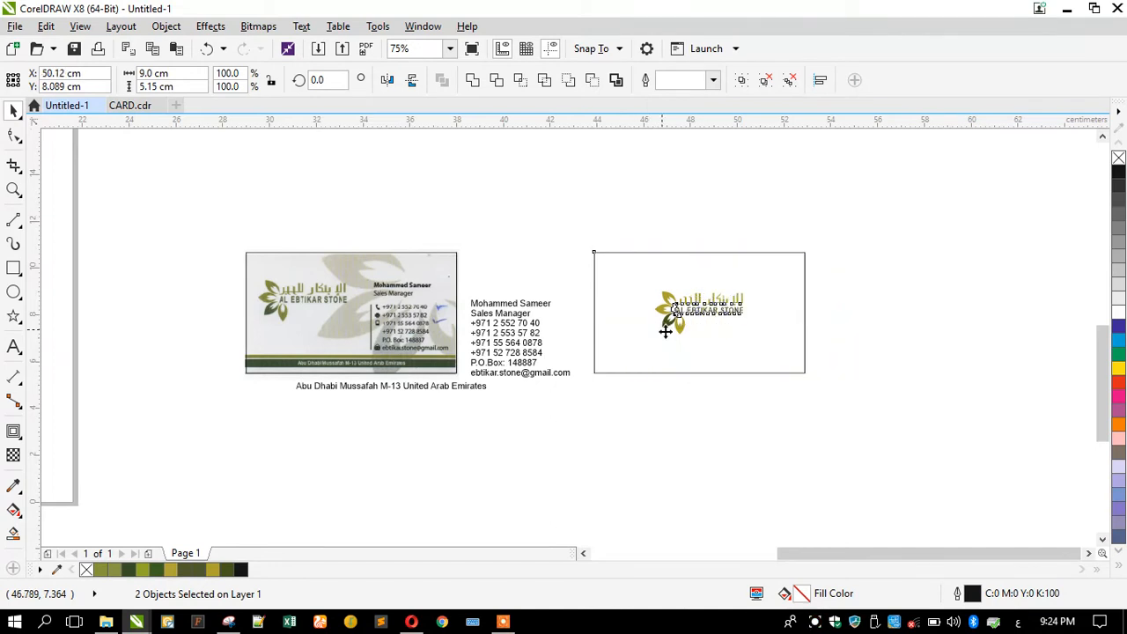
Enlarge the logo to about 118%.
left_click(690, 323)
left_click(710, 317)
scroll(735, 309, "up", 2)
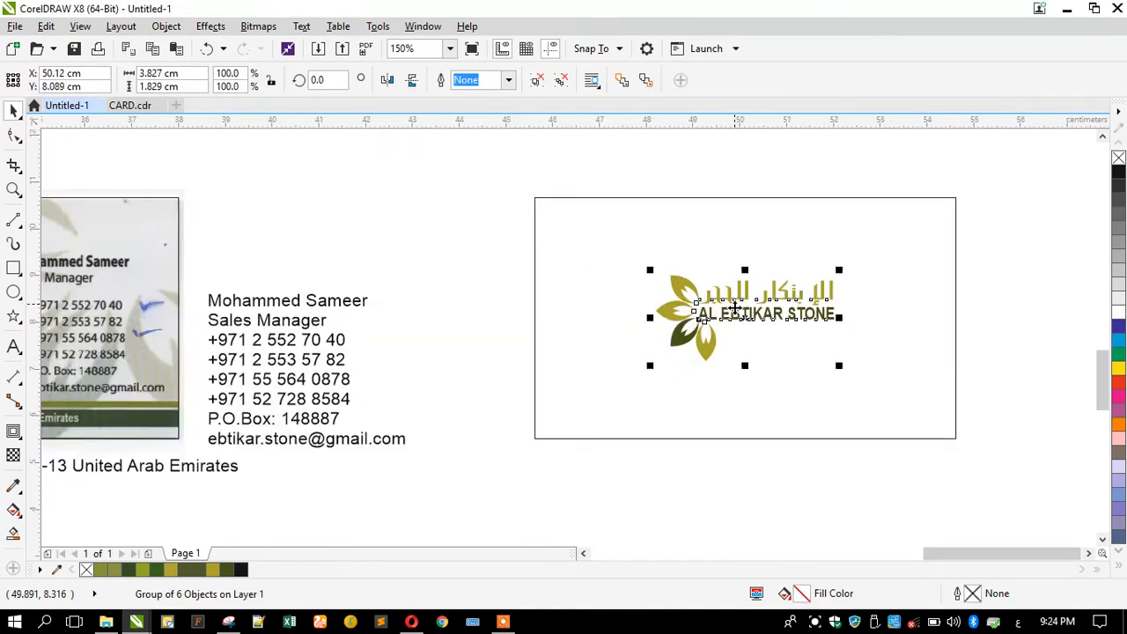
left_click_drag(648, 367, 631, 375)
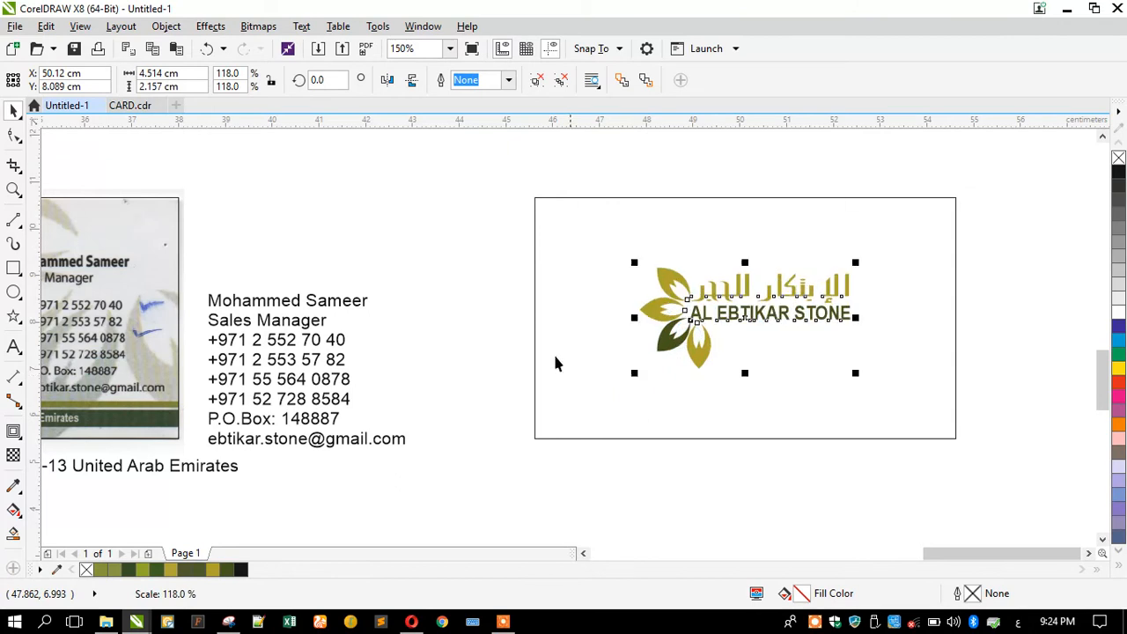
left_click(494, 330)
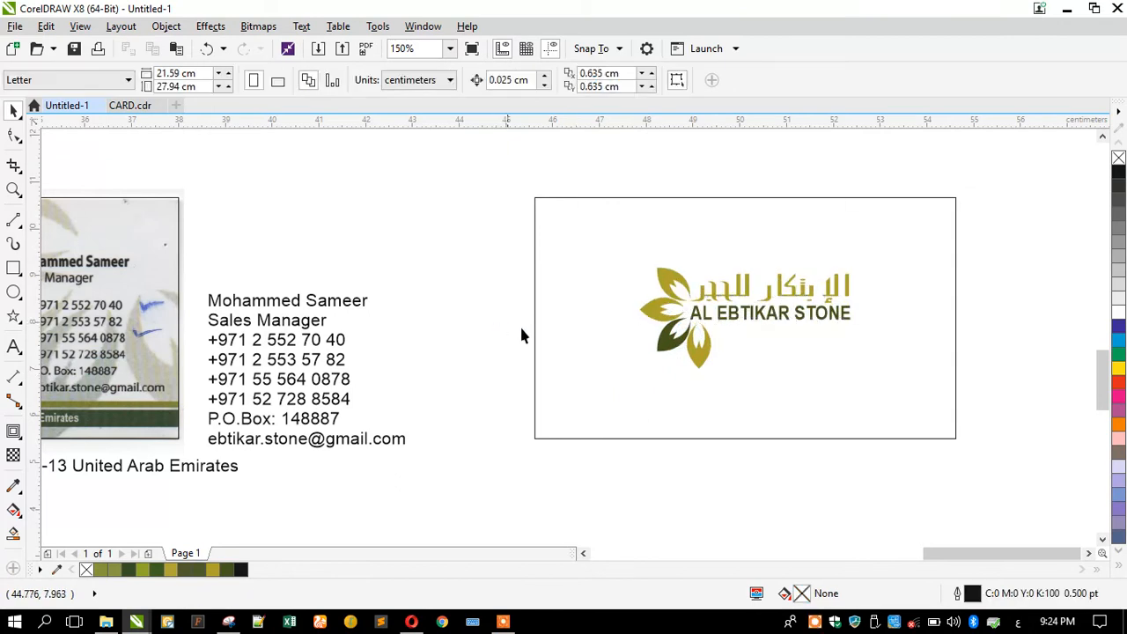
Nudge the logo slightly down and fine-tune its size within the card.
left_click(704, 322)
left_click(707, 317)
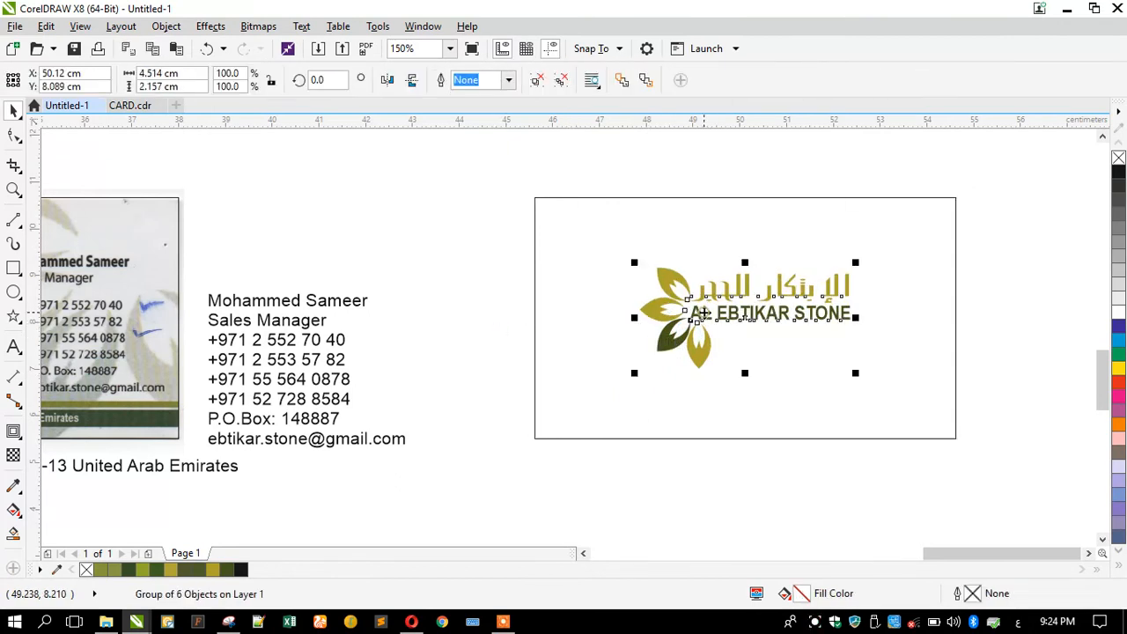
scroll(709, 314, "up", 2)
left_click_drag(741, 293, 741, 320)
scroll(727, 302, "down", 2)
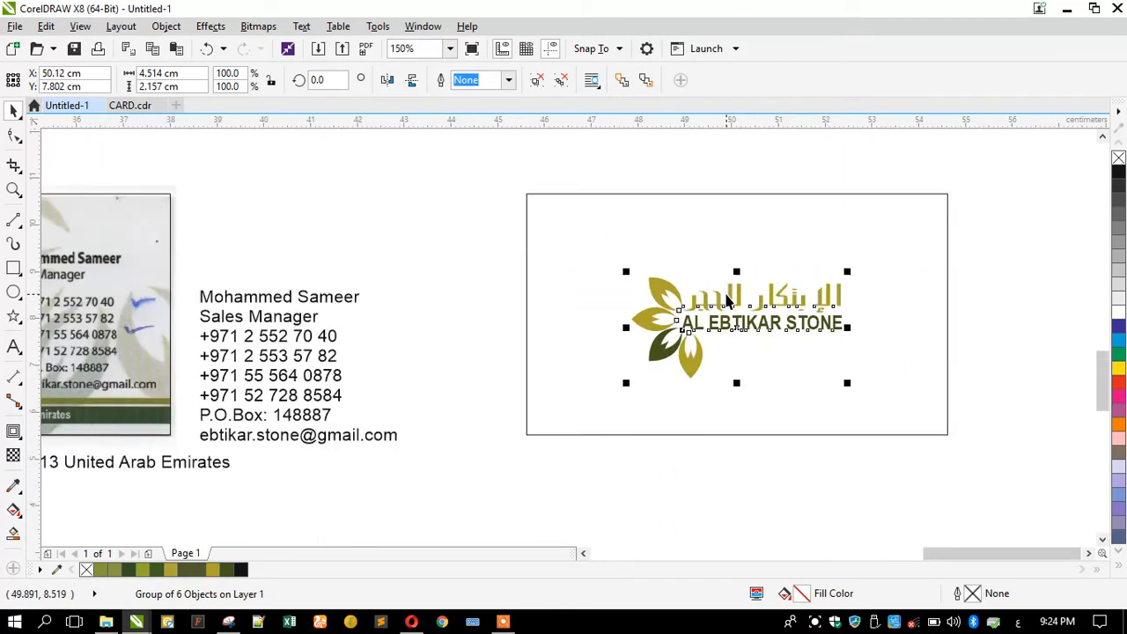
left_click(561, 324, "shift")
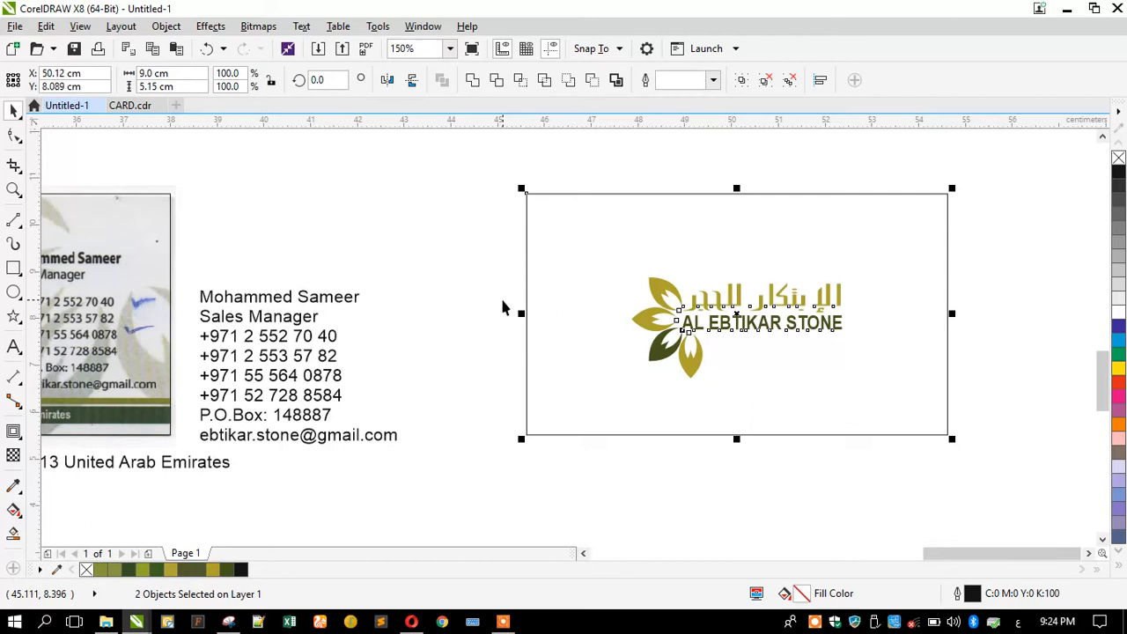
left_click(465, 243)
left_click(662, 308)
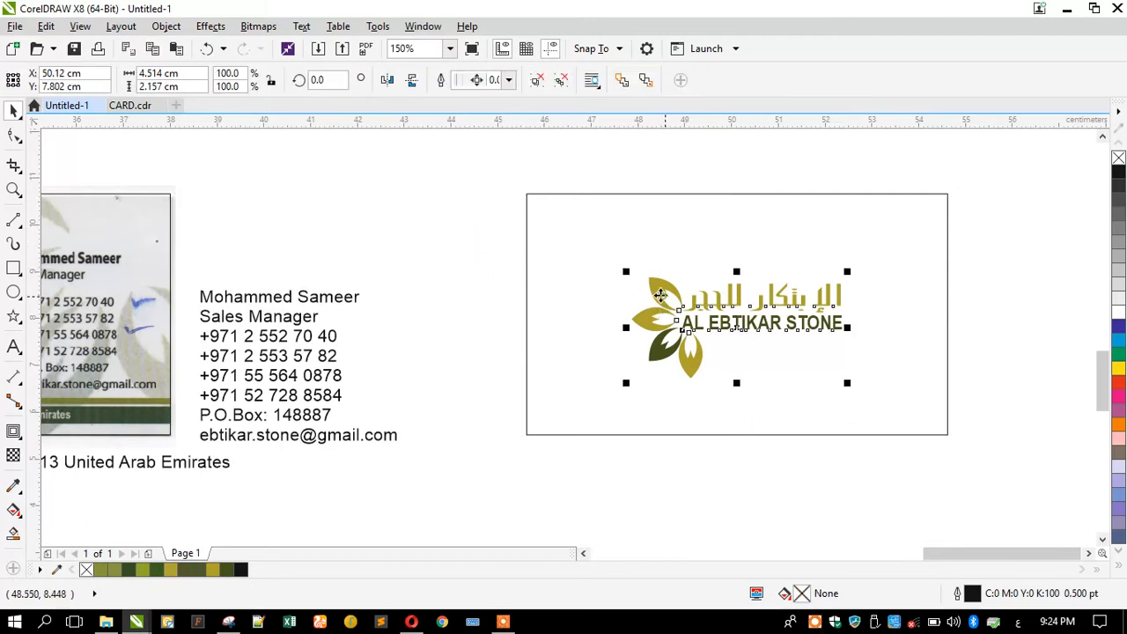
left_click_drag(628, 273, 625, 271)
Give the card rectangle a thin black hairline outline.
left_click(555, 306)
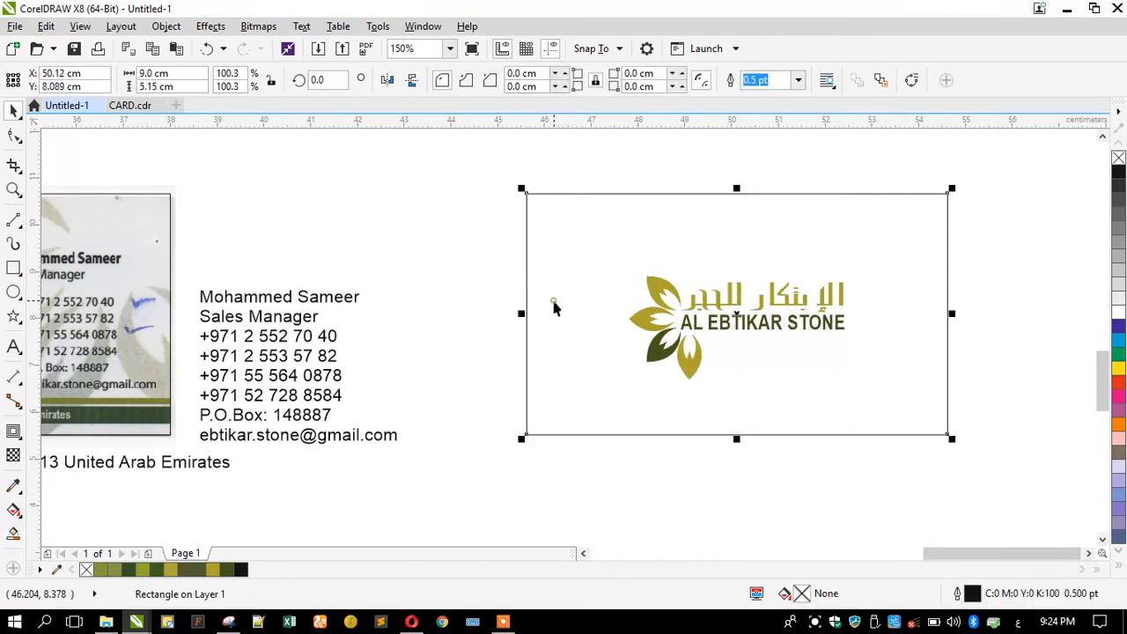
right_click(1118, 158)
right_click(1118, 171)
left_click(498, 212)
Duplicate the card with its logo beside the original and shift both cards right.
left_click_drag(503, 176, 983, 471)
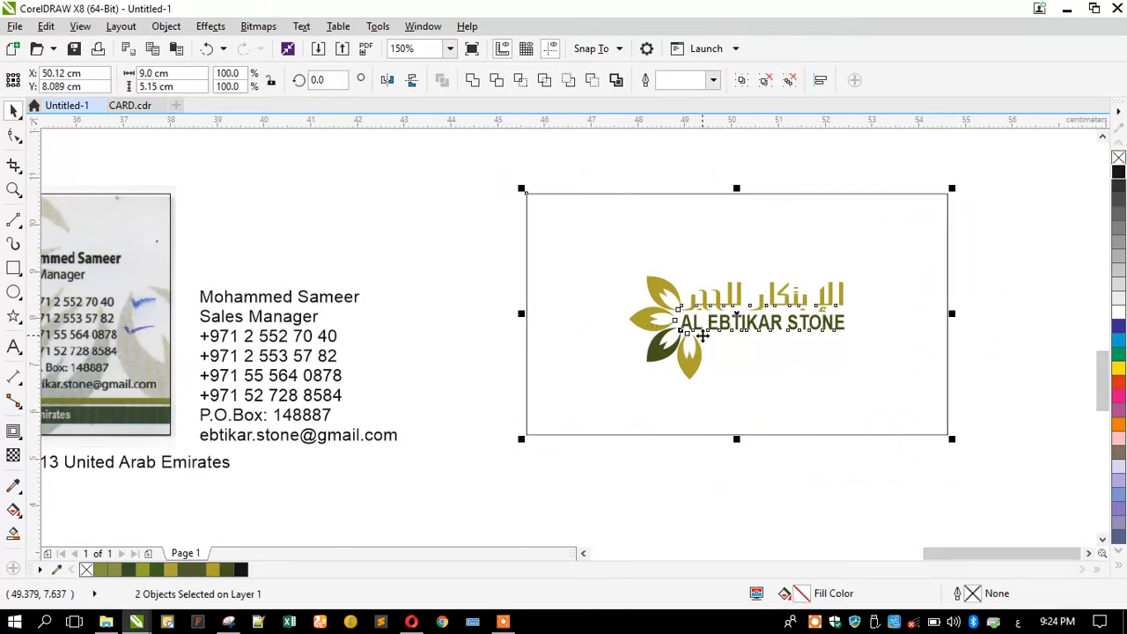
left_click_drag(703, 335, 862, 335)
left_click_drag(951, 293, 512, 294)
scroll(613, 316, "down", 2)
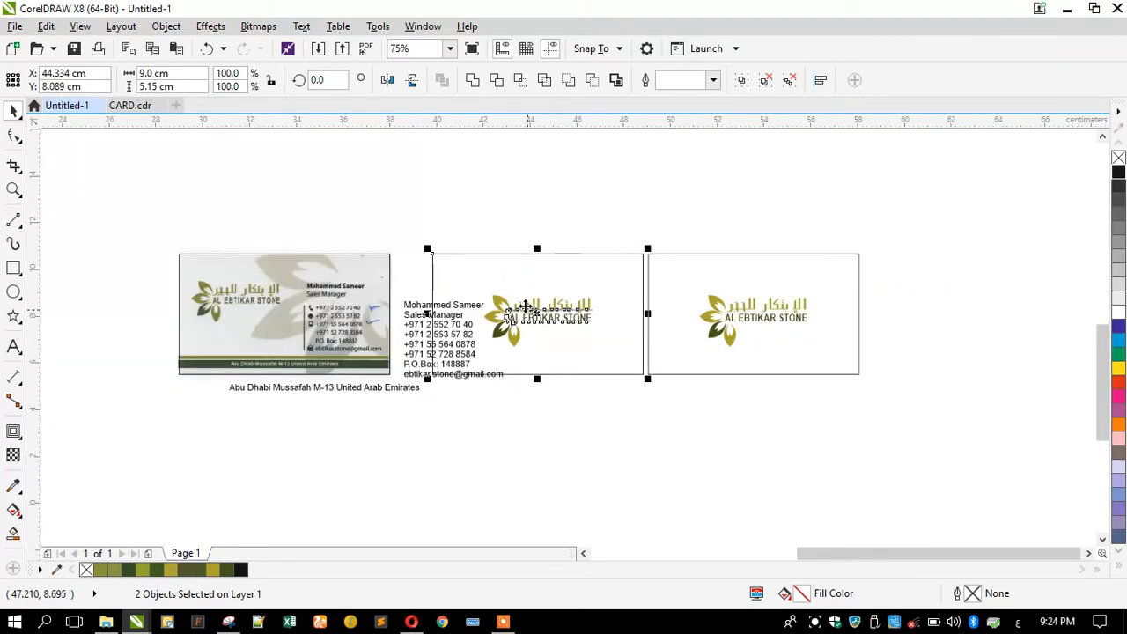
left_click_drag(637, 229, 889, 406)
left_click_drag(615, 325, 715, 332)
left_click(597, 377)
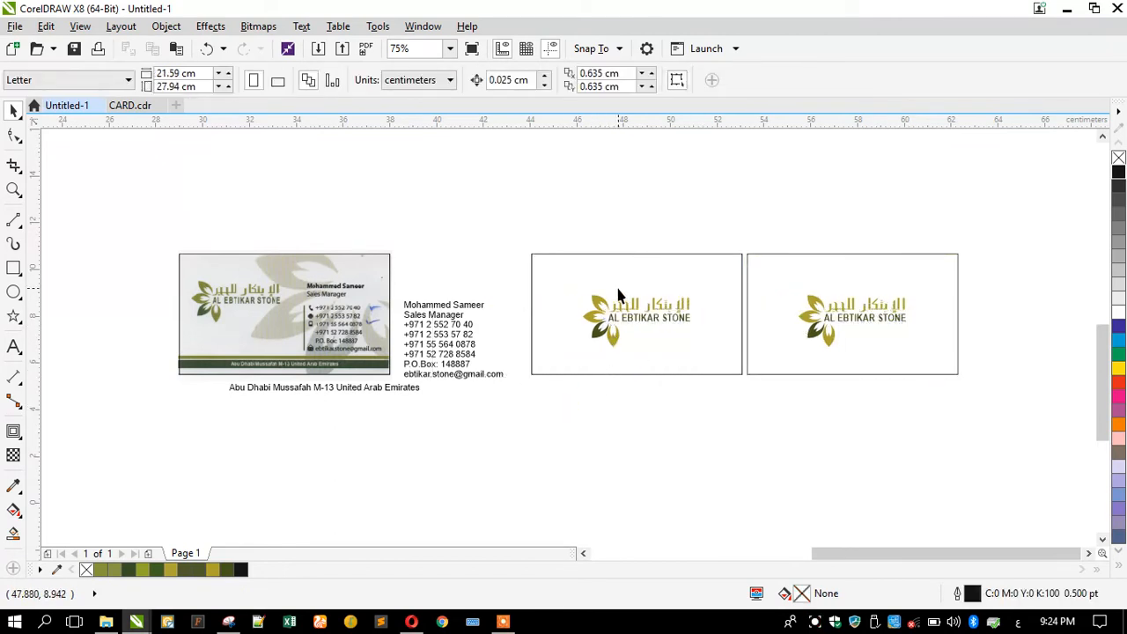
scroll(618, 296, "up", 2)
left_click(573, 348)
left_click(499, 376)
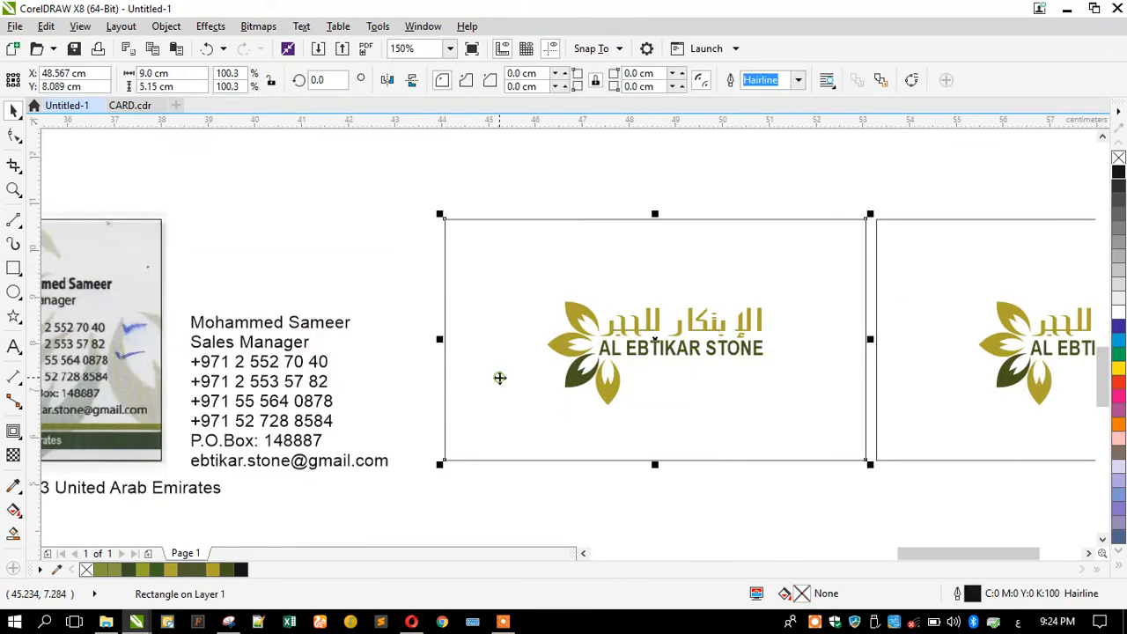
Add a 0.35 cm inside contour to the first card and break the contour group apart.
left_click(13, 432)
left_click(550, 79)
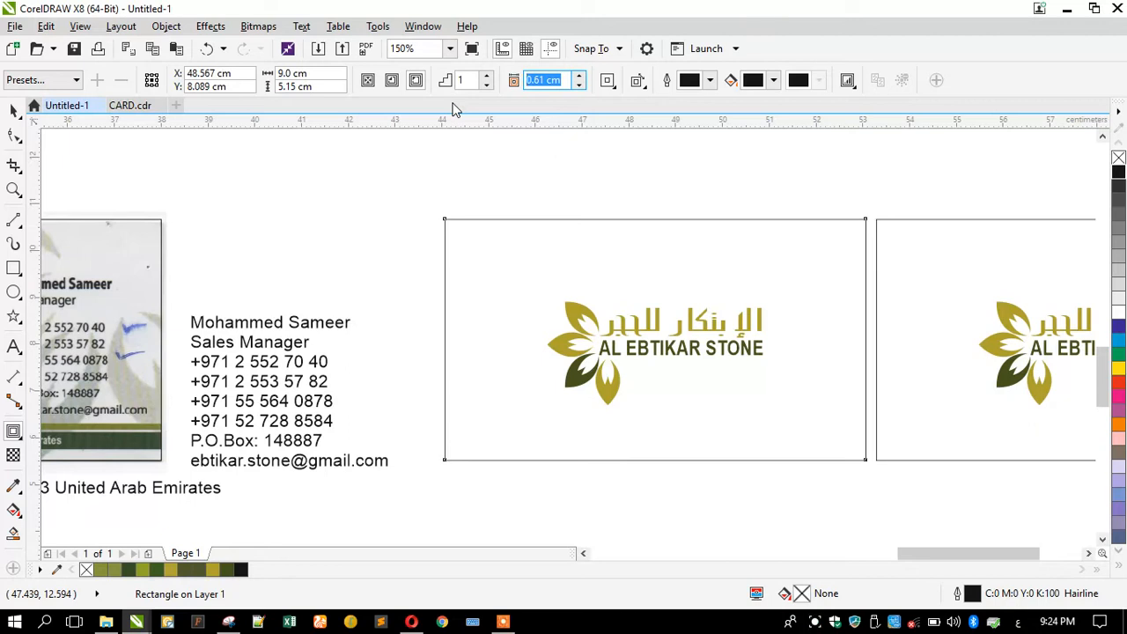
type(".")
key("Return")
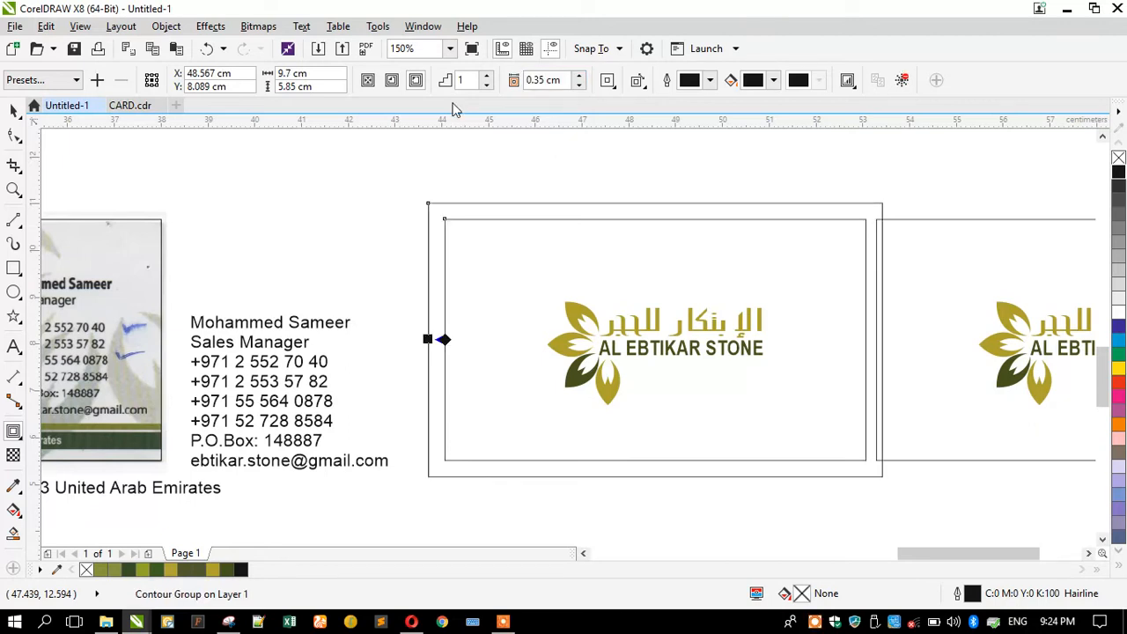
left_click(391, 80)
left_click(10, 108)
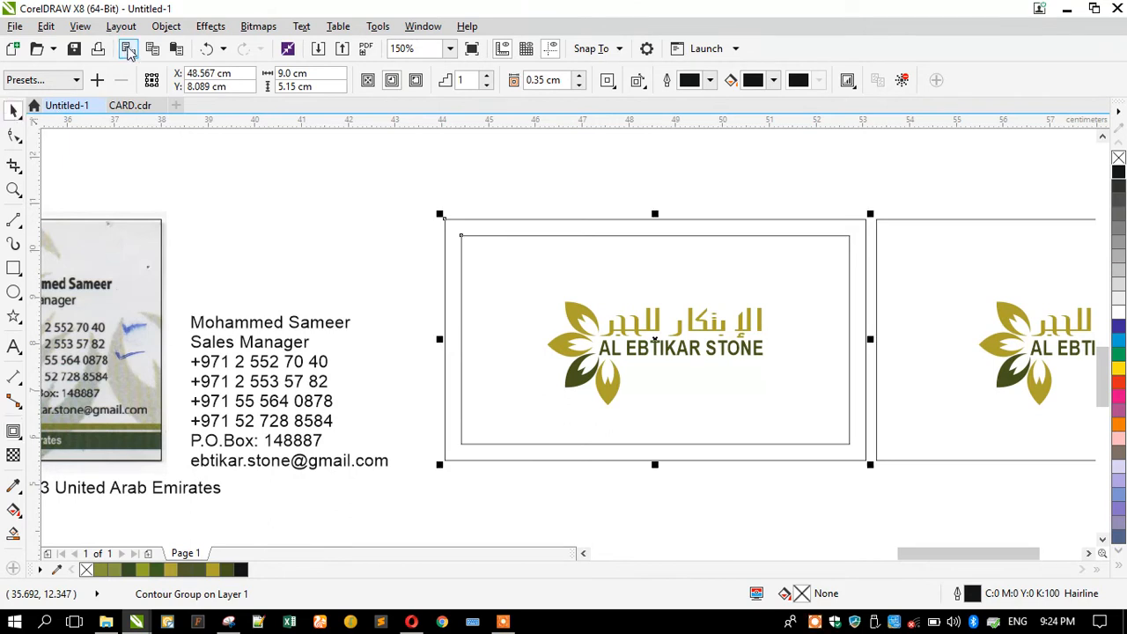
left_click(165, 25)
left_click(209, 283)
Shrink the logo to about 61% and place it in the card's top-left corner.
left_click(503, 324)
left_click(585, 350)
left_click_drag(544, 411, 491, 300)
left_click_drag(597, 308, 615, 314)
Move the logo into the inner border's top-right corner.
left_click(408, 297)
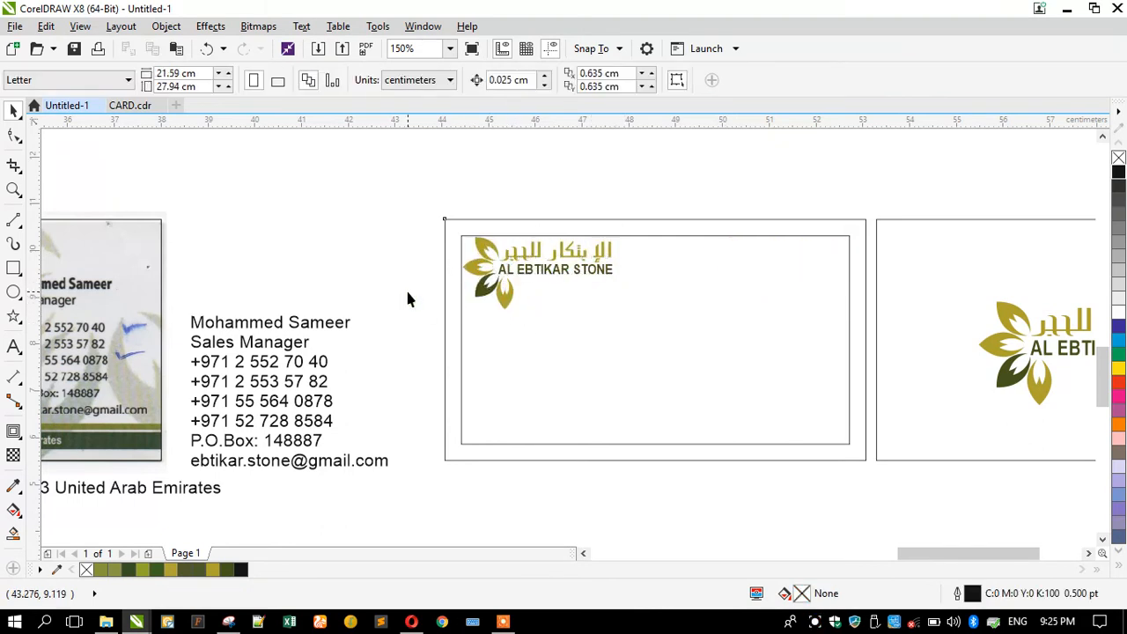
left_click(483, 292)
left_click_drag(483, 292, 722, 295)
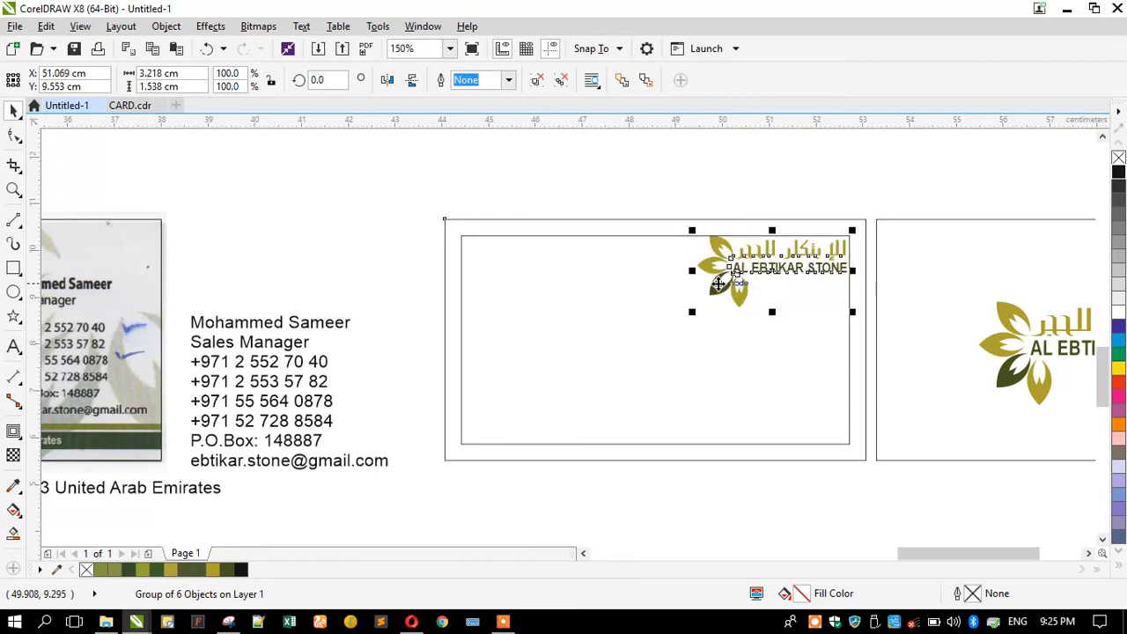
left_click(383, 322)
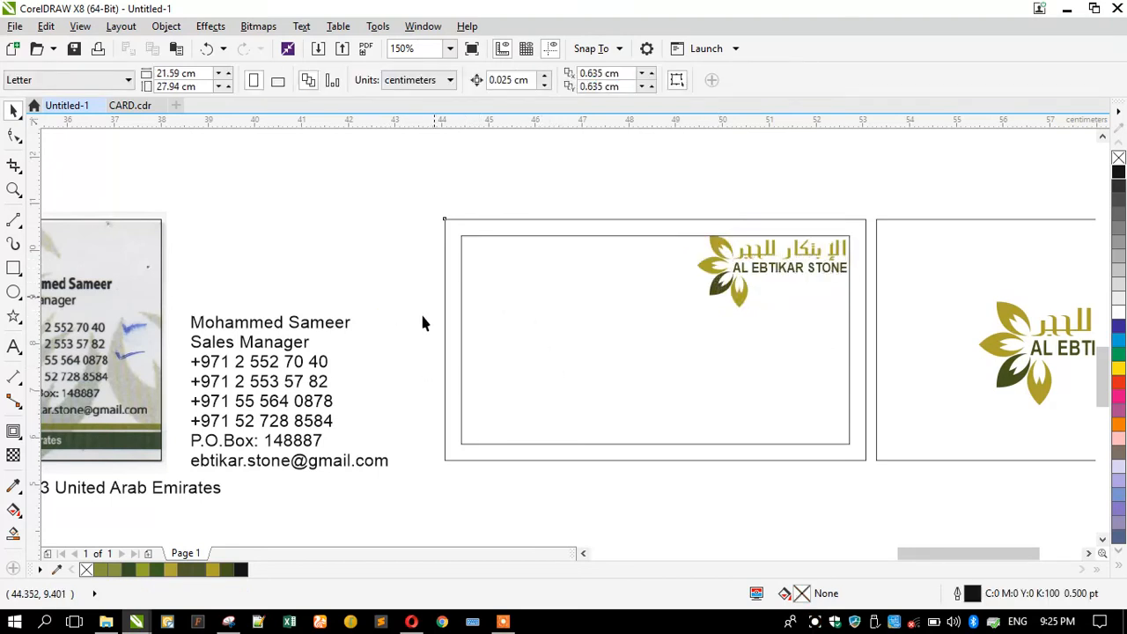
Place the address line directly under the contact details block.
left_click(282, 390)
scroll(483, 312, "down", 2)
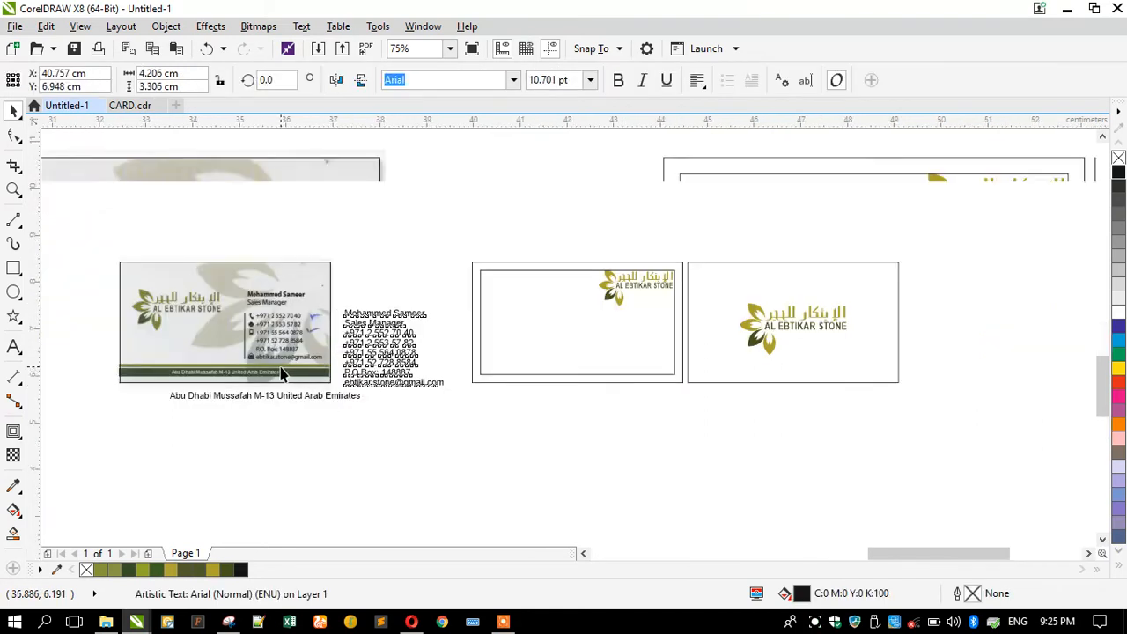
scroll(284, 372, "up", 2)
left_click(470, 449)
left_click_drag(403, 433, 737, 434)
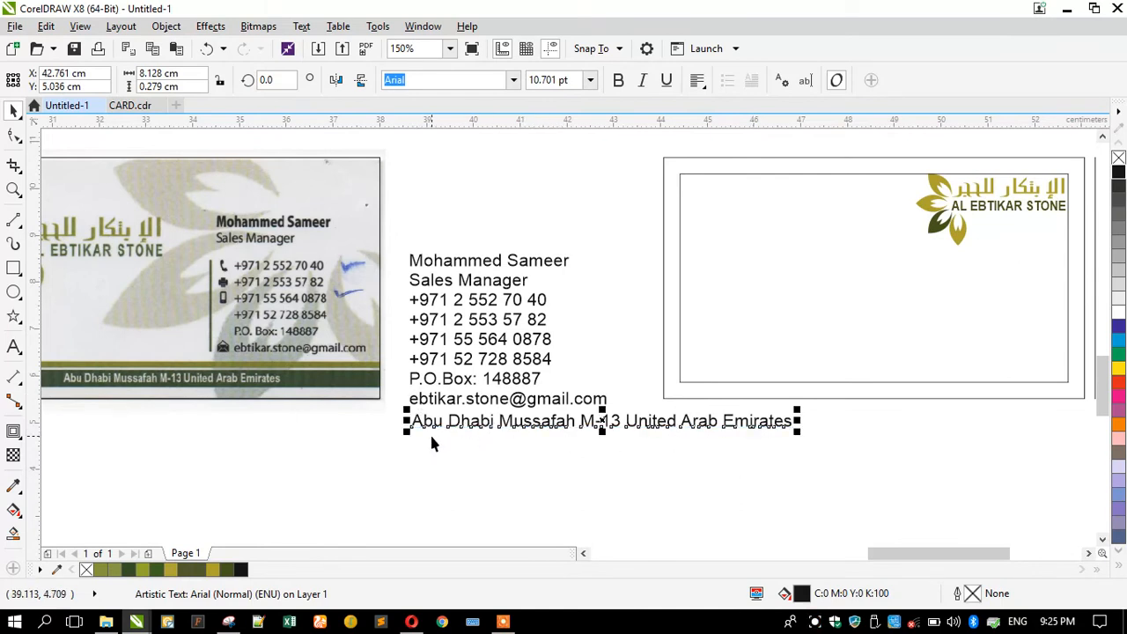
scroll(431, 443, "down", 2)
scroll(483, 443, "up", 2)
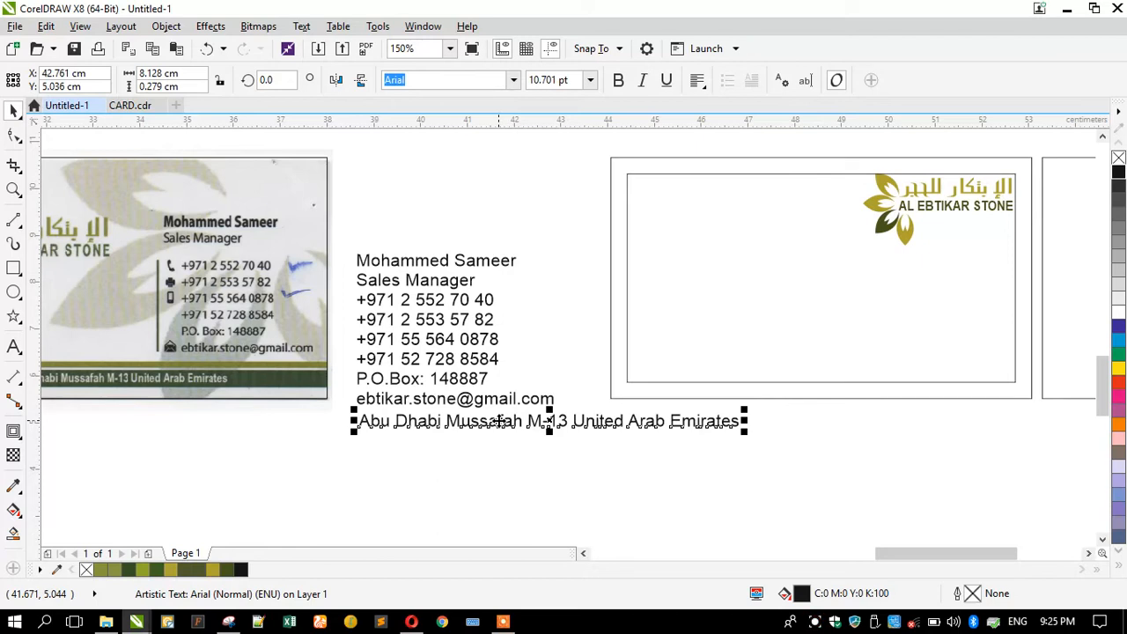
scroll(606, 313, "down", 3)
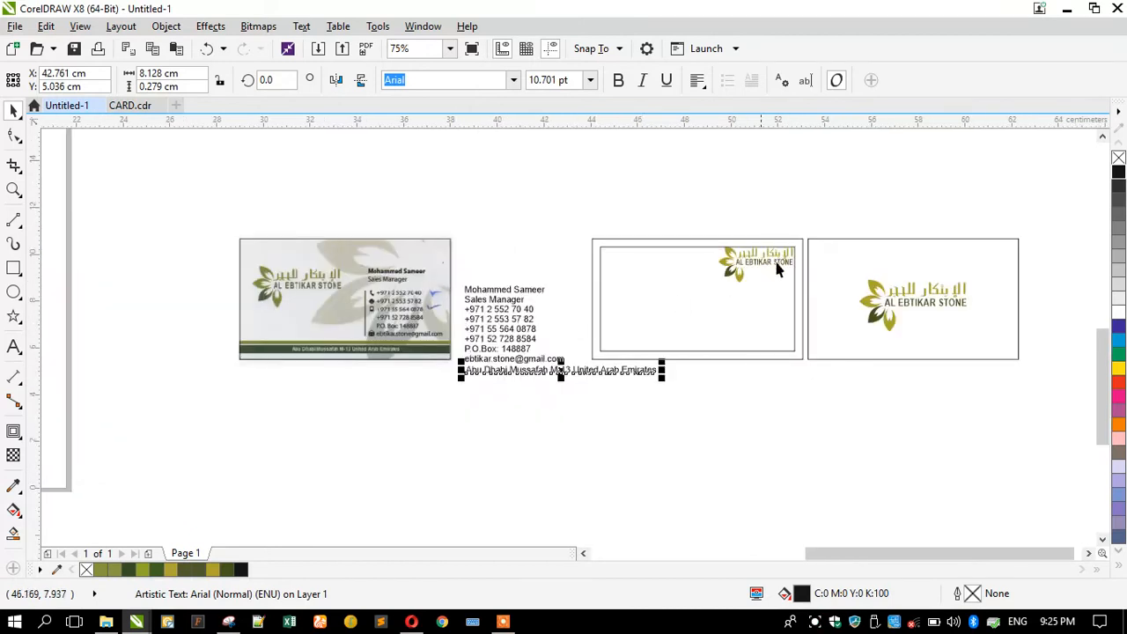
scroll(722, 260, "up", 3)
Scale the logo group up to 105%.
left_click(720, 269)
scroll(720, 275, "up", 2)
left_click_drag(675, 345, 656, 362)
scroll(707, 238, "down", 2)
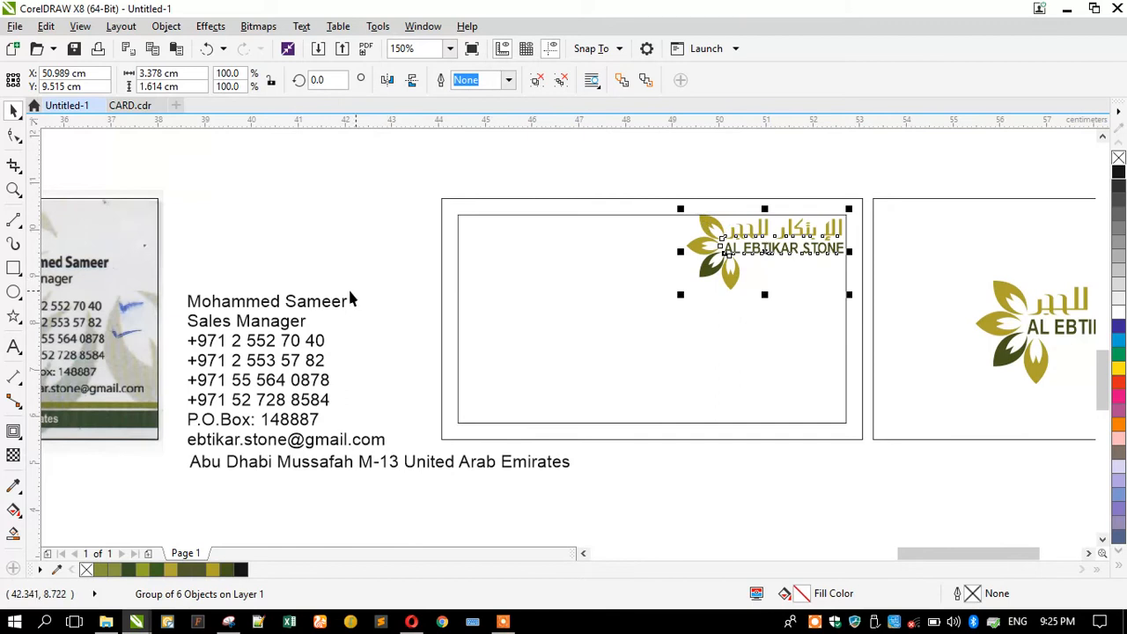
left_click(317, 295)
Set the contact details text block in Myriad Pro.
left_click(262, 304)
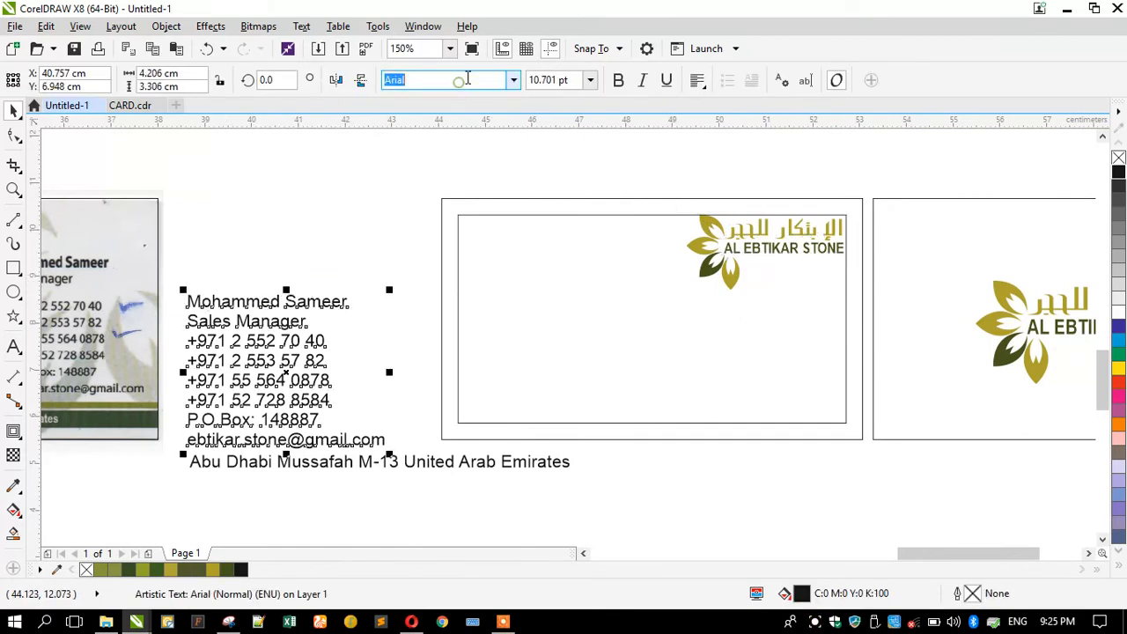
type("Myanmar Text")
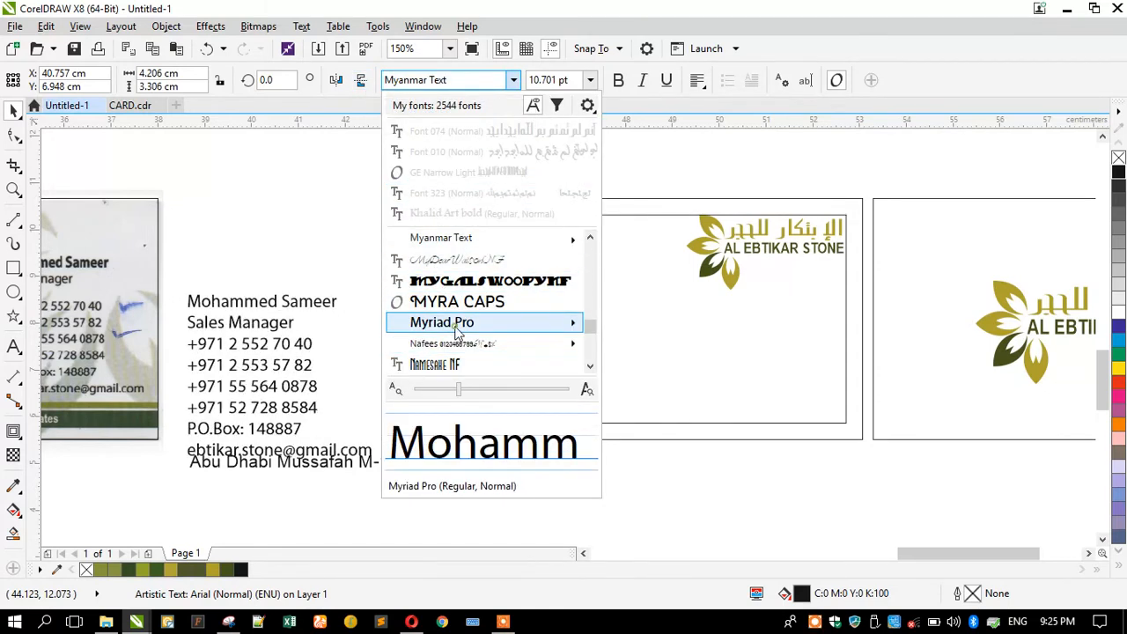
mouse_move(449, 323)
key("Return")
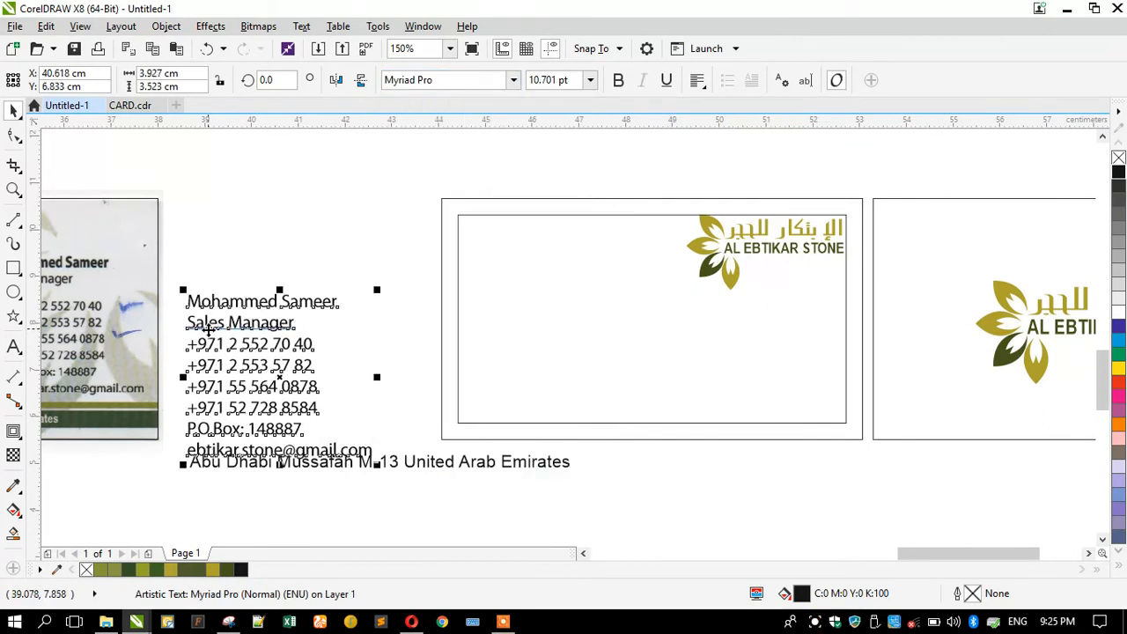
scroll(443, 327, "down", 2)
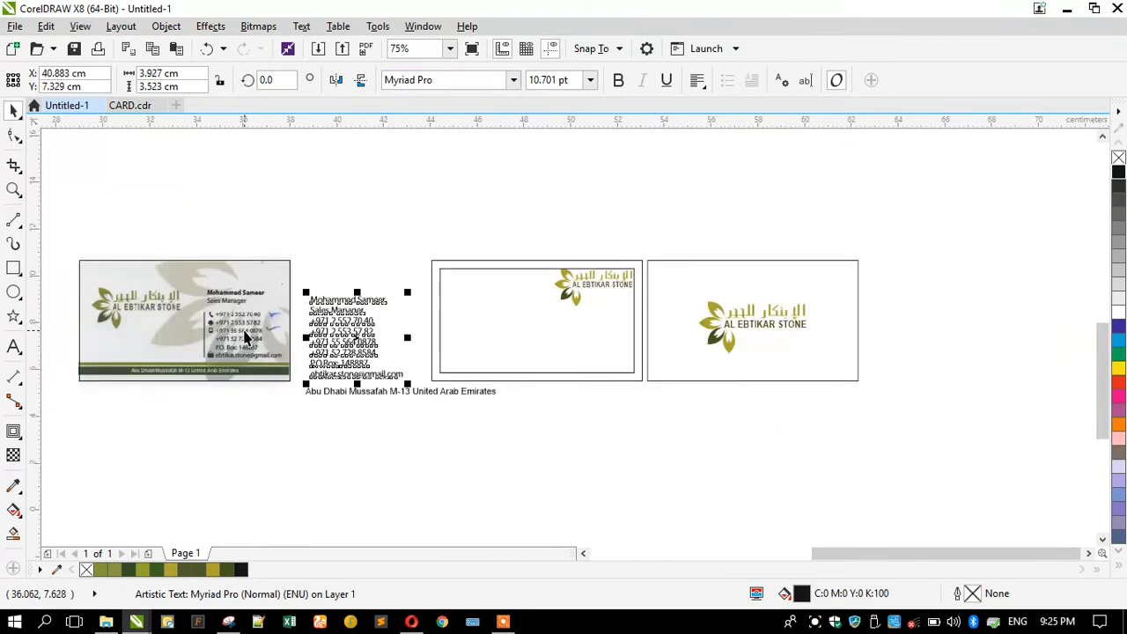
scroll(414, 453, "up", 2)
Set the address line in Myriad Pro and nudge it up under the block.
left_click(418, 458)
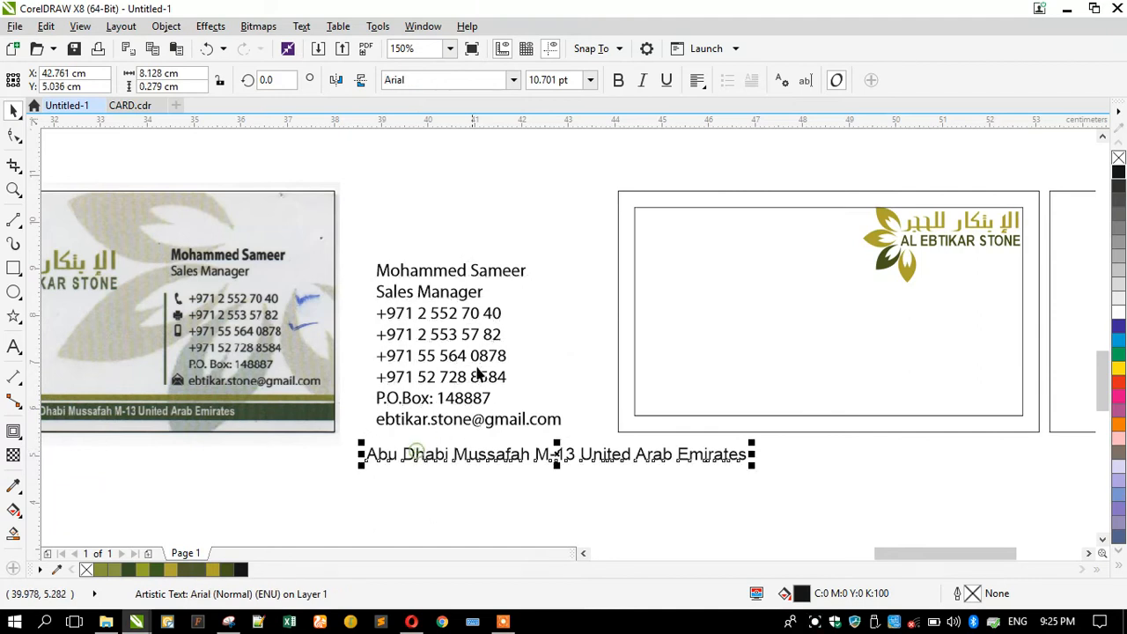
left_click(513, 80)
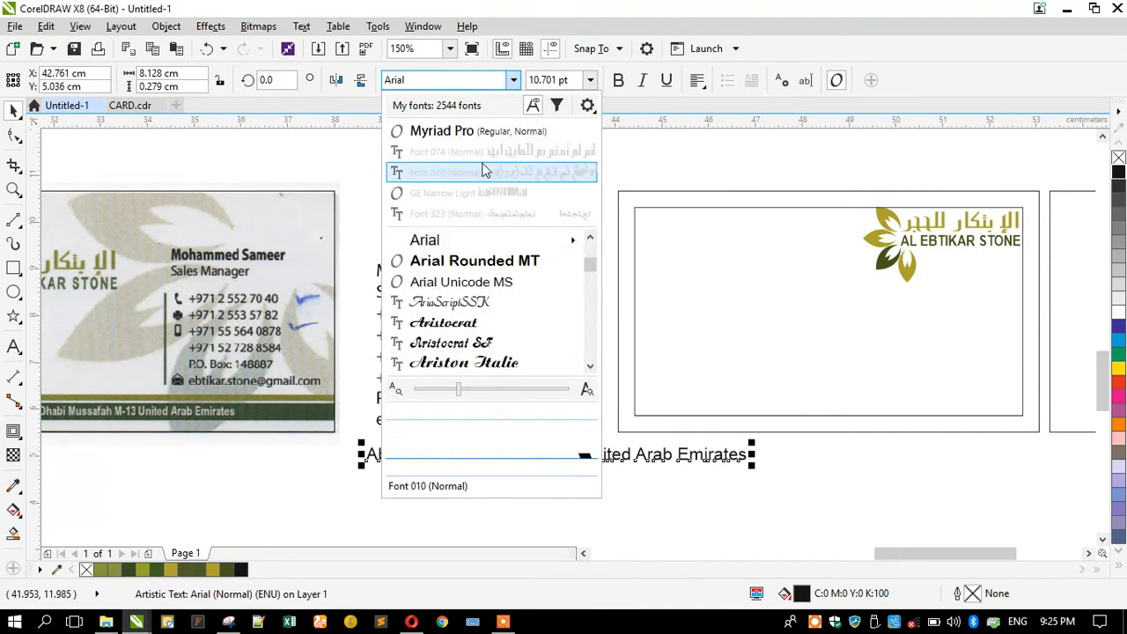
left_click(432, 111)
left_click_drag(428, 453, 437, 445)
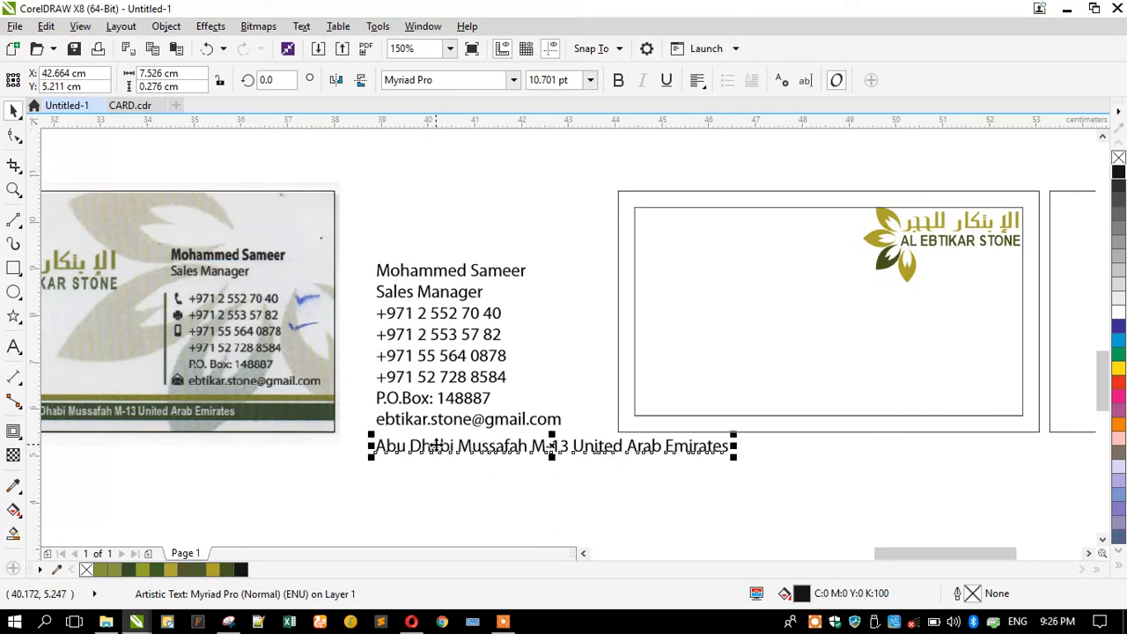
Shorten the address line's country name to U.A.E.
double_click(577, 446)
left_click_drag(584, 446, 819, 449)
key("BackSpace")
type(">")
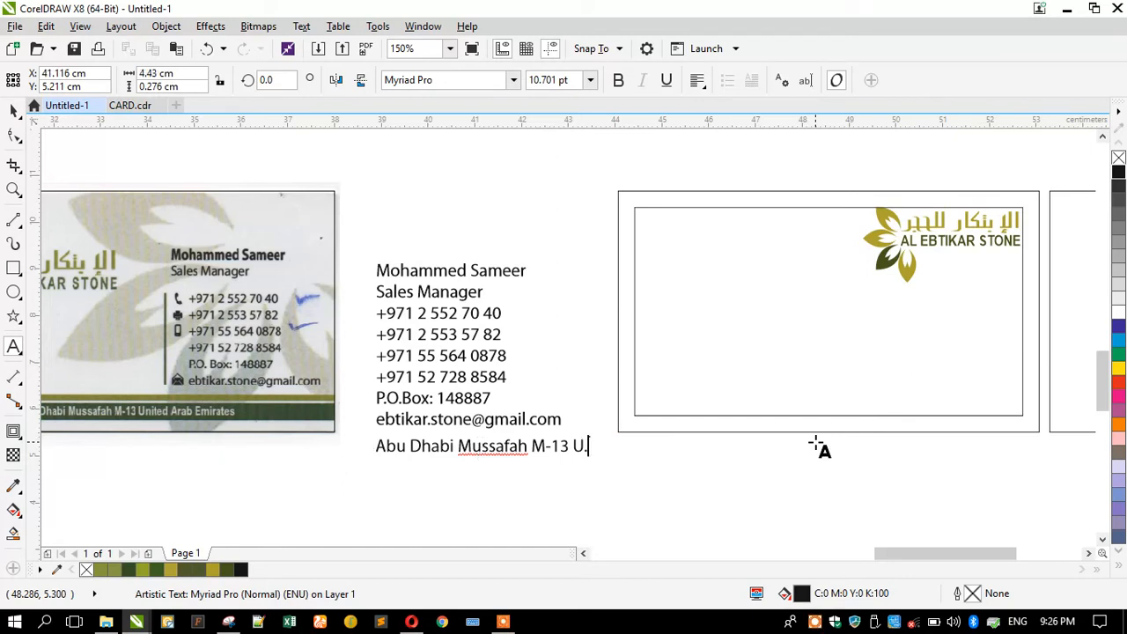
type("A")
key("Caps_Lock")
type(".E.")
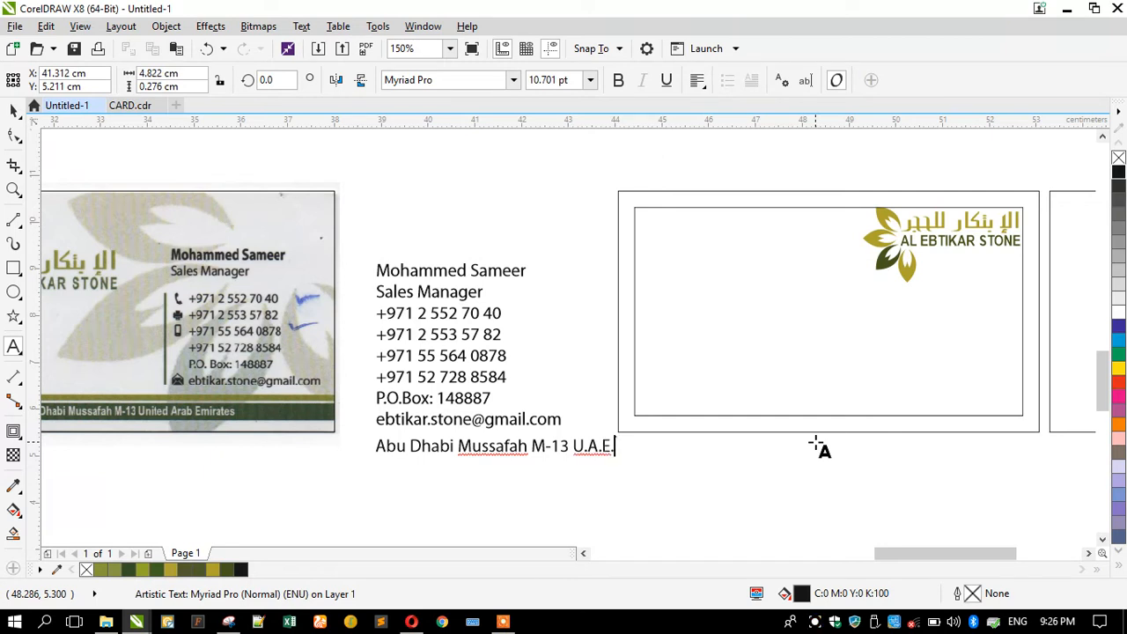
left_click(960, 317)
Remove the email line and combine the address line into the contact block.
scroll(406, 426, "up", 2)
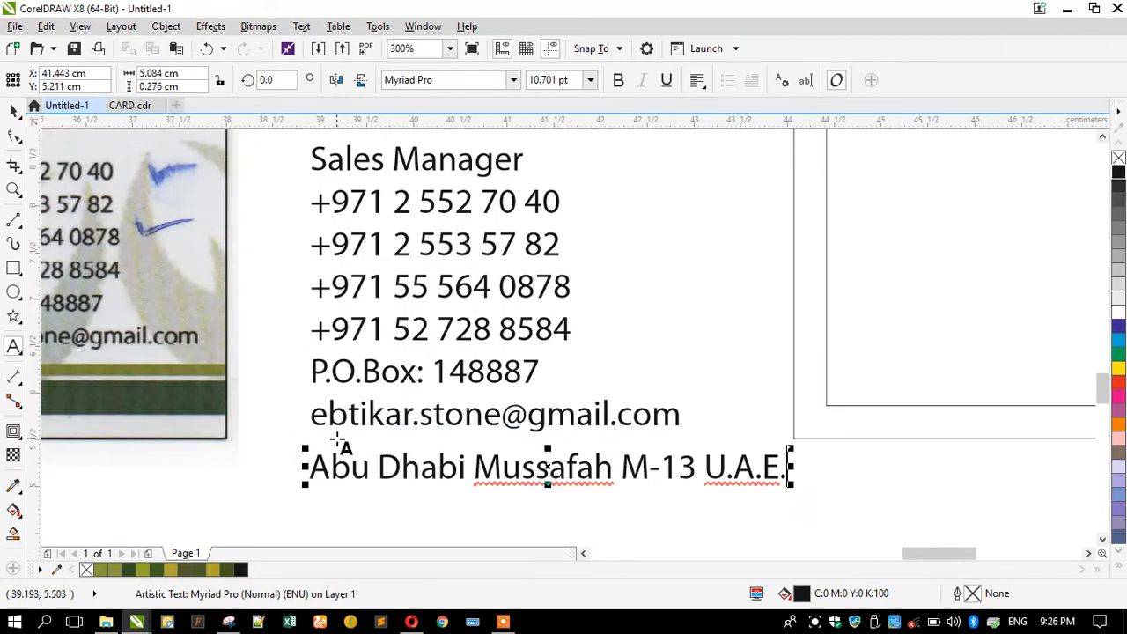
left_click_drag(309, 413, 690, 423)
key("ctrl+c")
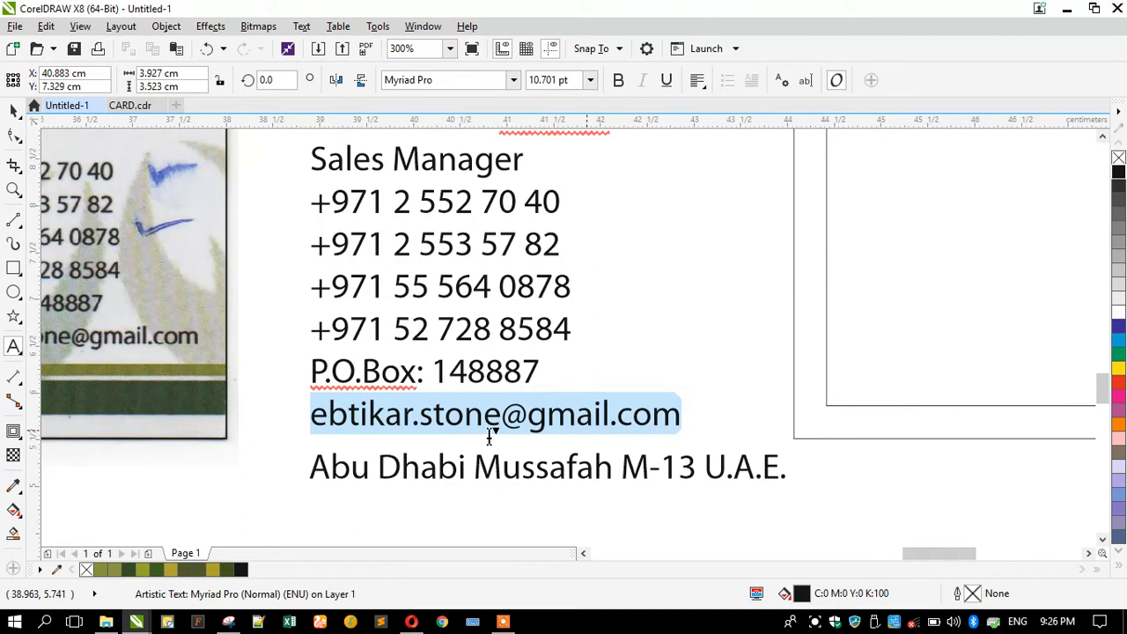
key("Delete")
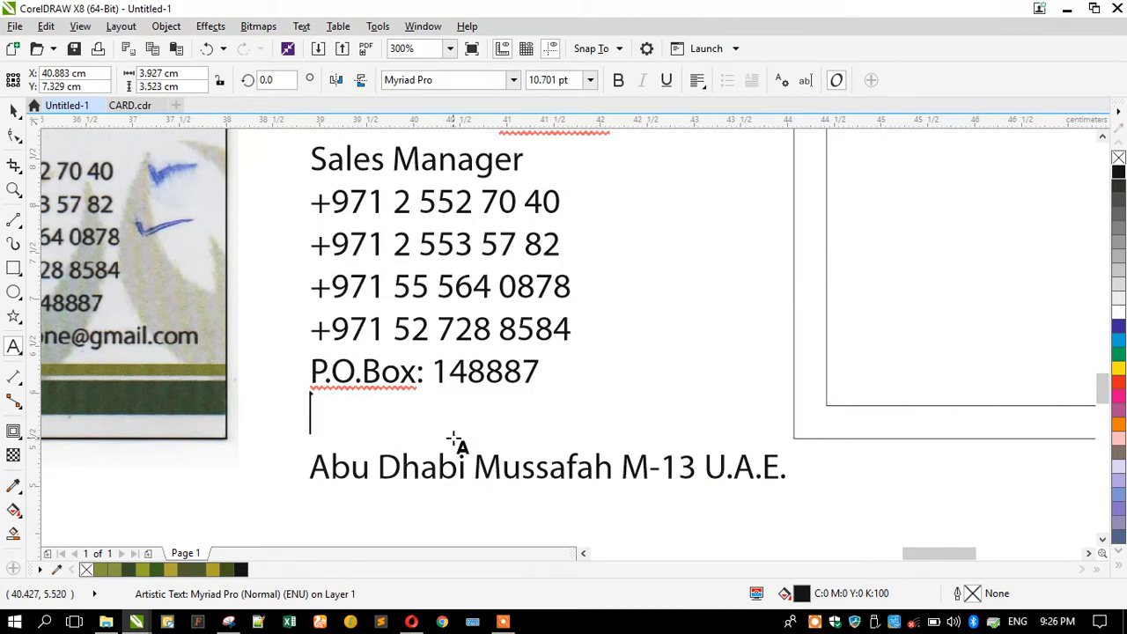
key("ctrl+space")
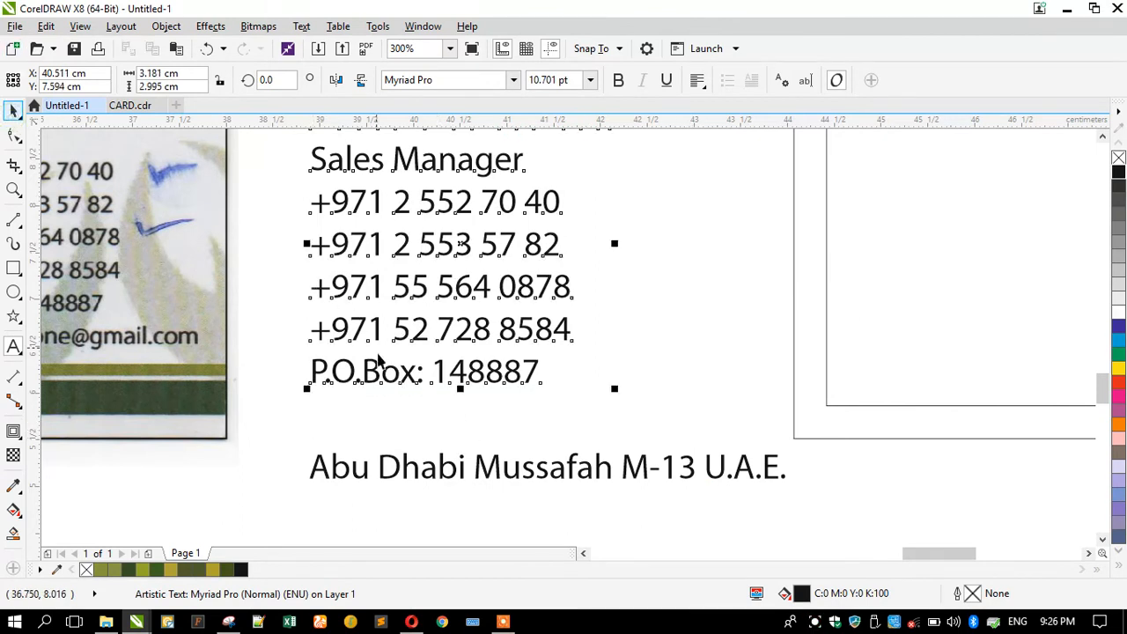
left_click(410, 465, "shift")
left_click(166, 28)
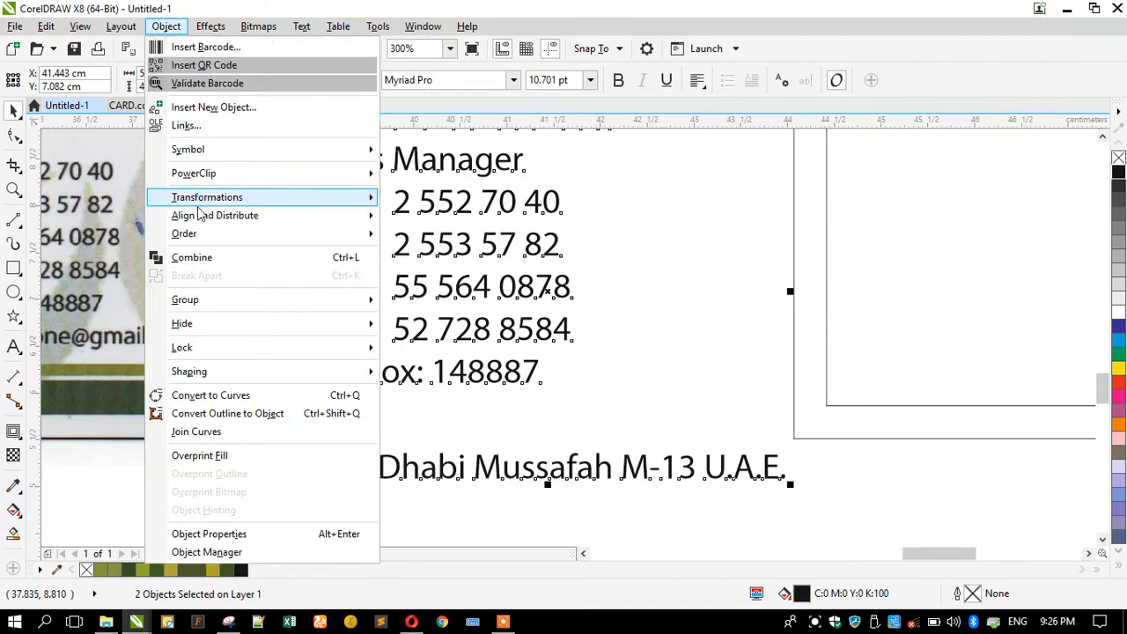
left_click(194, 255)
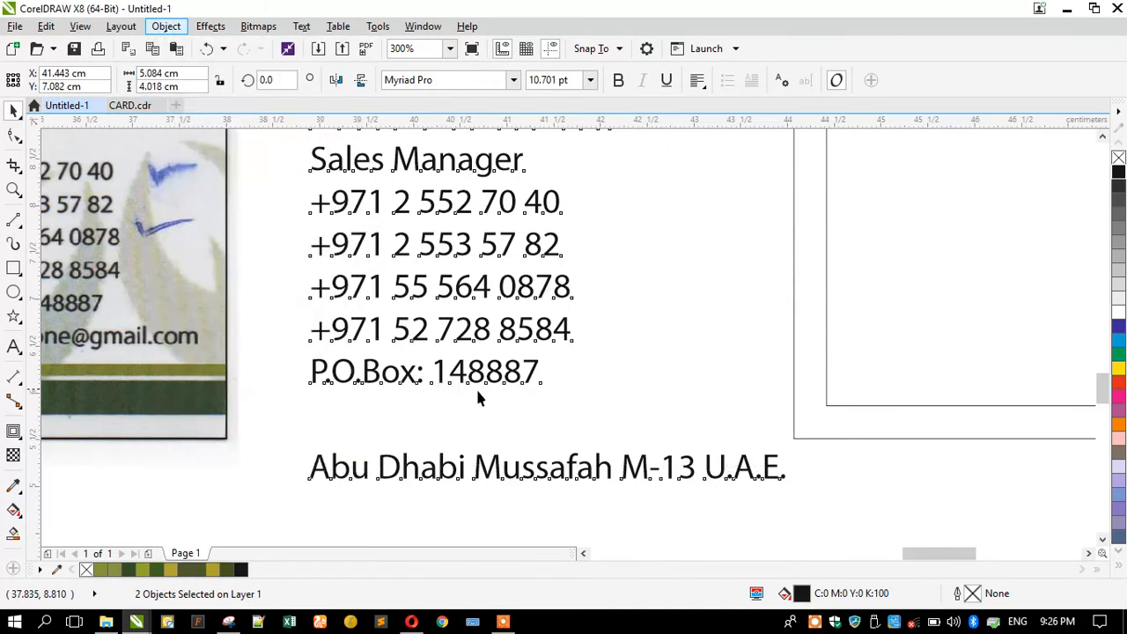
Paste the email back after the address and join the address onto the P.O. Box line with a comma.
double_click(782, 457)
key("Return")
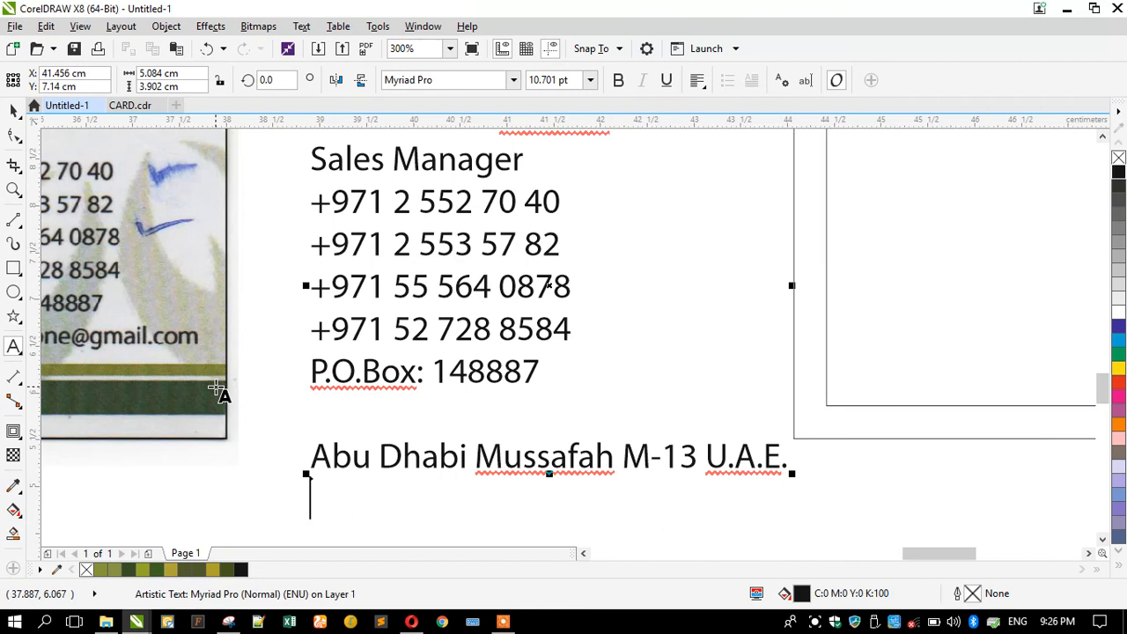
key("ctrl+v")
left_click(312, 405)
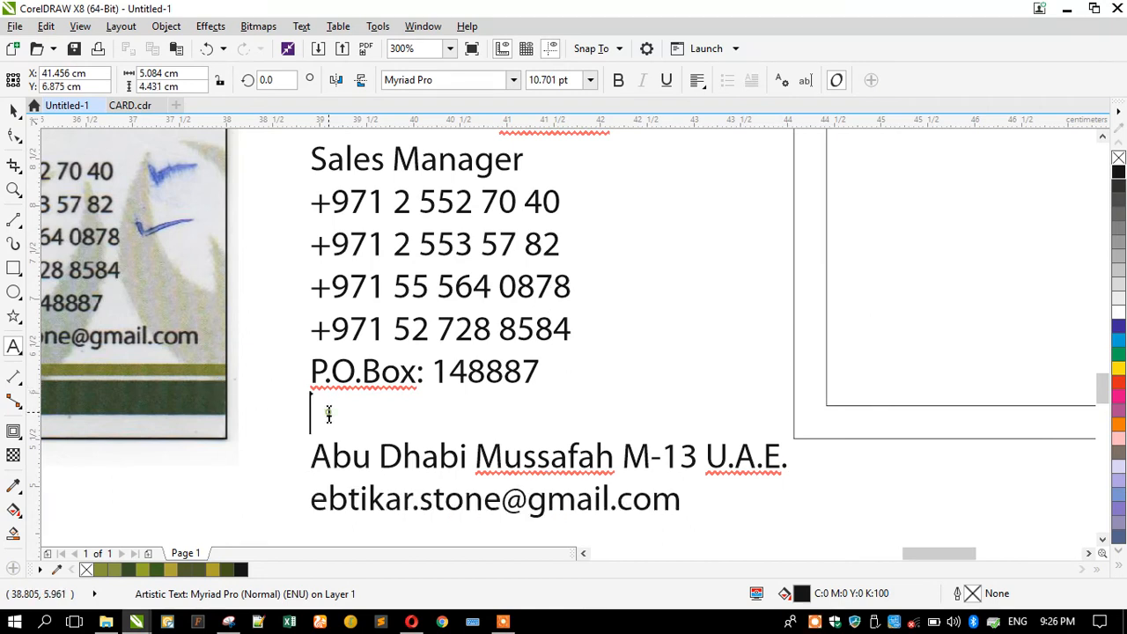
key("BackSpace")
left_click(314, 414)
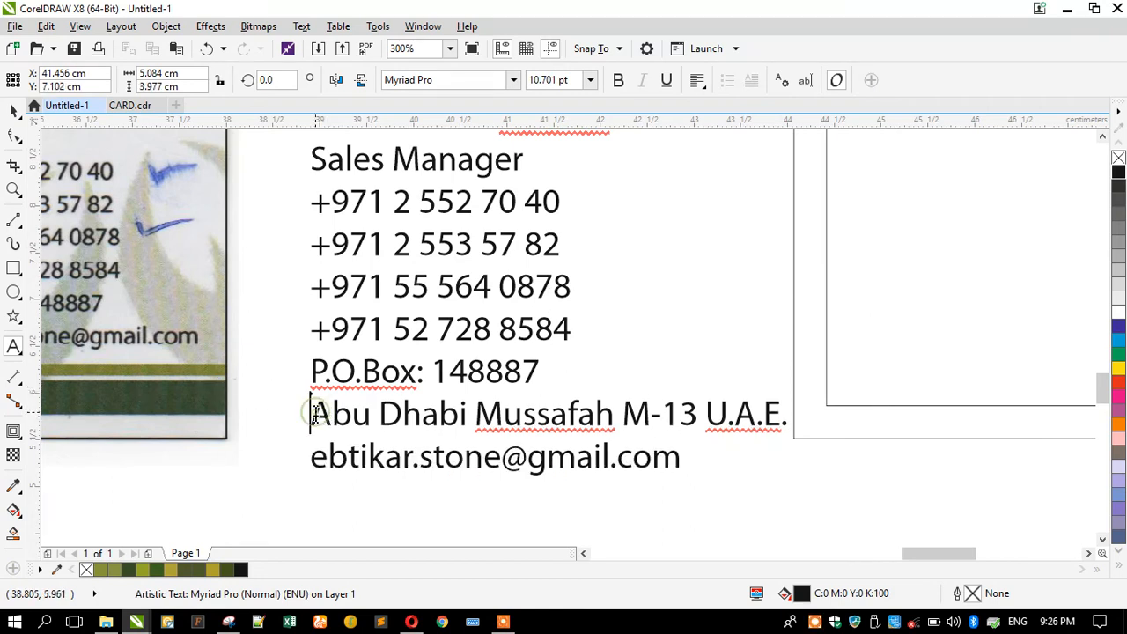
key("BackSpace")
type(",")
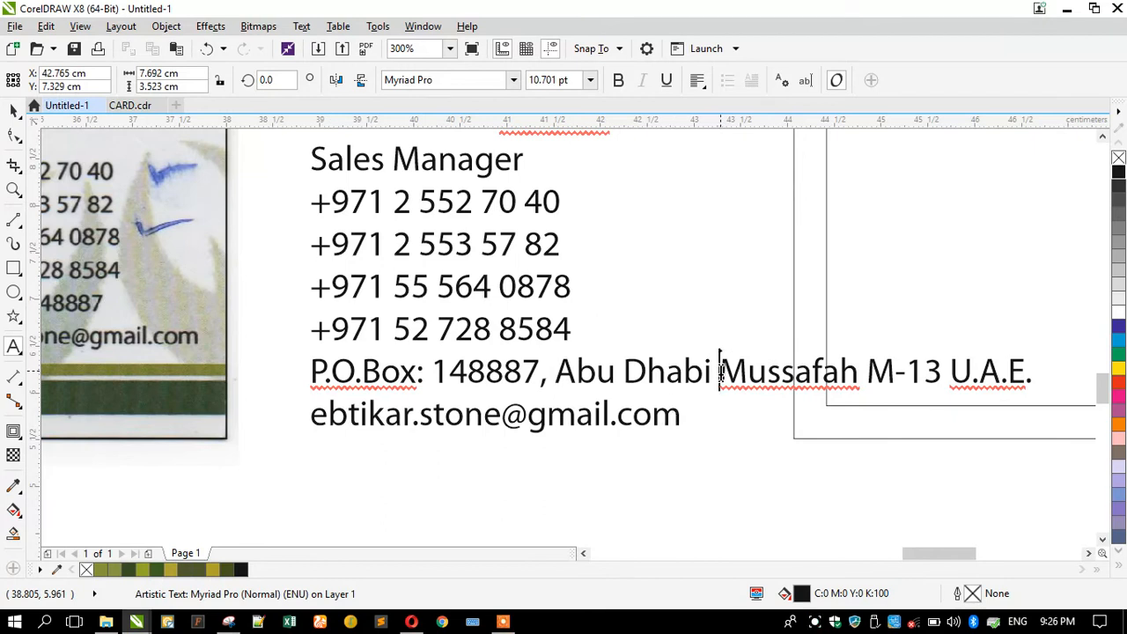
Break the address onto a second line before Mussafah.
left_click(715, 371)
key("Return")
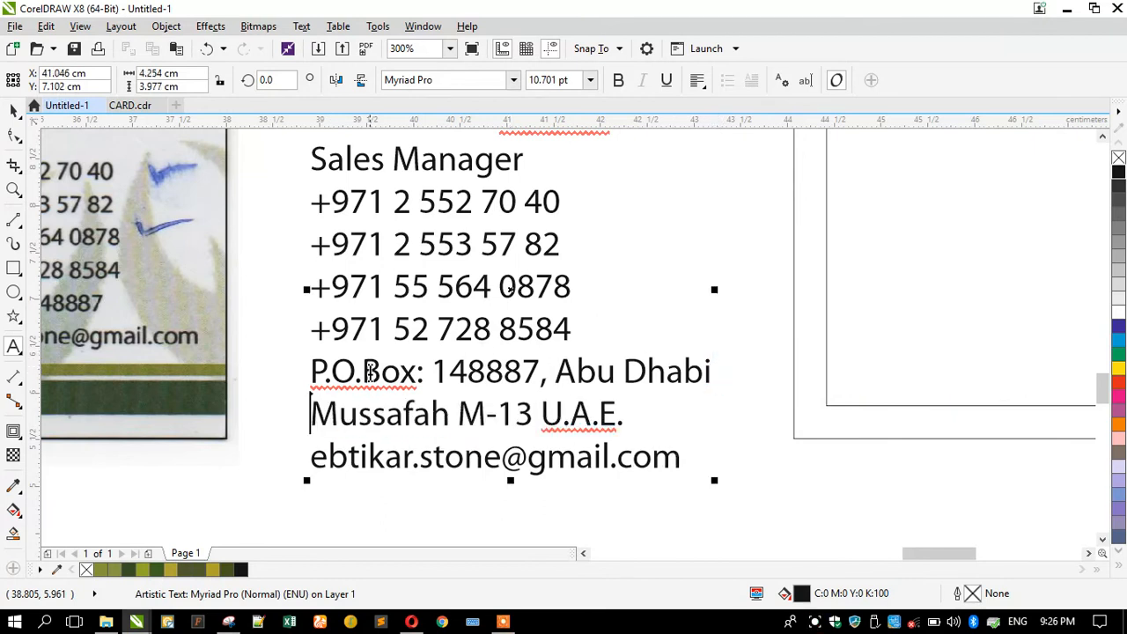
scroll(337, 347, "down", 2)
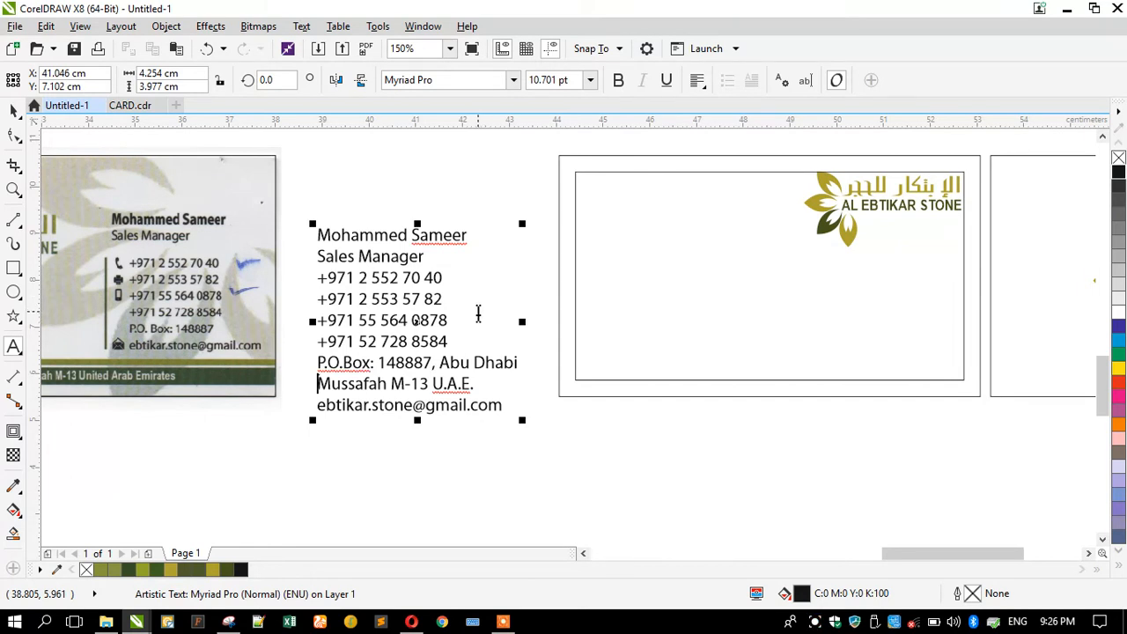
scroll(478, 313, "up", 1)
scroll(478, 313, "down", 1)
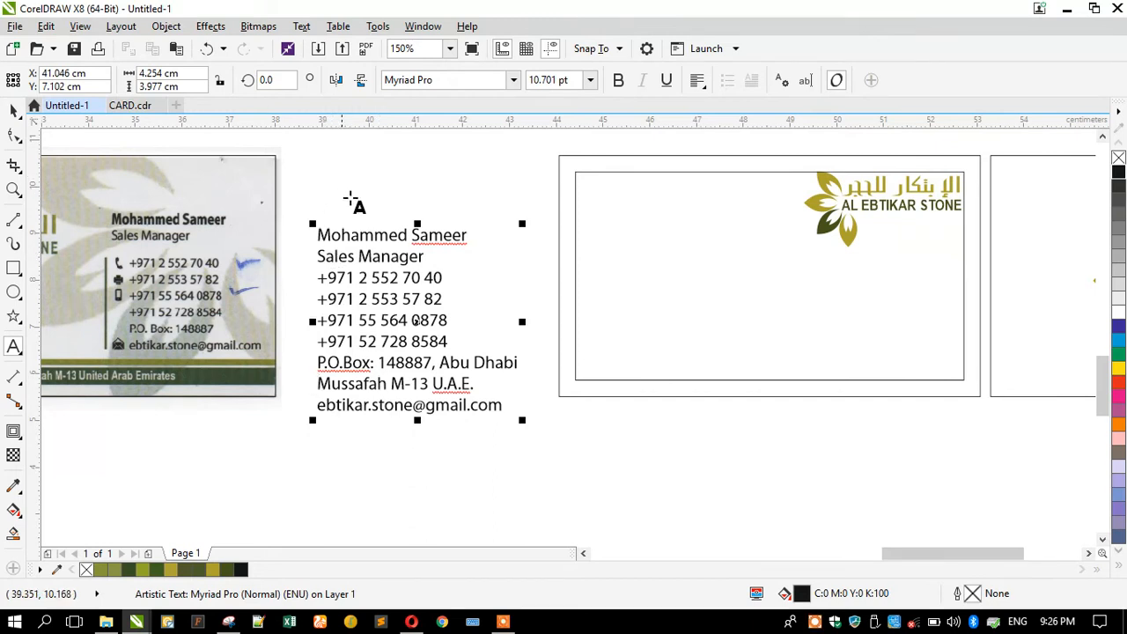
left_click(13, 110)
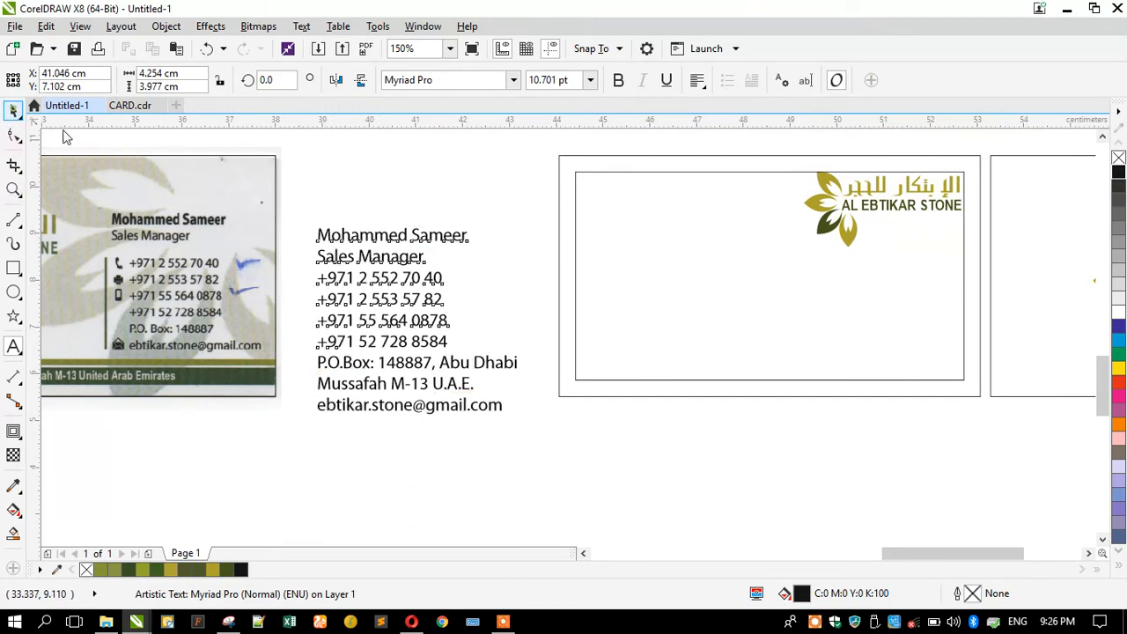
Cut the name and job title lines from the contact block into a separate text object.
left_click(376, 243)
double_click(375, 237)
left_click_drag(316, 233, 444, 263)
key("ctrl+c")
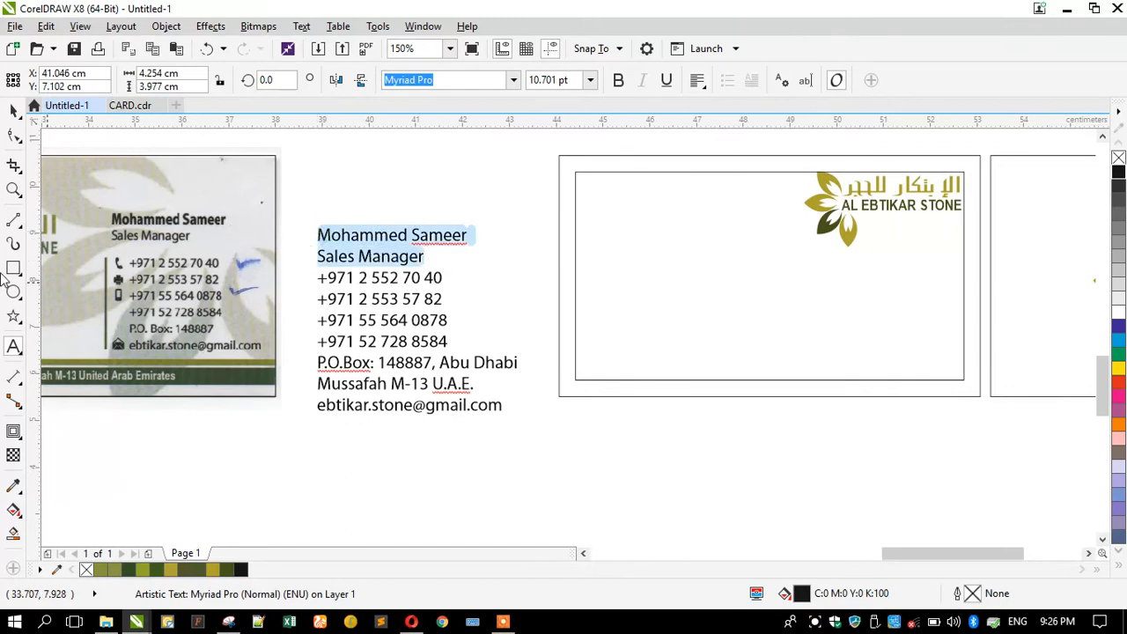
key("Delete")
left_click(503, 185)
key("ctrl+v")
left_click(13, 110)
Set the name and title text to 9 pt and make the name bold.
scroll(559, 176, "up", 2)
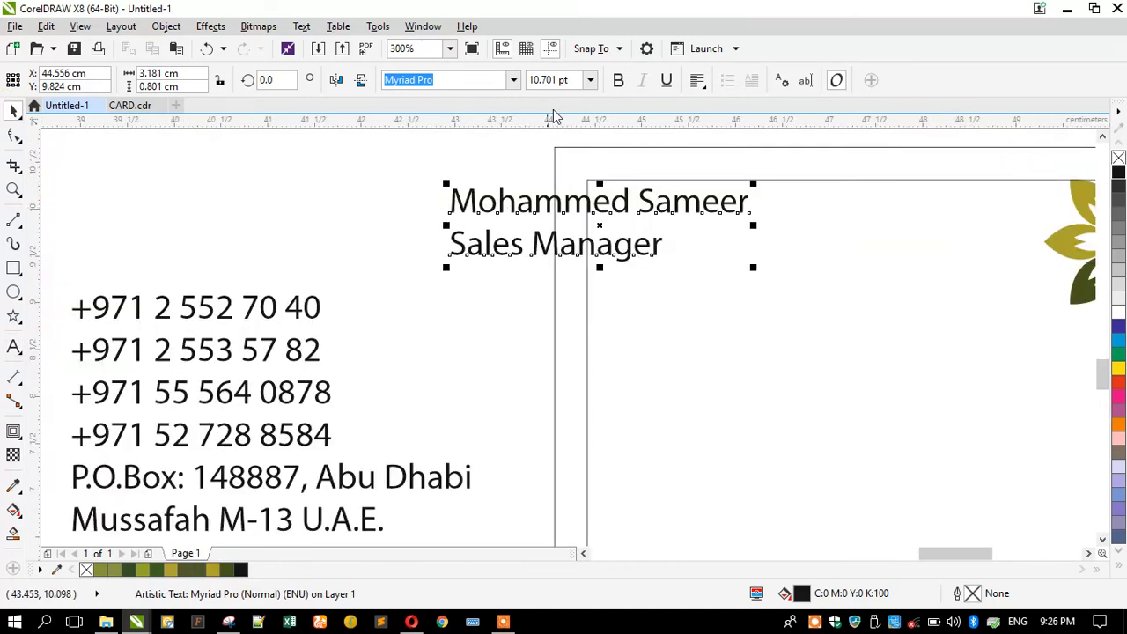
left_click(547, 81)
type("9")
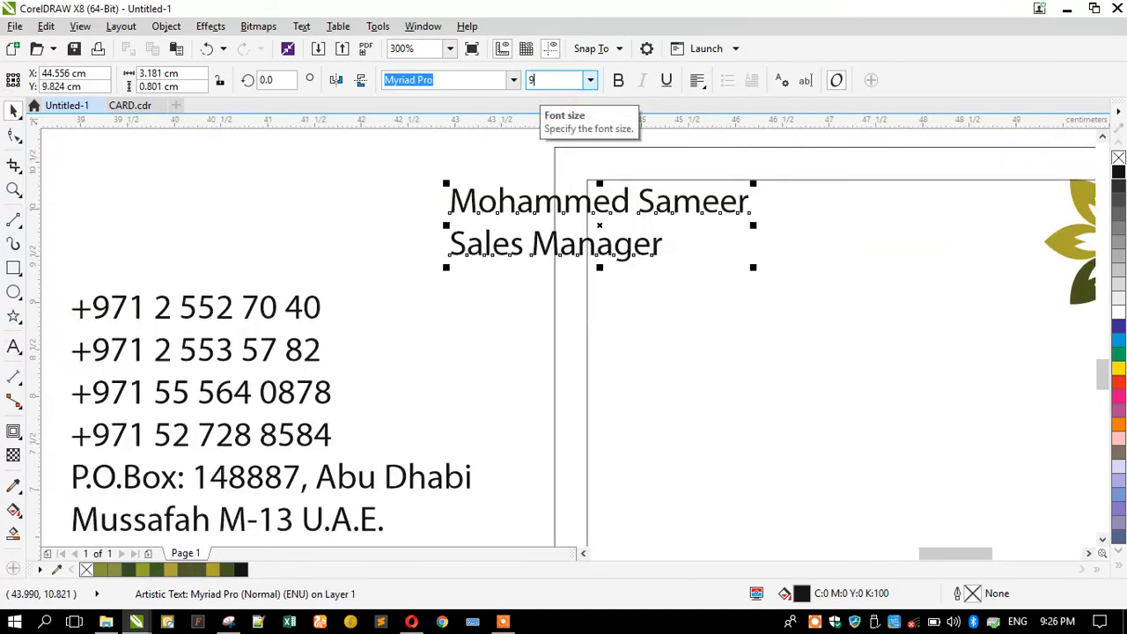
key("Return")
double_click(509, 204)
left_click_drag(450, 203, 692, 174)
left_click(618, 80)
left_click(14, 110)
Place the name and title inside the card's top-left corner.
scroll(273, 216, "down", 2)
left_click_drag(377, 223, 465, 251)
left_click(334, 226)
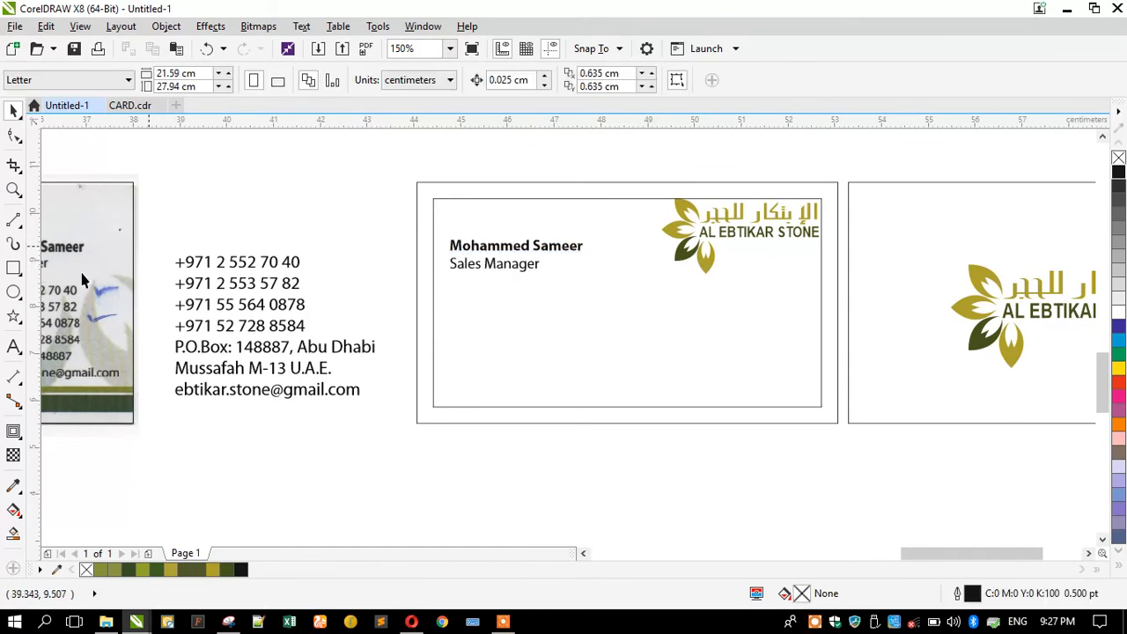
left_click(14, 344)
Add the Arabic version of the person's name as new text above the card.
left_click(366, 241)
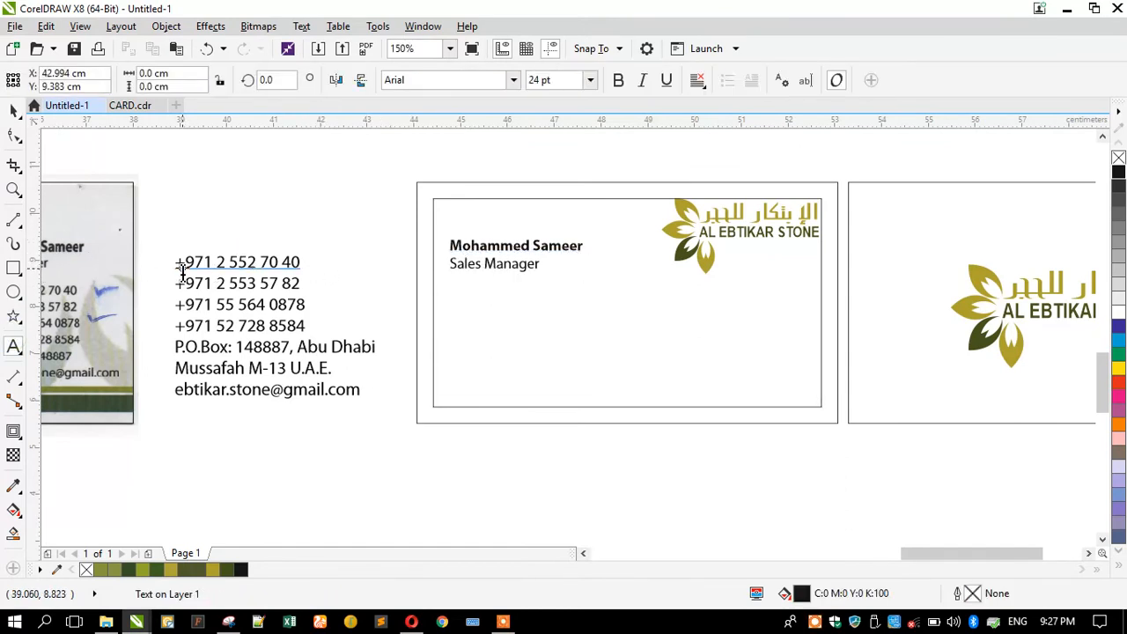
left_click(183, 273)
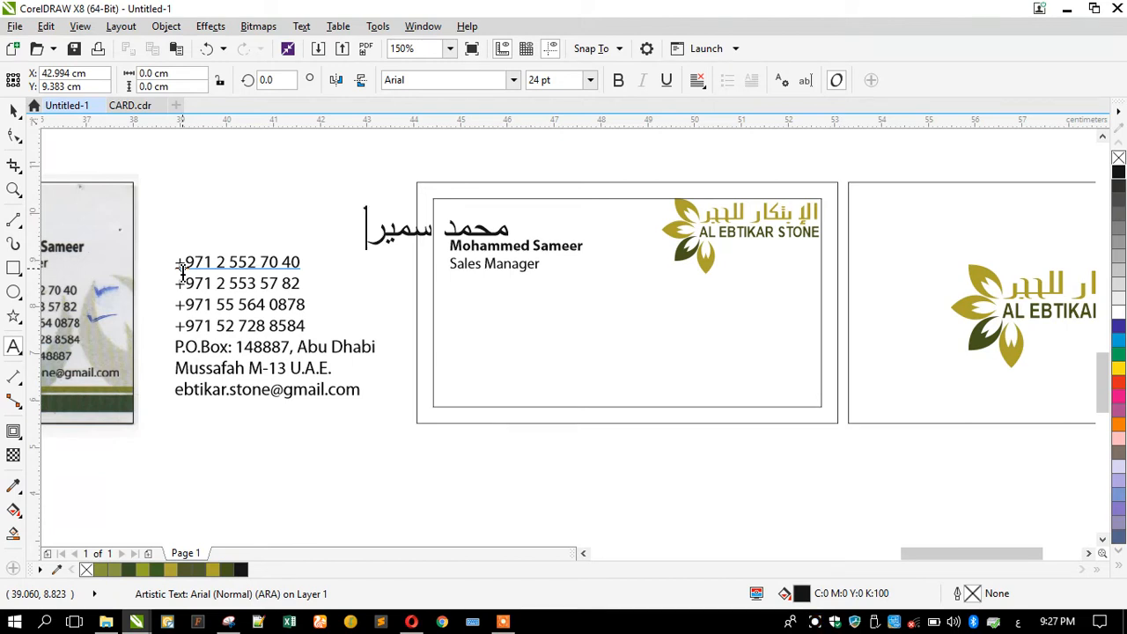
Set the Arabic name in Font 323 and move it onto the card above the English name.
left_click(13, 109)
left_click(416, 80)
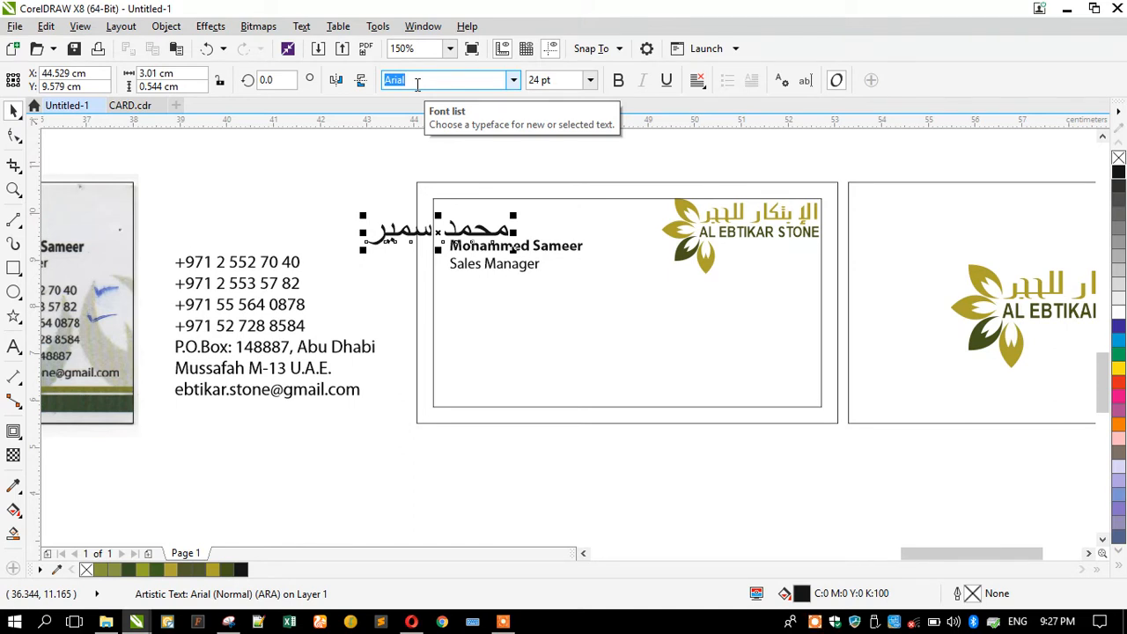
key("Return")
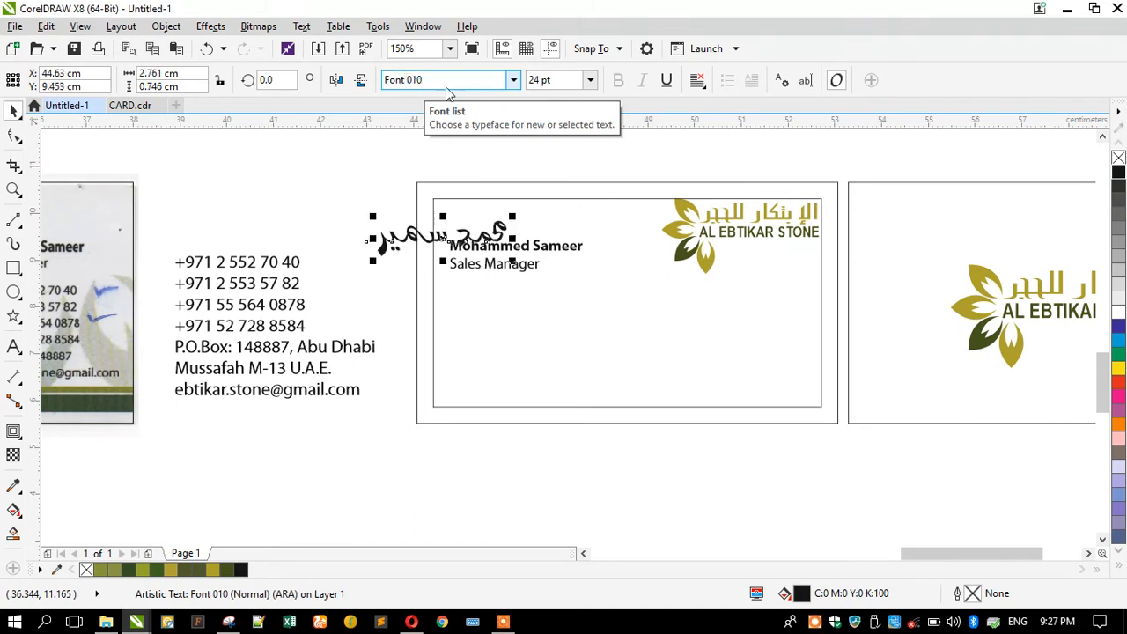
left_click(513, 81)
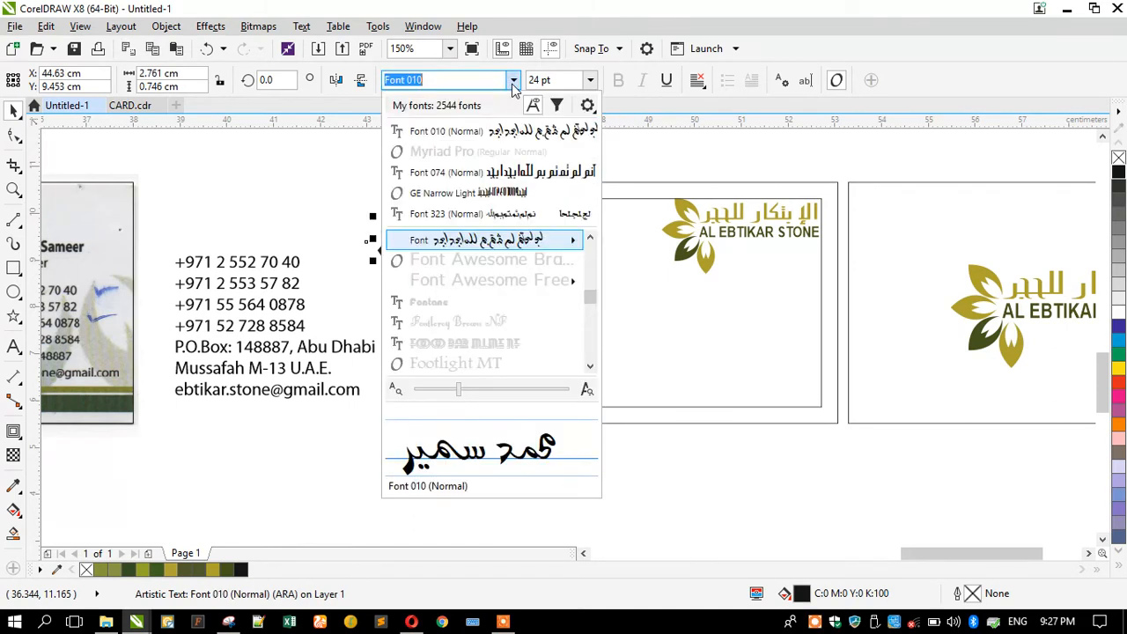
left_click(528, 215)
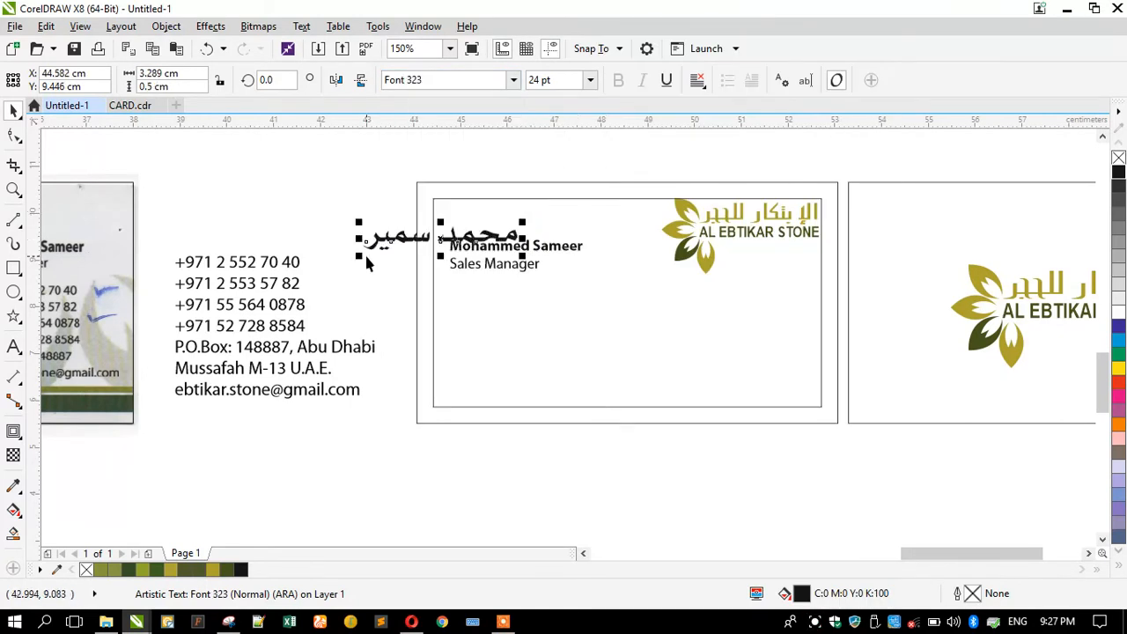
left_click_drag(365, 253, 429, 240)
Shrink the Arabic name to about two-thirds size and nudge it slightly left and up.
scroll(428, 239, "up", 2)
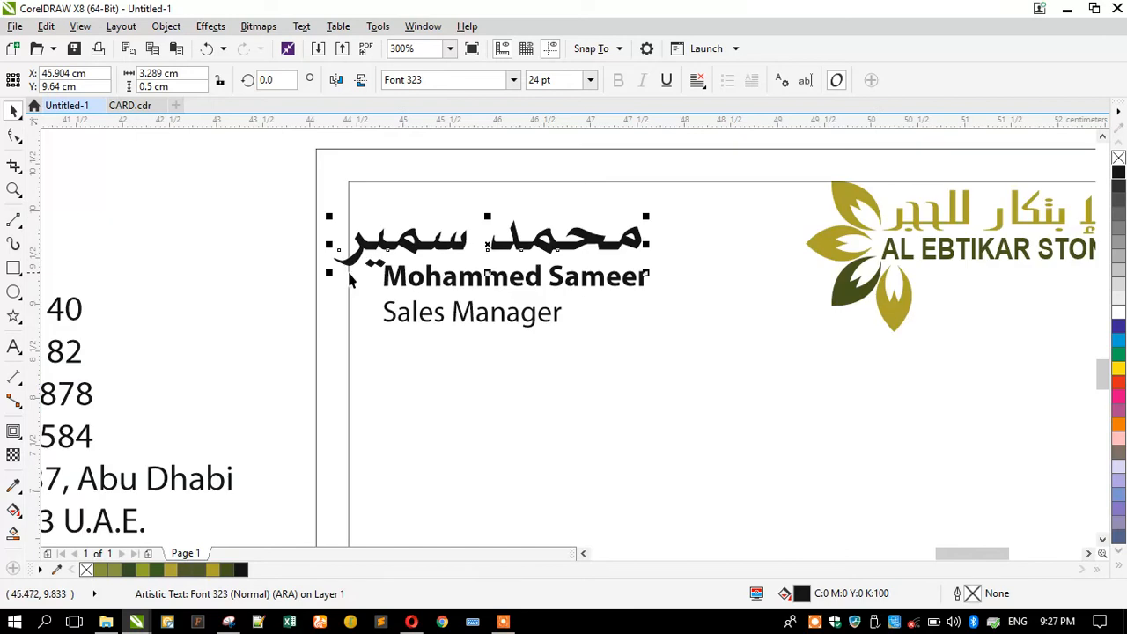
left_click_drag(331, 275, 380, 276)
left_click_drag(418, 245, 415, 242)
left_click_drag(237, 241, 655, 342)
left_click(184, 246)
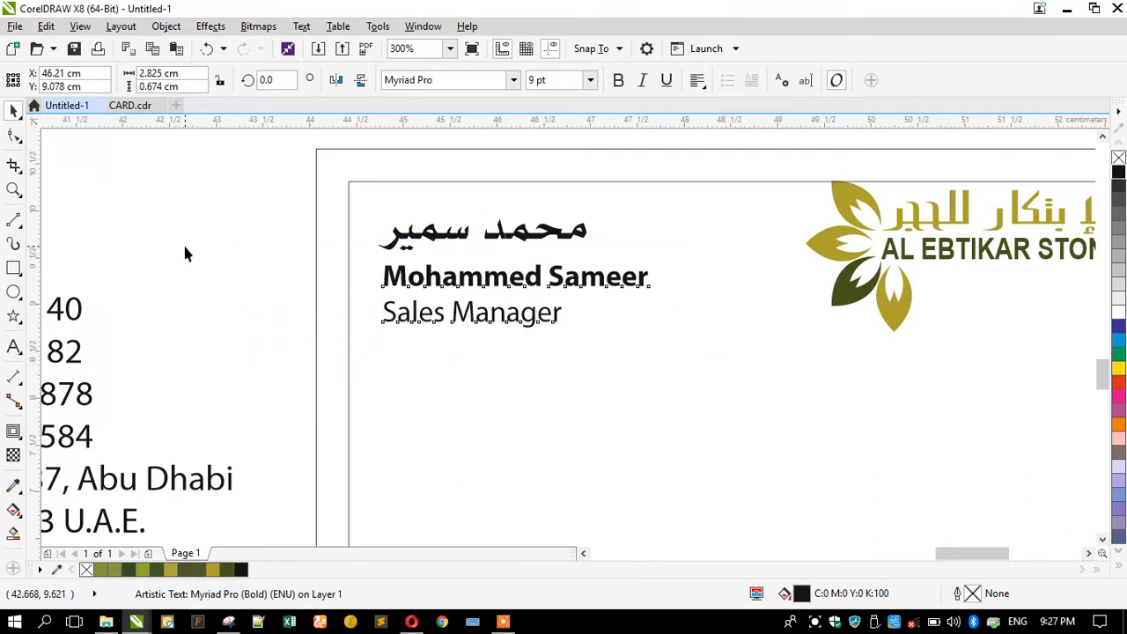
Stretch both words of the Arabic name with kashida strokes.
double_click(401, 242)
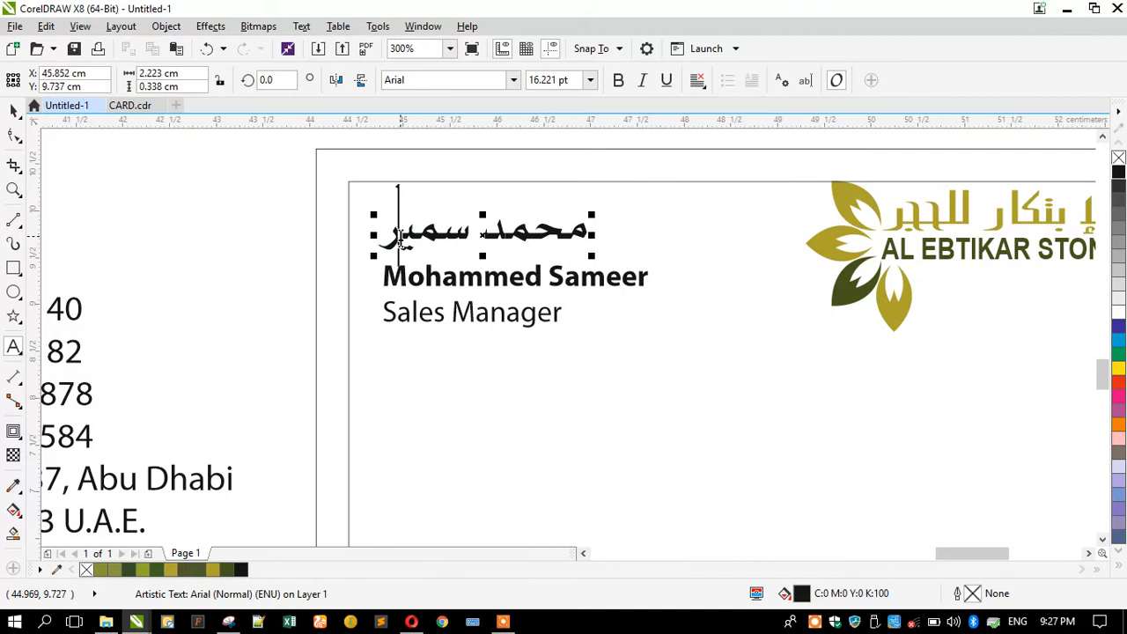
key("alt+shift")
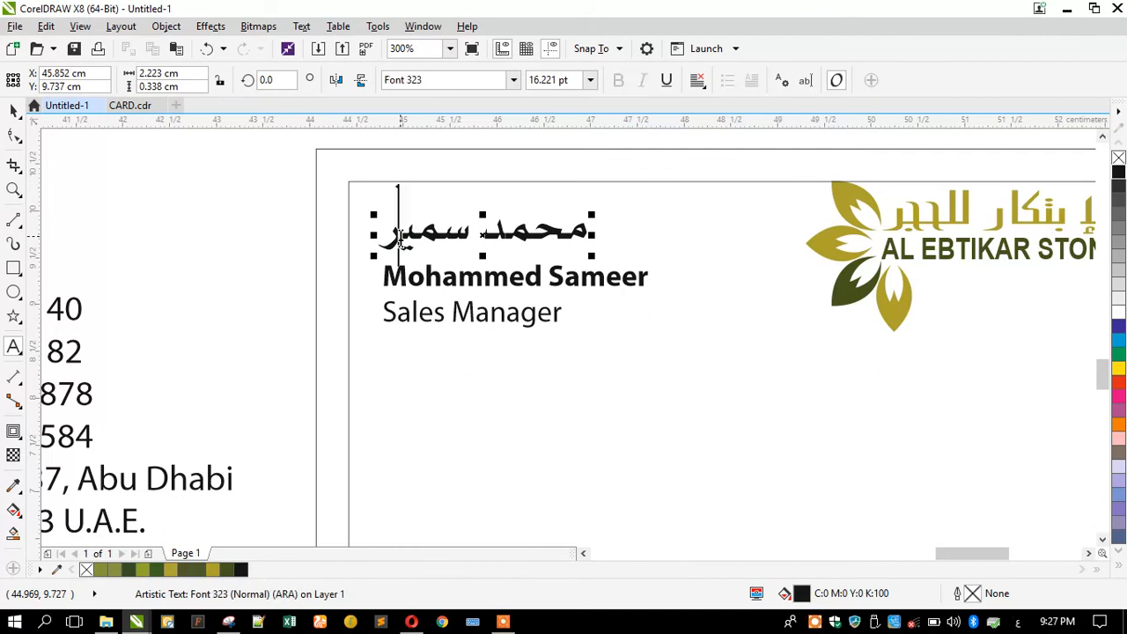
left_click(514, 231)
type("ـ")
left_click(546, 236)
type("ـ")
left_click(450, 229)
type("ـيـــ")
key("ctrl+space")
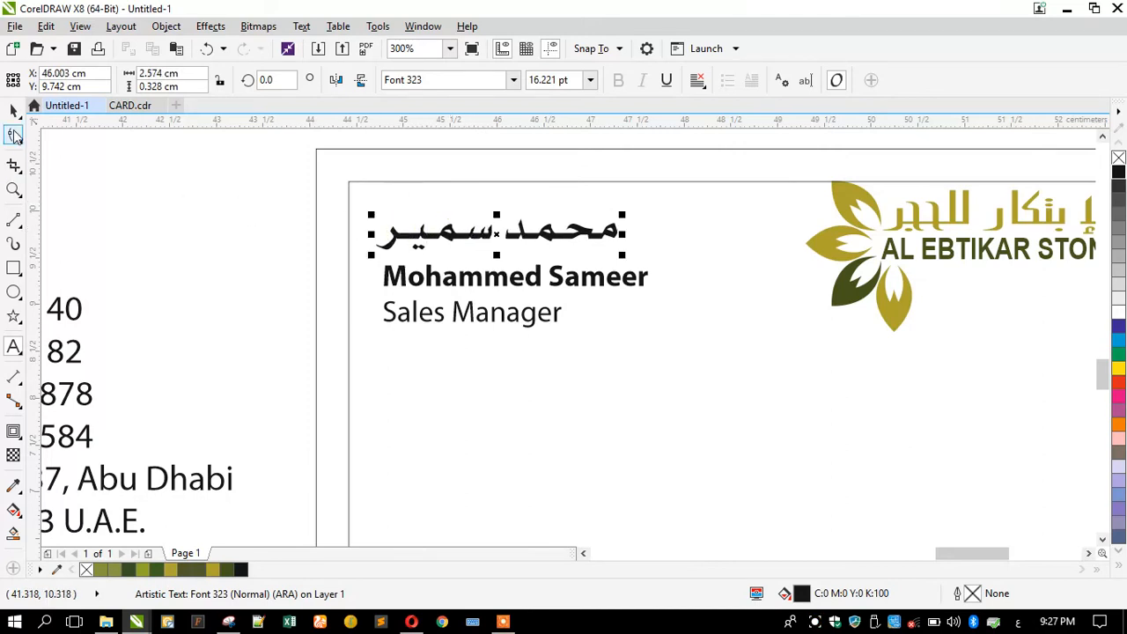
Shrink the stretched Arabic name slightly and left-align it with the English name.
left_click_drag(368, 256, 384, 273)
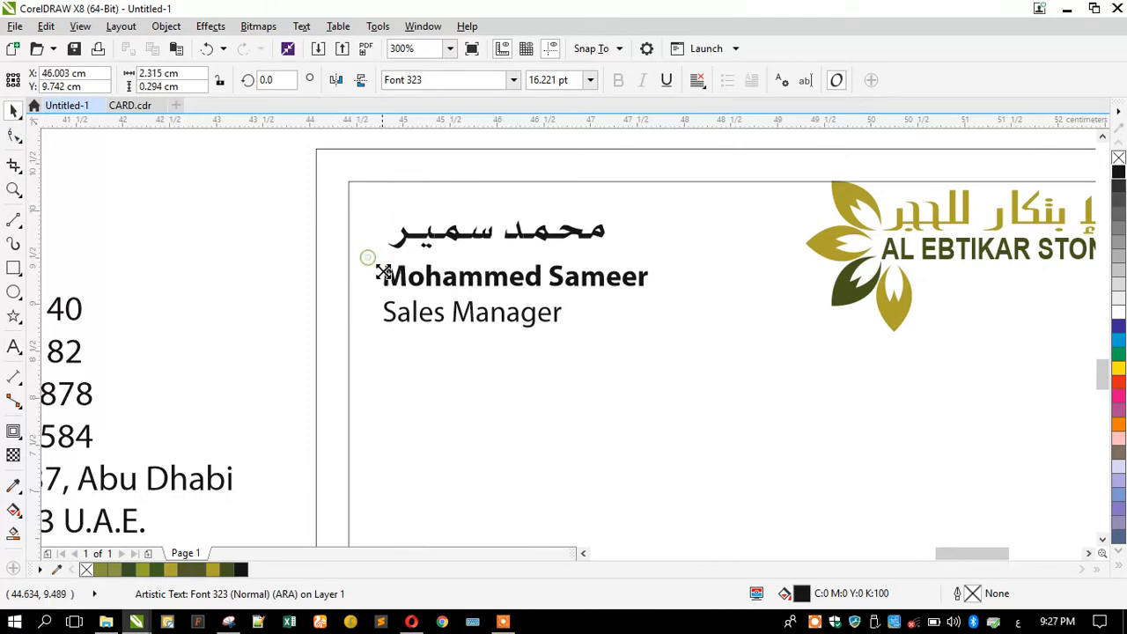
left_click(383, 275, "shift")
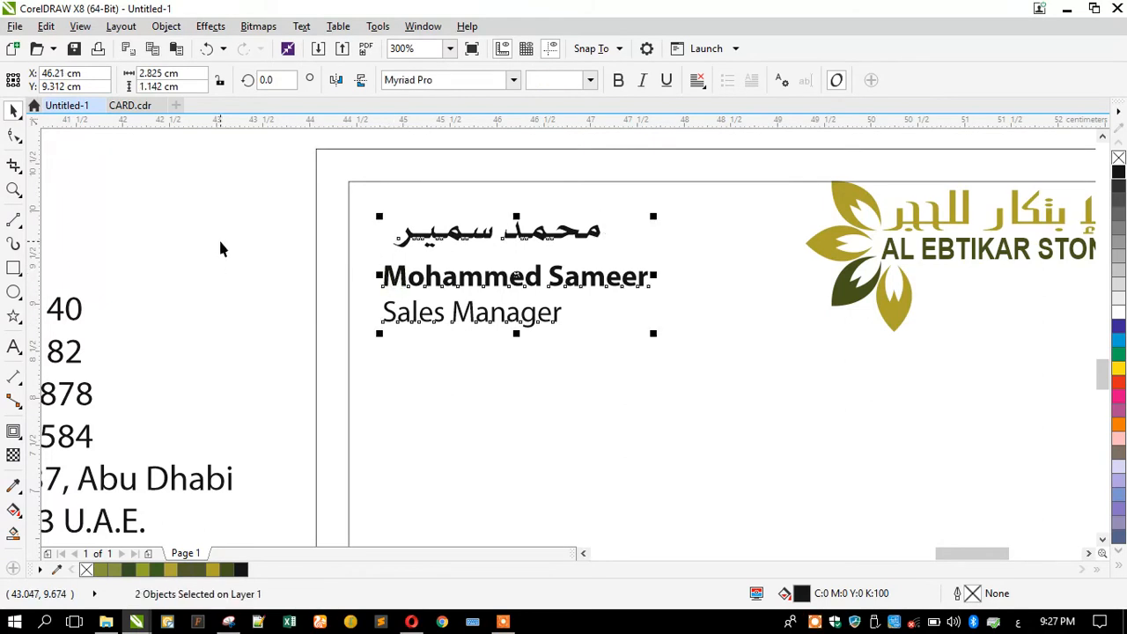
key("l")
left_click(225, 231)
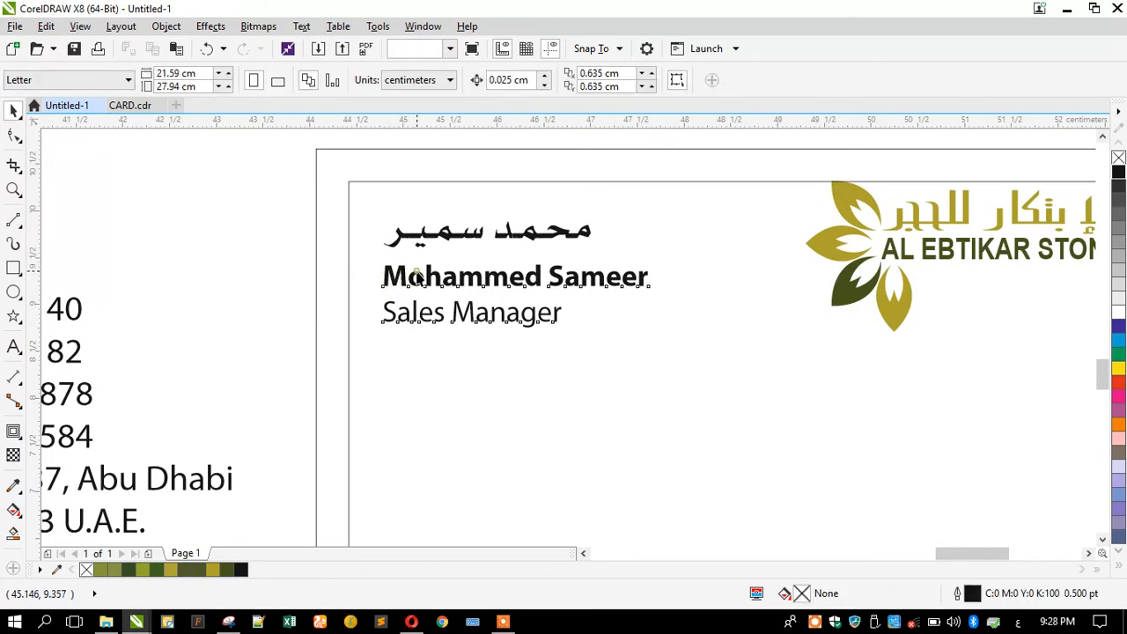
Scale the Arabic name up slightly to better match the English name.
left_click(418, 276)
scroll(419, 278, "up", 2)
left_click(498, 205)
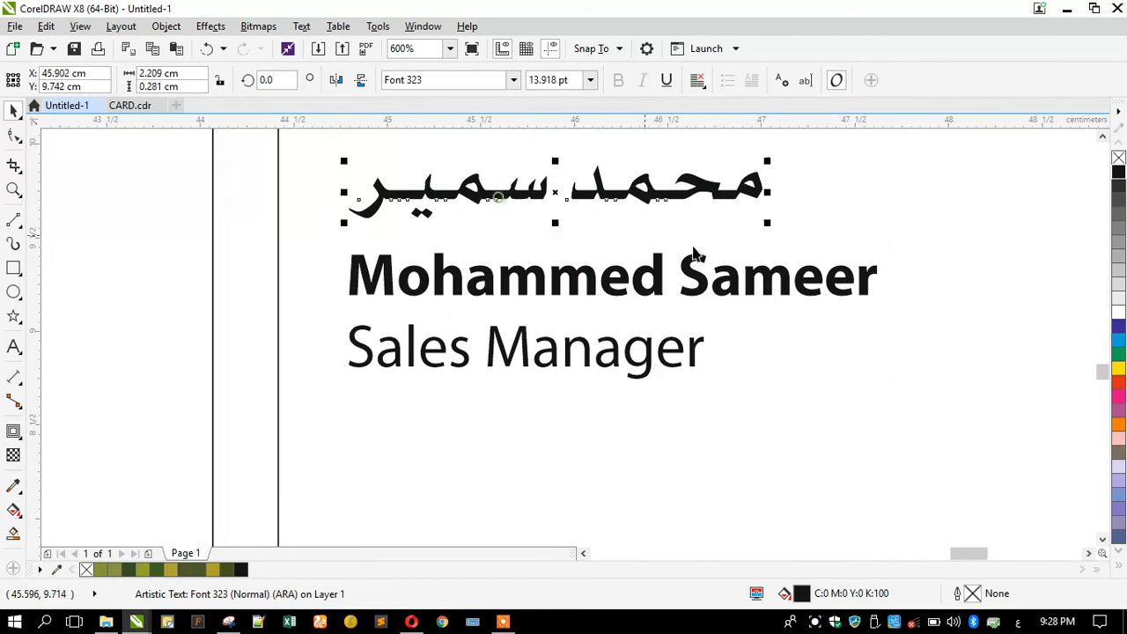
left_click_drag(795, 236, 877, 274)
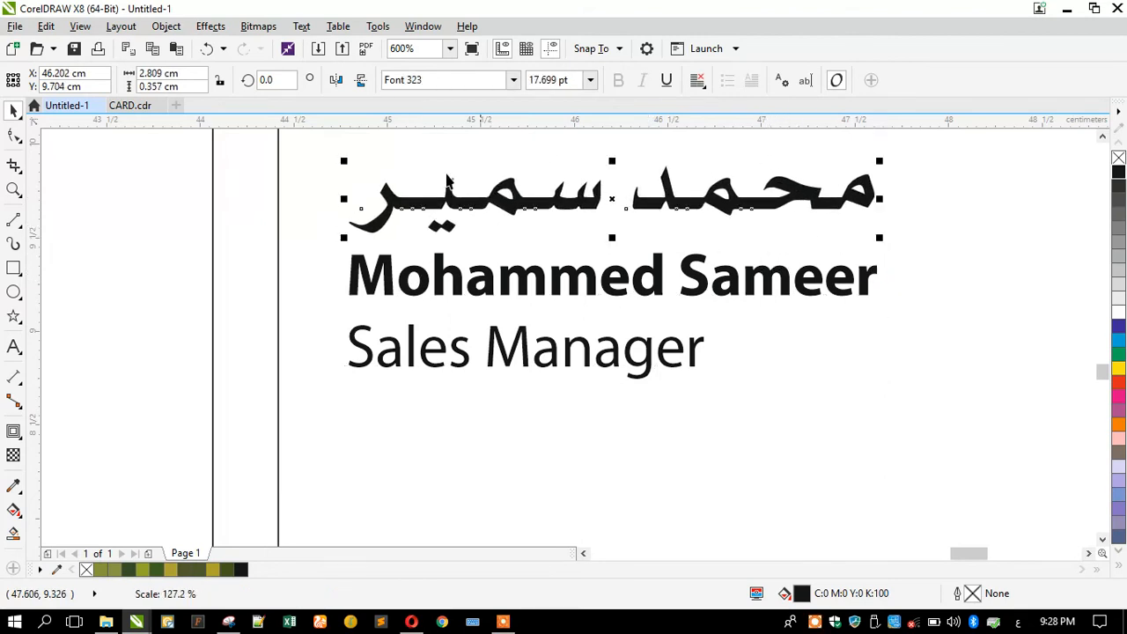
scroll(447, 180, "down", 3)
scroll(435, 181, "up", 2)
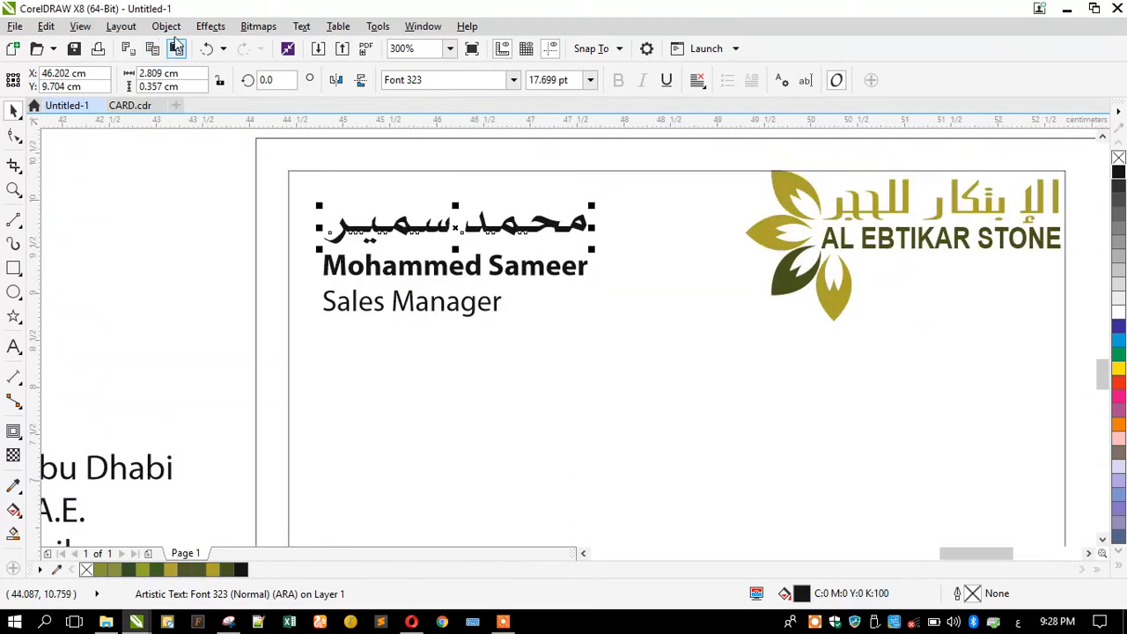
key("ctrl+z")
left_click_drag(534, 205, 548, 199)
left_click(215, 231)
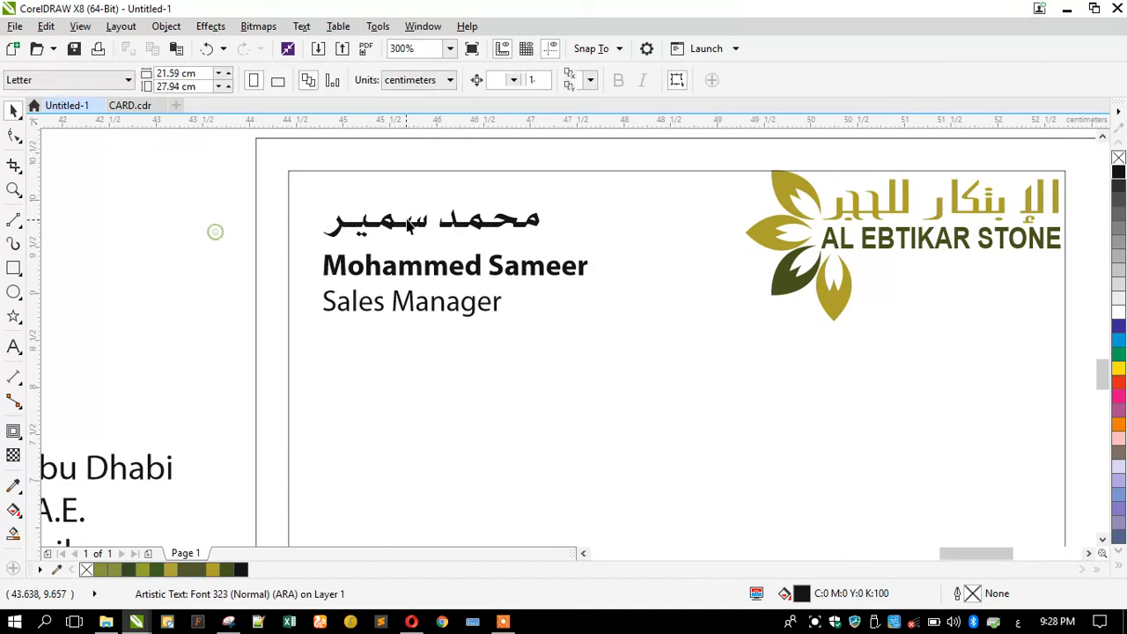
scroll(215, 231, "down", 1)
left_click_drag(91, 258, 237, 315)
key("ctrl+c")
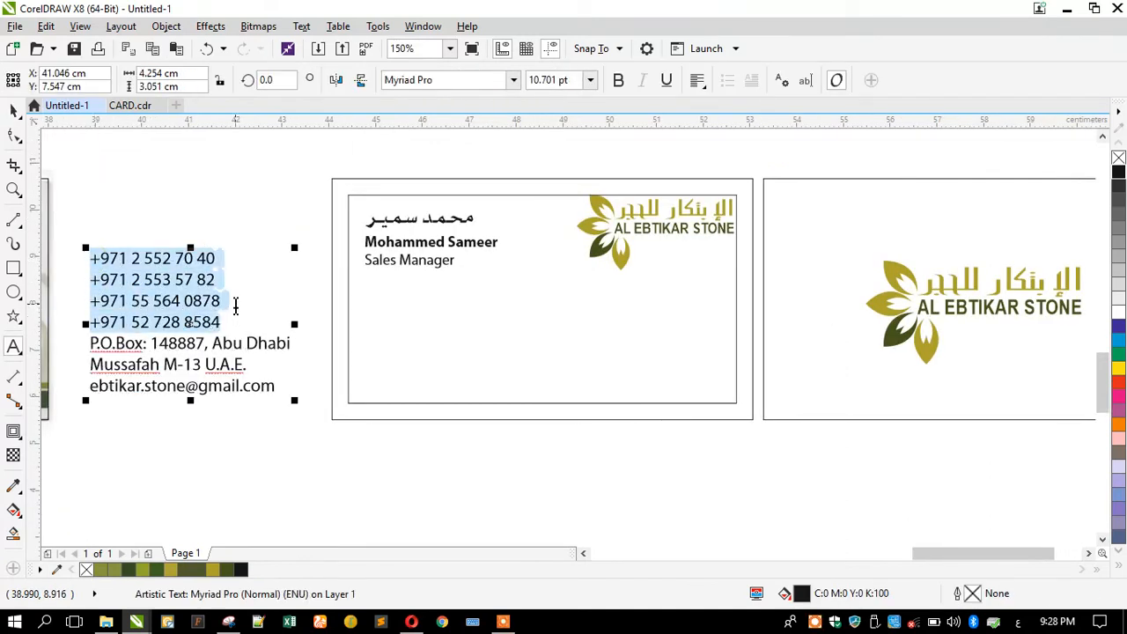
Cut the four phone-number lines into a separate, force-justified text object.
key("Delete")
left_click(277, 387)
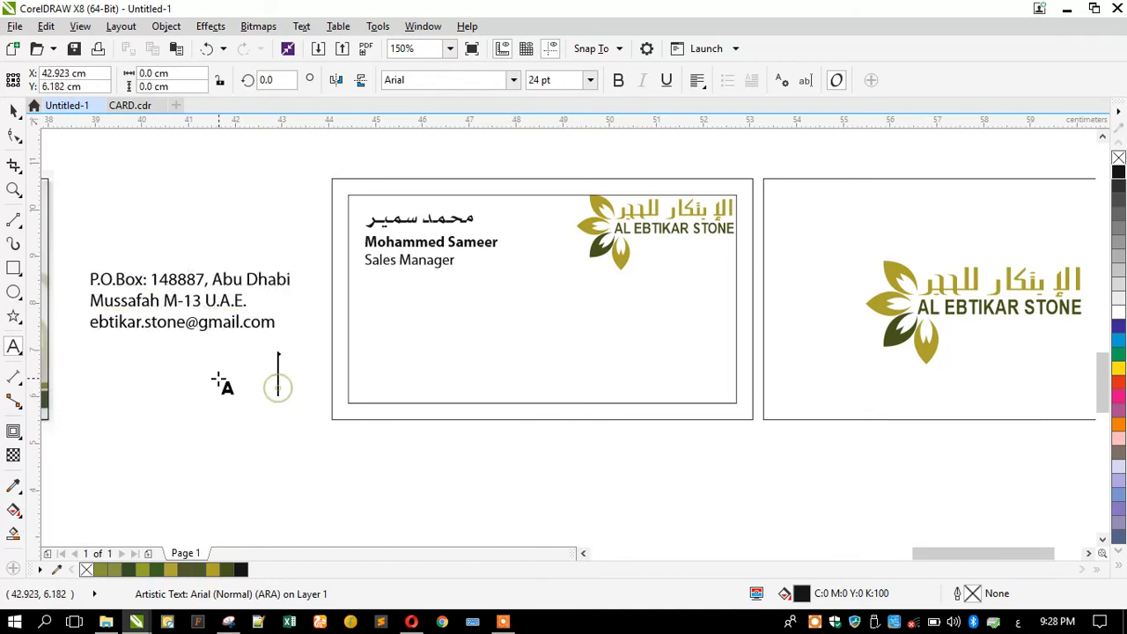
key("ctrl+v")
left_click(13, 111)
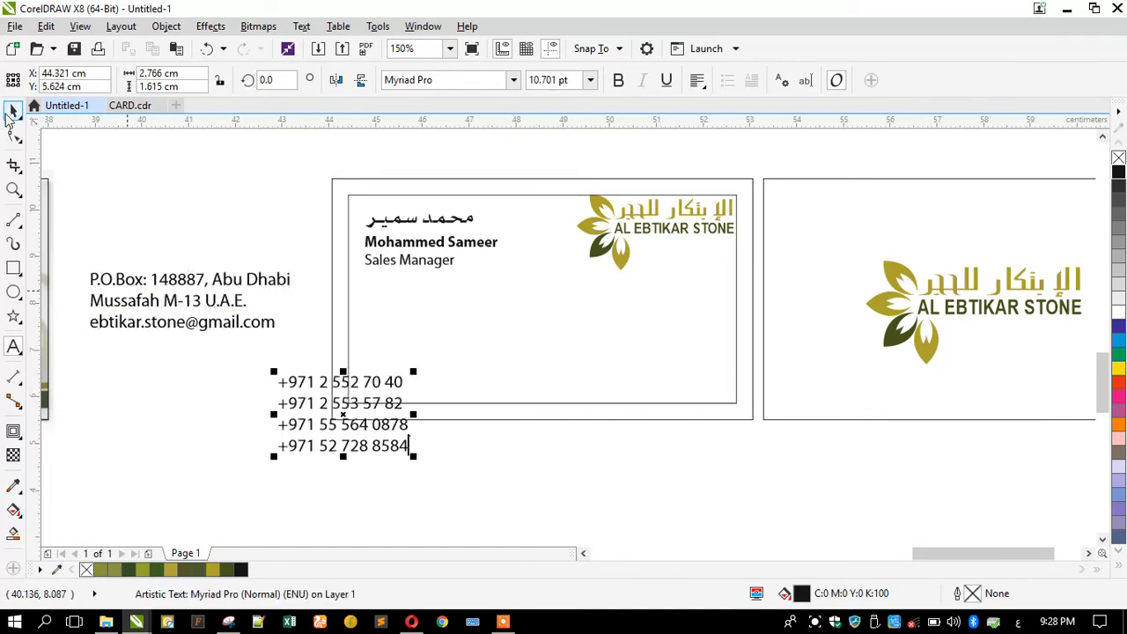
left_click(696, 80)
left_click(757, 191)
Move the phone numbers onto the card below Sales Manager at 9 pt.
left_click_drag(291, 387, 390, 299)
left_click(543, 80)
type("9")
key("Return")
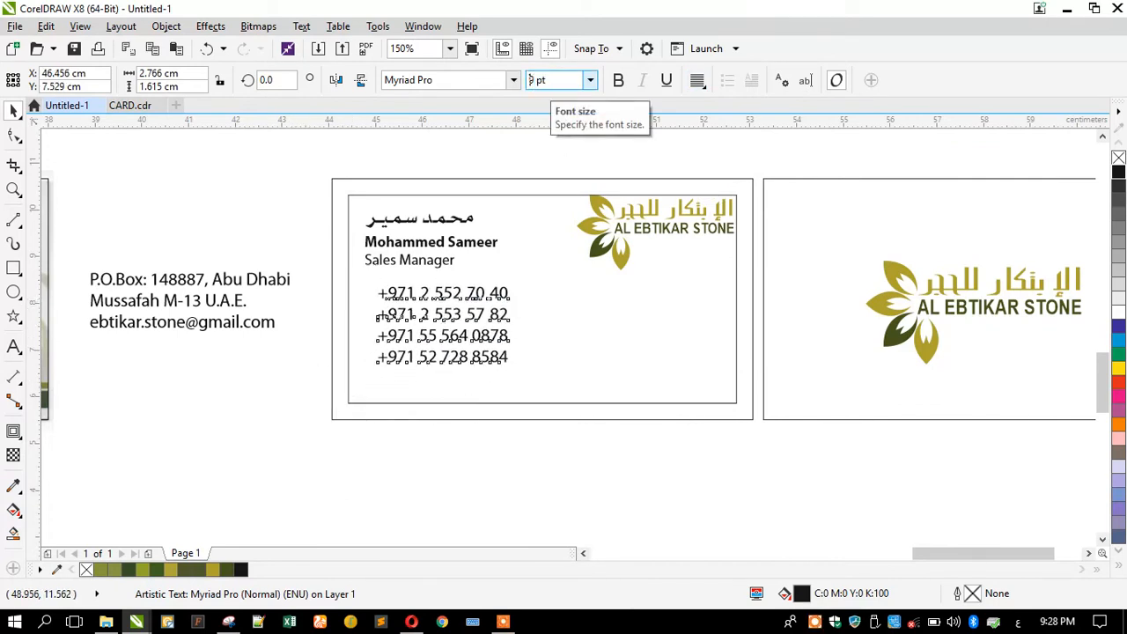
mouse_move(378, 324)
left_mouse_down()
mouse_move(374, 335)
mouse_move(375, 321)
left_mouse_up()
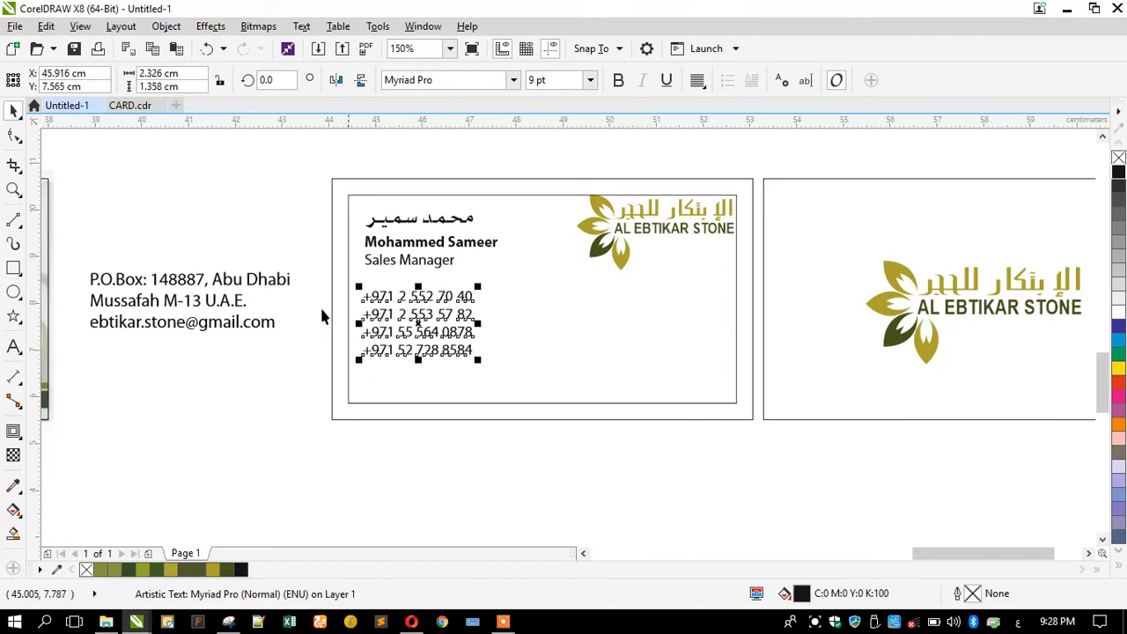
Set the address block to 8 pt and move it below the phone numbers.
left_click(232, 306)
left_click(535, 81)
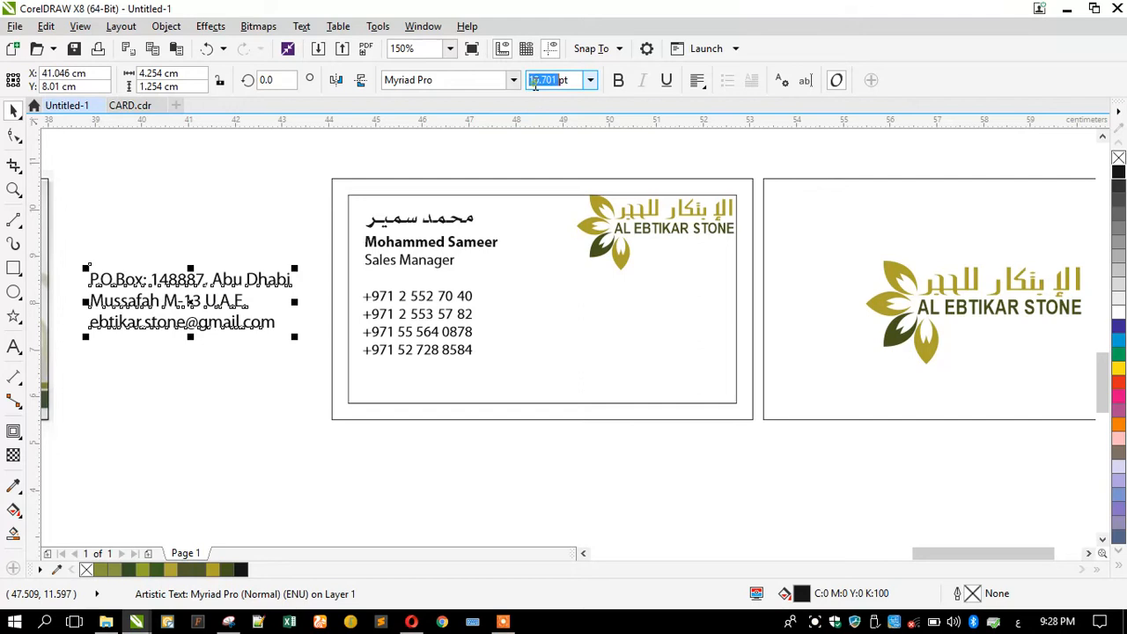
type("8")
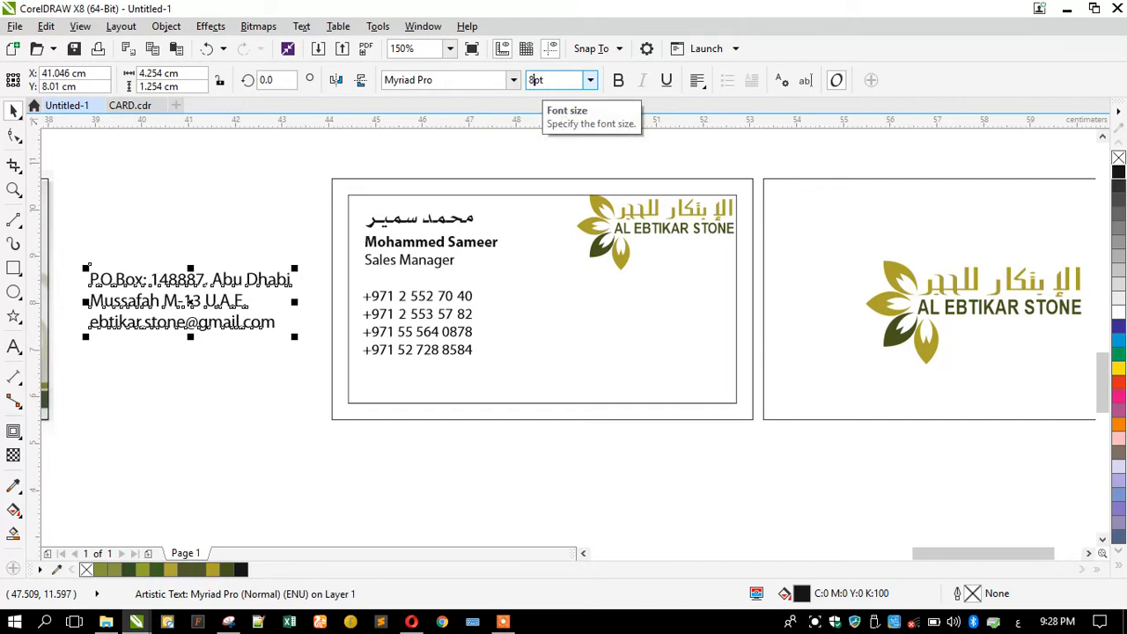
key("Return")
left_click_drag(146, 312, 420, 409)
Reduce the phone-number block to 8 pt as well.
left_click(395, 336)
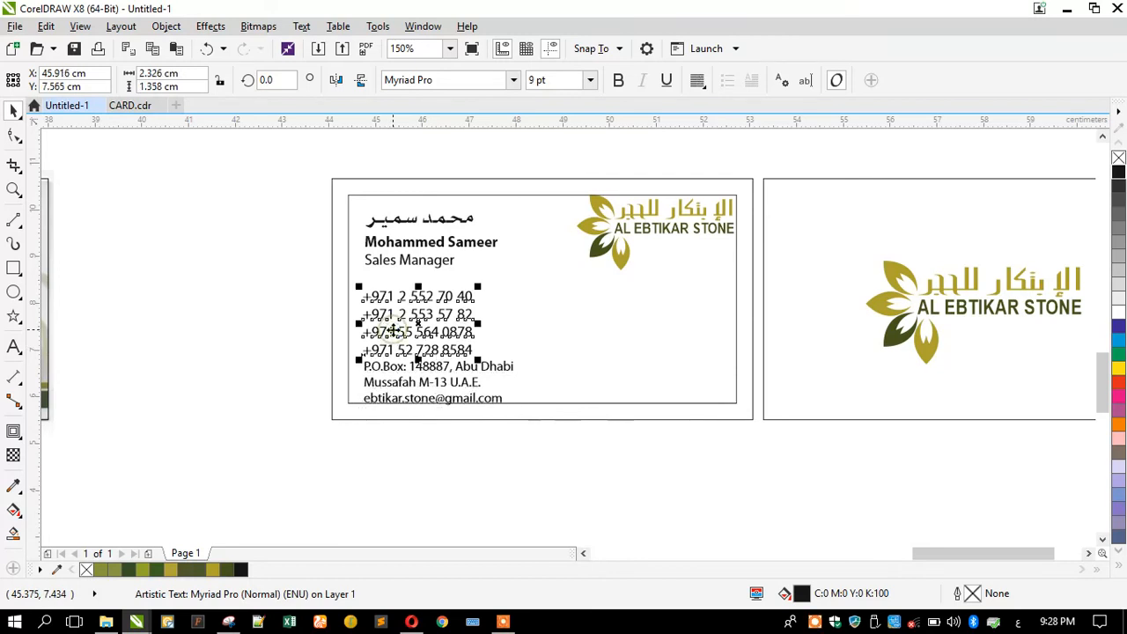
left_click(556, 81)
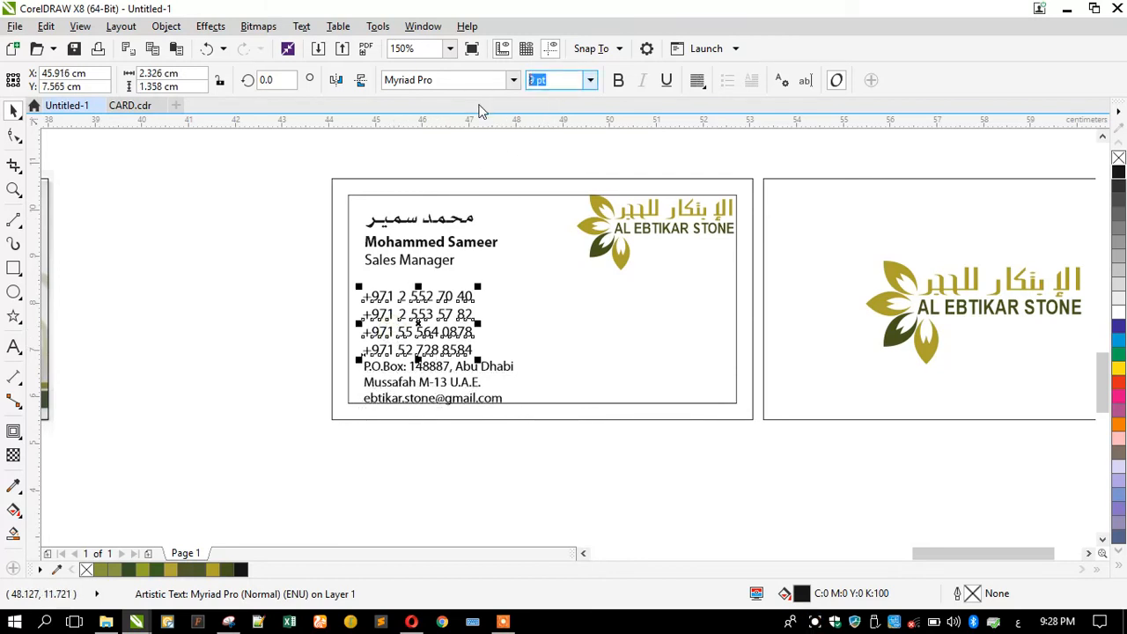
key("Return")
left_click(252, 329)
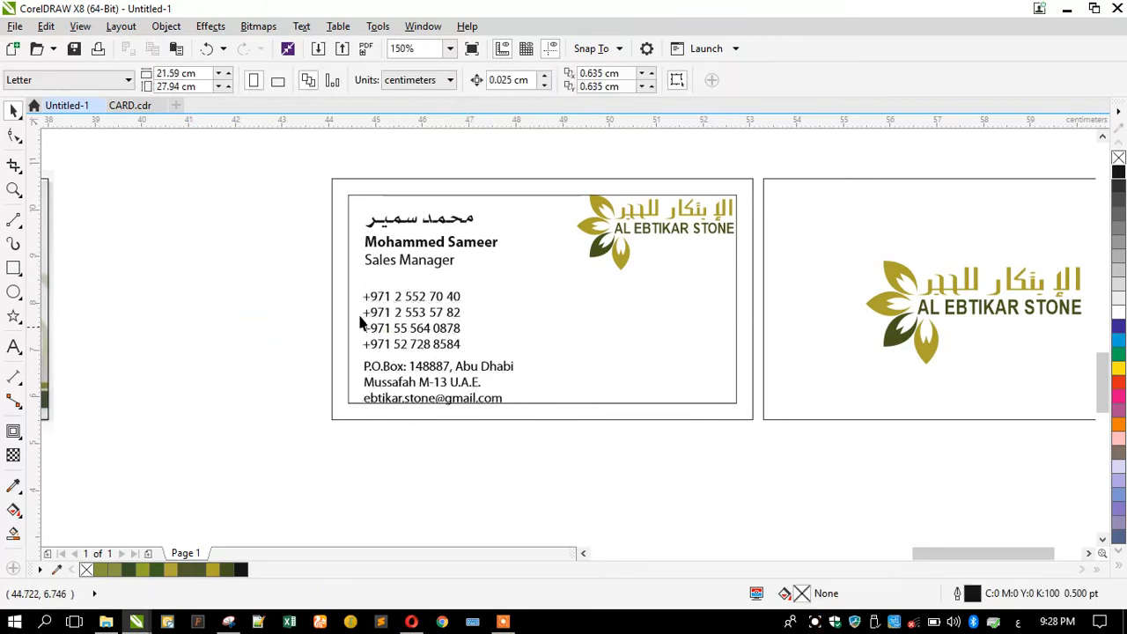
left_click_drag(353, 266, 523, 467)
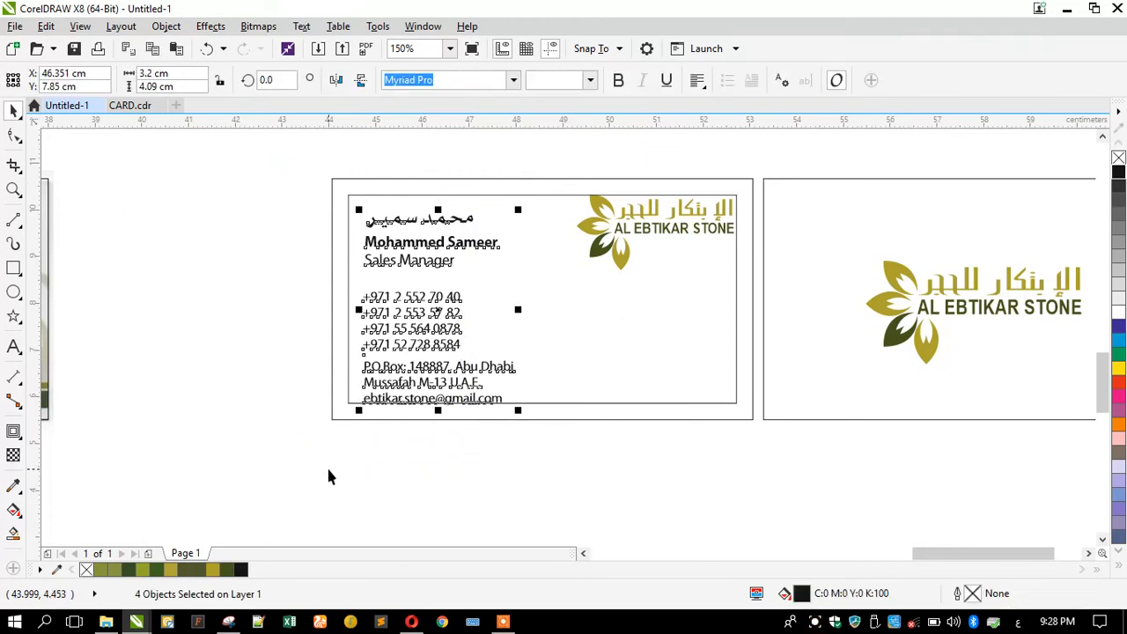
Left-align the four text blocks and zoom the view to fill it with the card.
key("l")
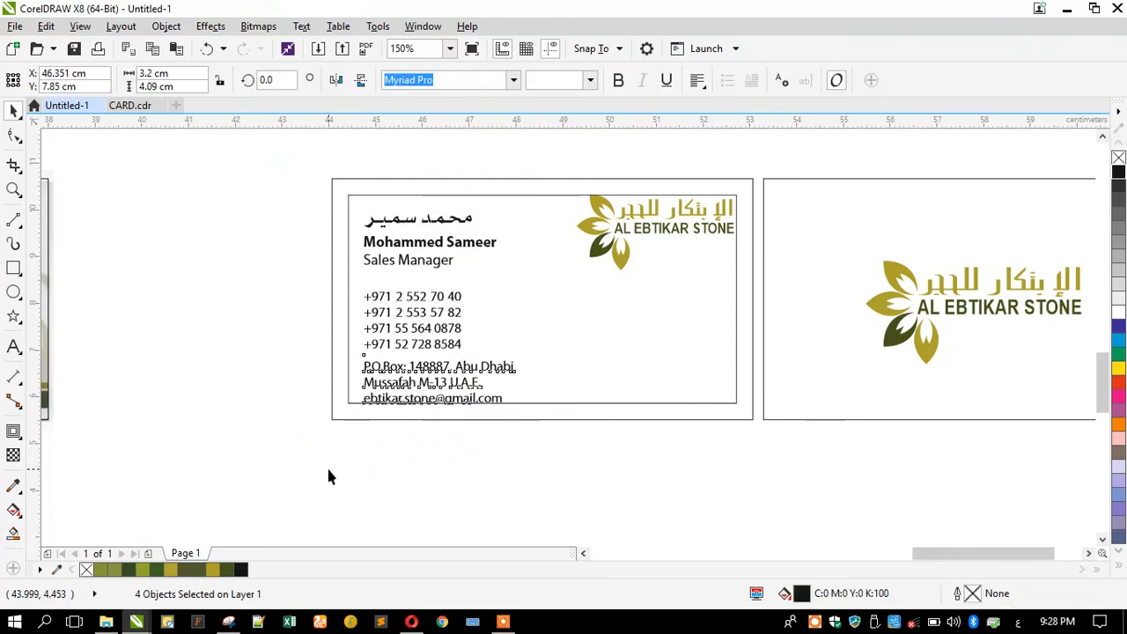
left_click(333, 269)
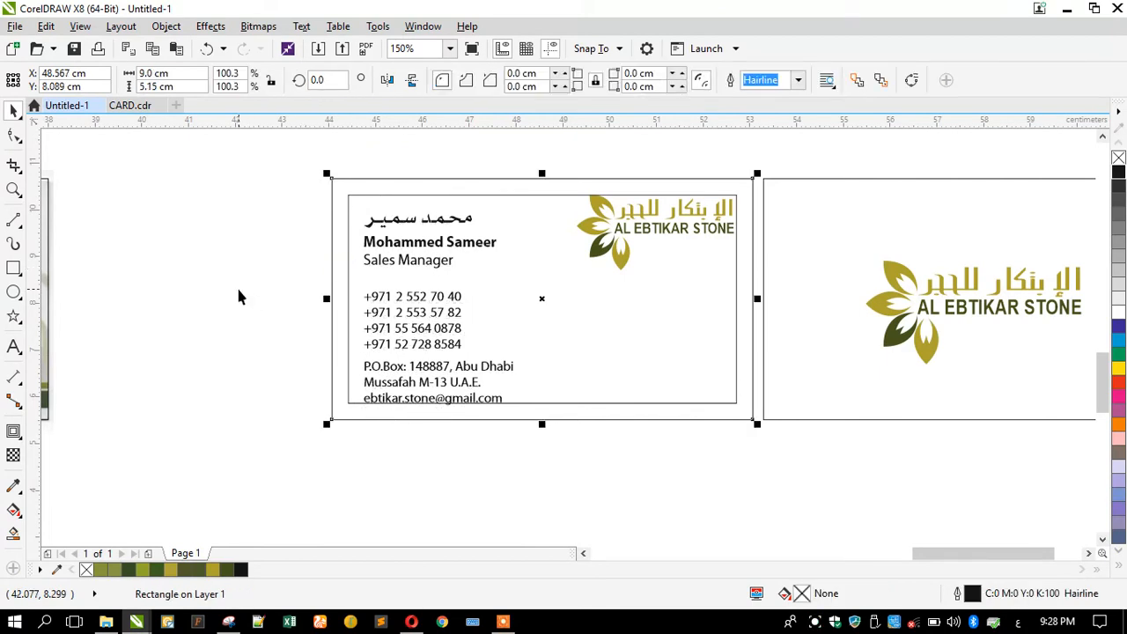
key("shift+F2")
left_click(149, 305)
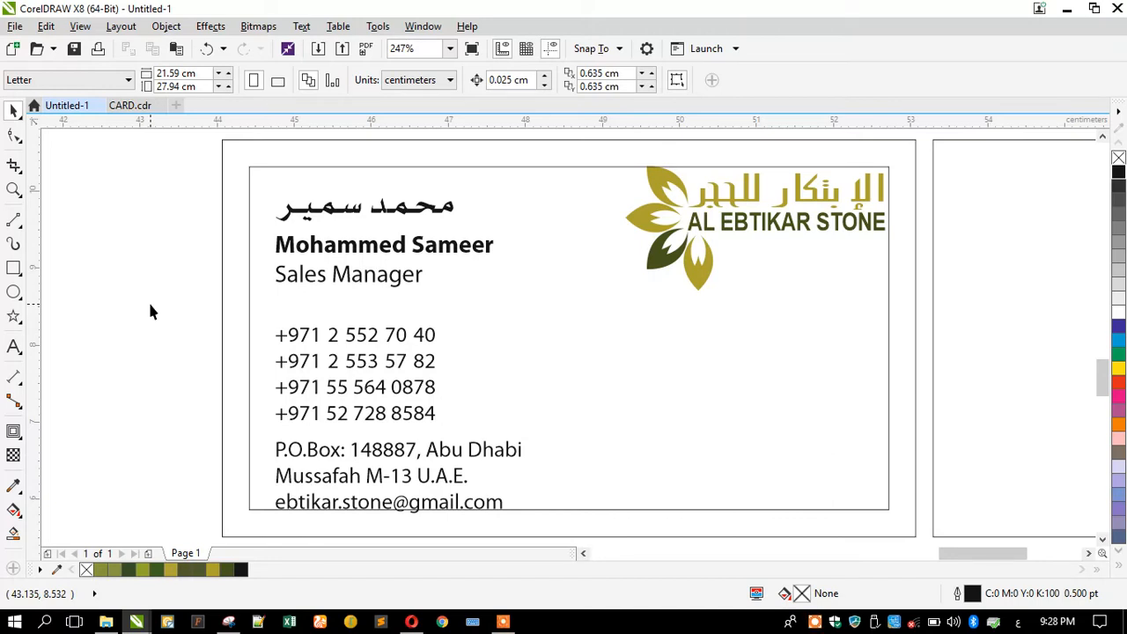
left_click(324, 456)
Move the address beside the lower phone numbers and rebreak its lines: Abu Dhabi with Mussafah, U.A.E. alone.
left_click_drag(324, 456, 525, 432)
left_click_drag(432, 414, 438, 474)
double_click(507, 426)
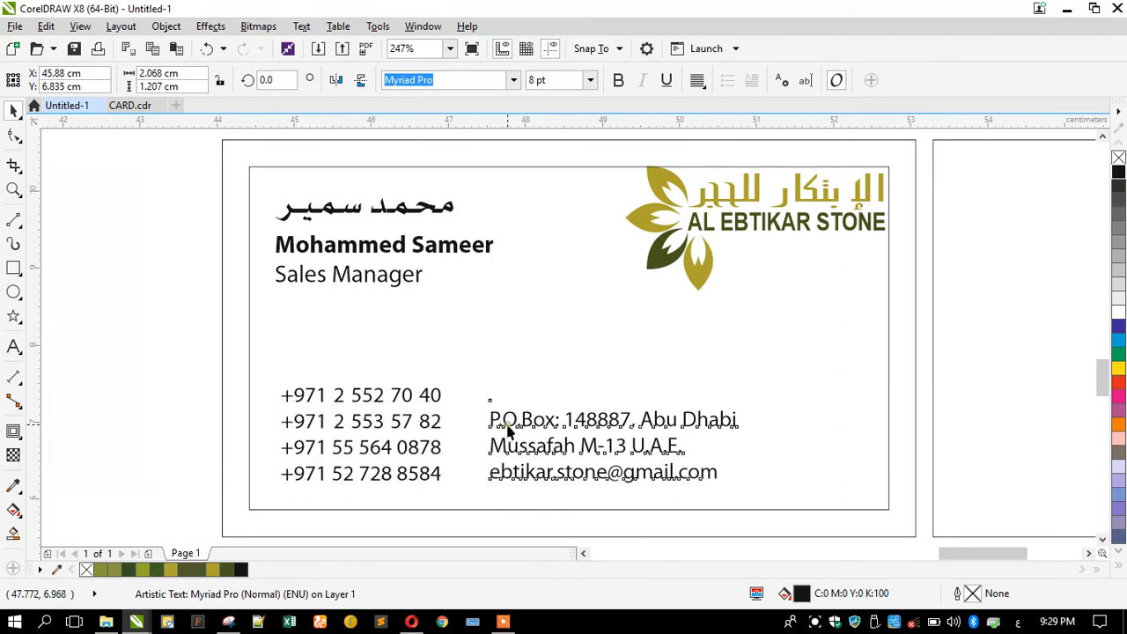
left_click(632, 420)
key("Return")
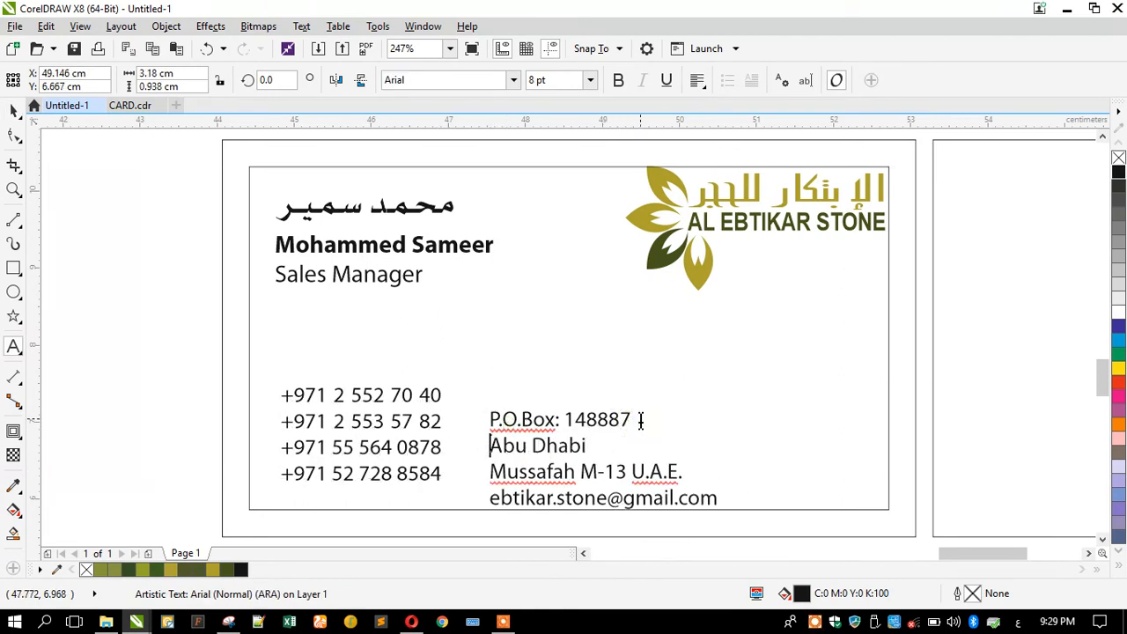
left_click(496, 469)
key("BackSpace")
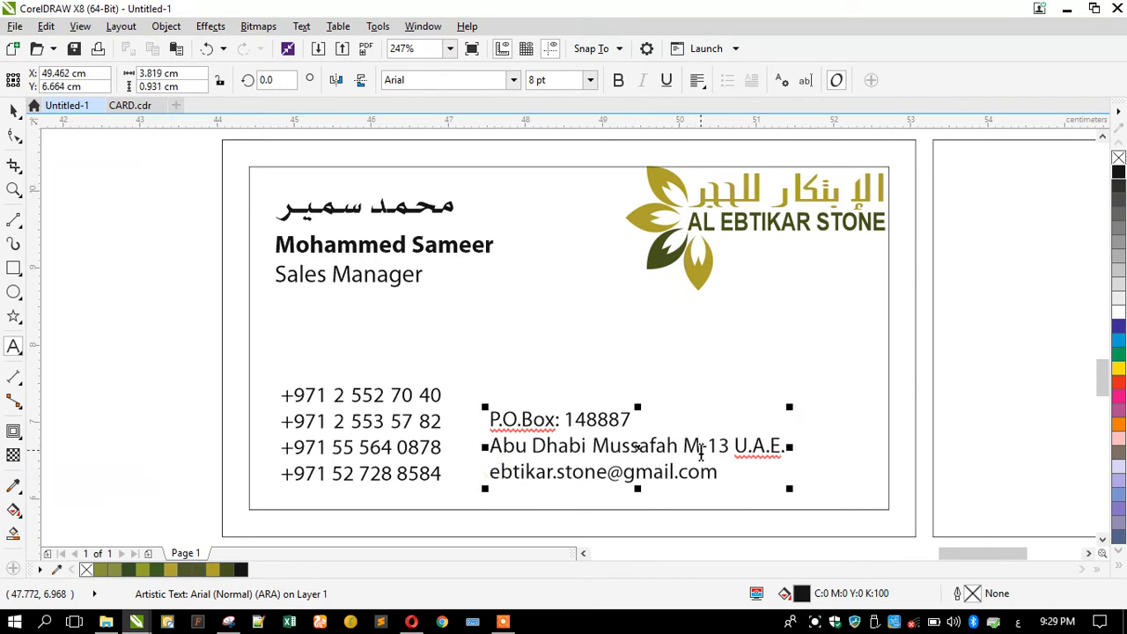
left_click(729, 447)
key("Return")
Replace U.A.E. with 'United Arab Emirates', correcting Emerates via the spelling suggestion.
left_click_drag(561, 471, 496, 473)
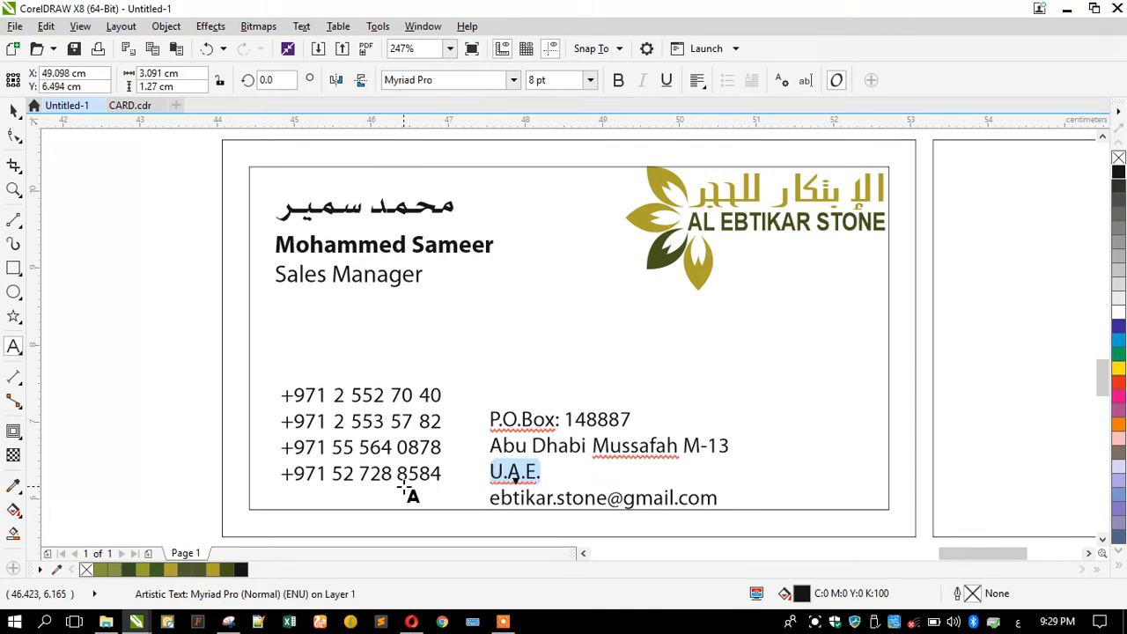
type("ئ")
key("ctrl+z")
type("United Arab Emer")
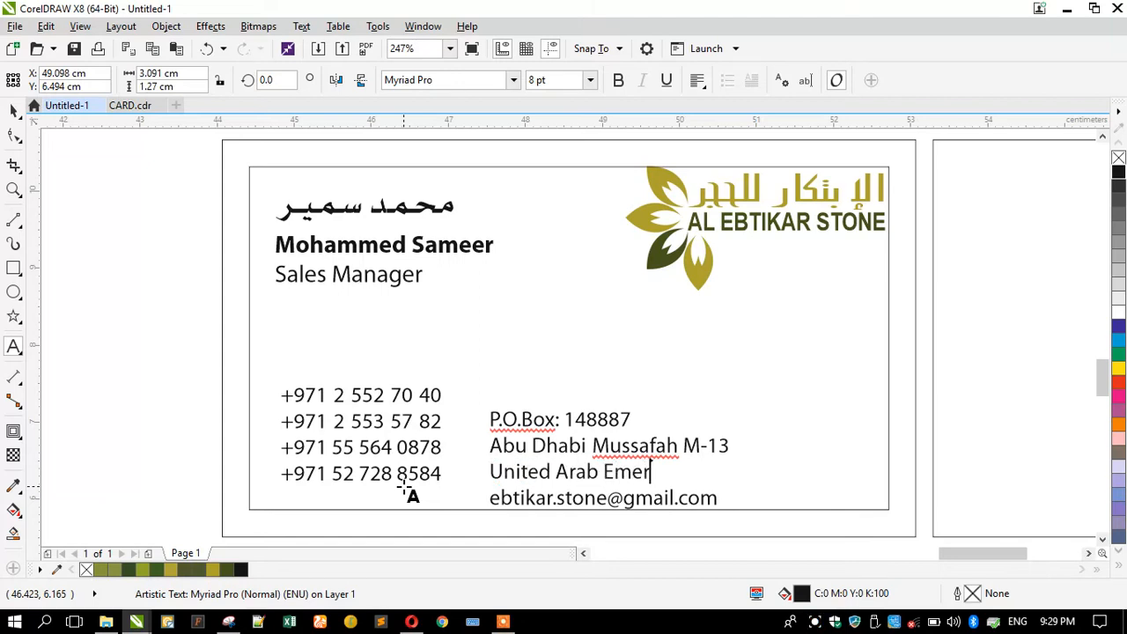
type("ates")
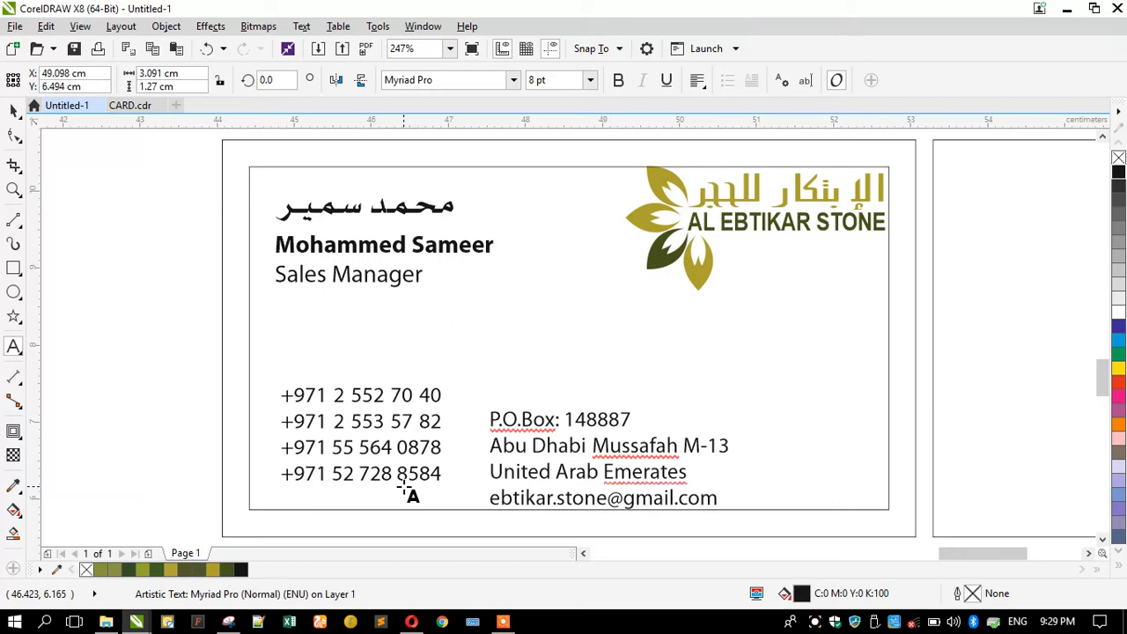
right_click(669, 466)
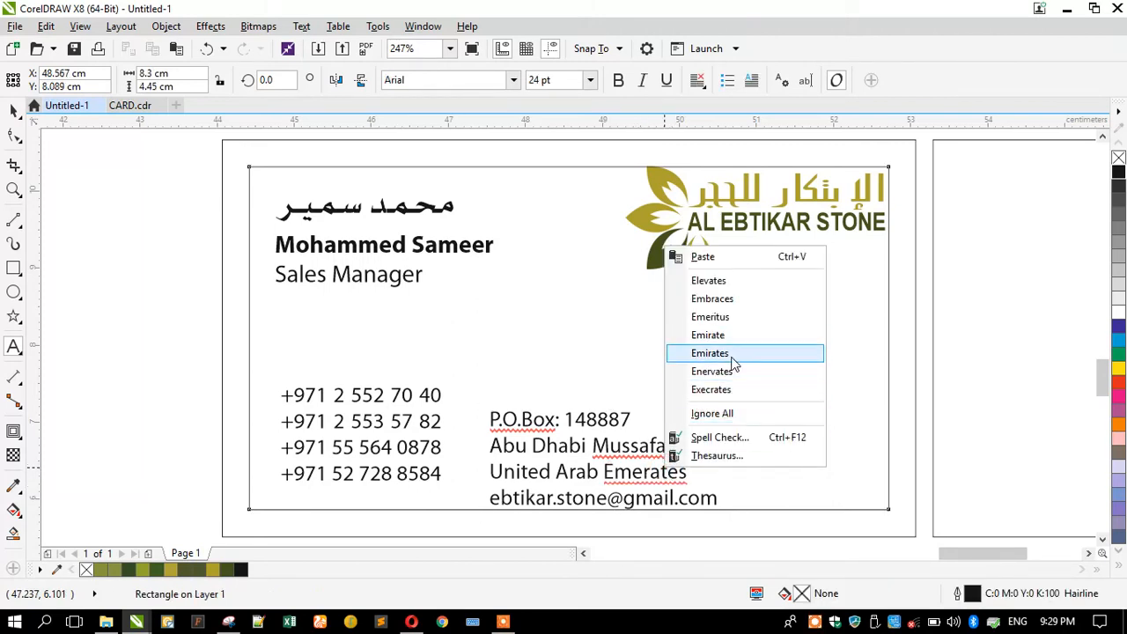
left_click(730, 353)
key("Escape")
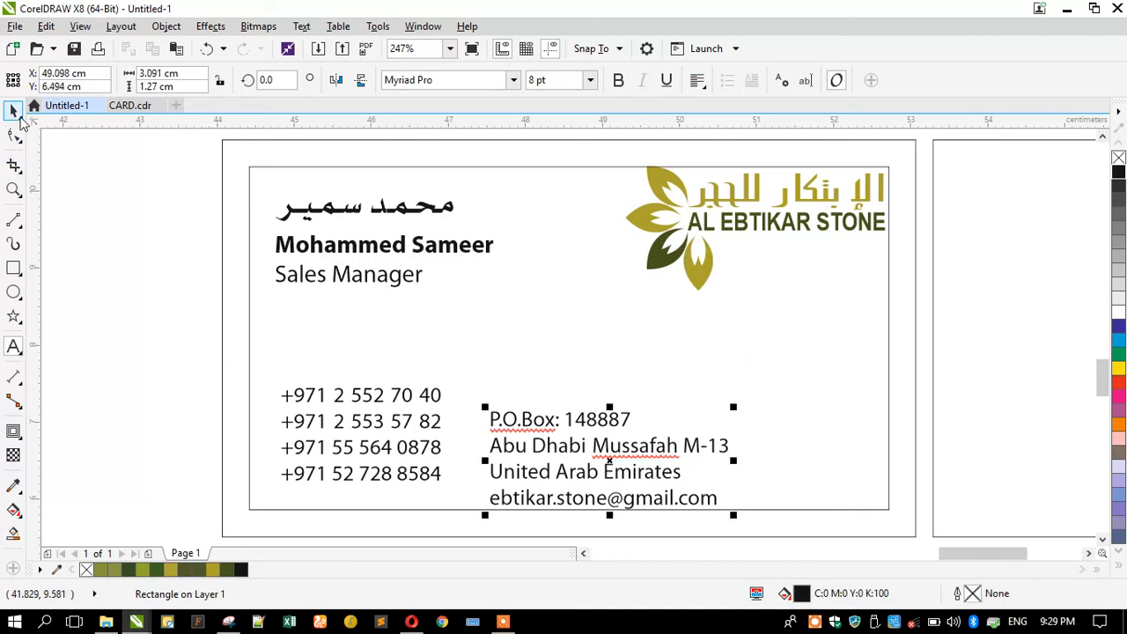
Top-align the address and phone-number blocks.
left_click(333, 426, "shift")
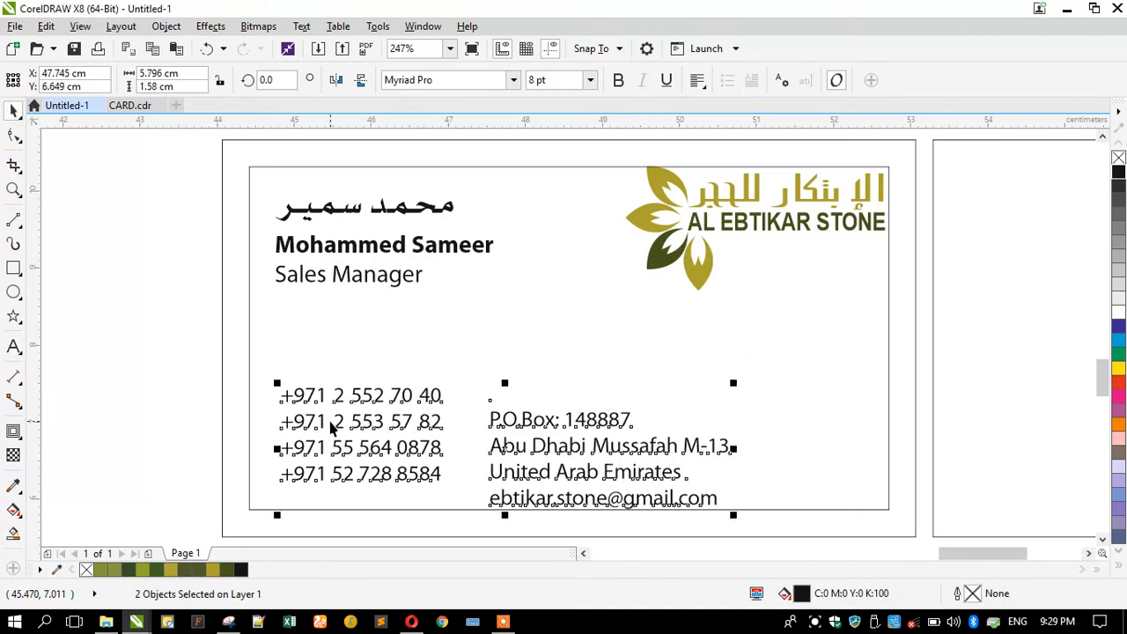
key("t")
left_click(180, 393)
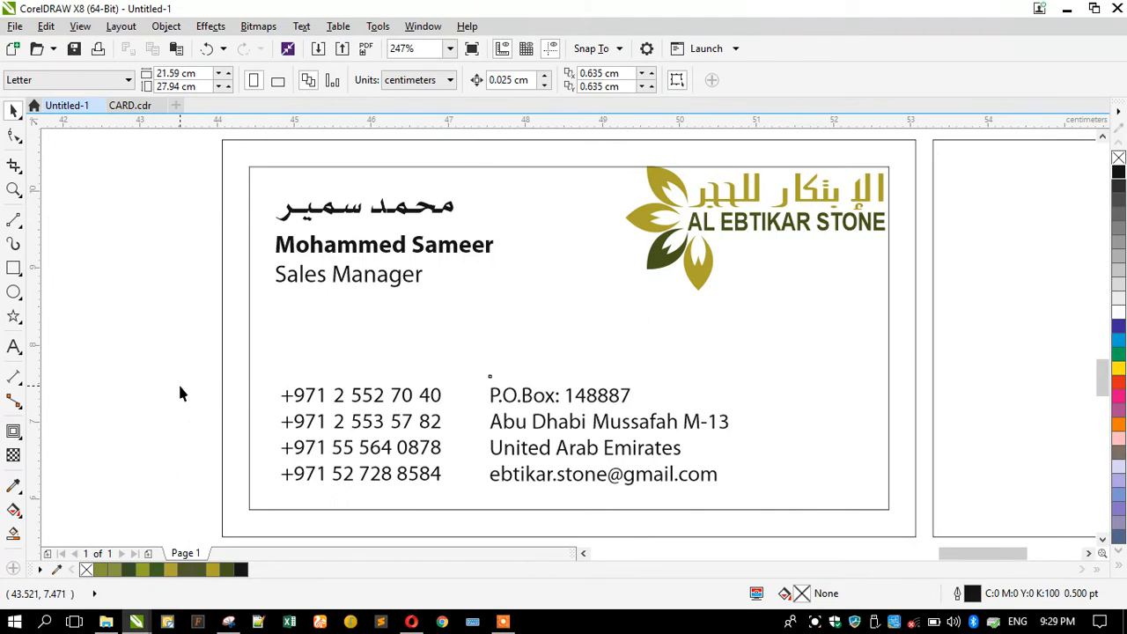
Centre the Arabic name over the English name and centre Sales Manager under it.
left_click_drag(176, 171, 555, 326)
key("c")
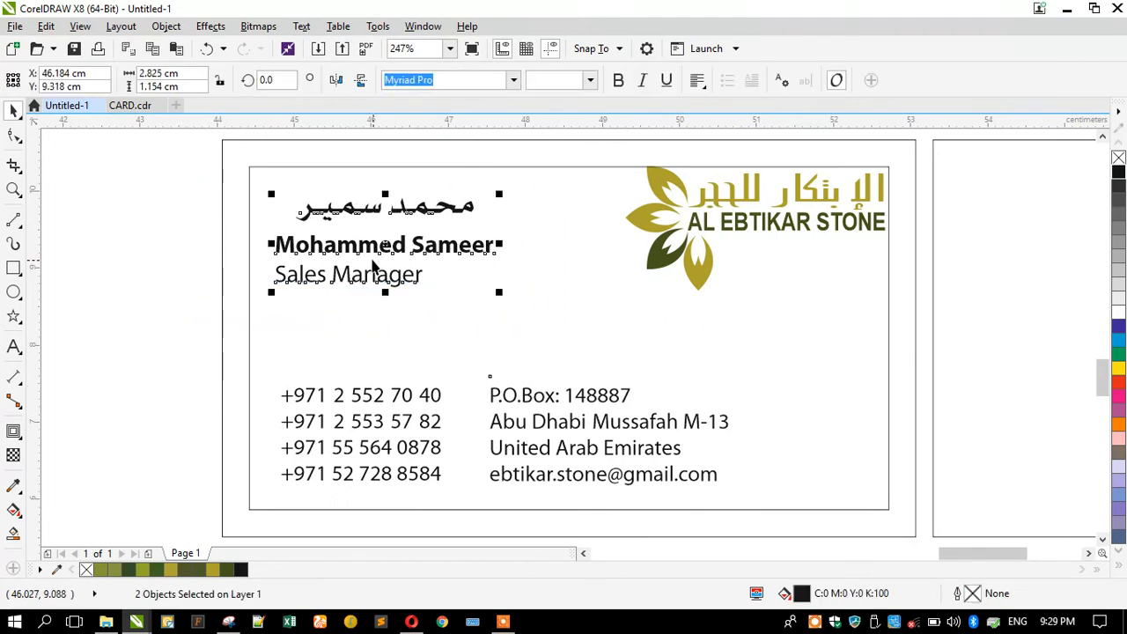
left_click(179, 260)
left_click(305, 254)
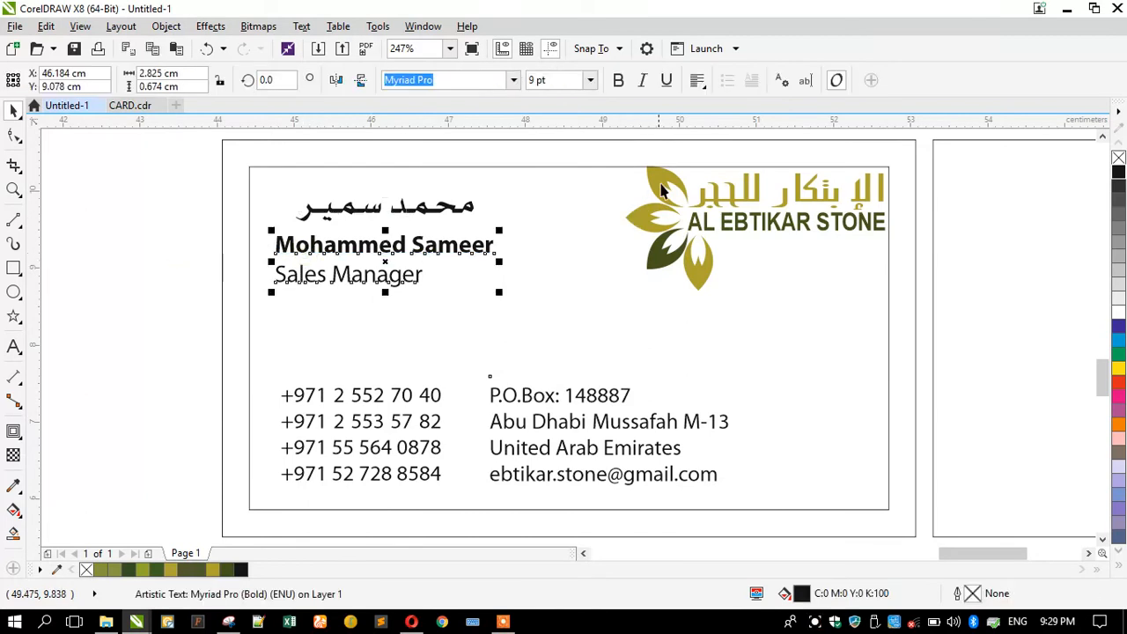
left_click(697, 81)
left_click(727, 138)
Shift the name lines right, lower both contact blocks, and push the address to the card's right side.
left_click_drag(156, 172, 574, 310)
left_click_drag(375, 245, 427, 273)
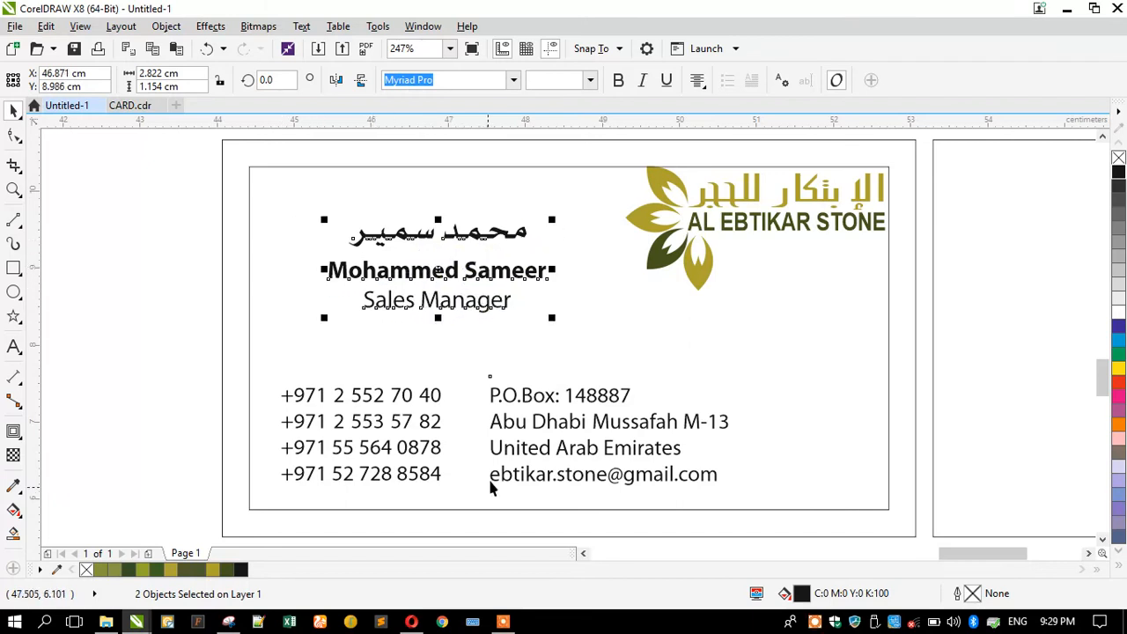
left_click(491, 401)
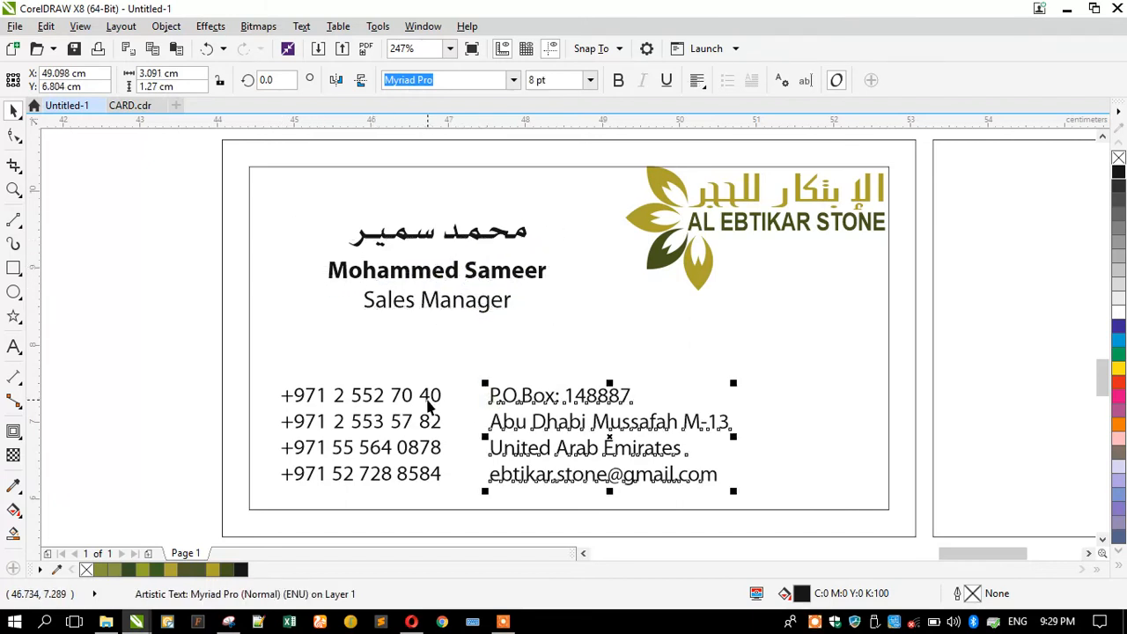
left_click(428, 402, "shift")
left_click_drag(428, 403, 435, 423)
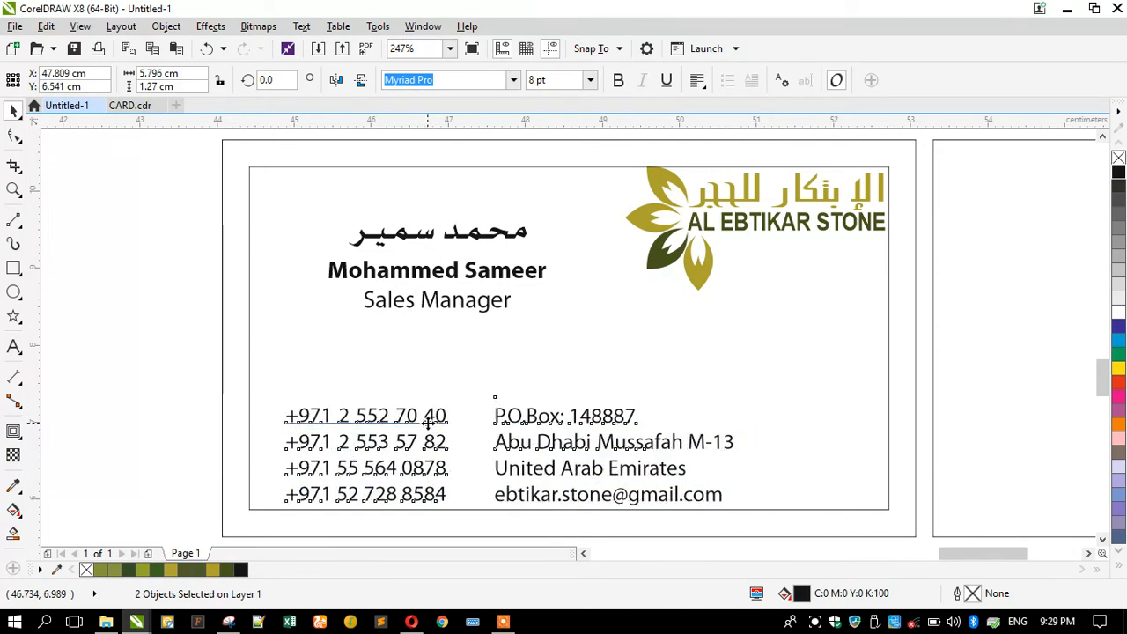
left_click(246, 385)
left_click_drag(512, 424, 658, 442)
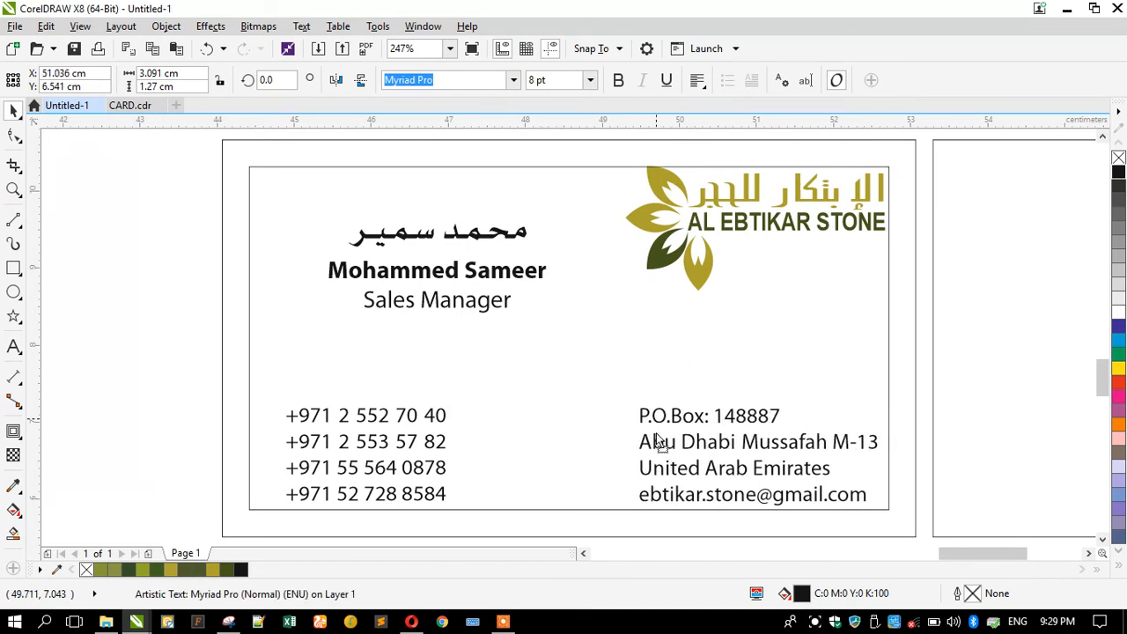
left_click(146, 368)
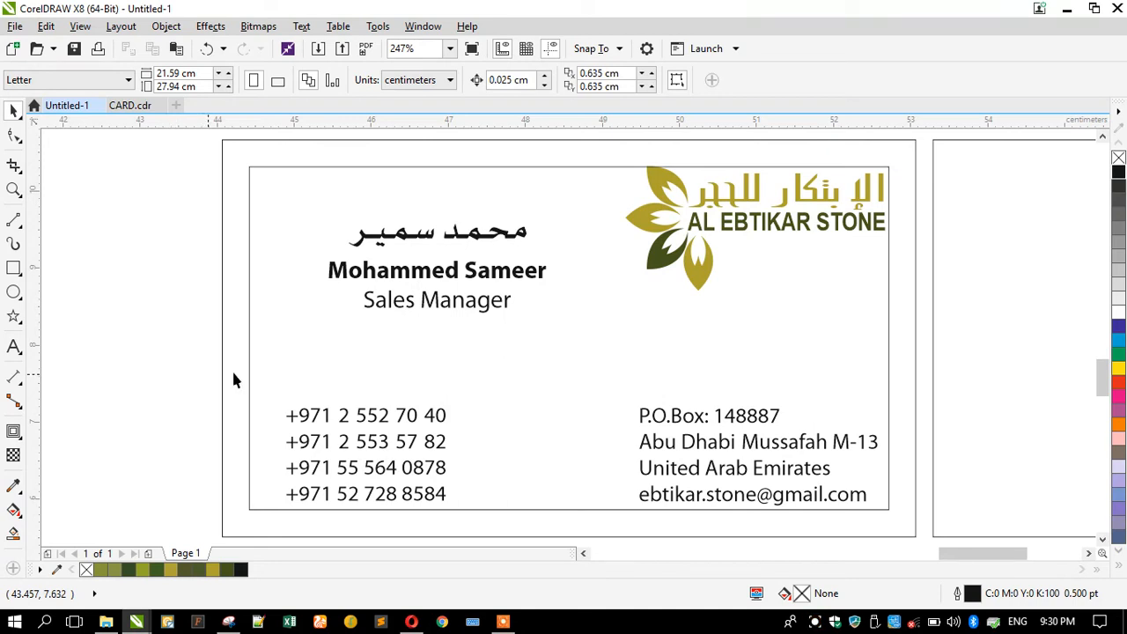
Move the logo to the card's upper left and the name lines to its upper right.
left_click(641, 261)
left_click_drag(642, 260, 276, 273)
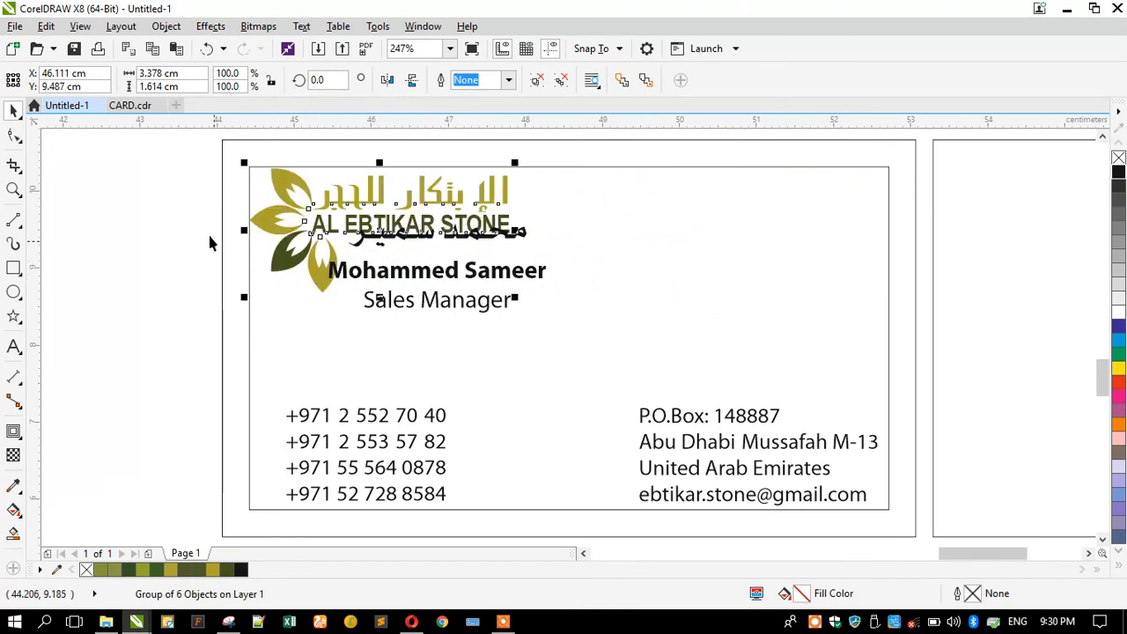
left_click_drag(185, 205, 553, 342)
left_click_drag(503, 290, 818, 266)
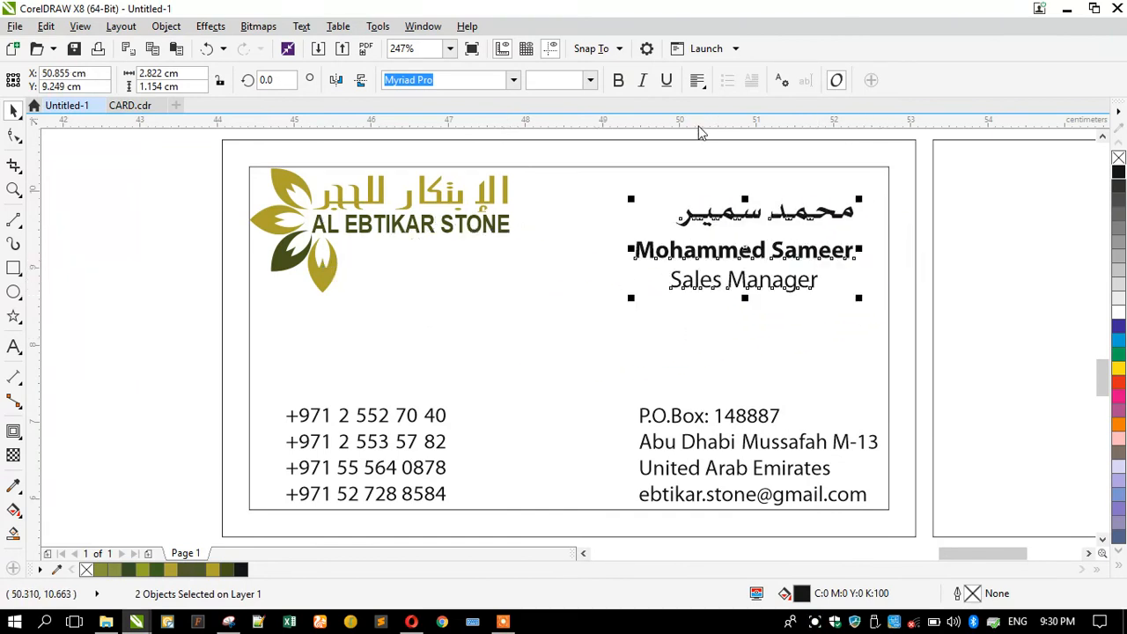
left_click(926, 215)
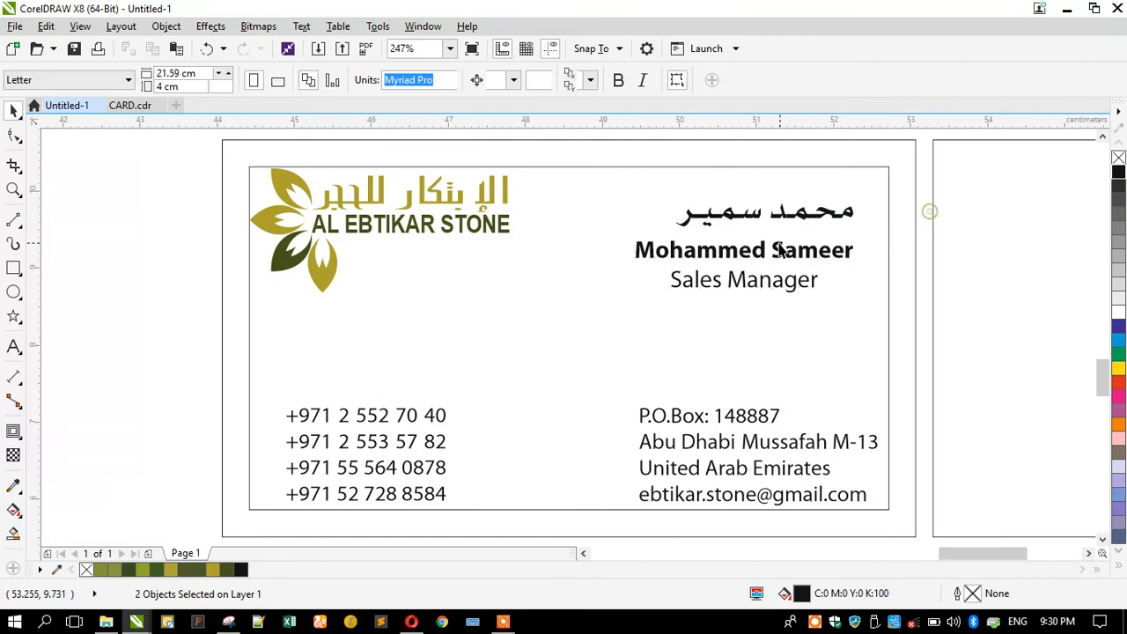
Break Sales Manager into its own line with Ctrl+K and shift all three name lines further right.
left_click(705, 251)
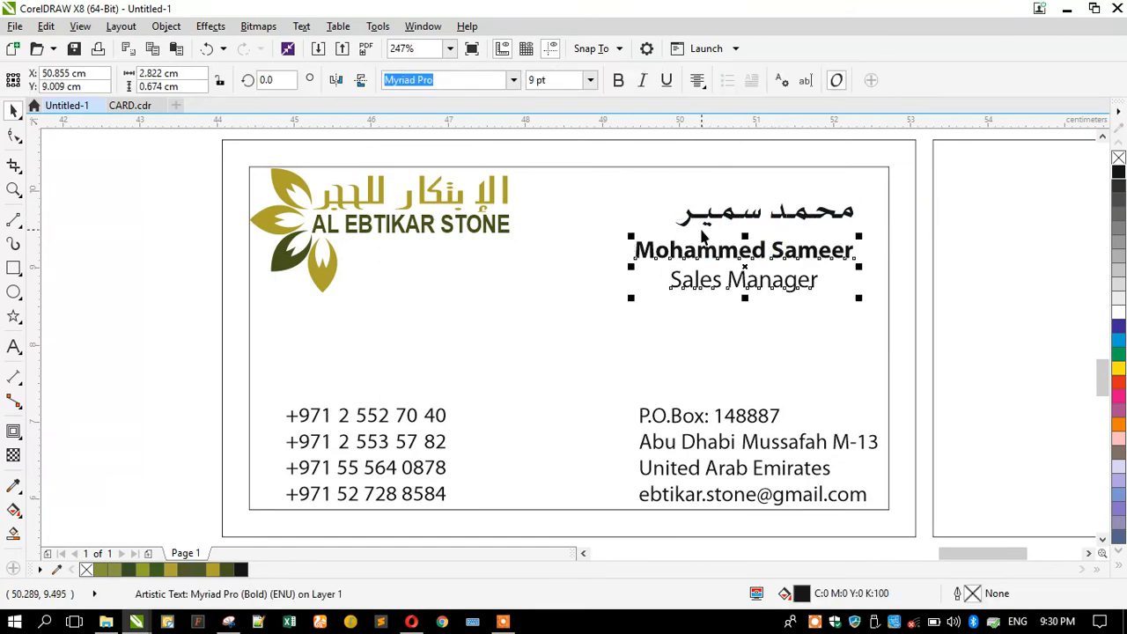
key("ctrl+k")
left_click_drag(917, 190, 581, 323)
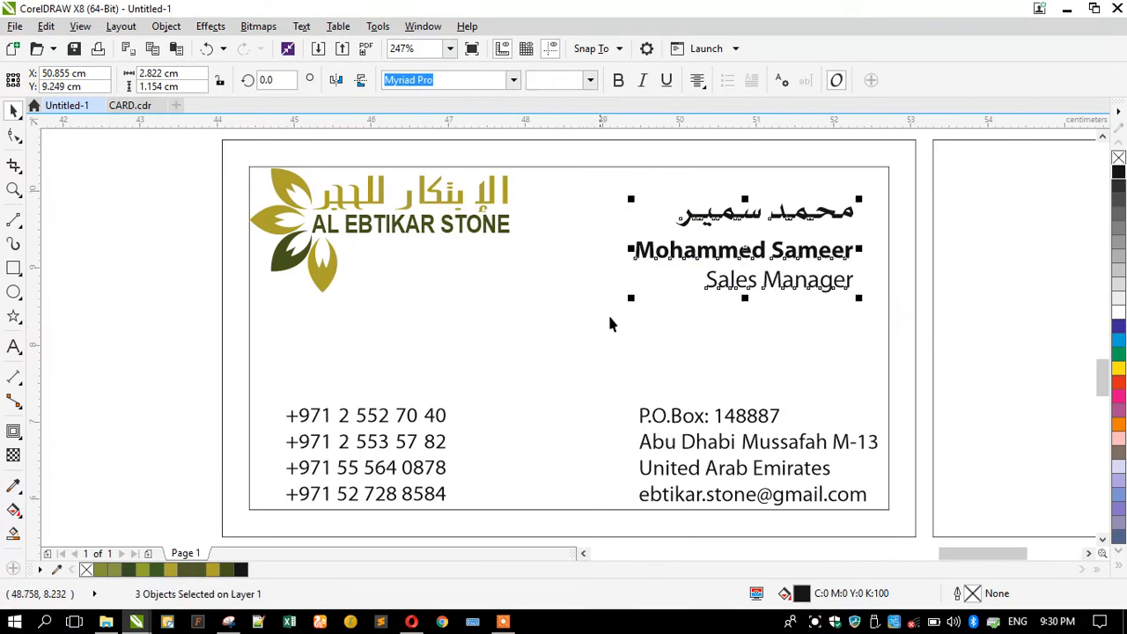
left_click_drag(705, 259, 720, 262)
left_click(247, 275)
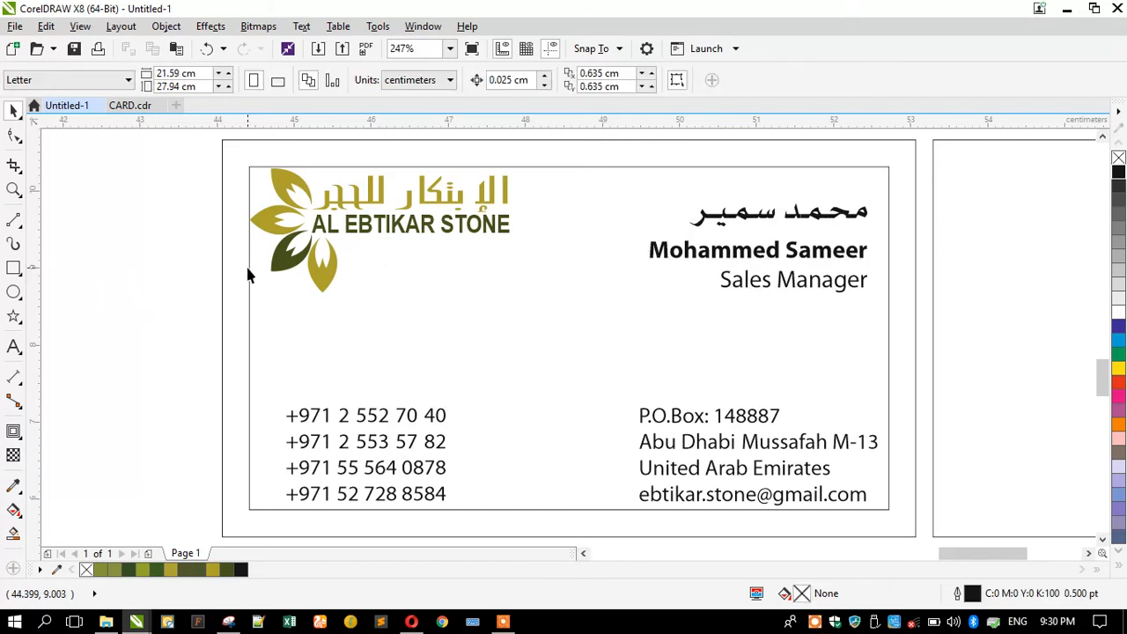
left_click(273, 264)
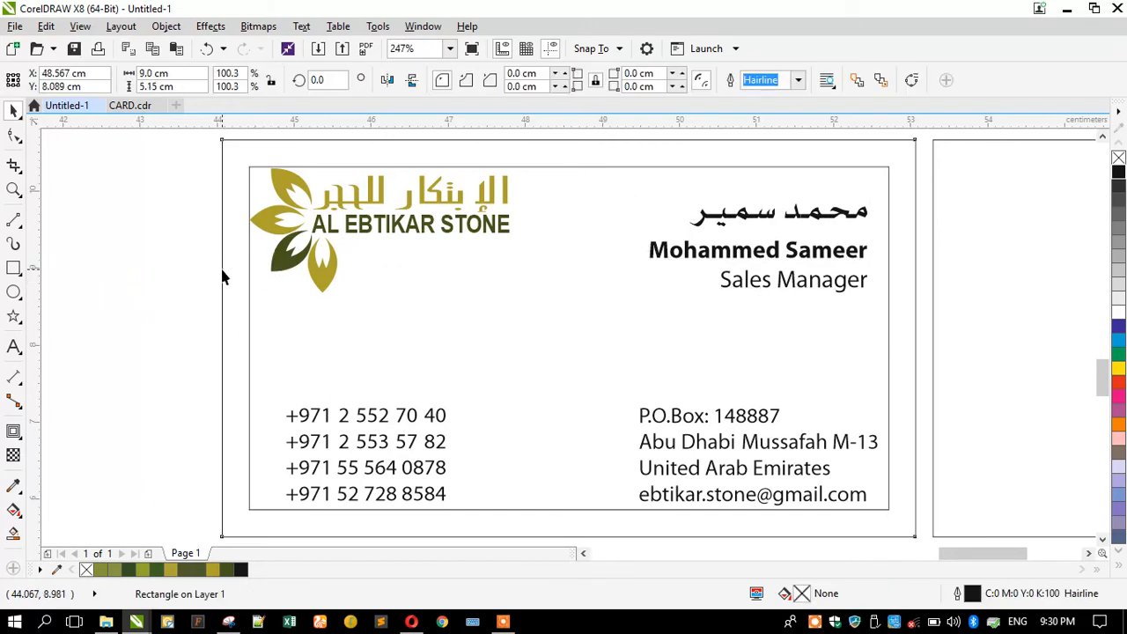
left_click(163, 291)
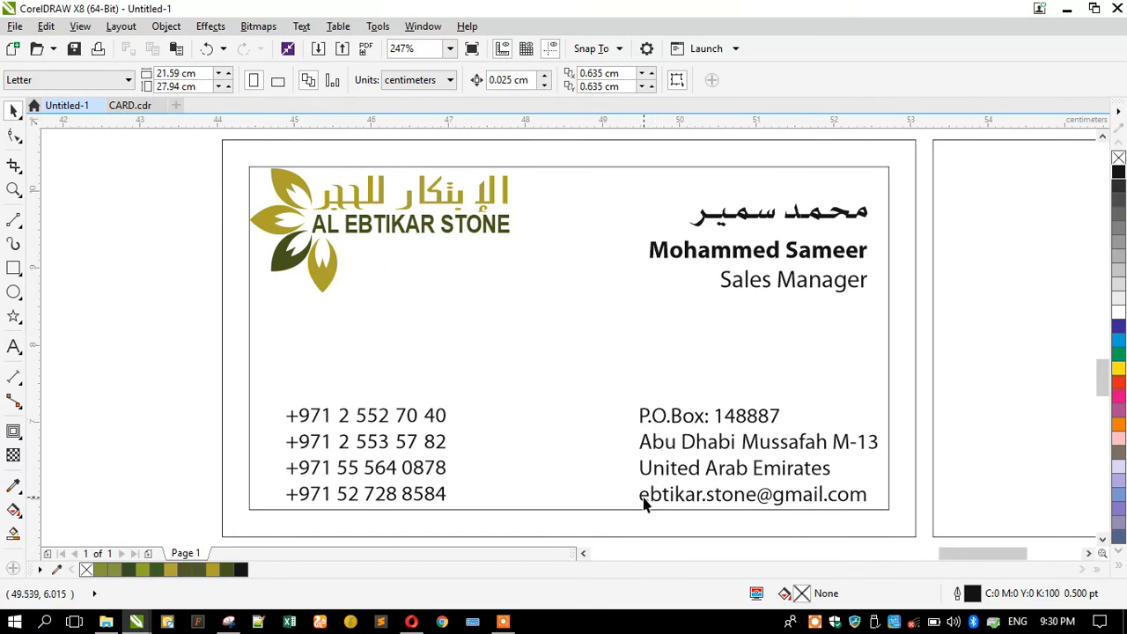
Switch Wi-Fi on from the taskbar network flyout and bring the Opera window forward.
left_click(913, 623)
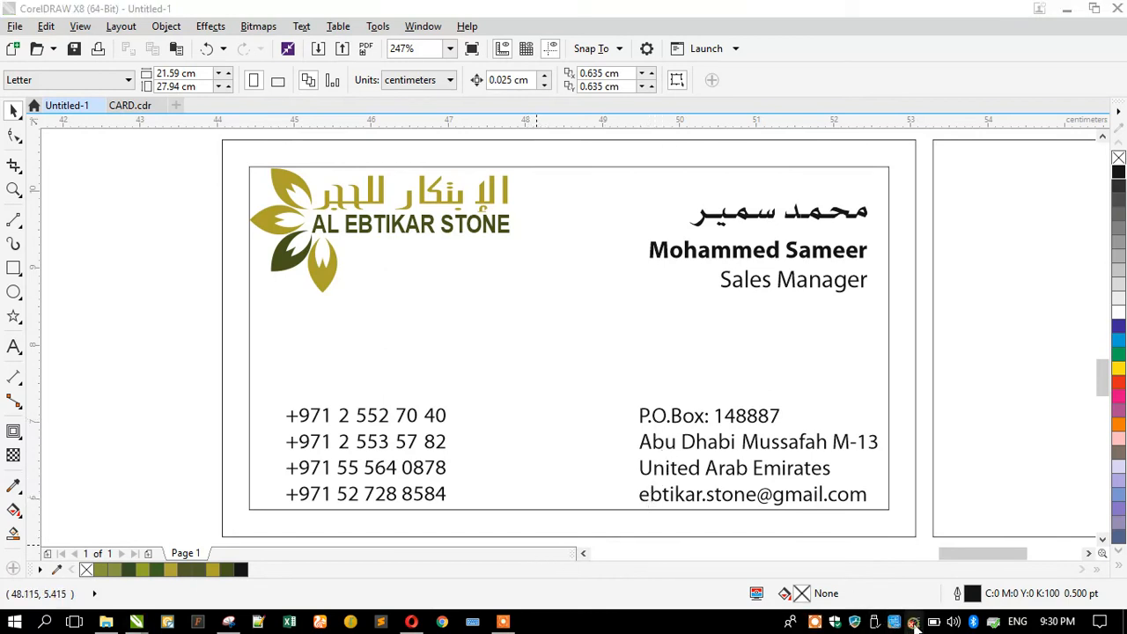
left_click(868, 597)
left_click(114, 466)
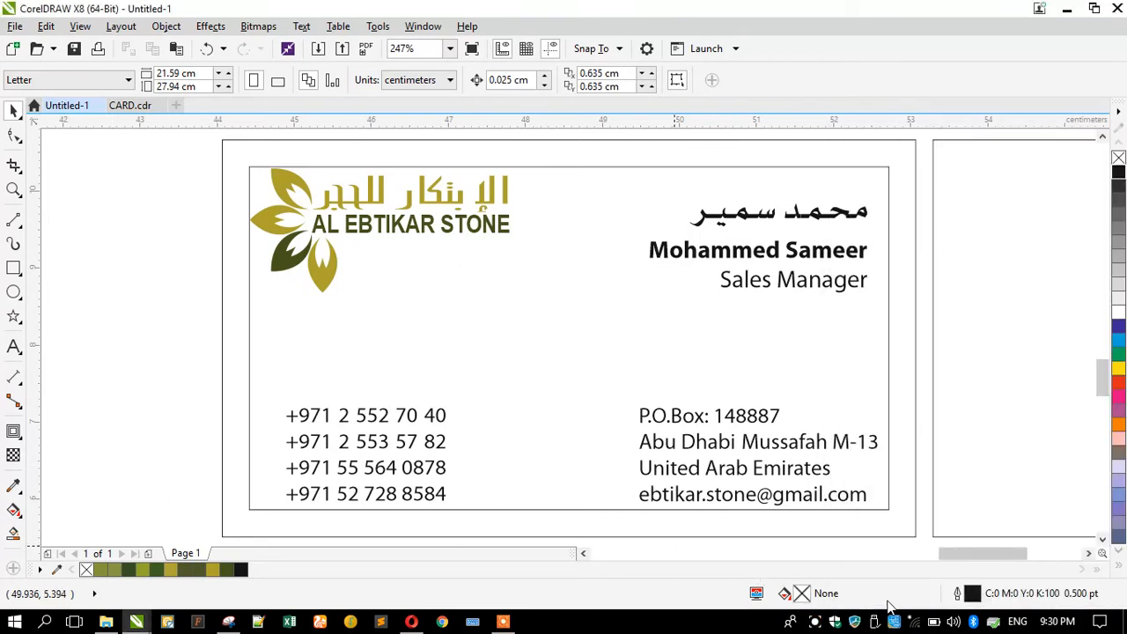
left_click(912, 623)
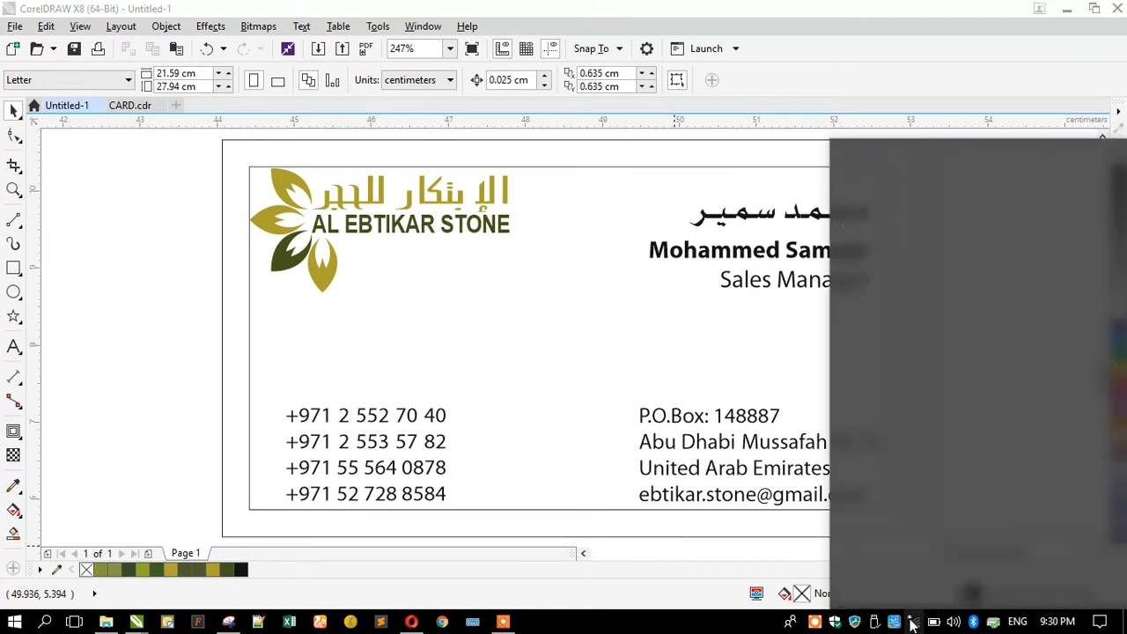
left_click(132, 397)
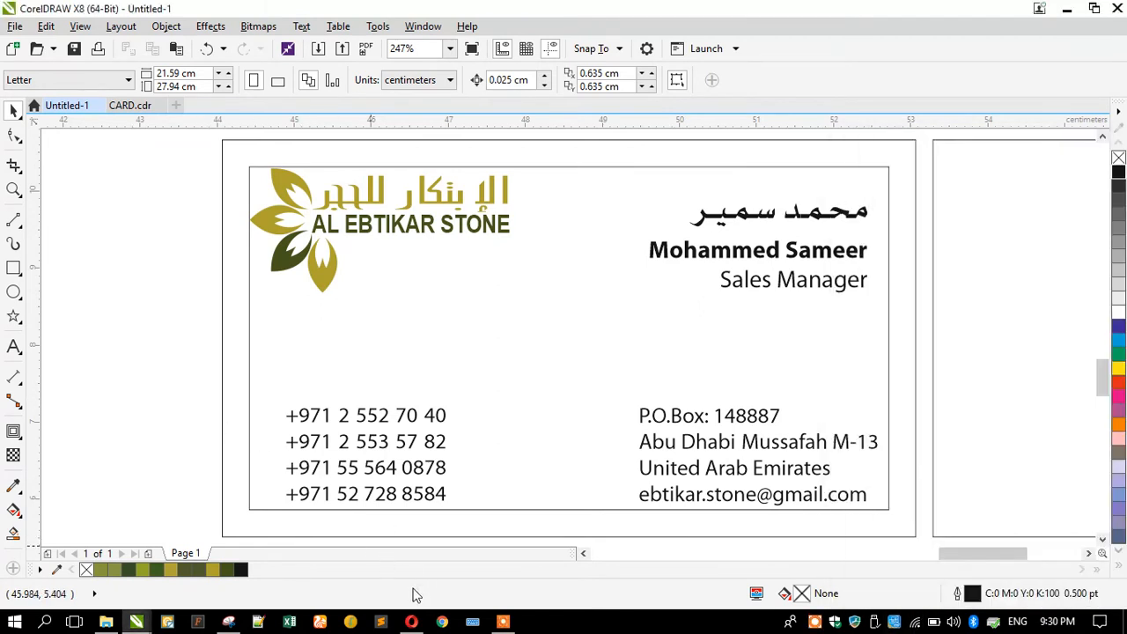
left_click(411, 622)
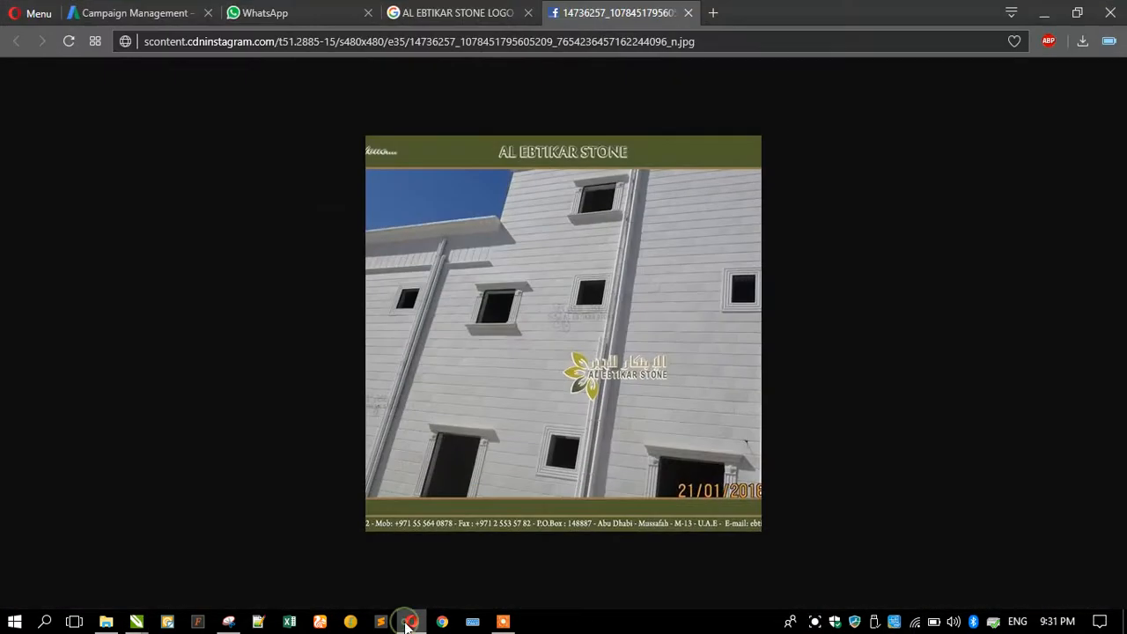
Load flaticon.com in a new Opera tab and minimise the browser.
left_click(714, 12)
type("fla")
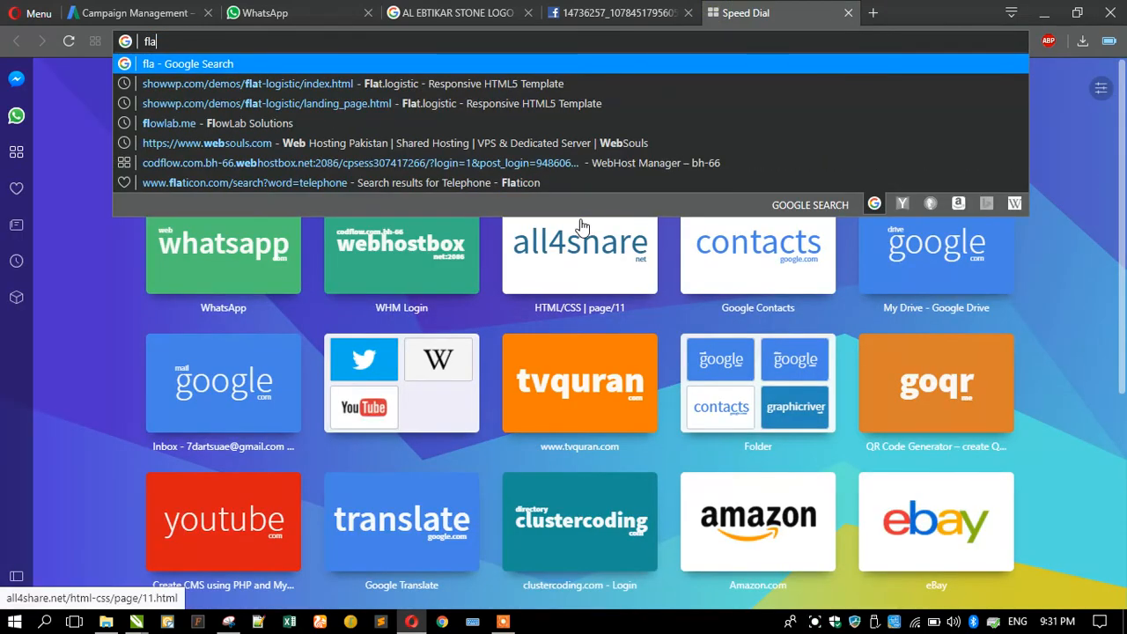
type("ticon.com")
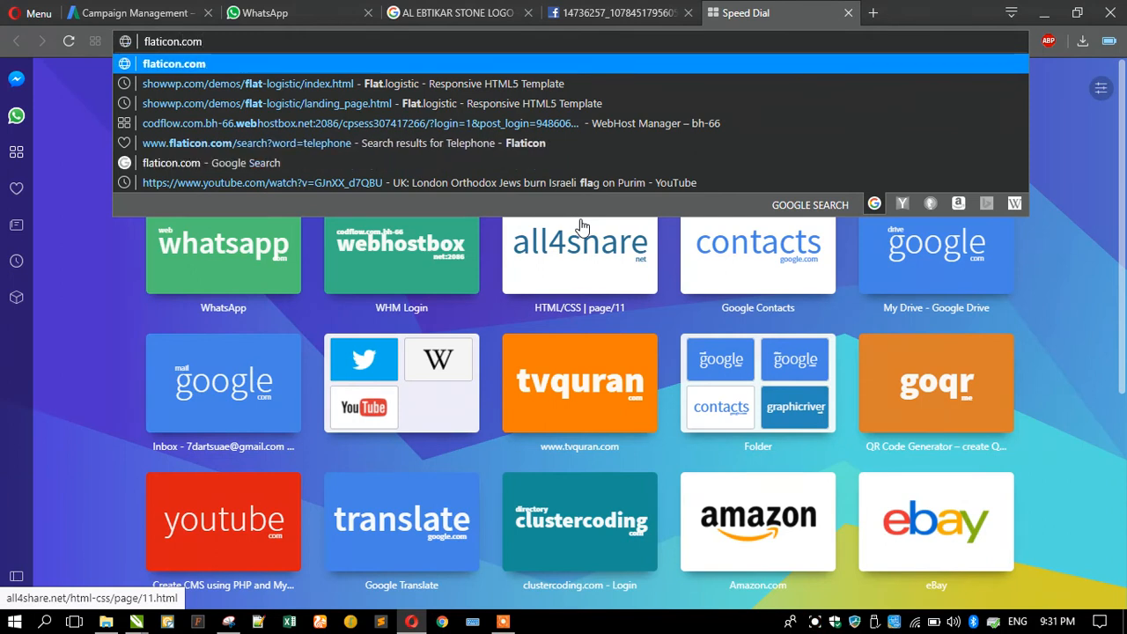
key("Return")
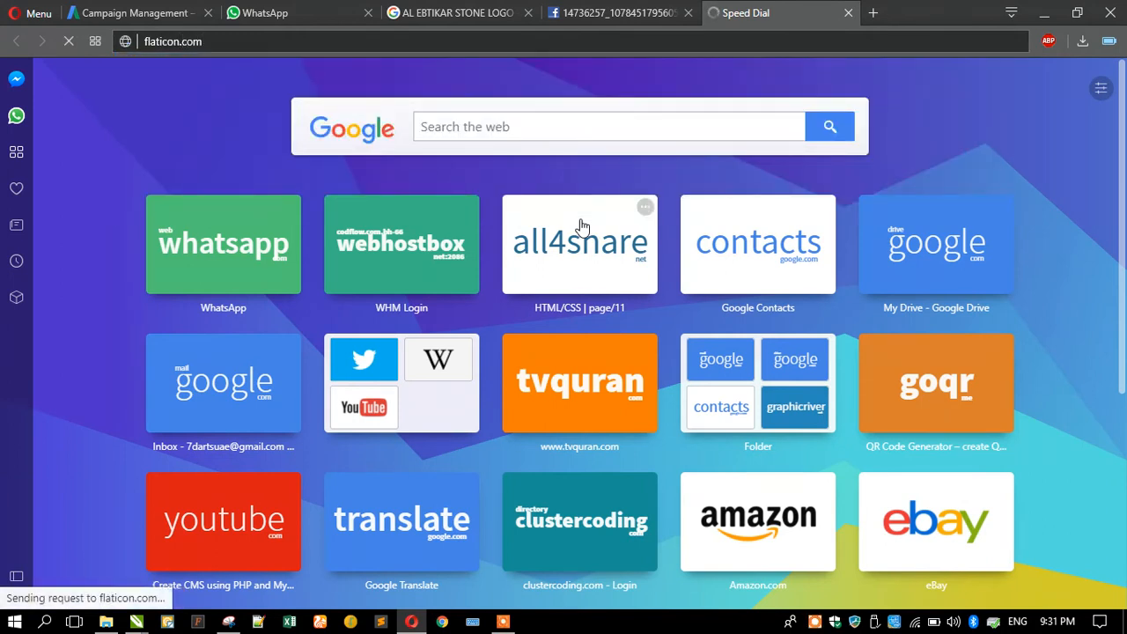
left_click(1044, 13)
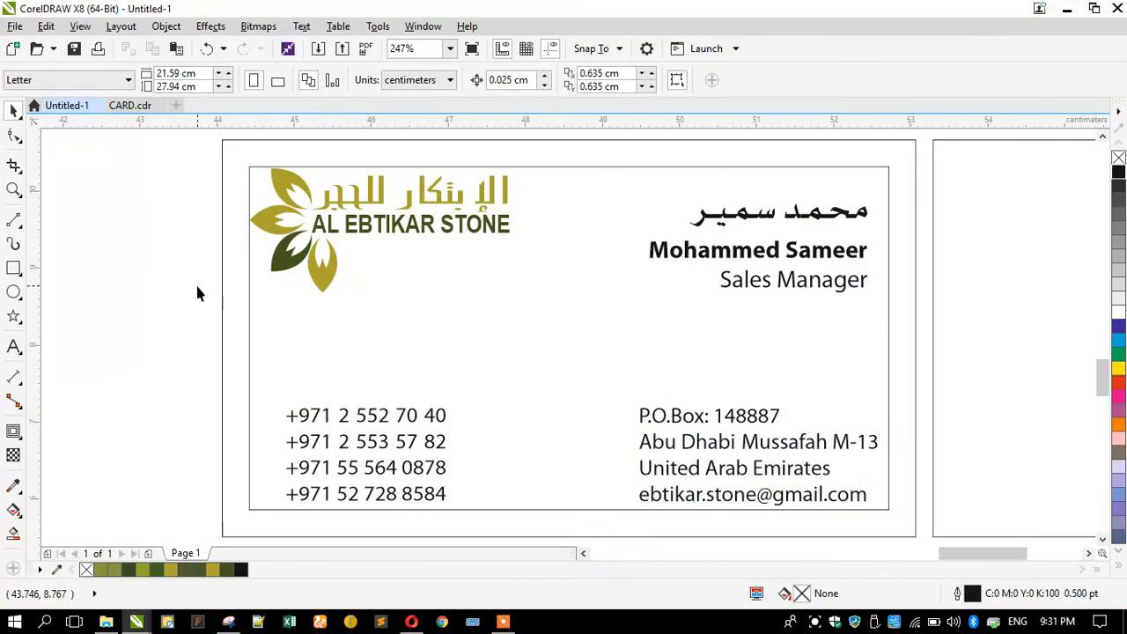
Zoom in on the front card and remove the inner border rectangle's outline.
scroll(309, 283, "down", 2)
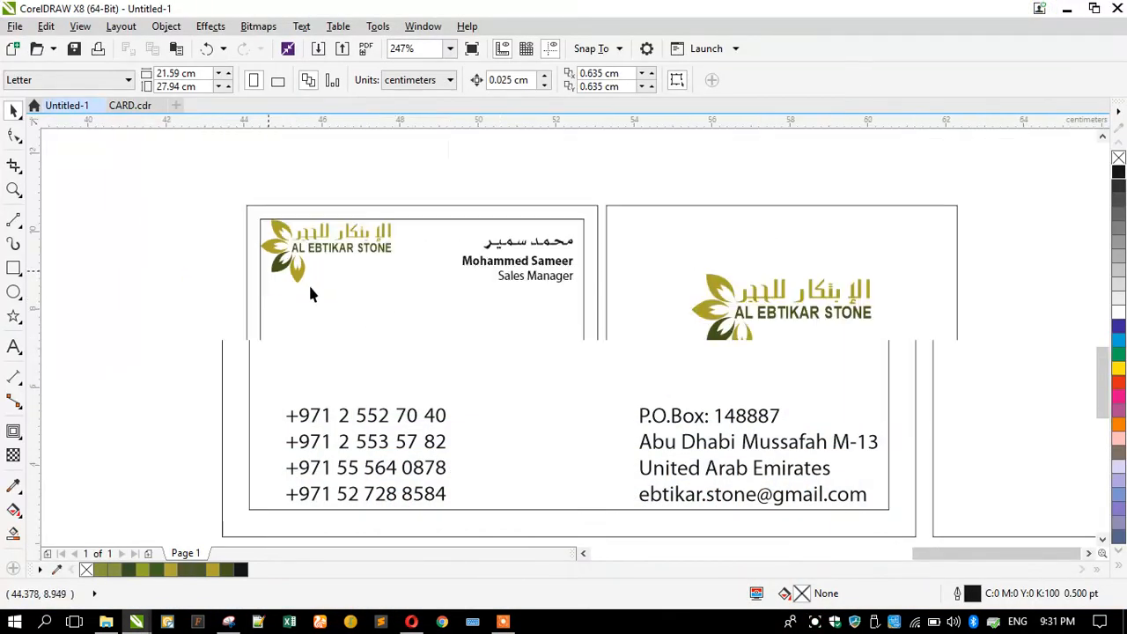
left_click(14, 189)
left_click_drag(229, 192, 981, 422)
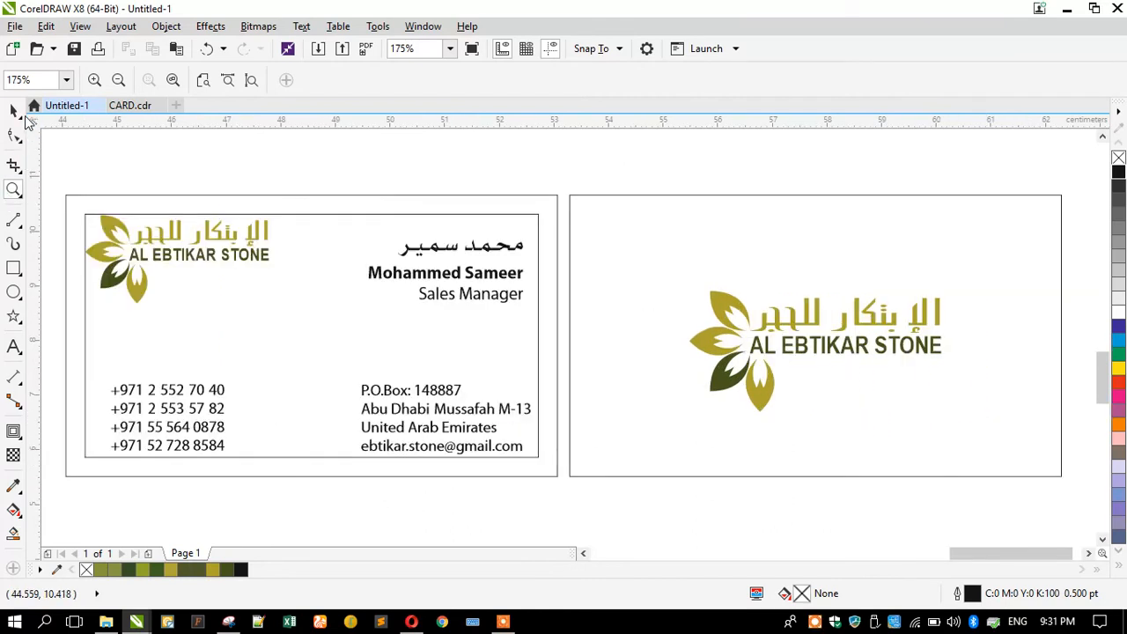
left_click(14, 110)
left_click(272, 269)
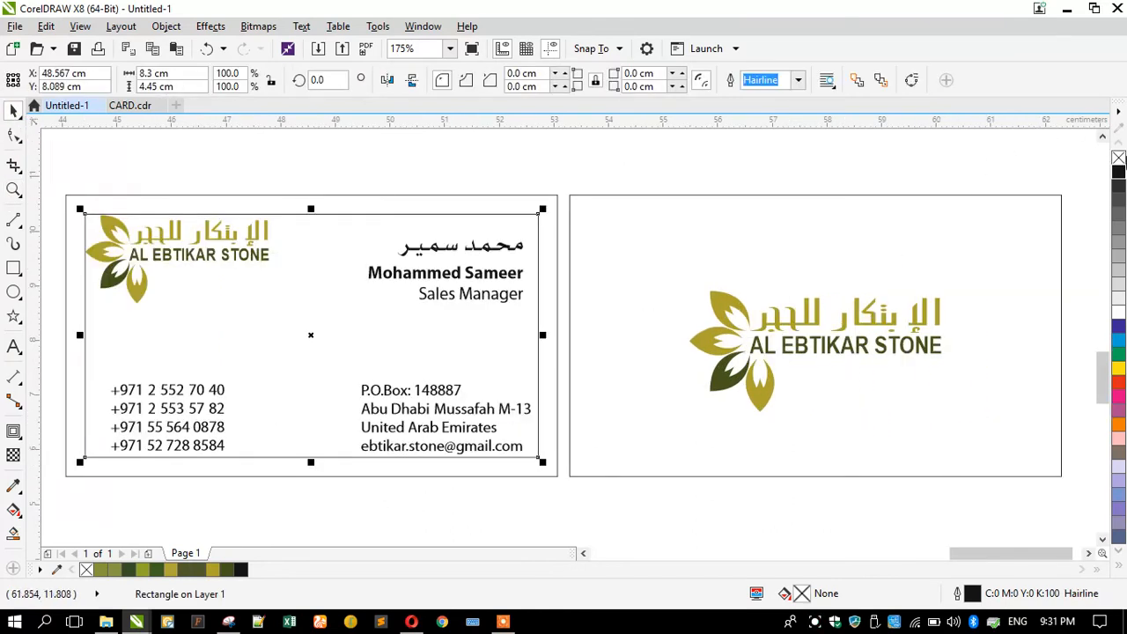
right_click(1118, 159)
Drag the logo onto the name block at the card's top right.
left_click(403, 183)
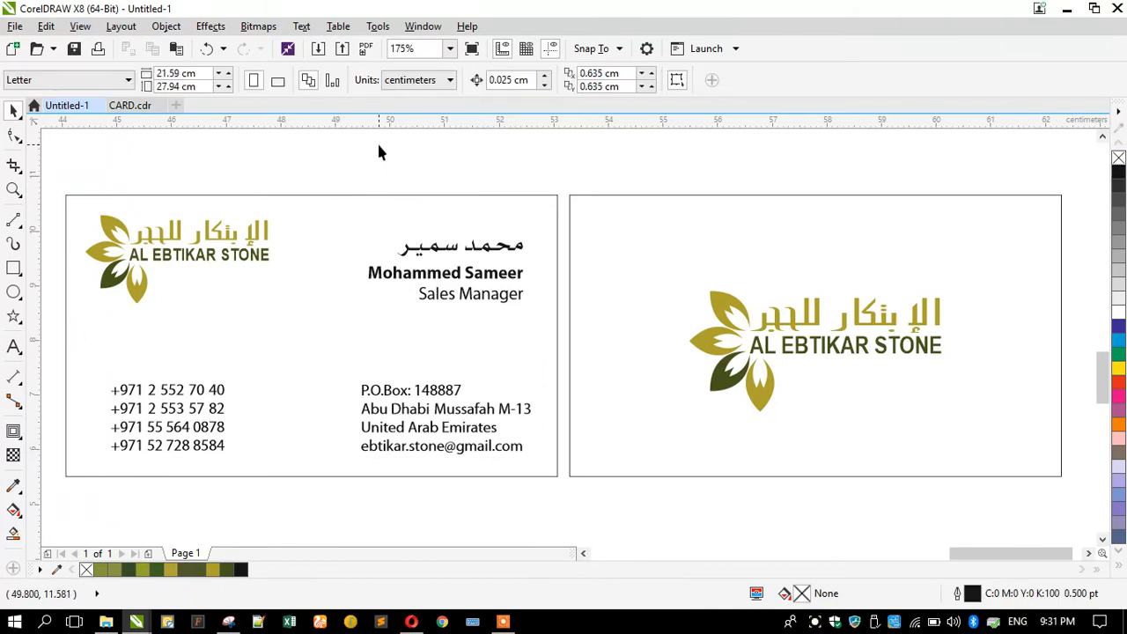
left_click_drag(147, 269, 406, 282)
left_click_drag(370, 163, 529, 332)
Left-align the name block with the phone numbers and move the names and title to the top left.
left_click(374, 275, "shift")
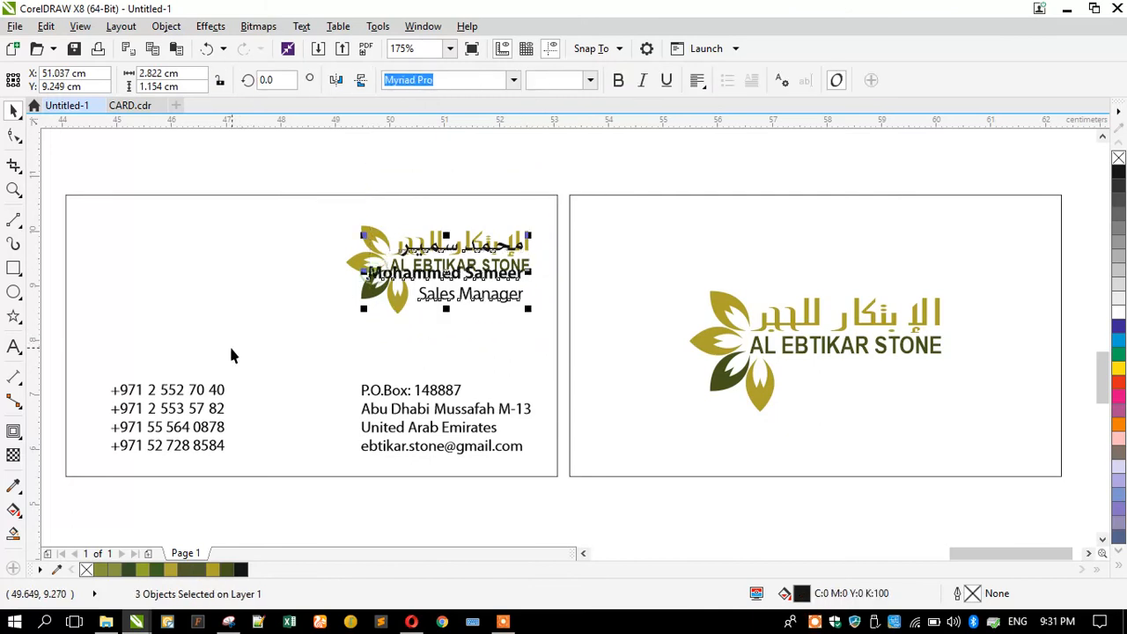
left_click(195, 395, "shift")
key("l")
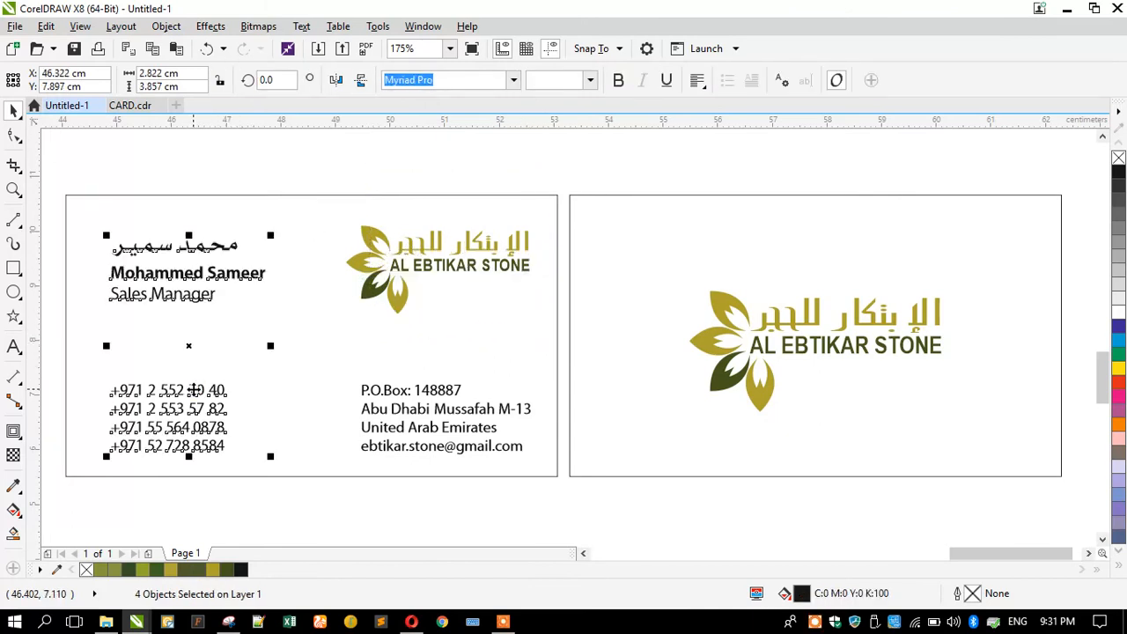
left_click(114, 190)
left_click_drag(297, 321, 95, 222)
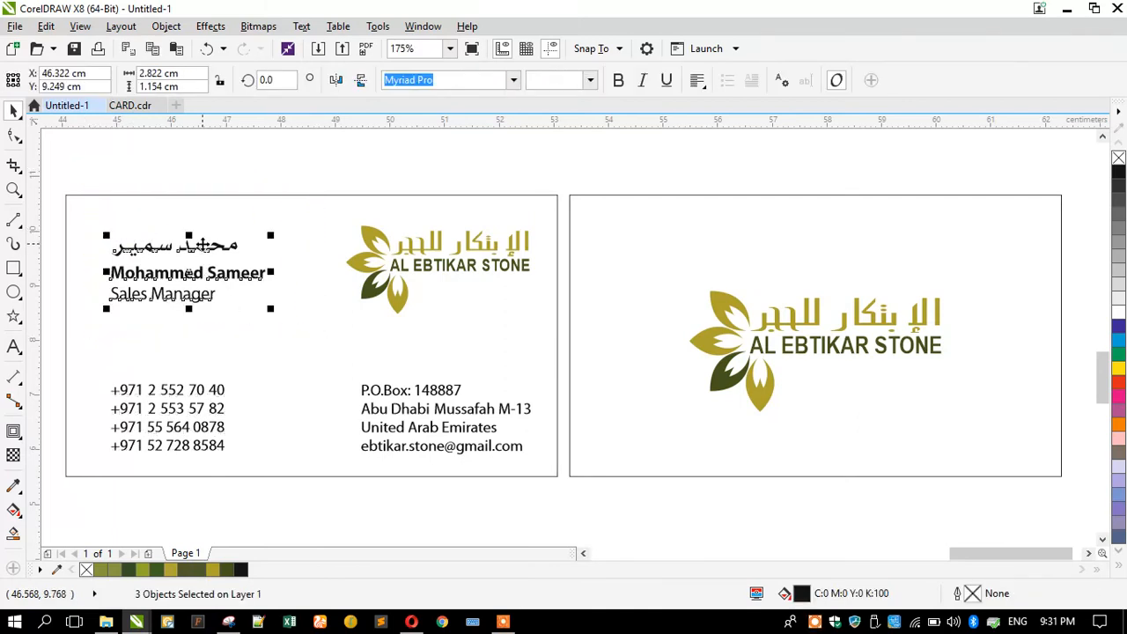
left_click_drag(202, 245, 186, 236)
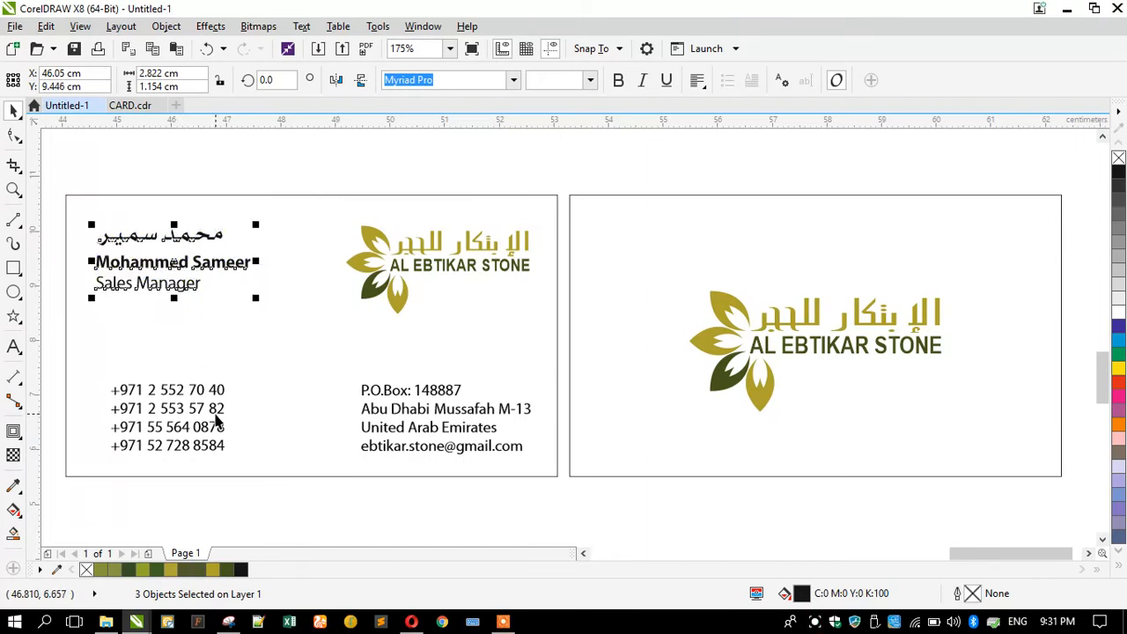
Nudge both contact blocks down and the phone numbers slightly left.
left_click(215, 421)
left_click(372, 426, "shift")
key("Down")
key("Down")
key("Down")
key("Down")
left_click(344, 495)
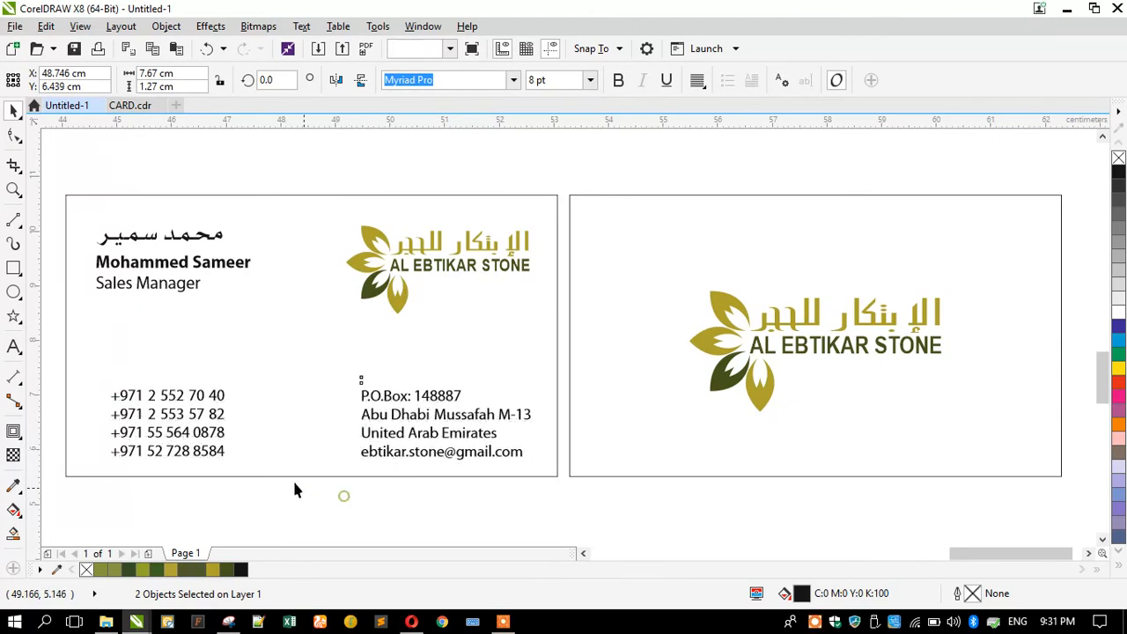
left_click(224, 434)
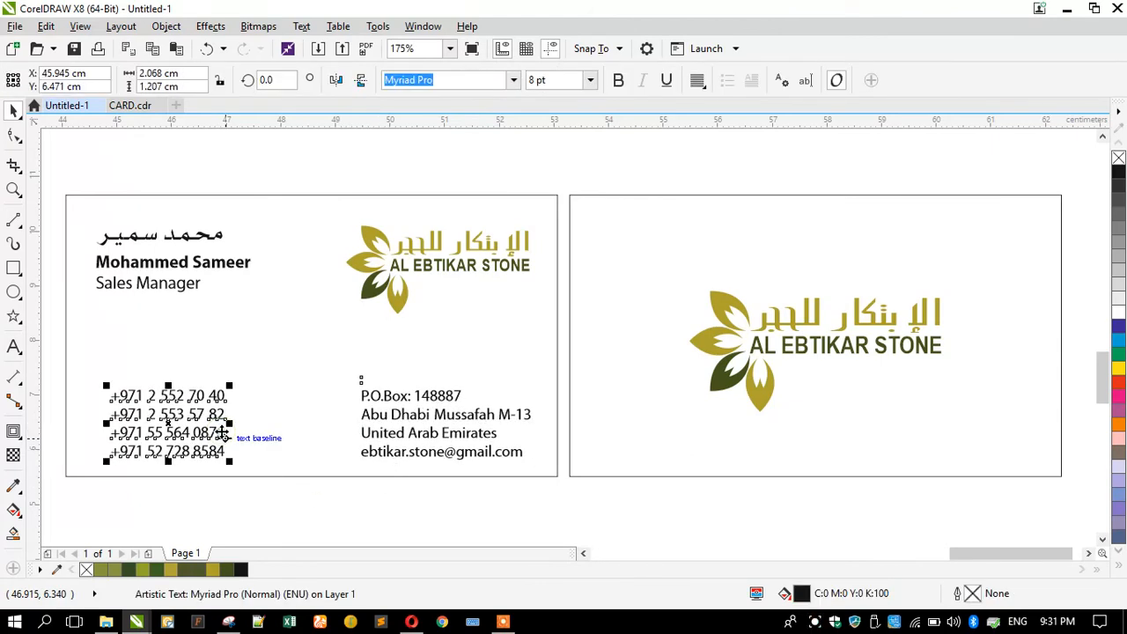
key("Left")
key("Left")
key("Left")
key("Left")
key("Left")
key("Left")
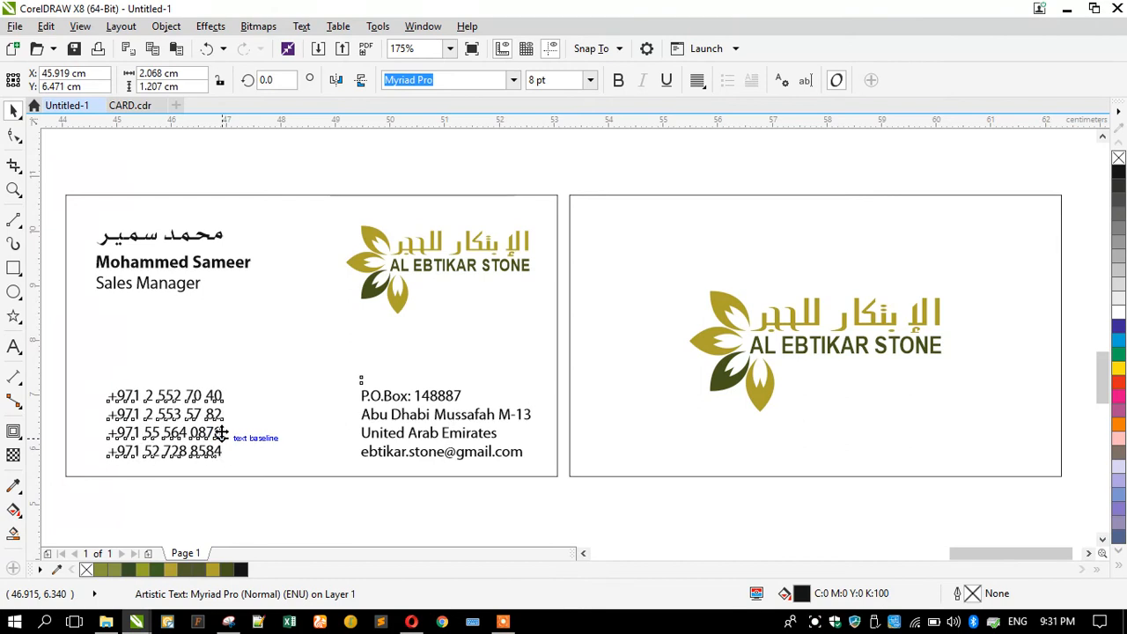
left_click(222, 476)
left_click(248, 479)
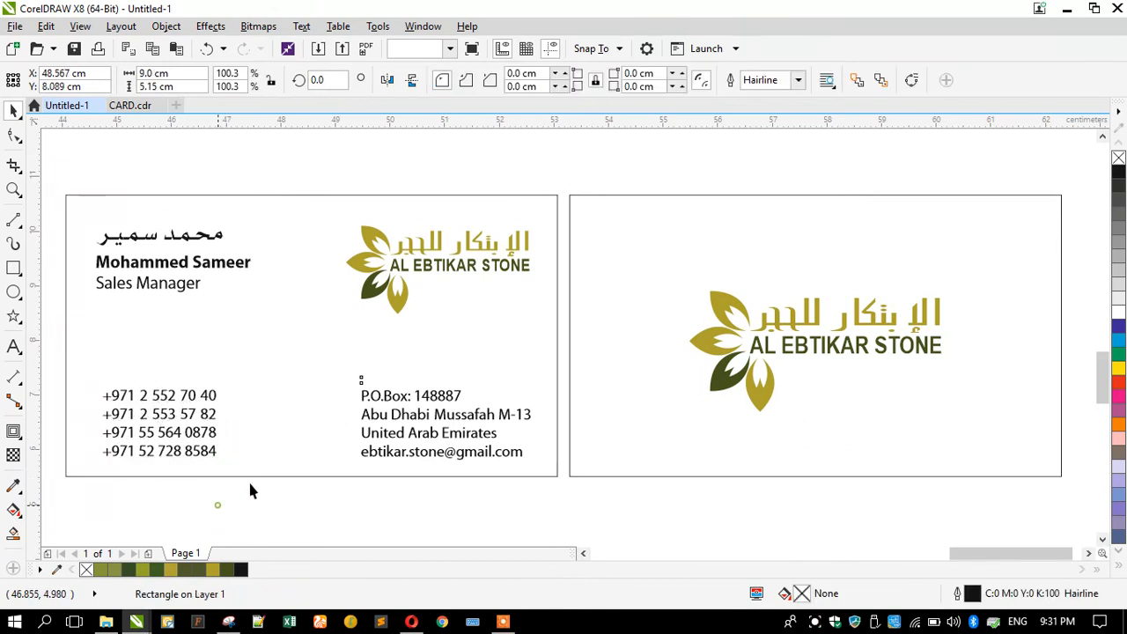
Zoom to fit both cards and enlarge the logo slightly.
scroll(332, 406, "down", 2)
left_click_drag(178, 278, 885, 493)
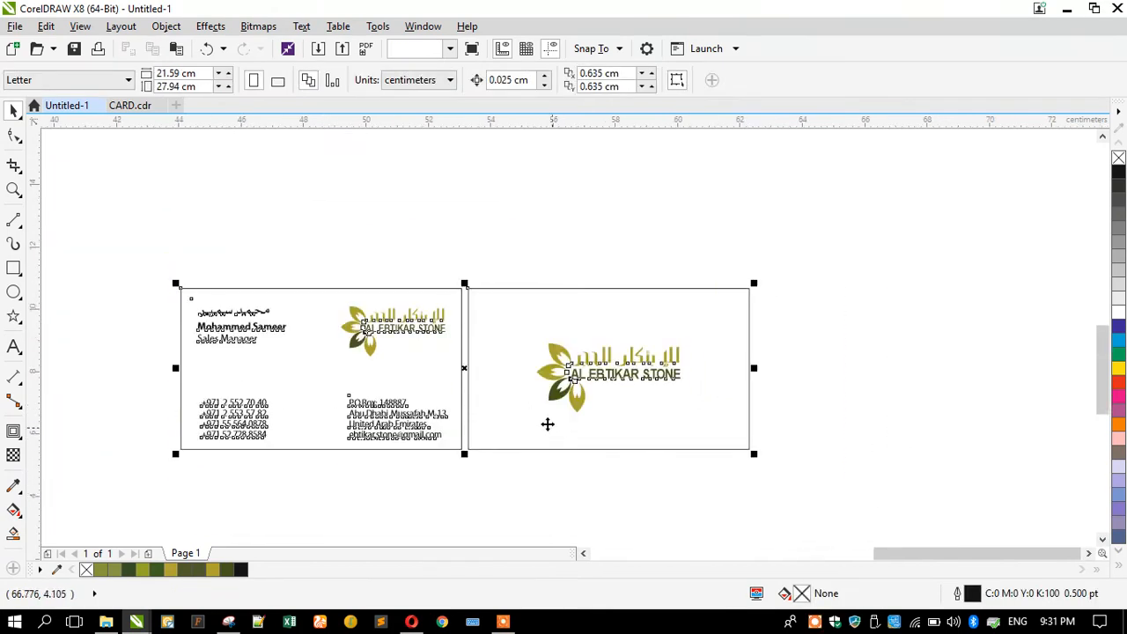
key("shift+F2")
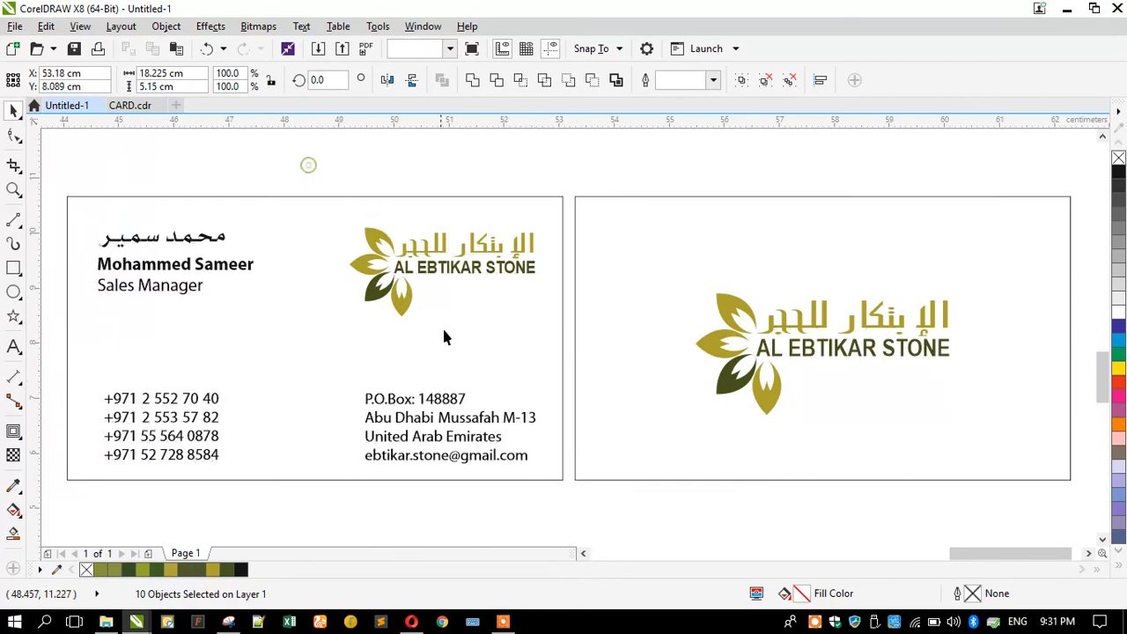
key("Escape")
left_click(367, 305)
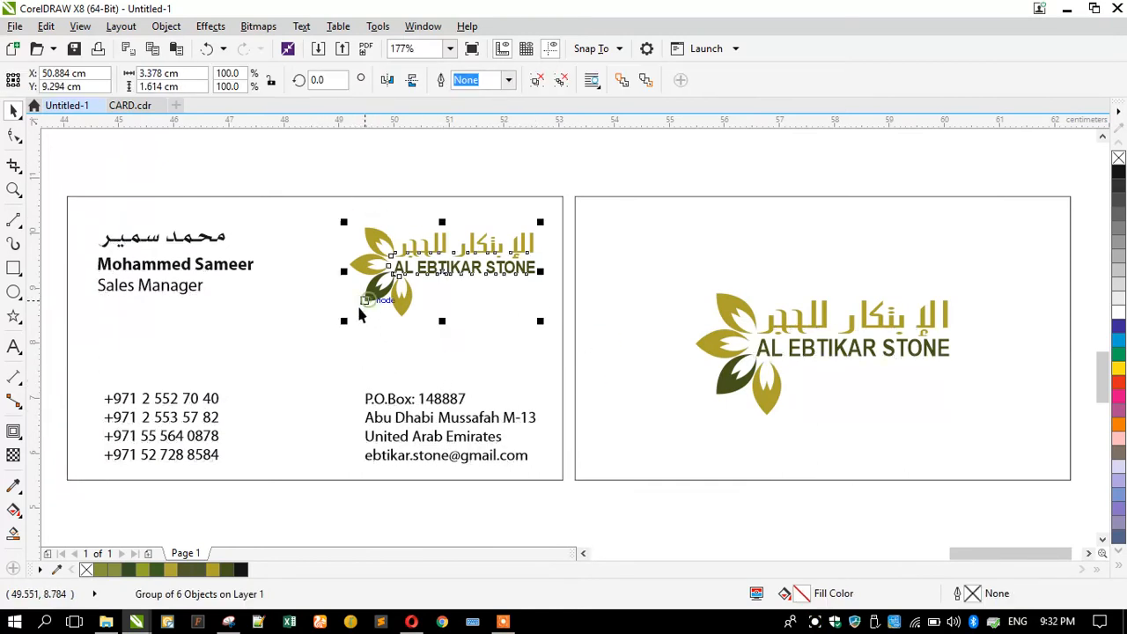
left_click_drag(342, 324, 327, 330)
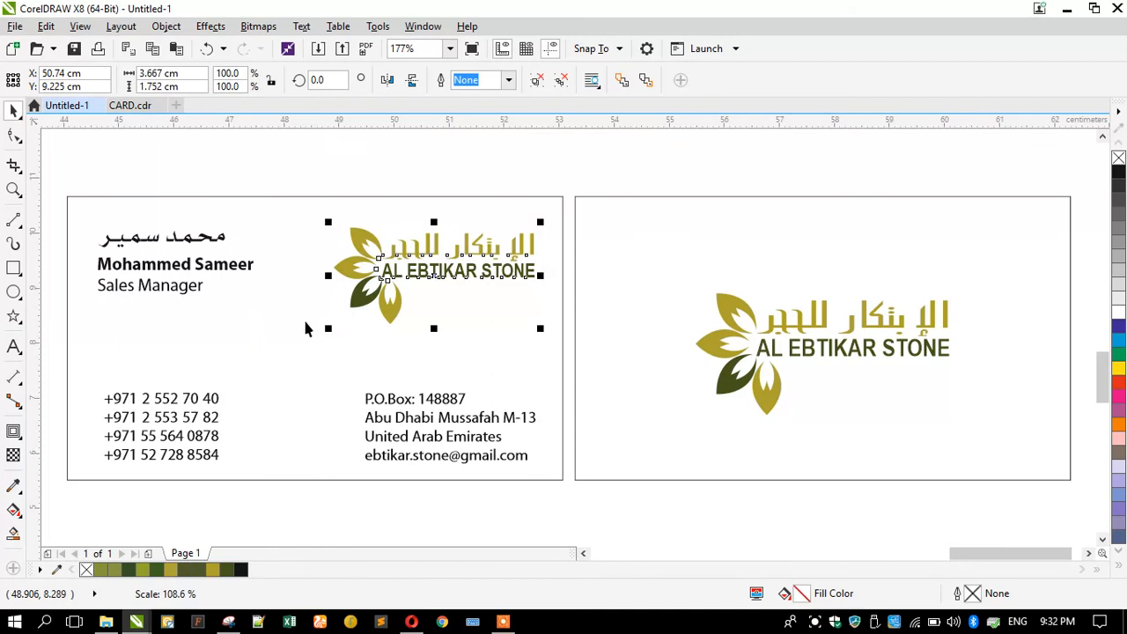
left_click(300, 183)
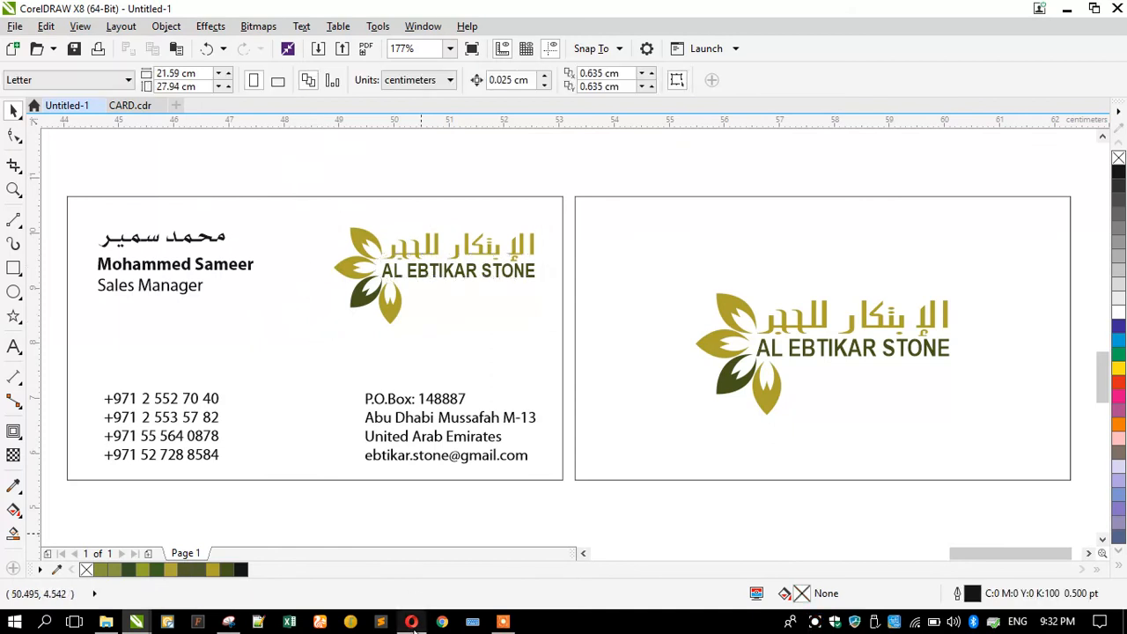
left_click(411, 622)
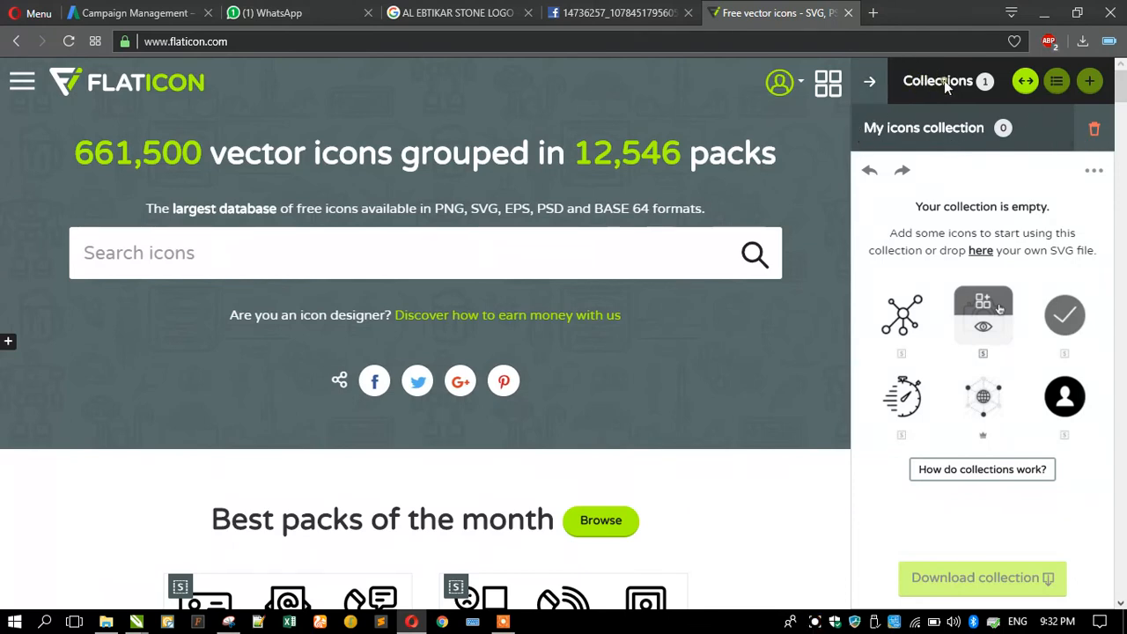
left_click(1021, 82)
left_click(1021, 82)
left_click(868, 81)
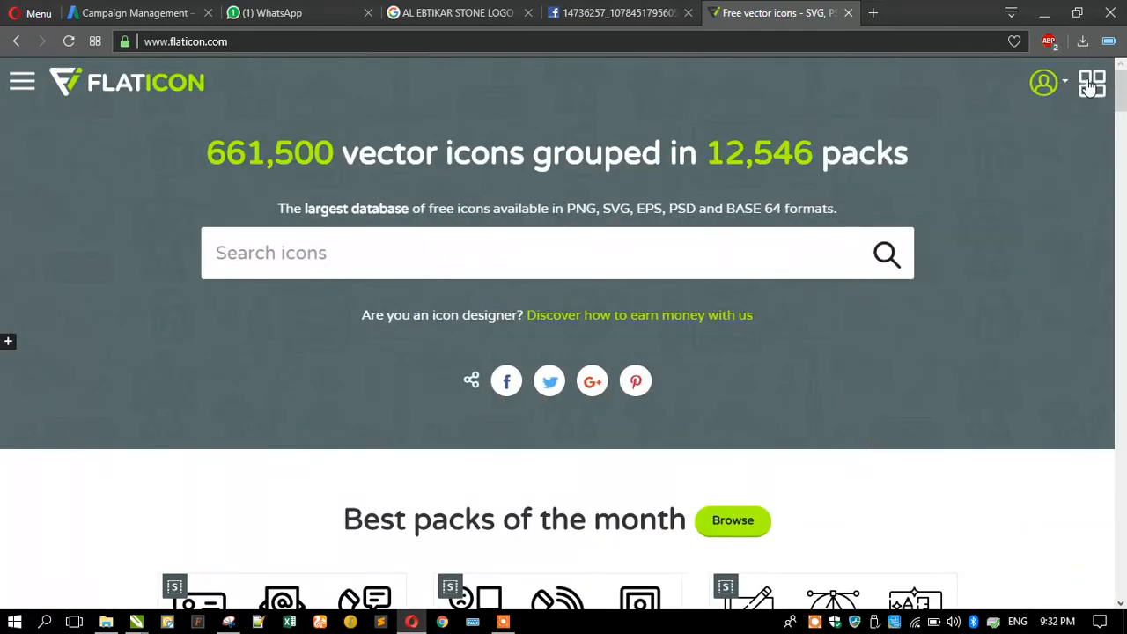
left_click(1089, 84)
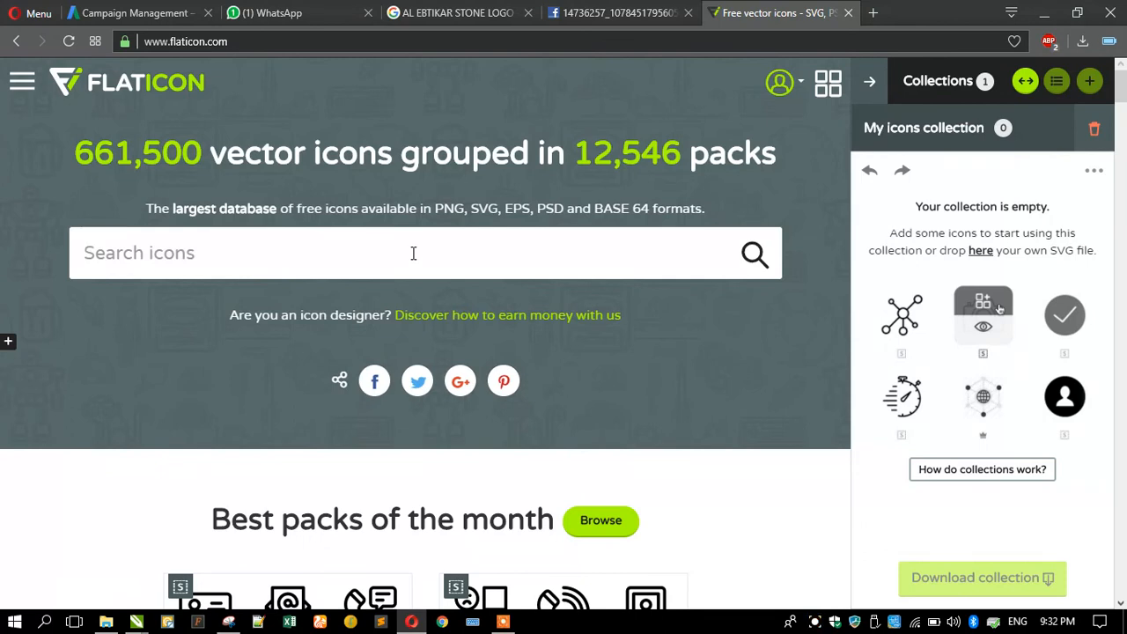
type("telephone")
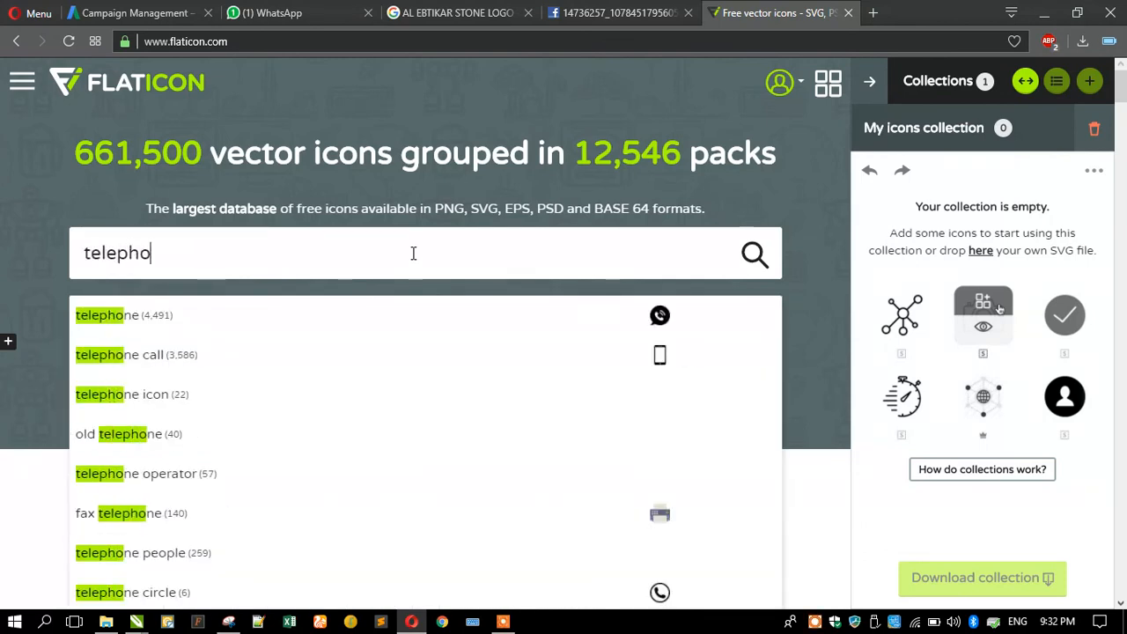
Search Flaticon for 'telephone' and add the black desk telephone icon to the collection.
key("Return")
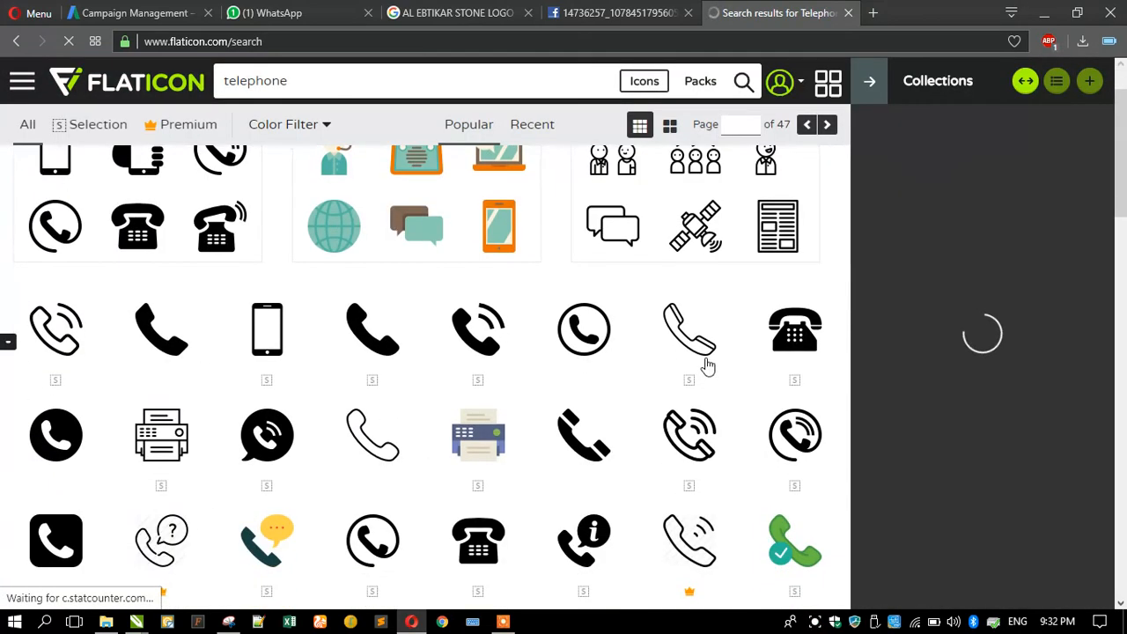
scroll(687, 370, "down", 1)
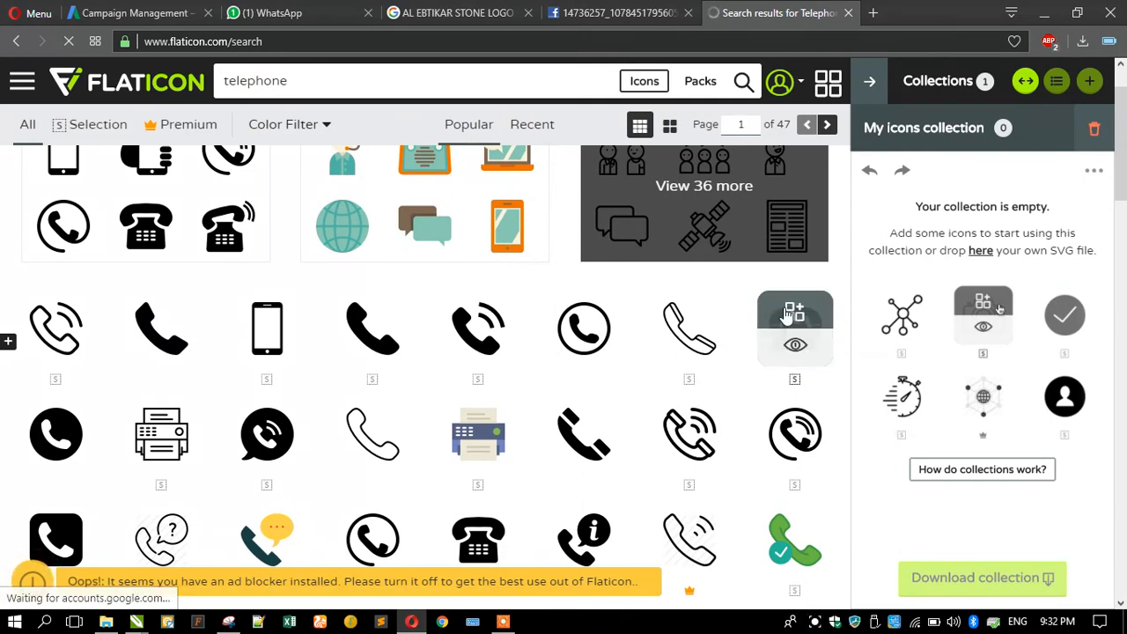
left_click(791, 313)
scroll(291, 402, "down", 8)
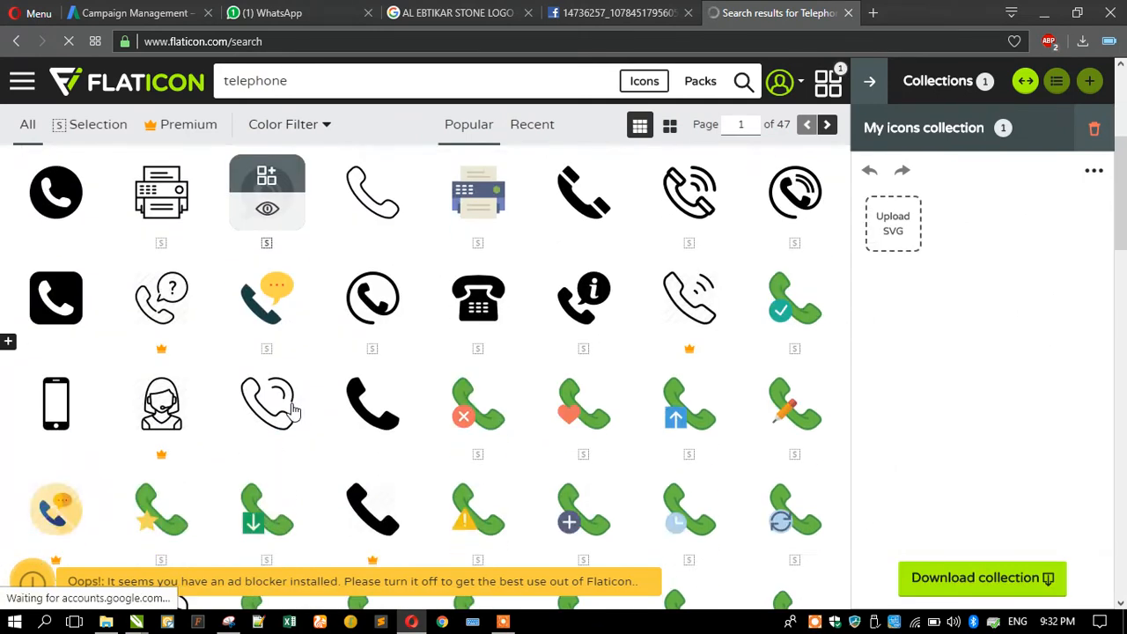
scroll(293, 406, "down", 2)
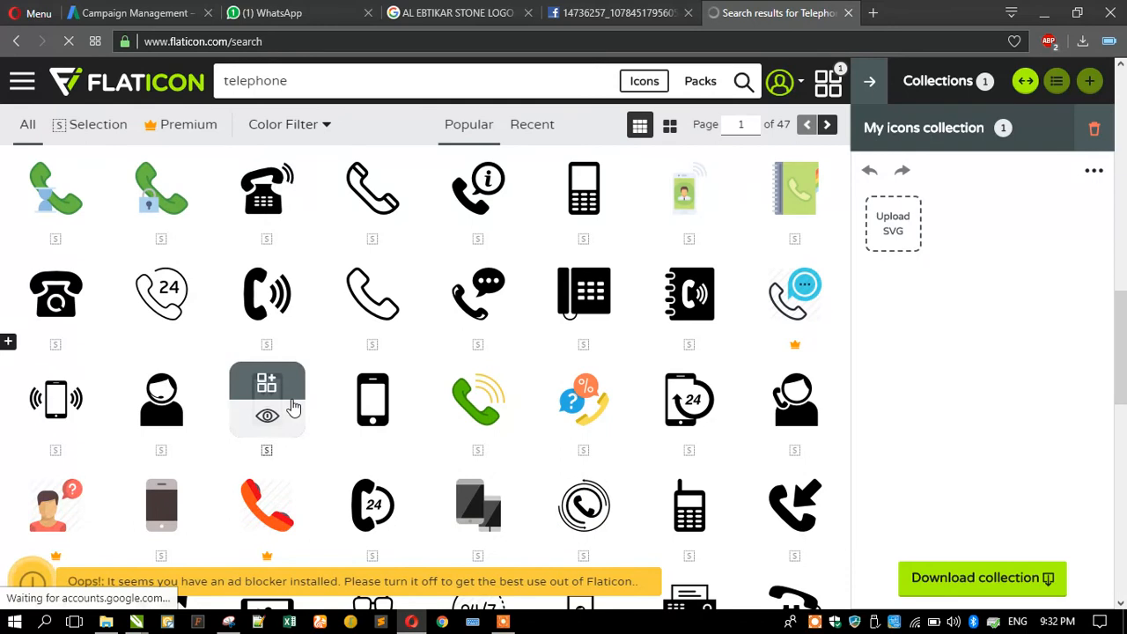
scroll(291, 406, "down", 4)
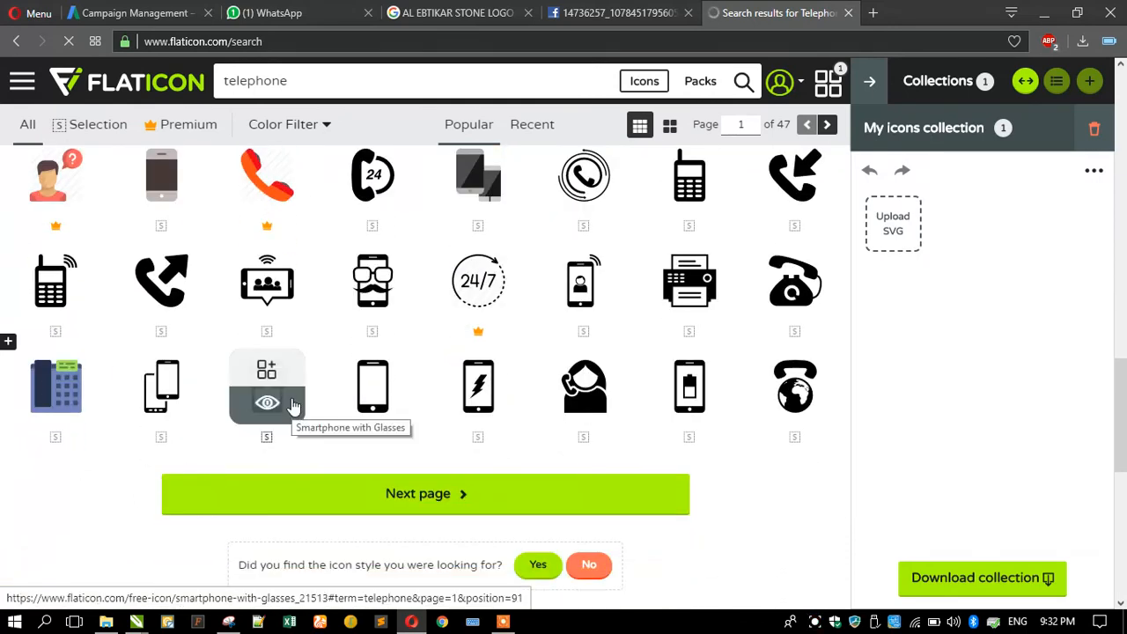
left_click(709, 271)
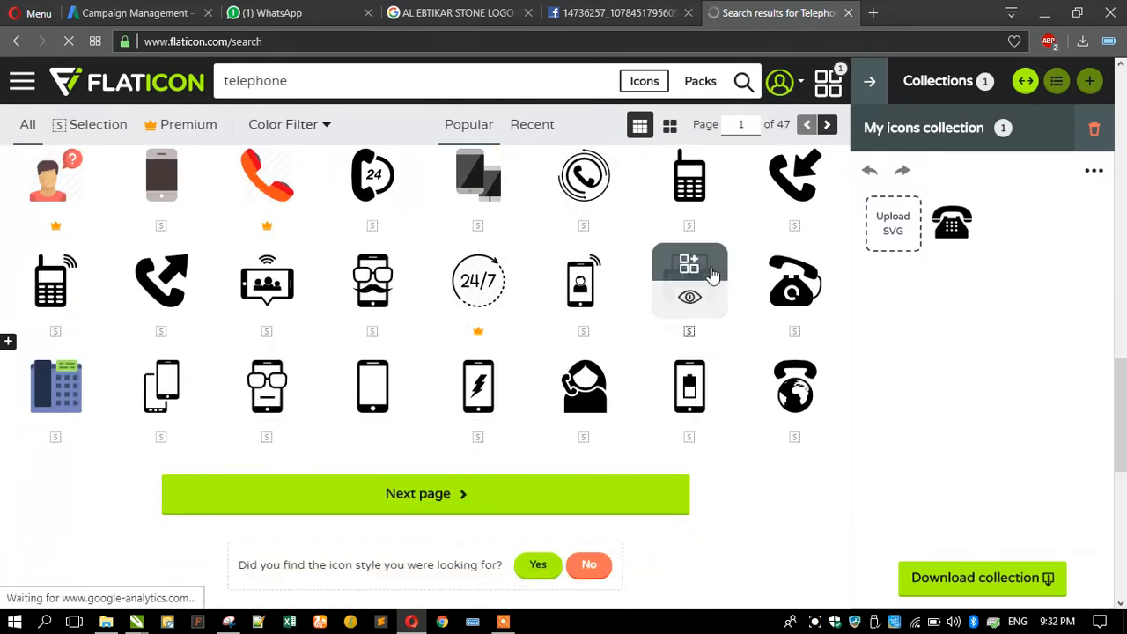
scroll(420, 344, "down", 5)
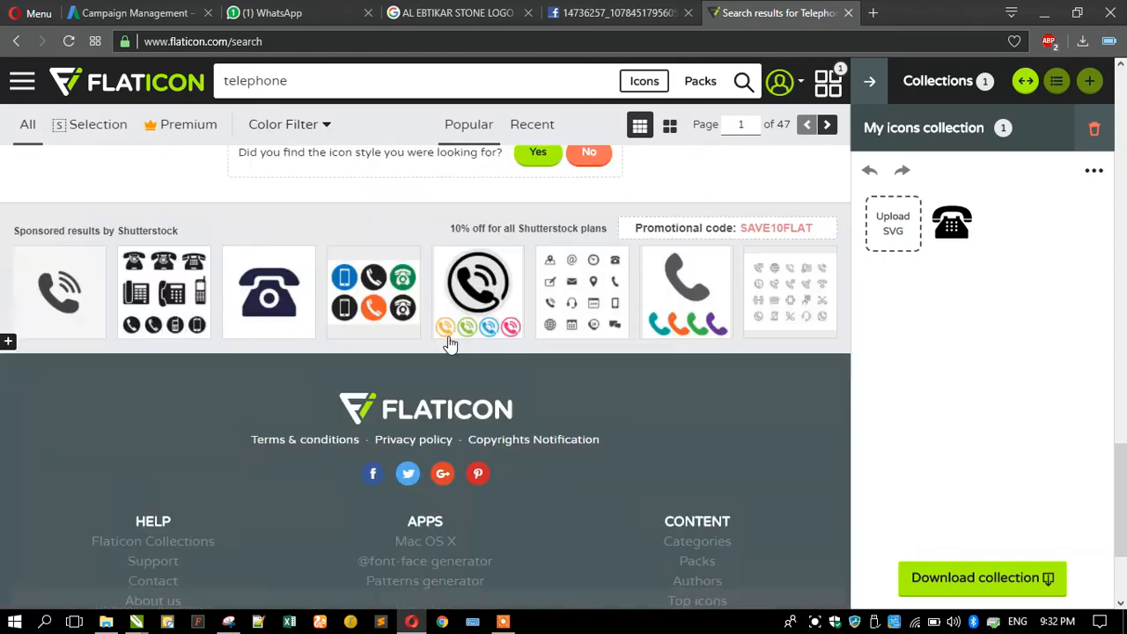
scroll(449, 342, "up", 5)
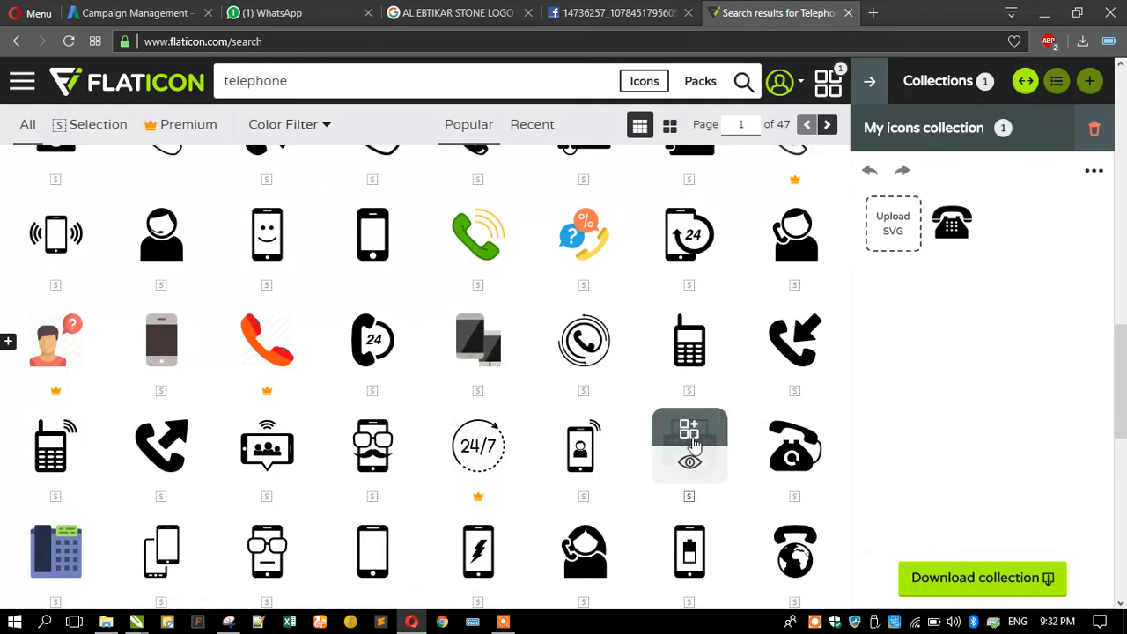
scroll(435, 410, "up", 3)
double_click(315, 77)
Search for fax, filter to Monocolor, and add the solid black fax icon.
type("fax")
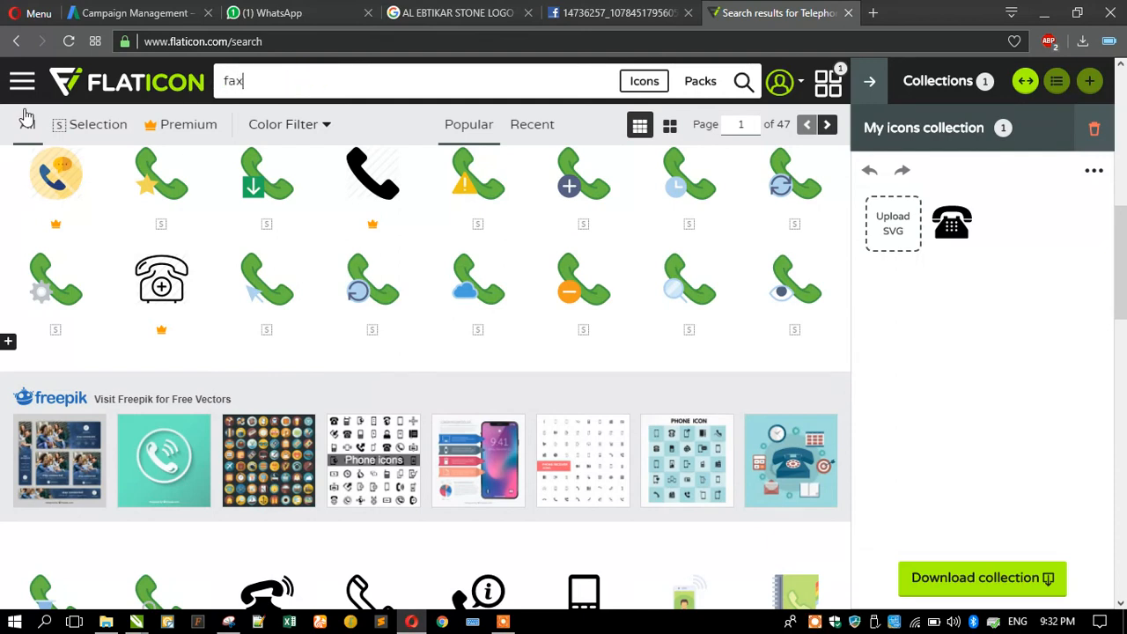
key("Return")
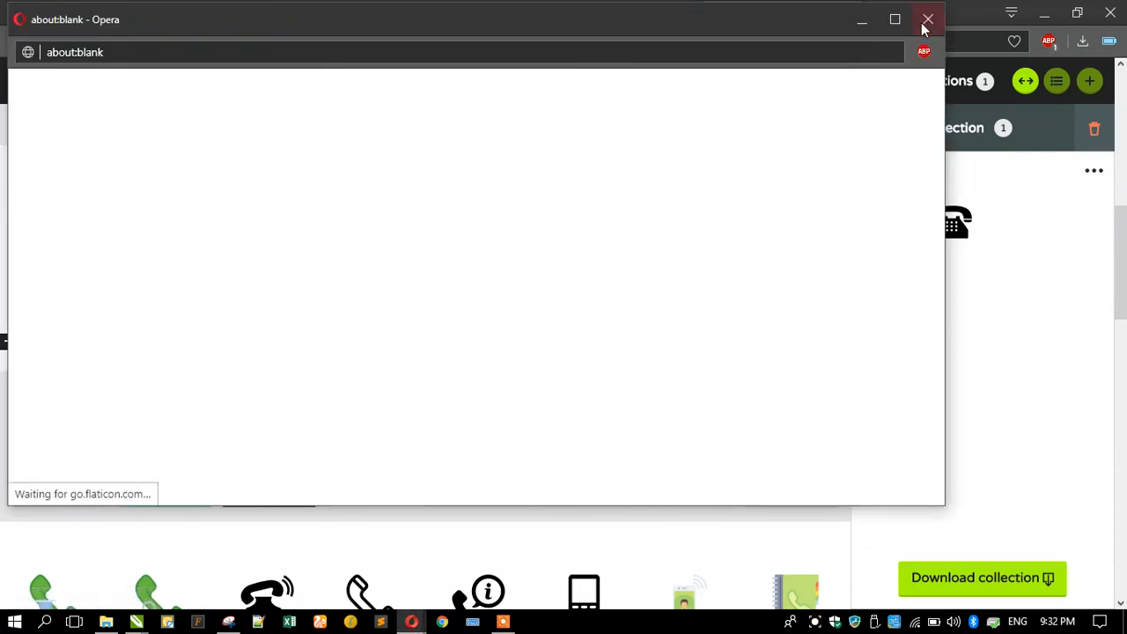
left_click(926, 19)
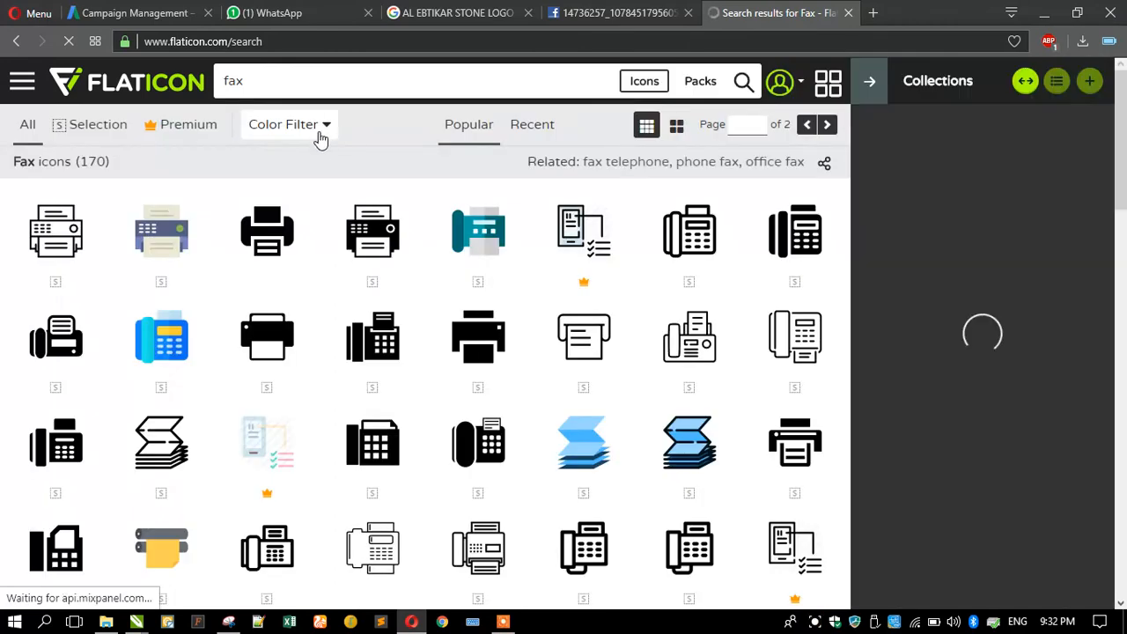
left_click(322, 129)
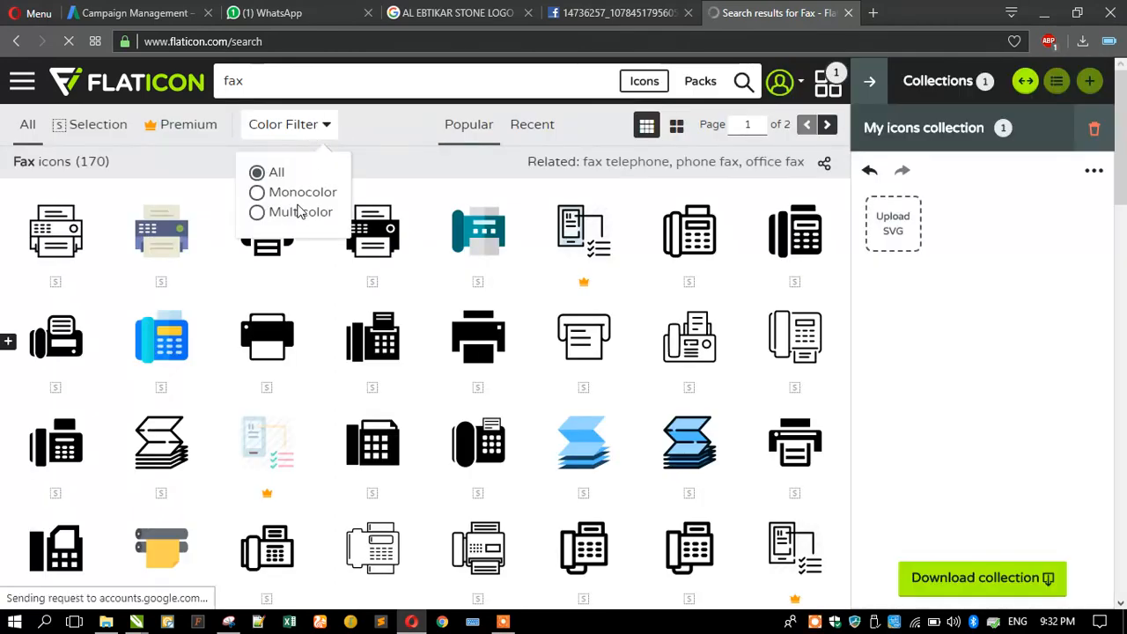
left_click(289, 194)
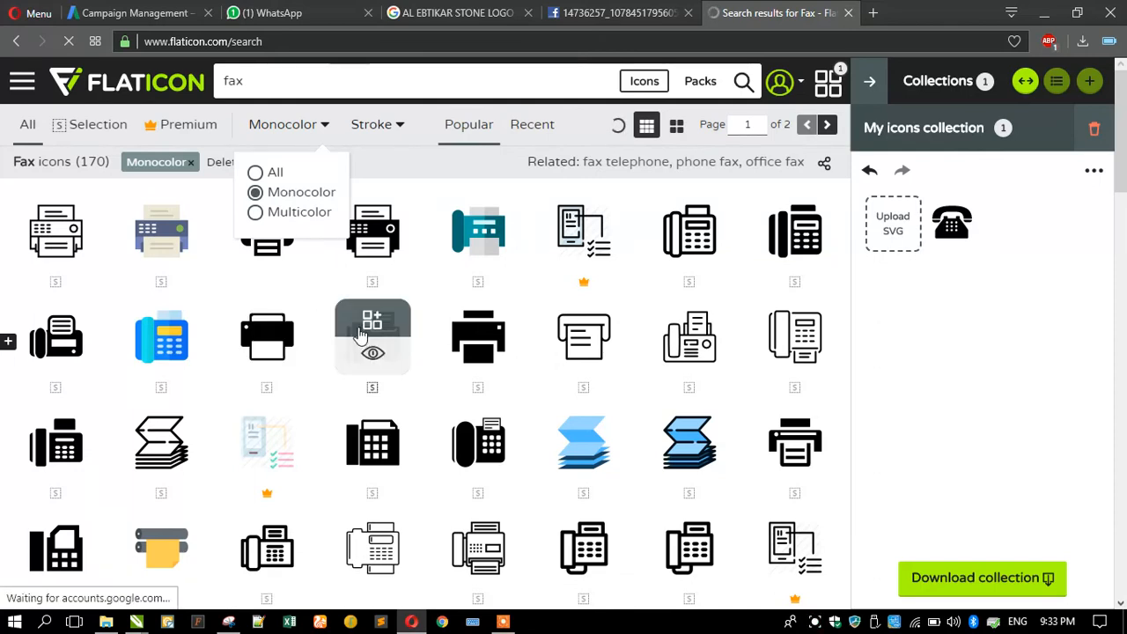
left_click(56, 532)
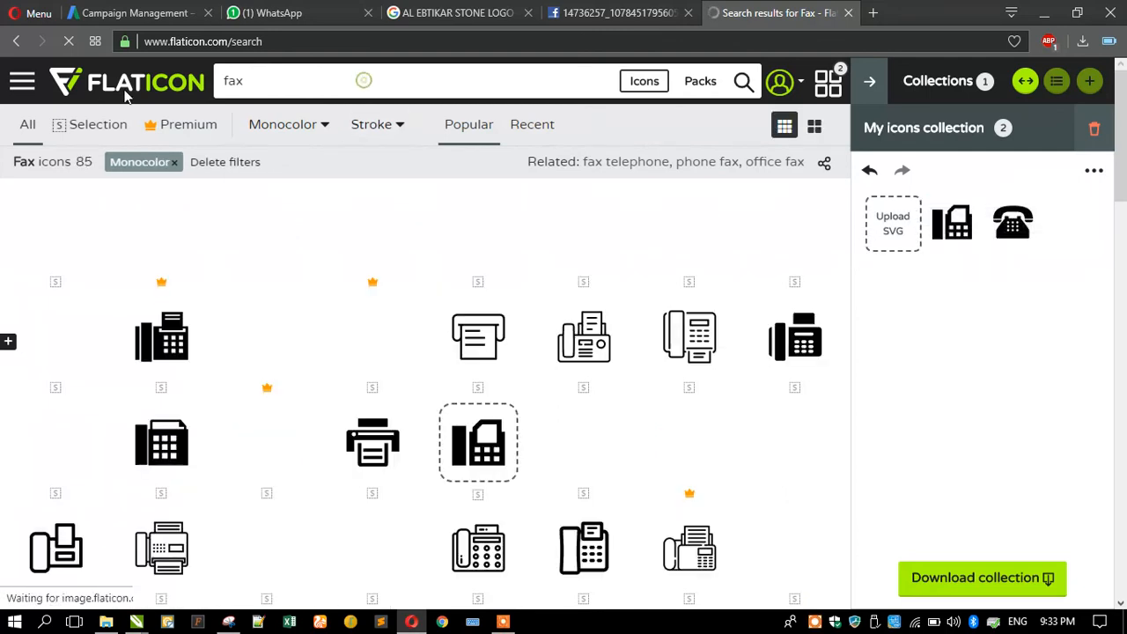
Search 'mobile' and add the black phone-with-sound-waves icon as the third icon.
type("mobile")
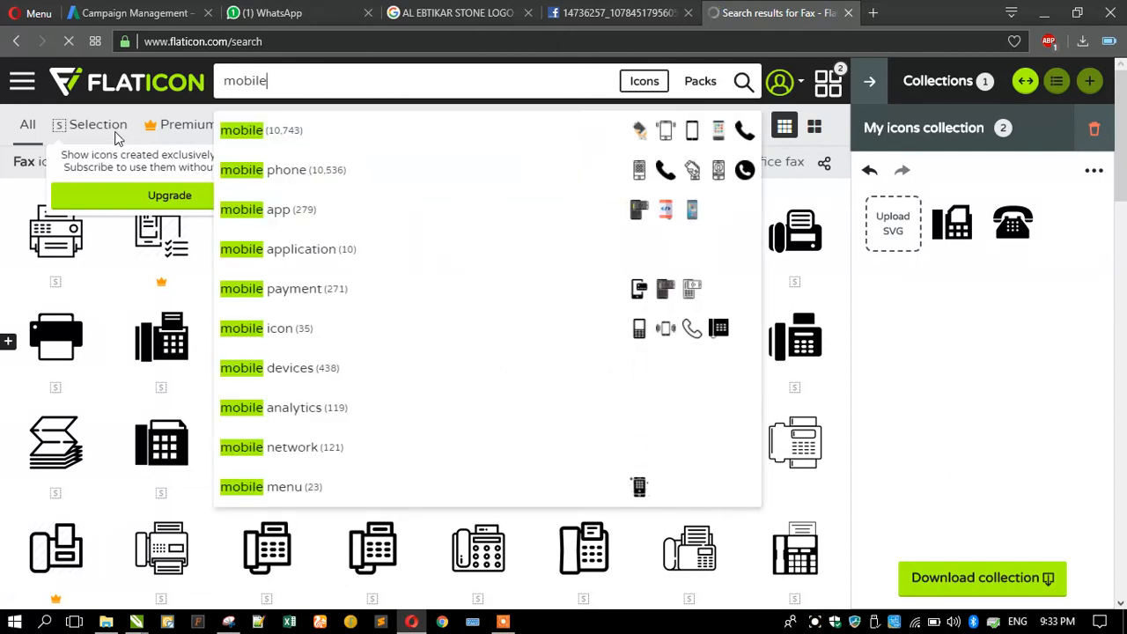
key("Return")
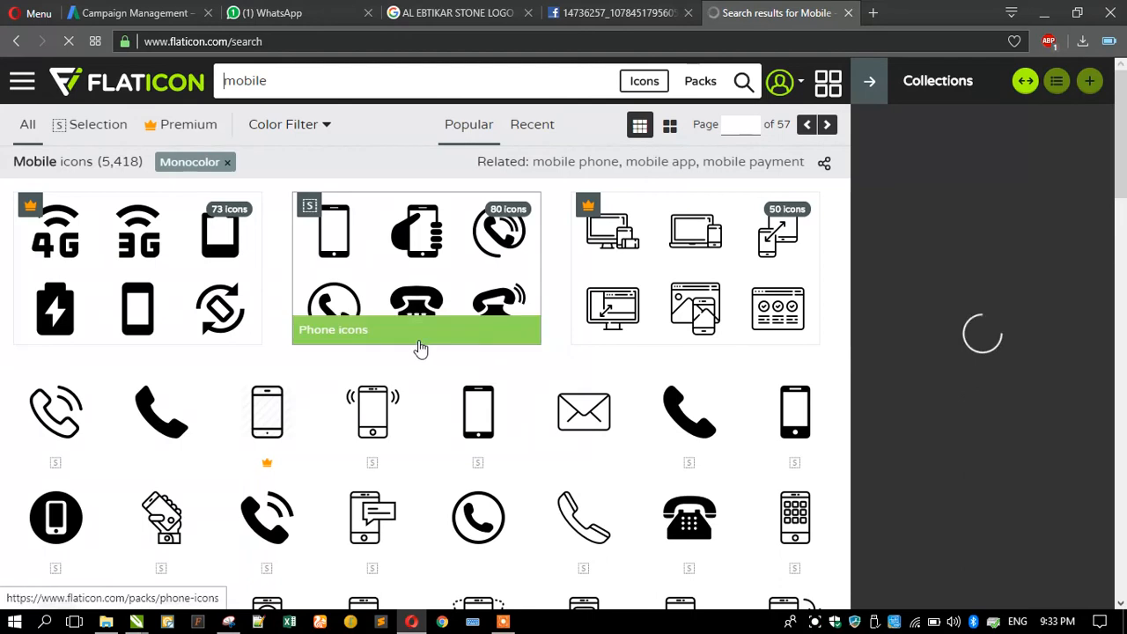
left_click(270, 499)
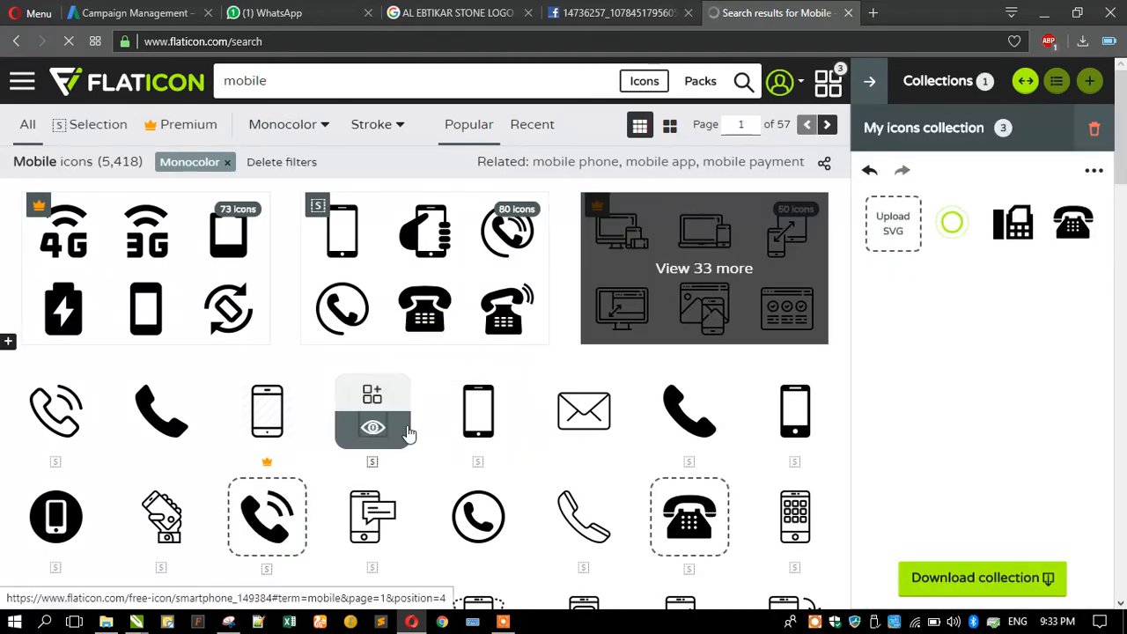
scroll(387, 413, "down", 3)
double_click(225, 81)
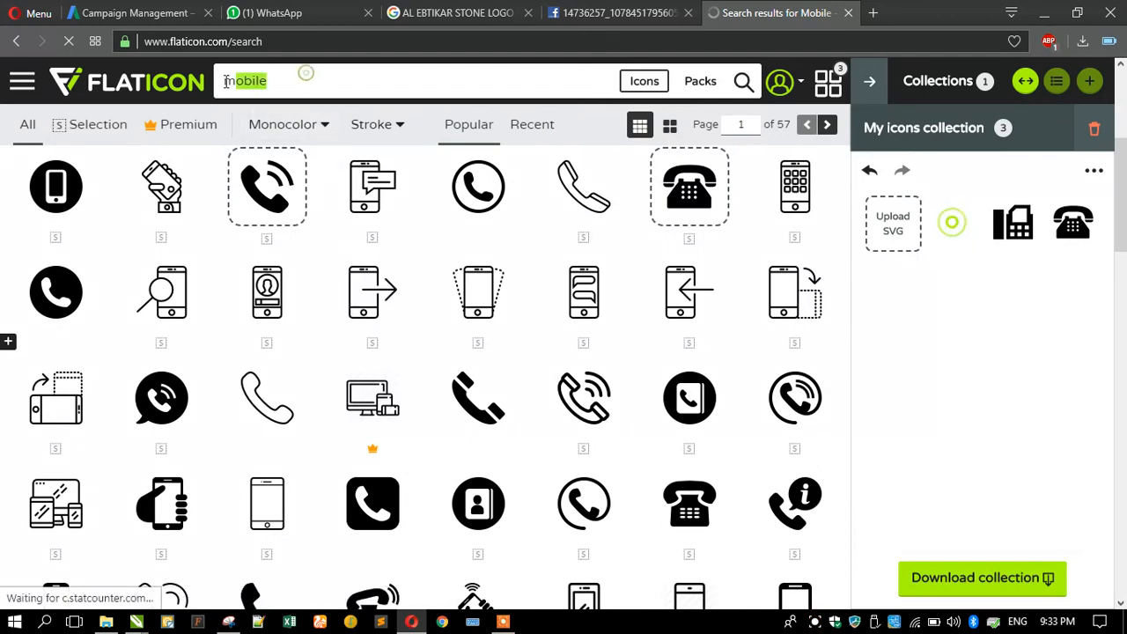
Search 'Email' and add the bold black @ icon as the fourth icon.
type("Emai")
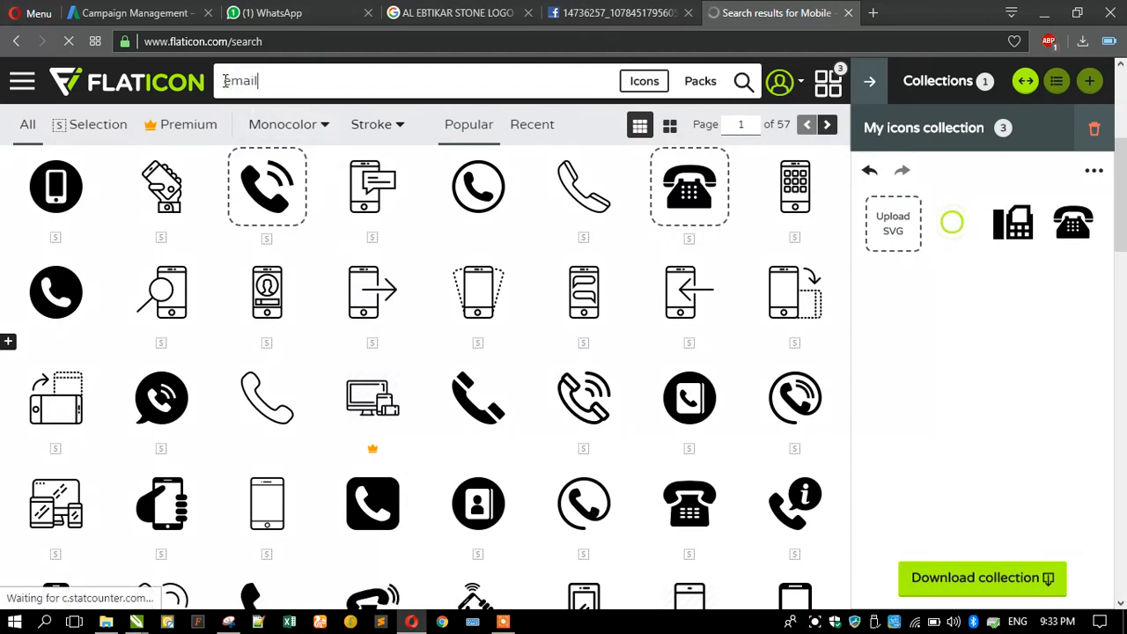
type("l")
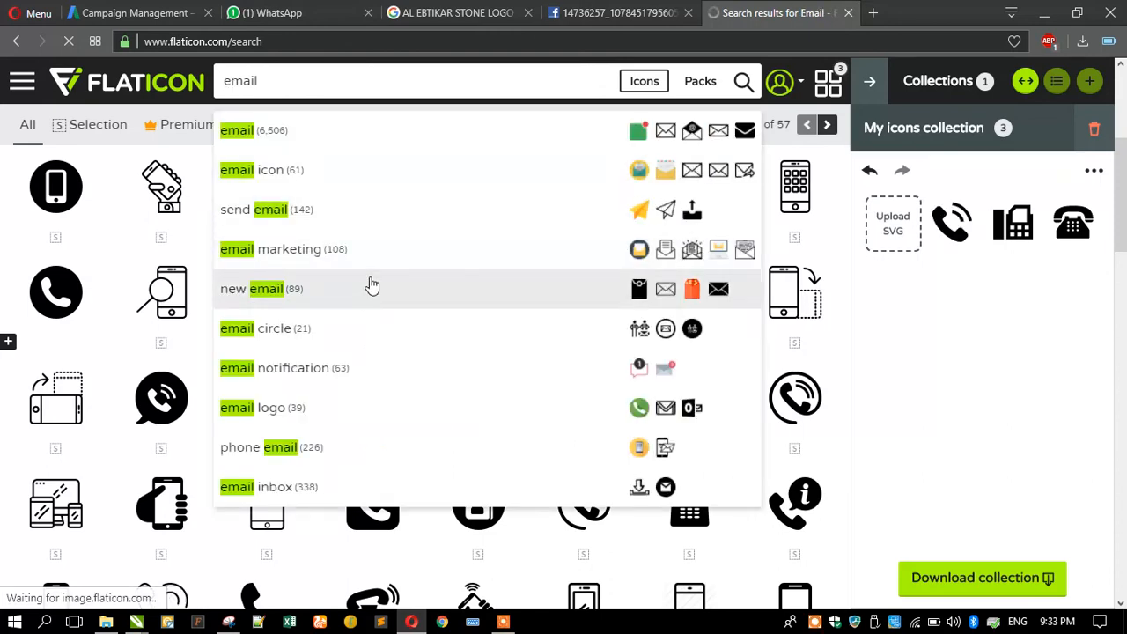
left_click(327, 129)
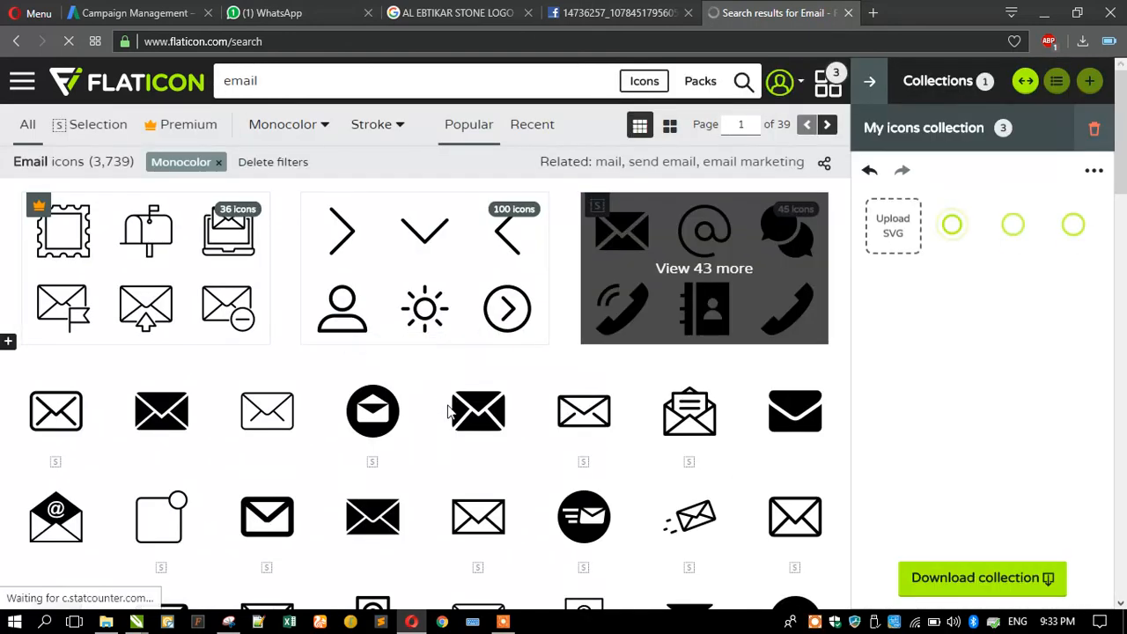
scroll(403, 398, "down", 2)
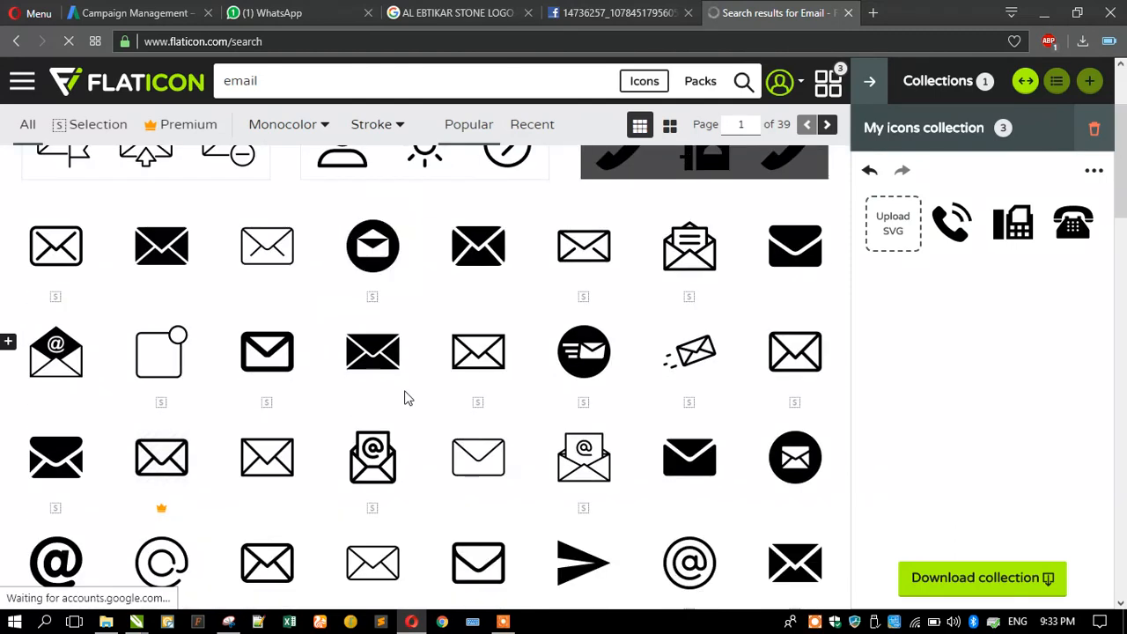
scroll(405, 398, "down", 3)
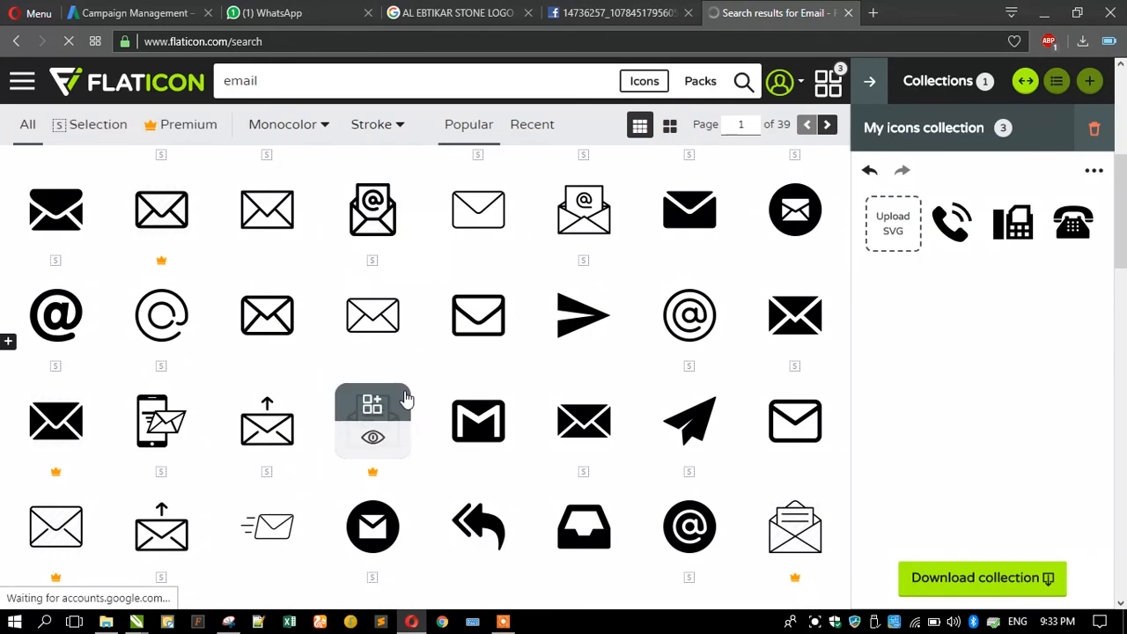
left_click(56, 300)
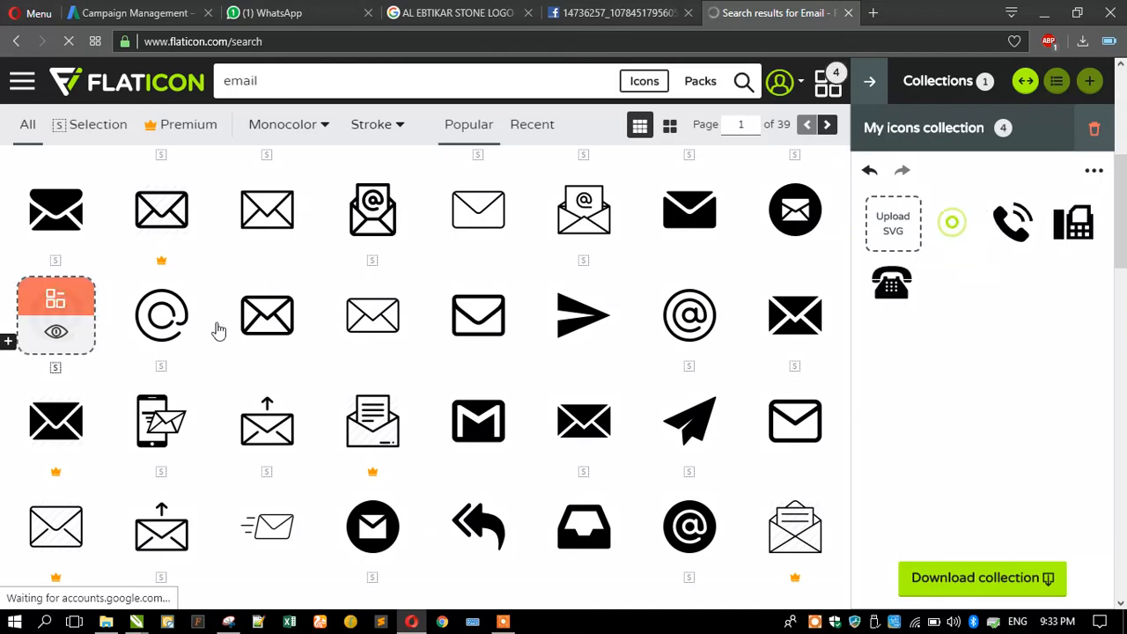
left_click(357, 81)
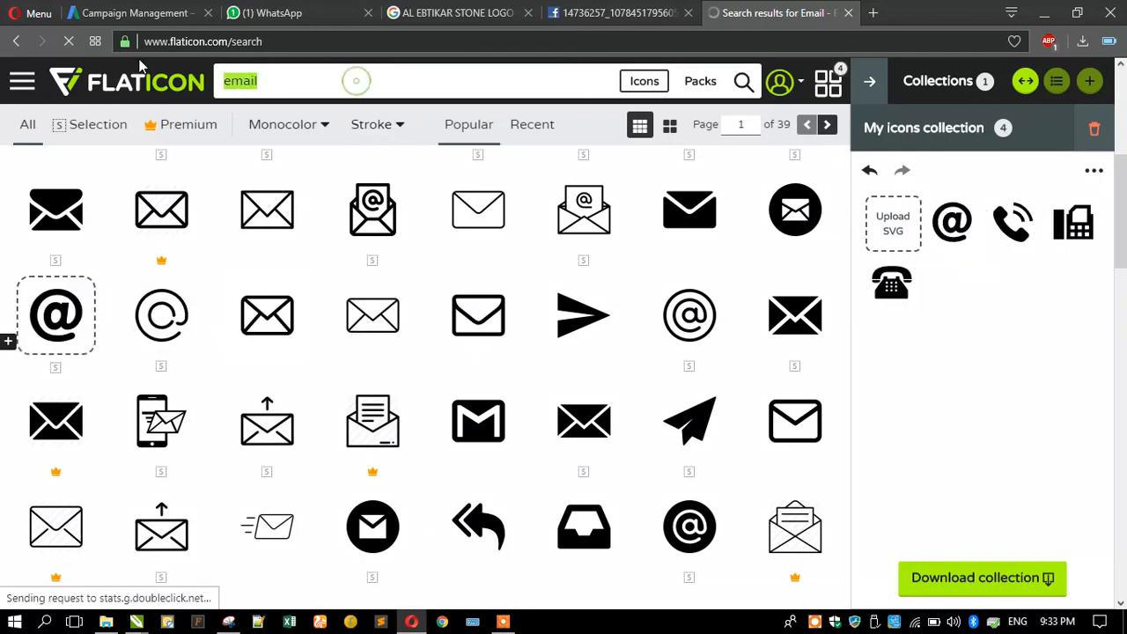
Search Flaticon for 'location', add the black pin-on-ring icon, then minimize the browser to view the card.
type("location")
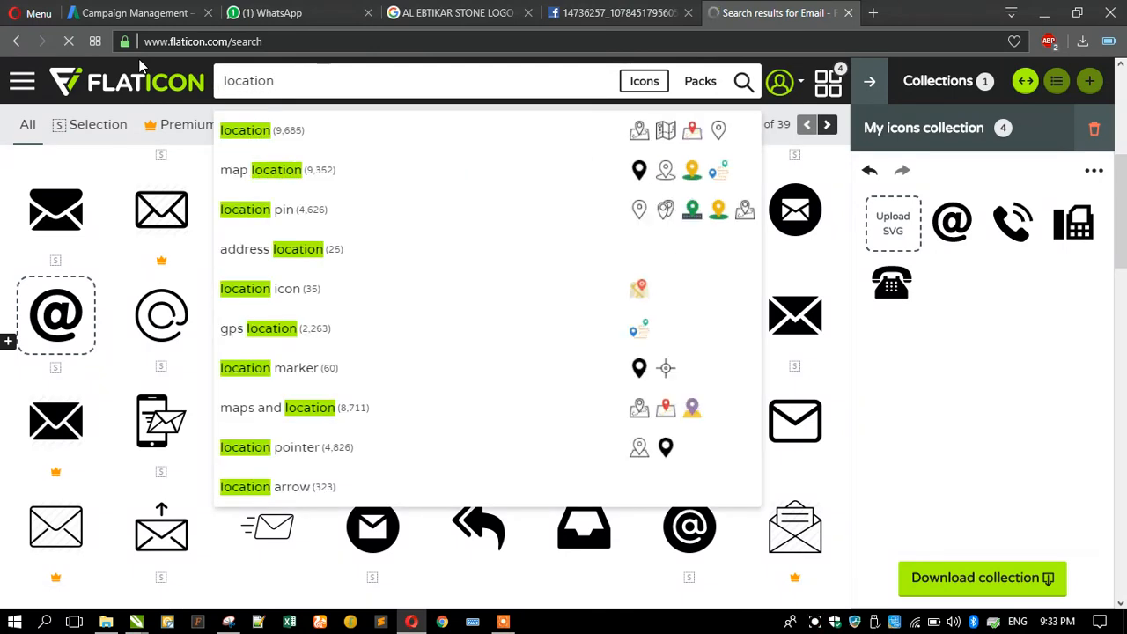
key("Return")
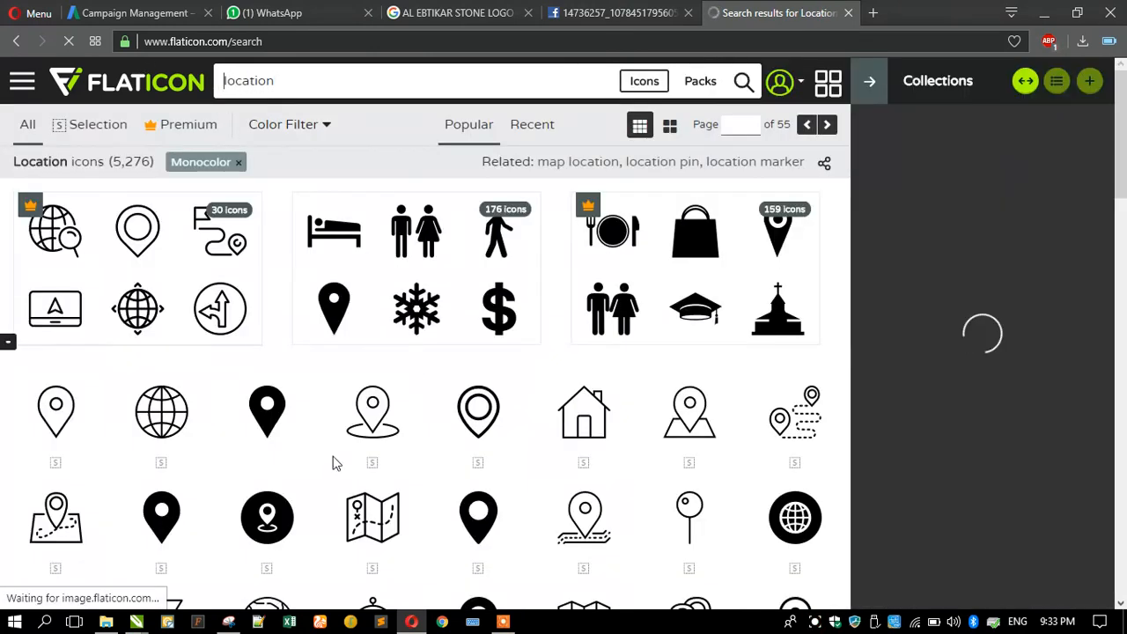
scroll(342, 405, "down", 2)
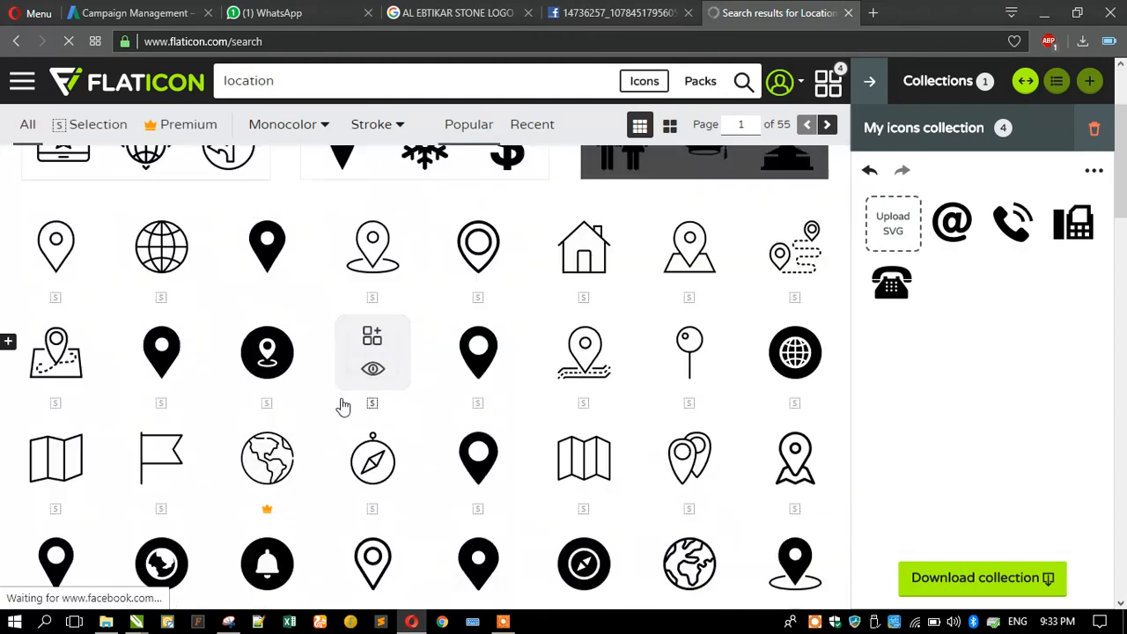
scroll(342, 403, "down", 1)
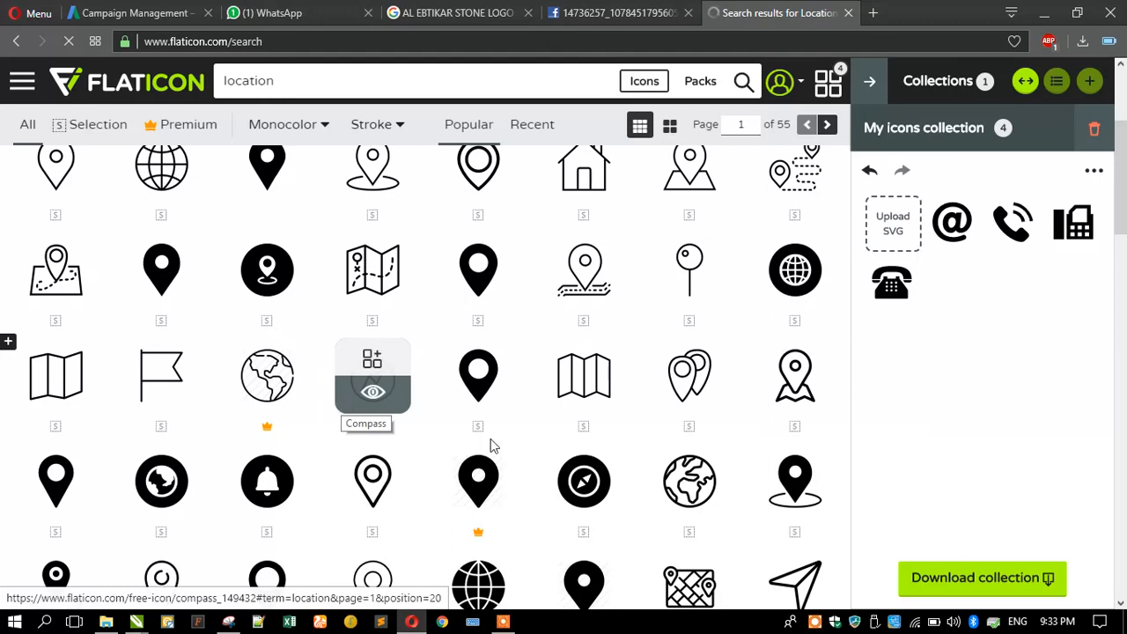
left_click(792, 469)
scroll(419, 445, "down", 1)
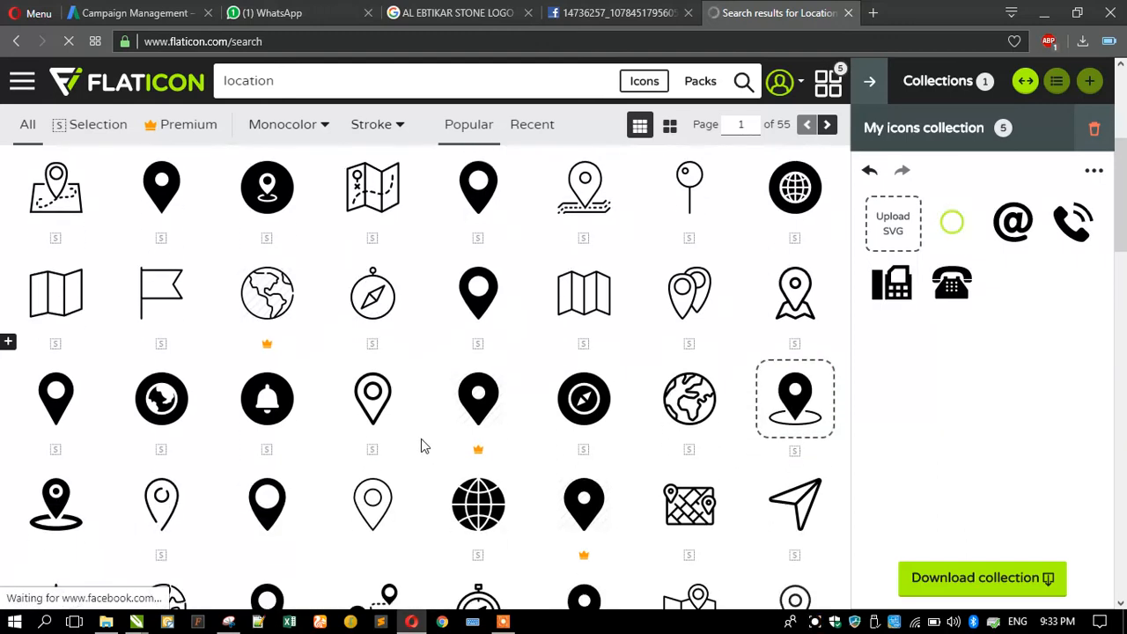
left_click(412, 622)
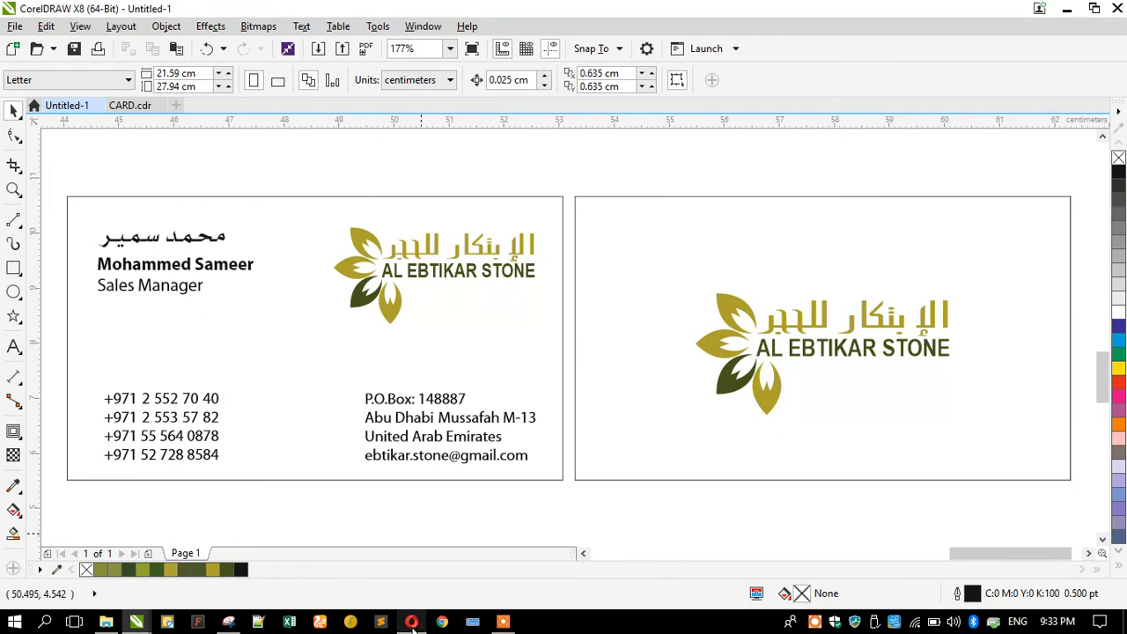
Restore the Flaticon page and replace the 'location' search term with 'post'.
left_click(411, 622)
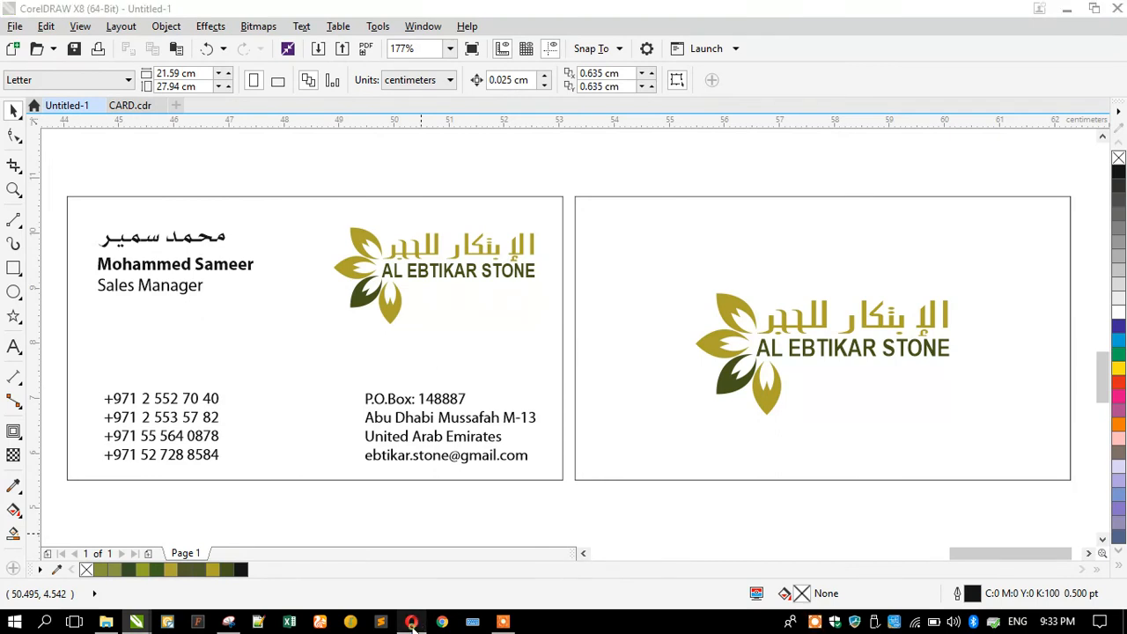
left_click_drag(282, 81, 219, 83)
type("post")
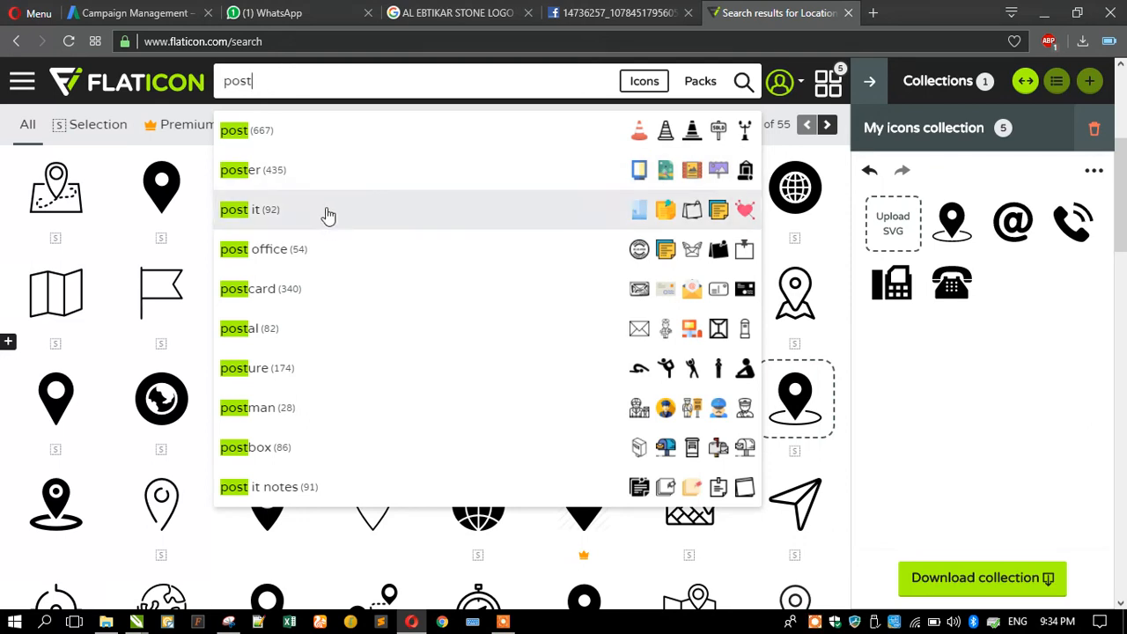
Search 'post office' icons and add the envelope-with-letters icon, bringing the collection to six.
left_click(339, 254)
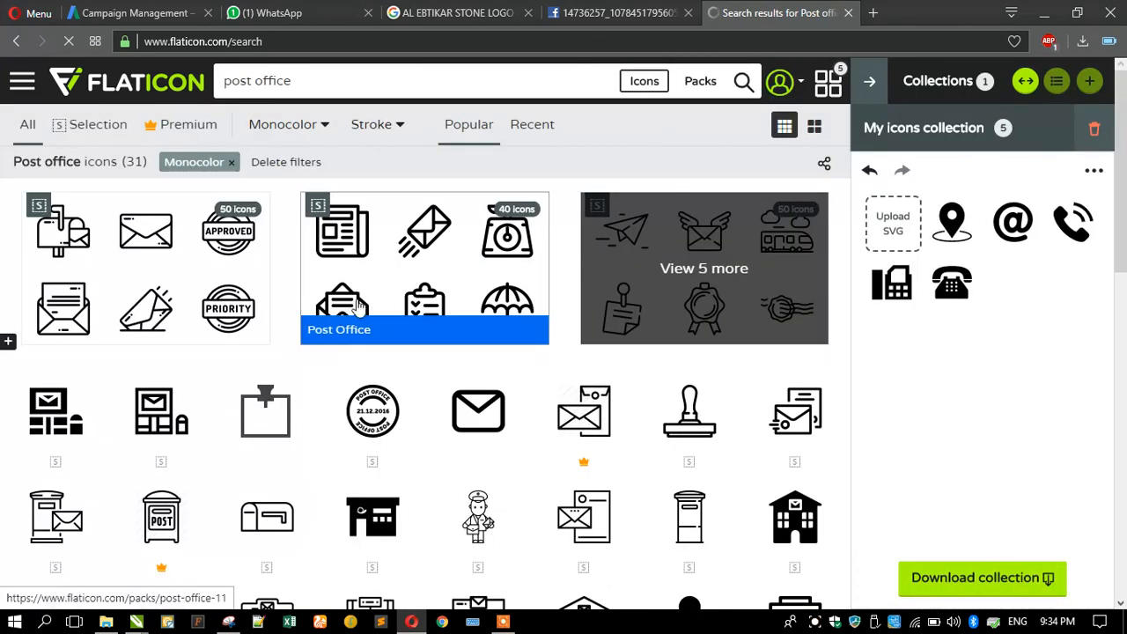
scroll(343, 317, "down", 2)
scroll(343, 318, "down", 1)
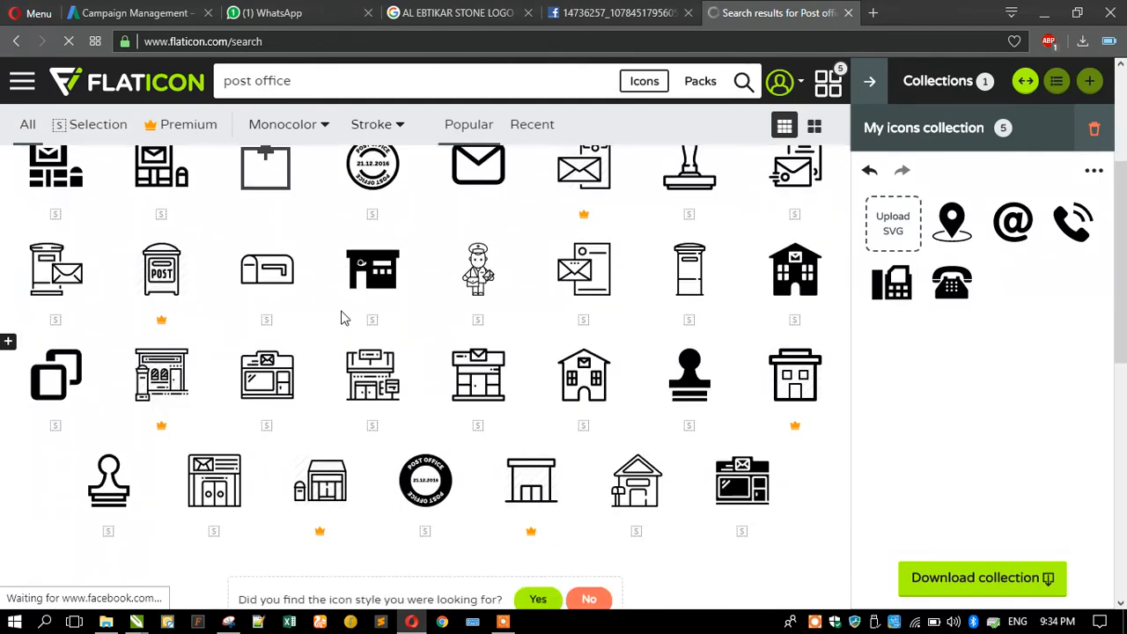
scroll(344, 318, "down", 2)
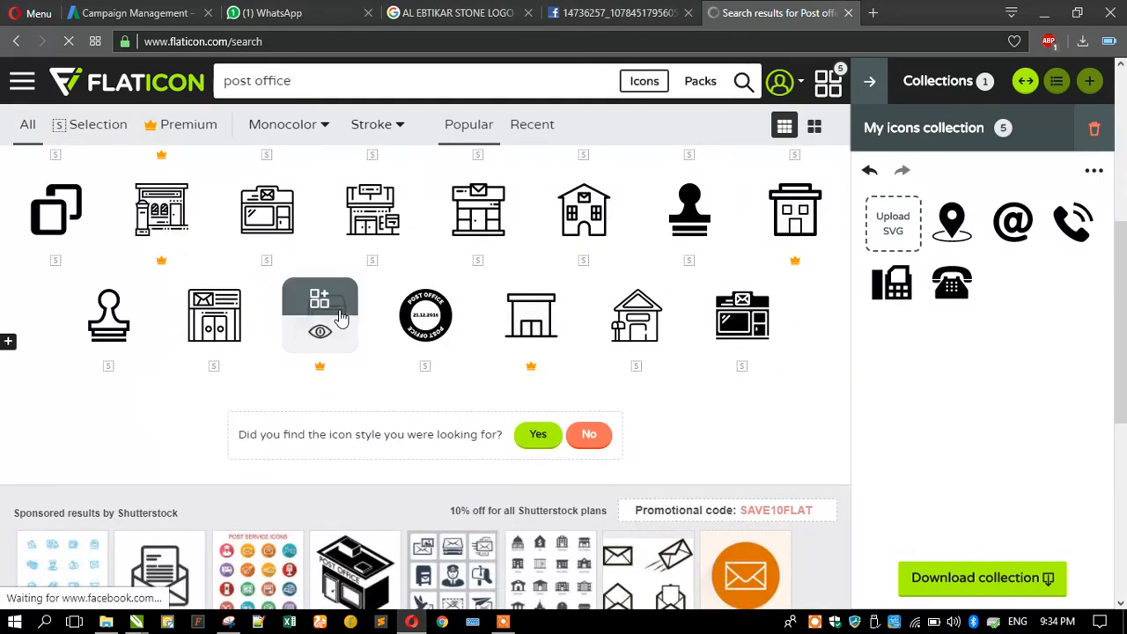
scroll(341, 316, "down", 4)
scroll(340, 312, "up", 6)
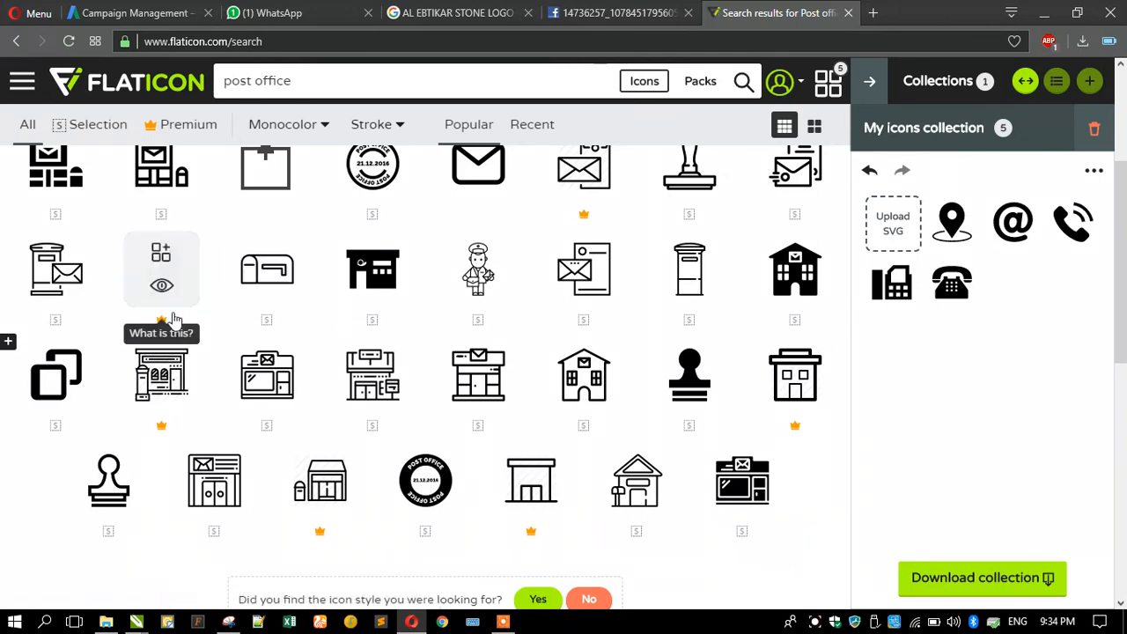
scroll(174, 320, "up", 2)
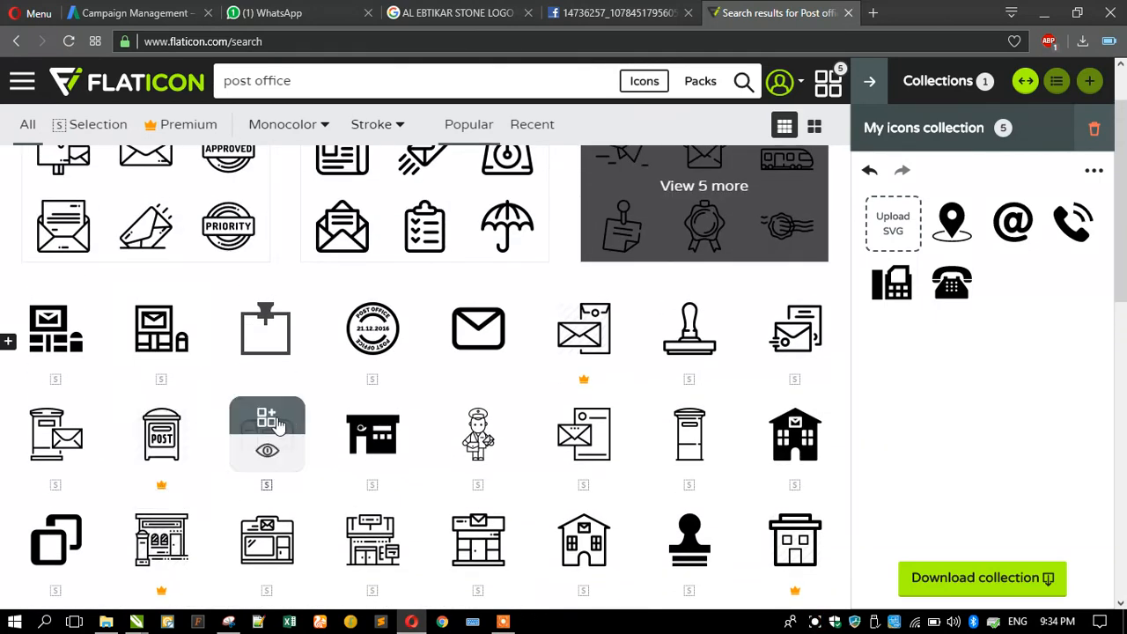
scroll(219, 377, "up", 1)
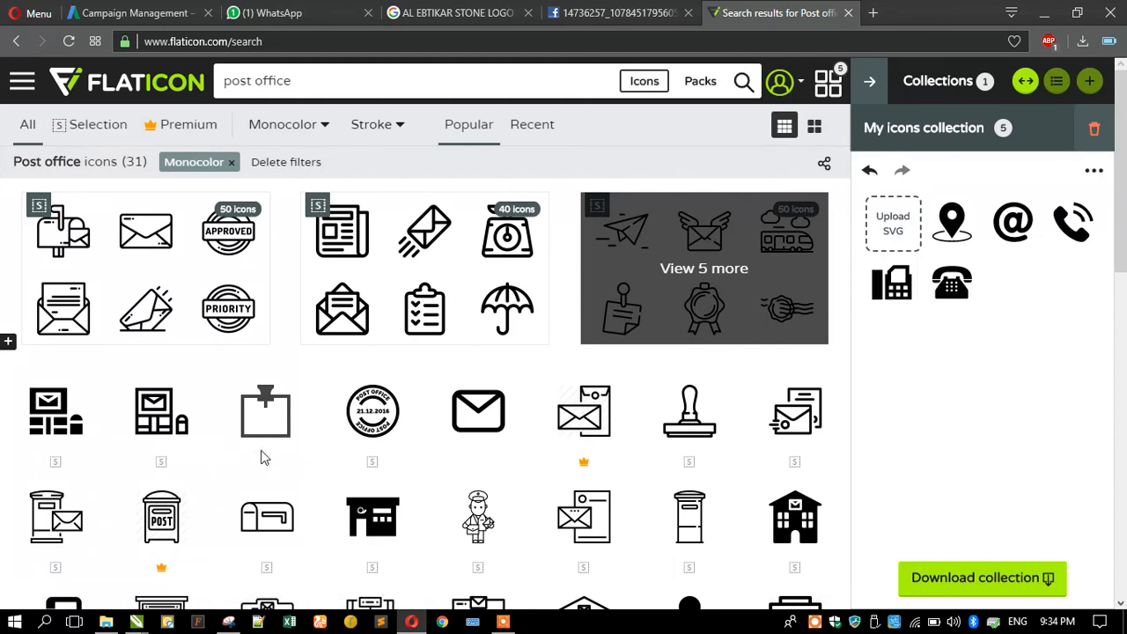
scroll(261, 455, "down", 1)
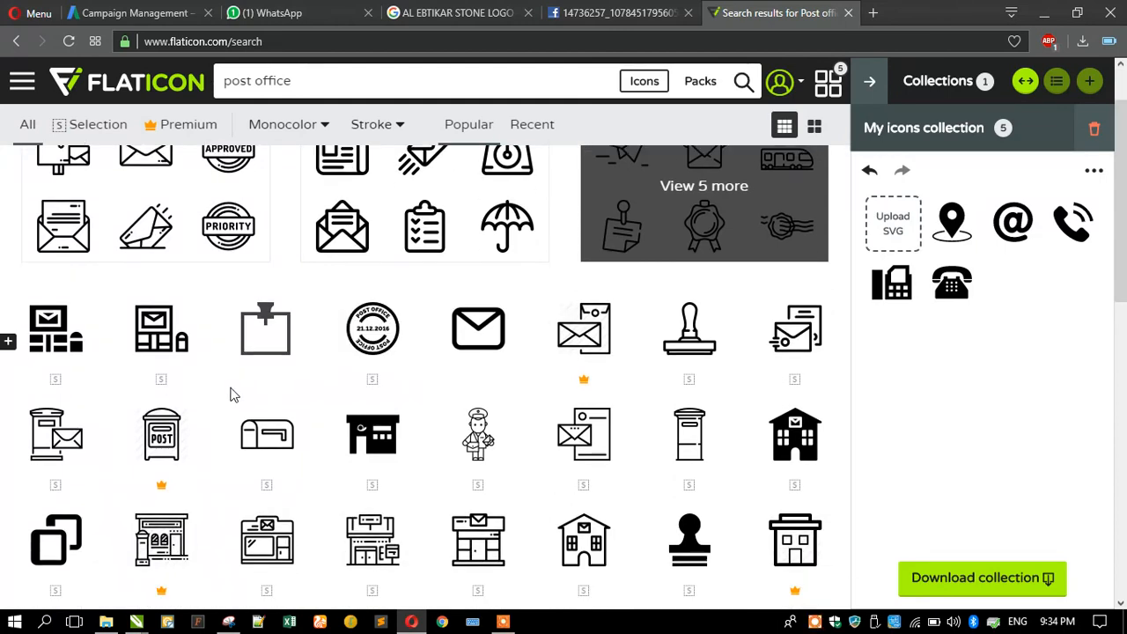
left_click(789, 313)
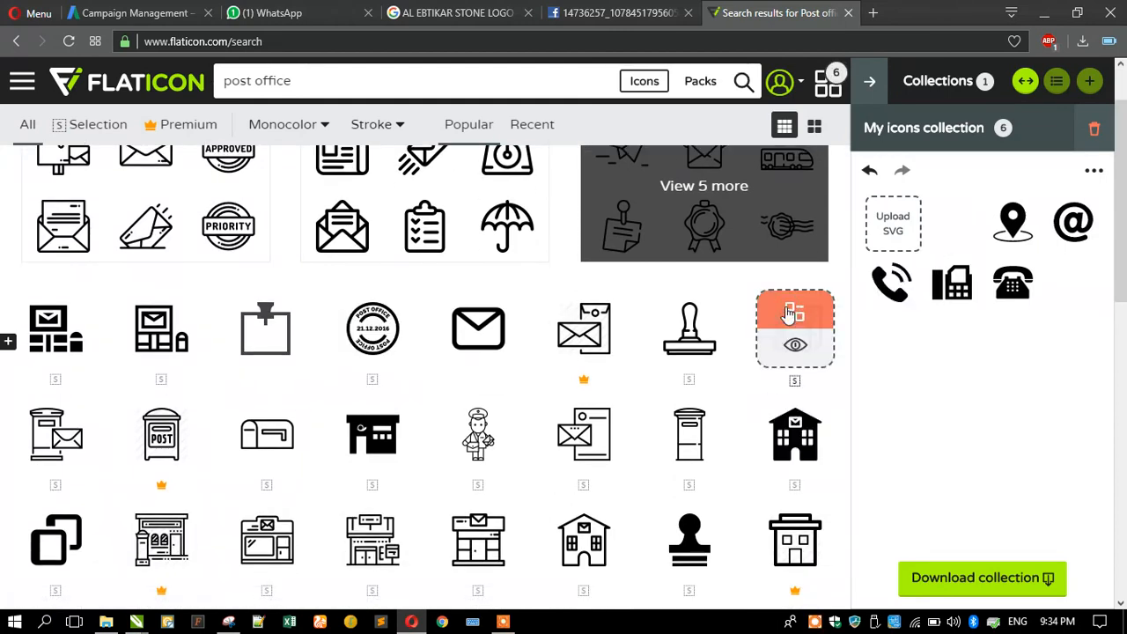
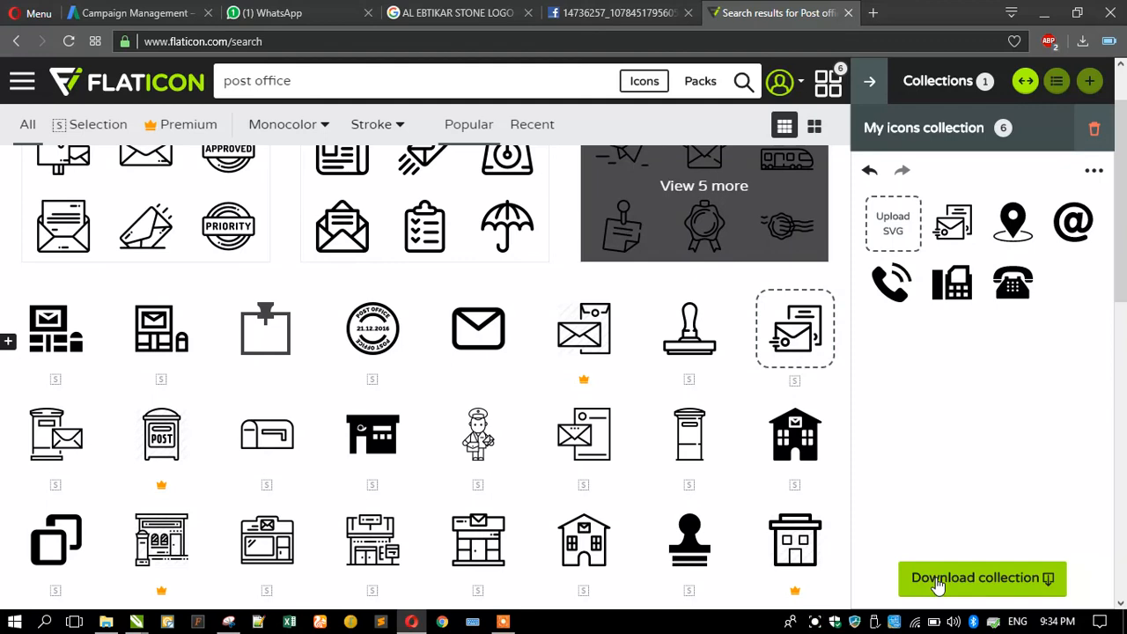
Download the six-icon Flaticon collection as an EPS zip, open it, and return to CorelDRAW.
left_click(939, 585)
left_click(921, 349)
left_click(715, 333)
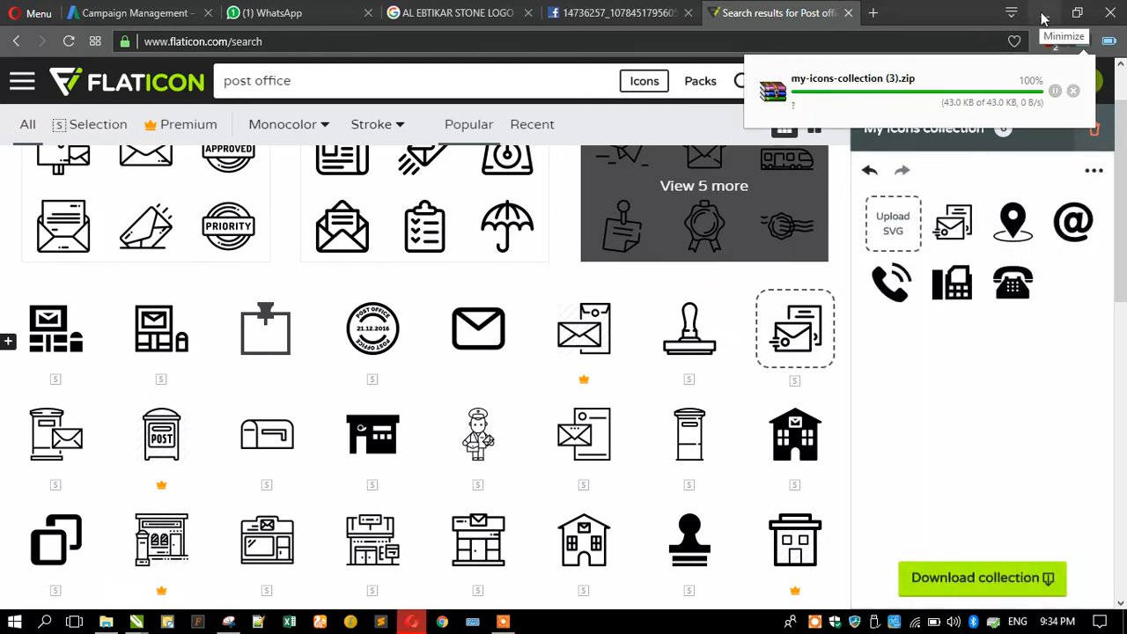
left_click(959, 64)
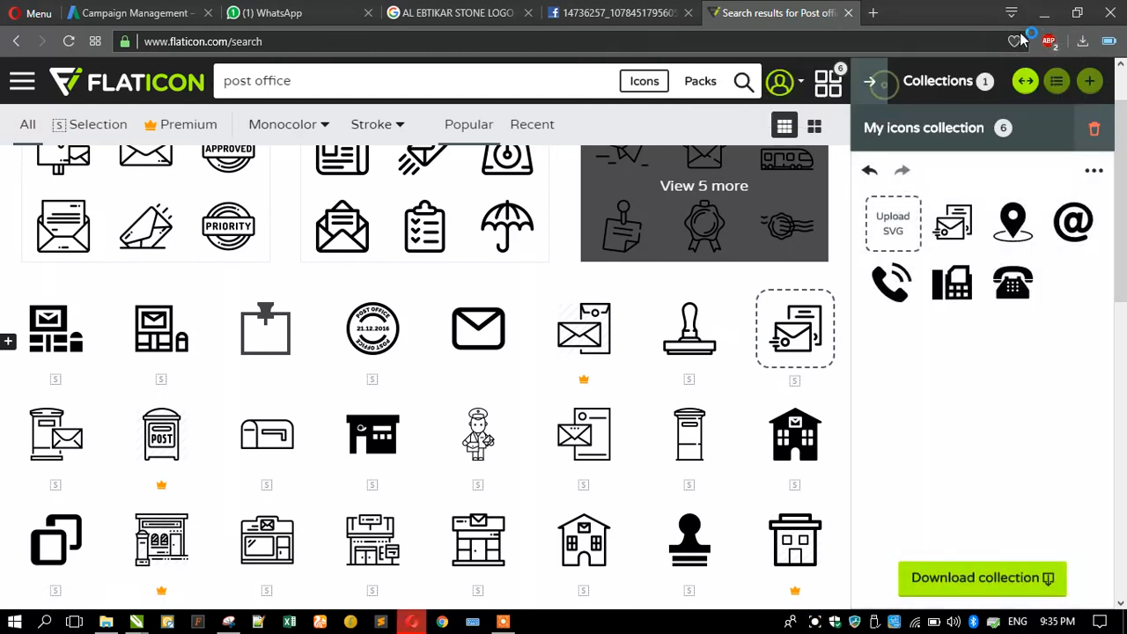
left_click(1042, 14)
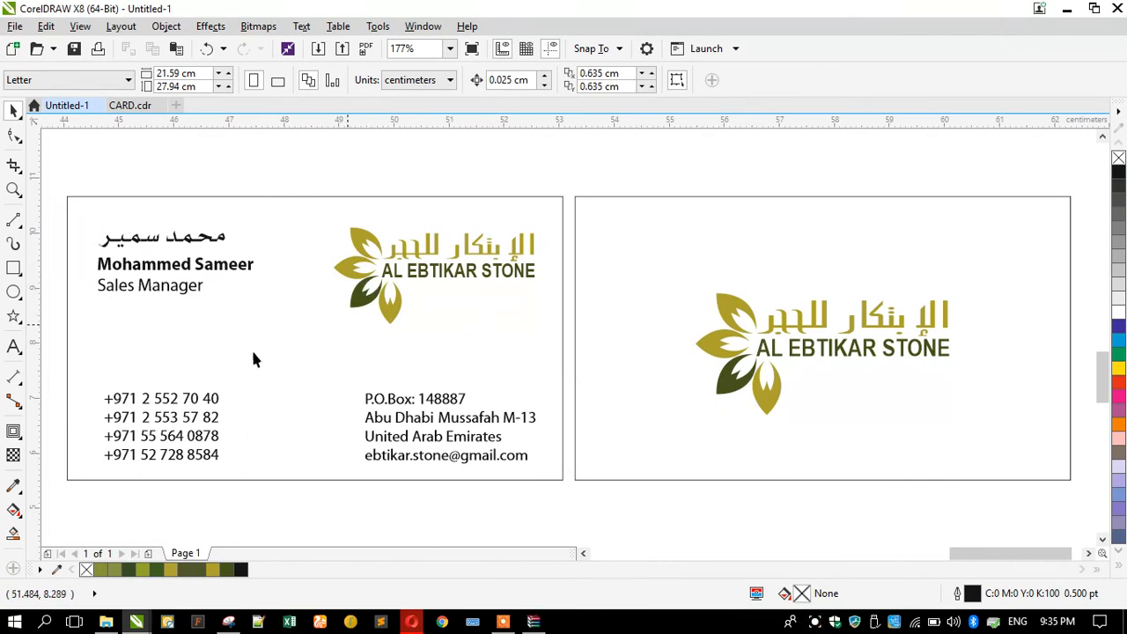
Save the drawing to the Desktop as Untitled-1.cdr.
scroll(459, 363, "down", 3)
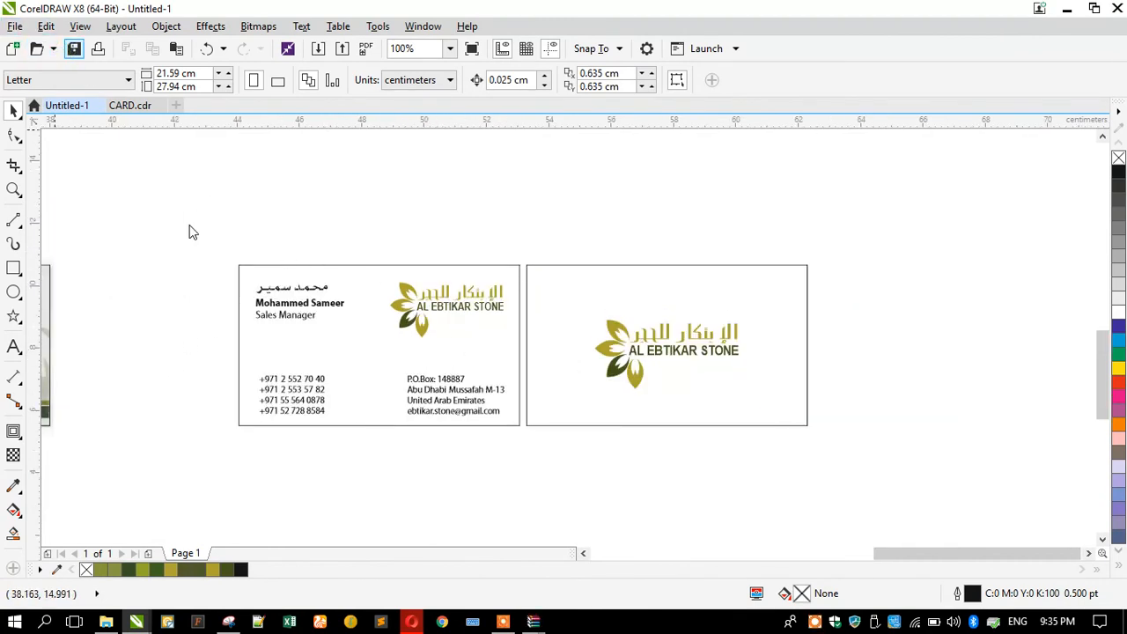
key("ctrl+s")
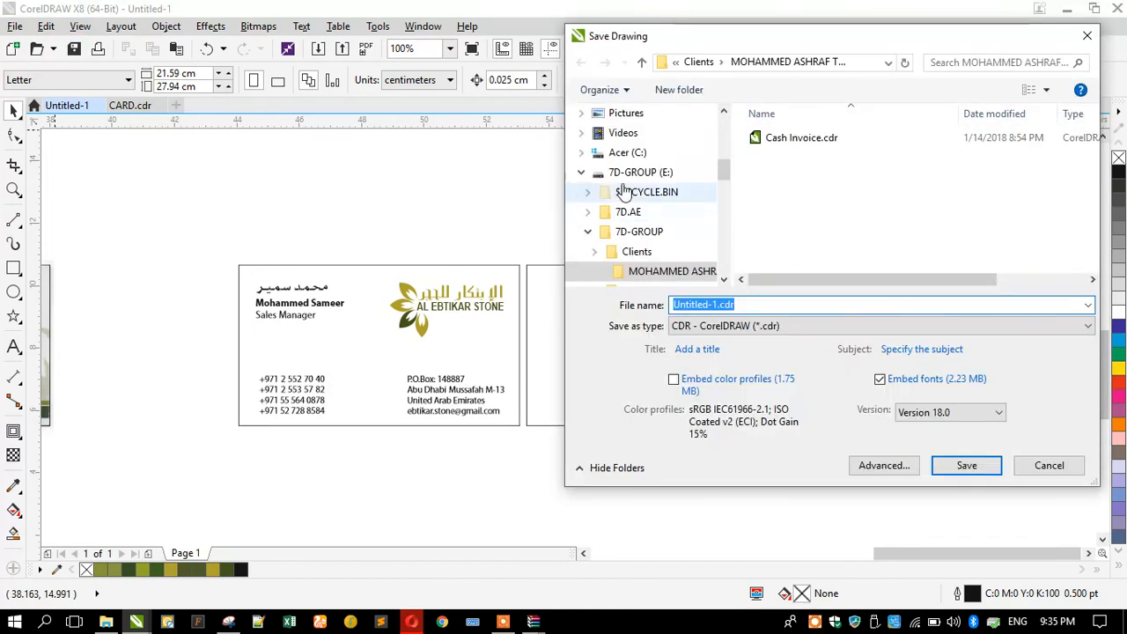
scroll(629, 184, "up", 3)
scroll(618, 150, "up", 3)
left_click(618, 145)
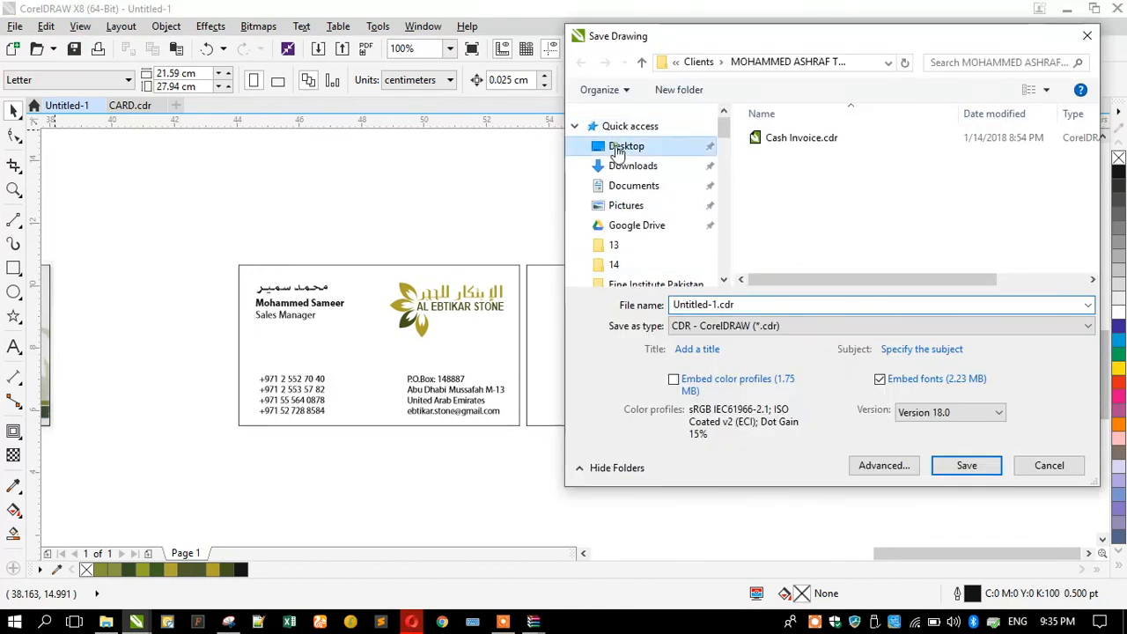
left_click(966, 465)
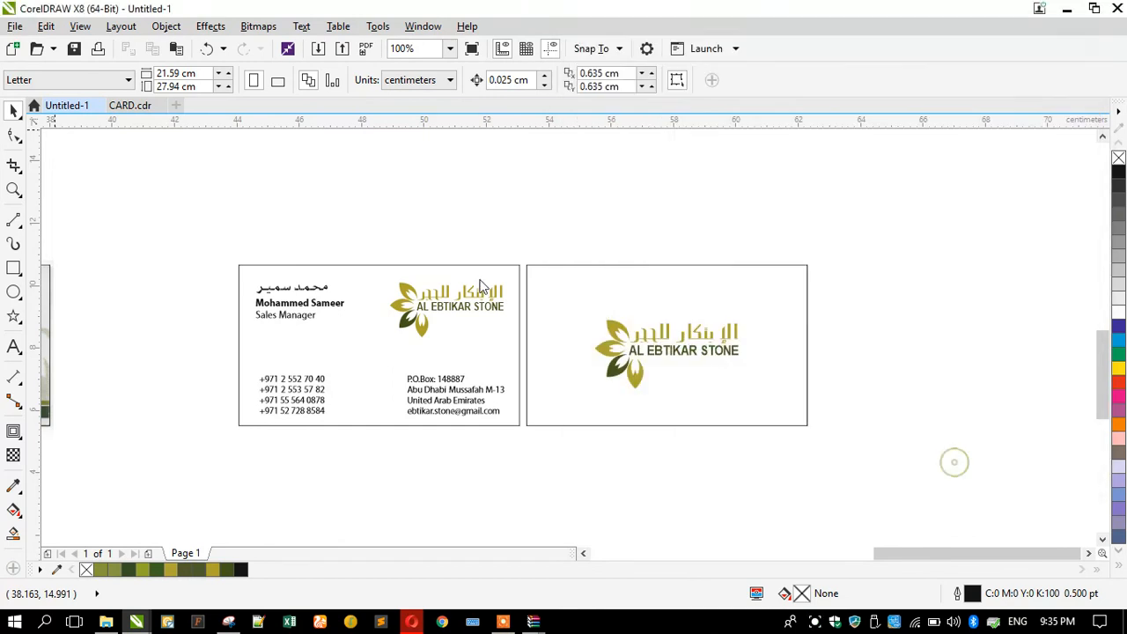
Unlock and delete the scanned reference card photo, then restore down the CorelDRAW window.
scroll(552, 247, "down", 1)
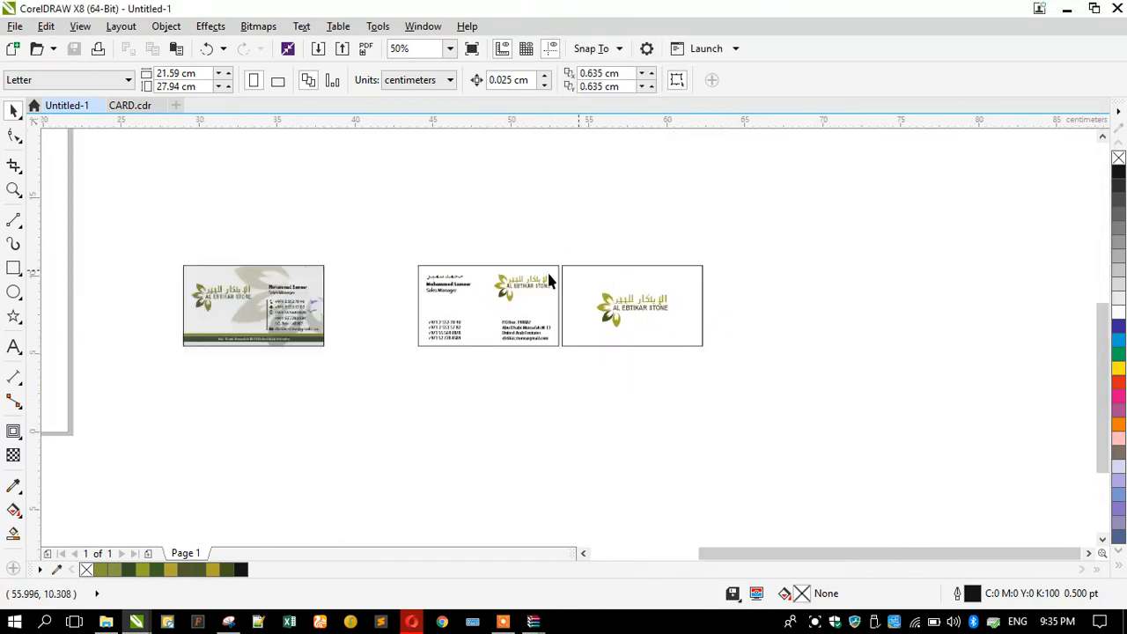
left_click(286, 308)
scroll(264, 305, "up", 3)
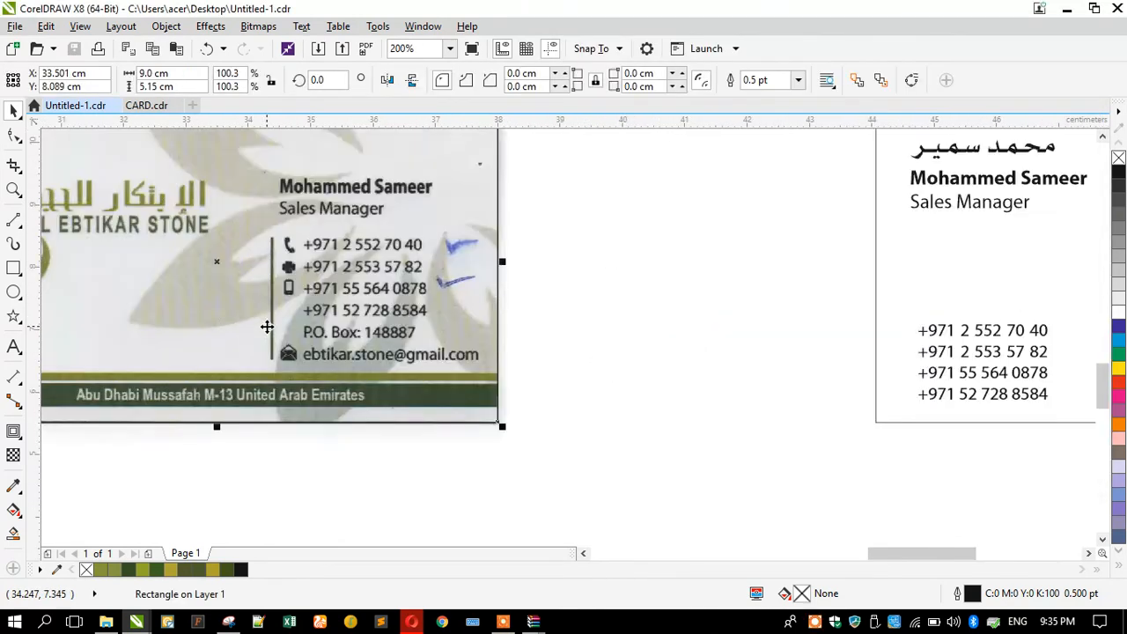
scroll(266, 321, "down", 2)
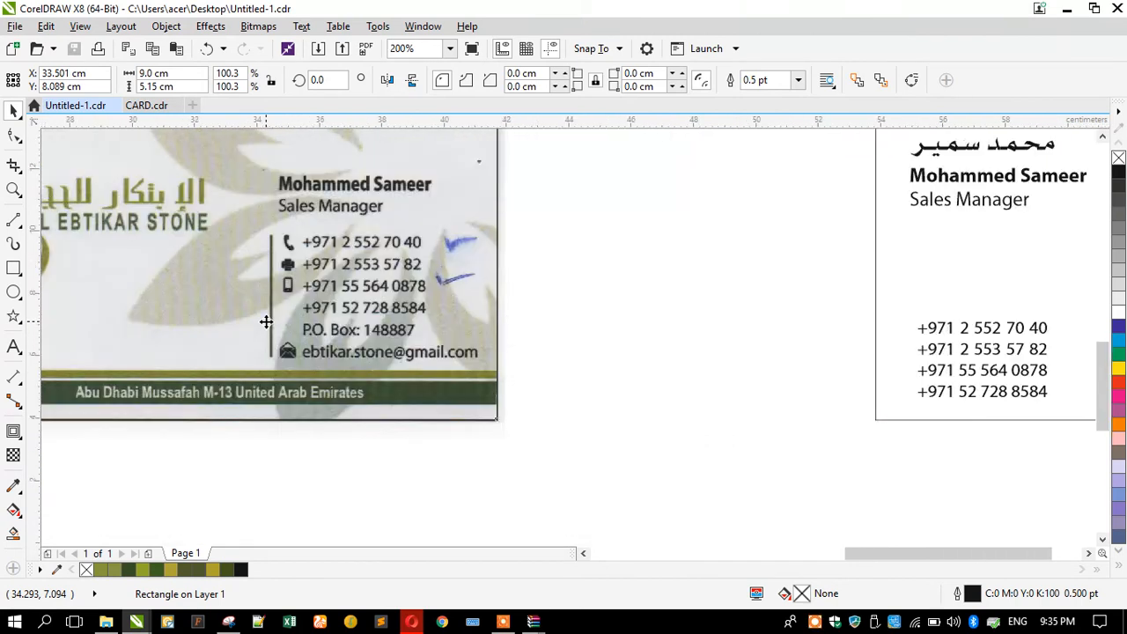
key("Escape")
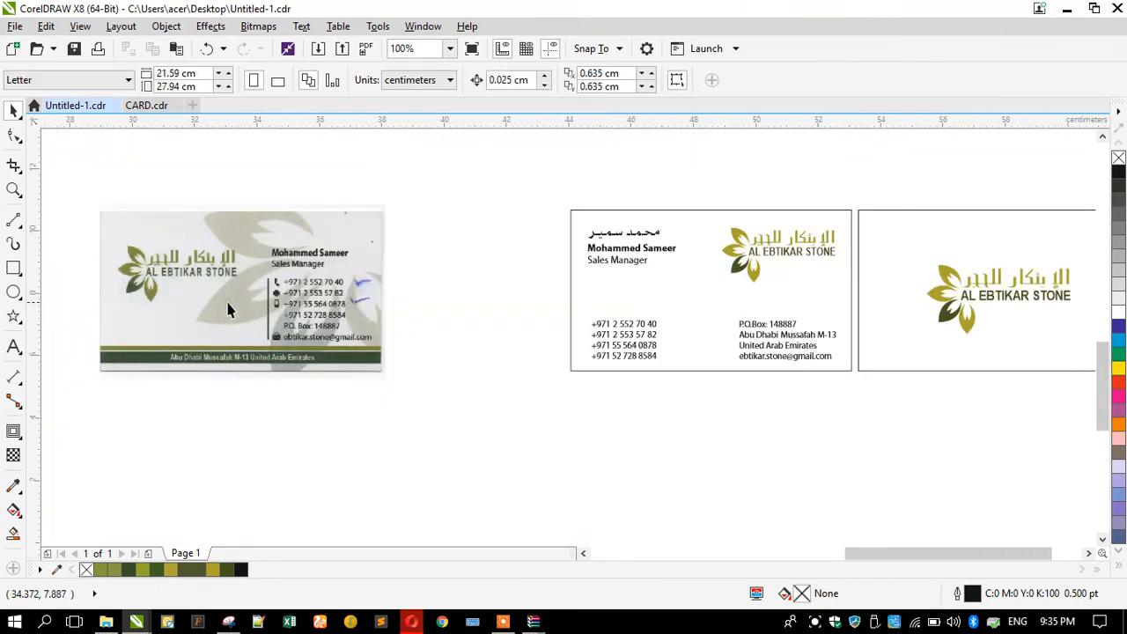
right_click(227, 308)
left_click(265, 337)
key("Delete")
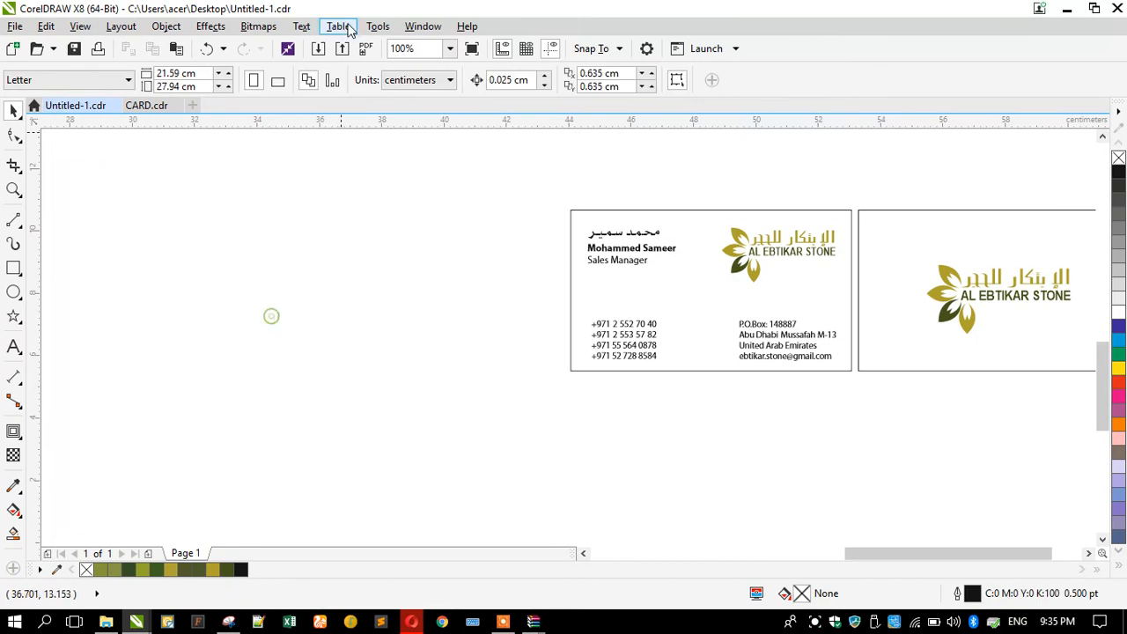
double_click(338, 9)
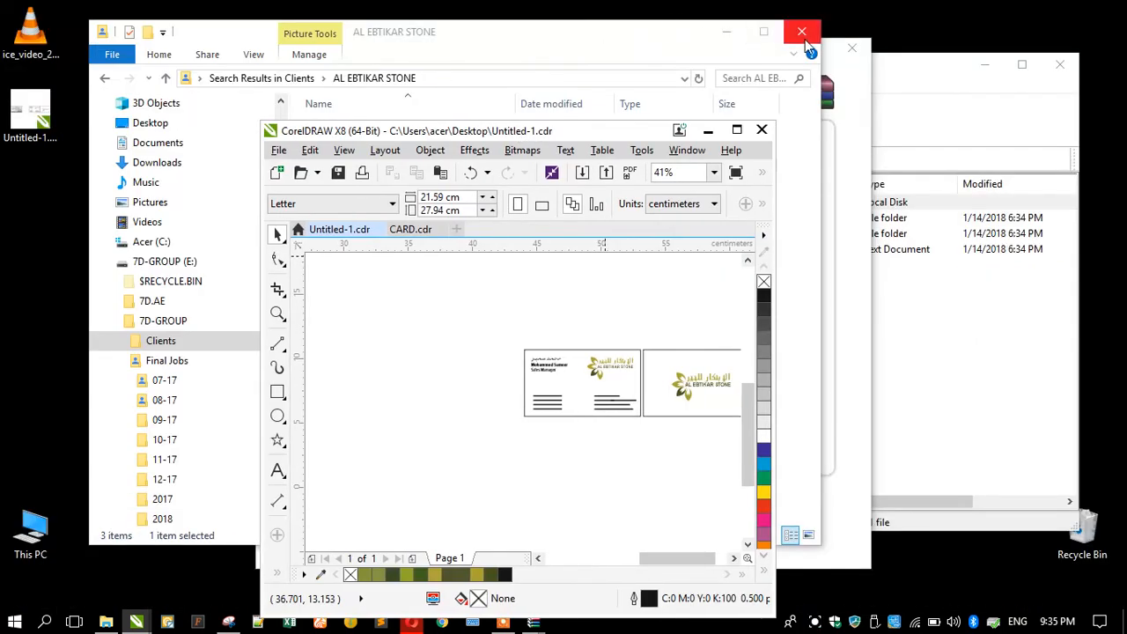
Close Explorer and the WinRAR notice, then drag all six EPS files from the eps folder into CorelDRAW.
left_click(801, 32)
left_click(851, 48)
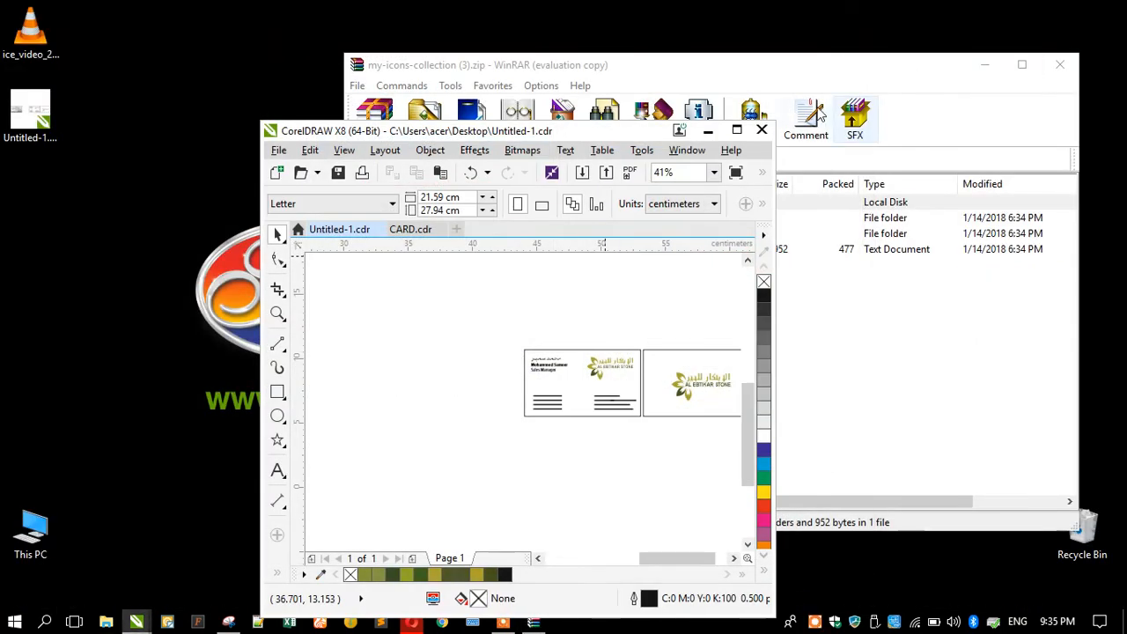
left_click(685, 69)
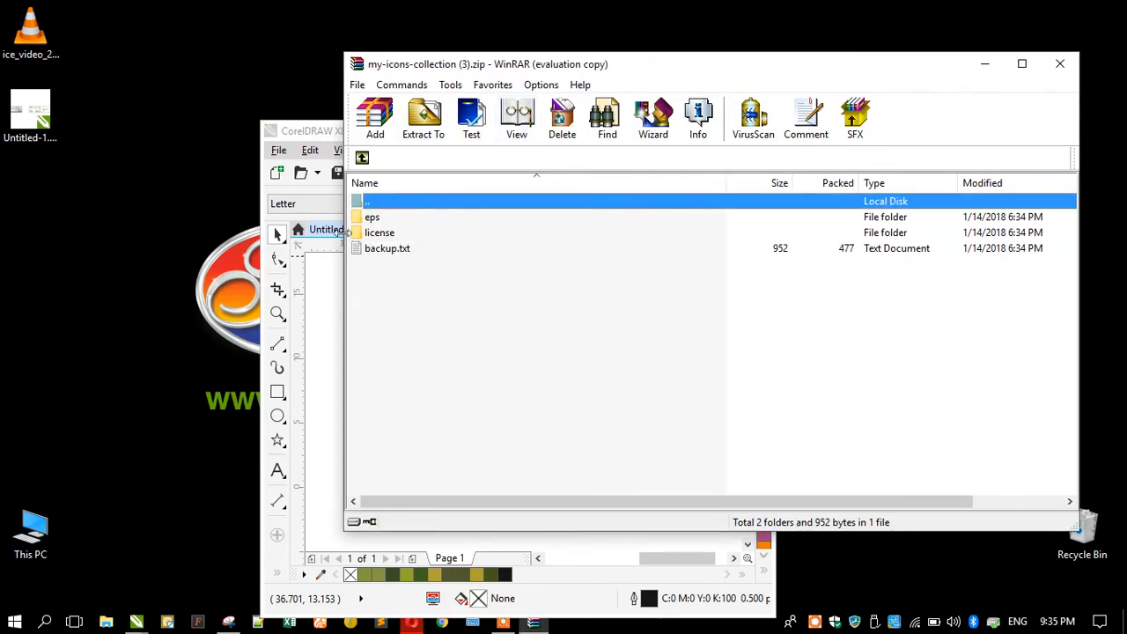
double_click(370, 218)
left_click_drag(480, 351, 318, 333)
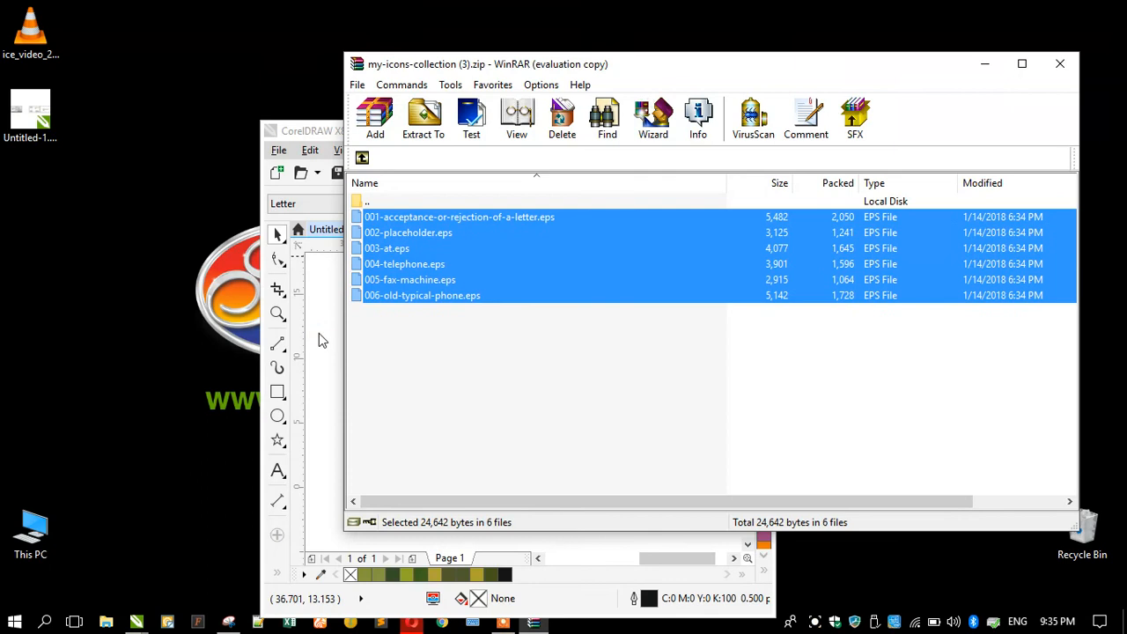
Confirm the Import EPS dialog for each of the six icon files.
left_click(461, 467)
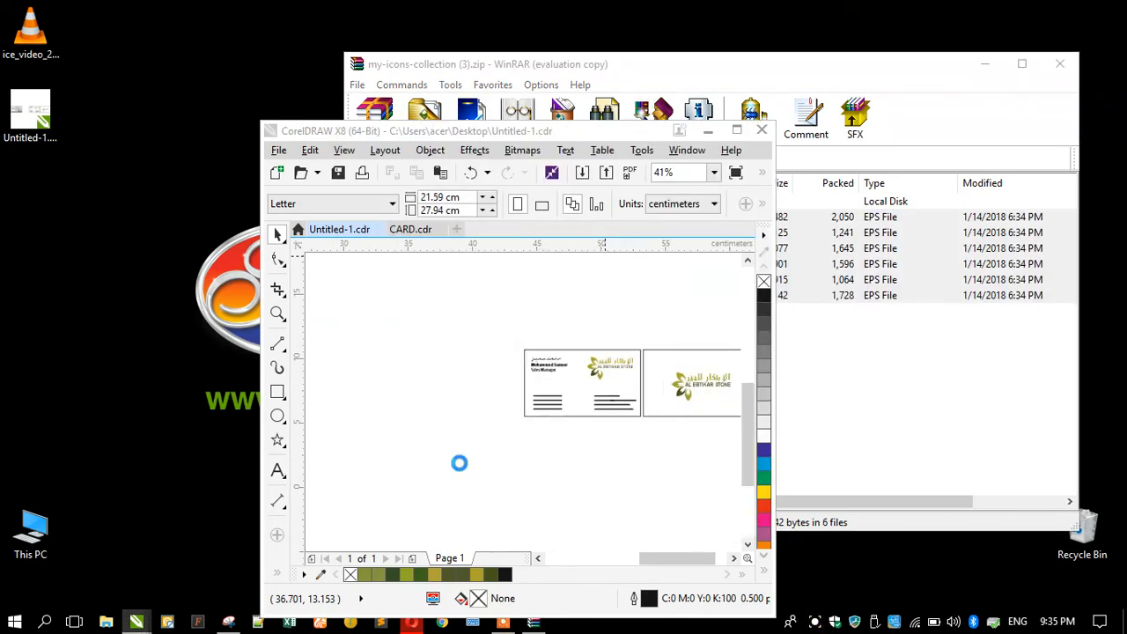
left_click(460, 464)
left_click(455, 461)
left_click(455, 459)
left_click(456, 462)
left_click(460, 468)
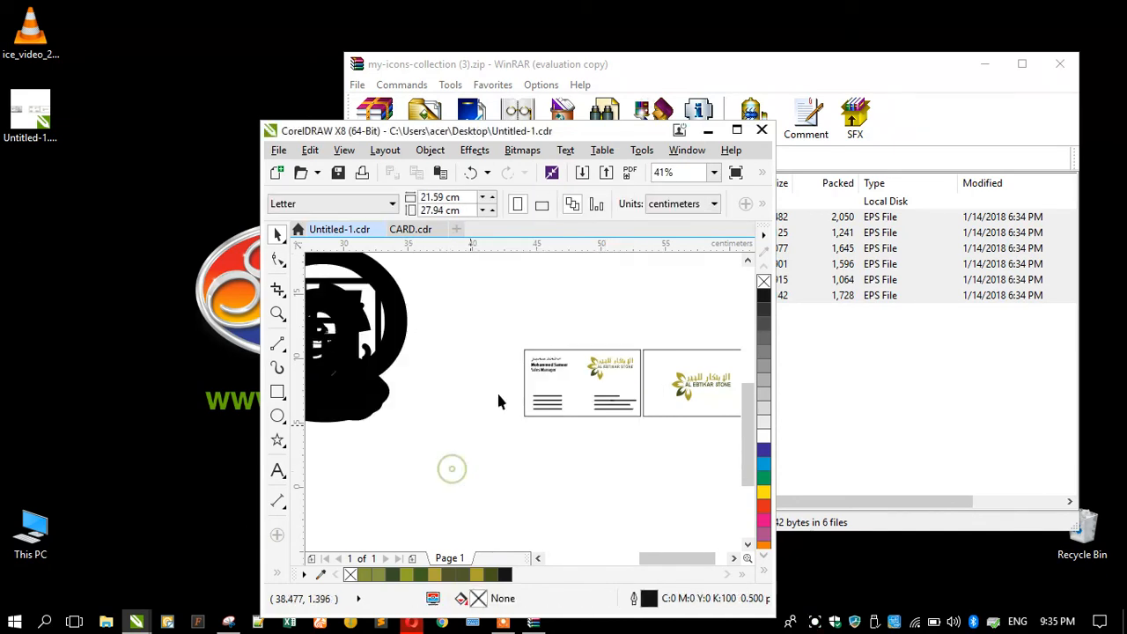
Maximize CorelDRAW and scale the six imported icons down to about 0.58 cm wide.
left_click(736, 130)
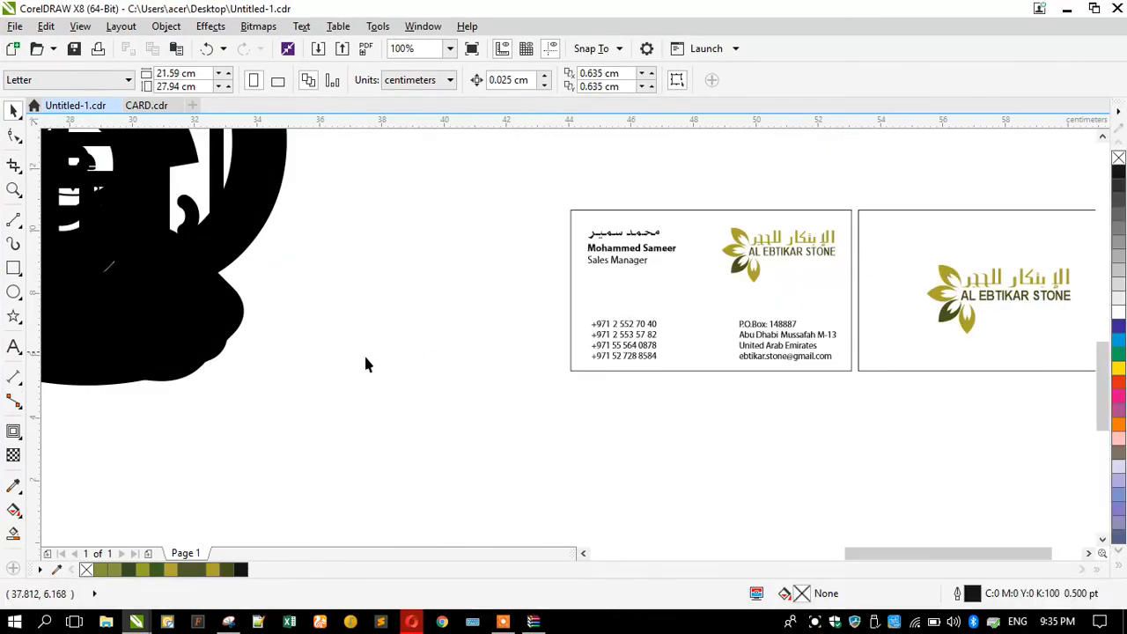
left_click_drag(365, 413, 464, 365)
scroll(498, 364, "up", 3)
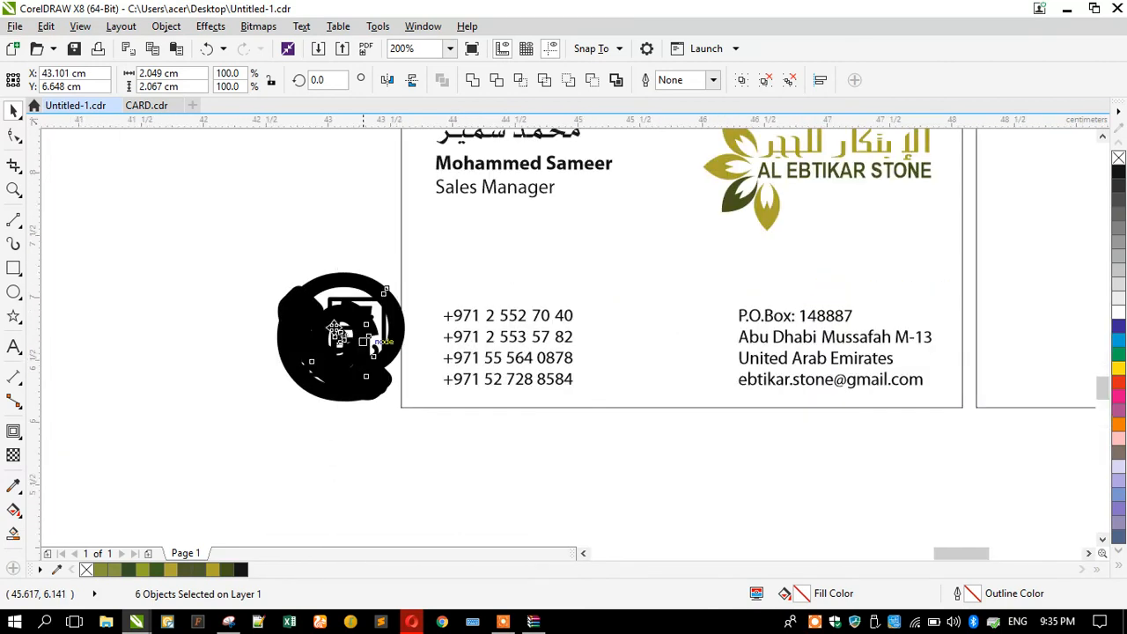
left_click_drag(211, 208, 299, 301)
scroll(387, 426, "down", 1)
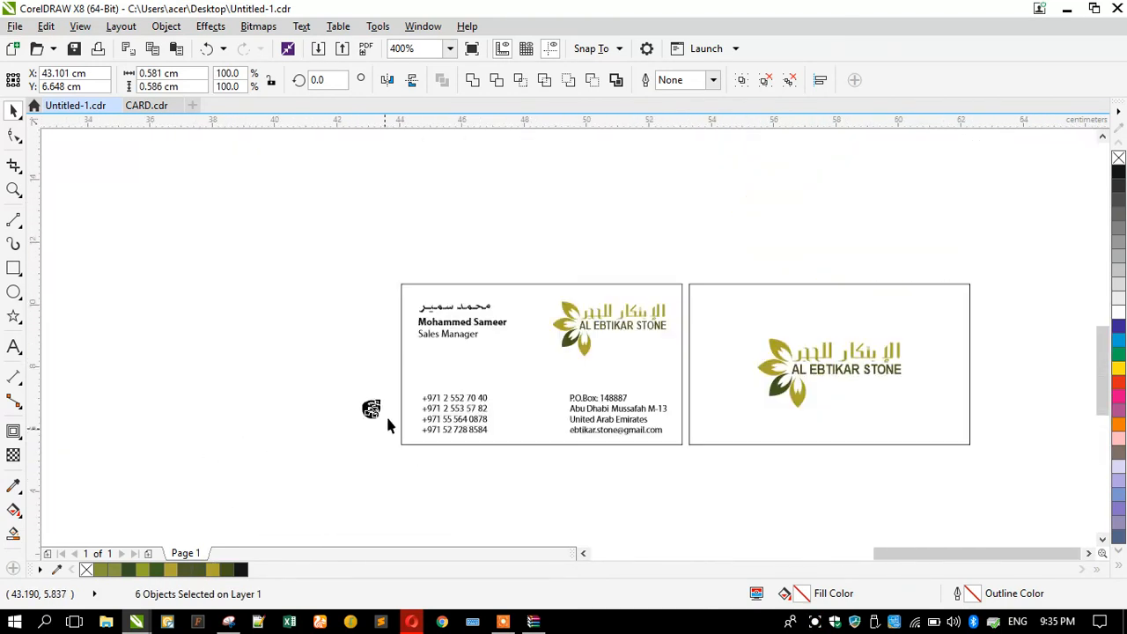
scroll(515, 368, "up", 1)
Fill the icons with the olive colour sampled from the logo leaf (C19 M12 Y87 K27).
left_click(13, 485)
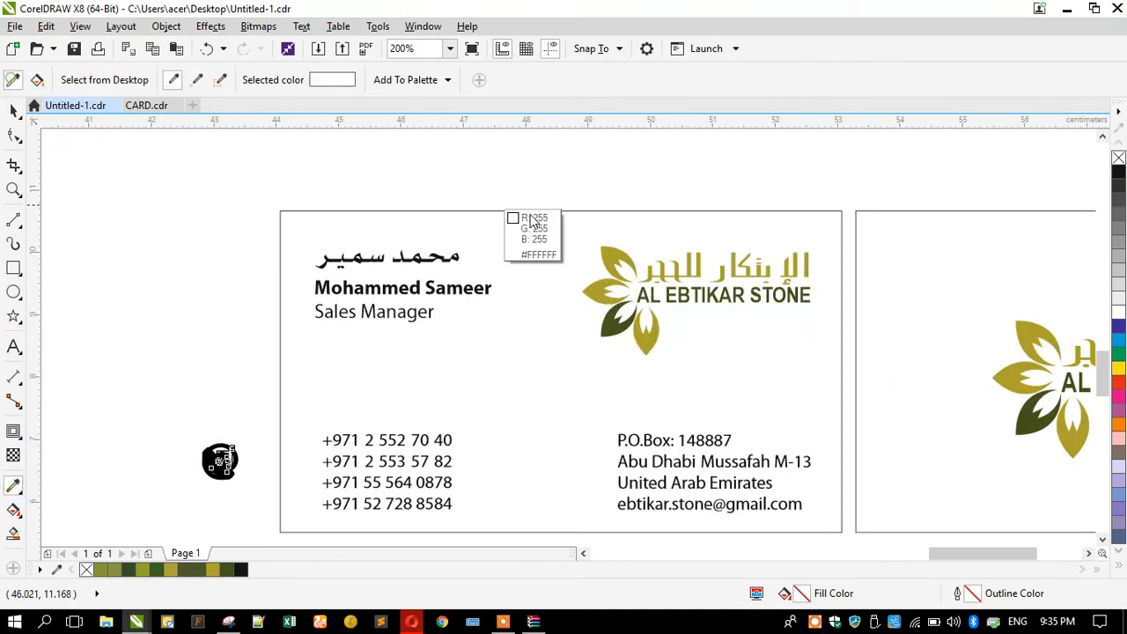
left_click(601, 255)
scroll(221, 460, "up", 3)
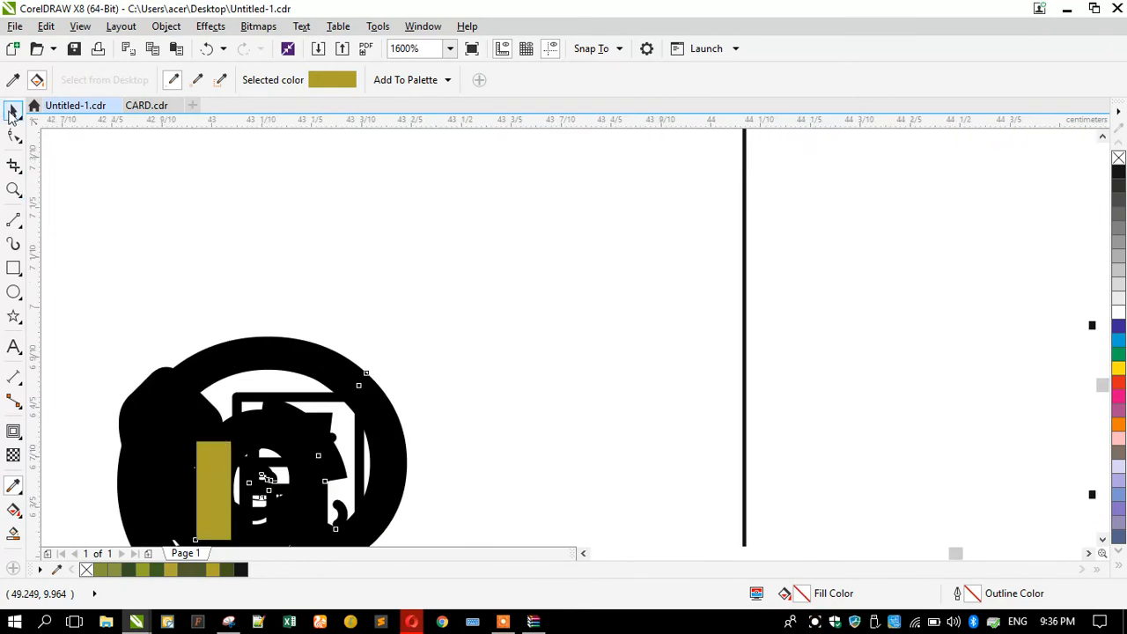
left_click(13, 110)
scroll(322, 240, "down", 2)
left_click_drag(206, 221, 332, 376)
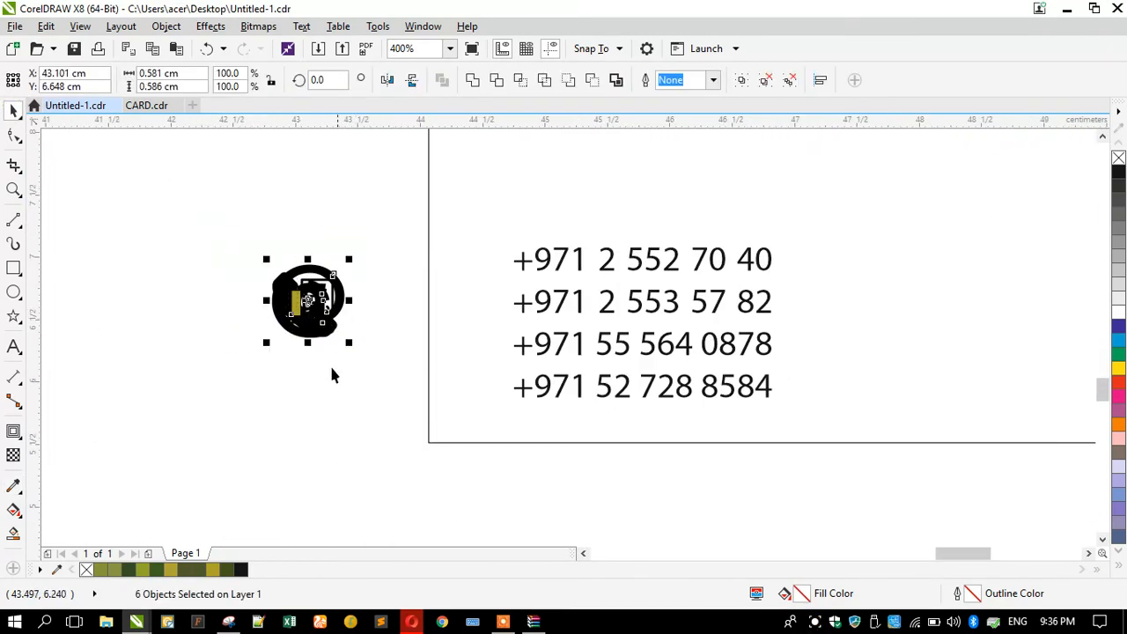
left_click(212, 571)
left_click_drag(288, 326, 240, 328)
Separate the @ icon, shrink the phone handset and place it above the shrunken fax icon.
left_click(251, 357)
scroll(261, 339, "up", 1)
left_click_drag(352, 359, 185, 425)
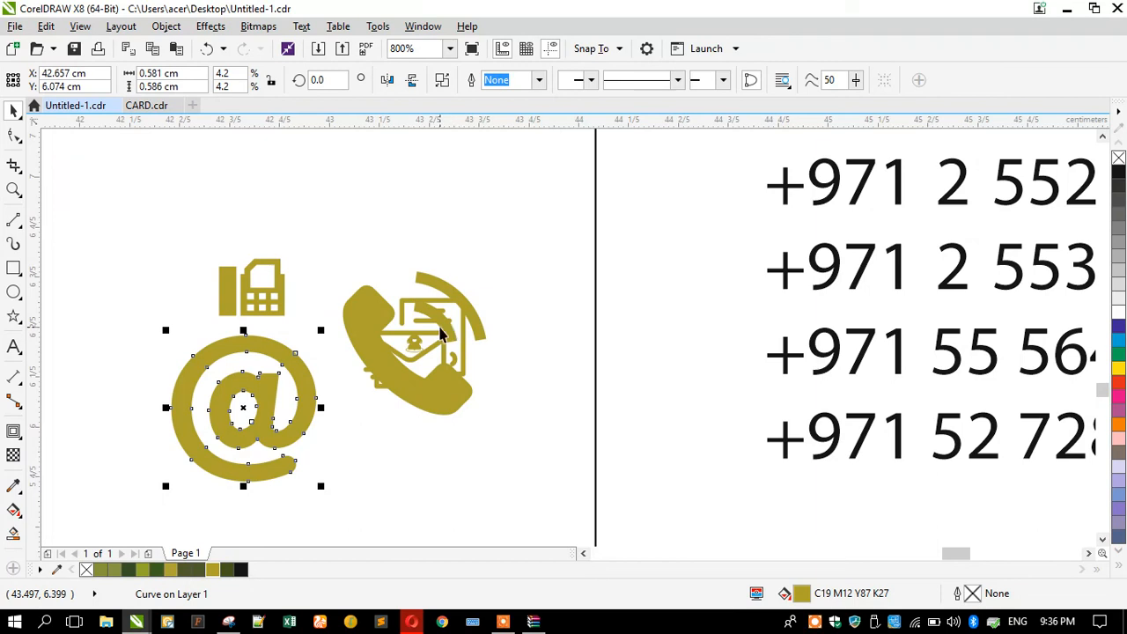
left_click_drag(401, 396, 348, 281)
left_click_drag(284, 306, 325, 327)
left_click_drag(366, 242, 259, 220)
left_click(238, 300)
mouse_move(213, 320)
left_mouse_down()
mouse_move(200, 312)
mouse_move(212, 317)
left_mouse_up()
Shrink the @ icon and move and resize the envelope icon beside it.
left_click(208, 363)
left_click_drag(228, 396, 231, 354)
left_click_drag(373, 381, 273, 428)
left_click_drag(261, 342, 302, 377)
left_click_drag(284, 416, 200, 398)
scroll(216, 418, "up", 1)
left_click(195, 378)
Move the telephone and location pin icons beside the others and enlarge them.
left_click_drag(588, 274, 430, 353)
left_click_drag(481, 318, 393, 340)
scroll(351, 289, "up", 1)
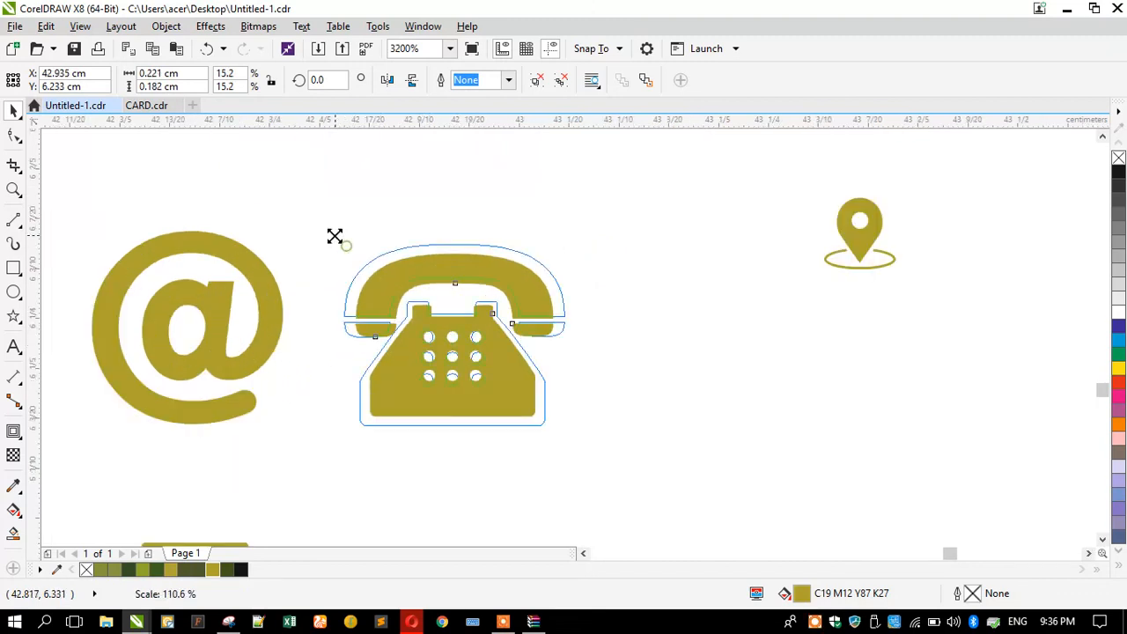
left_click_drag(335, 236, 333, 233)
left_click_drag(833, 253, 684, 373)
left_click(665, 317)
left_click(714, 344)
left_click_drag(667, 311, 568, 247)
scroll(523, 321, "down", 6)
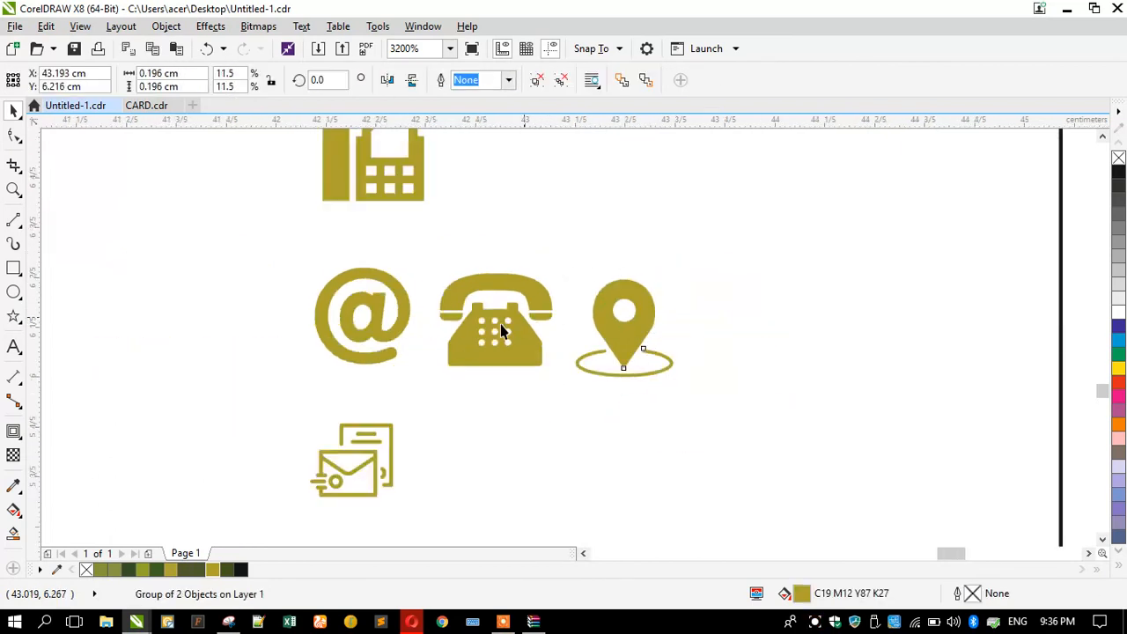
scroll(456, 358, "up", 2)
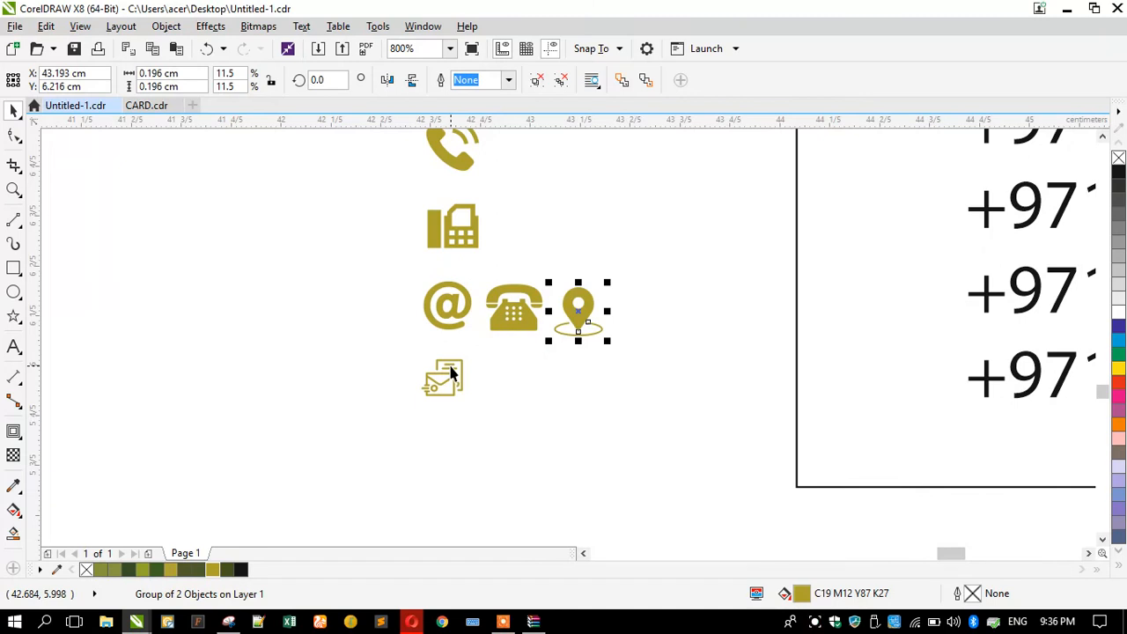
Stack the telephone below the envelope and the location pin below the telephone, adjusting their sizes.
left_click(449, 373)
scroll(441, 373, "up", 4)
left_click_drag(353, 318, 335, 302)
scroll(456, 335, "down", 4)
left_click_drag(518, 301, 446, 414)
scroll(424, 416, "up", 2)
left_click_drag(409, 329, 425, 341)
left_click(382, 360)
scroll(555, 352, "down", 2)
left_click_drag(684, 242, 535, 414)
scroll(581, 414, "down", 1)
Centre-align the six icons vertically, shrink the phone and fax icons, and move the column beside the phone numbers.
left_click_drag(600, 431, 497, 211)
key("c")
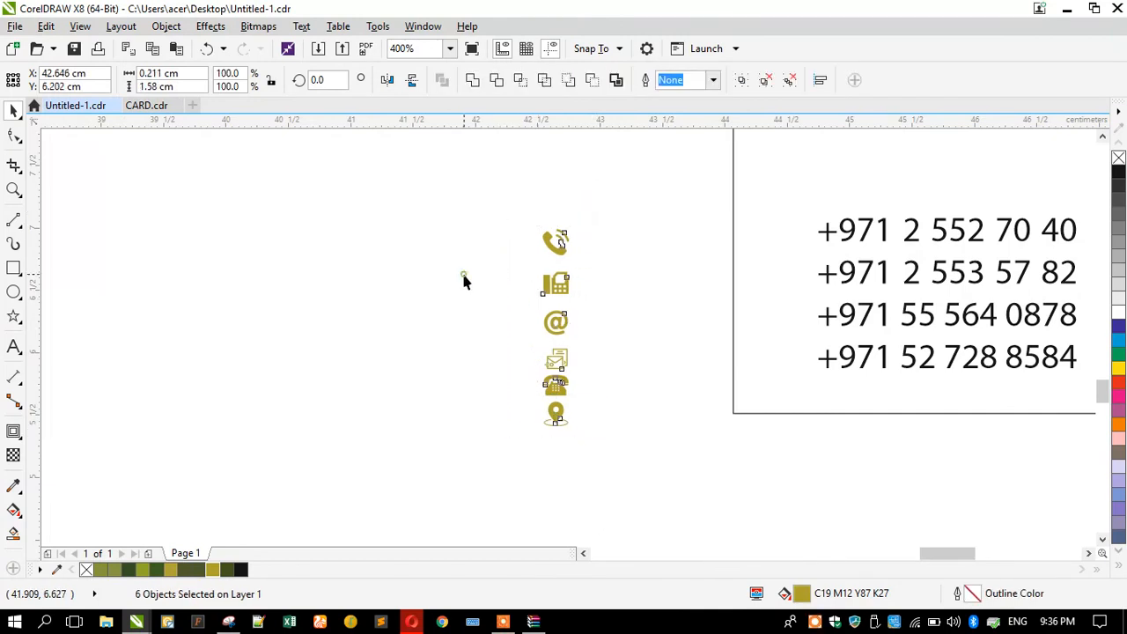
left_click(480, 284)
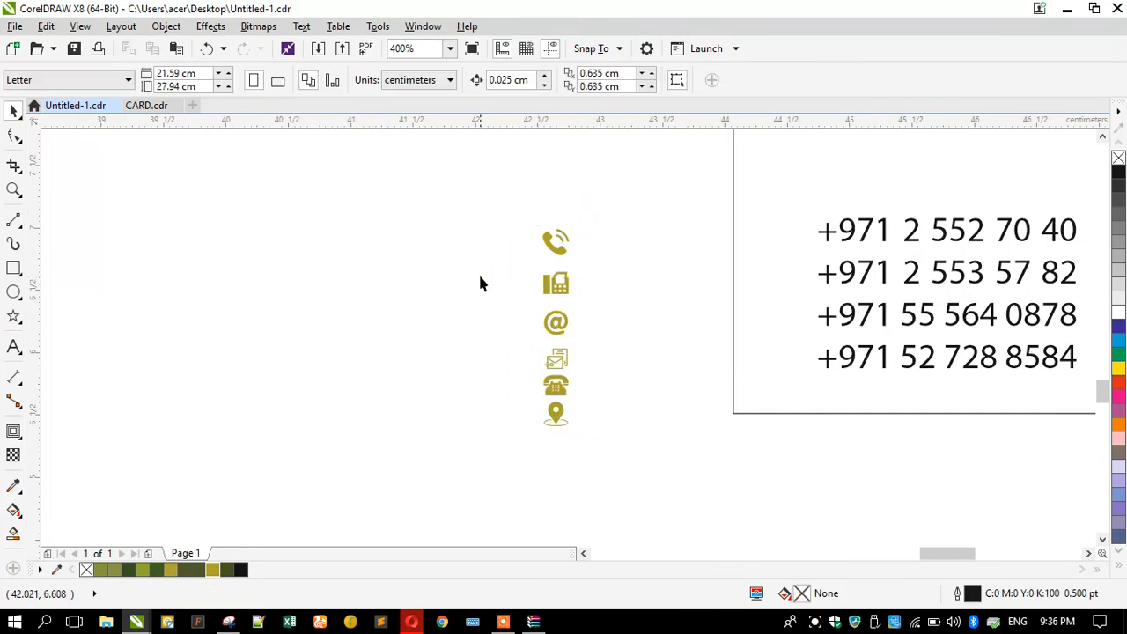
scroll(549, 255, "up", 2)
left_click(549, 252)
left_click_drag(518, 170, 525, 177)
left_click(544, 369)
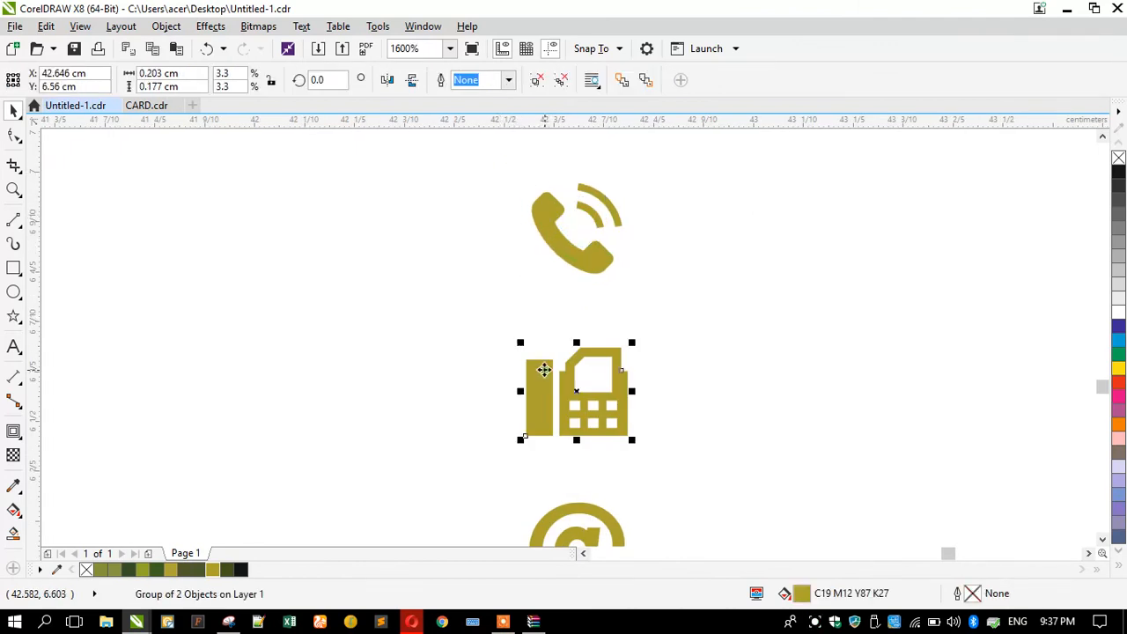
left_click_drag(523, 343, 529, 343)
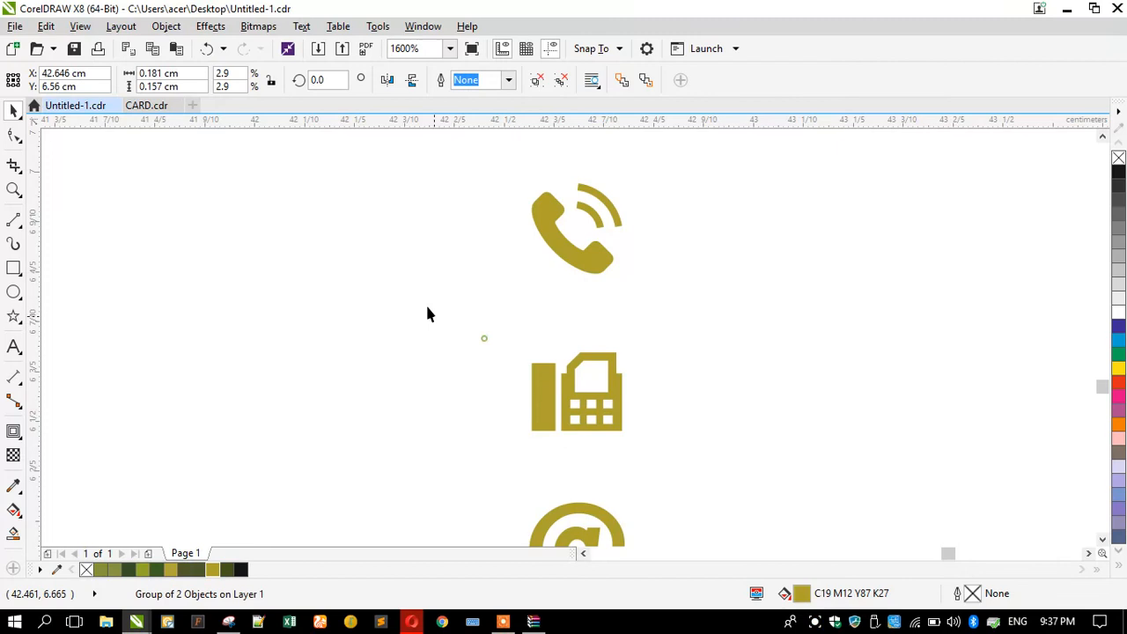
left_click(426, 306)
scroll(412, 307, "down", 2)
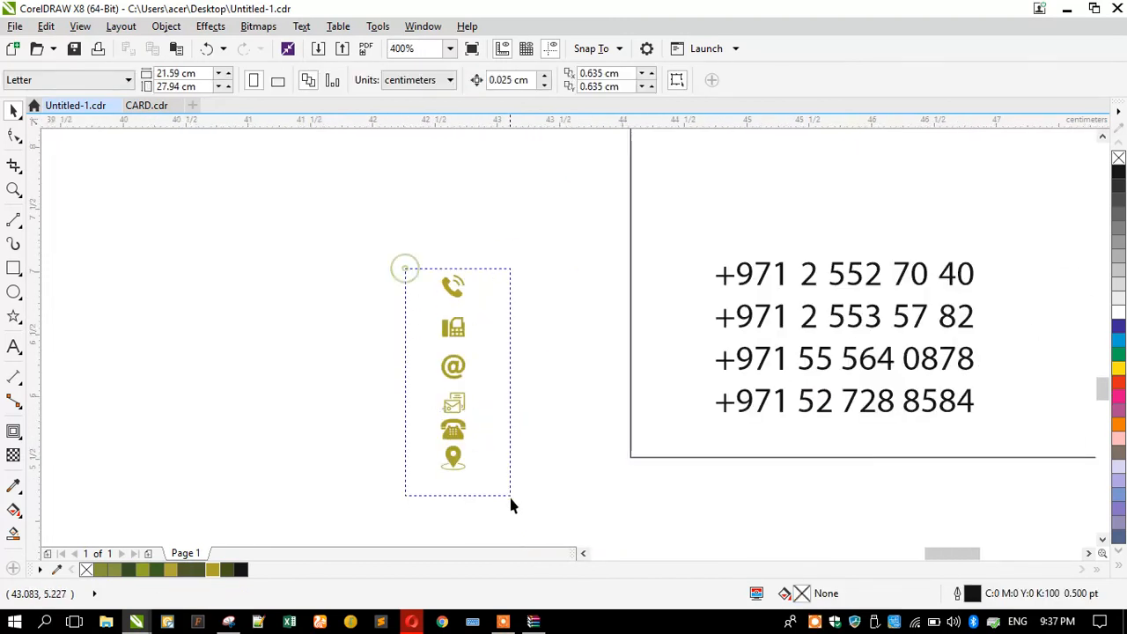
left_click_drag(405, 269, 510, 496)
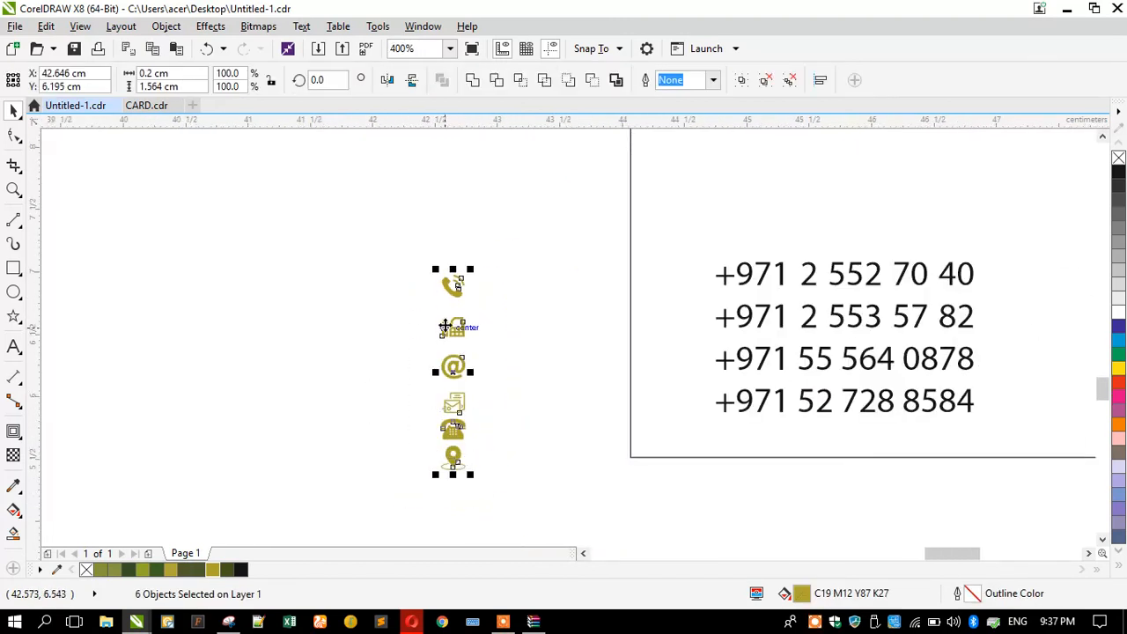
left_click_drag(445, 327, 591, 310)
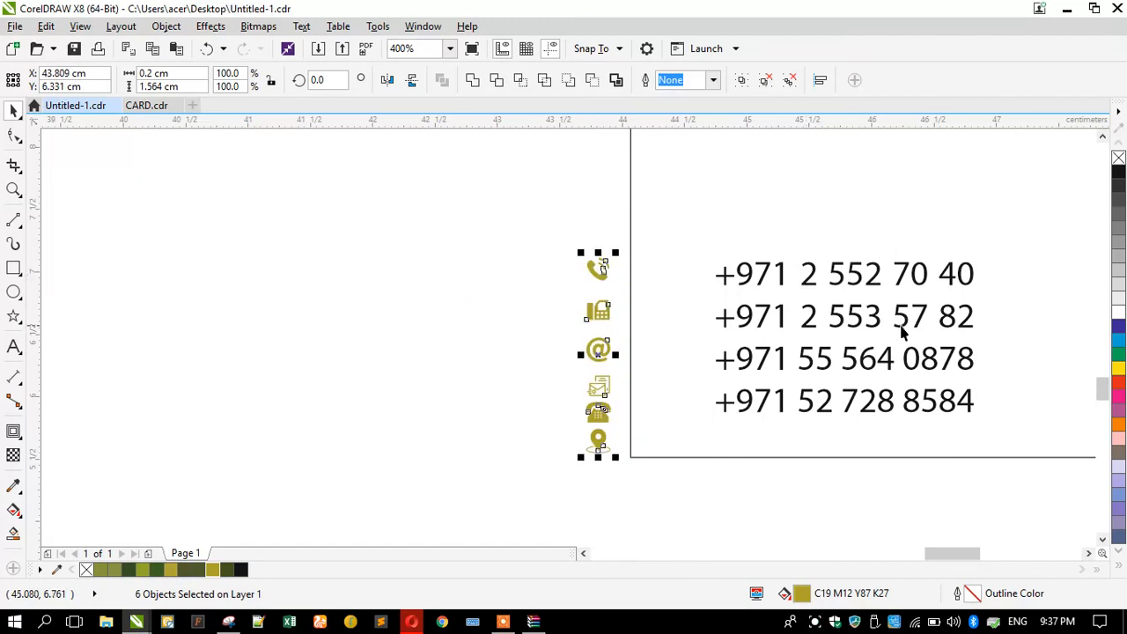
Place the telephone, fax and mobile icons beside their phone numbers.
scroll(933, 325, "up", 1)
left_click(180, 327)
left_click_drag(243, 517, 434, 244)
left_click_drag(256, 311, 443, 317)
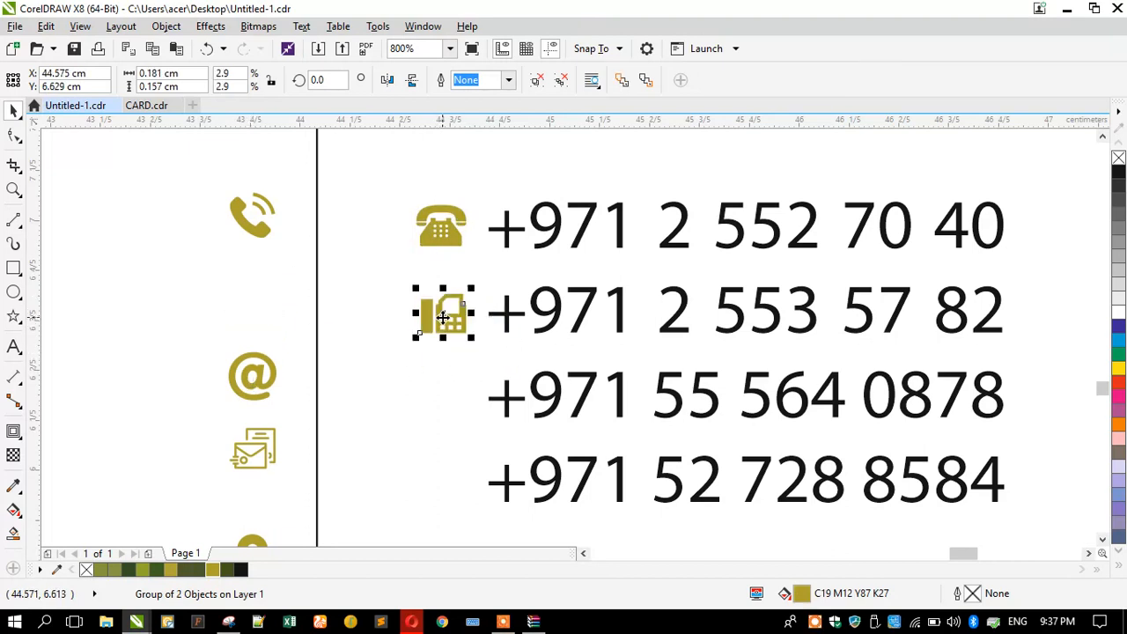
left_click_drag(247, 237, 449, 499)
Move the three remaining icons beside the address lines.
left_click_drag(286, 185, 485, 518)
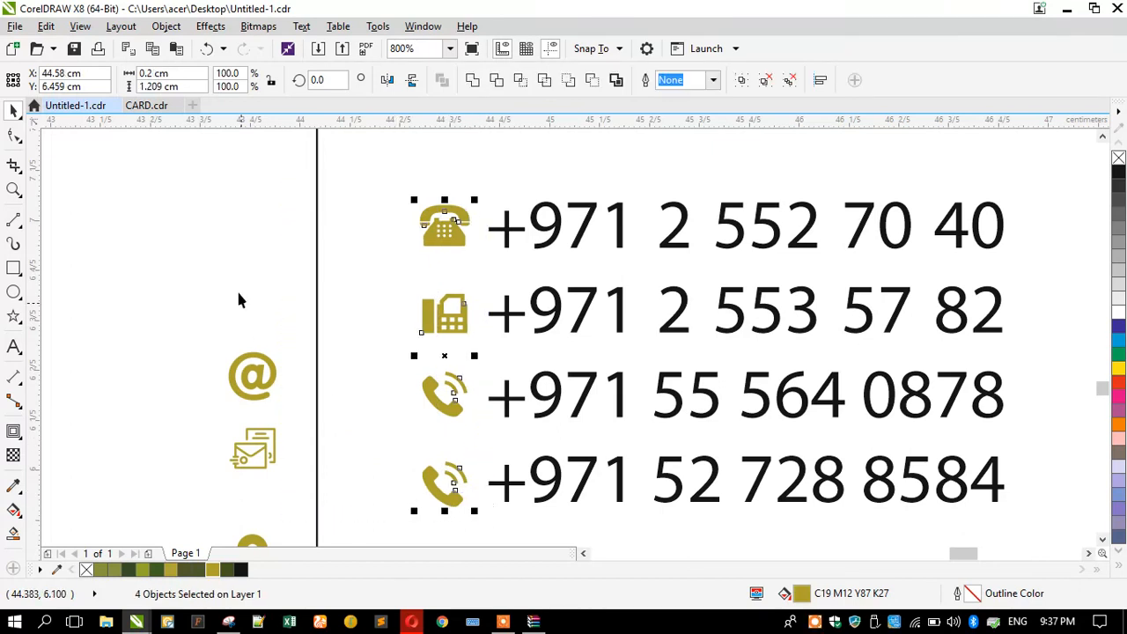
scroll(238, 300, "down", 2)
left_click_drag(245, 463, 245, 464)
left_click_drag(224, 354, 906, 280)
scroll(689, 297, "down", 2)
scroll(763, 415, "up", 2)
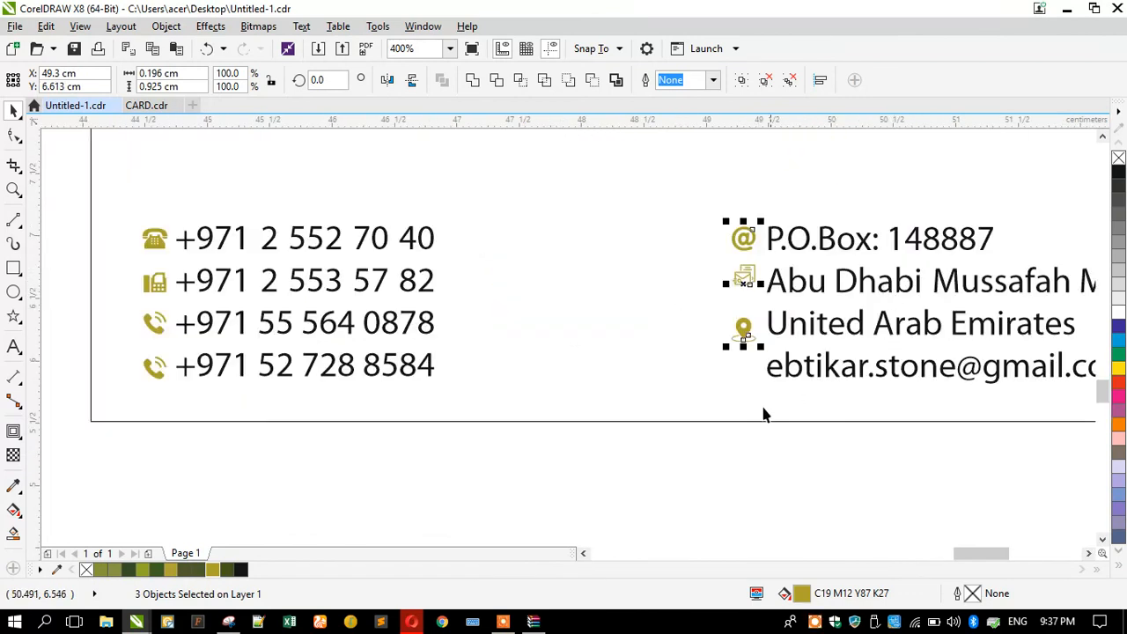
left_click(703, 455)
scroll(652, 322, "up", 1)
left_click(594, 306)
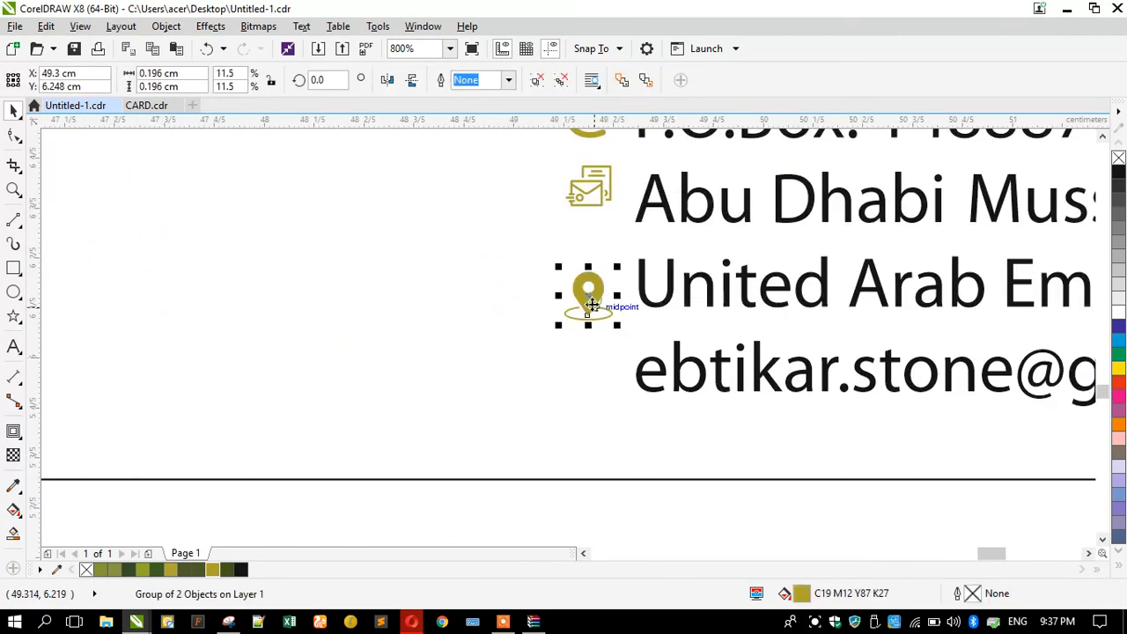
left_click(587, 183)
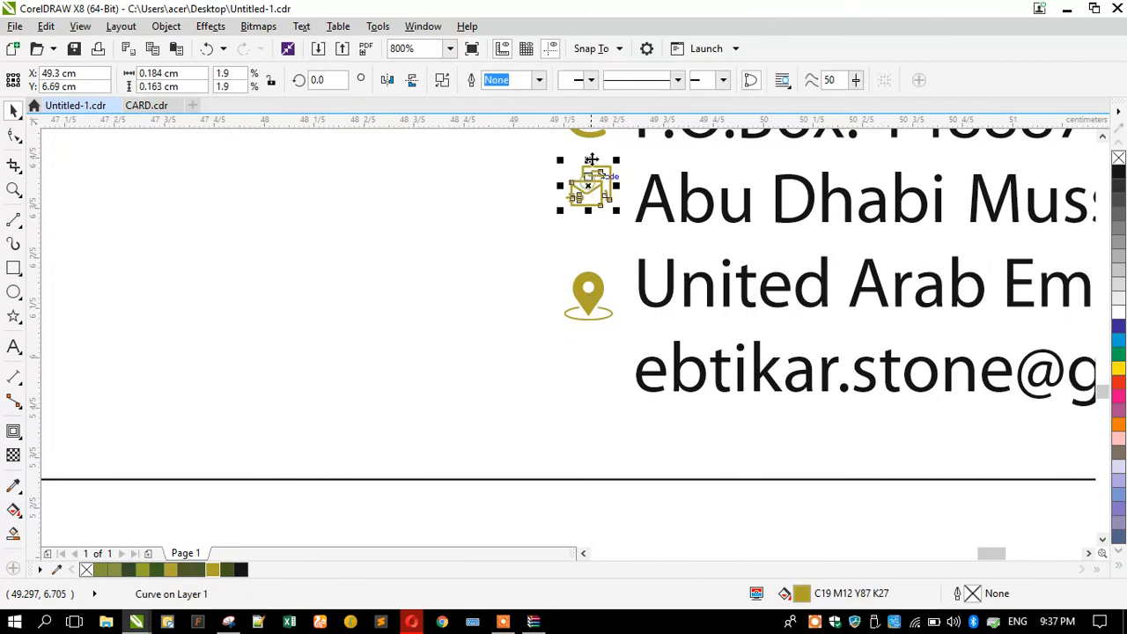
left_click_drag(594, 141, 604, 395)
scroll(539, 414, "down", 1)
scroll(564, 326, "up", 1)
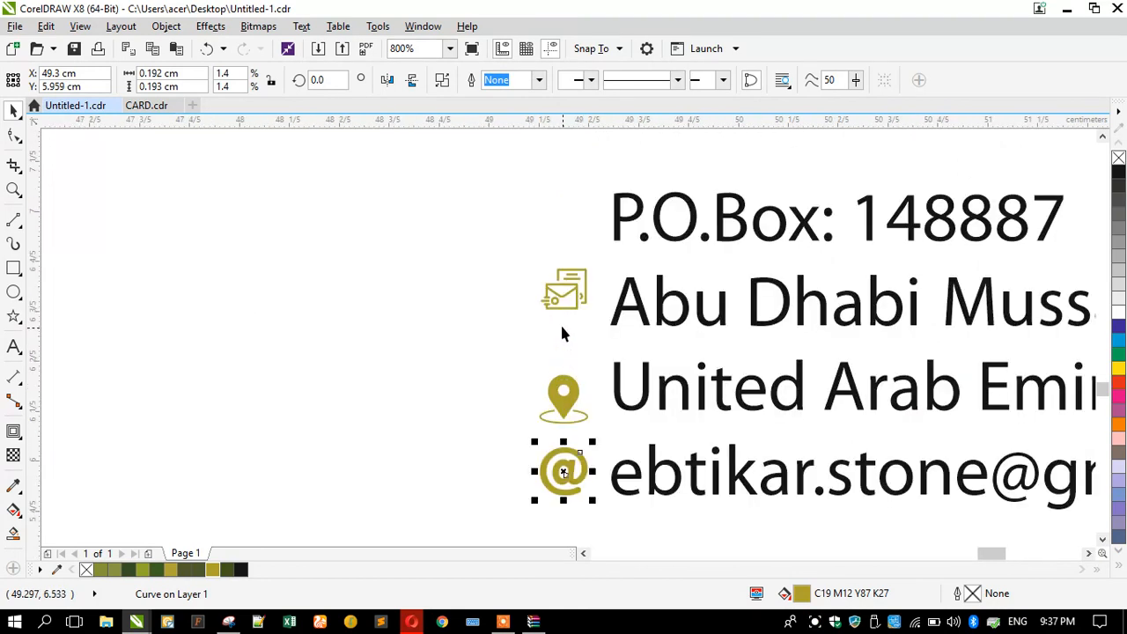
left_click_drag(560, 306, 564, 250)
left_click_drag(564, 397, 561, 308)
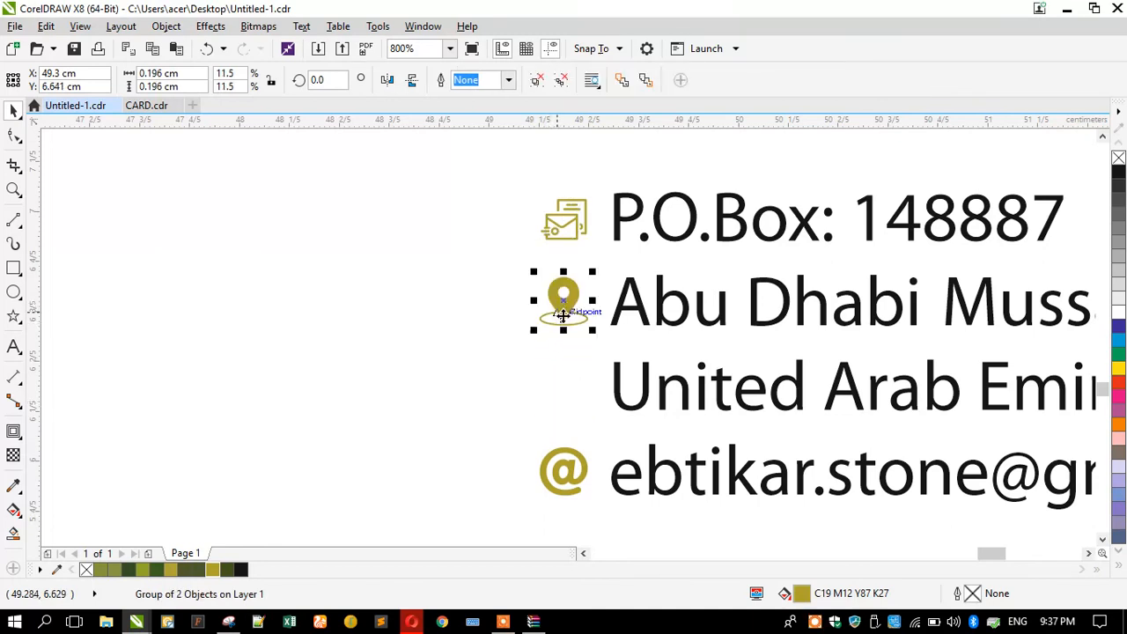
scroll(546, 371, "down", 1)
left_click_drag(517, 479, 581, 282)
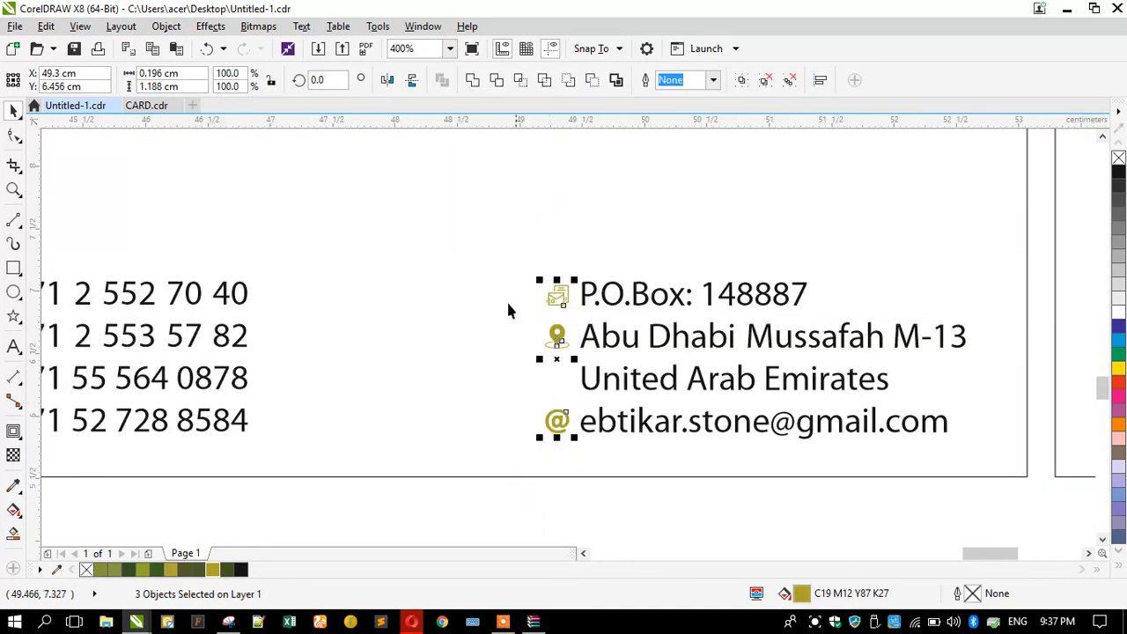
scroll(480, 352, "down", 1)
left_click(219, 443)
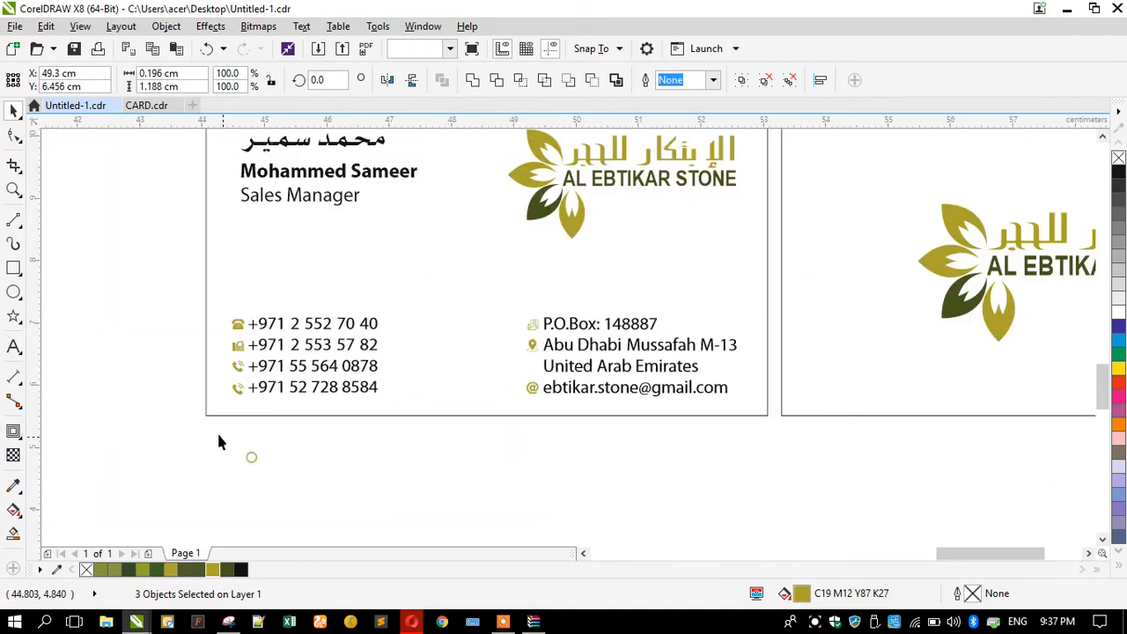
Zoom to fit both cards in the window and start a new snip in Snipping Tool.
scroll(217, 453, "down", 1)
left_click_drag(216, 462, 898, 221)
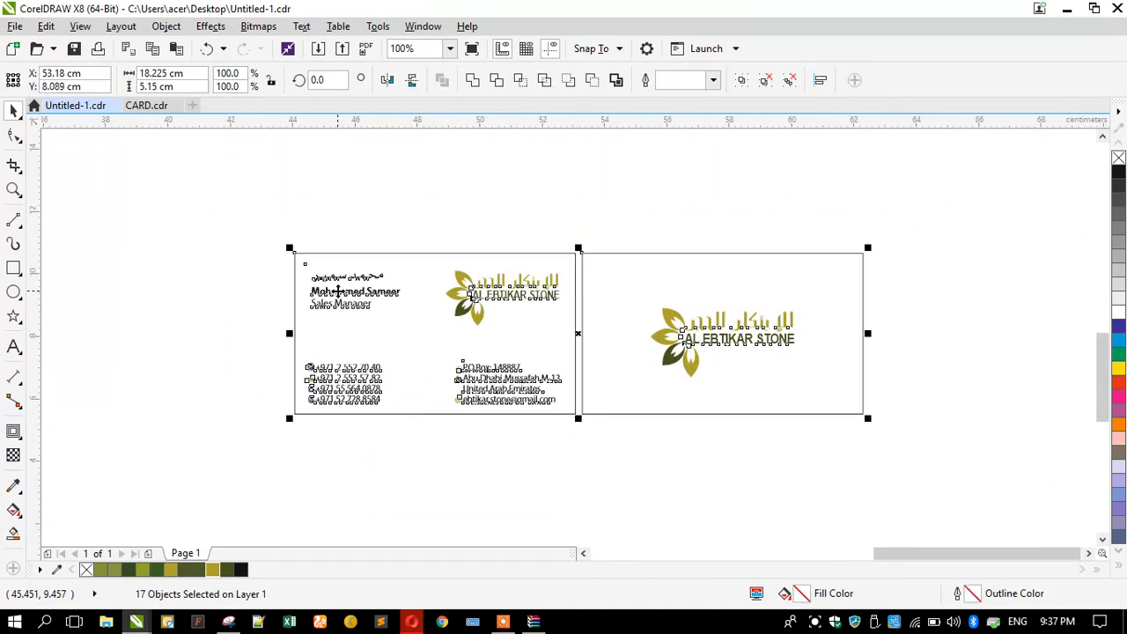
key("shift+F2")
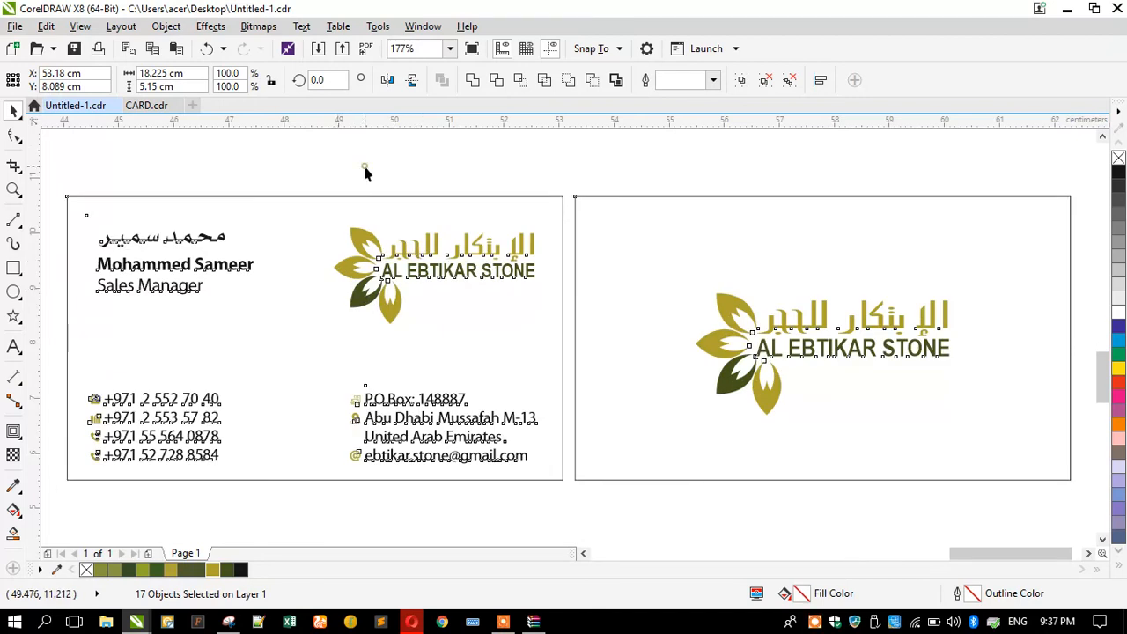
left_click(365, 172)
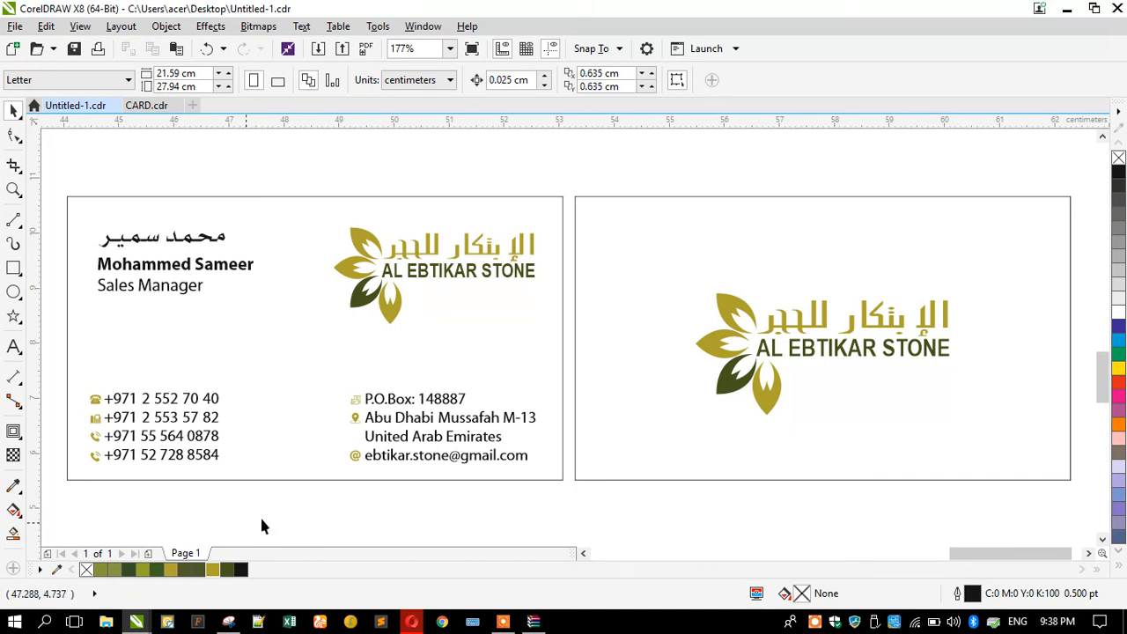
left_click(228, 622)
left_click(361, 160)
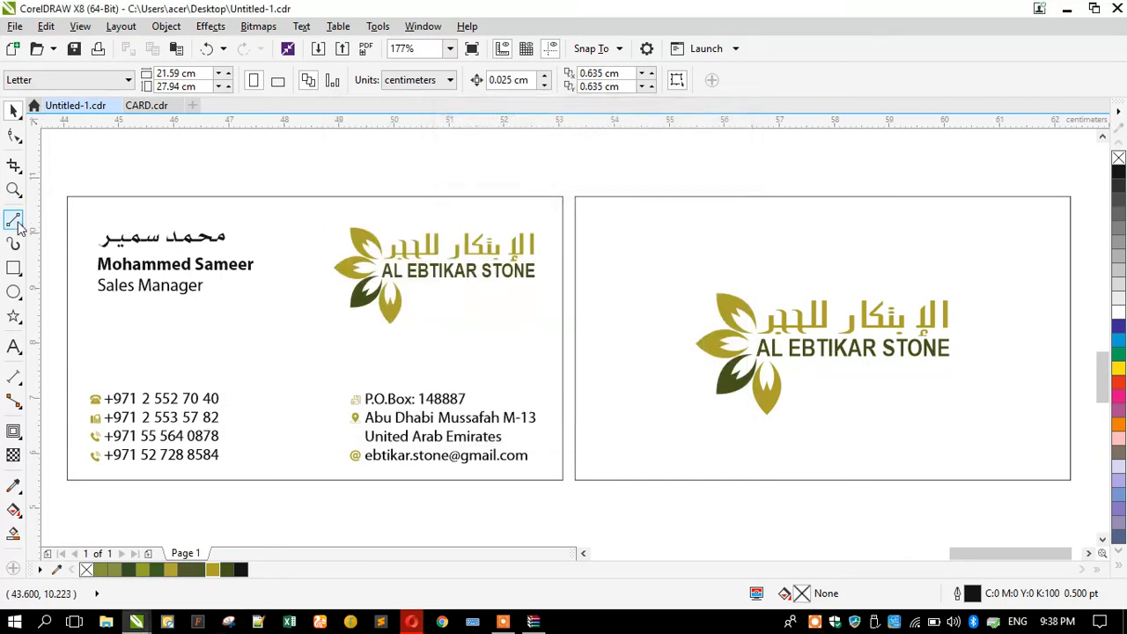
Snip both cards and save the capture to the Desktop as Capture.PNG.
left_click_drag(53, 183, 1084, 498)
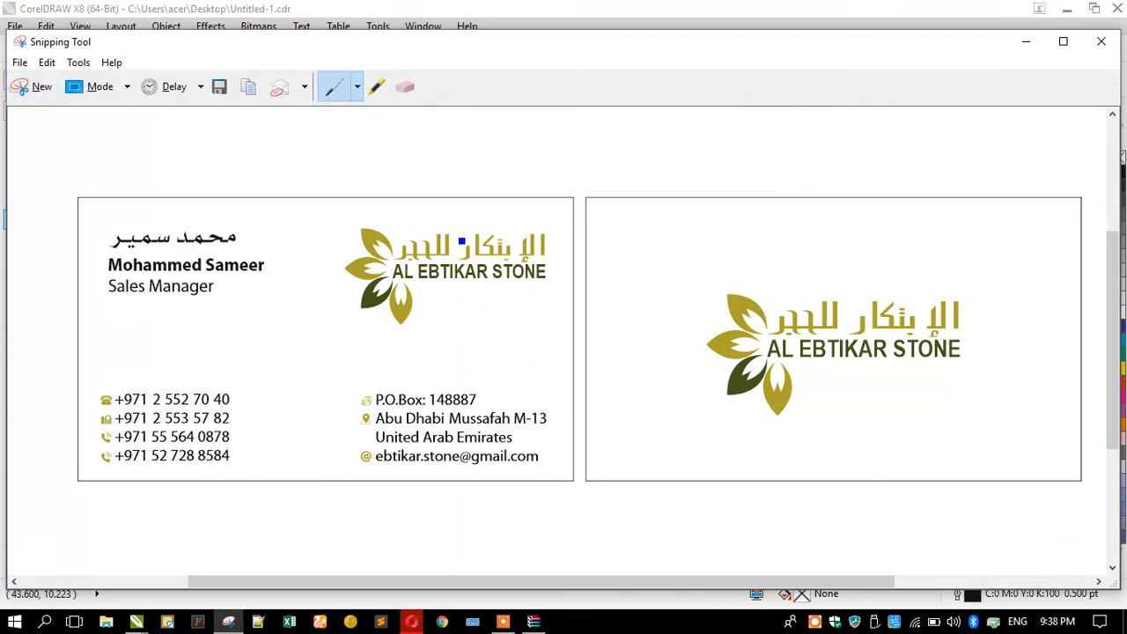
left_click(220, 87)
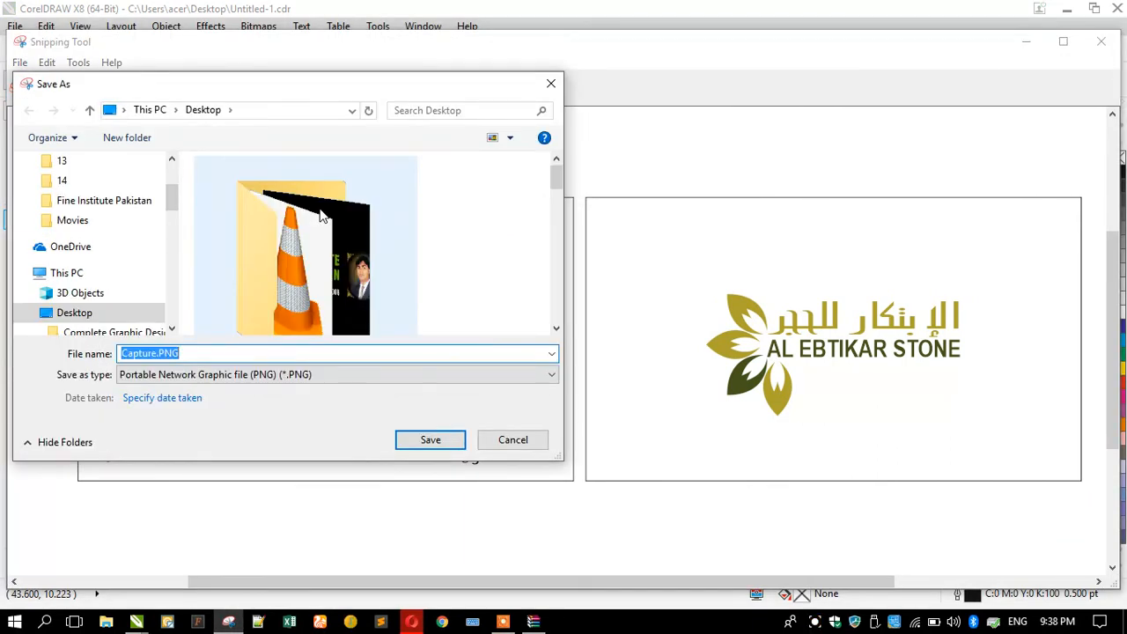
key("Return")
left_click(1024, 41)
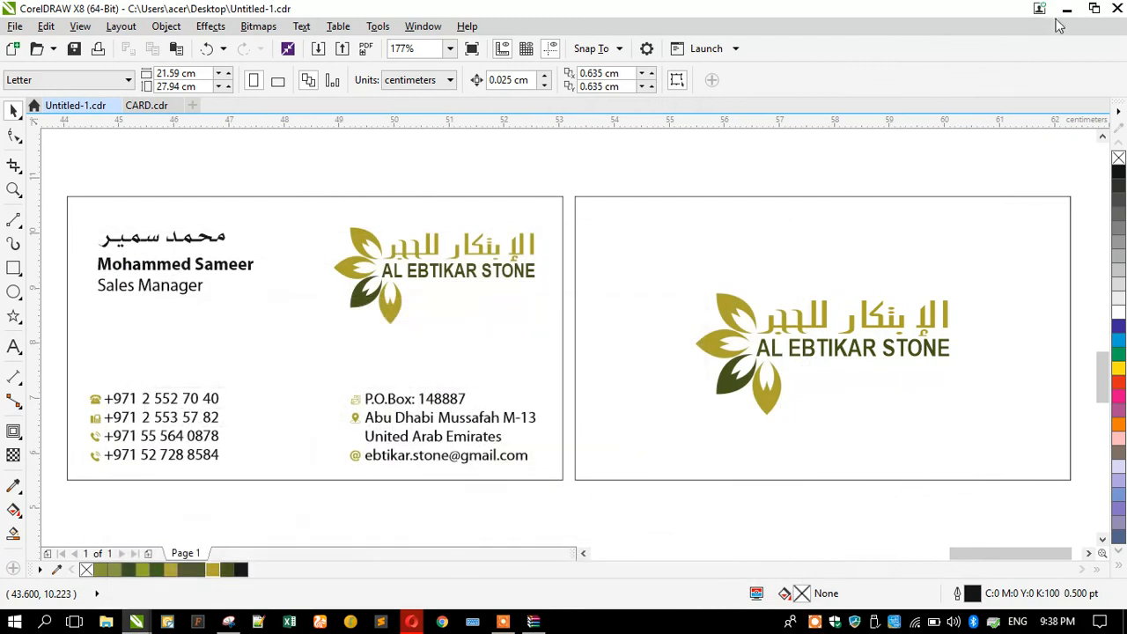
left_click(1065, 9)
Close WinRAR and review Capture.PNG in Photos twice before closing it.
left_click(1059, 63)
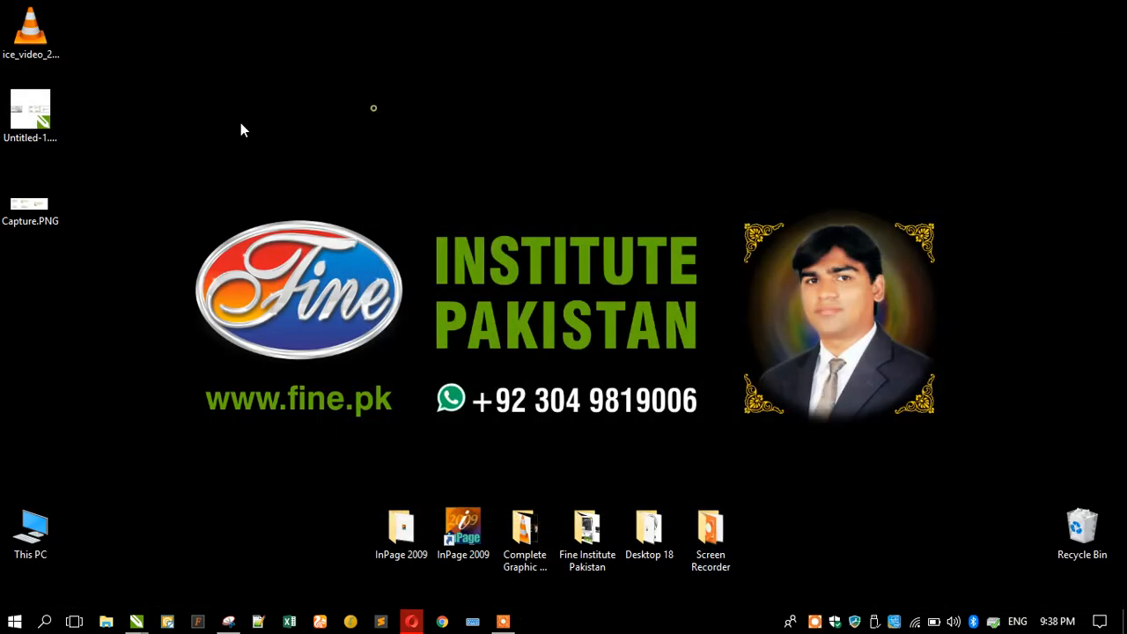
double_click(13, 203)
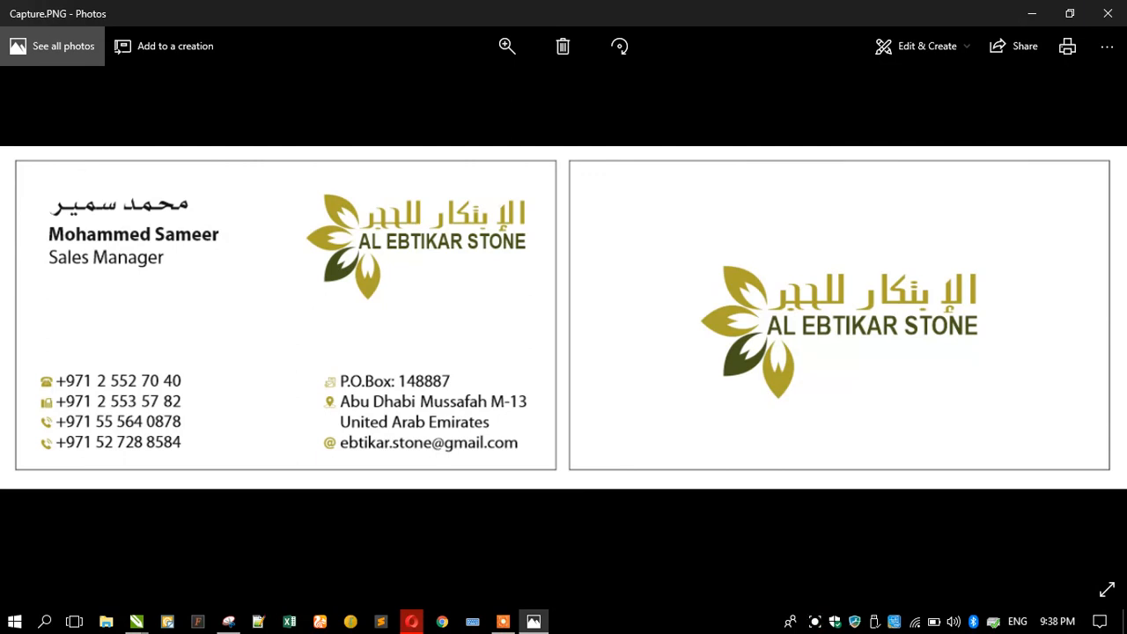
left_click(1108, 13)
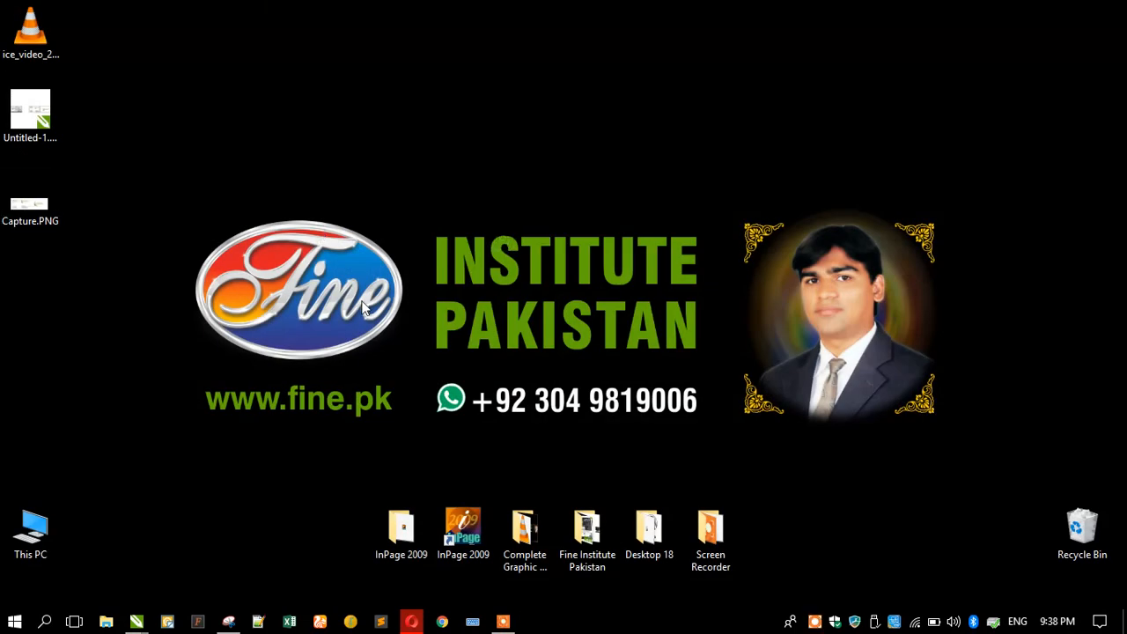
double_click(13, 204)
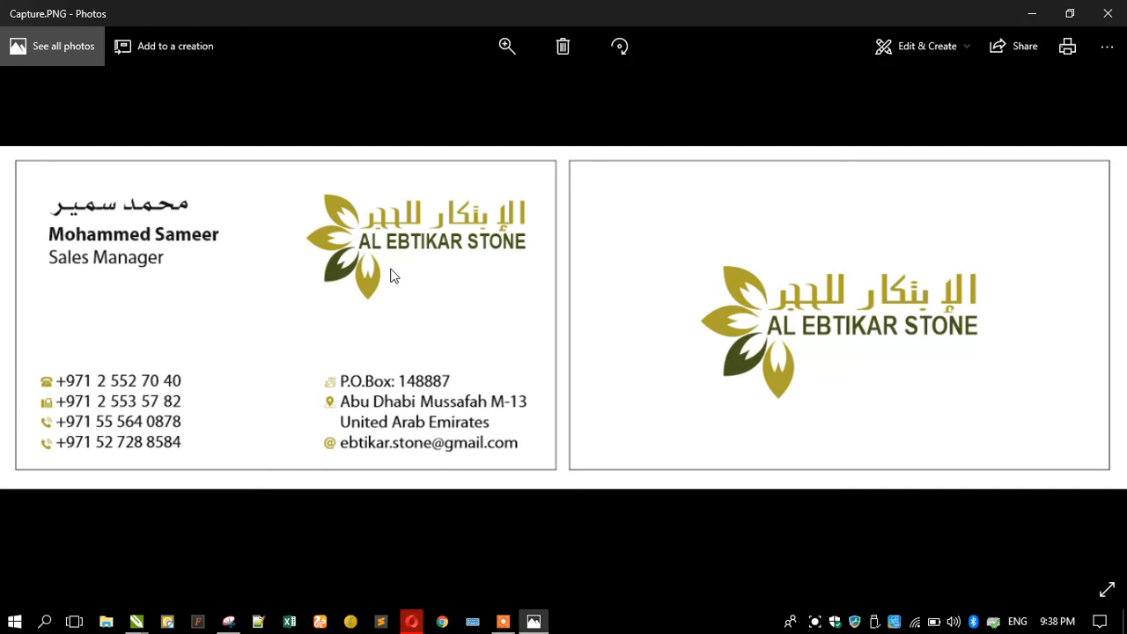
key("alt+F4")
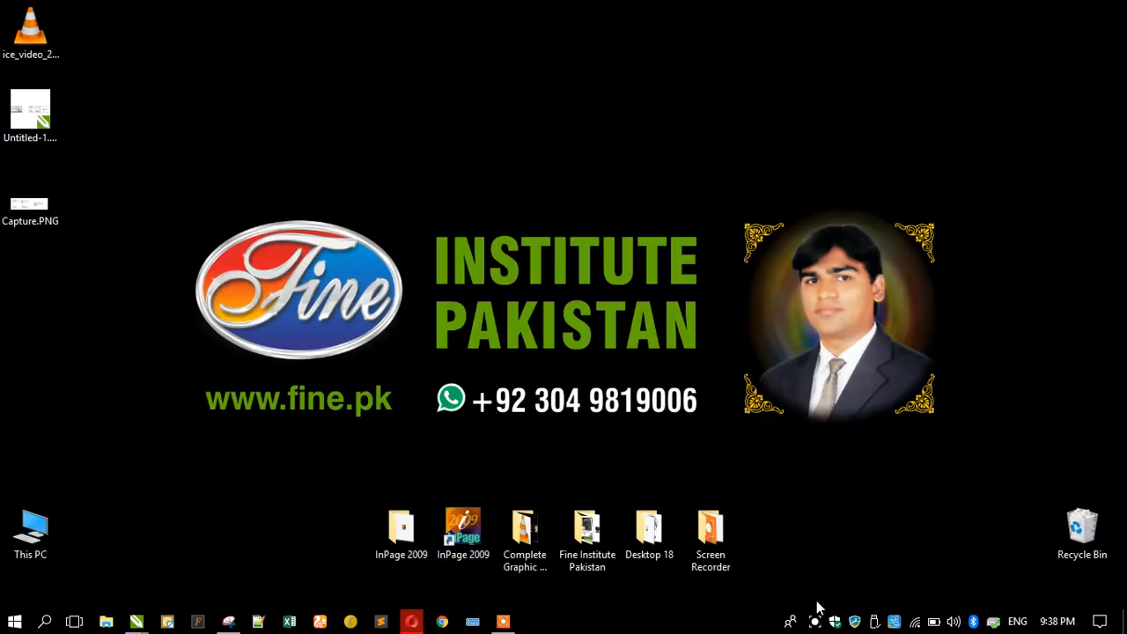